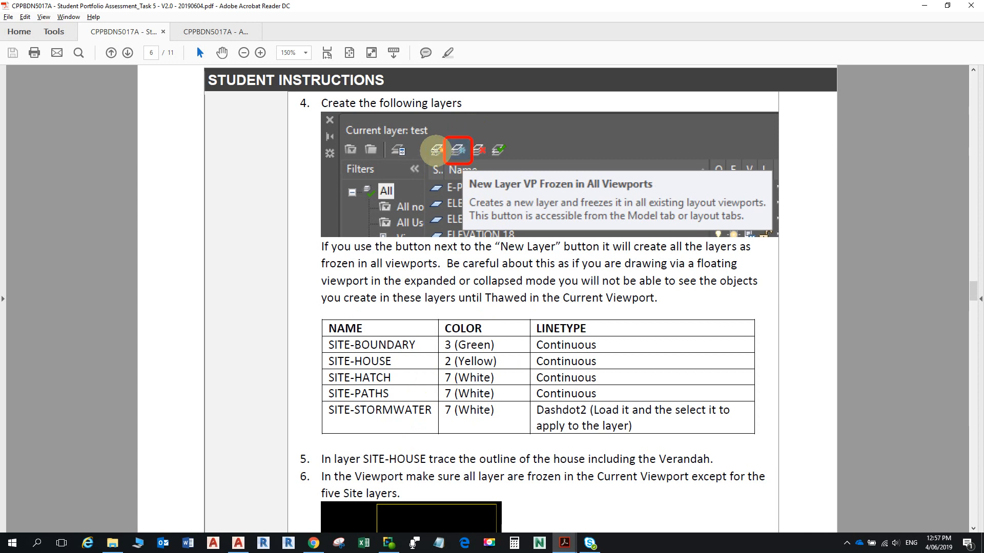
# - Maximize the Site and Detail site plan viewport and pan to show the boundary and house outline
pyautogui.keyDown('ctrl'); pyautogui.scroll(5, 454, 153); pyautogui.keyUp('ctrl')
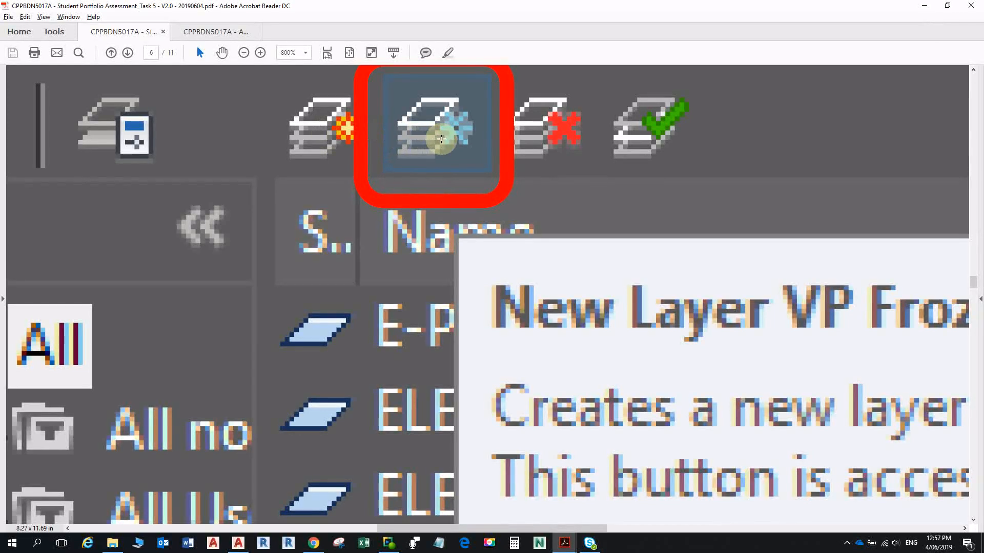
pyautogui.keyDown('ctrl'); pyautogui.scroll(-2, 441, 138); pyautogui.keyUp('ctrl')
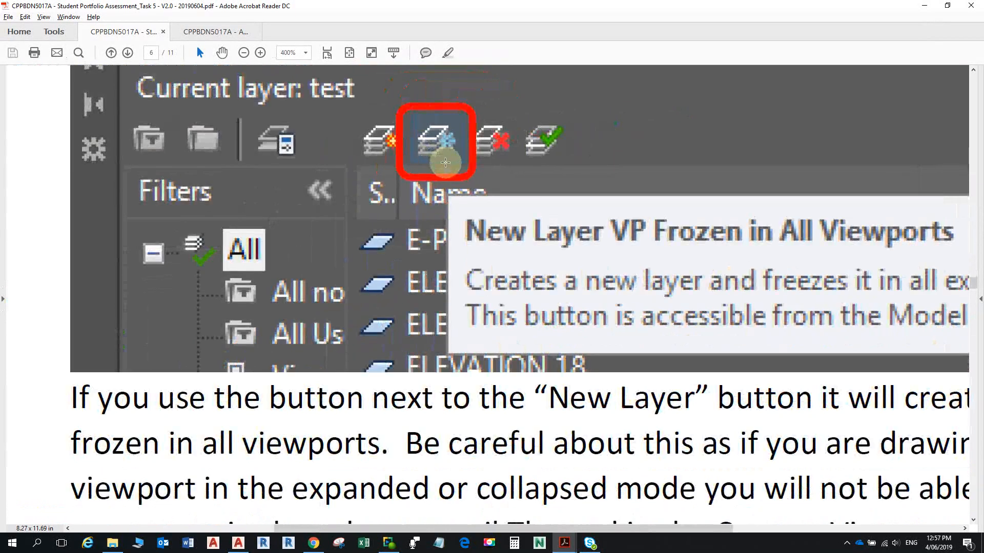
pyautogui.keyDown('ctrl'); pyautogui.scroll(-2, 445, 162); pyautogui.keyUp('ctrl')
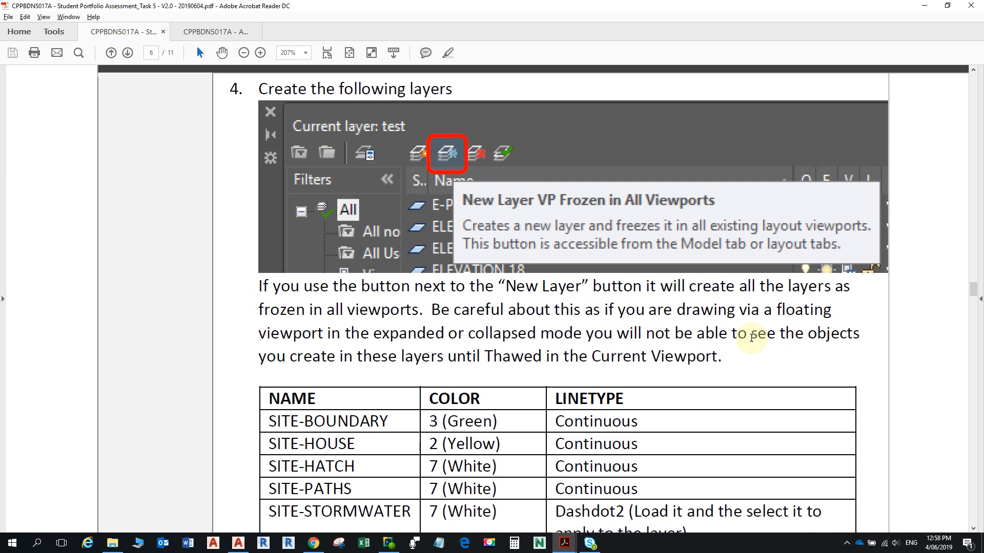
pyautogui.scroll(-3, 632, 354)
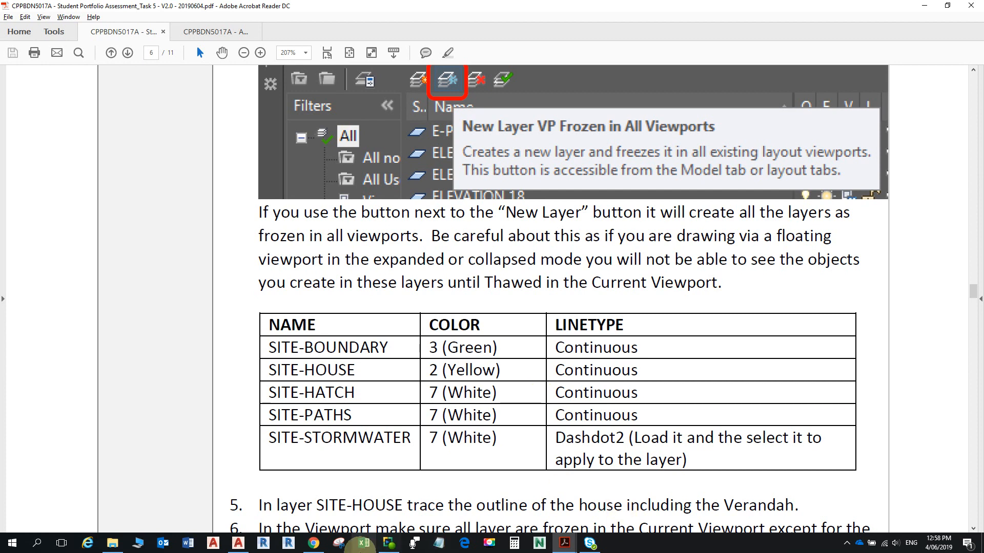
pyautogui.click(238, 543)
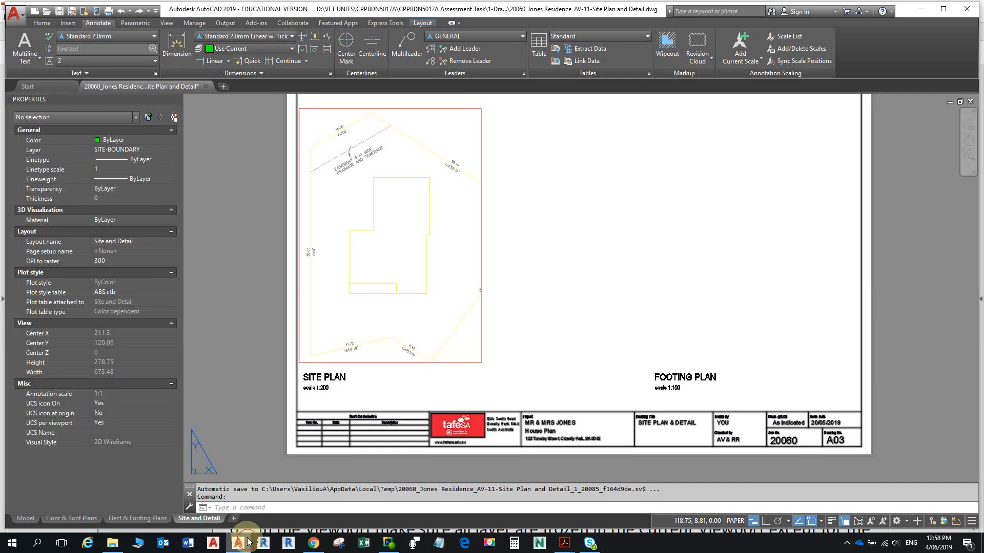
pyautogui.click(482, 208)
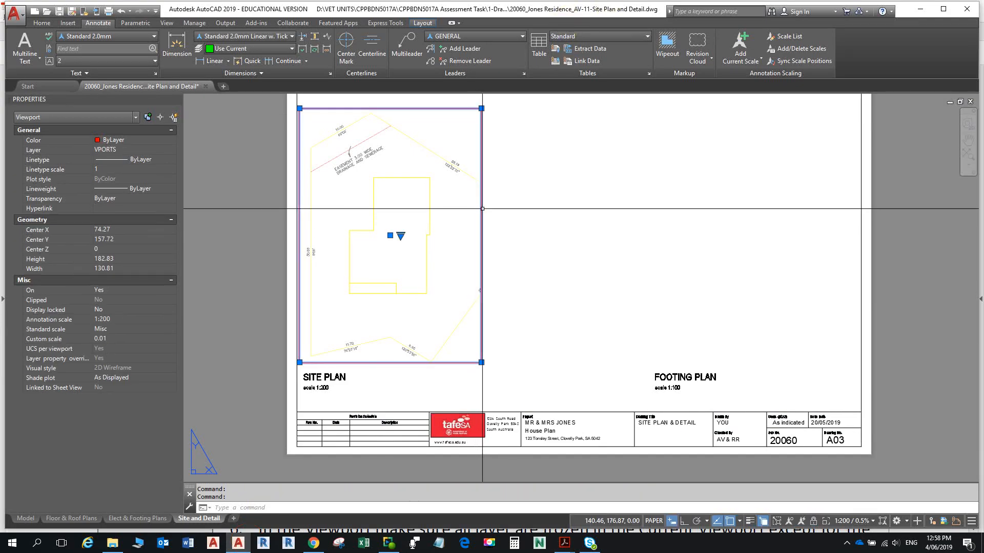
pyautogui.click(575, 220)
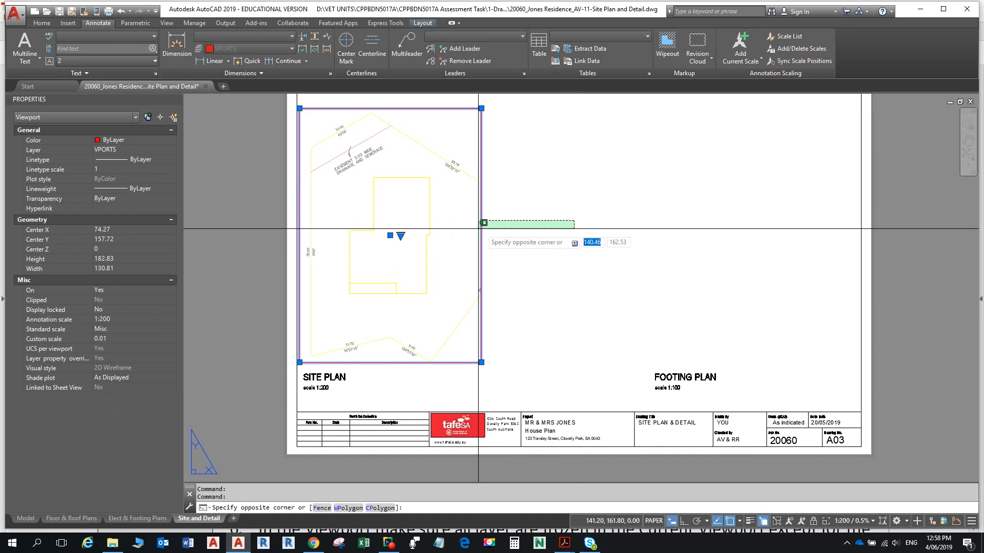
pyautogui.click(483, 224)
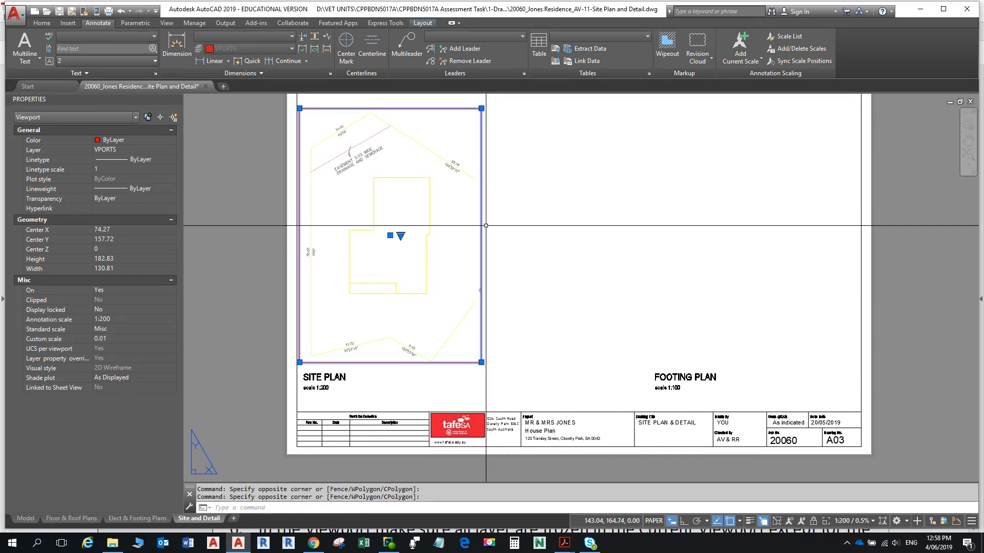
pyautogui.doubleClick(479, 222)
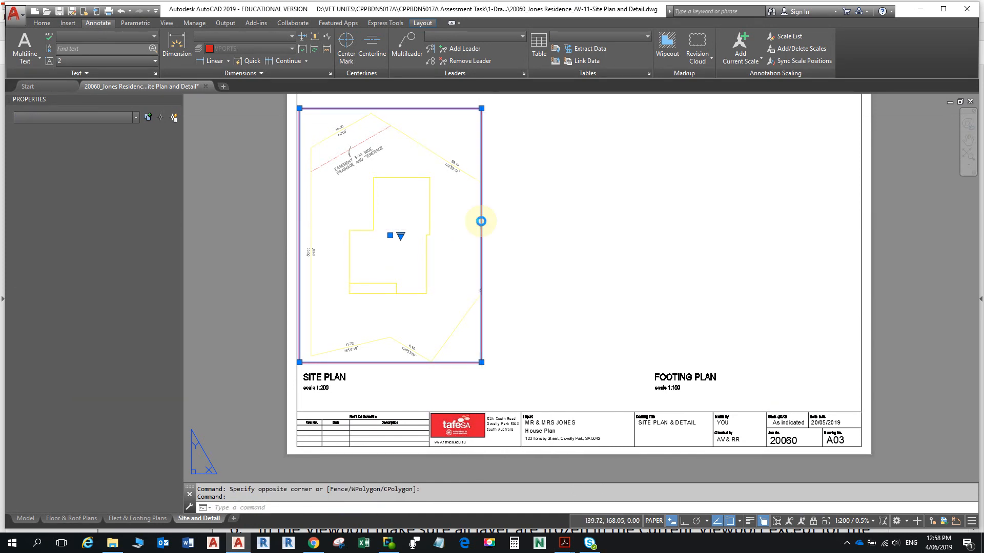
pyautogui.moveTo(549, 219); pyautogui.dragTo(607, 245, button='middle')
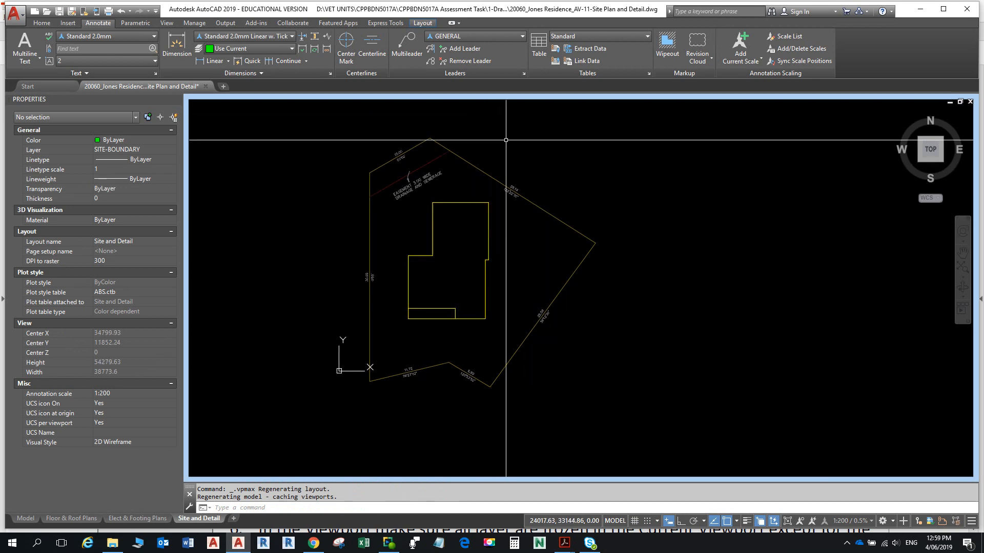
pyautogui.click(42, 23)
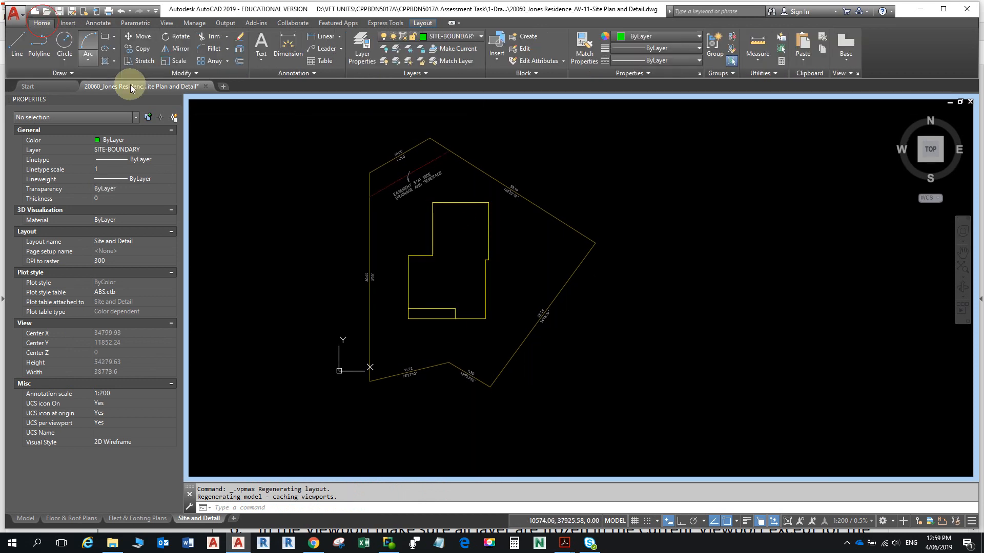
# - Create a layer named driveway in the Layer Properties Manager and set it current
pyautogui.click(360, 49)
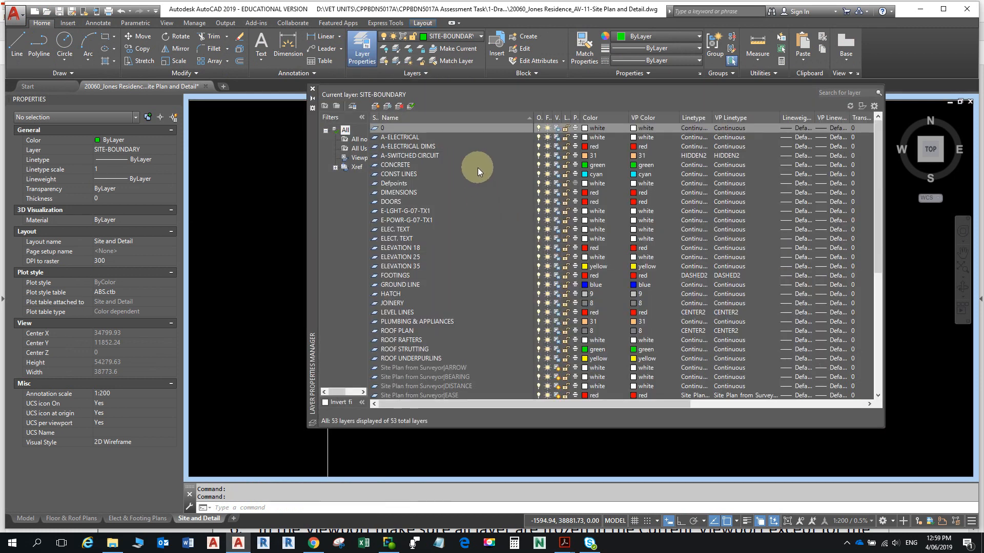
pyautogui.click(387, 108)
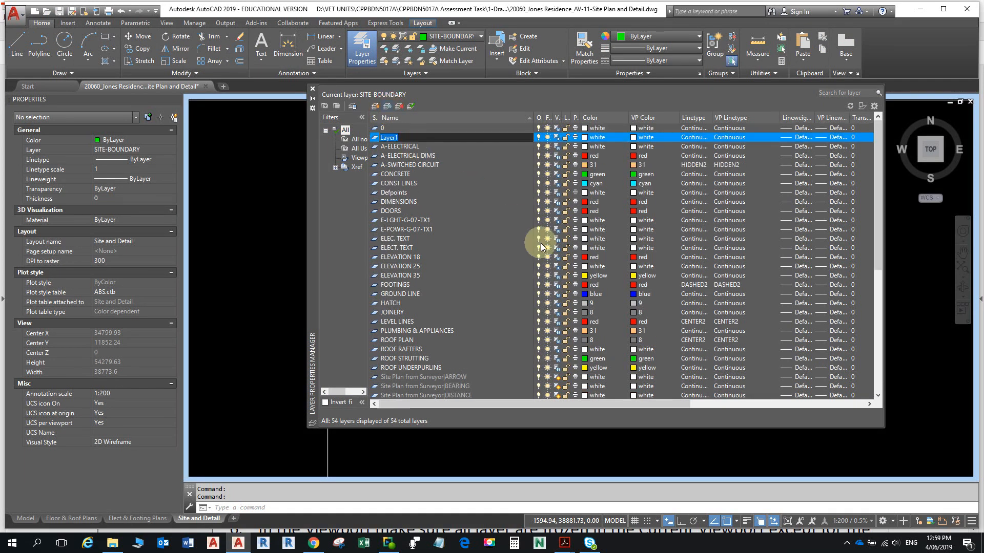
pyautogui.write('driveway')
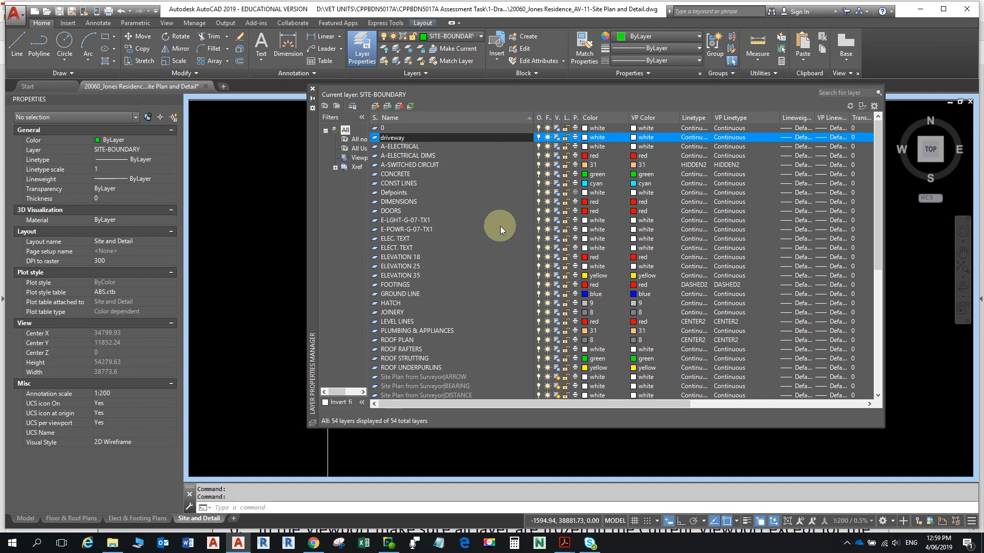
pyautogui.click(493, 211)
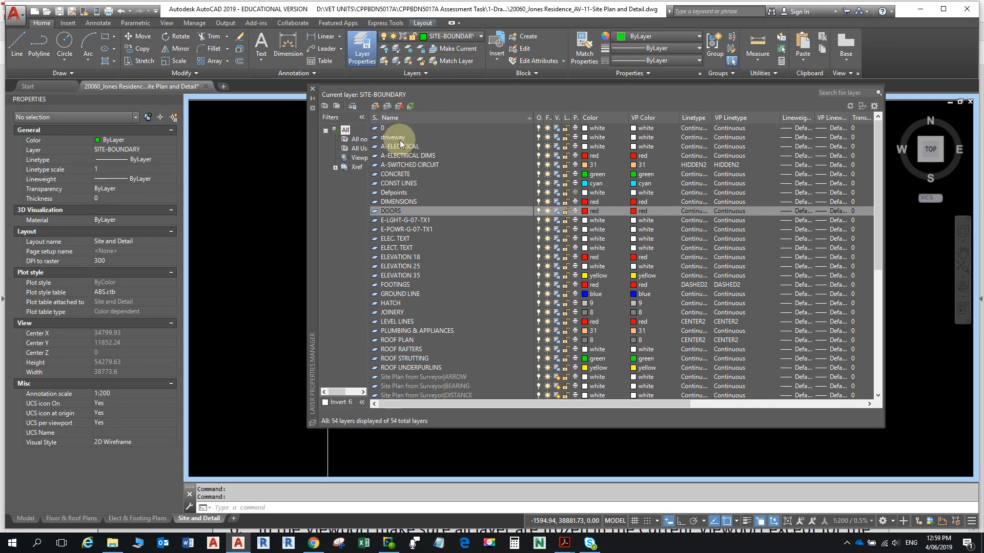
pyautogui.click(445, 136)
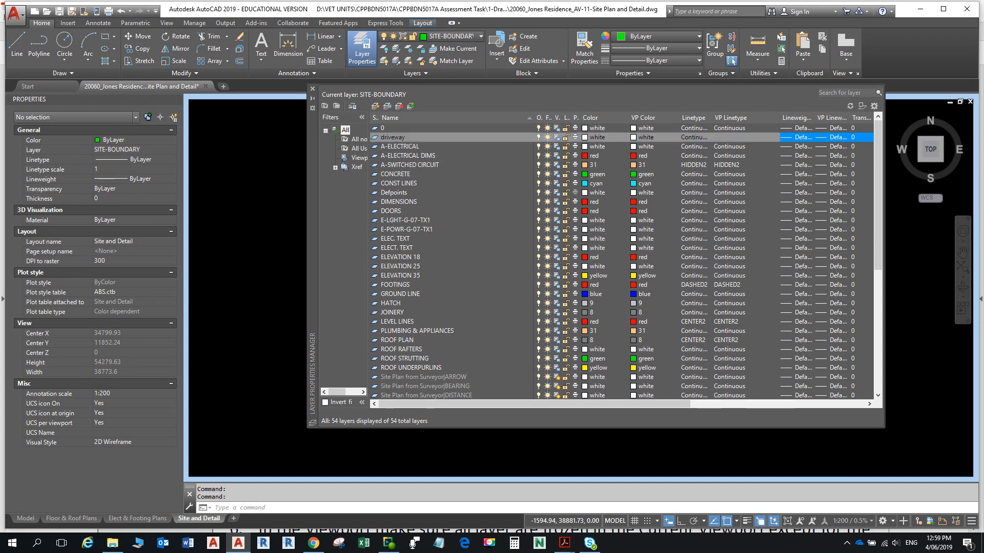
pyautogui.doubleClick(392, 138)
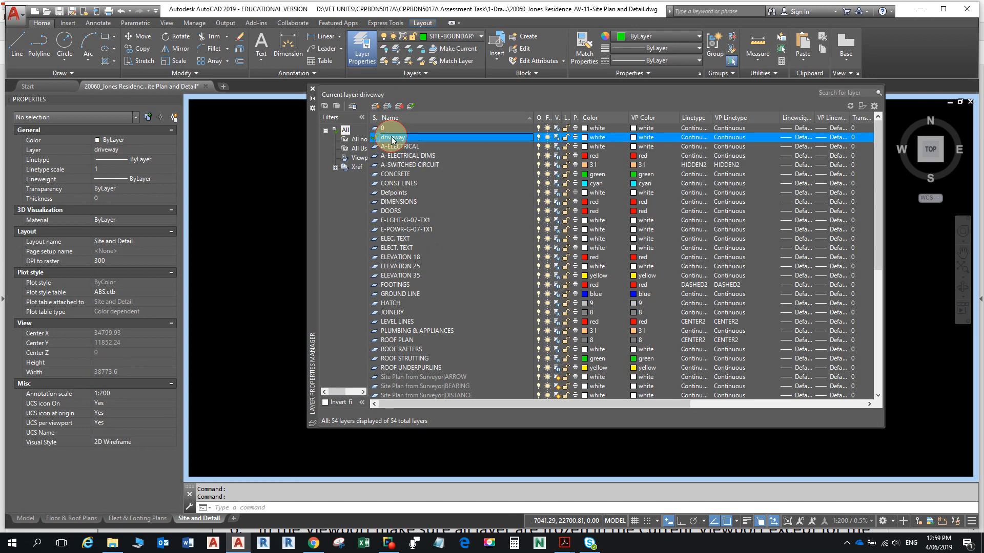
pyautogui.click(251, 260)
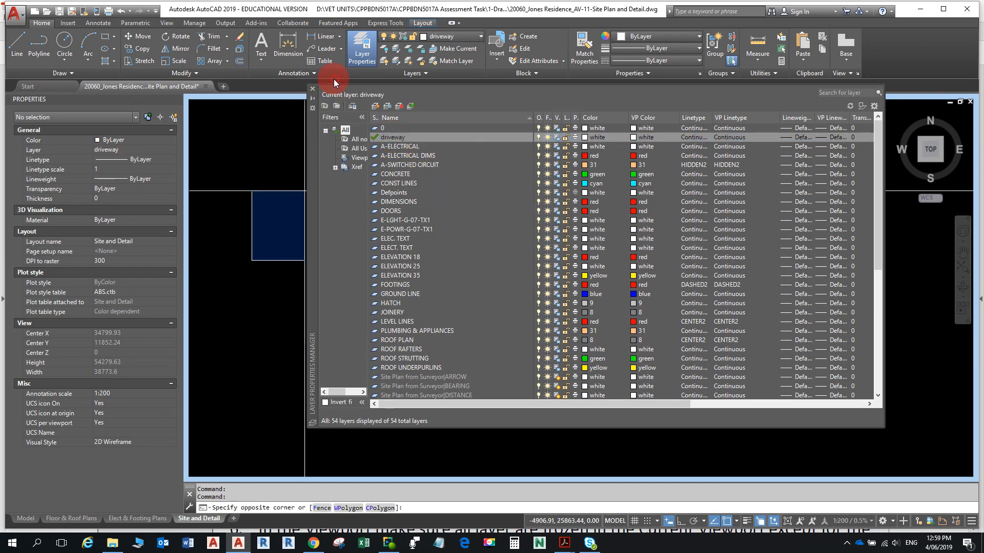
# - Draw three connected driveway lines from the front boundary toward the house with the L command
pyautogui.click(312, 88)
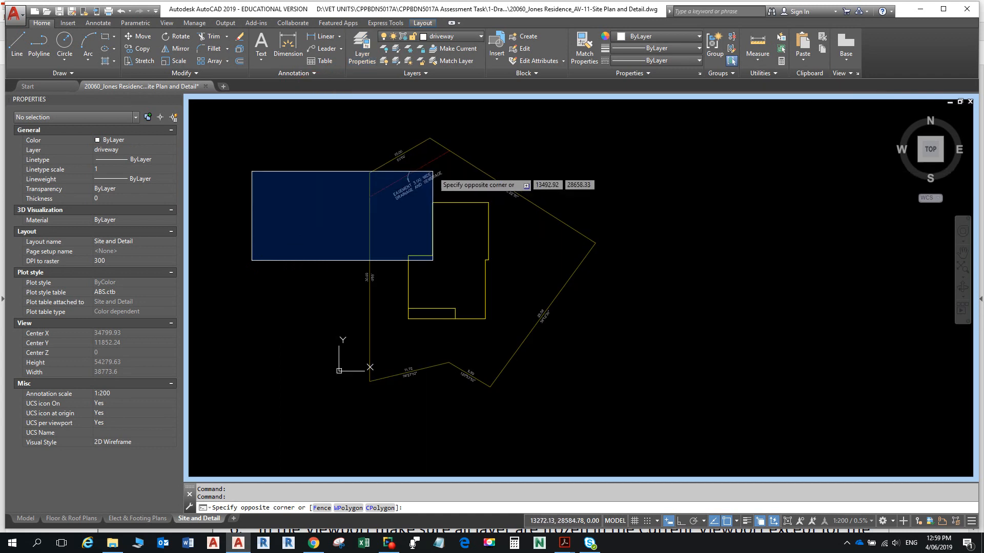
pyautogui.press('Escape')
pyautogui.press('Escape')
pyautogui.write('L')
pyautogui.press('Return')
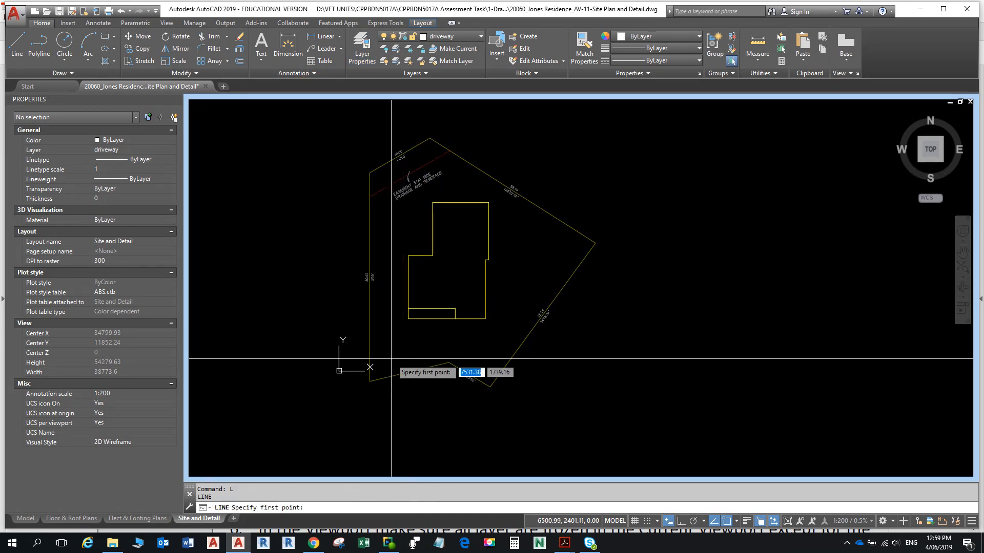
pyautogui.click(388, 391)
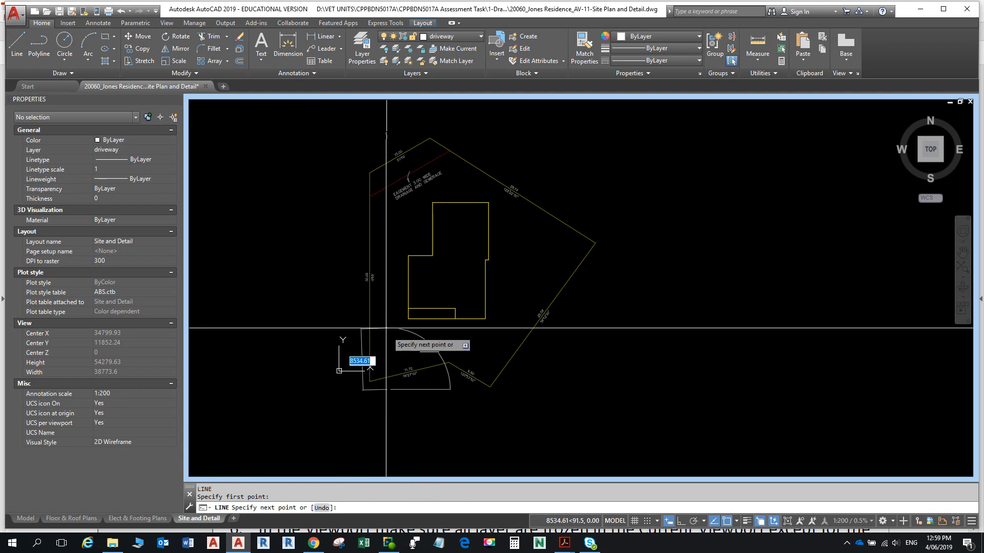
pyautogui.click(386, 308)
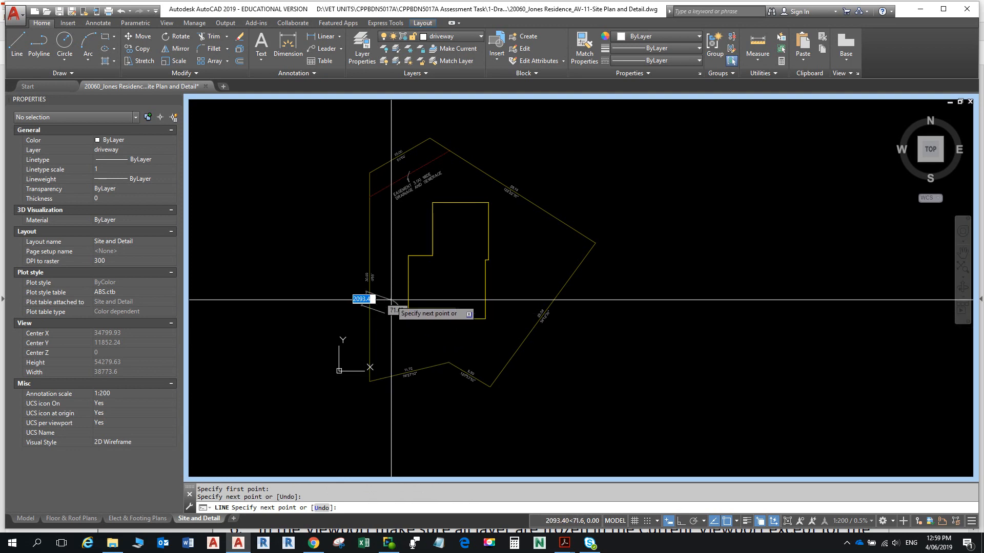
pyautogui.click(449, 334)
pyautogui.press('Return')
# - Change a layer setting in the layer dropdown, then pan the site plan slightly up and right
pyautogui.scroll(4, 439, 398)
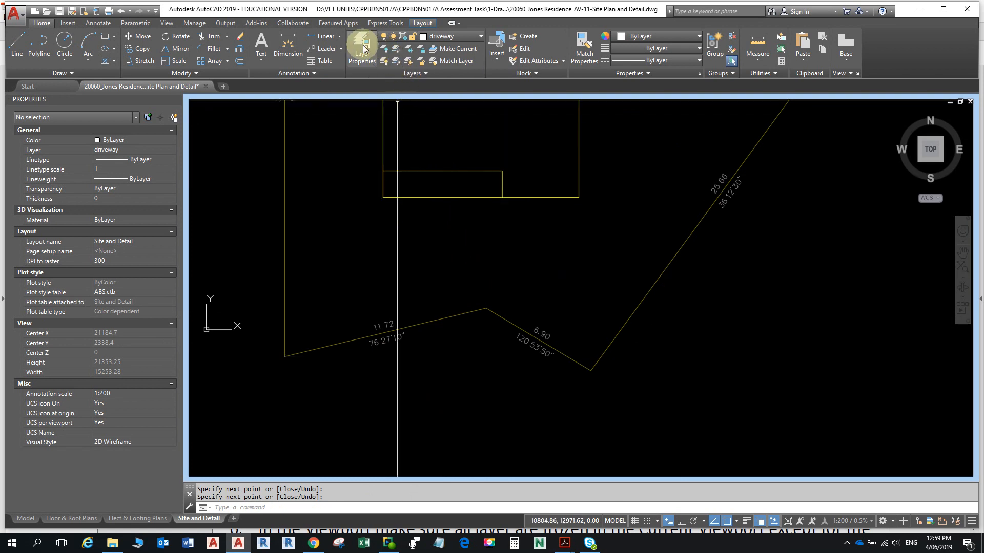
pyautogui.click(449, 37)
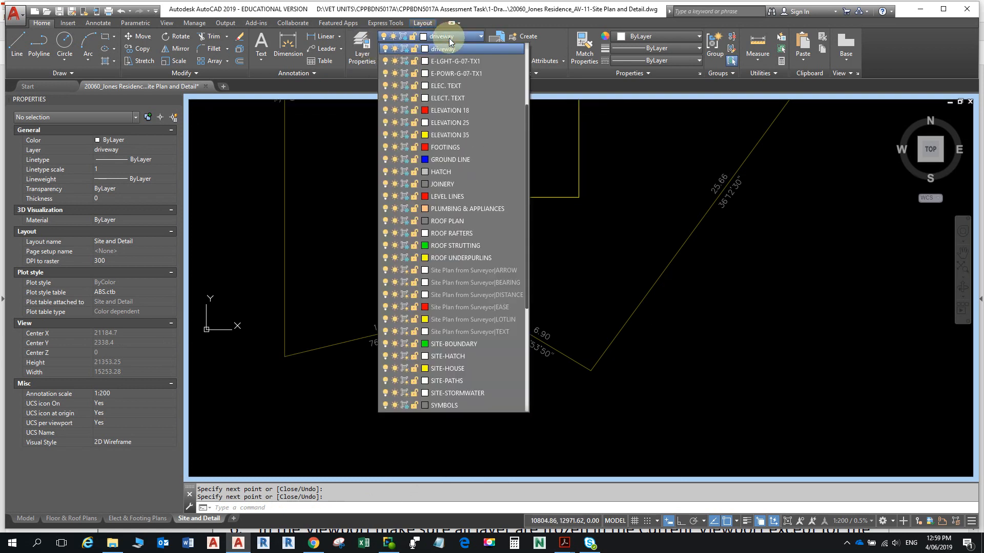
pyautogui.click(405, 50)
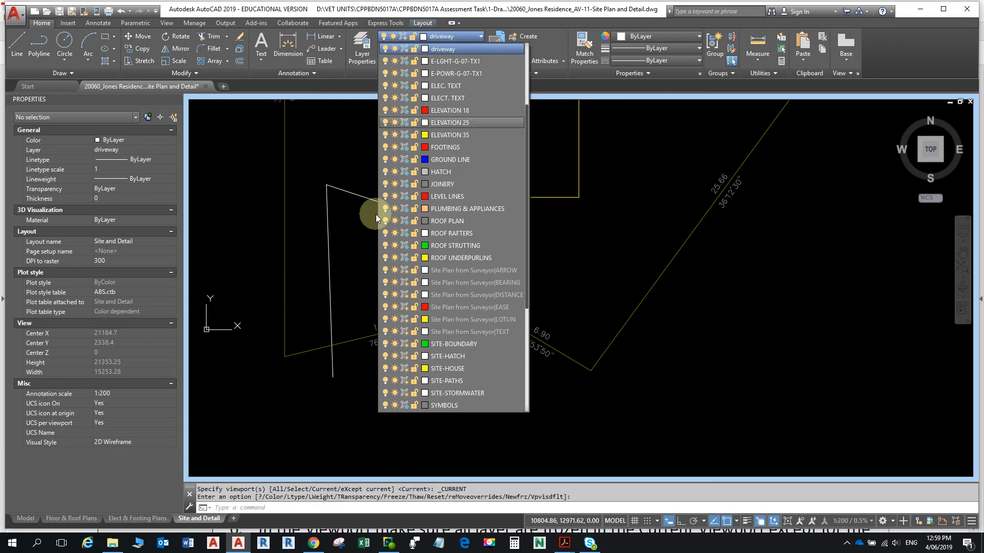
pyautogui.click(229, 270)
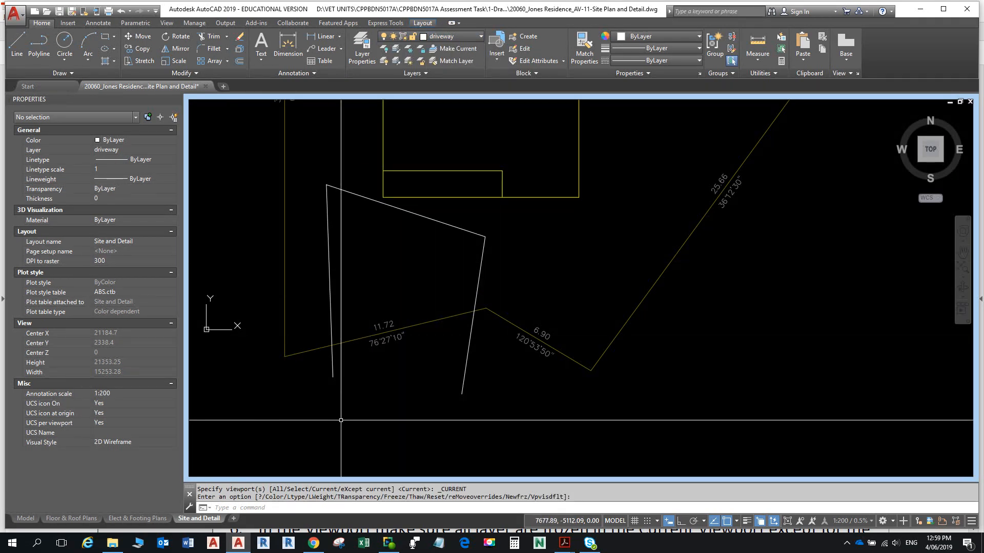
pyautogui.moveTo(352, 362); pyautogui.dragTo(368, 336, button='middle')
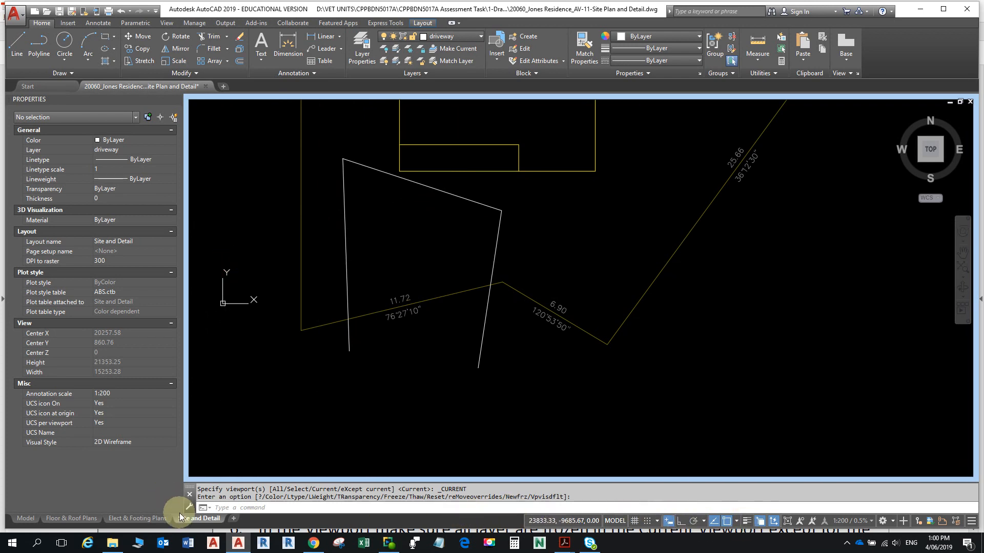
# - Look over the other layouts, then on Site and Detail stretch a driveway line up toward the house
pyautogui.click(84, 518)
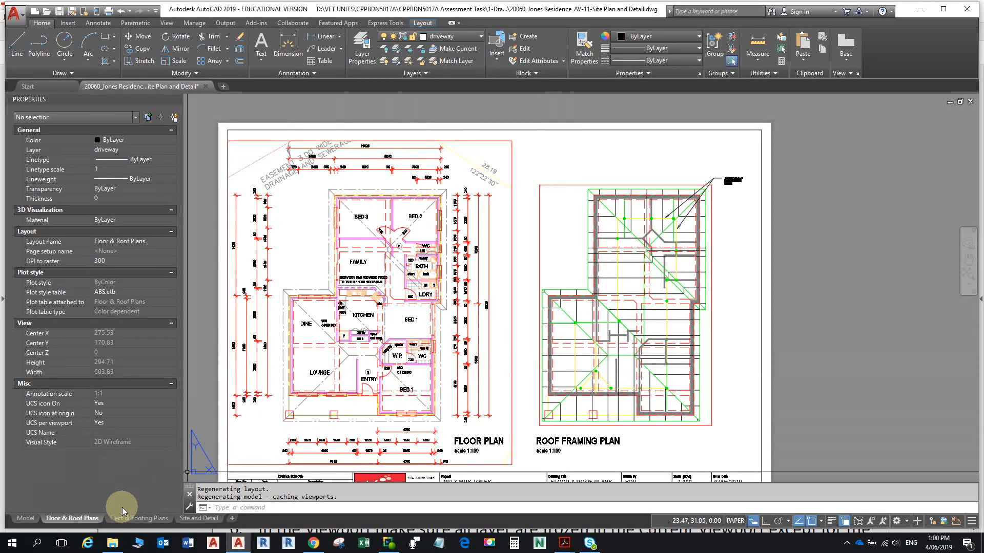
pyautogui.click(135, 518)
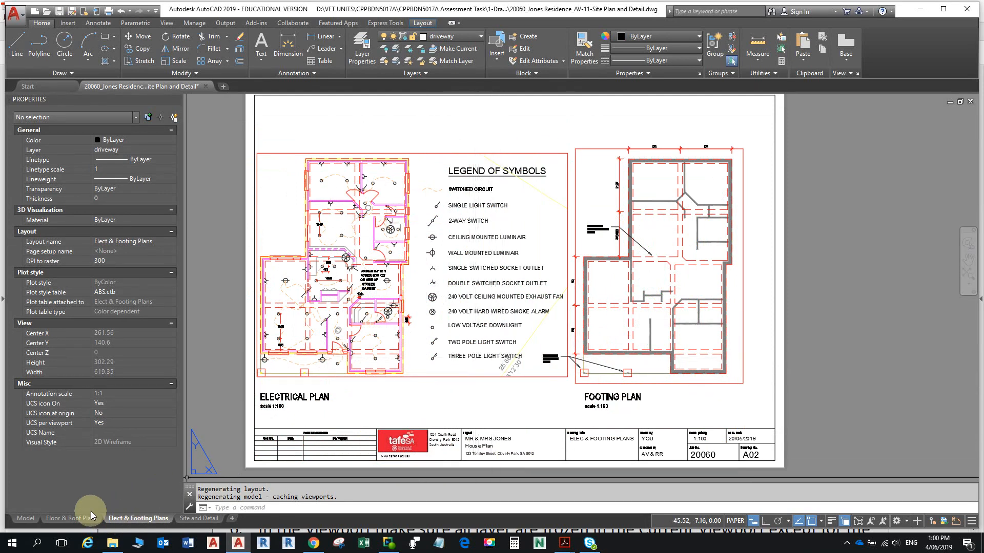
pyautogui.click(183, 519)
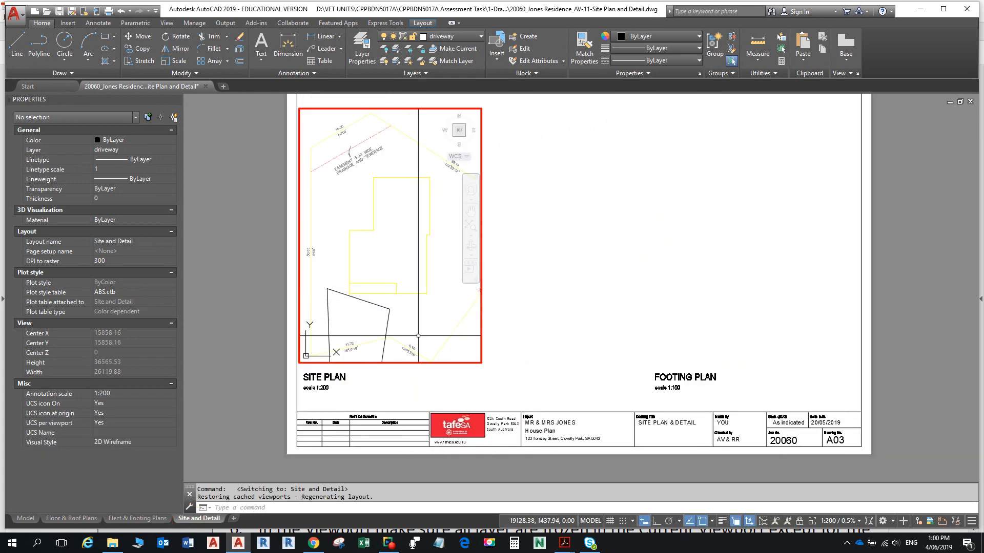
pyautogui.click(370, 303)
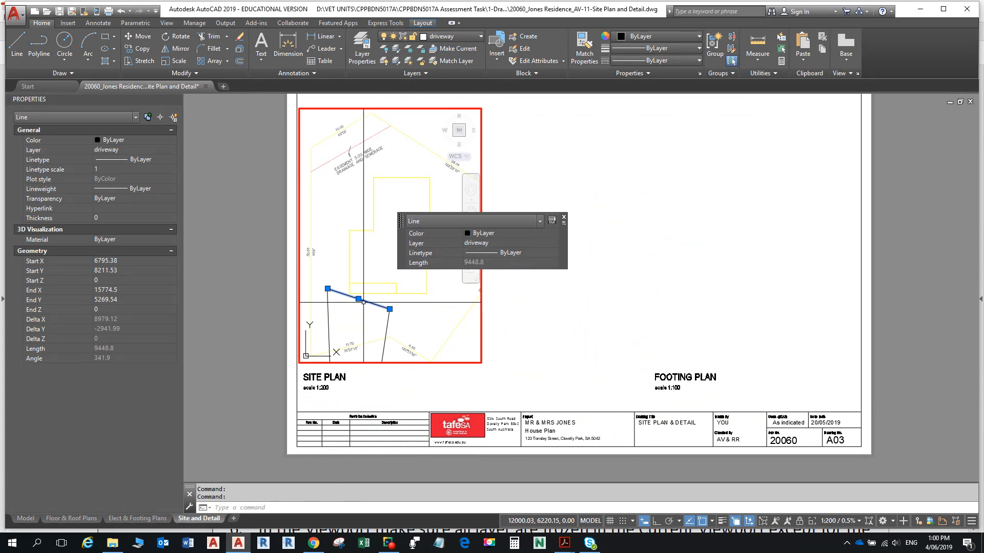
pyautogui.moveTo(363, 303); pyautogui.dragTo(382, 256)
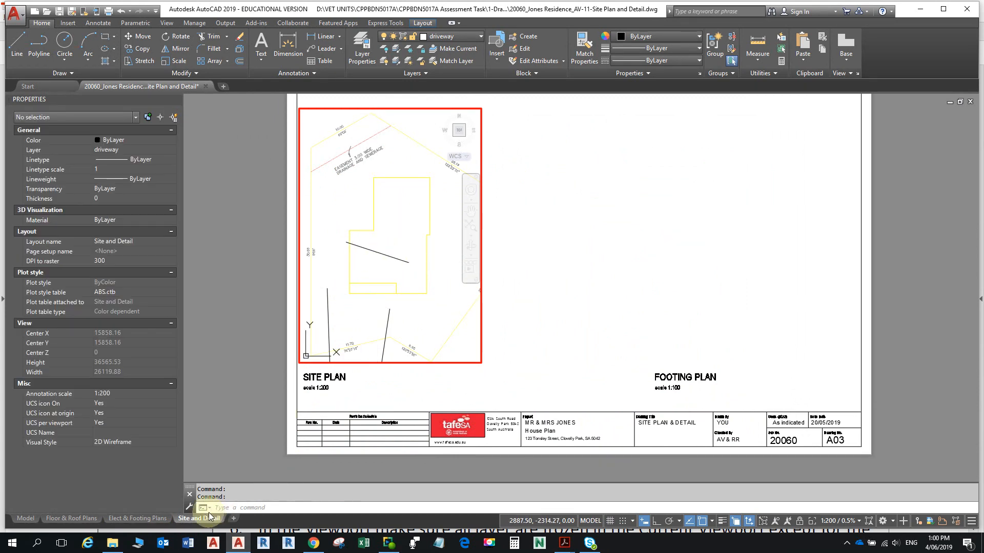
# - In the Elect & Footing Plans Electrical Plan viewport, freeze the driveway layer for that viewport
pyautogui.click(71, 518)
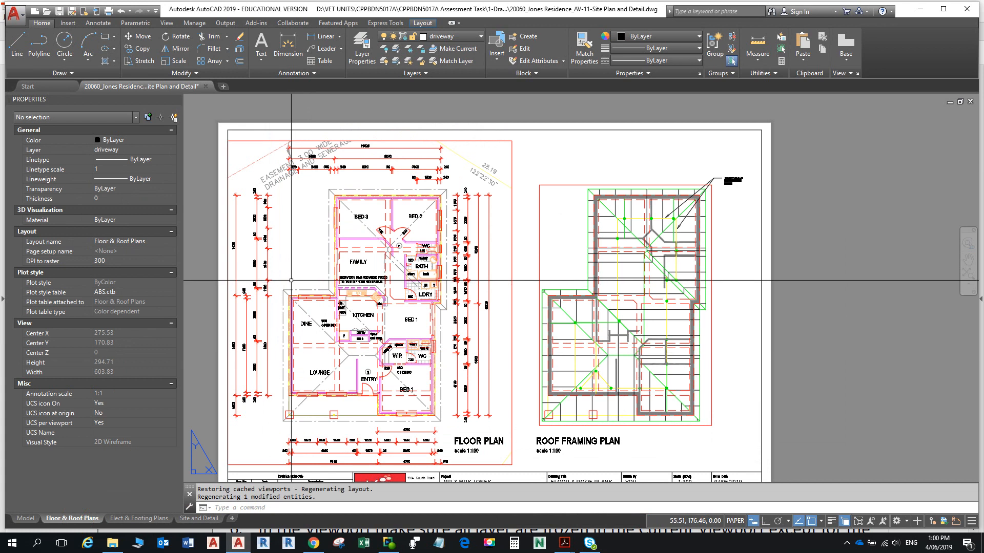
pyautogui.click(121, 515)
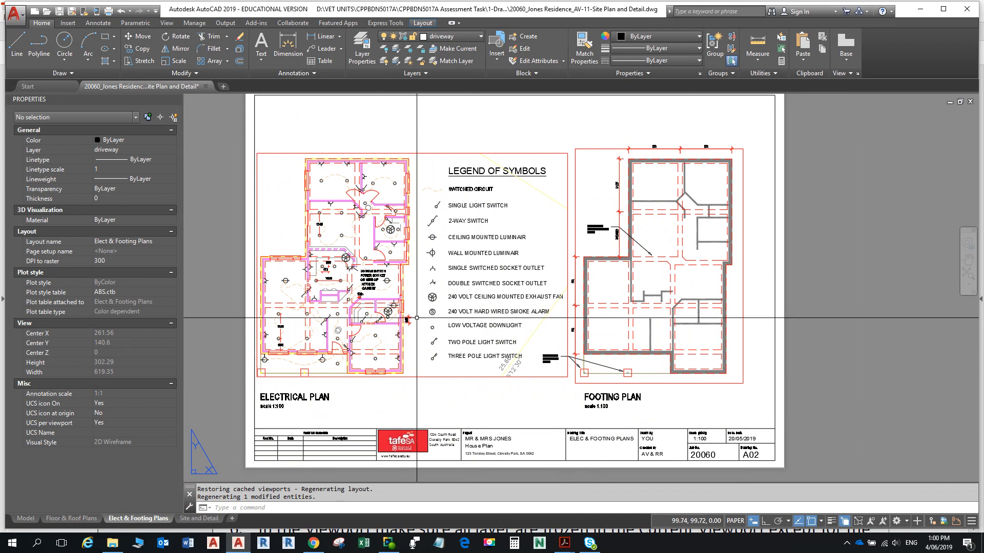
pyautogui.doubleClick(491, 195)
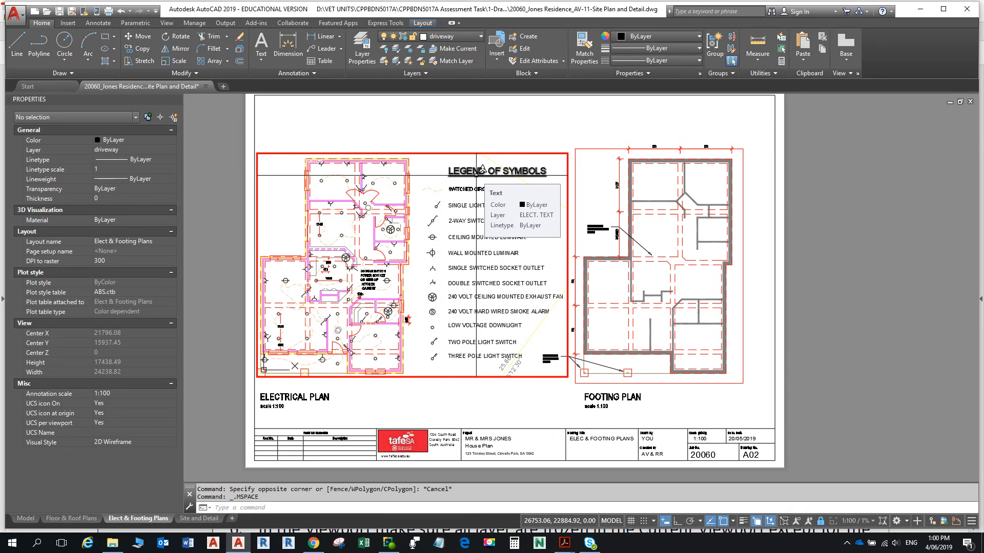
pyautogui.click(446, 36)
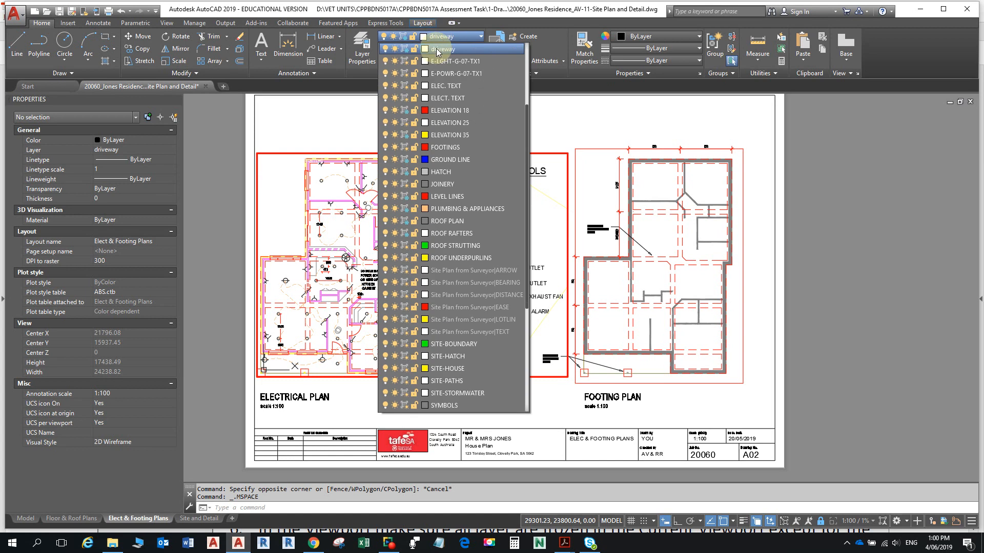
pyautogui.click(404, 49)
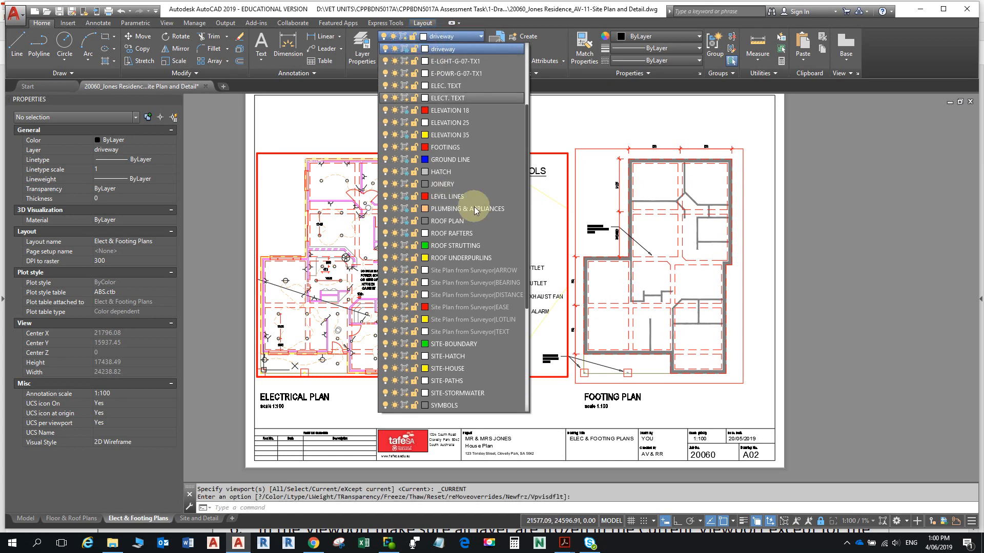
pyautogui.click(817, 195)
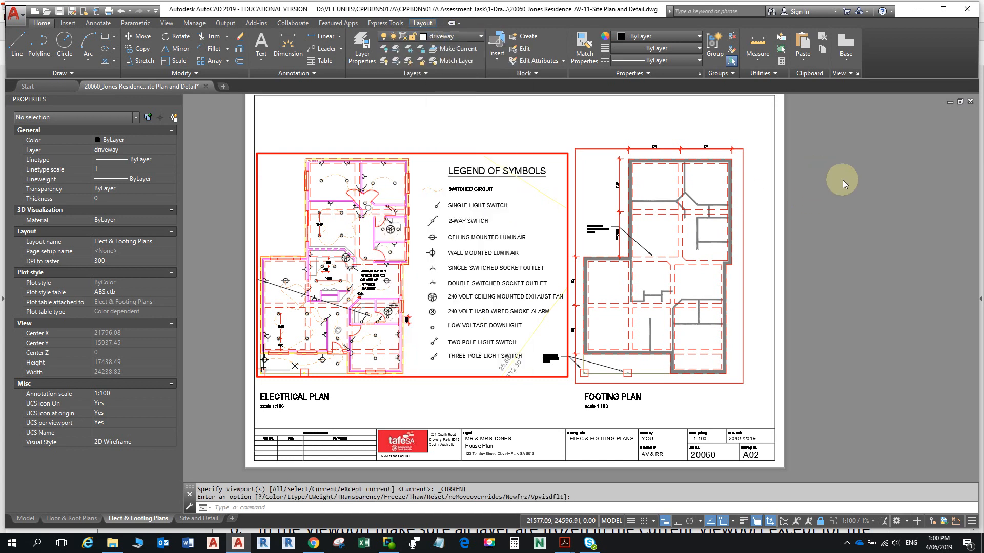
pyautogui.click(288, 290)
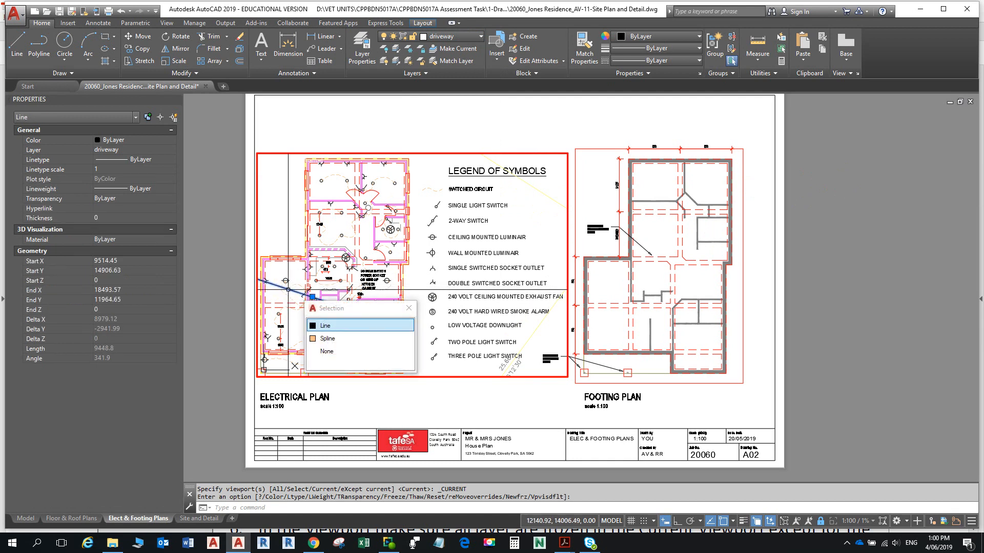
pyautogui.click(326, 351)
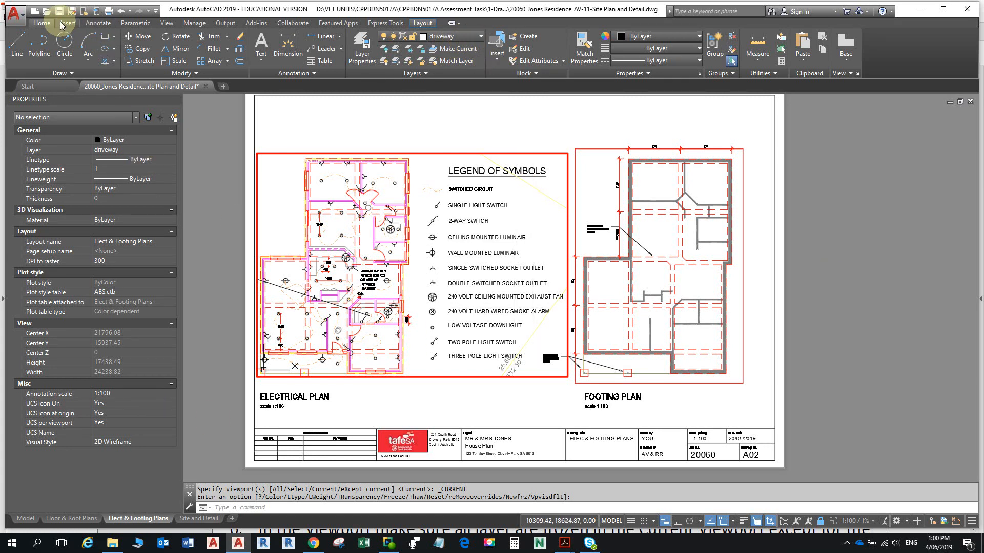
# - Undo back to the Pan and Zoom step, then redo Vpmax
pyautogui.click(131, 11)
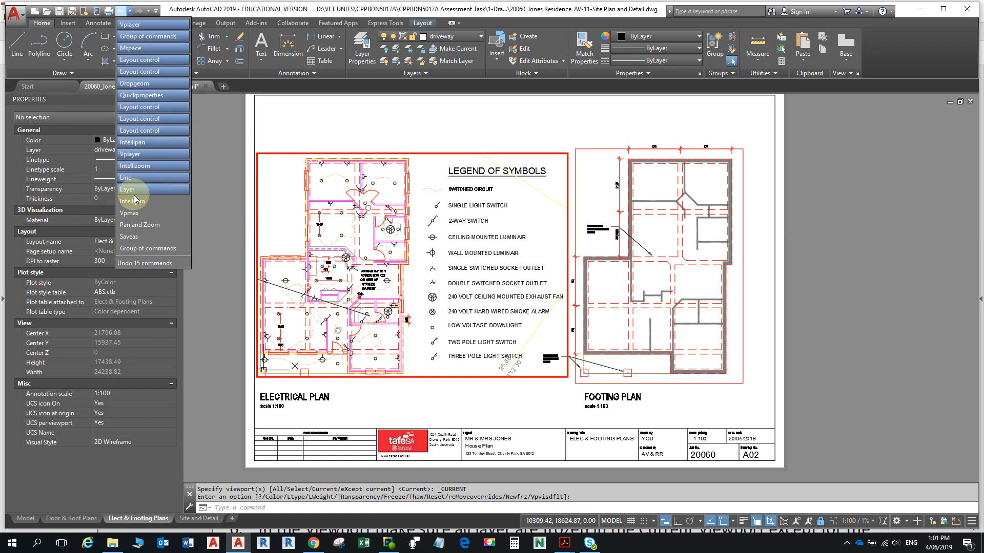
pyautogui.click(147, 233)
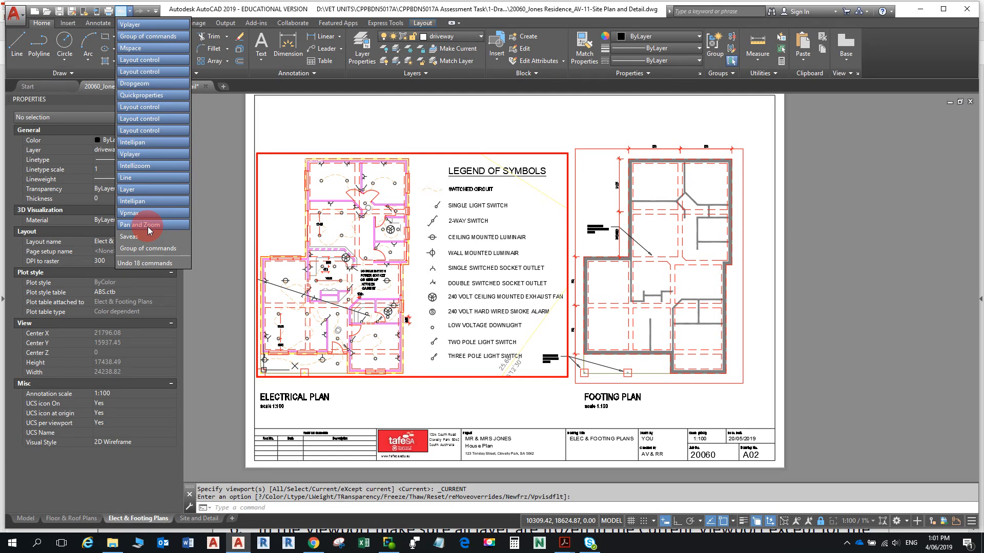
pyautogui.click(148, 227)
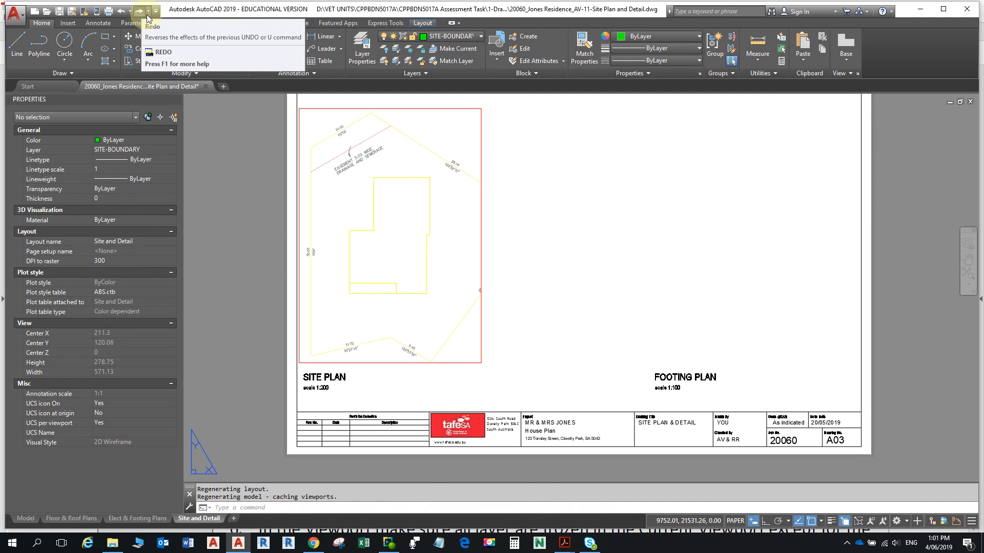
pyautogui.click(150, 12)
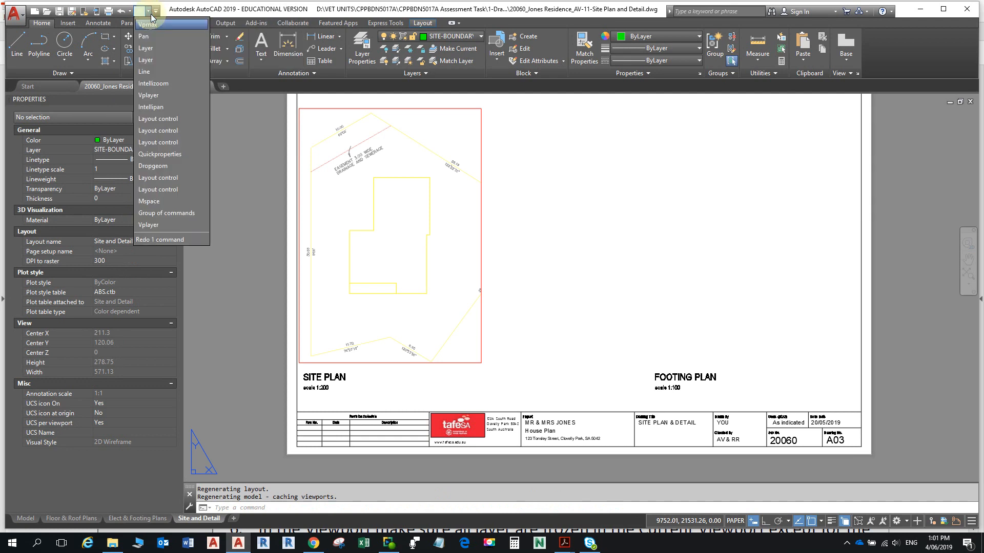
pyautogui.click(172, 10)
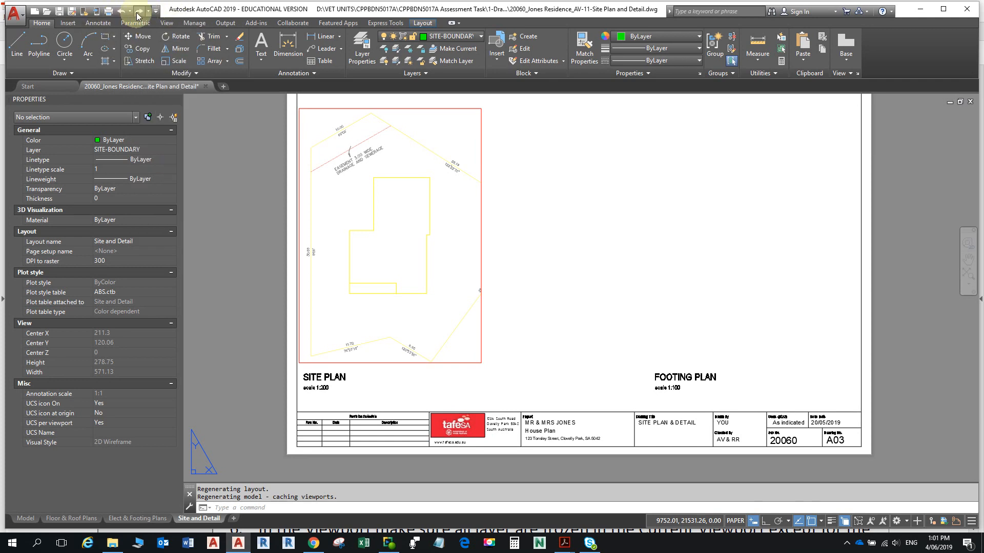
pyautogui.click(138, 12)
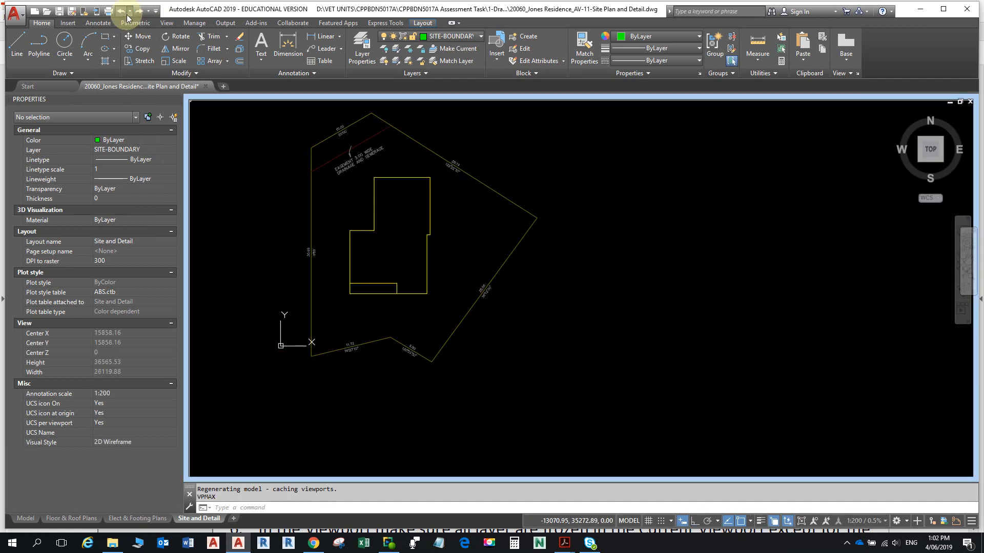
# - Undo two more commands to return the site plan viewport to normal size, then bring up the assignment PDF
pyautogui.click(129, 11)
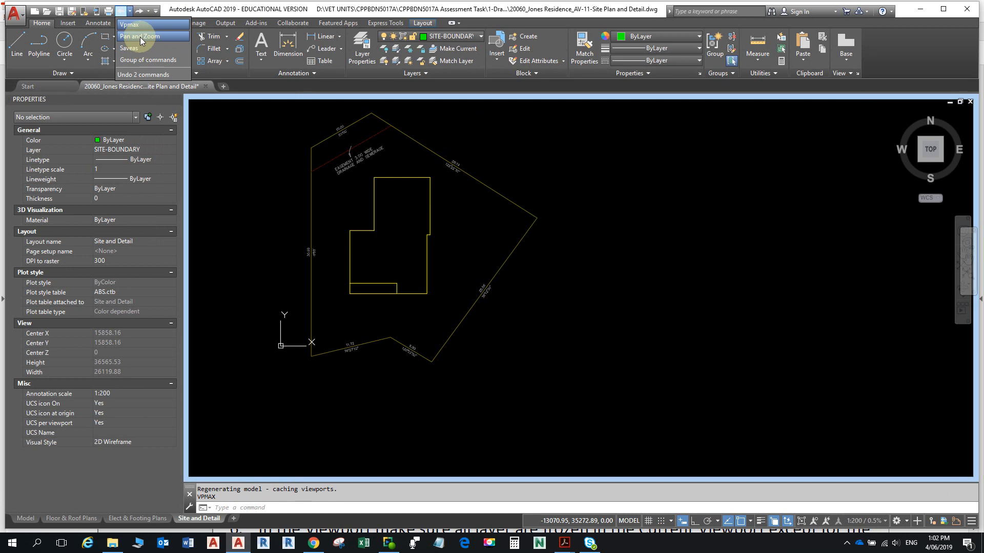
pyautogui.click(141, 37)
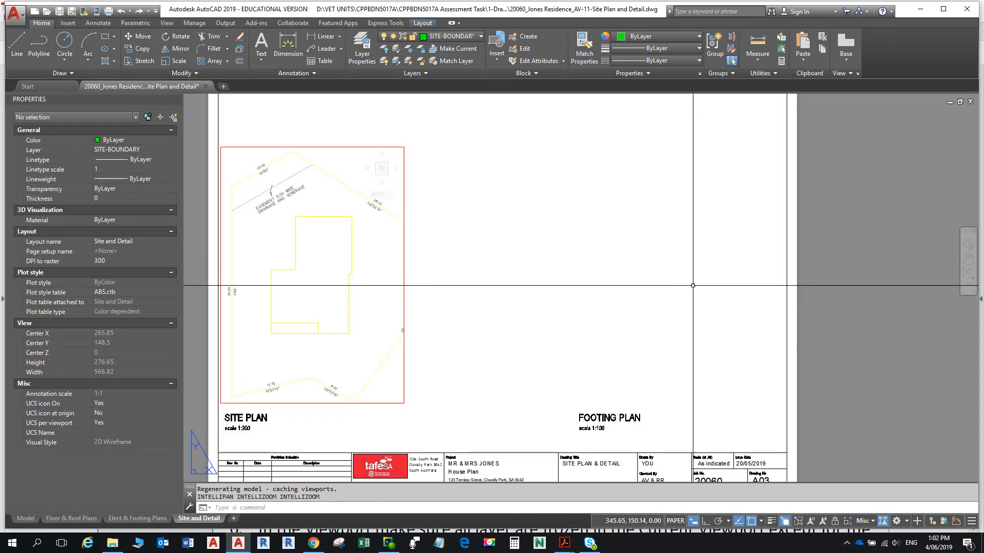
pyautogui.click(453, 38)
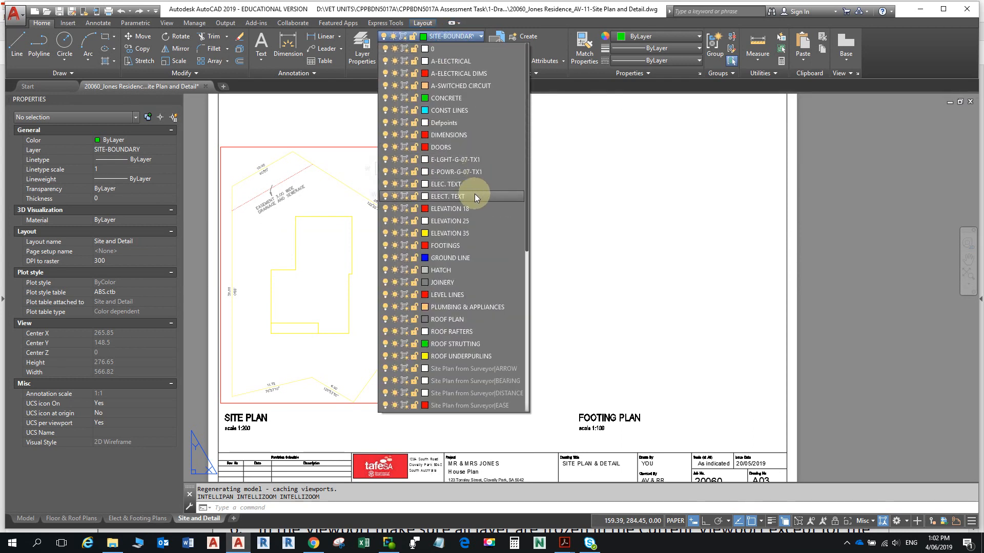
pyautogui.click(684, 82)
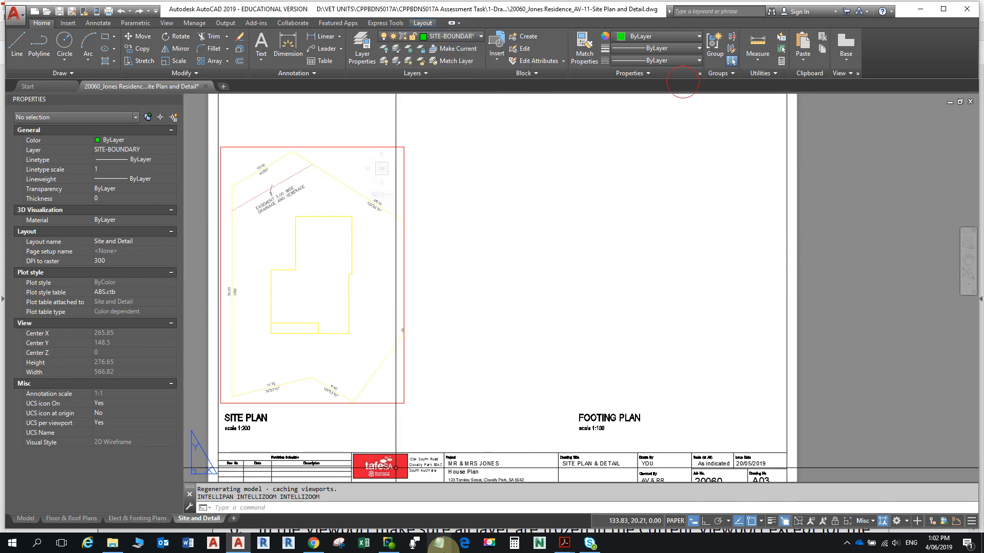
pyautogui.moveTo(564, 541)
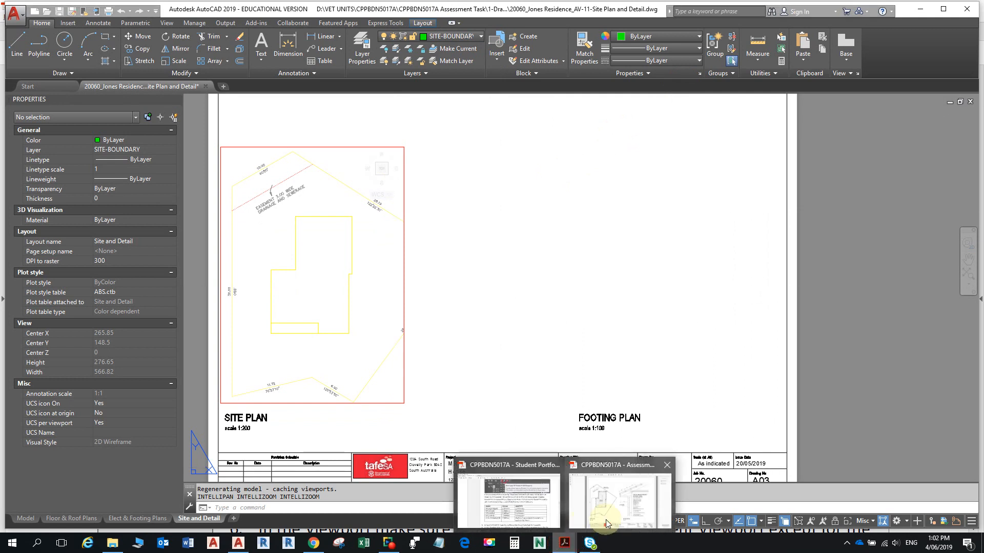
pyautogui.click(495, 505)
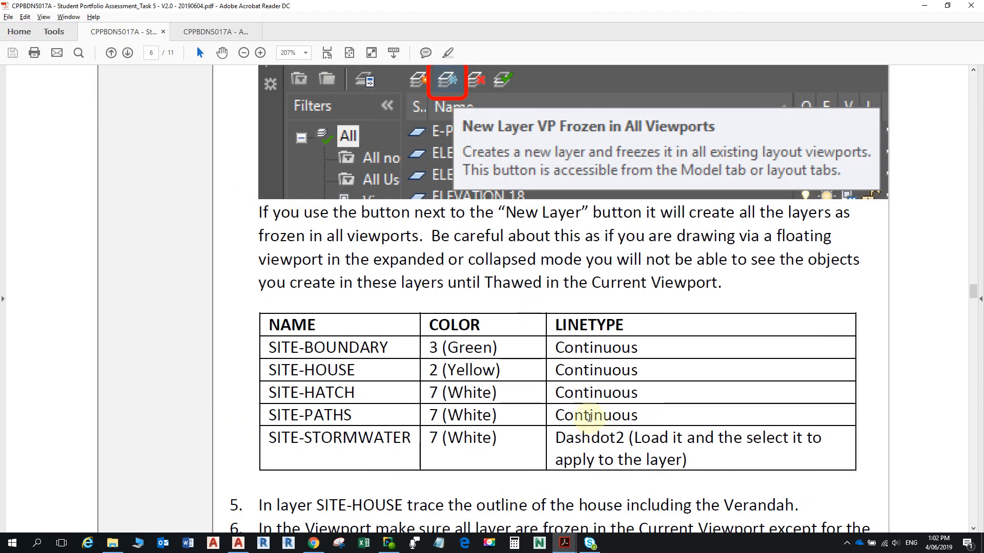
# - Highlight STORMWATER in the layer table and the note about loading the Dashdot2 linetype
pyautogui.keyDown('ctrl'); pyautogui.scroll(-1, 590, 418); pyautogui.keyUp('ctrl')
pyautogui.keyDown('ctrl'); pyautogui.scroll(1, 542, 432); pyautogui.keyUp('ctrl')
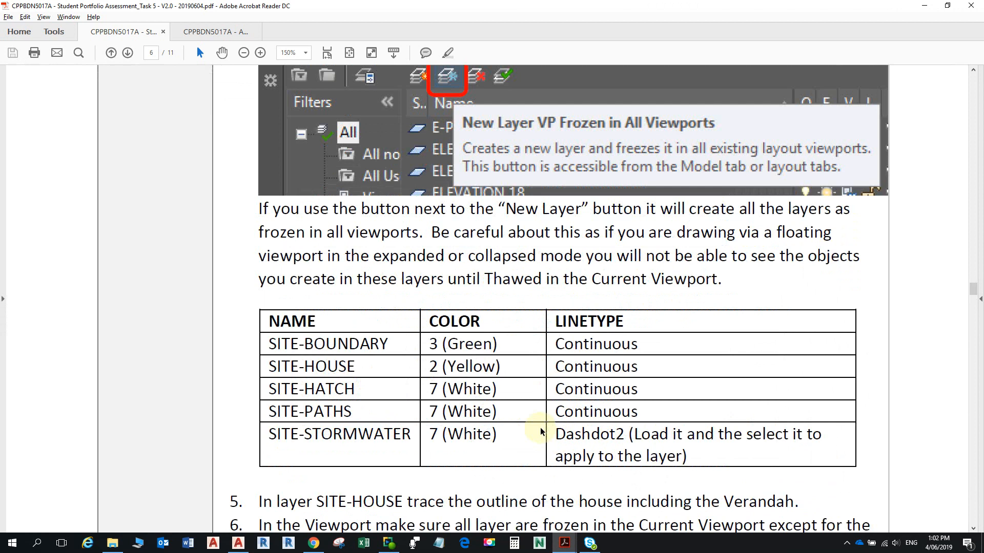
pyautogui.keyDown('ctrl'); pyautogui.scroll(2, 541, 432); pyautogui.keyUp('ctrl')
pyautogui.moveTo(198, 436); pyautogui.dragTo(354, 437)
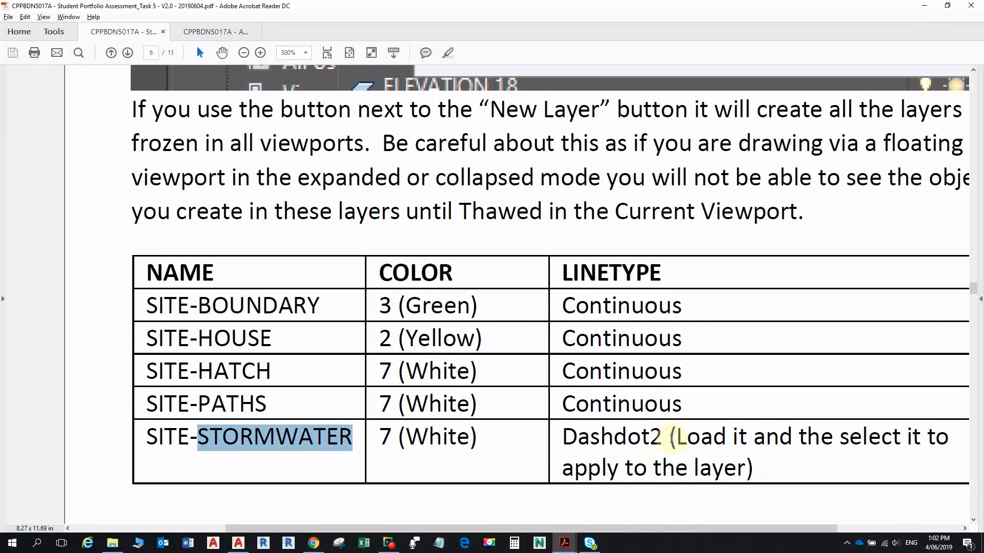
pyautogui.moveTo(671, 439); pyautogui.dragTo(773, 473)
pyautogui.click(773, 473)
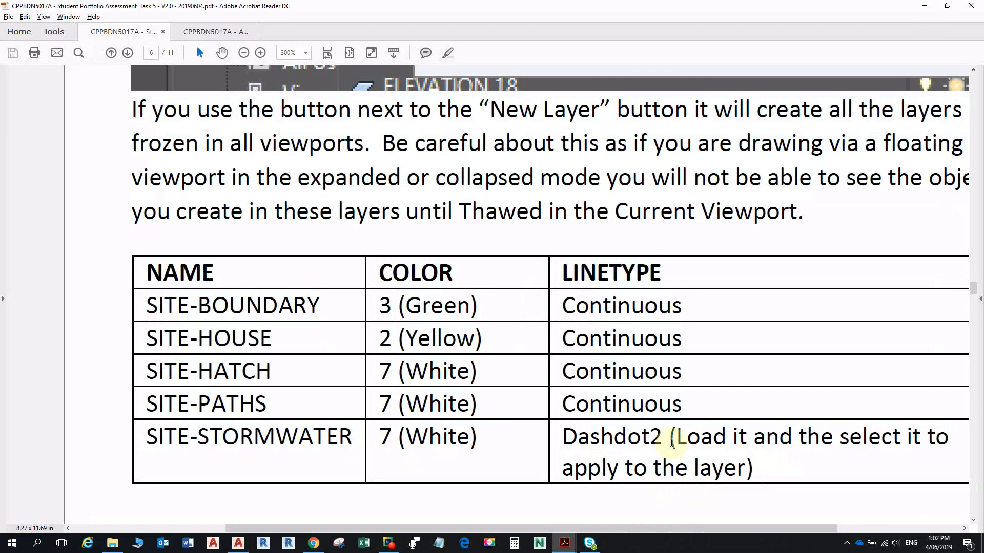
pyautogui.moveTo(669, 439); pyautogui.dragTo(759, 471)
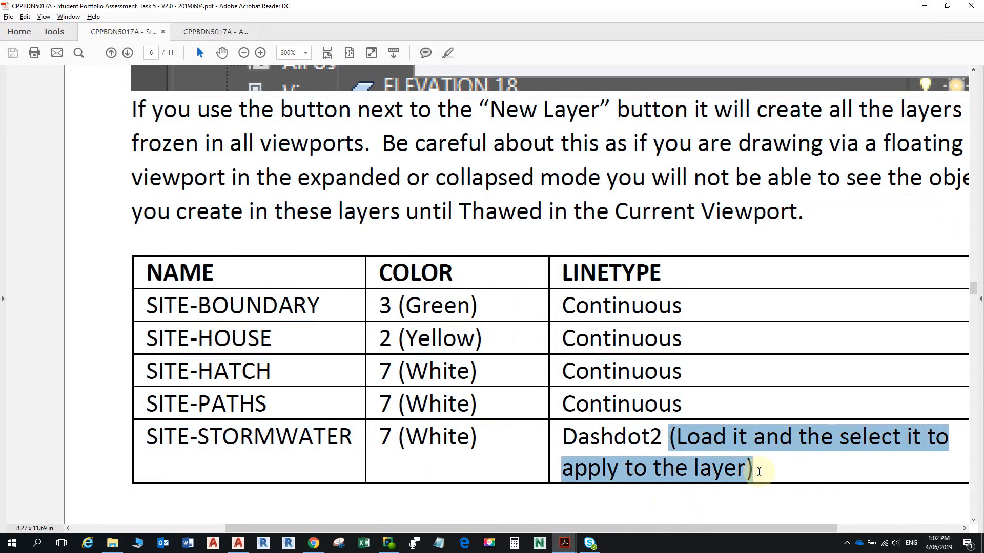
# - Scroll from page 6 to page 7's steps 10–11 on attaching the surveyor's DWG as an external reference
pyautogui.scroll(-3, 753, 440)
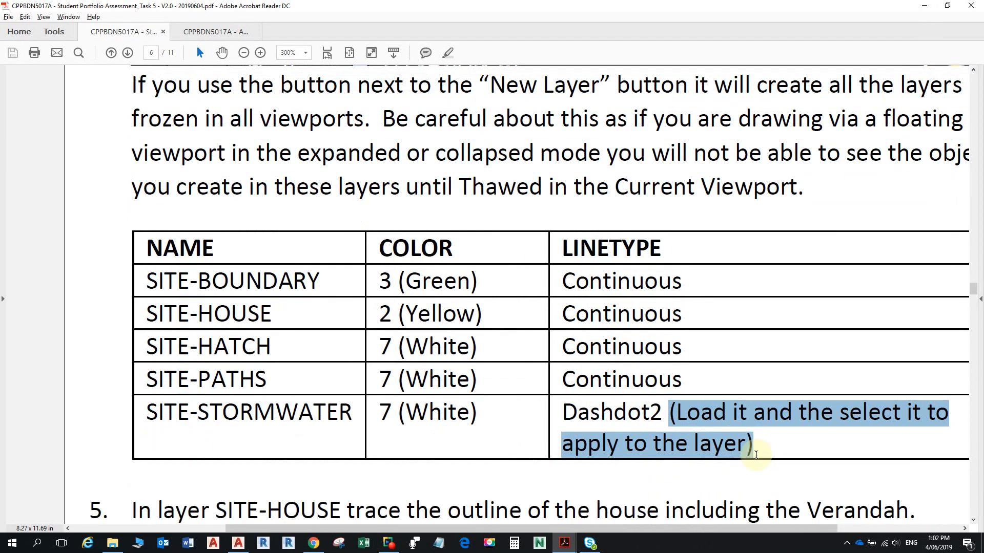
pyautogui.keyDown('ctrl'); pyautogui.scroll(-1, 744, 418); pyautogui.keyUp('ctrl')
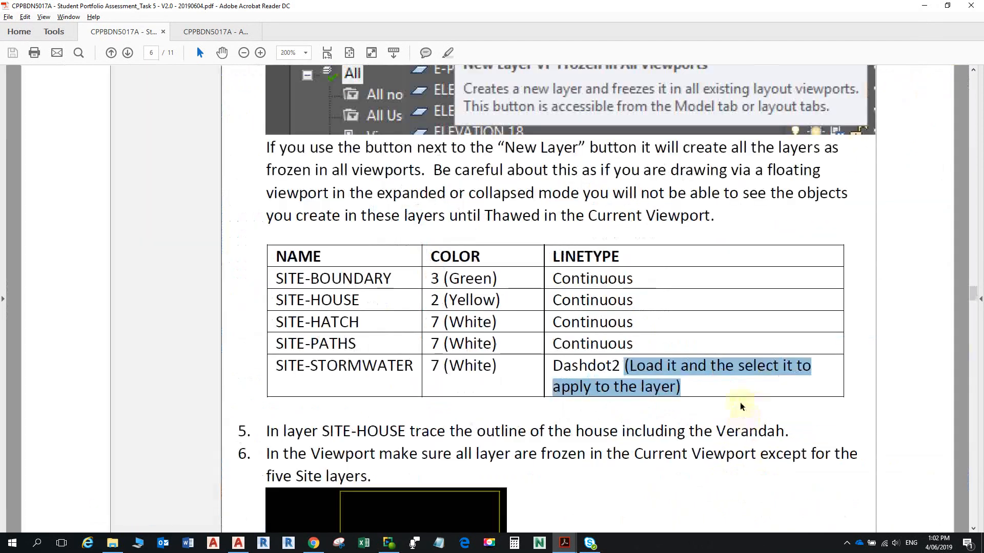
pyautogui.scroll(-4, 740, 403)
pyautogui.scroll(-2, 738, 403)
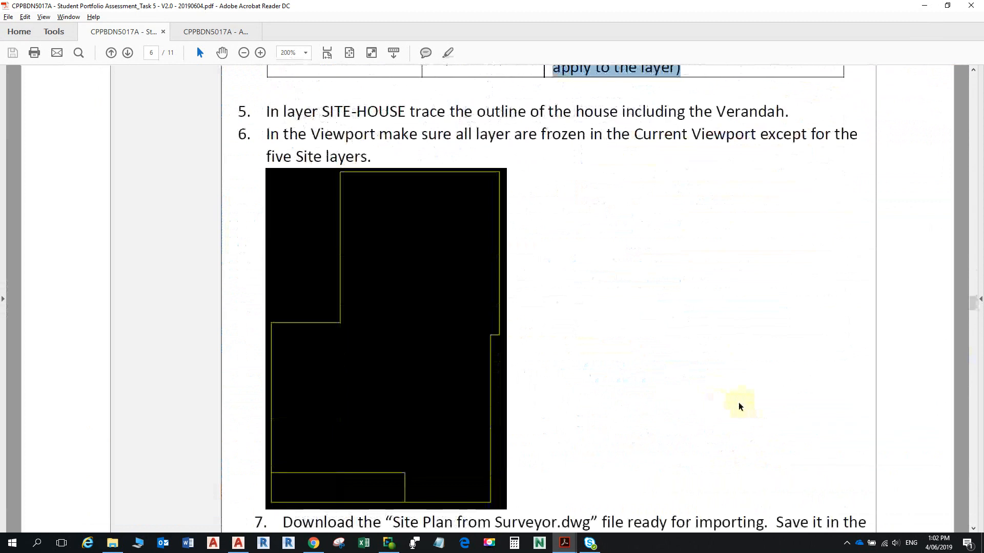
pyautogui.scroll(-1, 657, 417)
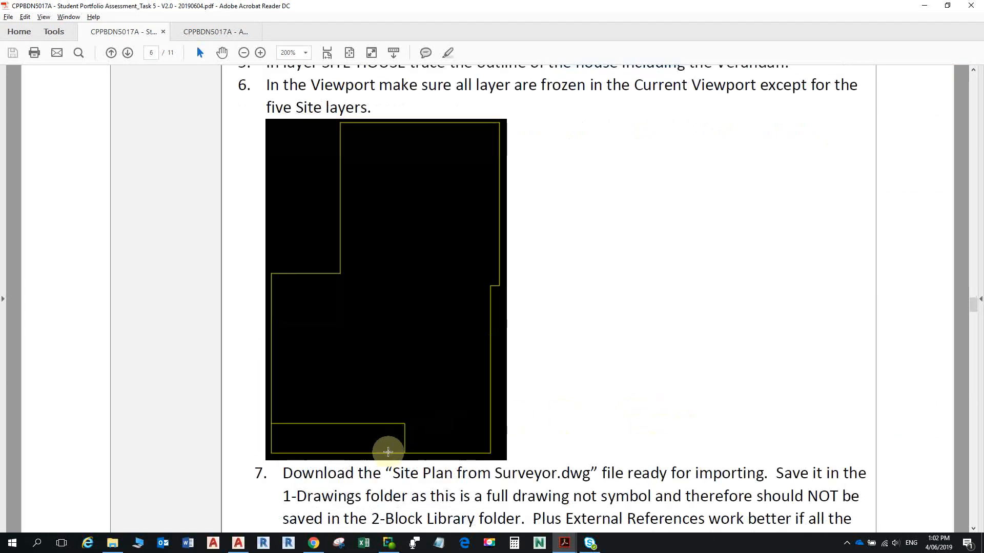
pyautogui.scroll(-3, 499, 401)
pyautogui.scroll(-4, 504, 393)
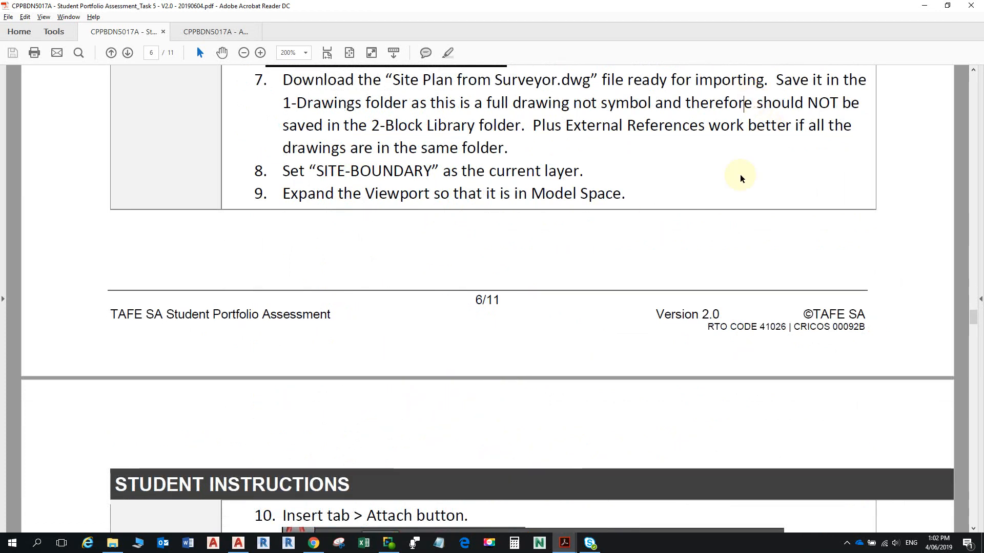
pyautogui.keyDown('ctrl'); pyautogui.scroll(2, 610, 113); pyautogui.keyUp('ctrl')
pyautogui.keyDown('ctrl'); pyautogui.scroll(-2, 614, 110); pyautogui.keyUp('ctrl')
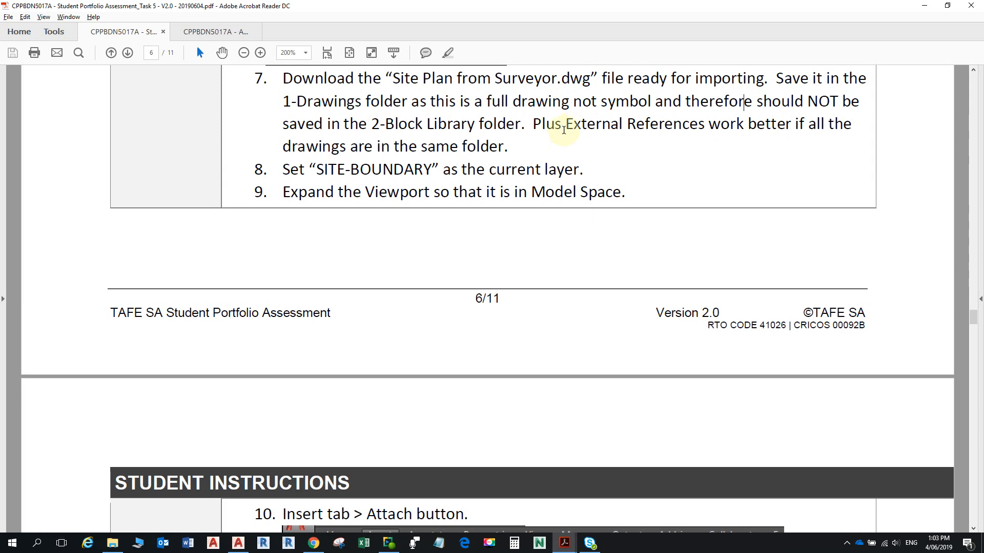
pyautogui.scroll(-1, 569, 133)
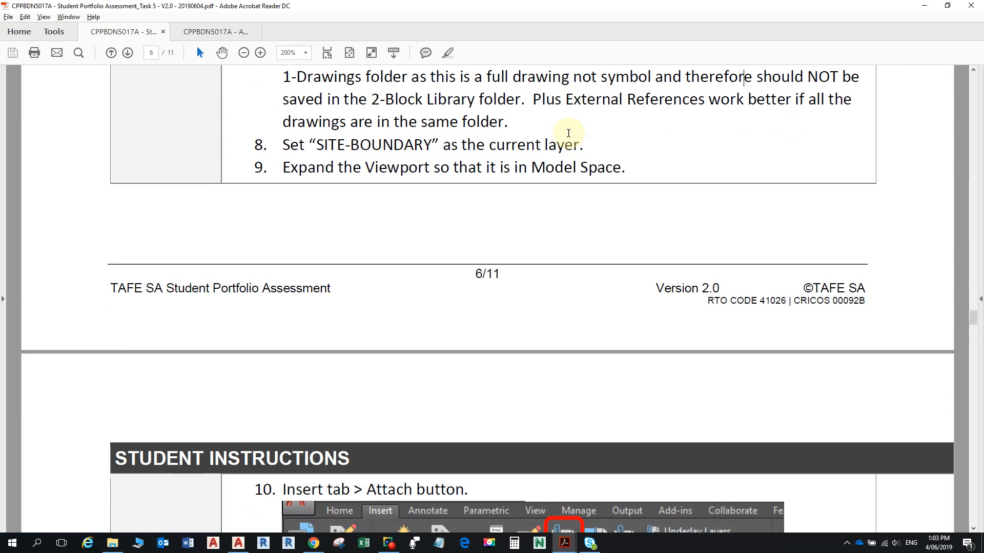
pyautogui.scroll(2, 568, 133)
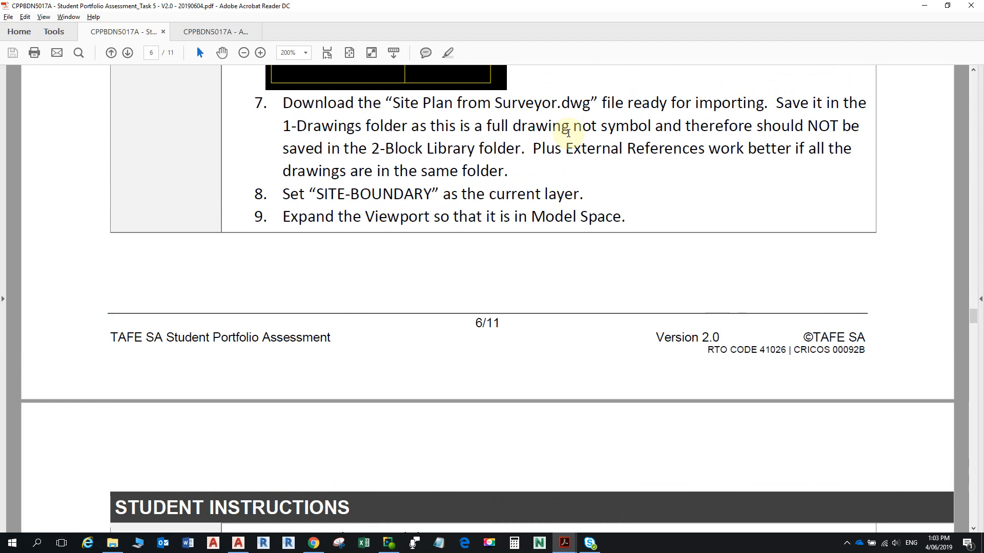
pyautogui.scroll(-3, 288, 202)
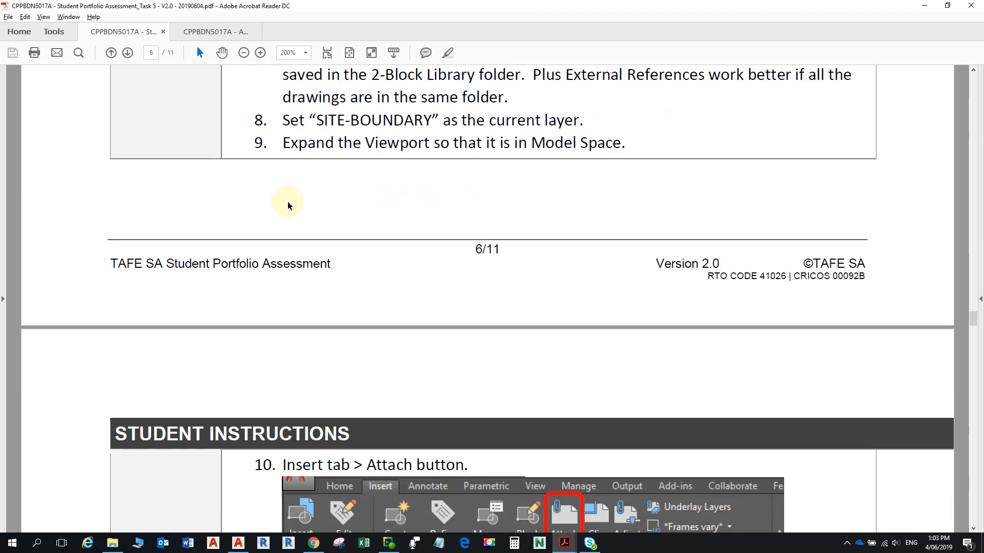
pyautogui.scroll(-15, 289, 200)
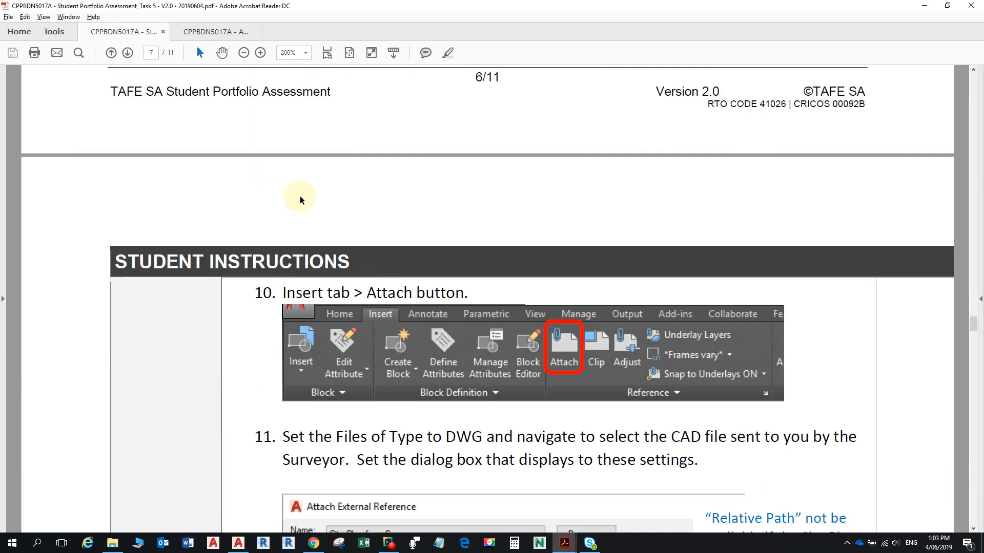
# - Review the Attach External Reference dialog settings pictured in the instructions
pyautogui.scroll(-9, 306, 193)
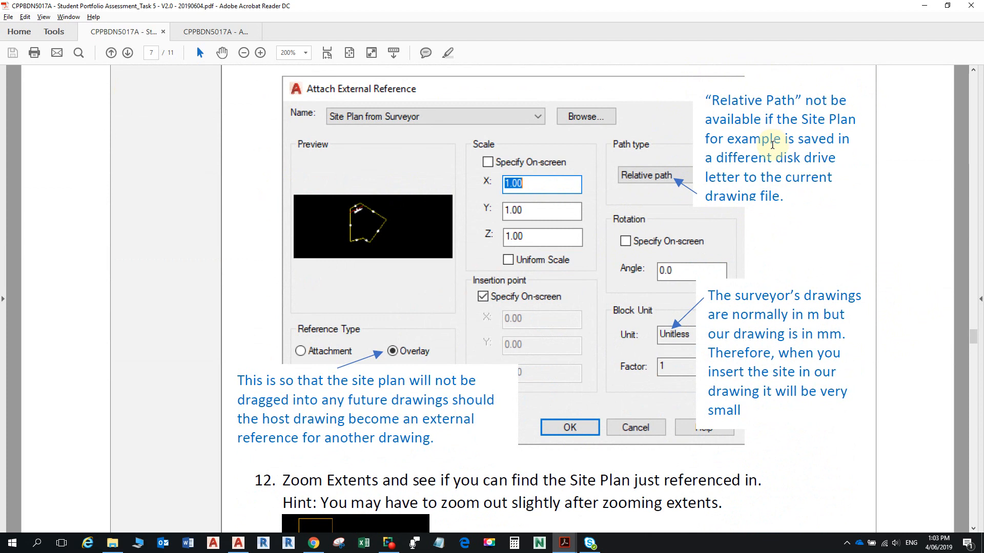
pyautogui.click(808, 99)
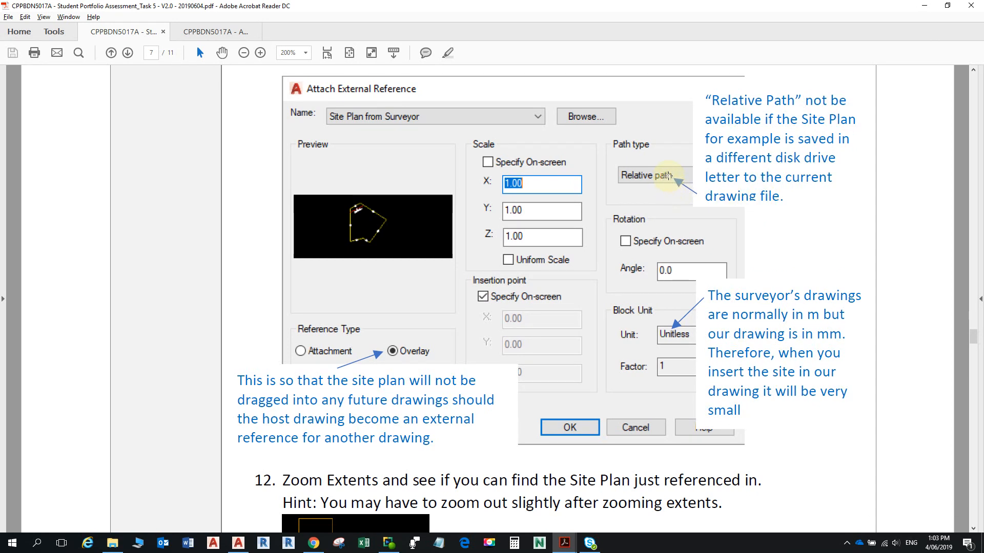
pyautogui.scroll(4, 372, 189)
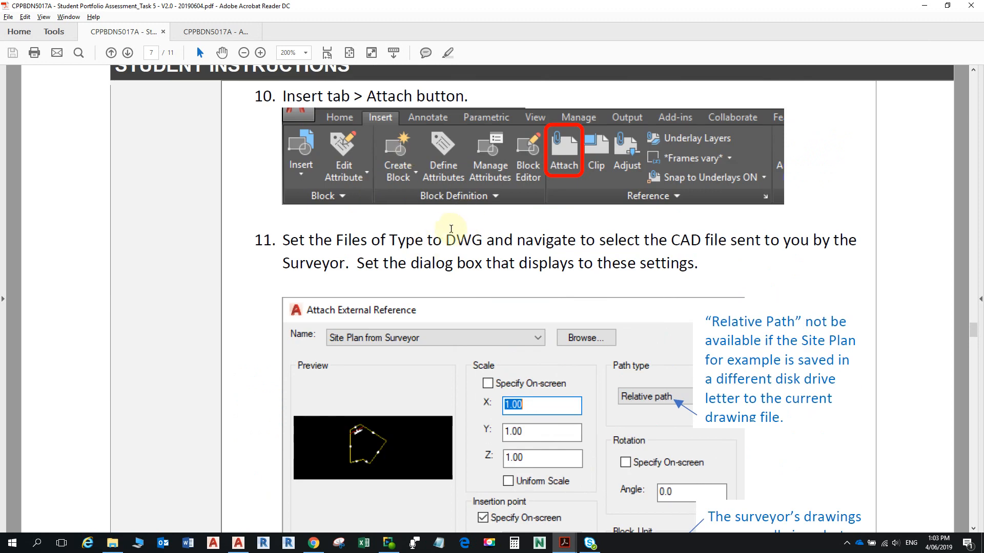
pyautogui.scroll(-4, 449, 227)
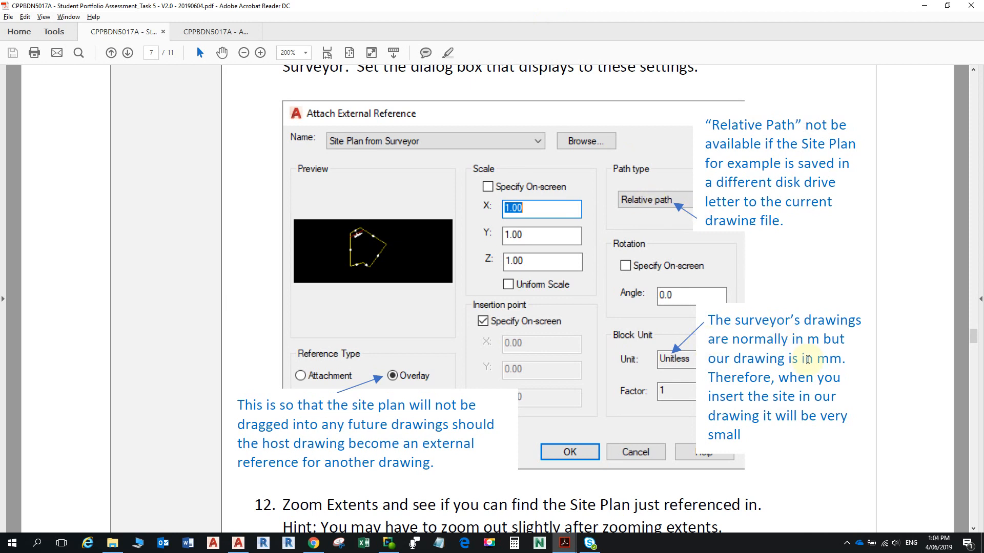
pyautogui.scroll(-5, 808, 359)
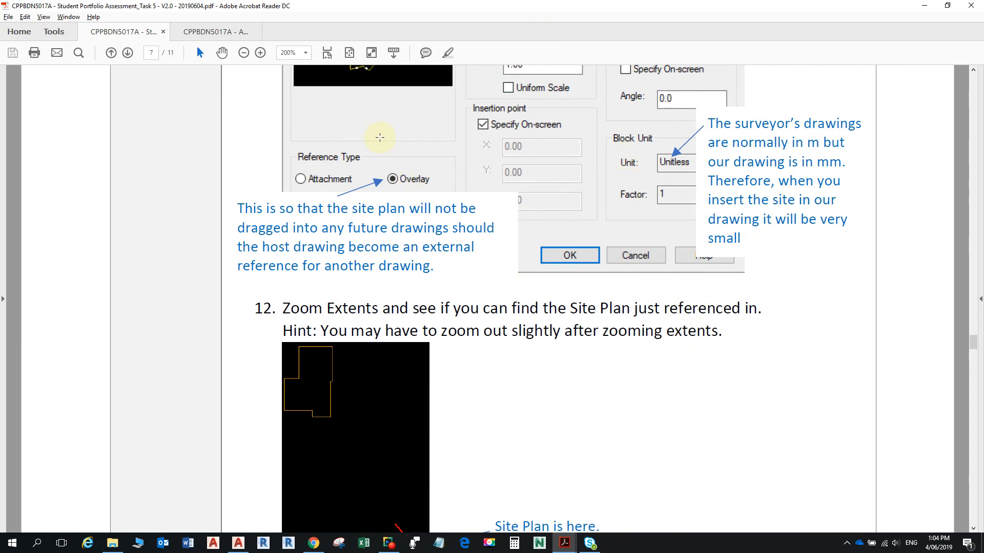
pyautogui.scroll(-1, 429, 225)
pyautogui.scroll(-3, 429, 225)
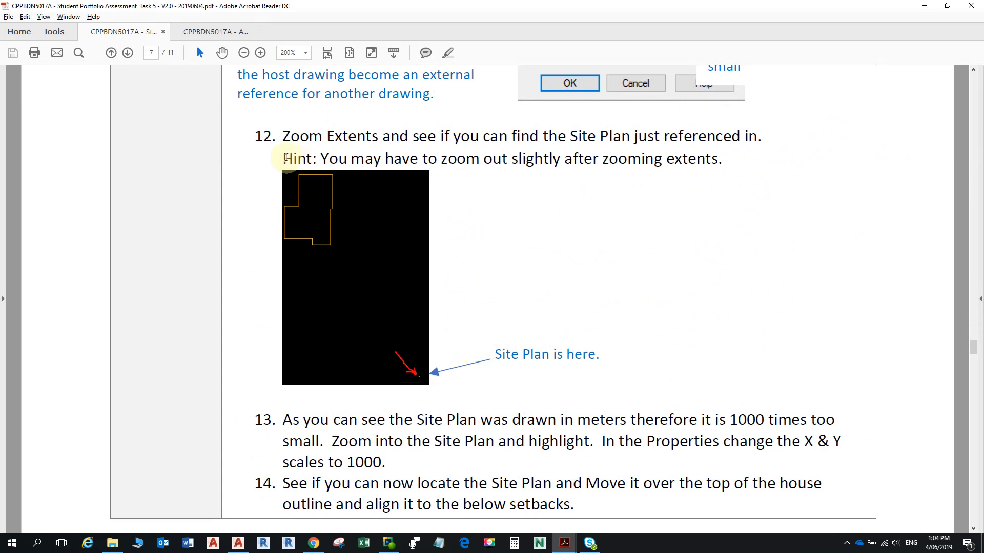
# - Highlight the hint about zooming out slightly and scroll on to steps 13–14 on rescaling by 1000
pyautogui.moveTo(282, 158); pyautogui.dragTo(743, 164)
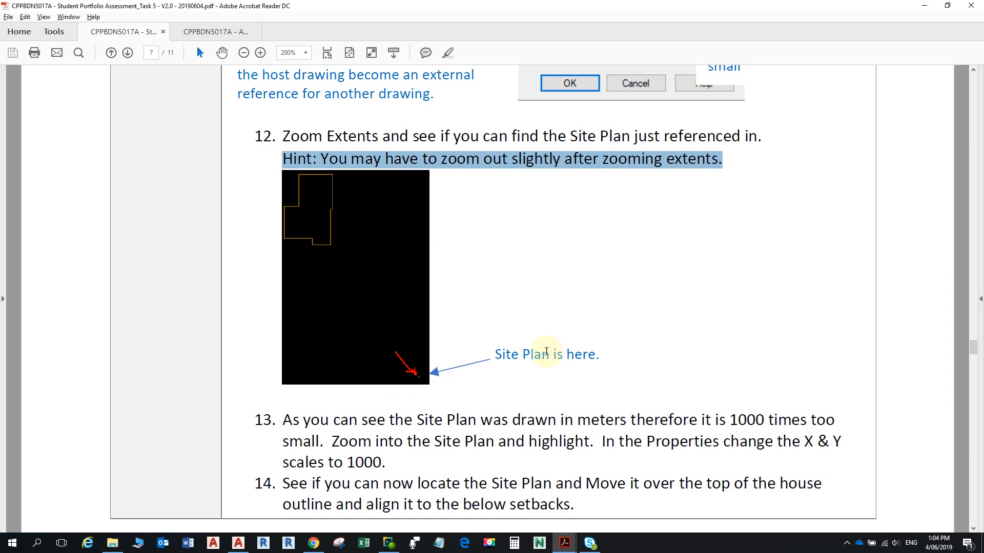
pyautogui.scroll(-1, 606, 417)
pyautogui.scroll(-5, 606, 416)
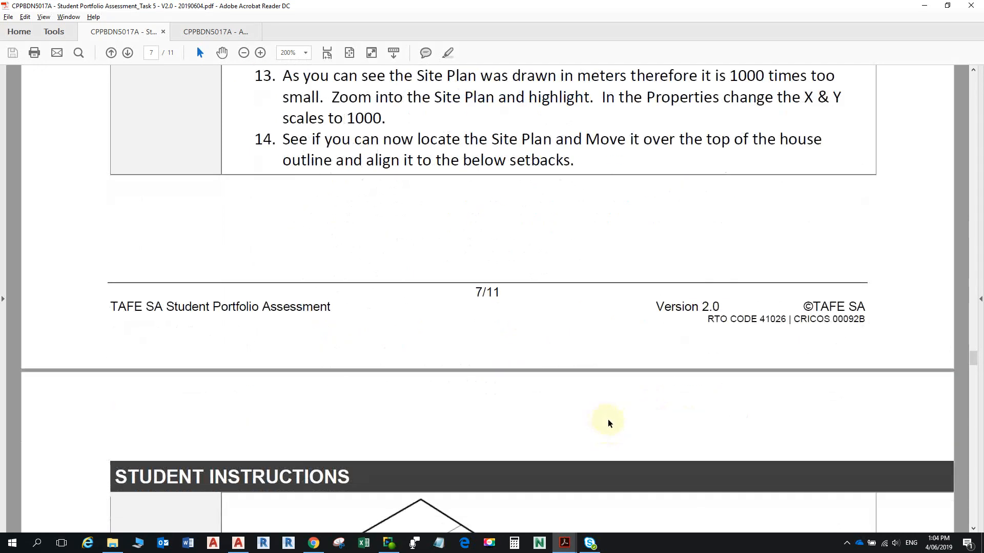
pyautogui.scroll(-7, 608, 419)
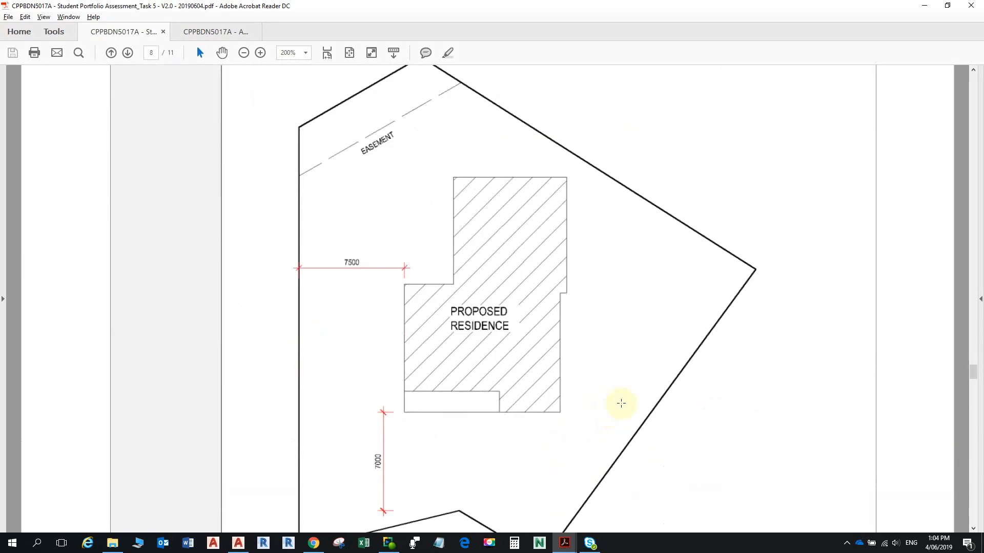
# - Study page 8's setback diagram with its 7500 and 7000 setbacks, down to step 15
pyautogui.scroll(-3, 621, 403)
pyautogui.scroll(5, 621, 402)
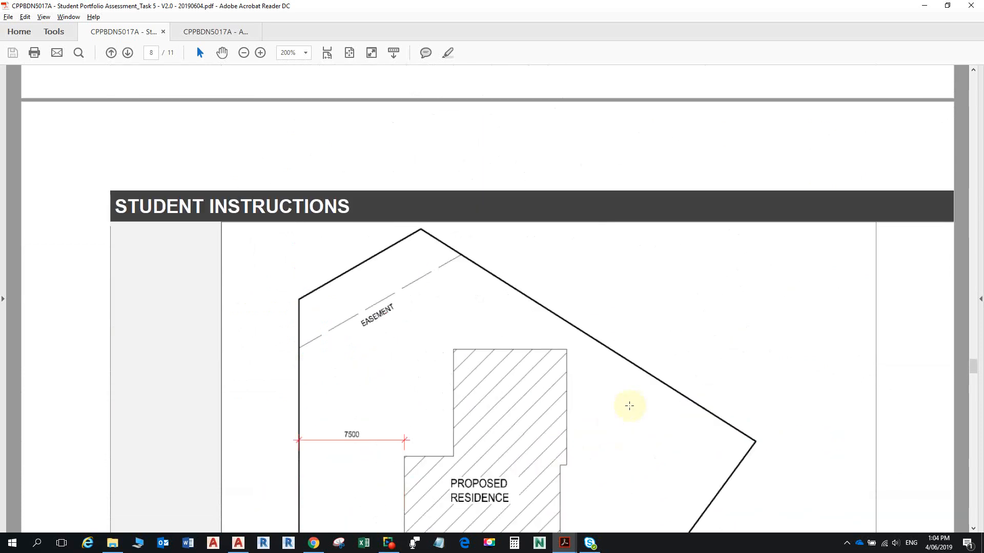
pyautogui.scroll(6, 629, 406)
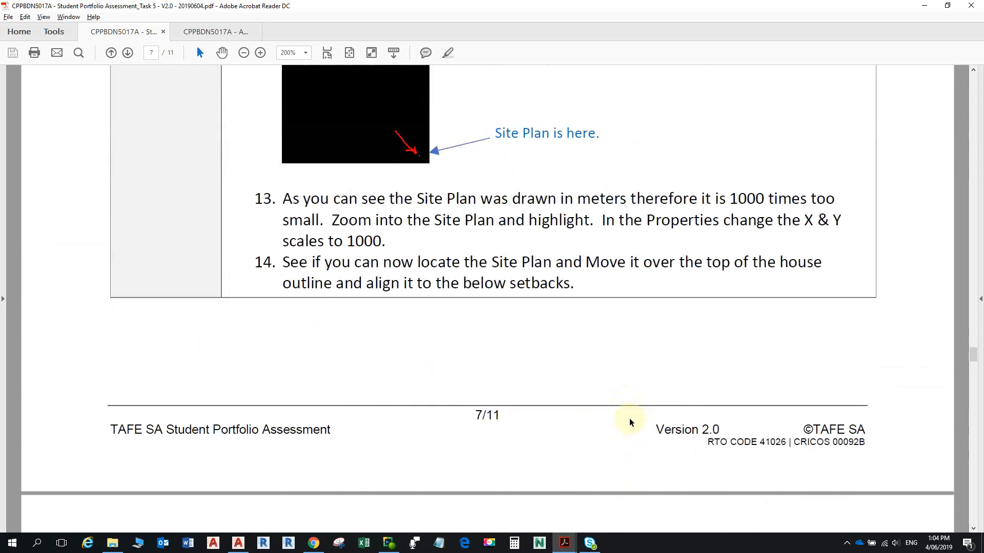
pyautogui.scroll(1, 630, 422)
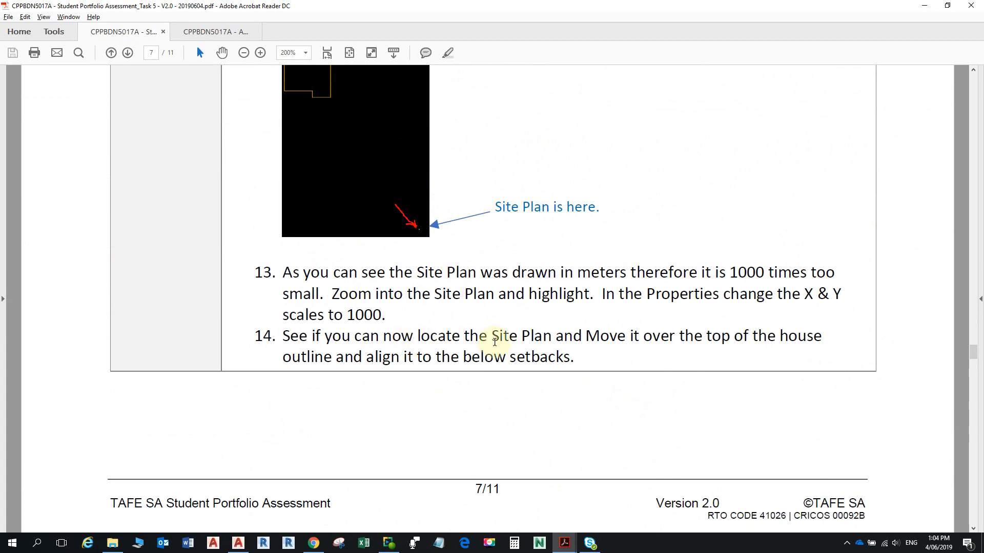
pyautogui.scroll(-2, 472, 359)
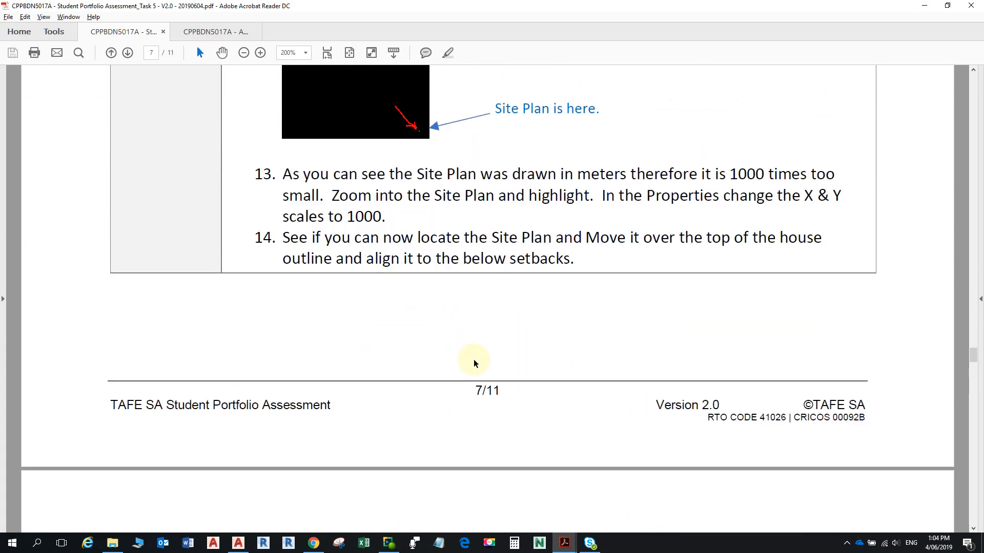
pyautogui.scroll(2, 472, 362)
pyautogui.scroll(2, 658, 357)
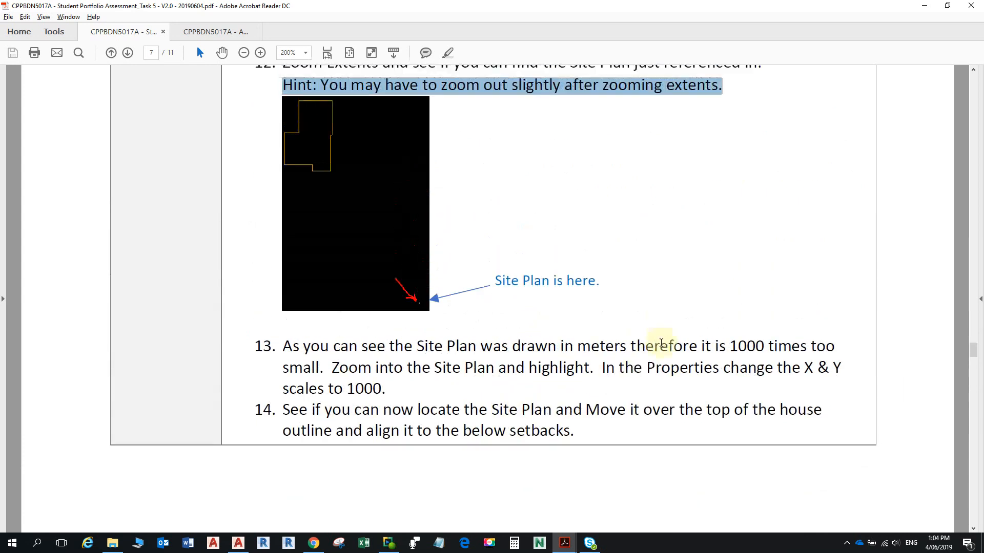
pyautogui.scroll(-1, 659, 347)
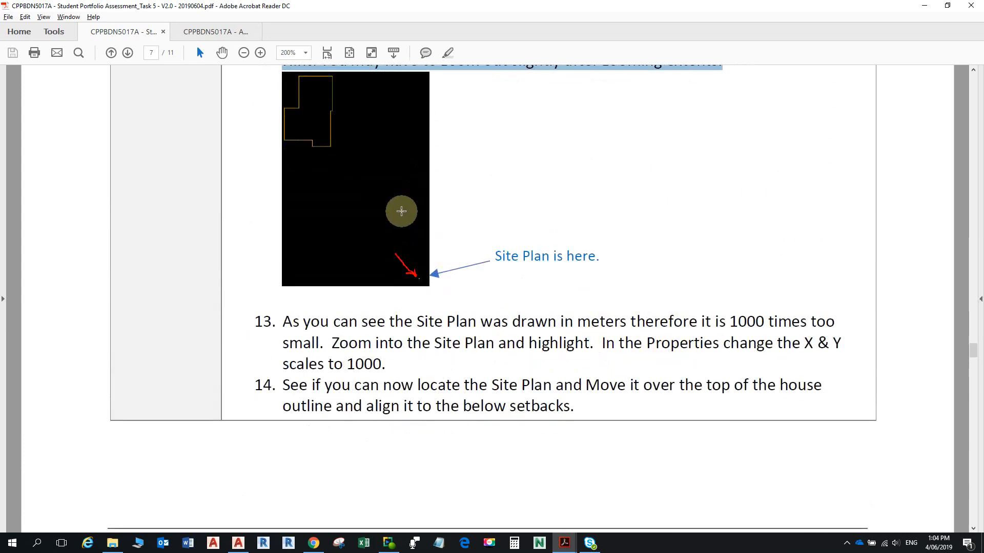
pyautogui.scroll(-2, 473, 326)
pyautogui.scroll(-10, 473, 325)
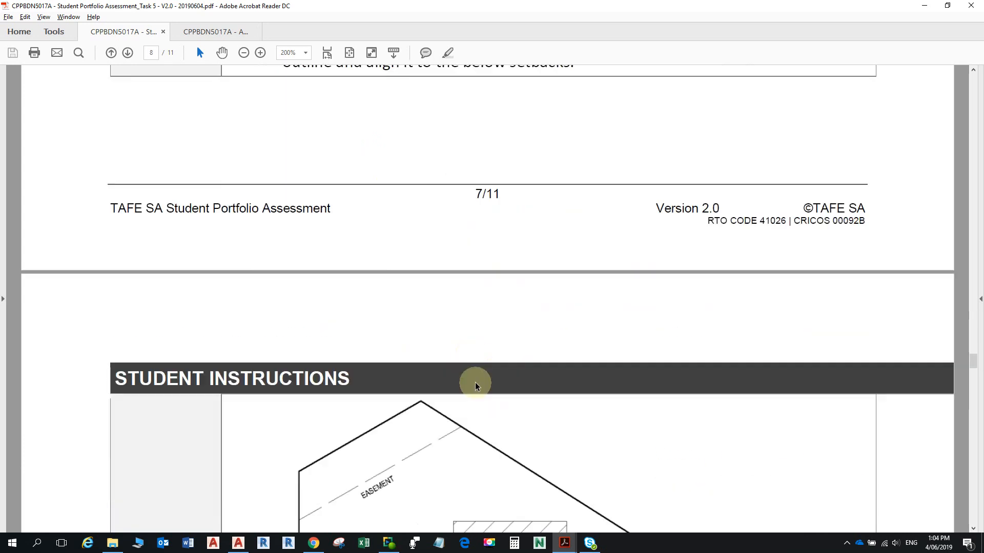
pyautogui.scroll(-3, 467, 361)
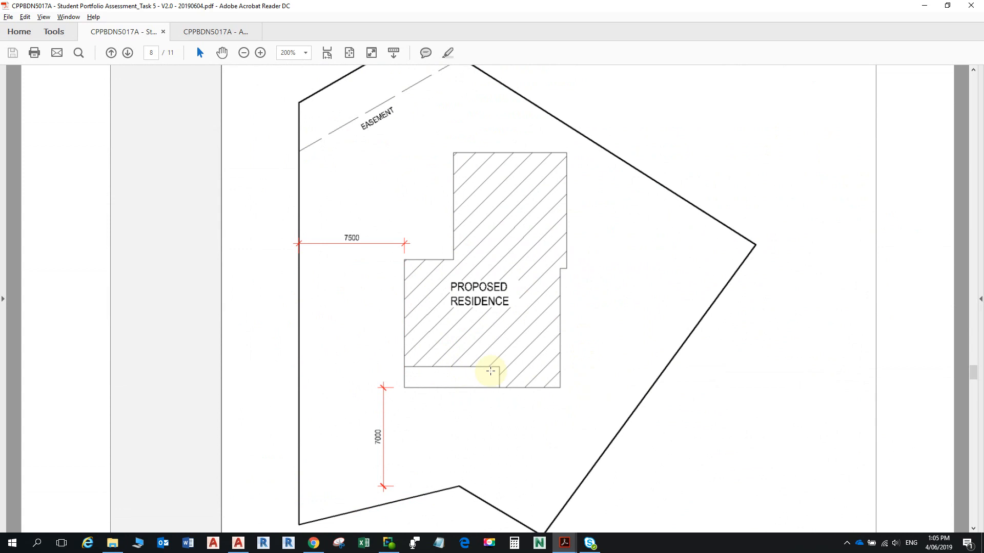
pyautogui.scroll(-2, 446, 303)
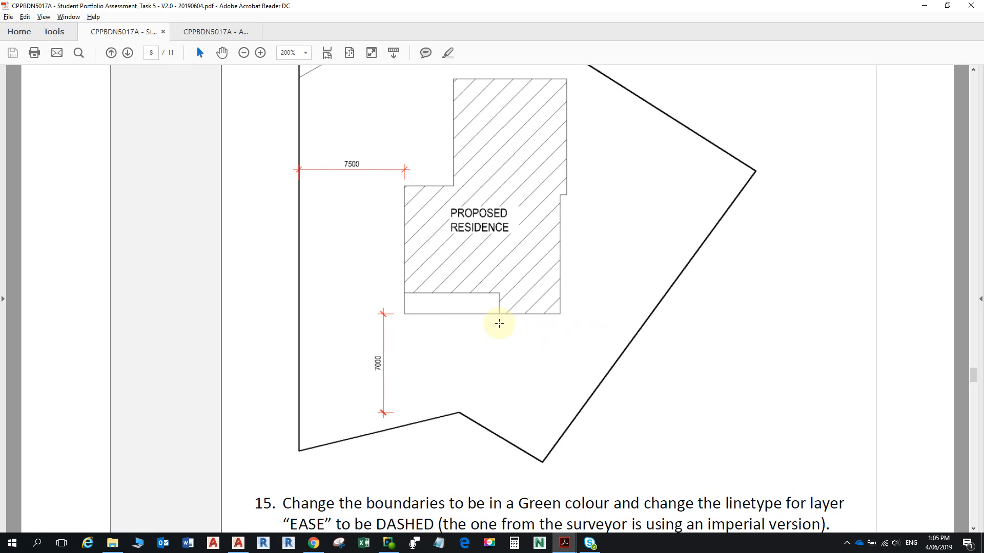
pyautogui.scroll(-5, 487, 346)
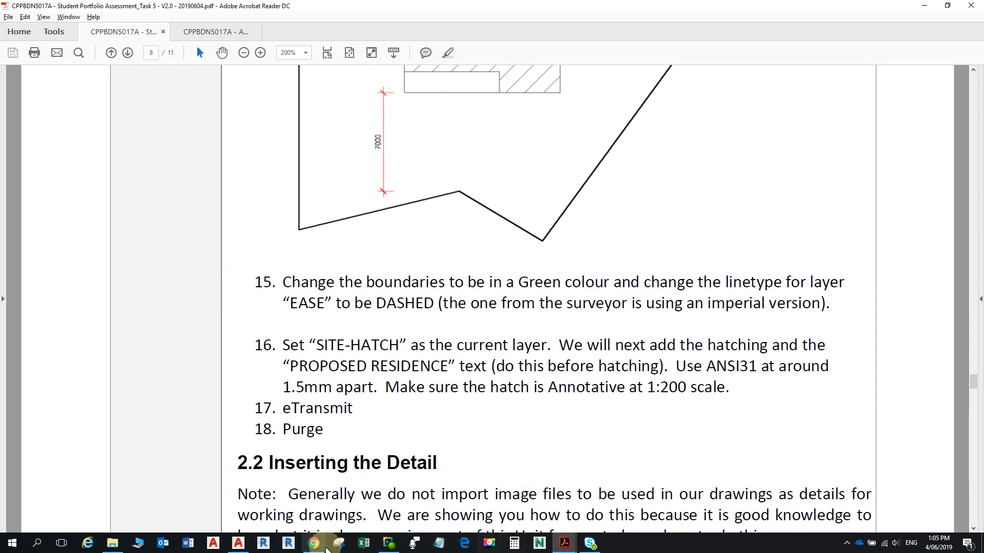
# - Activate model space in the Site Plan viewport and pan to recentre the site plan
pyautogui.click(238, 543)
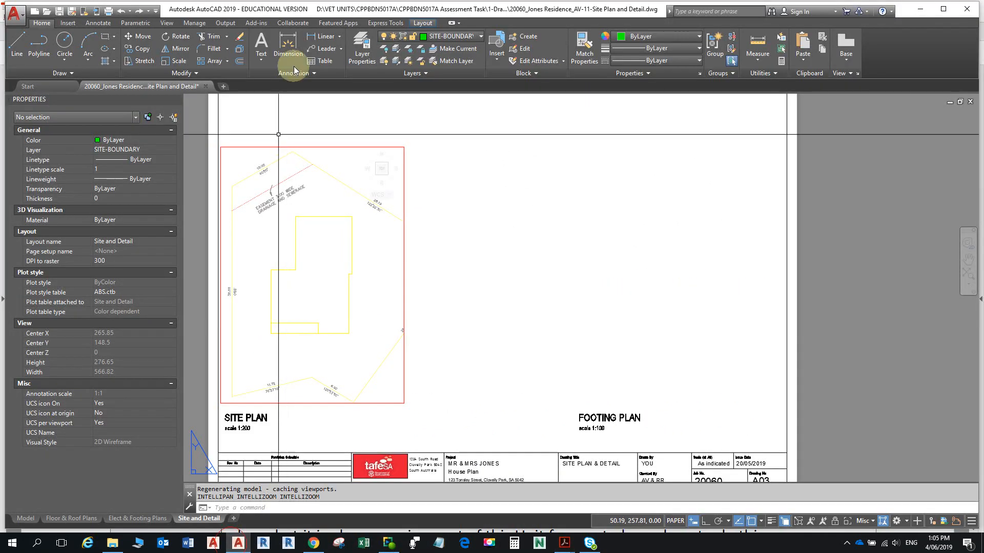
pyautogui.click(403, 223)
pyautogui.doubleClick(403, 223)
pyautogui.moveTo(416, 222); pyautogui.dragTo(549, 208, button='middle')
pyautogui.scroll(4, 424, 386)
pyautogui.scroll(-2, 429, 367)
pyautogui.moveTo(437, 349); pyautogui.dragTo(498, 421, button='middle')
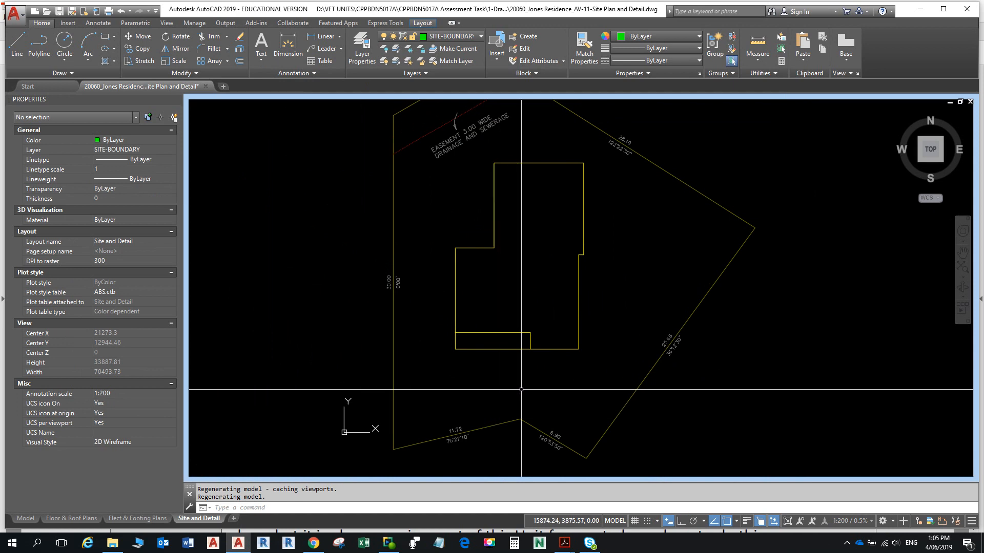
# - Glance at the PDF instructions, then pan the site plan up slightly
pyautogui.hotkey('alt', 'Tab')
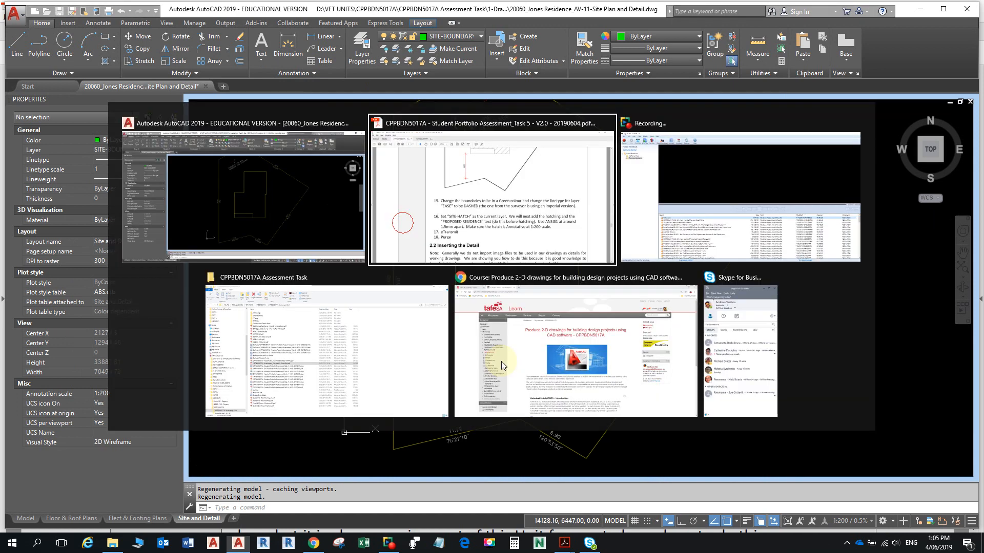
pyautogui.scroll(8, 496, 308)
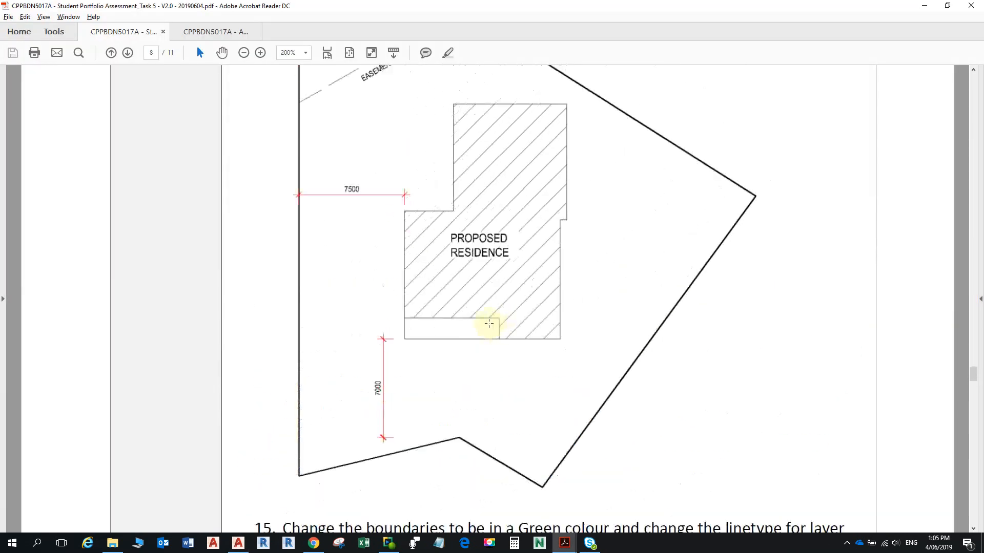
pyautogui.scroll(-6, 487, 322)
pyautogui.hotkey('alt', 'Tab')
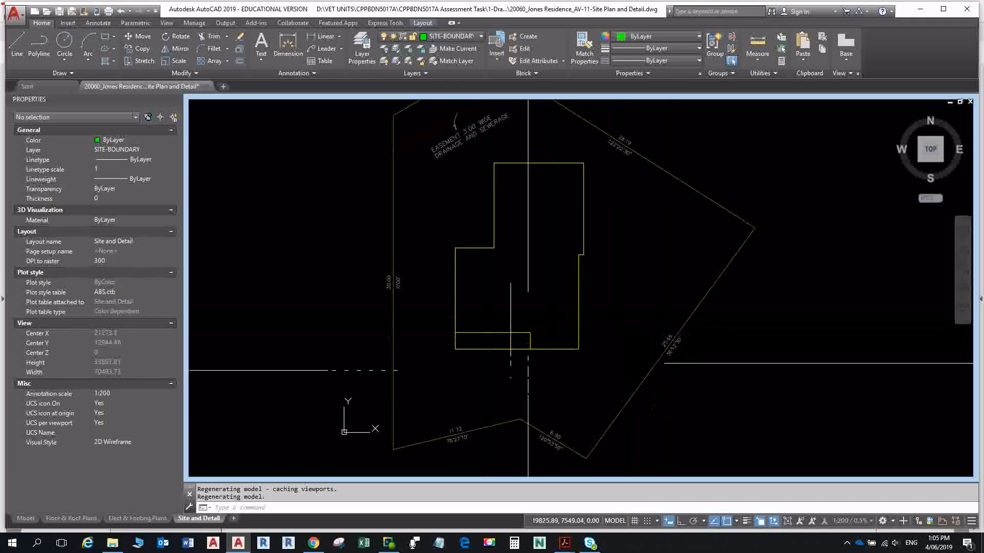
pyautogui.moveTo(468, 259); pyautogui.dragTo(459, 200, button='middle')
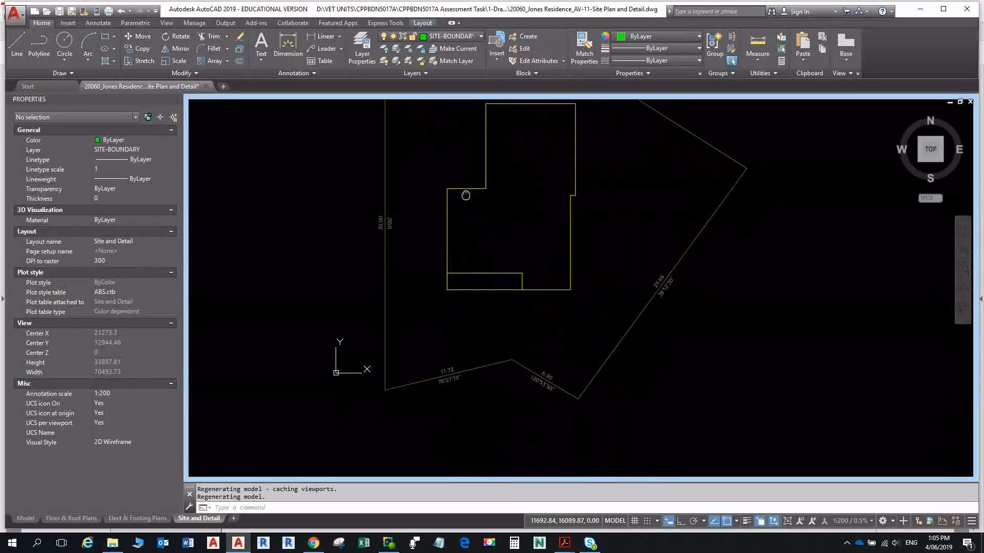
# - Read step 15 on green boundaries and the DASHED EASE linetype, then go back to AutoCAD
pyautogui.scroll(2, 513, 354)
pyautogui.hotkey('alt', 'Tab')
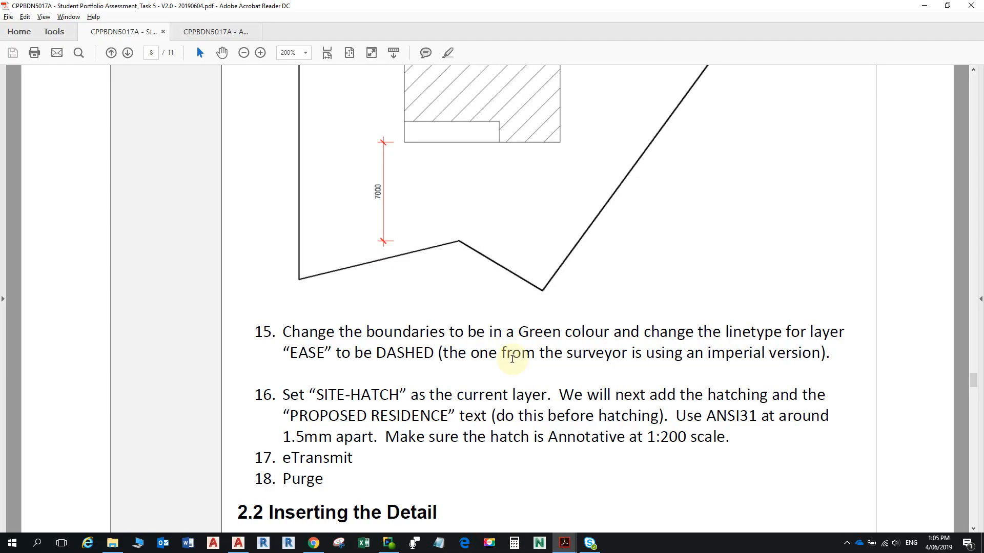
pyautogui.hotkey('alt', 'Tab')
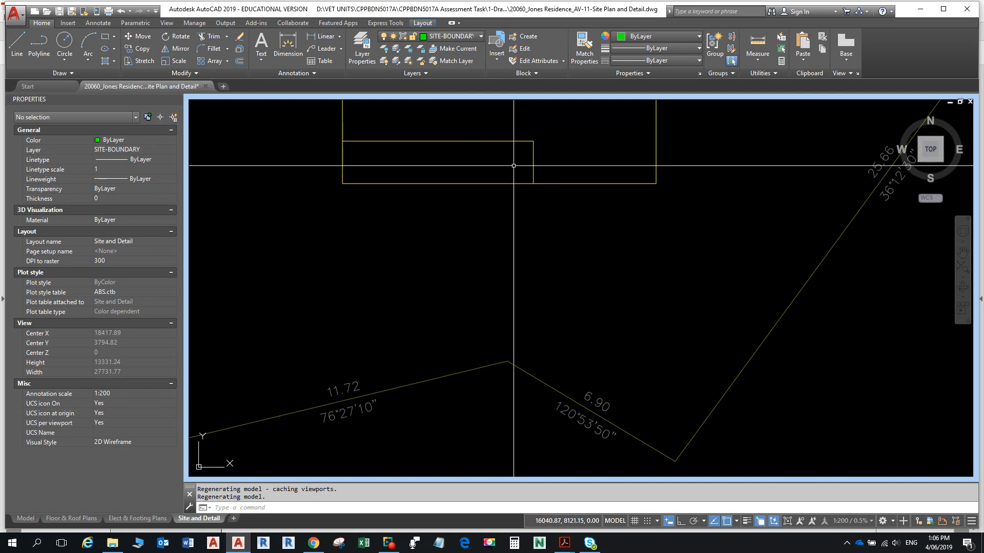
pyautogui.click(438, 184)
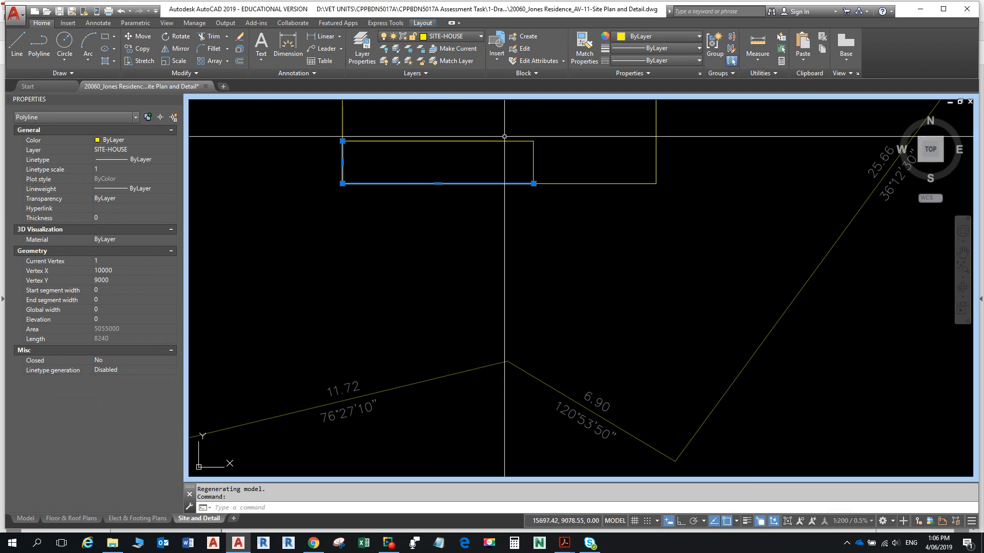
pyautogui.press('Escape')
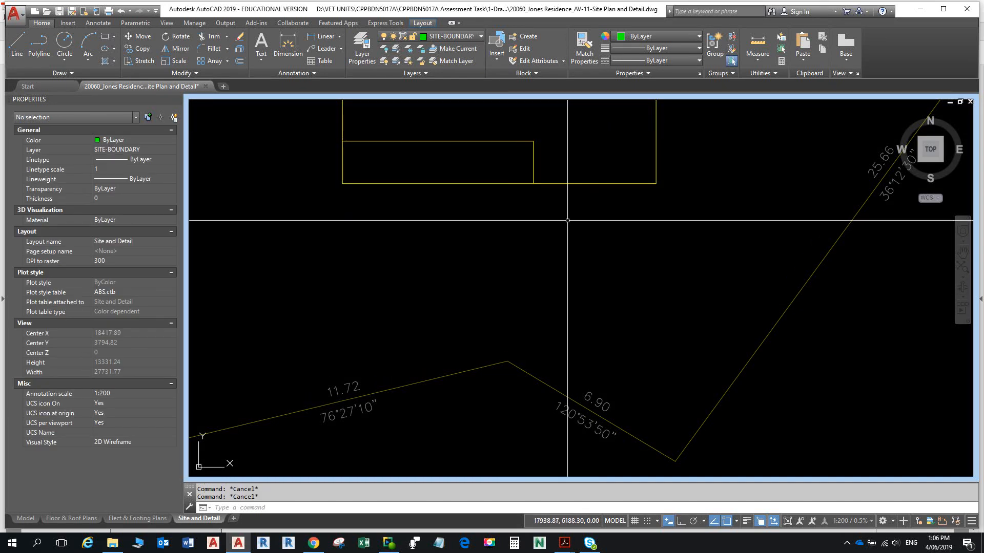
pyautogui.click(655, 184)
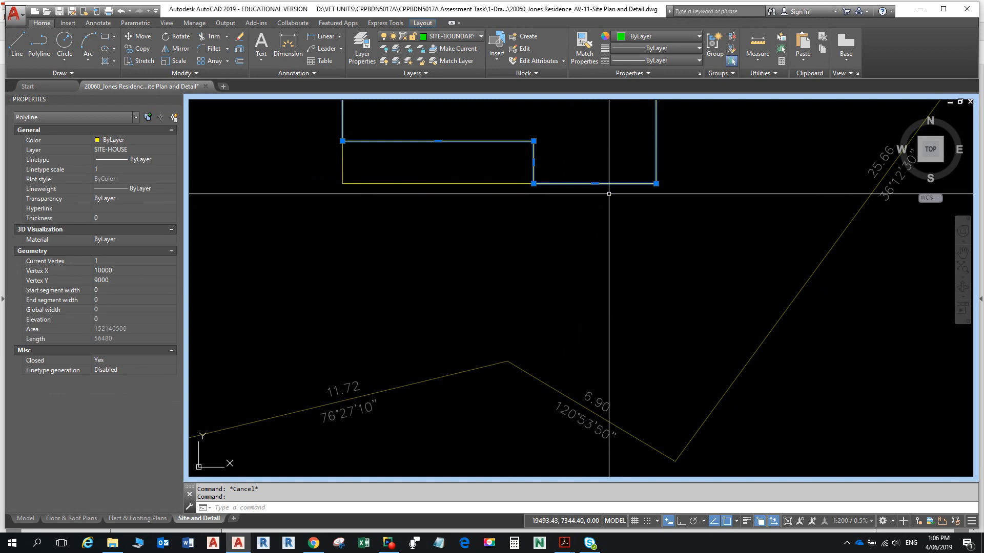
pyautogui.click(490, 185)
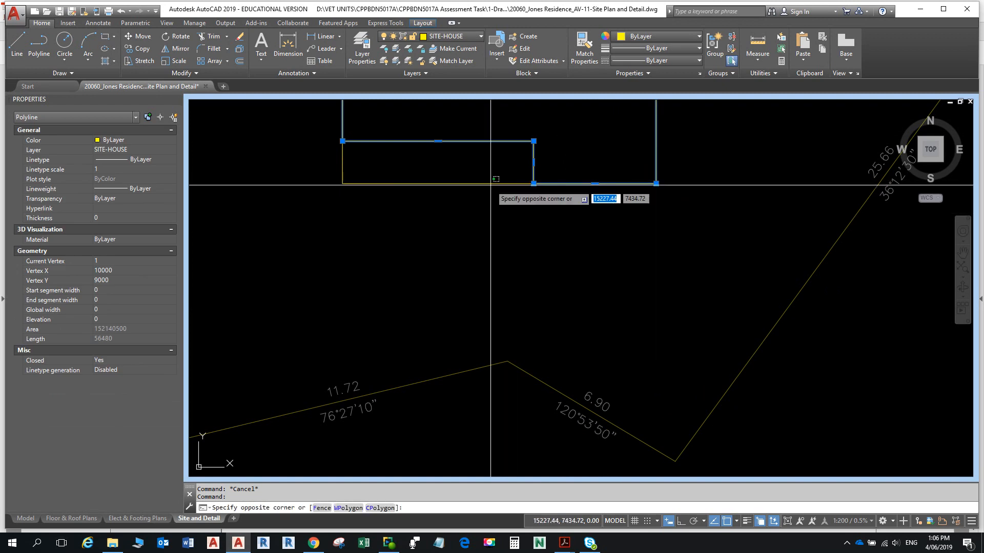
pyautogui.click(477, 175)
pyautogui.press('Escape')
pyautogui.press('Escape')
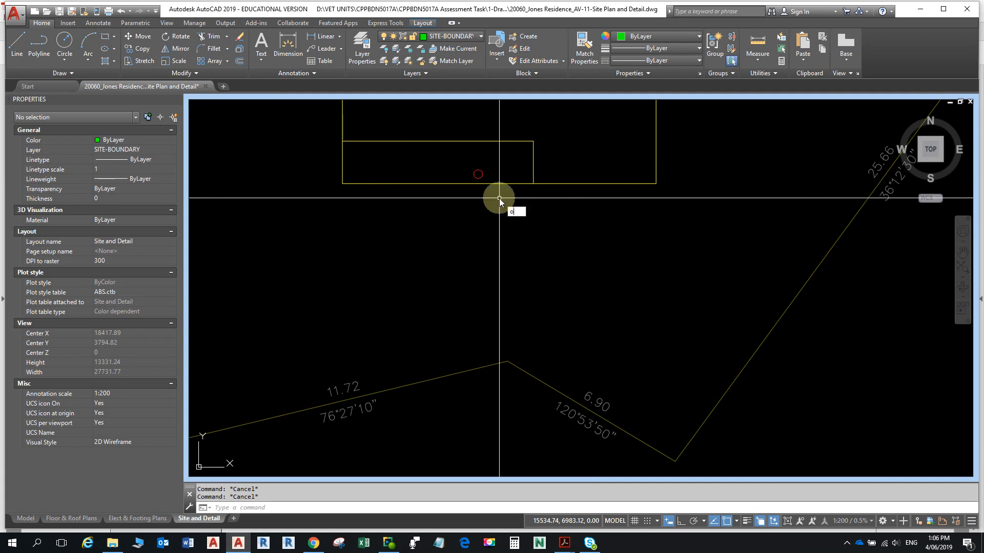
# - Offset the small rectangle by 7000, placing the copy on its outer side
pyautogui.press('Return')
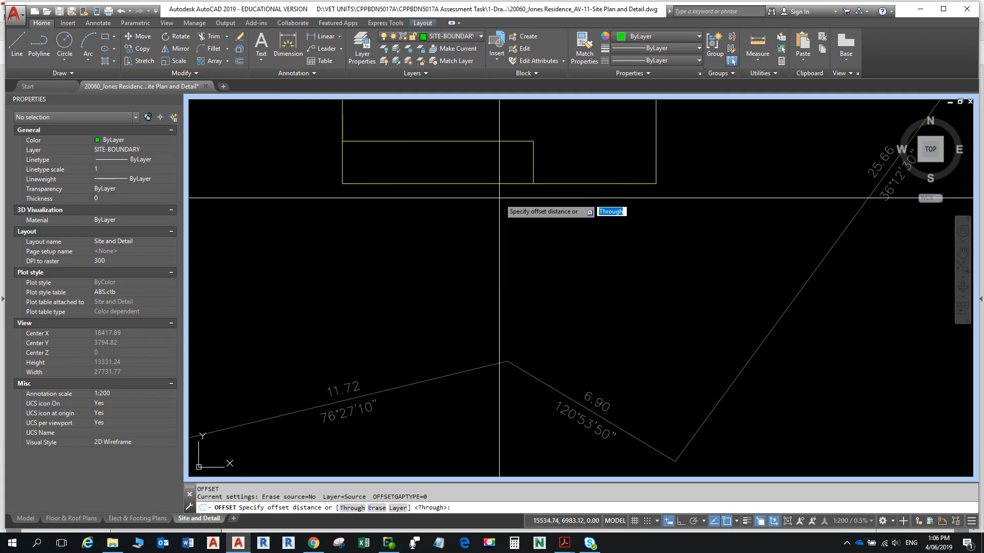
pyautogui.write('1000')
pyautogui.press('Return')
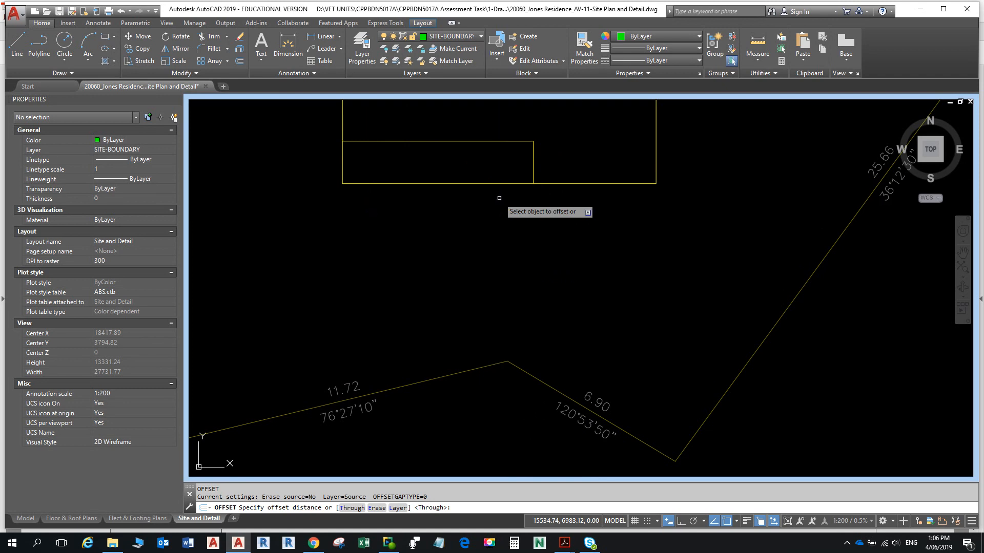
pyautogui.click(452, 182)
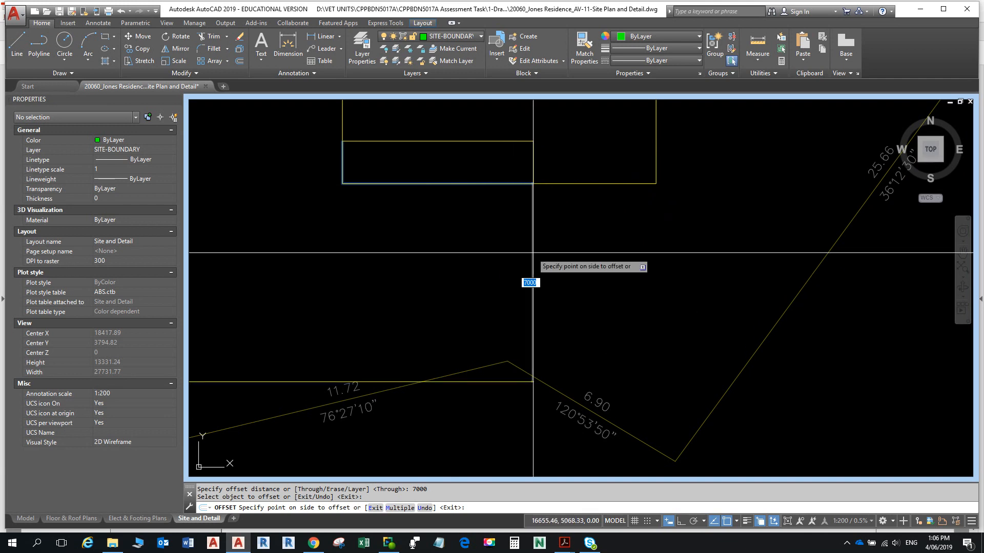
pyautogui.scroll(-4, 533, 253)
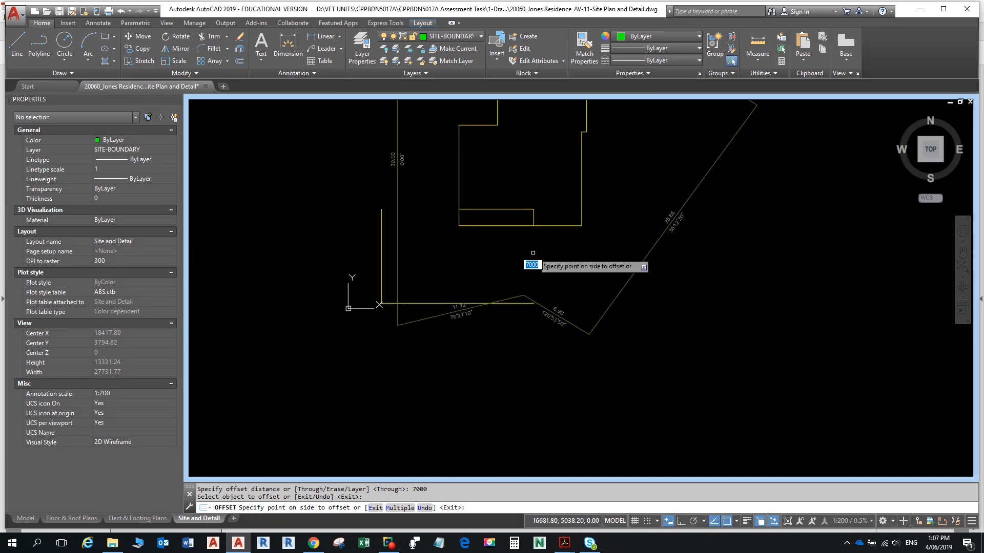
pyautogui.click(538, 255)
pyautogui.press('Escape')
pyautogui.press('Escape')
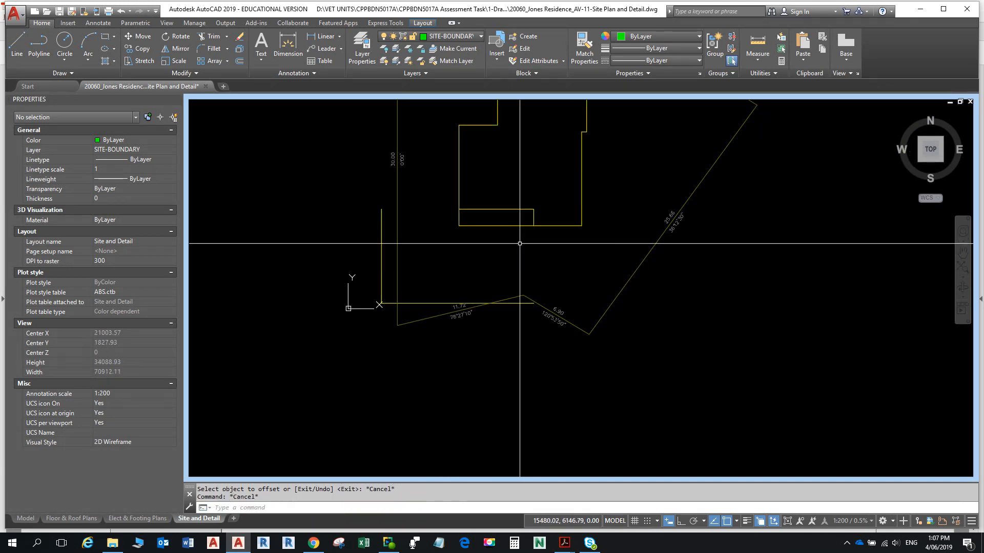
pyautogui.moveTo(520, 243)
pyautogui.mouseDown(button='middle')
pyautogui.moveTo(518, 203)
pyautogui.moveTo(506, 213)
pyautogui.mouseUp(button='middle')
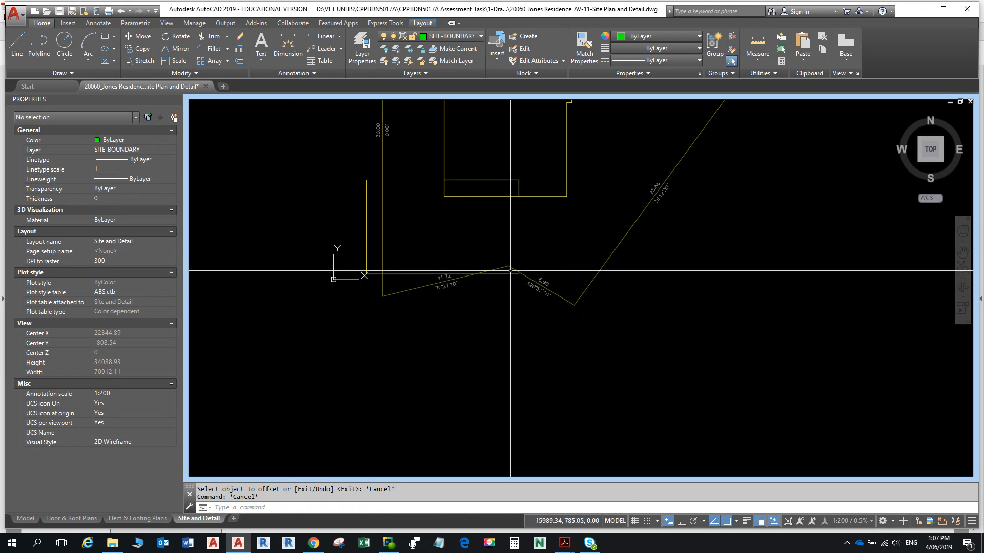
pyautogui.scroll(5, 510, 271)
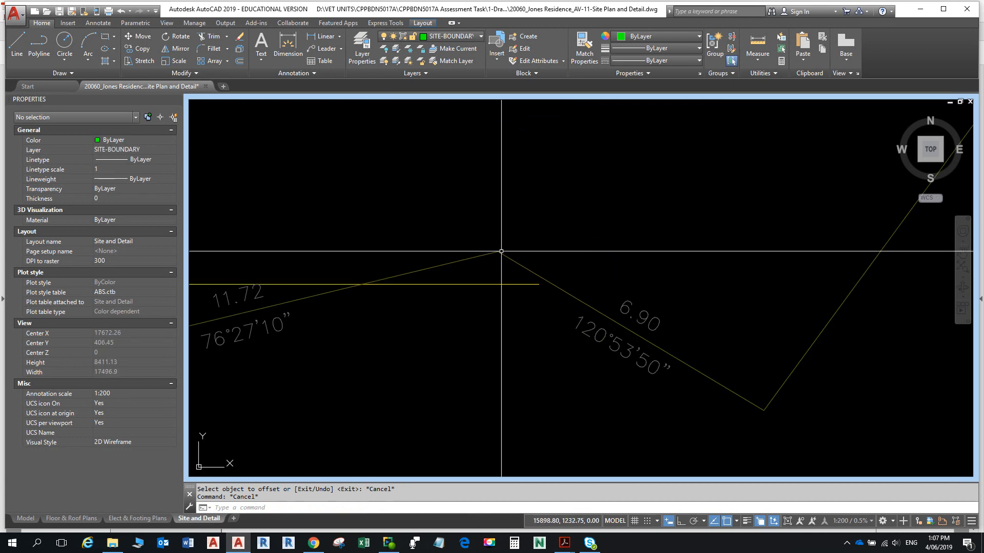
# - Select the surveyor's site plan xref, start Move from its boundary corner, and enable Ortho
pyautogui.click(501, 253)
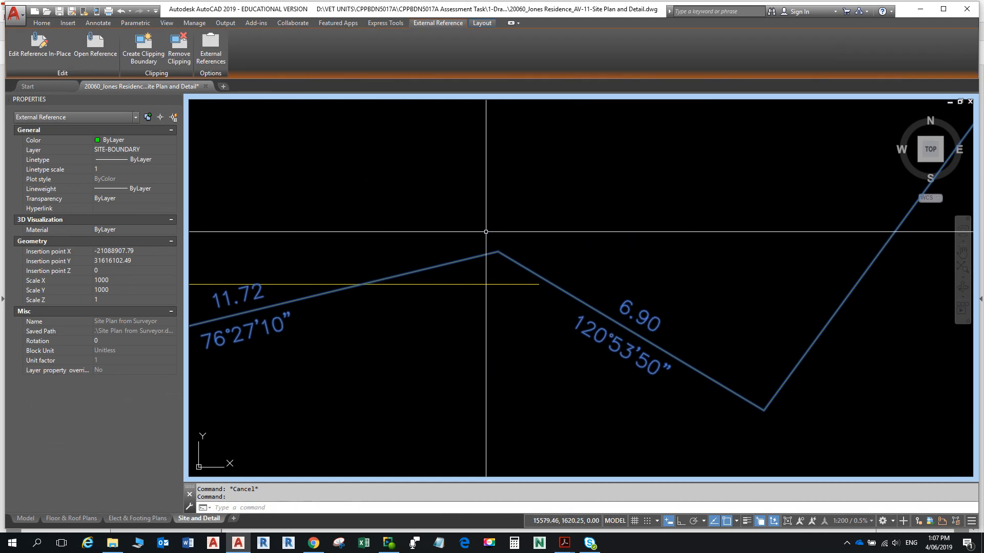
pyautogui.click(44, 26)
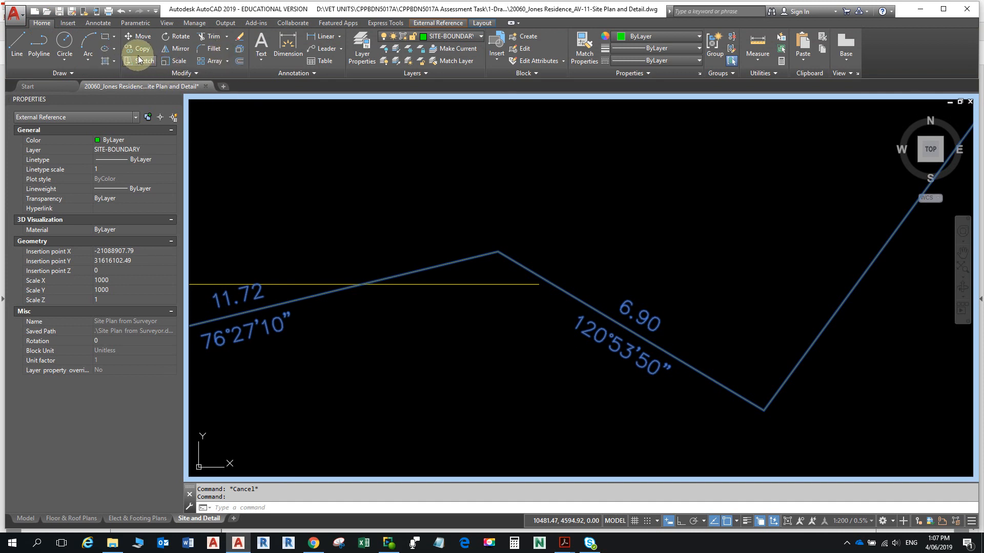
pyautogui.click(138, 39)
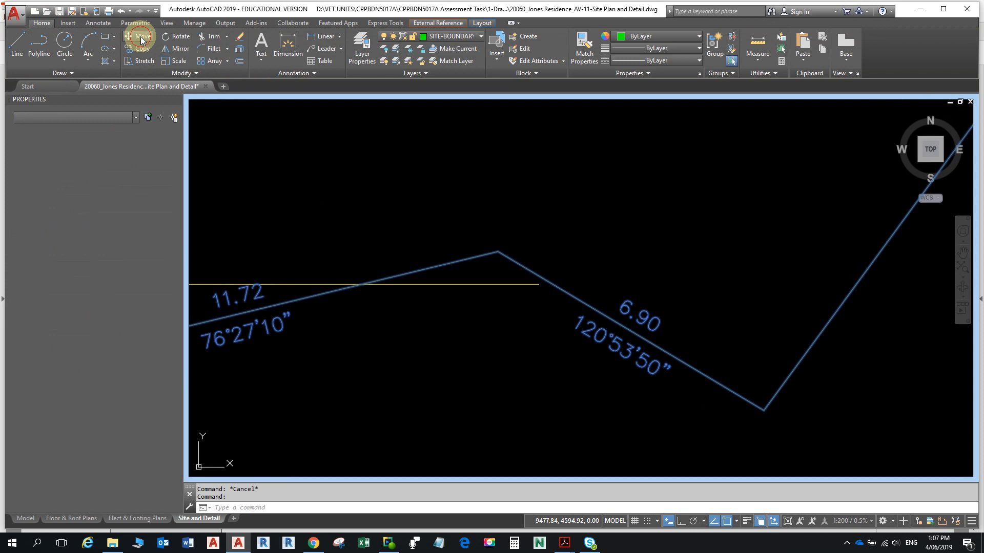
pyautogui.click(504, 254)
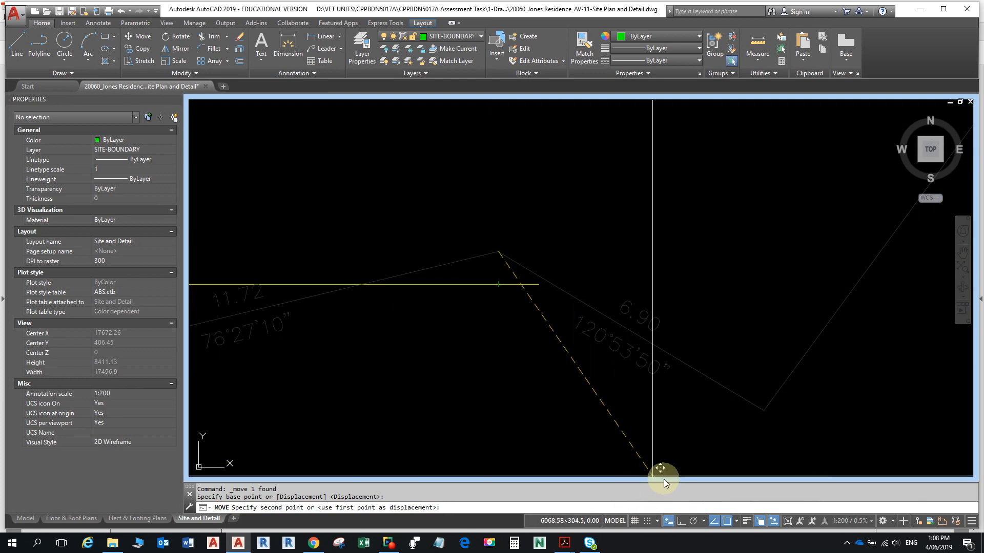
pyautogui.click(680, 521)
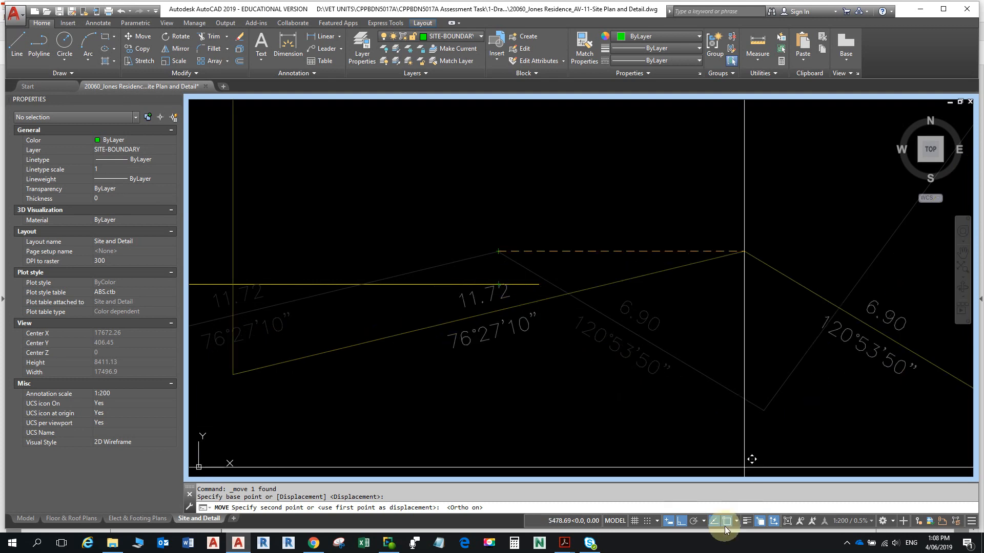
pyautogui.scroll(-3, 470, 282)
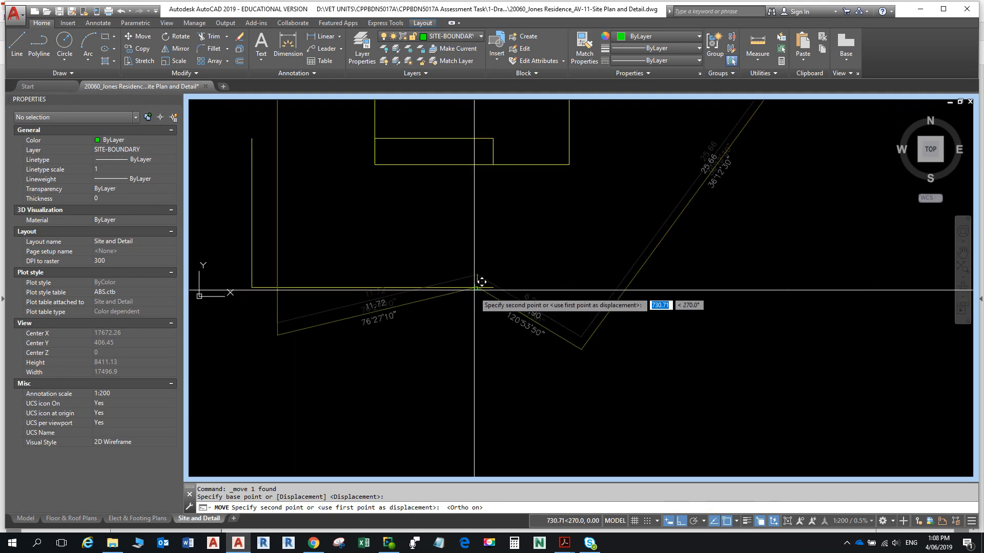
pyautogui.scroll(3, 489, 285)
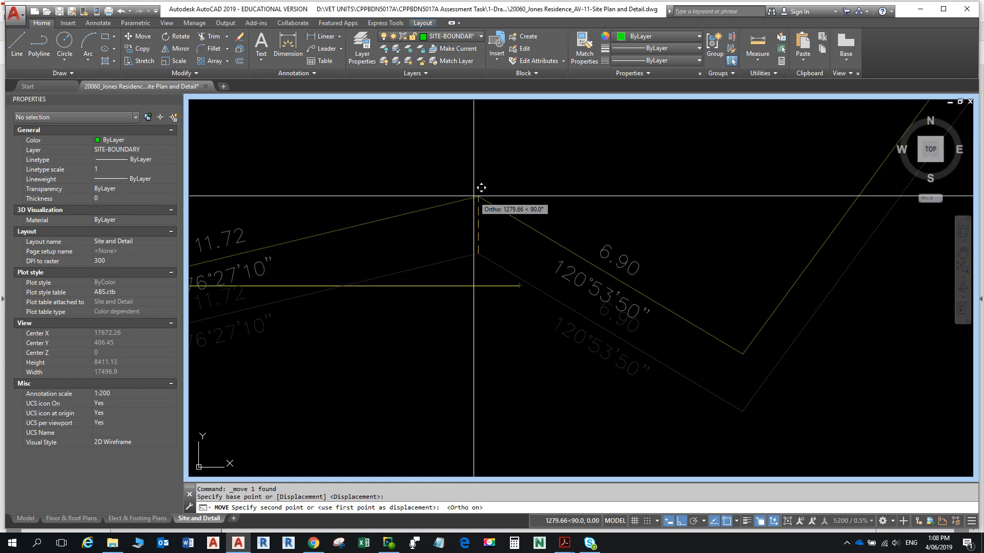
# - Drop the site plan straight down, snapping its boundary corner perpendicular onto the setback line
pyautogui.keyDown('shift'); pyautogui.rightClick(477, 228); pyautogui.keyUp('shift')
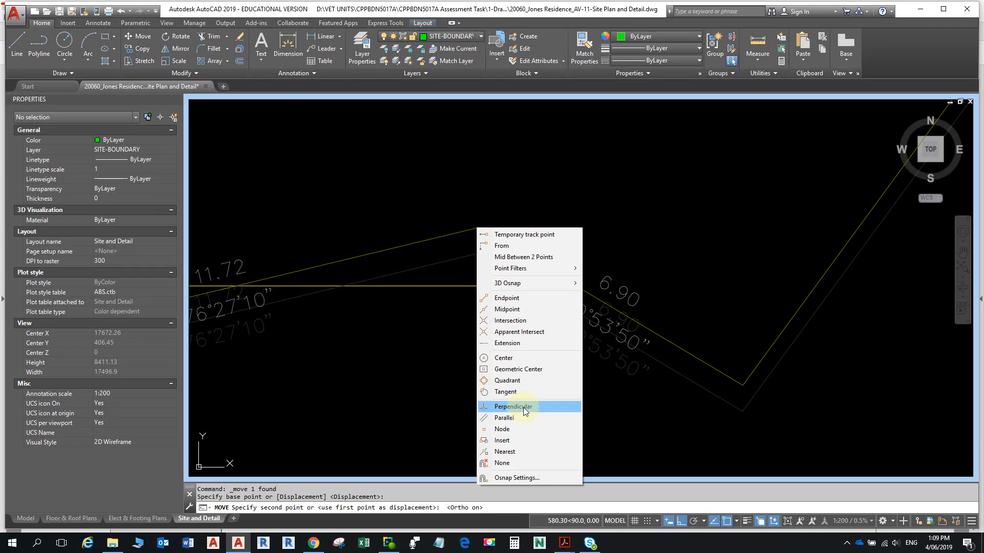
pyautogui.click(523, 407)
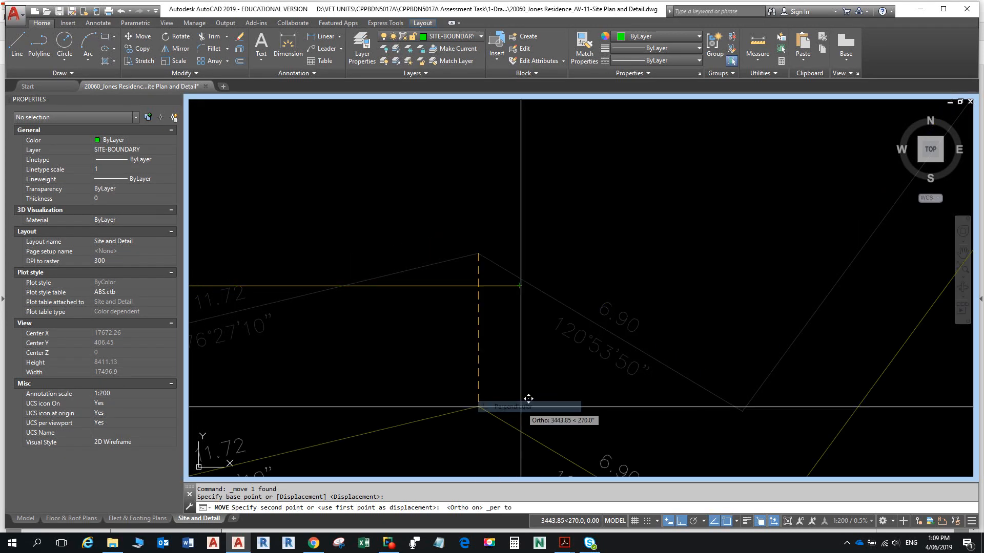
pyautogui.click(478, 286)
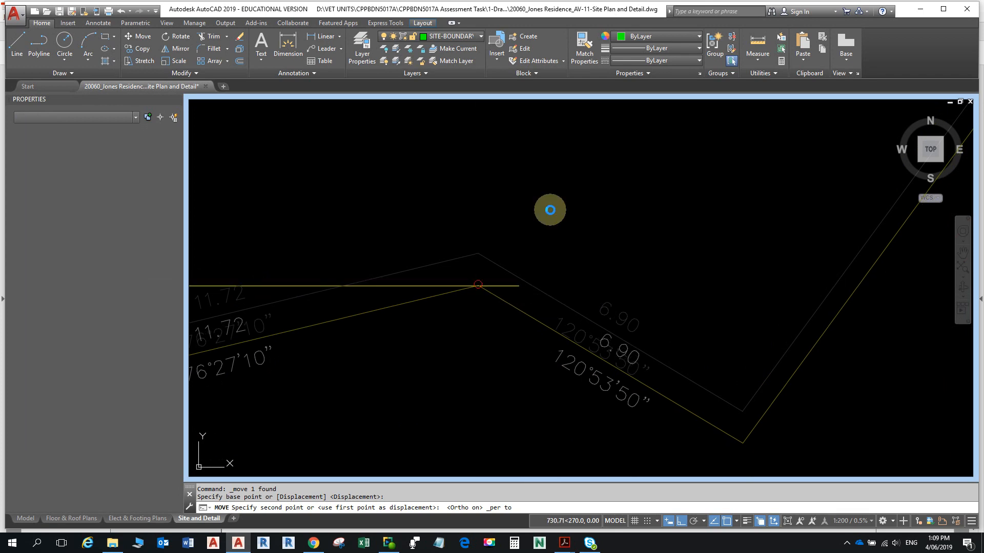
pyautogui.scroll(-10, 548, 226)
pyautogui.scroll(6, 548, 226)
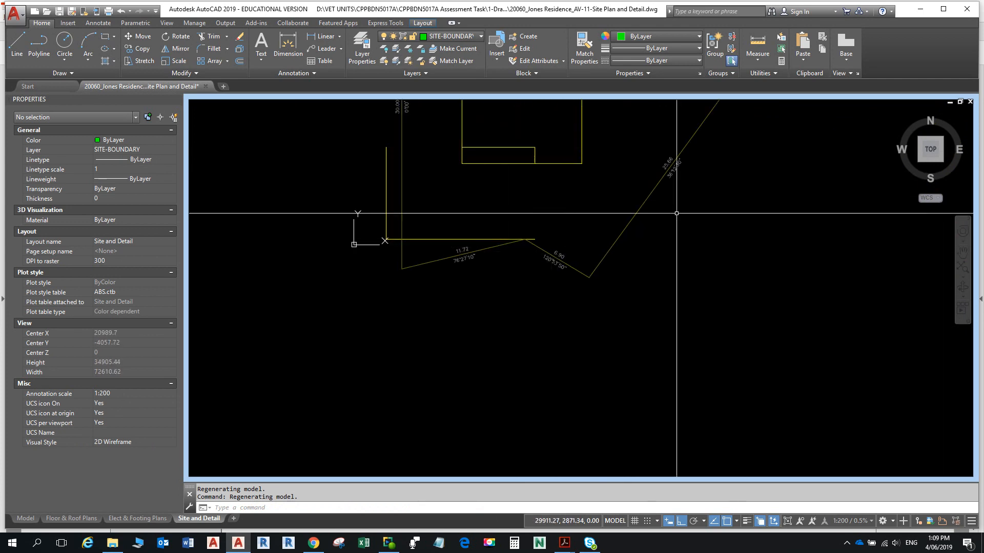
# - Delete the L-shaped guide line
pyautogui.moveTo(482, 210); pyautogui.dragTo(600, 348, button='middle')
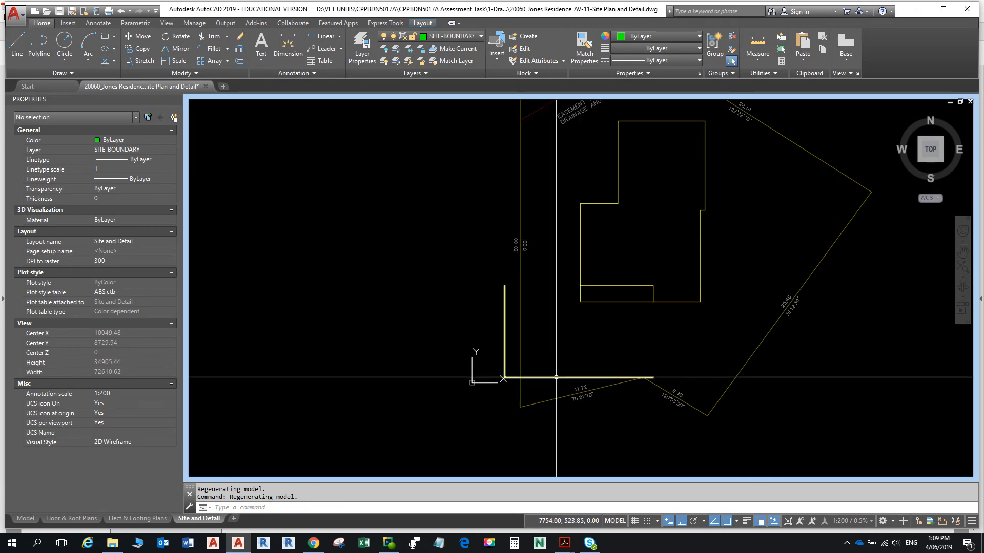
pyautogui.click(557, 378)
pyautogui.press('Delete')
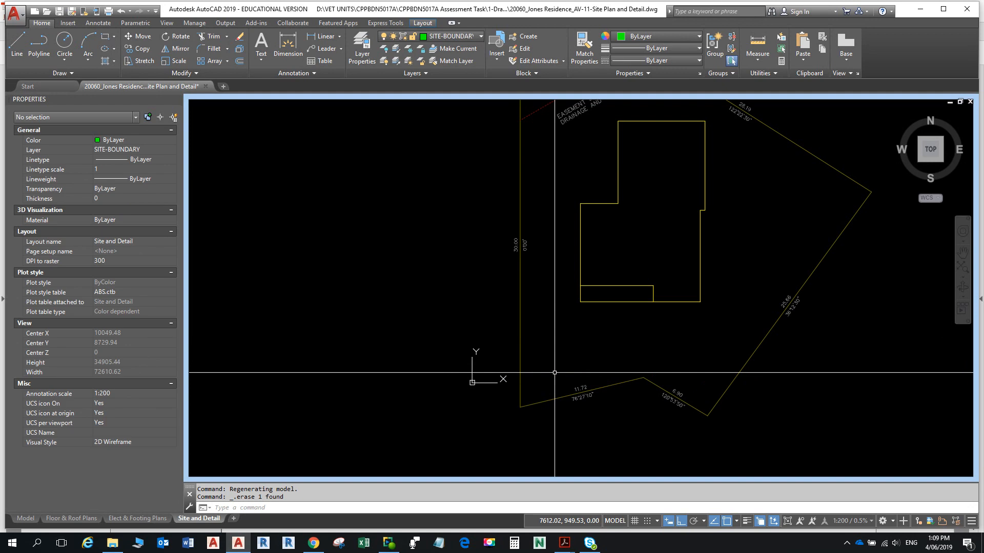
# - Offset the house outline 7500 to its outer side
pyautogui.write('o')
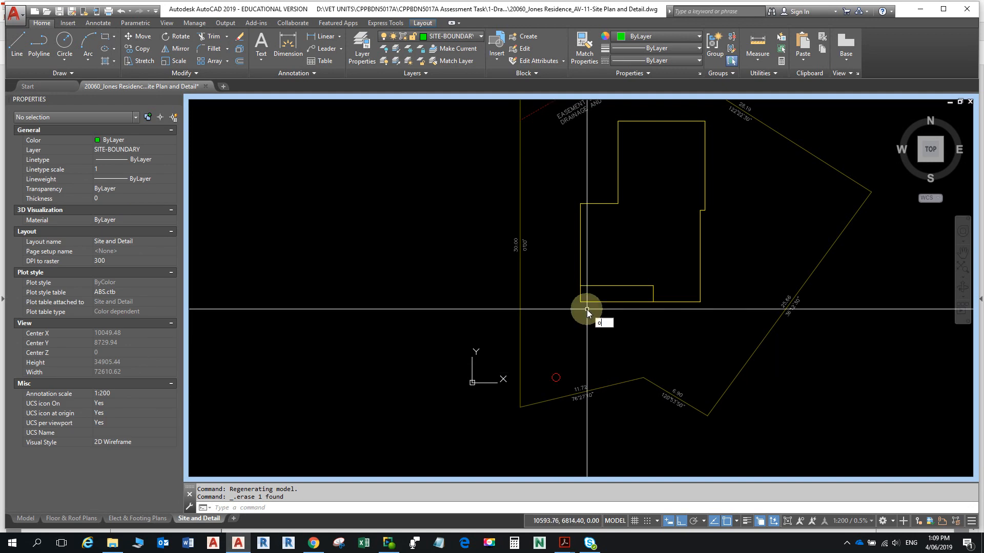
pyautogui.press('Return')
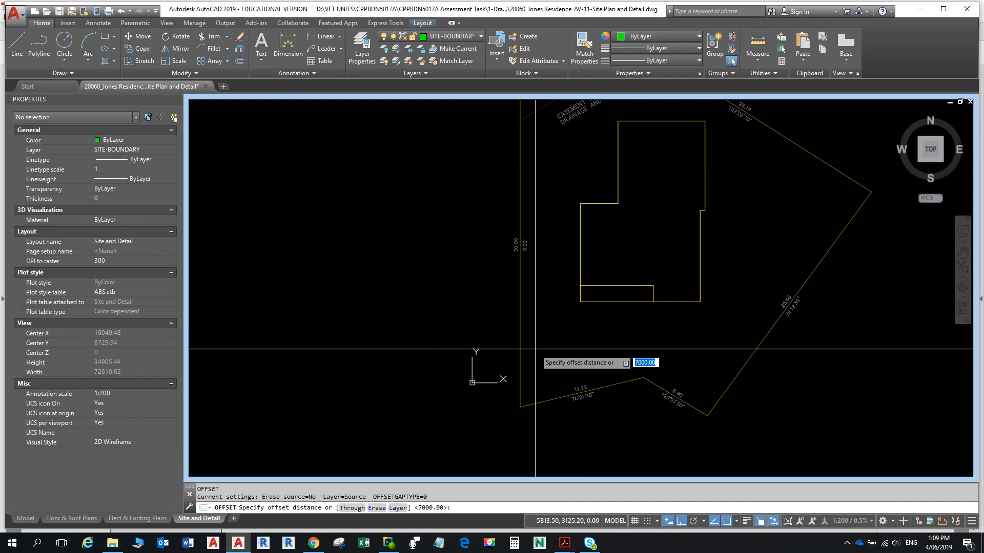
pyautogui.write('7500')
pyautogui.press('Return')
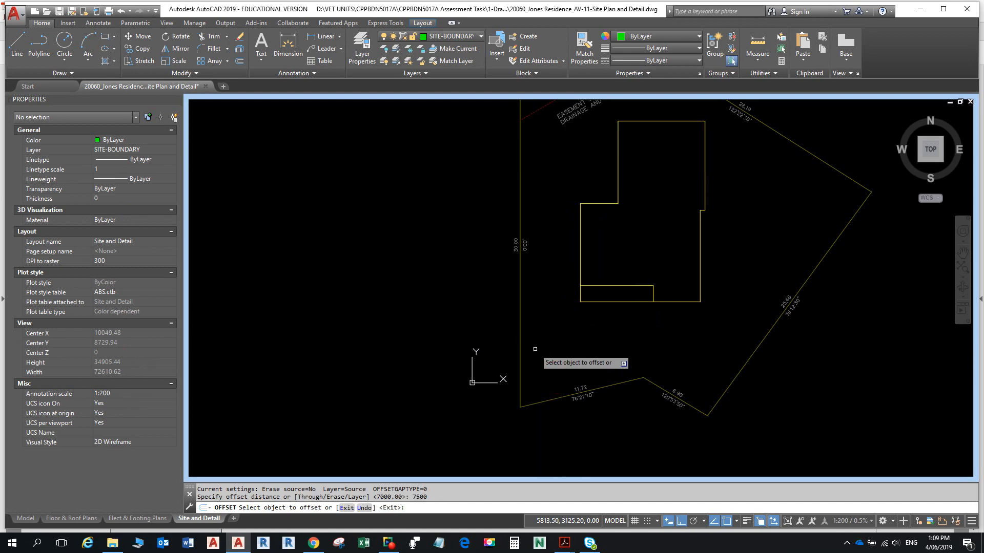
pyautogui.click(581, 243)
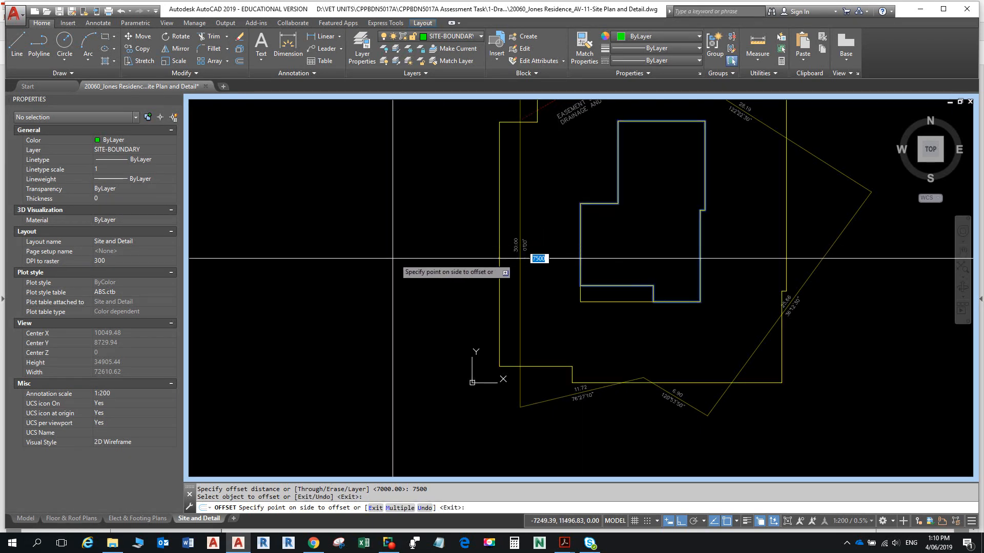
pyautogui.click(395, 277)
pyautogui.scroll(-4, 448, 307)
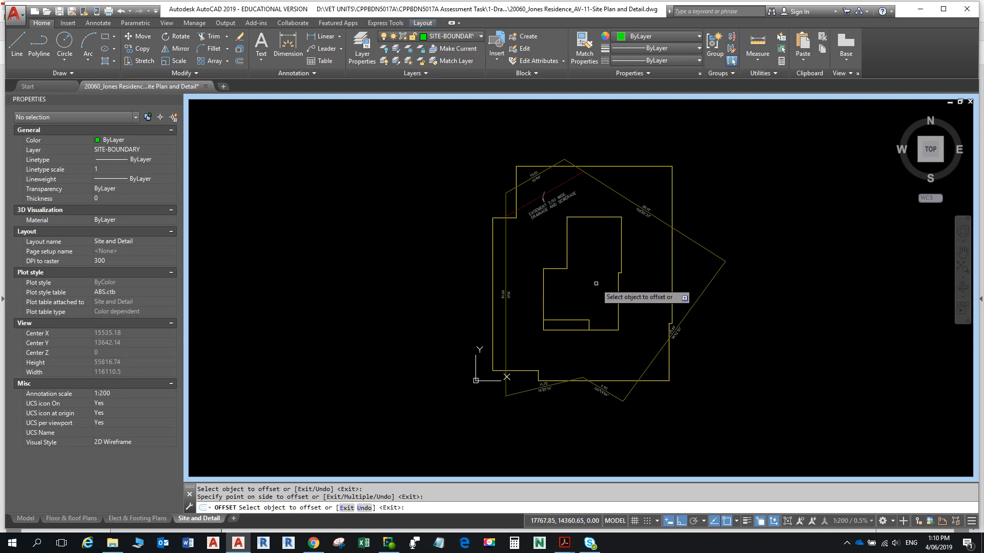
pyautogui.press('Return')
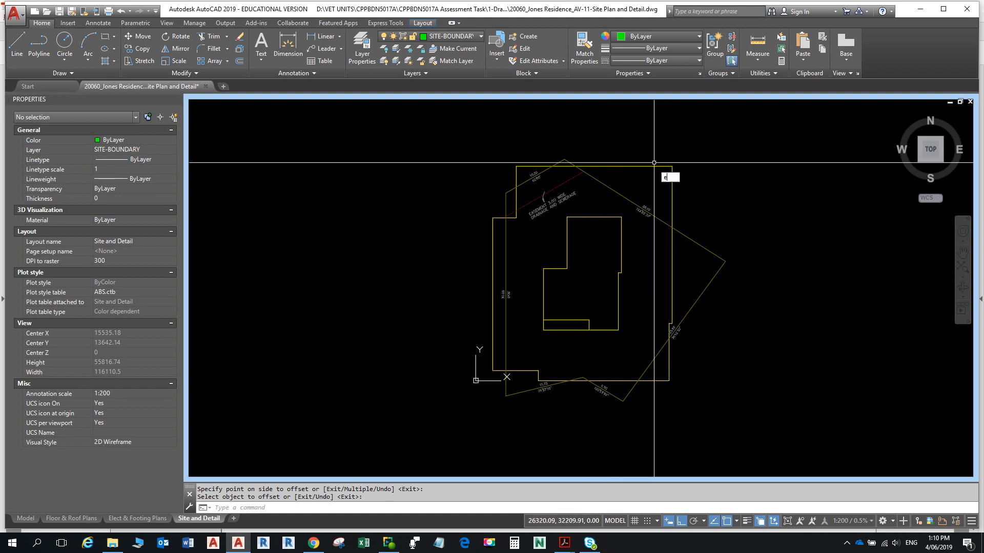
# - Erase the enlarged 7500 copy of the house outline
pyautogui.write('e')
pyautogui.press('Return')
pyautogui.click(611, 166)
pyautogui.press('Return')
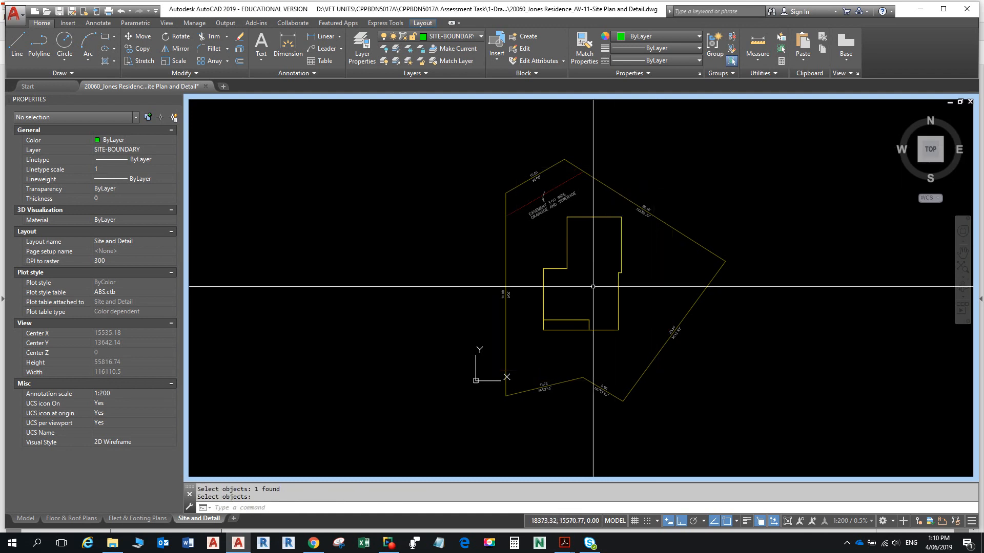
pyautogui.scroll(4, 545, 292)
# - Draw a vertical line over the easement area beside the house
pyautogui.moveTo(558, 255)
pyautogui.mouseDown(button='middle')
pyautogui.moveTo(562, 319)
pyautogui.moveTo(548, 372)
pyautogui.mouseUp(button='middle')
pyautogui.write('l')
pyautogui.press('Return')
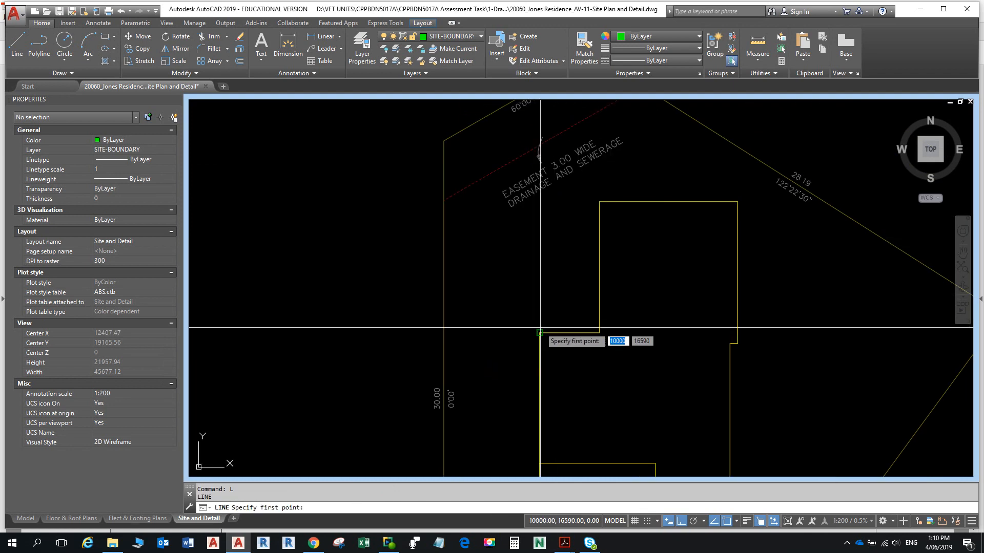
pyautogui.click(513, 333)
pyautogui.click(539, 228)
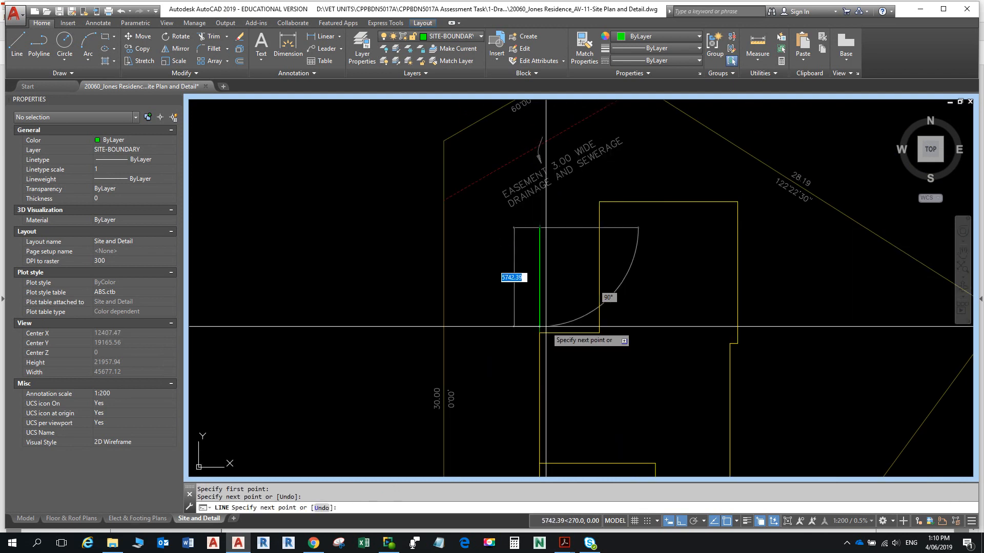
pyautogui.press('Return')
# - Offset the new vertical line 7500 to the left
pyautogui.write('o')
pyautogui.press('Return')
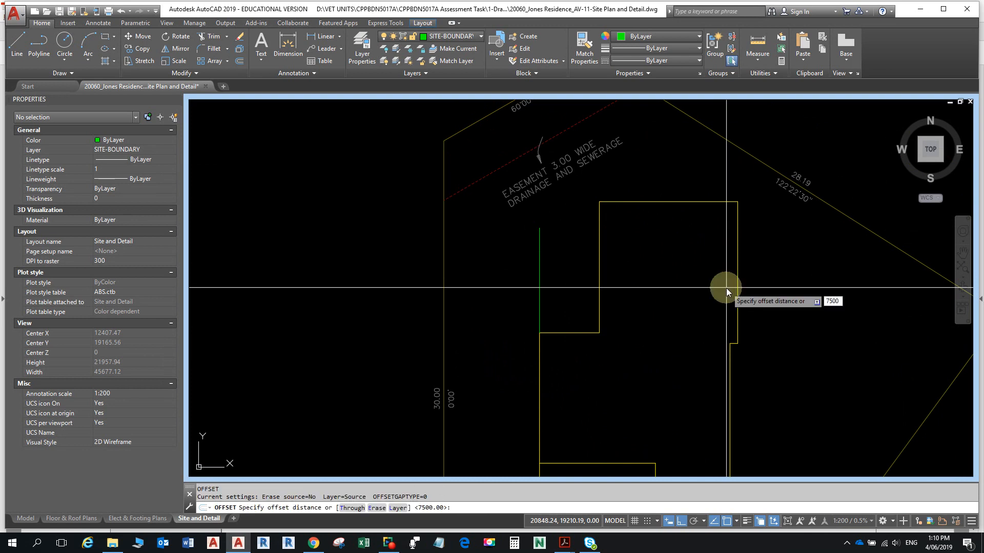
pyautogui.press('Return')
pyautogui.click(540, 277)
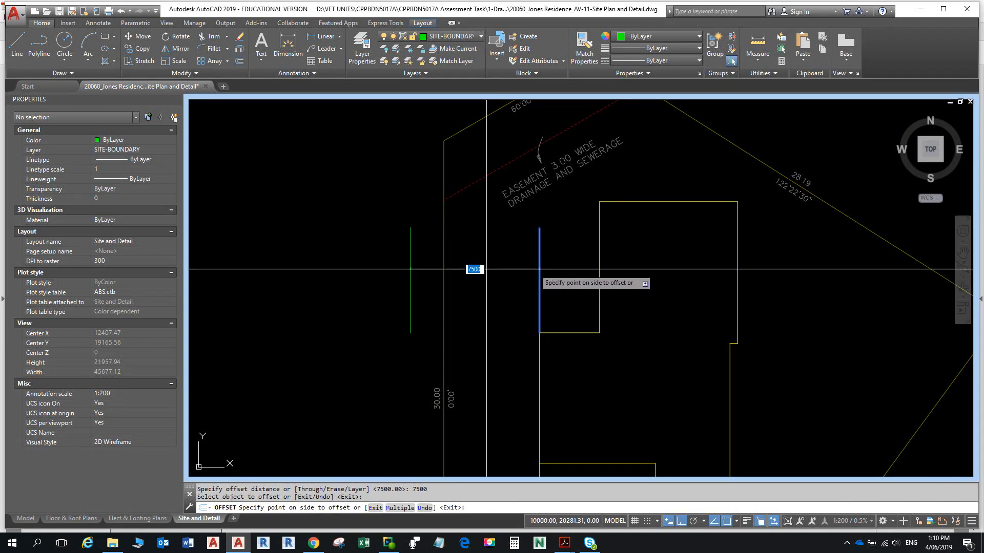
pyautogui.click(487, 269)
pyautogui.press('Escape')
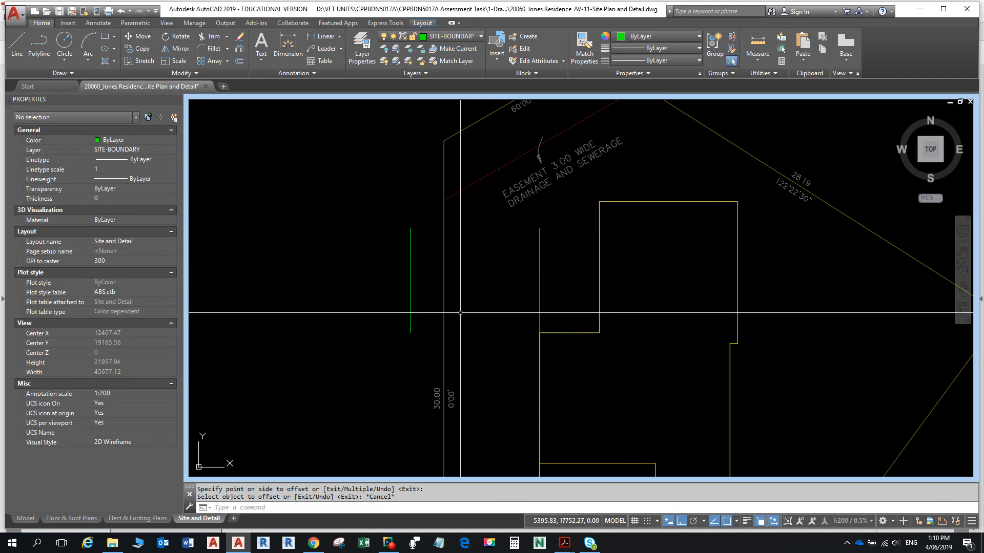
# - Window-erase the two short green guide lines next to the house
pyautogui.moveTo(453, 301); pyautogui.dragTo(450, 259, button='middle')
pyautogui.write('e')
pyautogui.press('space')
pyautogui.click(552, 246)
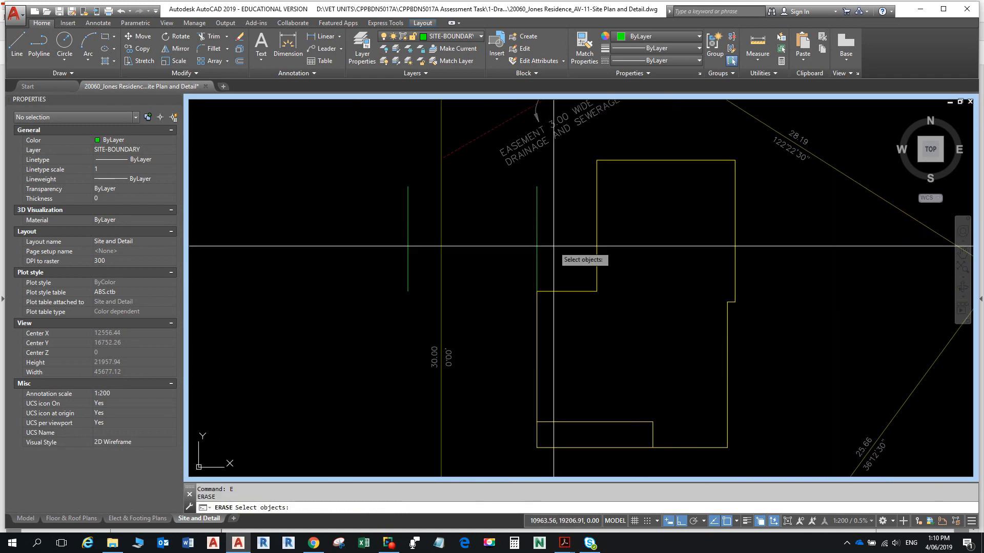
pyautogui.click(518, 233)
pyautogui.press('space')
pyautogui.press('space')
pyautogui.click(422, 263)
pyautogui.click(394, 252)
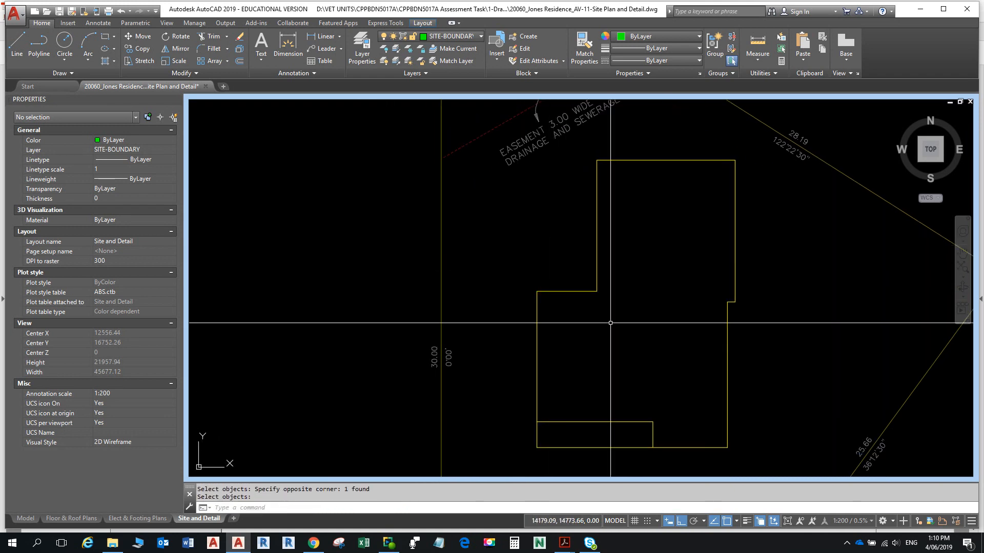
pyautogui.scroll(-4, 473, 282)
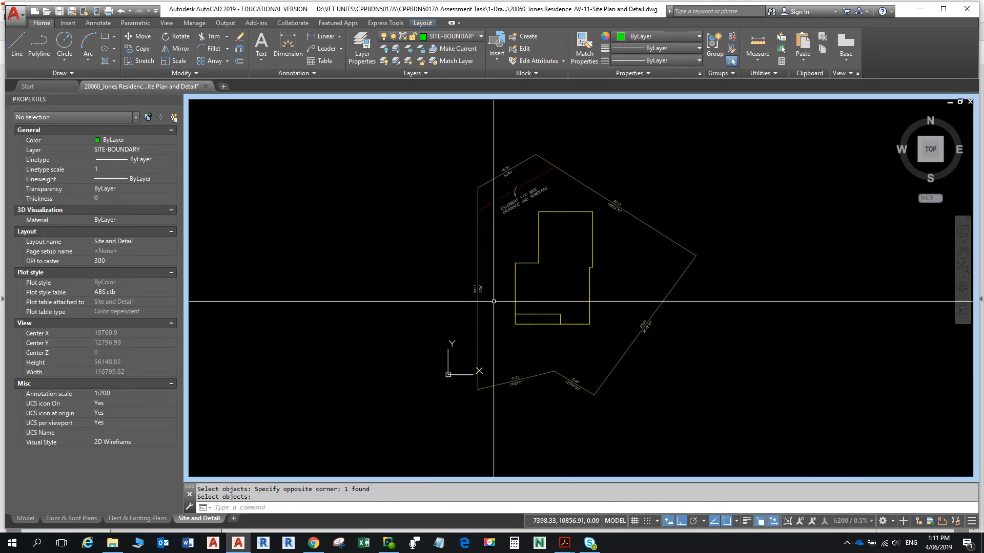
# - Move the site boundary so its west side lands on the house's left wall
pyautogui.write('m')
pyautogui.press('Return')
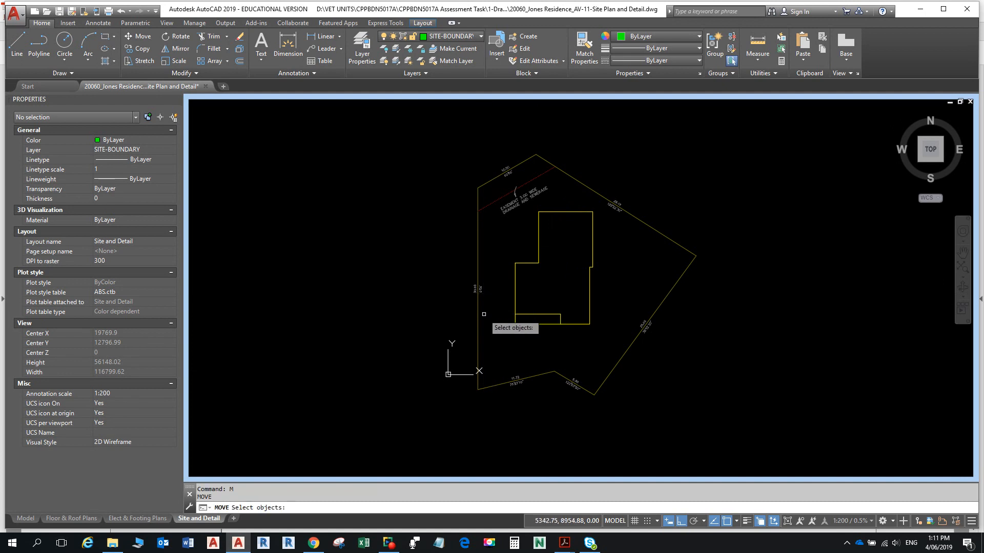
pyautogui.click(476, 312)
pyautogui.press('Return')
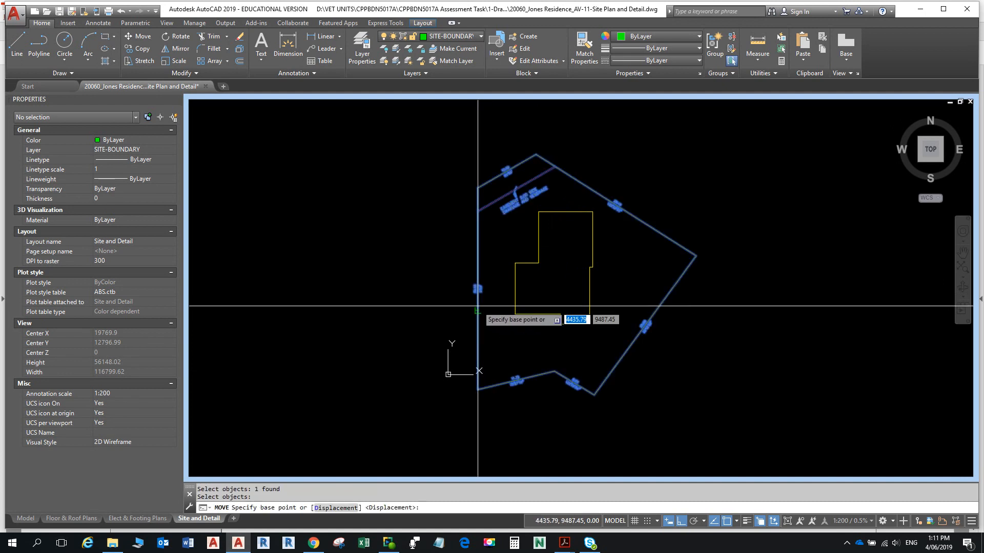
pyautogui.click(477, 310)
pyautogui.scroll(4, 516, 304)
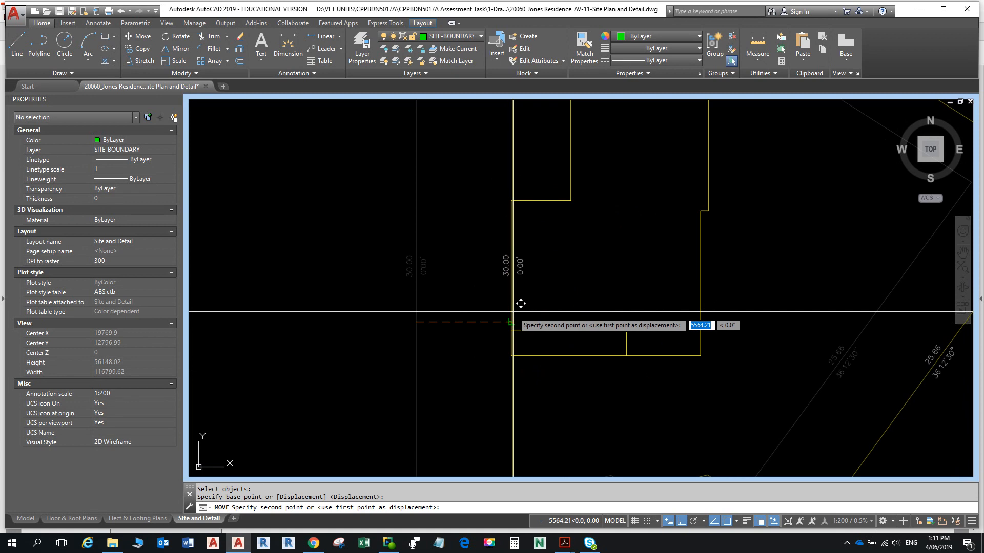
pyautogui.click(511, 313)
pyautogui.scroll(-4, 542, 364)
pyautogui.scroll(2, 548, 338)
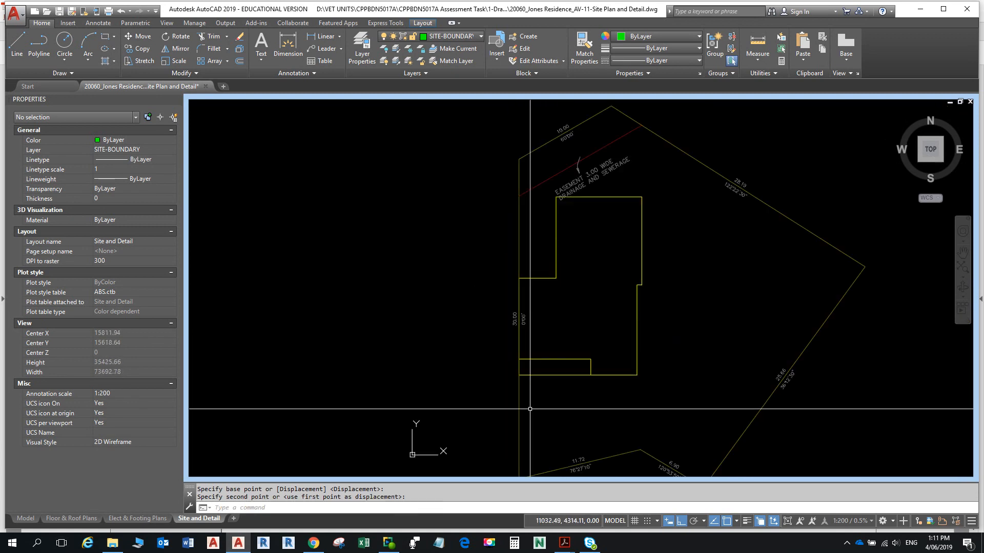
# - Move the site boundary a further 7500 to the left of the house wall
pyautogui.write('m')
pyautogui.press('Return')
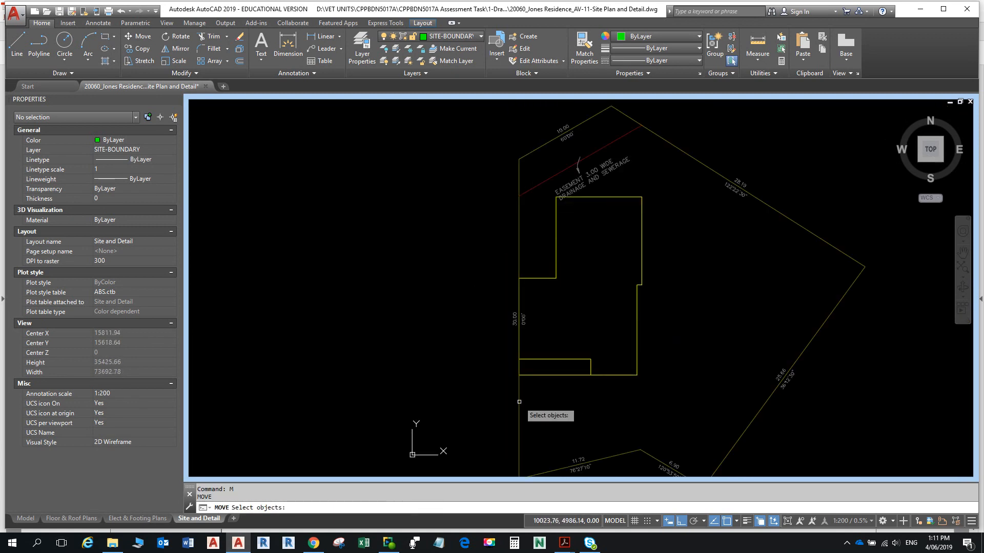
pyautogui.click(519, 402)
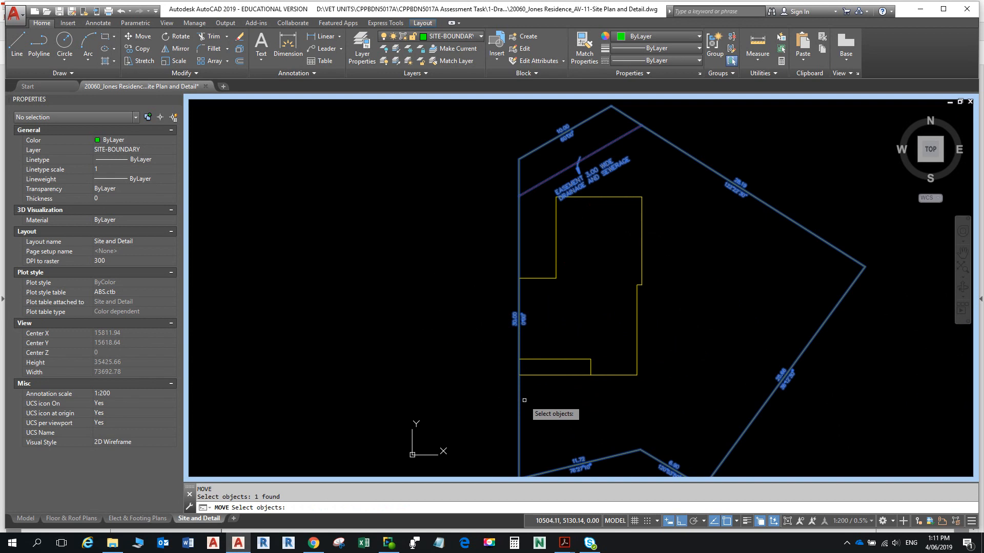
pyautogui.press('Return')
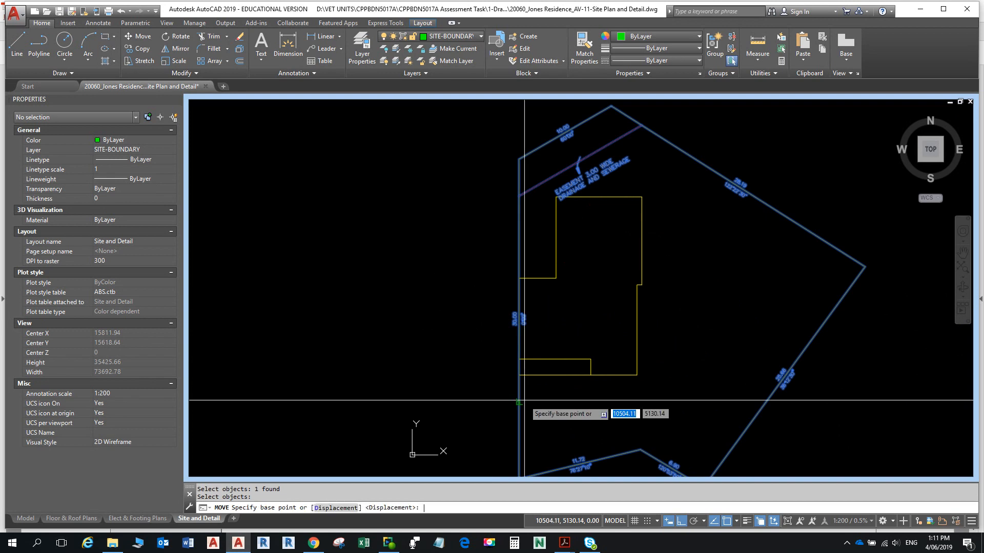
pyautogui.click(556, 402)
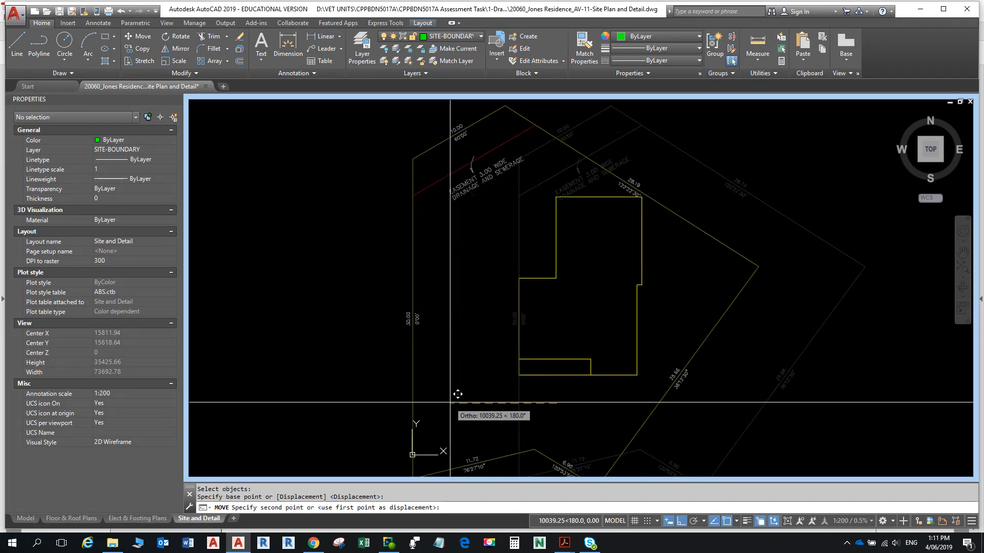
pyautogui.write('7500')
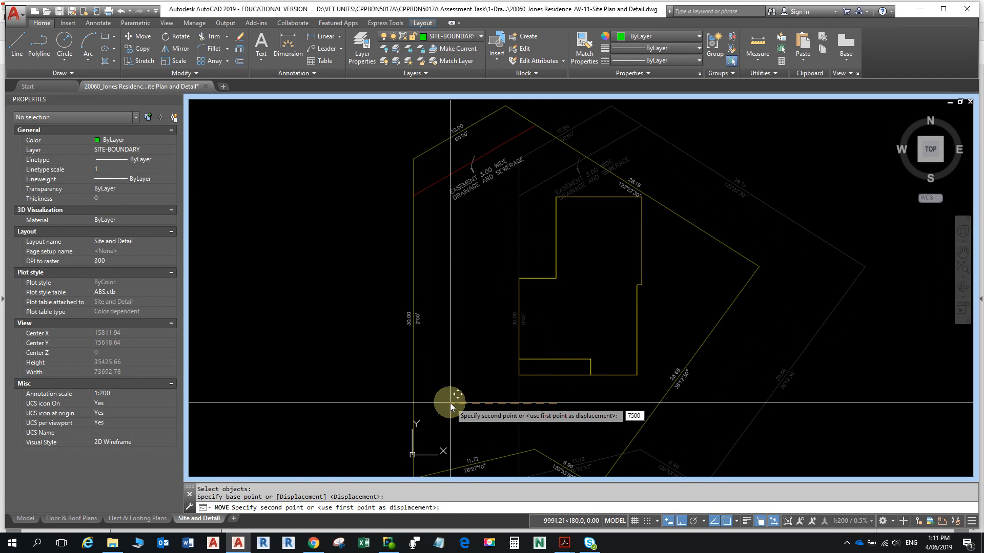
pyautogui.press('Return')
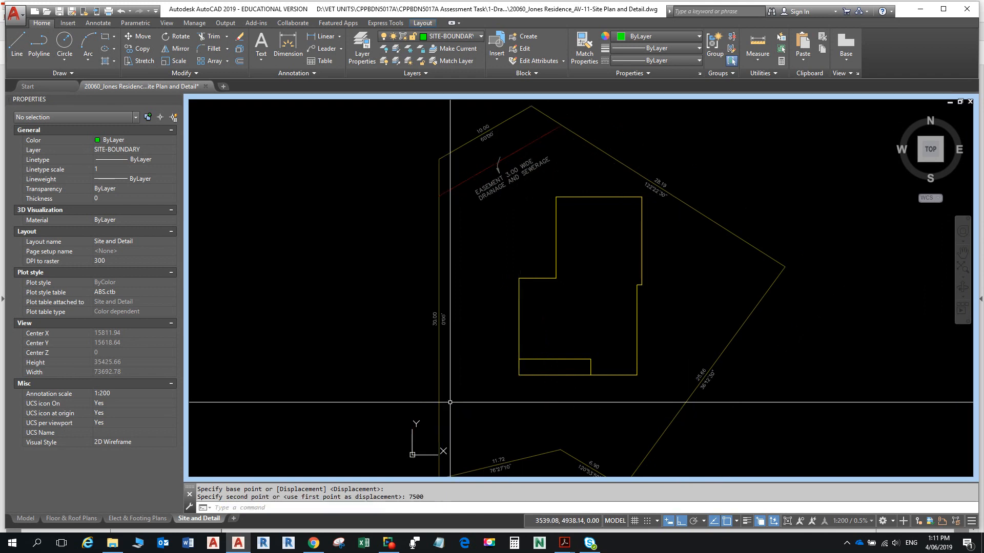
pyautogui.moveTo(507, 276); pyautogui.dragTo(455, 220, button='middle')
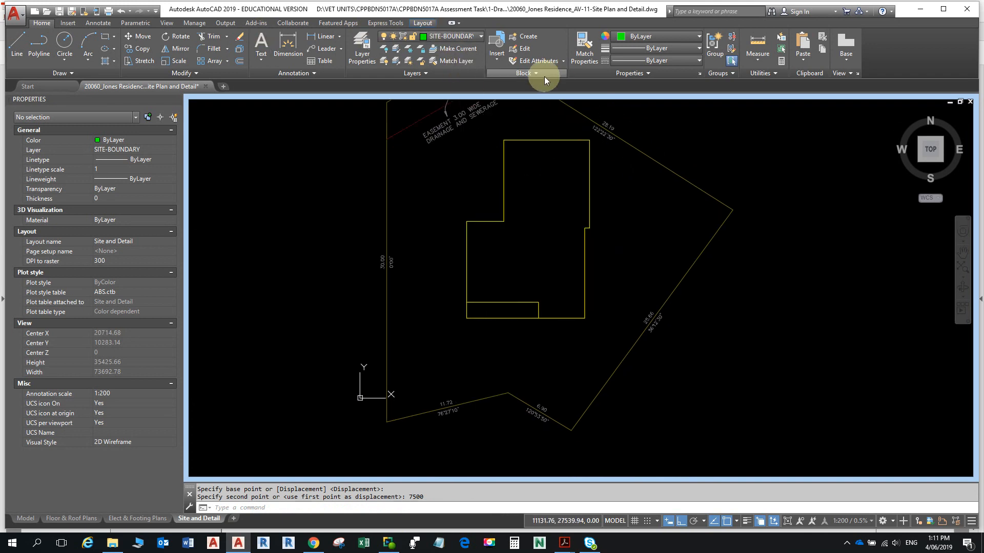
# - Measure the house-wall-to-boundary distance to confirm 7500, then show the Annotate tools
pyautogui.click(757, 45)
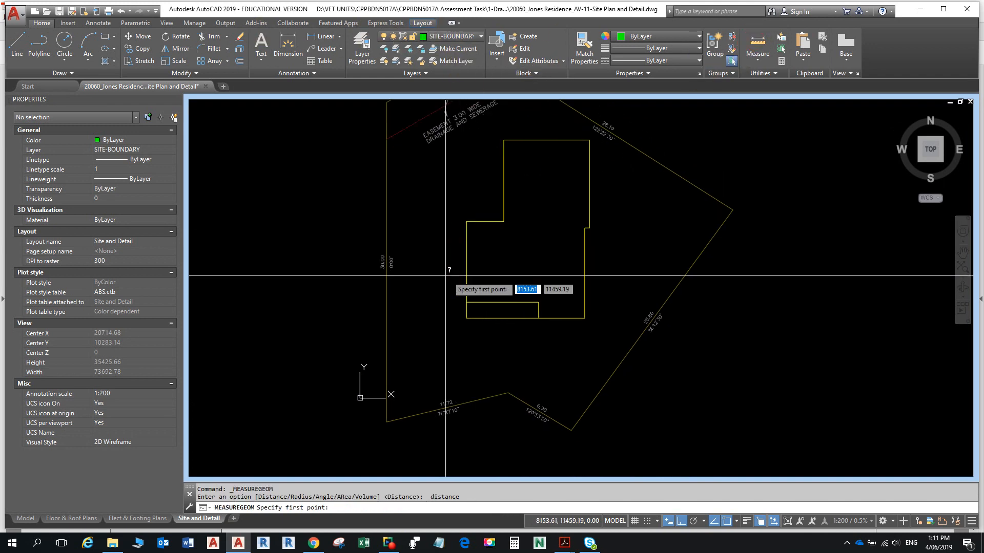
pyautogui.click(467, 221)
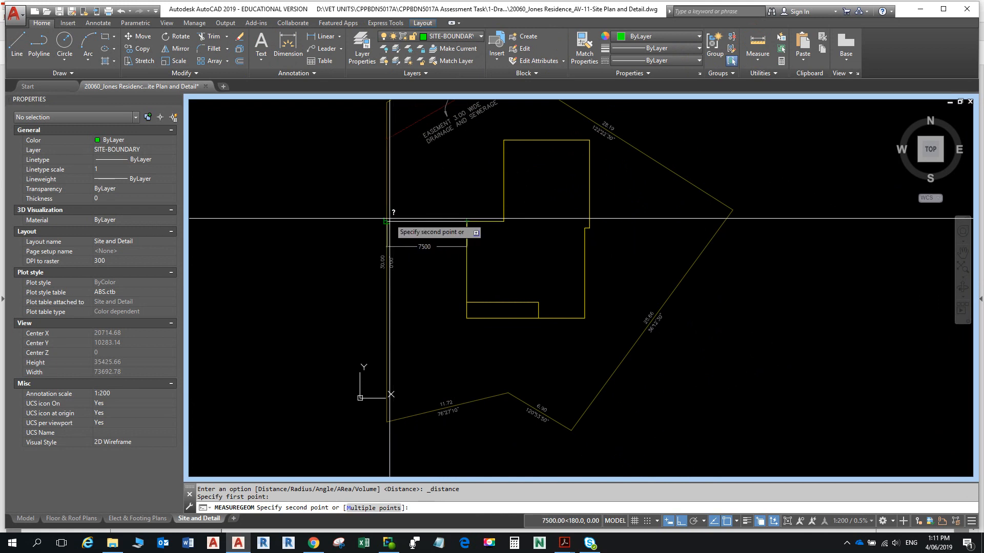
pyautogui.press('Escape')
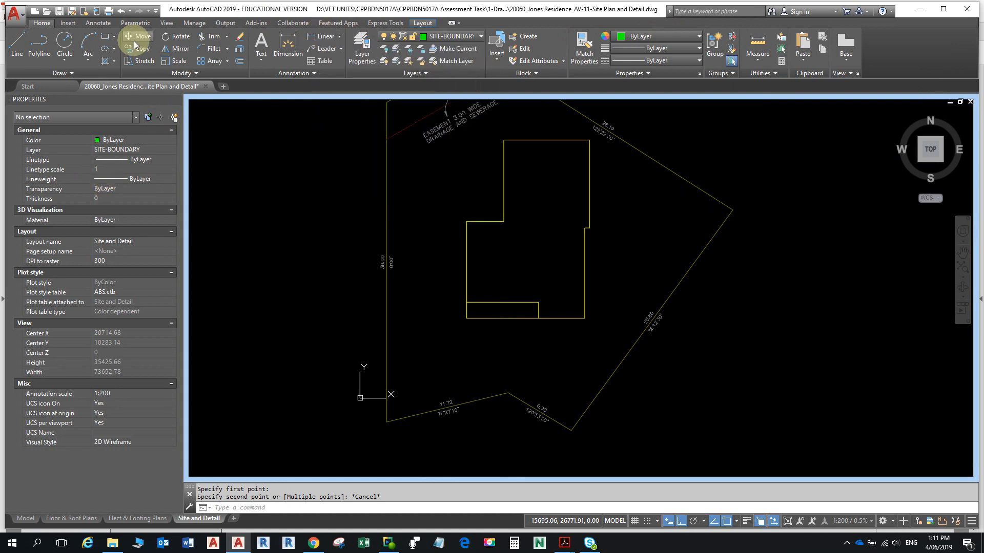
pyautogui.click(110, 23)
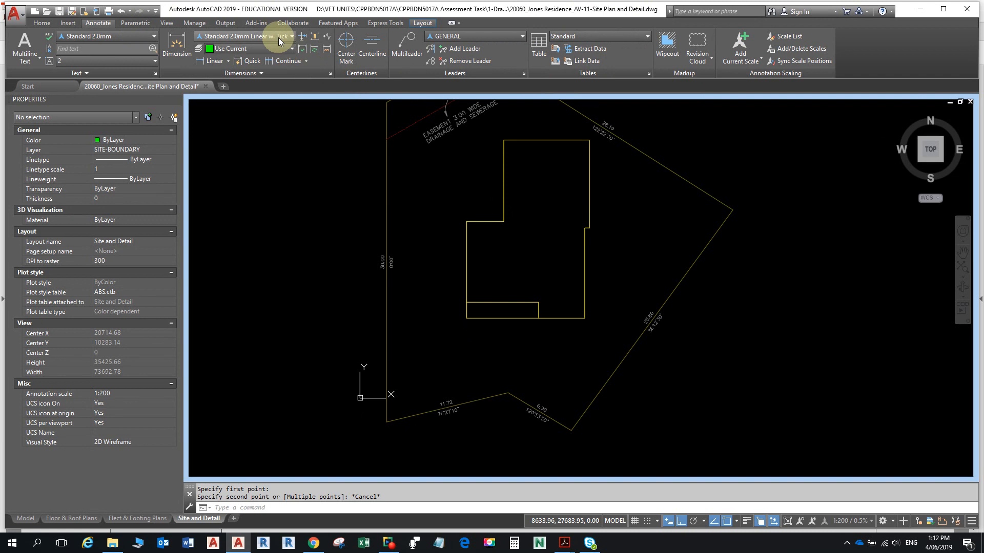
pyautogui.click(330, 74)
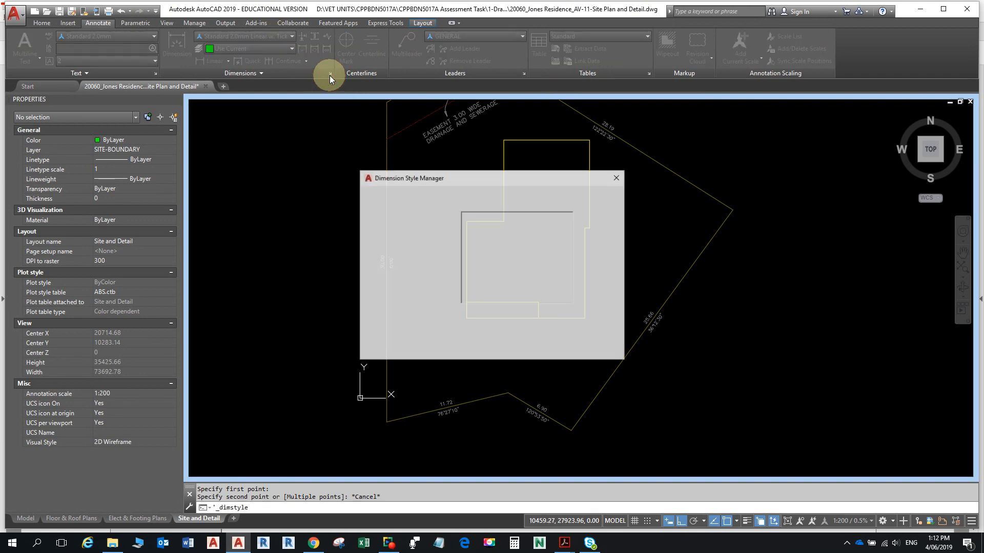
pyautogui.click(596, 249)
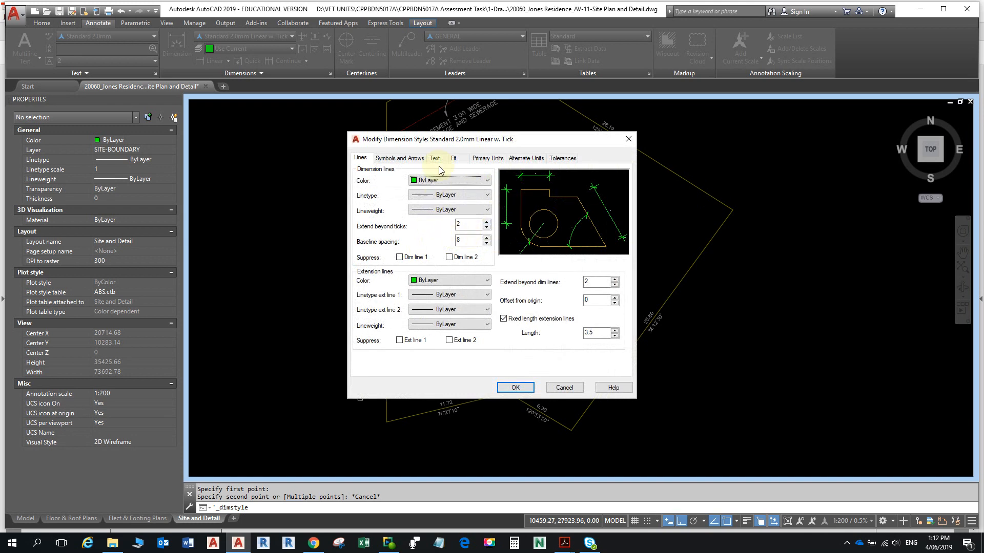
pyautogui.click(439, 159)
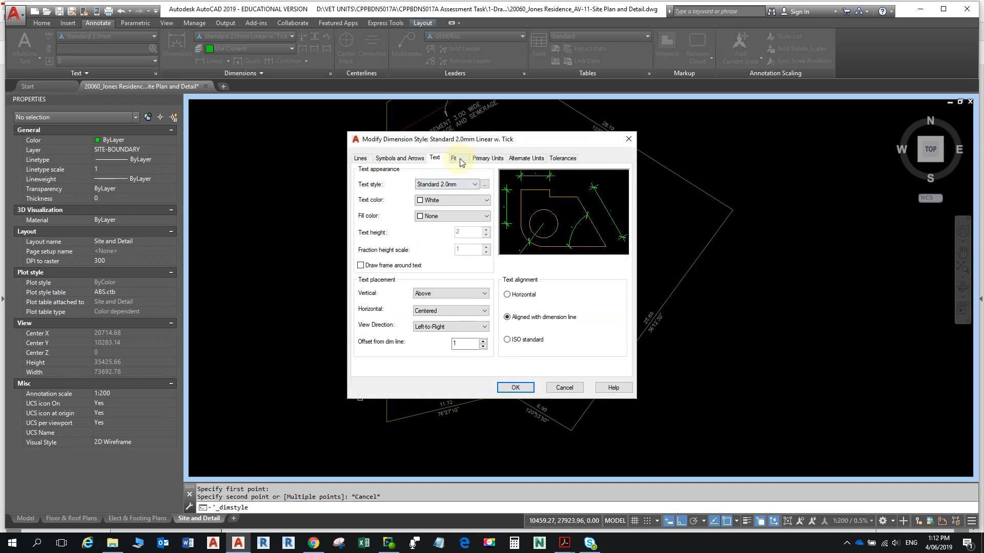
pyautogui.click(456, 160)
pyautogui.click(490, 159)
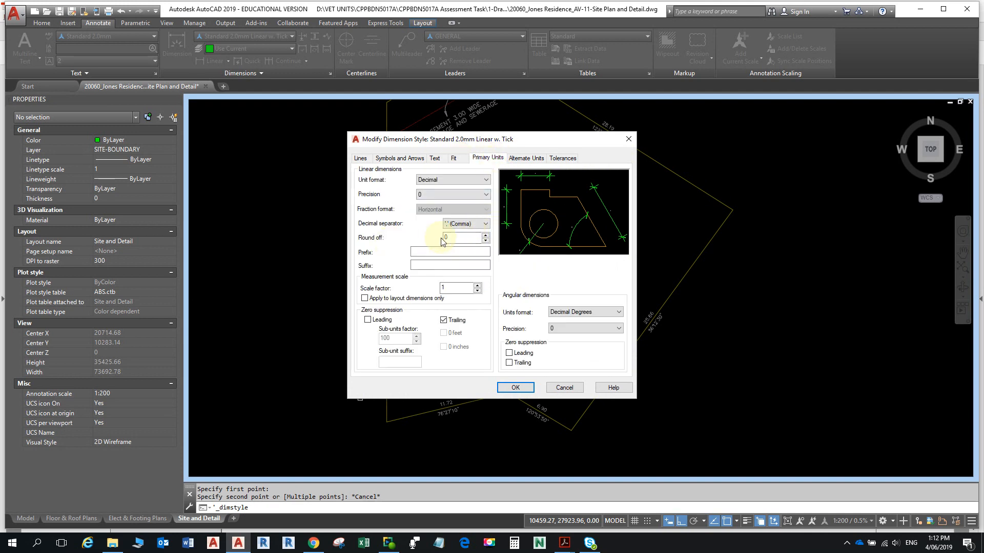
pyautogui.click(464, 237)
pyautogui.click(447, 194)
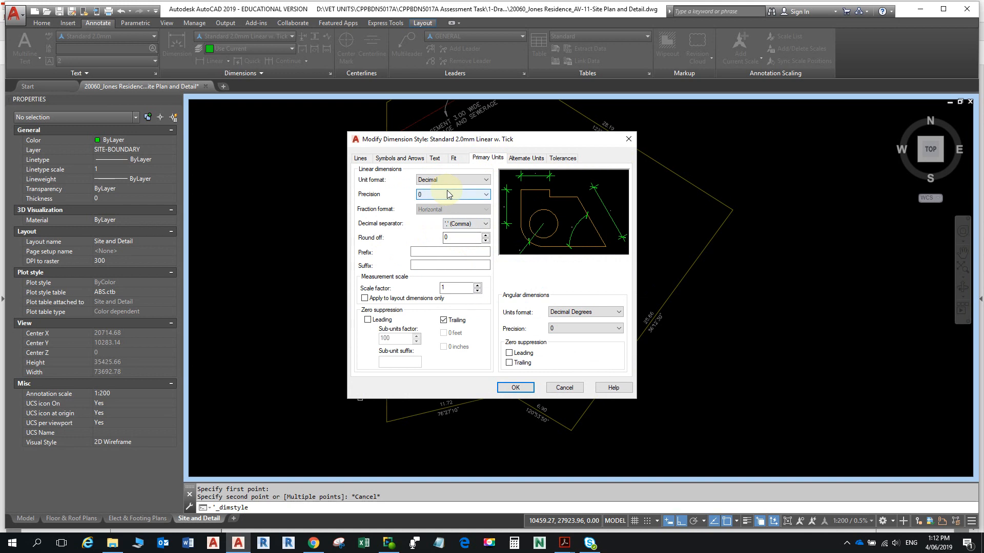
pyautogui.click(486, 195)
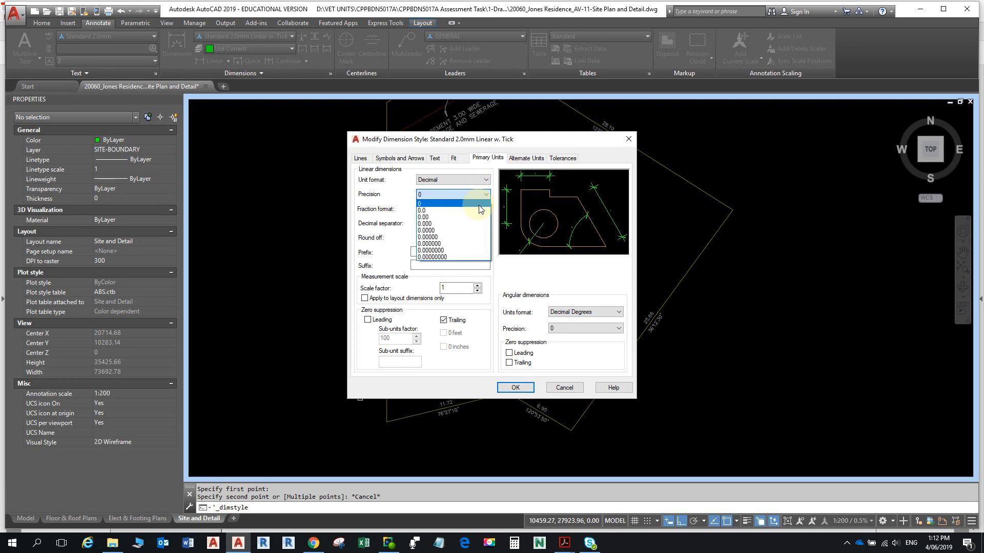
pyautogui.press('Escape')
pyautogui.press('Escape')
pyautogui.press('Escape')
pyautogui.press('Escape')
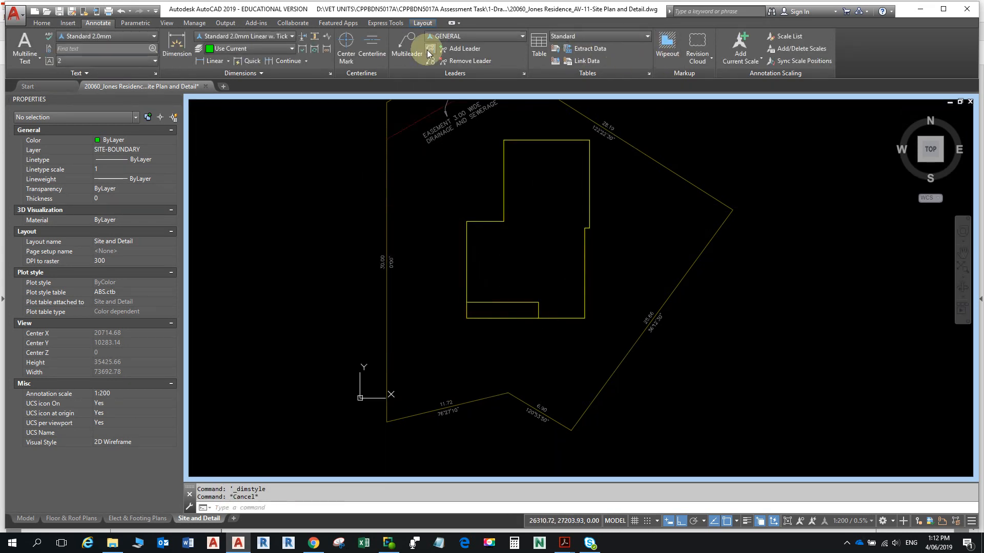
# - Measure from the boundary corner square to the house's rear wall (7000), then start MOVE
pyautogui.click(41, 23)
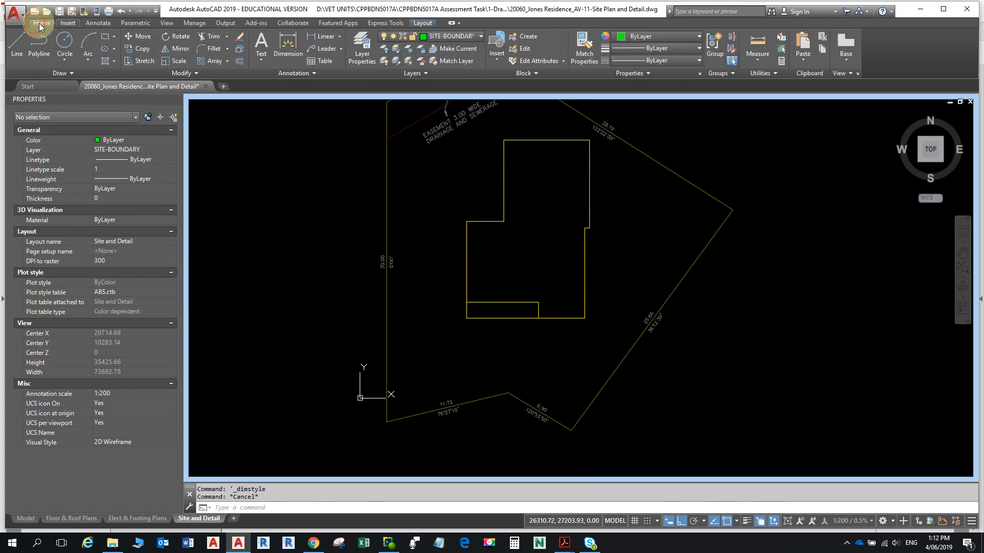
pyautogui.click(756, 42)
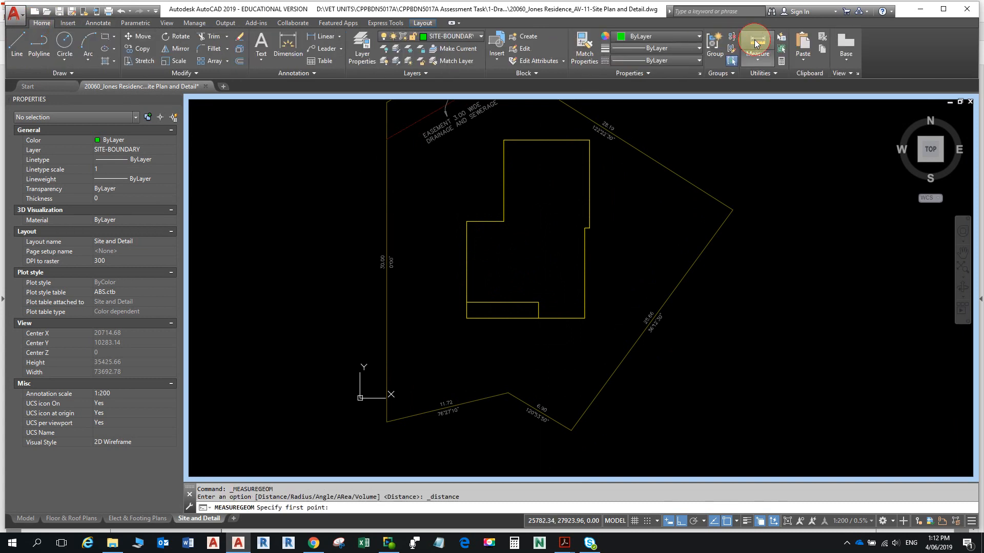
pyautogui.click(759, 60)
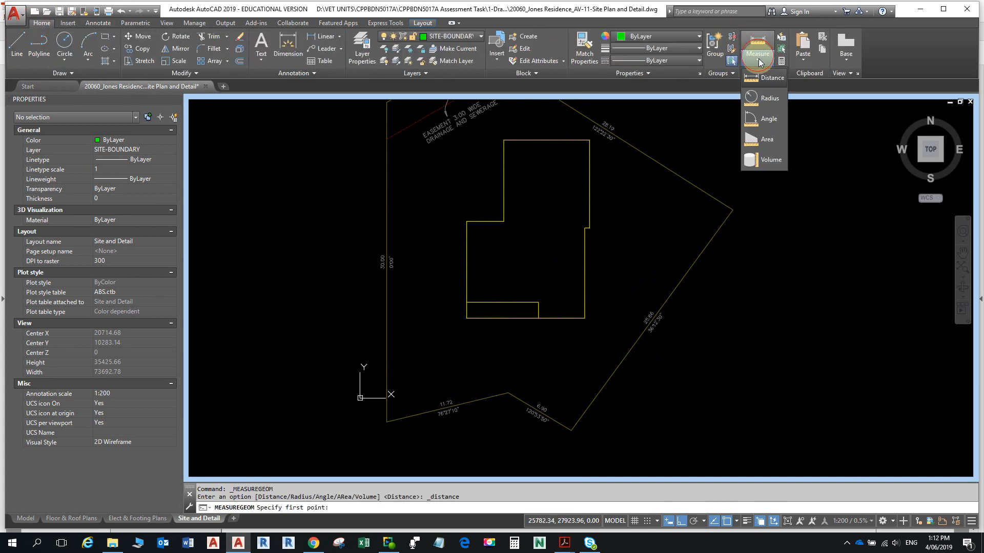
pyautogui.click(759, 81)
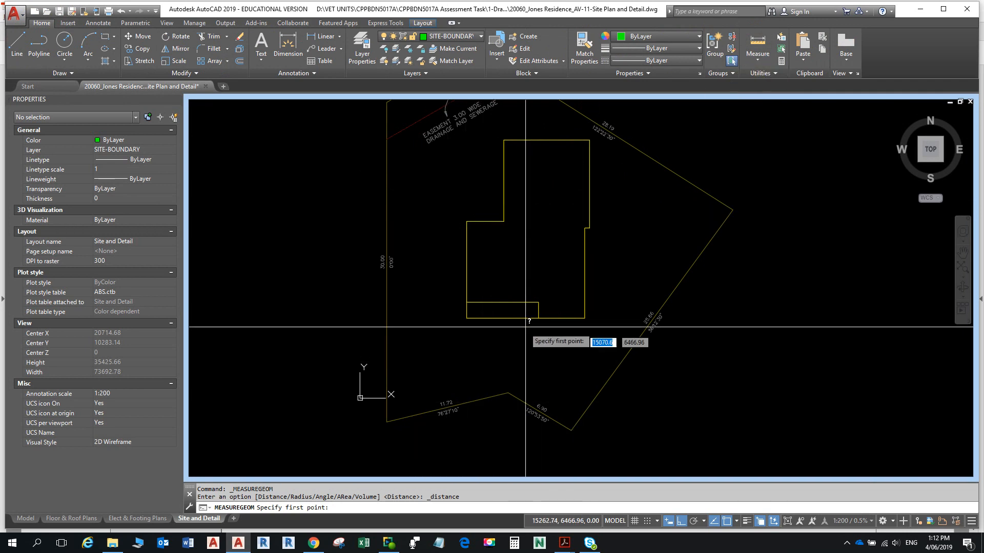
pyautogui.click(506, 393)
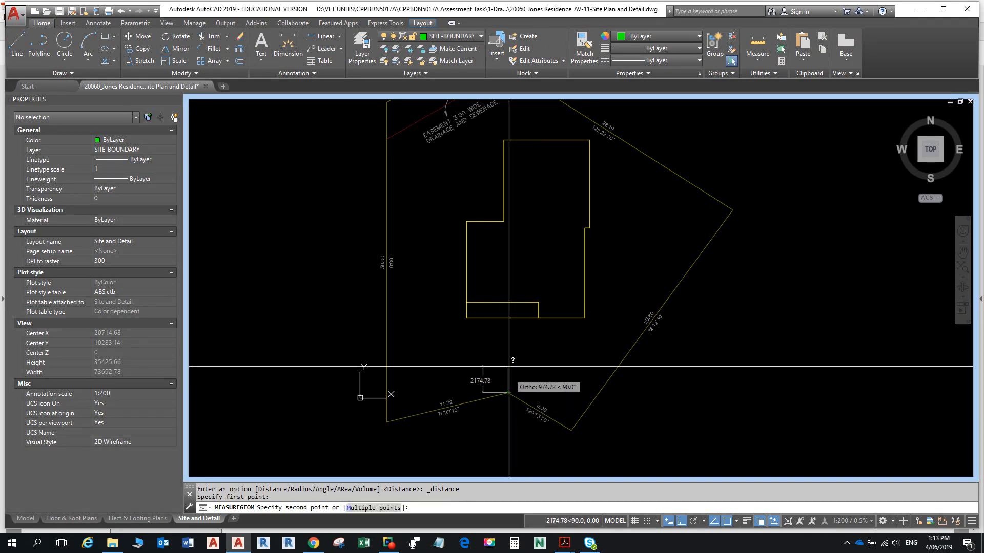
pyautogui.click(507, 318)
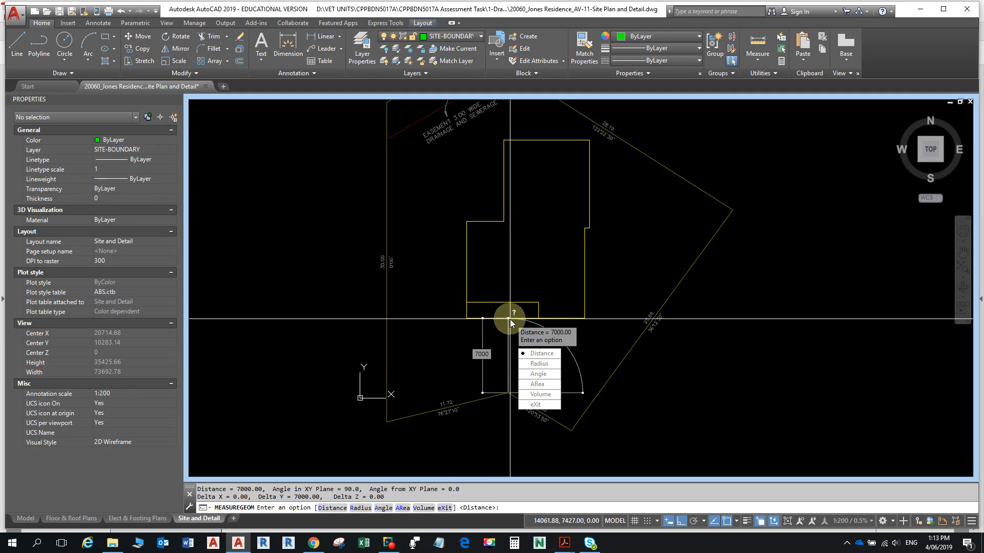
pyautogui.press('Escape')
pyautogui.press('Escape')
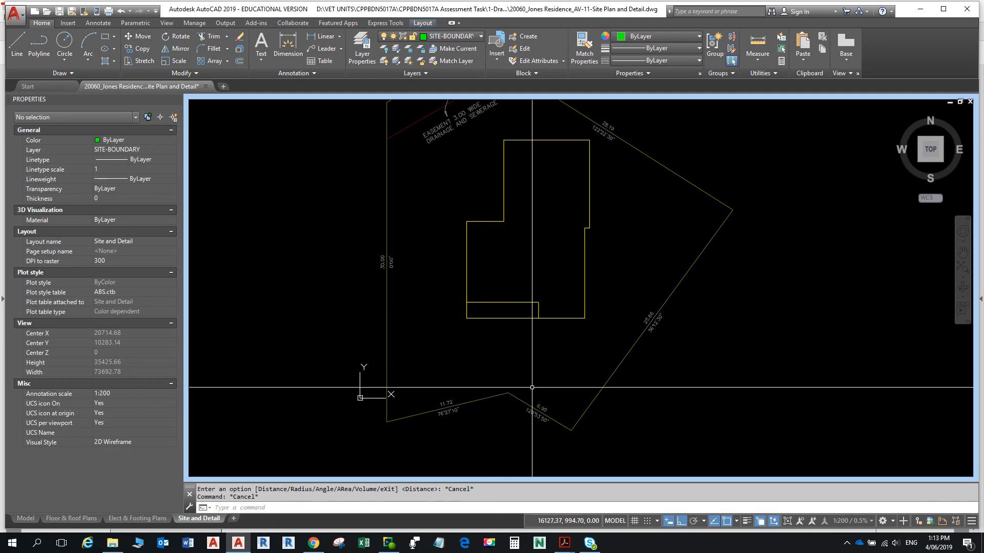
pyautogui.write('m')
pyautogui.press('Return')
# - Move the site boundary 0.2 straight down from its corner
pyautogui.click(499, 396)
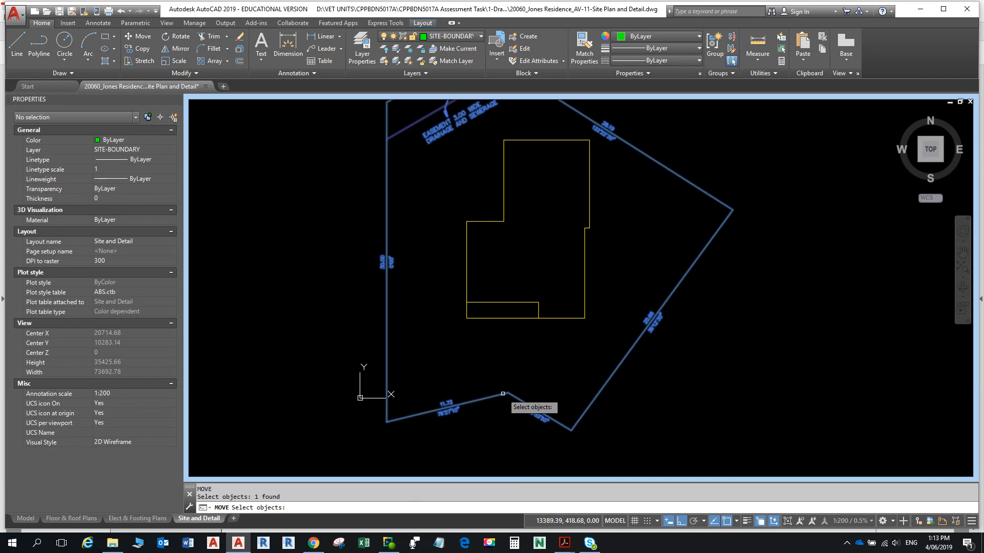
pyautogui.press('Return')
pyautogui.click(503, 415)
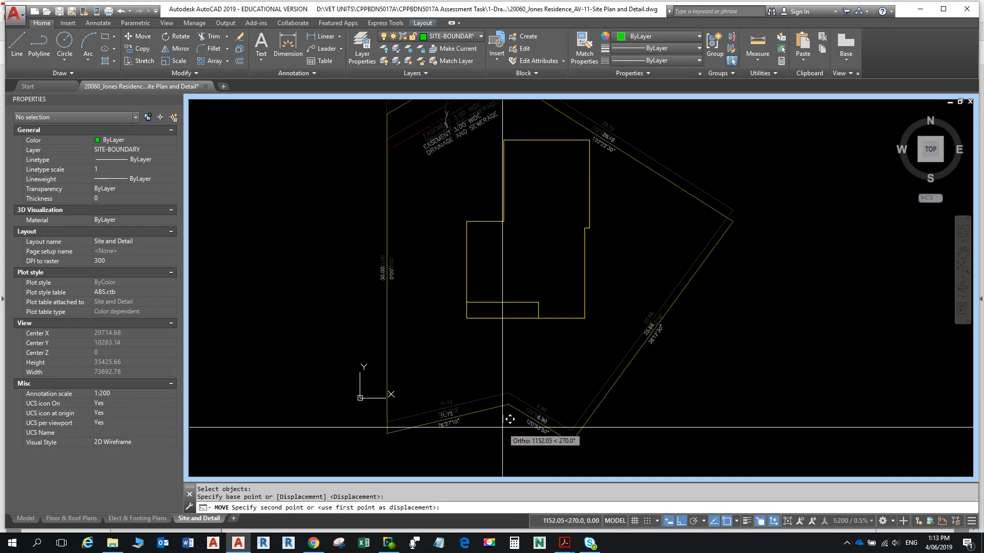
pyautogui.write('.2')
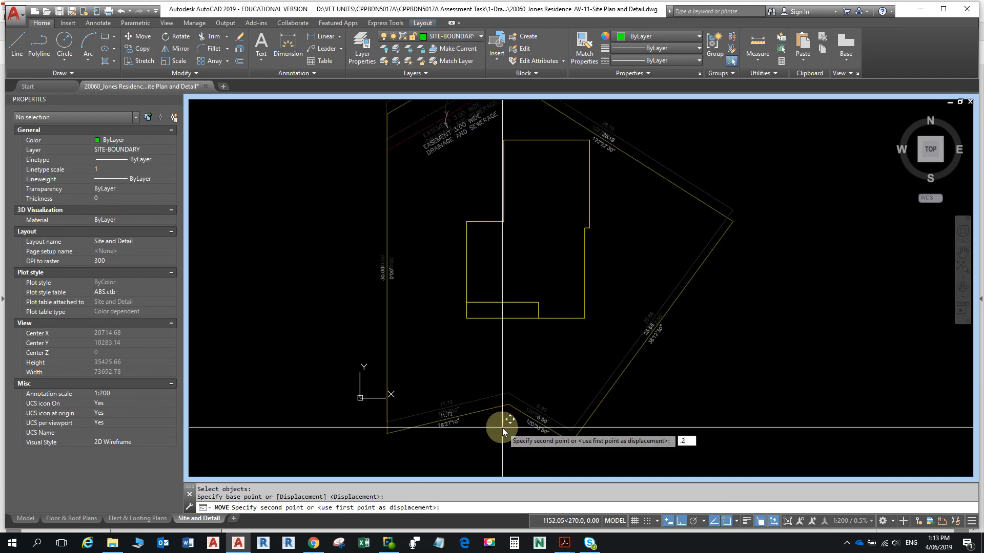
pyautogui.press('Return')
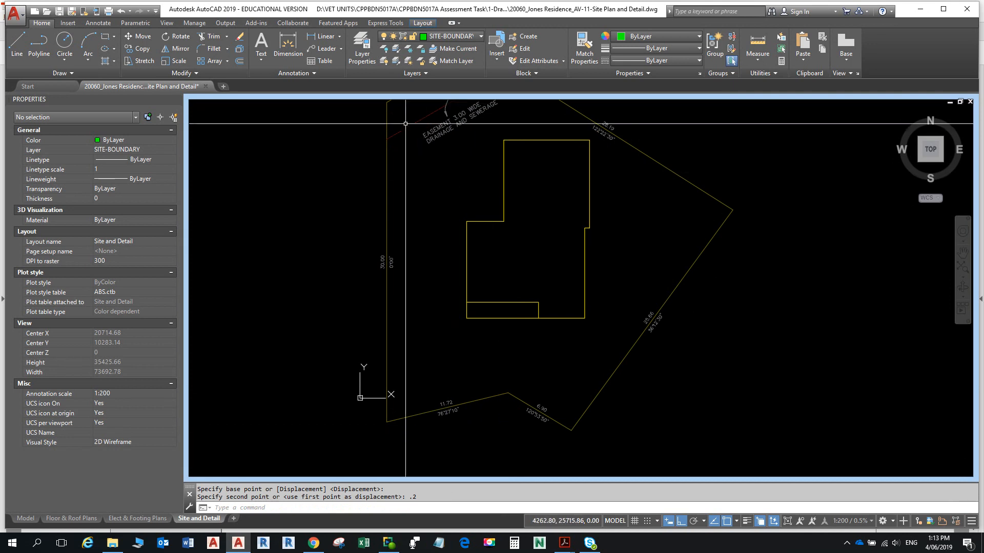
# - Measure from the bottom boundary corner up to the house, about 7000.2
pyautogui.click(757, 57)
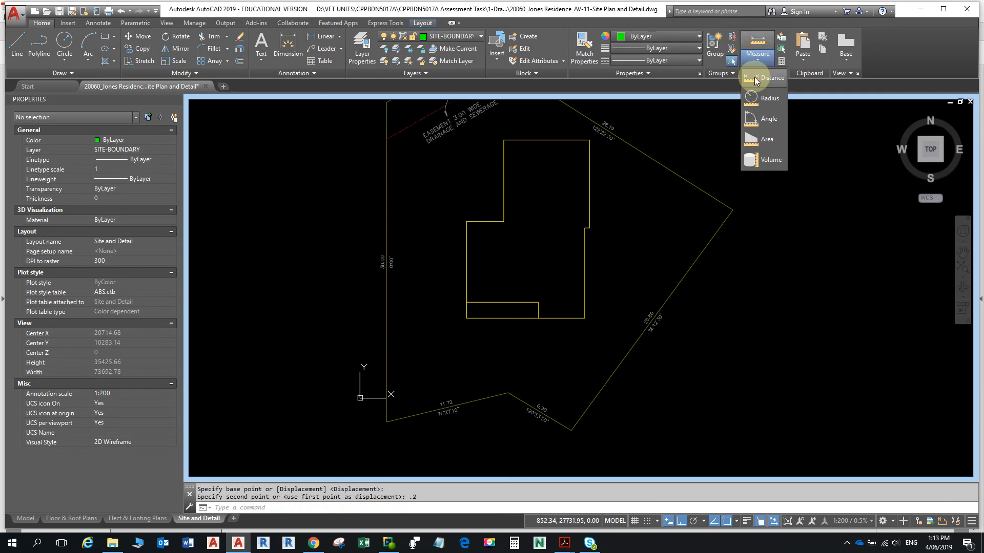
pyautogui.click(753, 81)
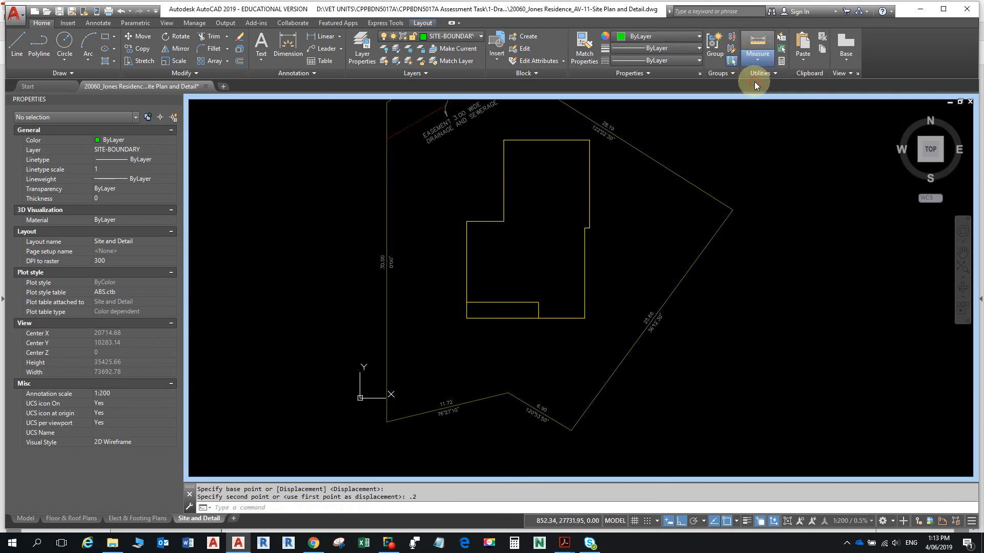
pyautogui.click(507, 393)
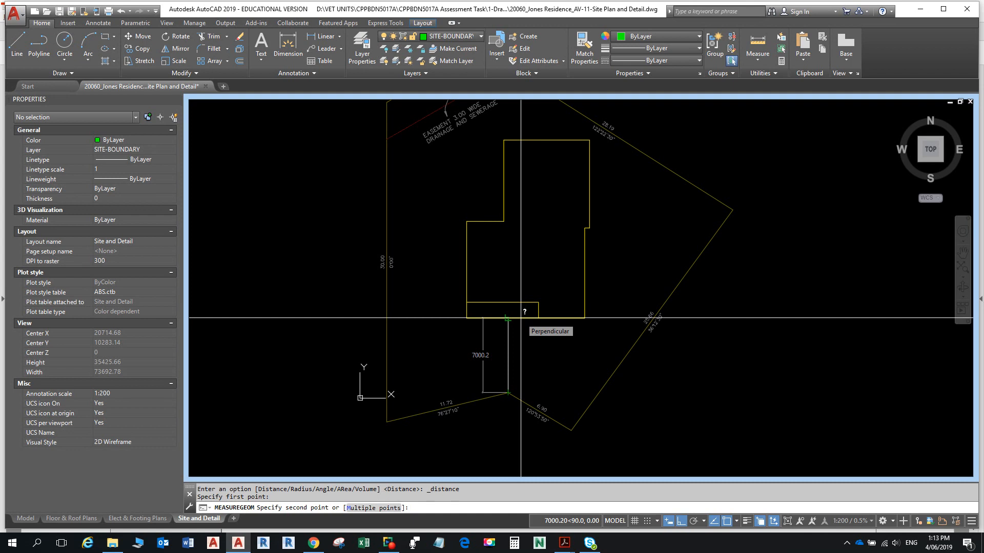
pyautogui.press('Escape')
pyautogui.press('Escape')
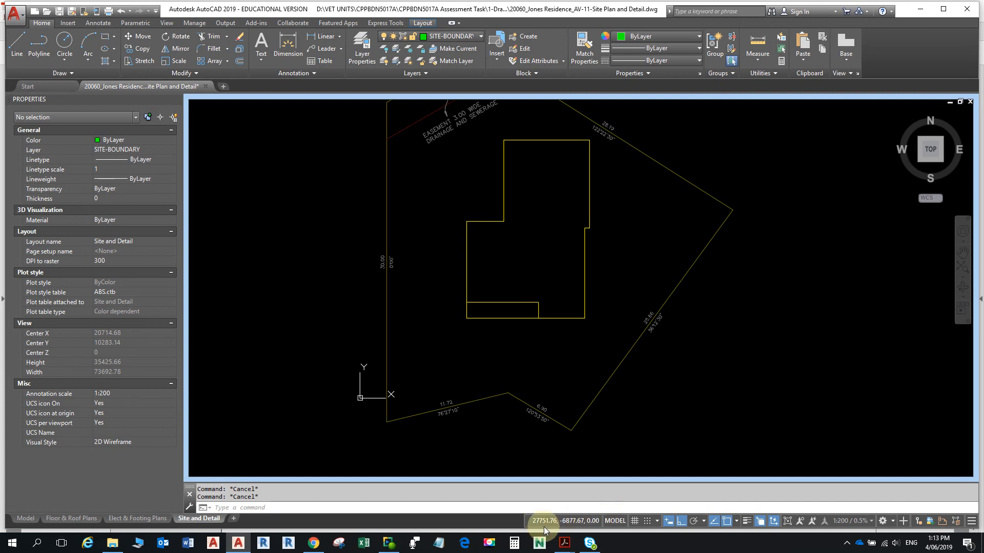
# - In Drawing Units, set length precision to 0, leaving angle precision at 0.0
pyautogui.click(971, 521)
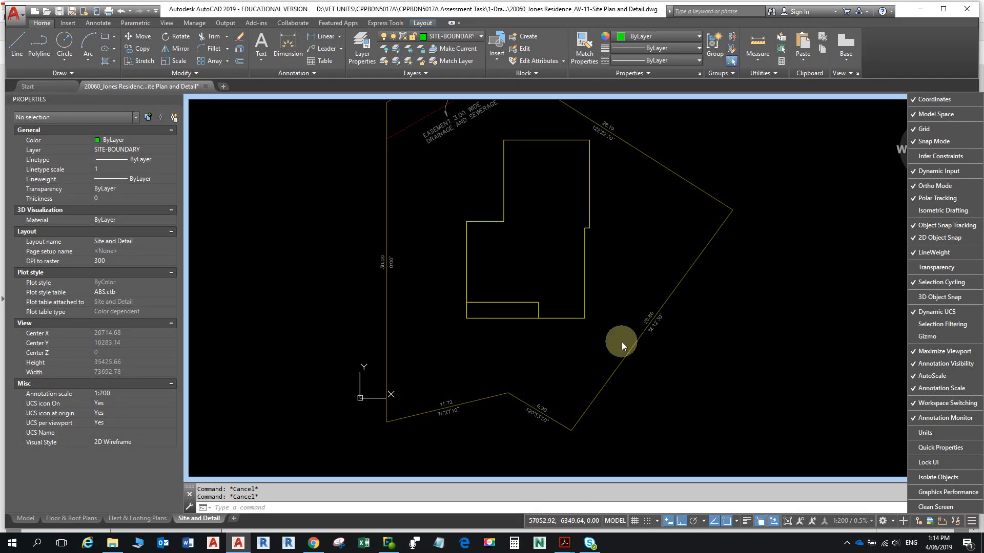
pyautogui.click(805, 312)
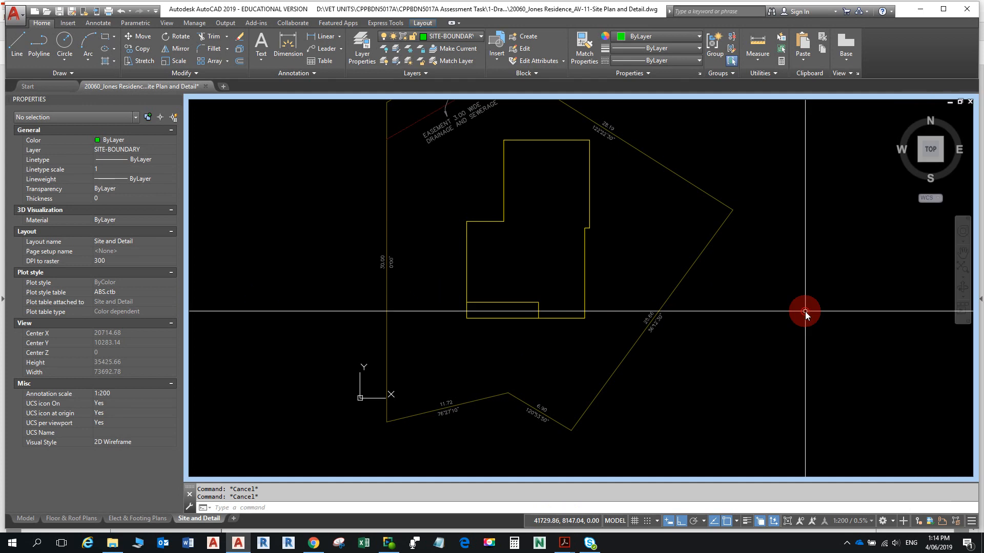
pyautogui.write('un')
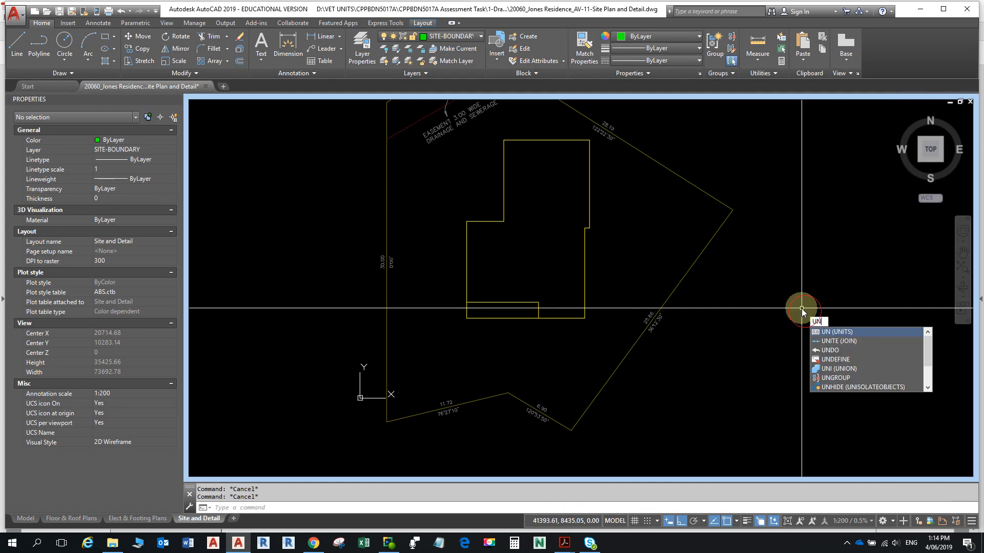
pyautogui.press('Return')
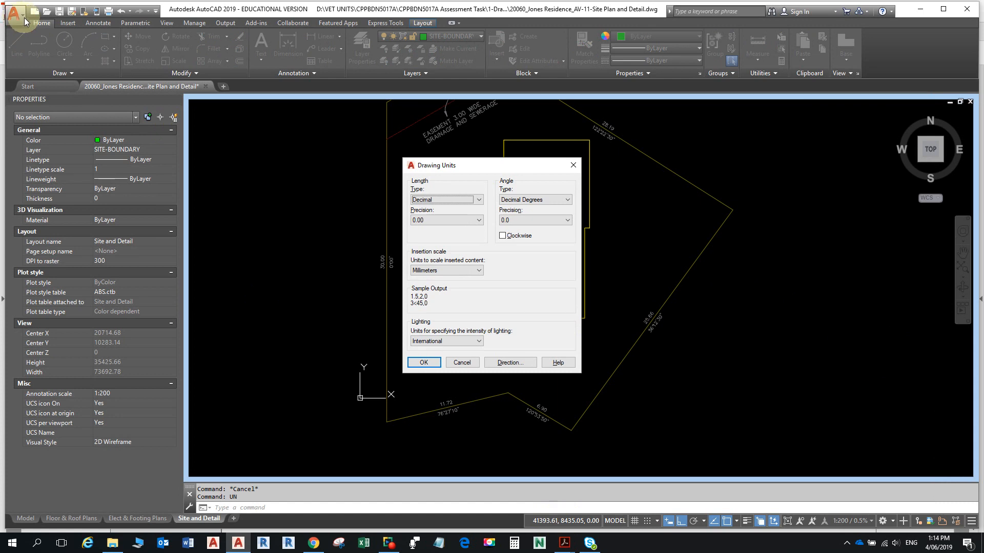
pyautogui.click(534, 220)
pyautogui.click(536, 220)
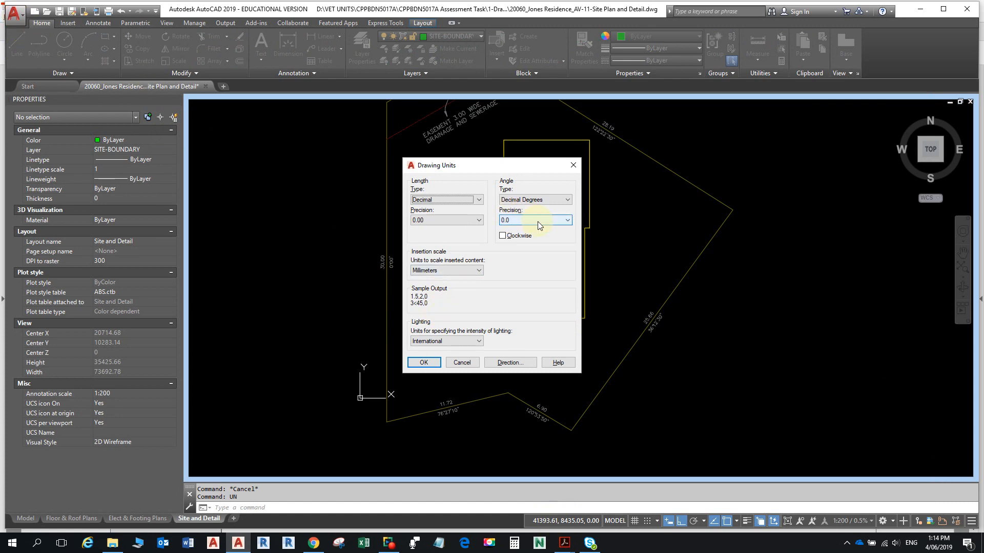
pyautogui.click(472, 221)
pyautogui.click(449, 230)
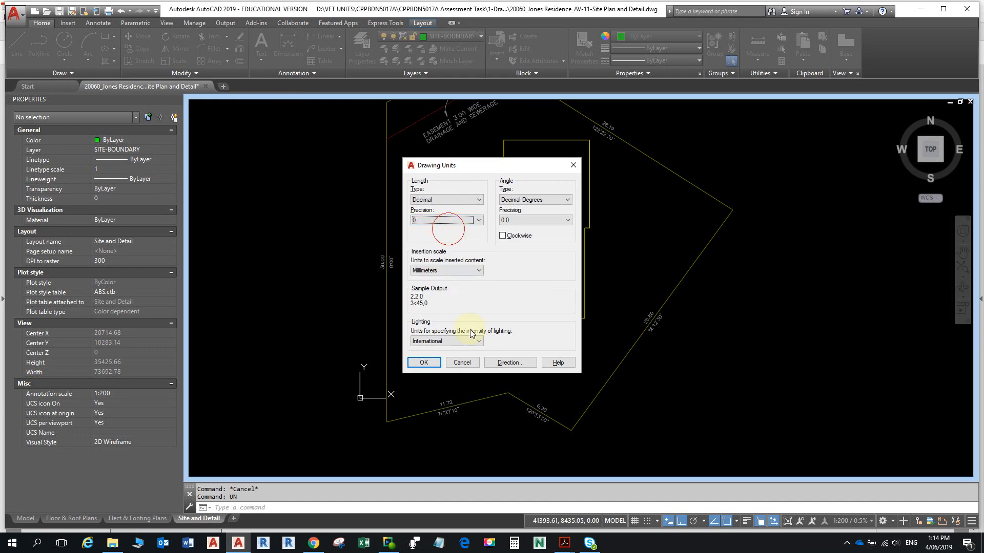
pyautogui.click(426, 361)
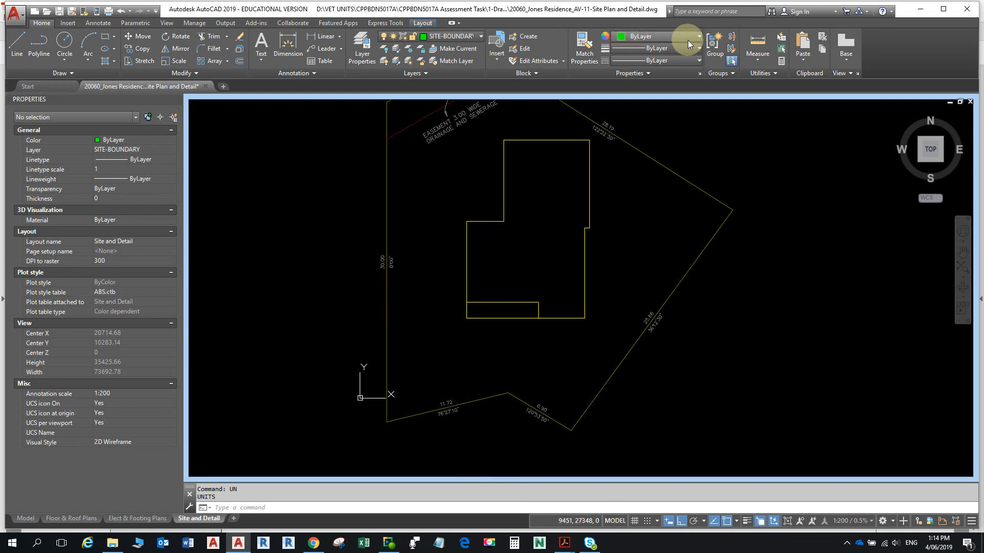
# - Measure the setback distance from the boundary corner to the house edge
pyautogui.click(757, 51)
pyautogui.click(762, 79)
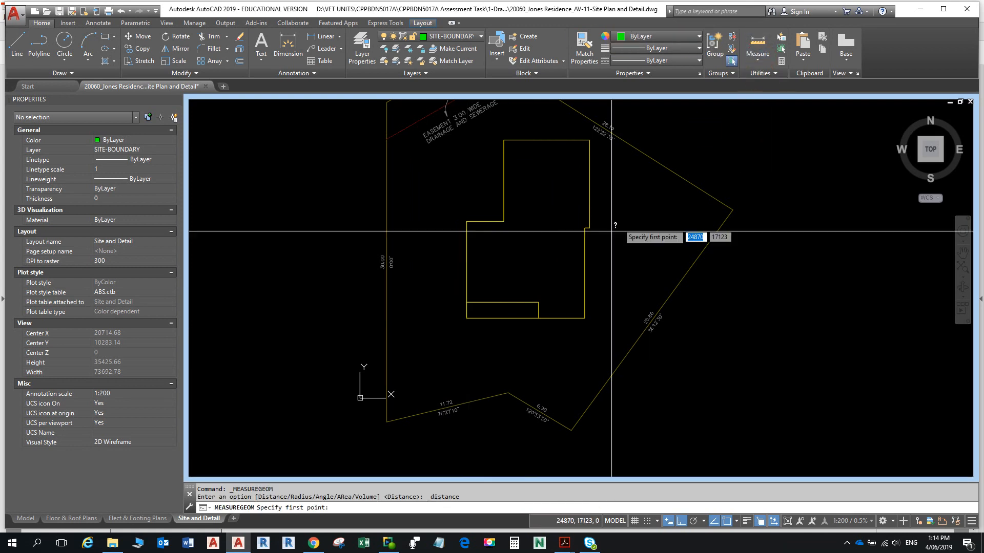
pyautogui.click(508, 393)
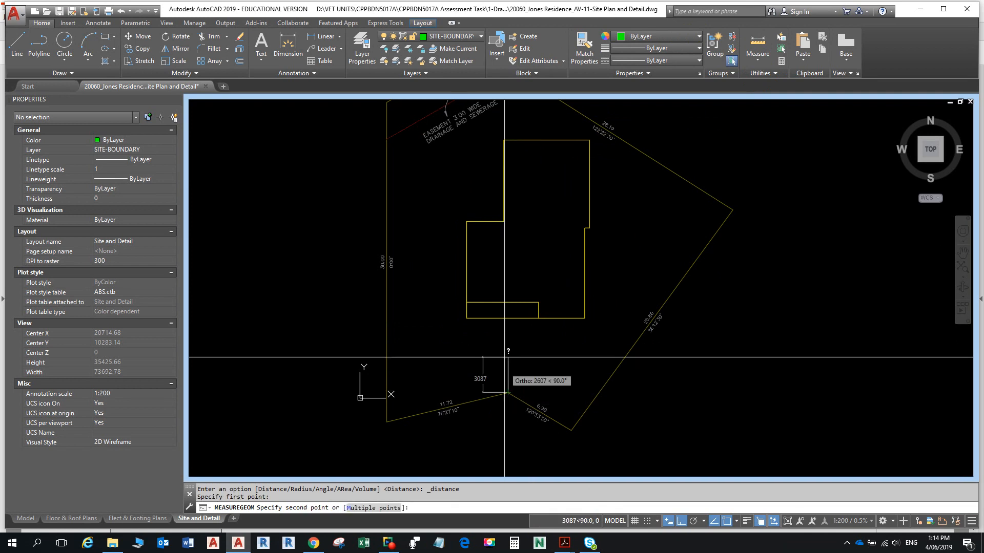
pyautogui.click(509, 318)
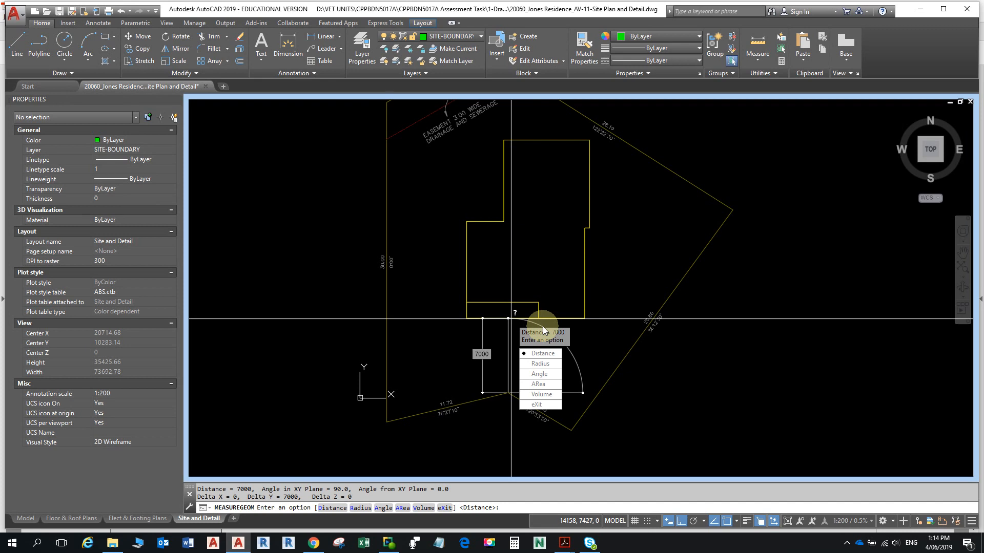
pyautogui.press('Escape')
pyautogui.press('Escape')
# - Set the drawing's length precision back to 0.00 in the Units dialog
pyautogui.write('u')
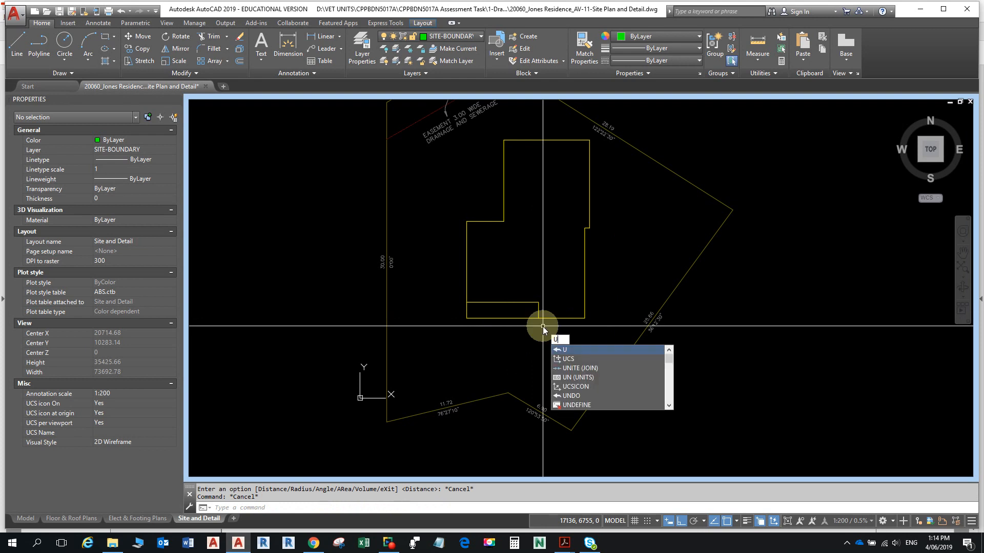
pyautogui.write('n')
pyautogui.press('Return')
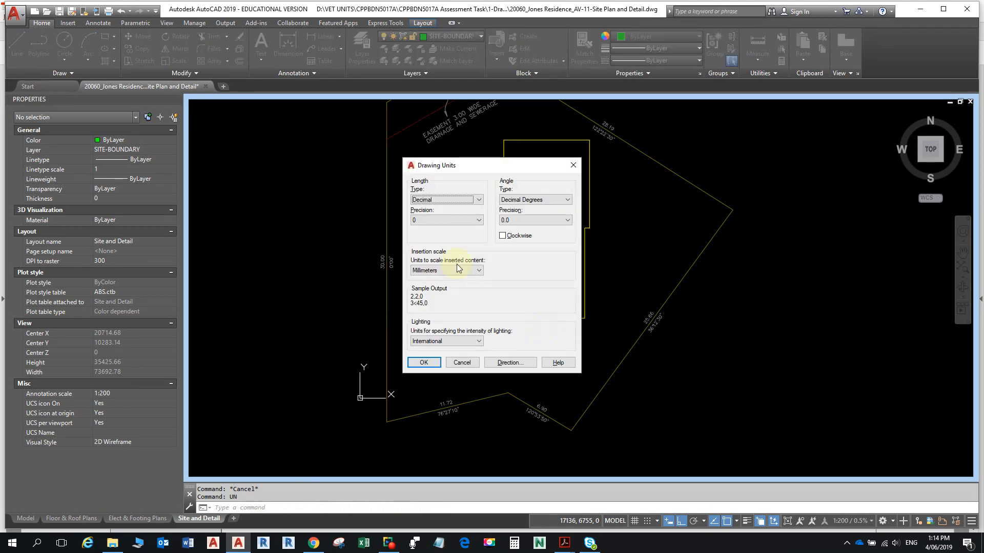
pyautogui.click(471, 219)
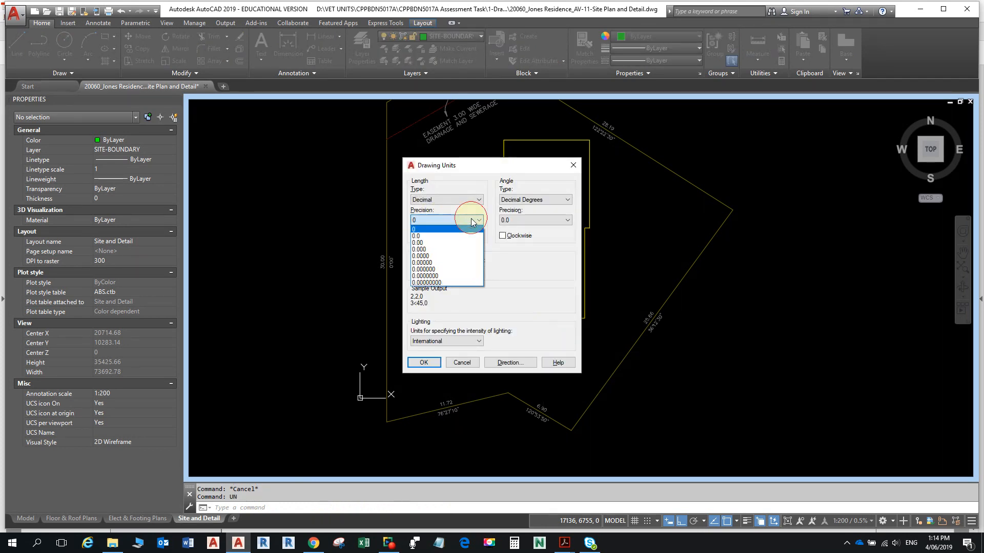
pyautogui.click(463, 242)
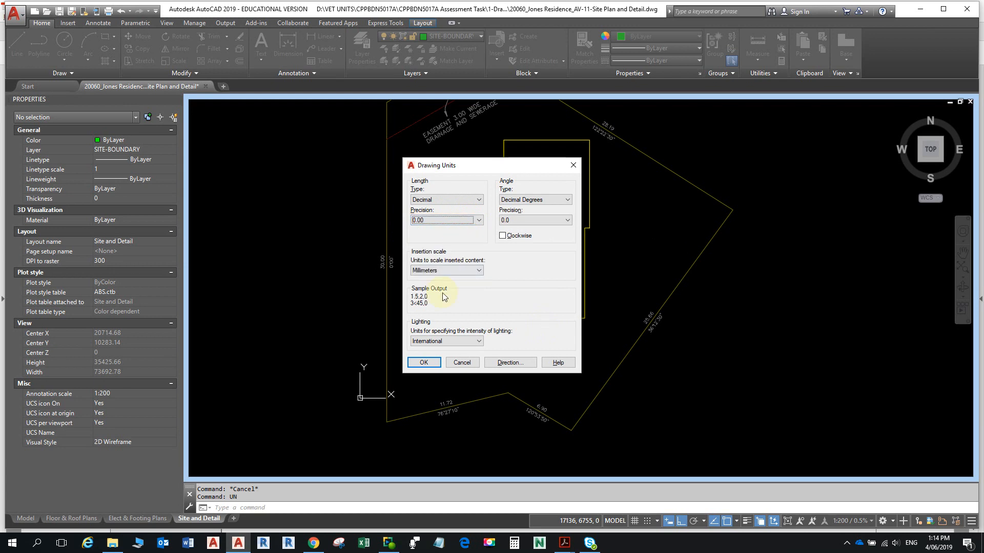
pyautogui.click(423, 362)
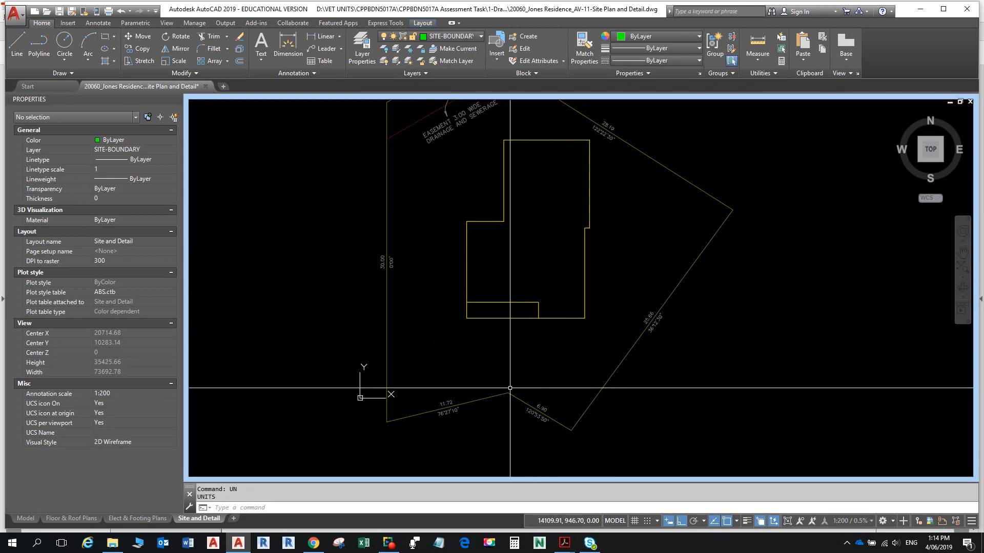
# - Move the site boundary straight up 0.2 units from its corner
pyautogui.write('m')
pyautogui.press('Return')
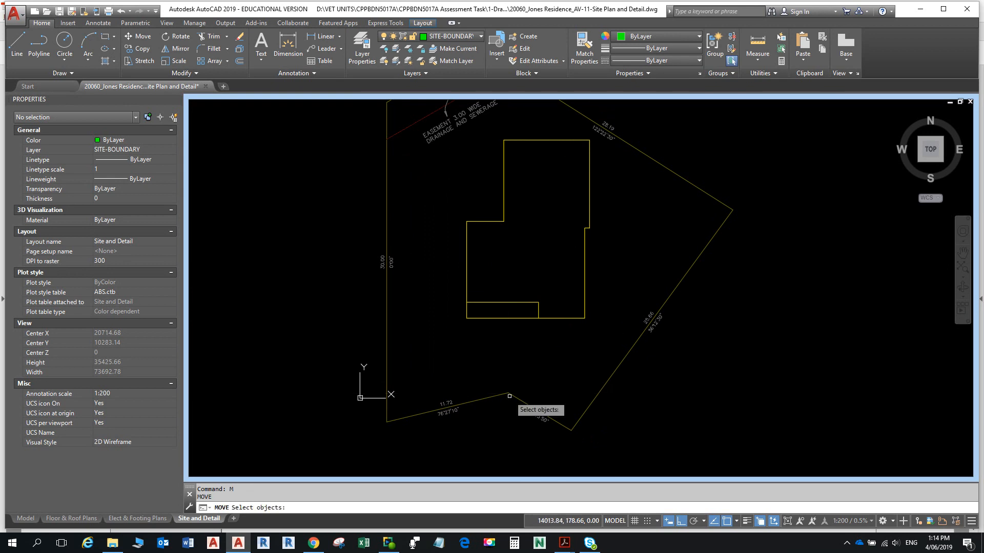
pyautogui.click(510, 396)
pyautogui.press('Return')
pyautogui.click(508, 432)
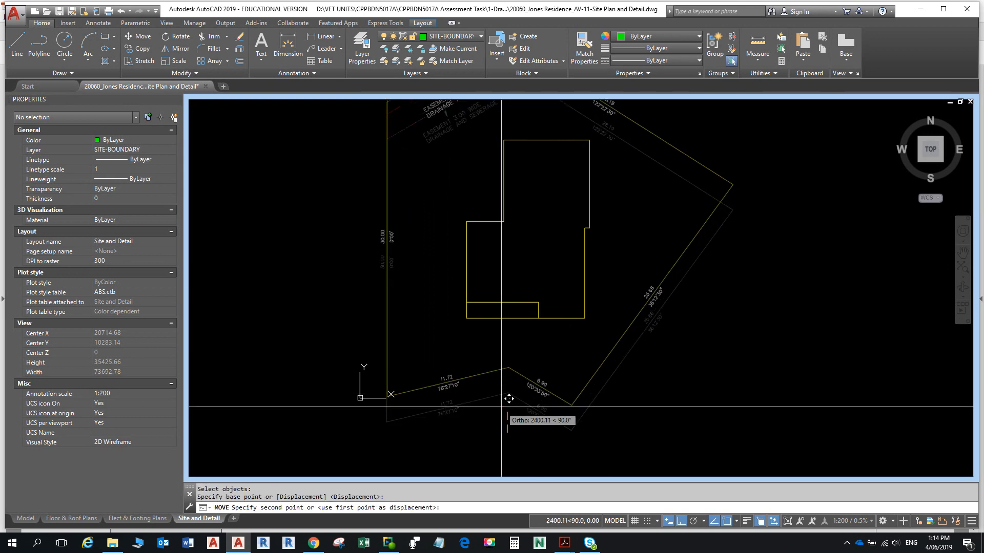
pyautogui.write('.2')
pyautogui.press('Return')
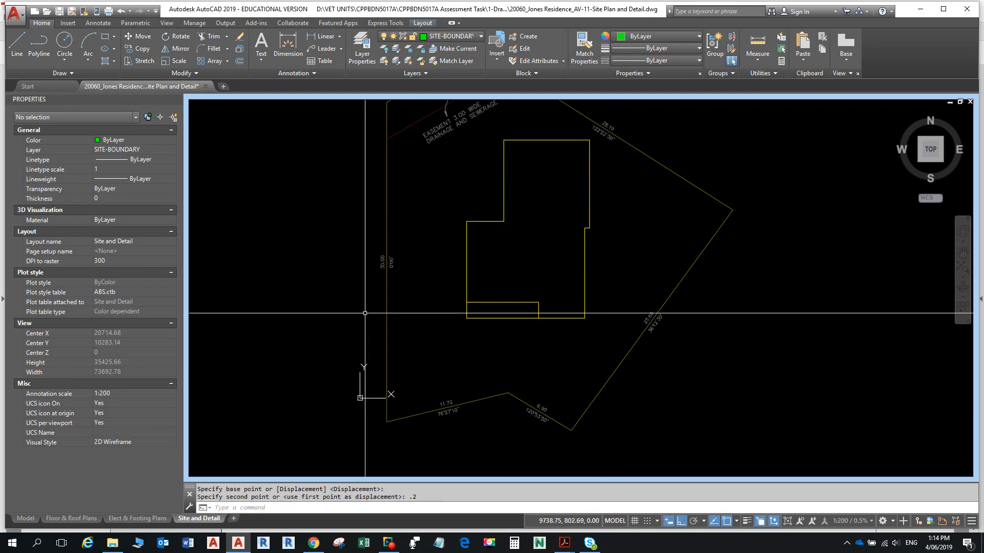
# - Re-measure from the boundary corner, then zoom out and recentre the site plan
pyautogui.click(757, 59)
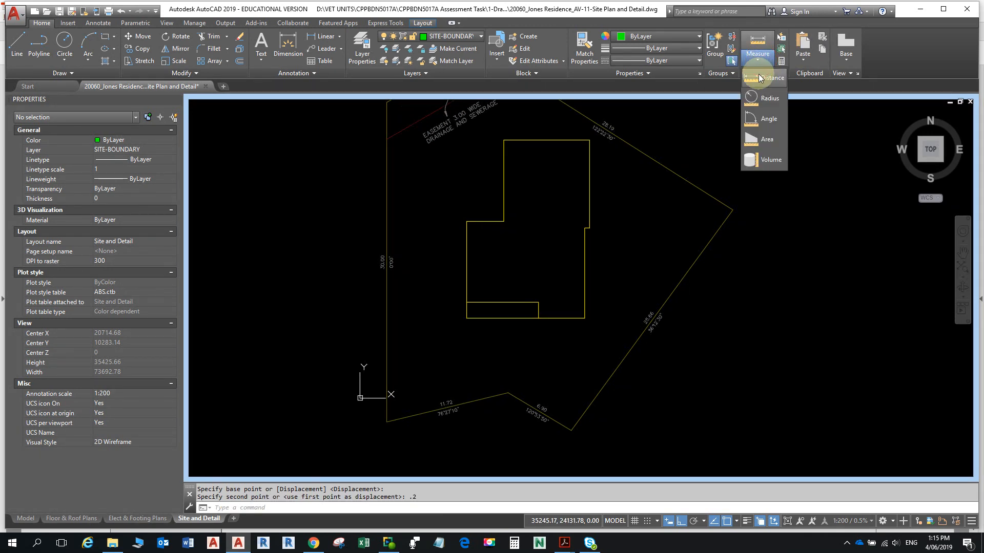
pyautogui.click(758, 87)
pyautogui.click(508, 393)
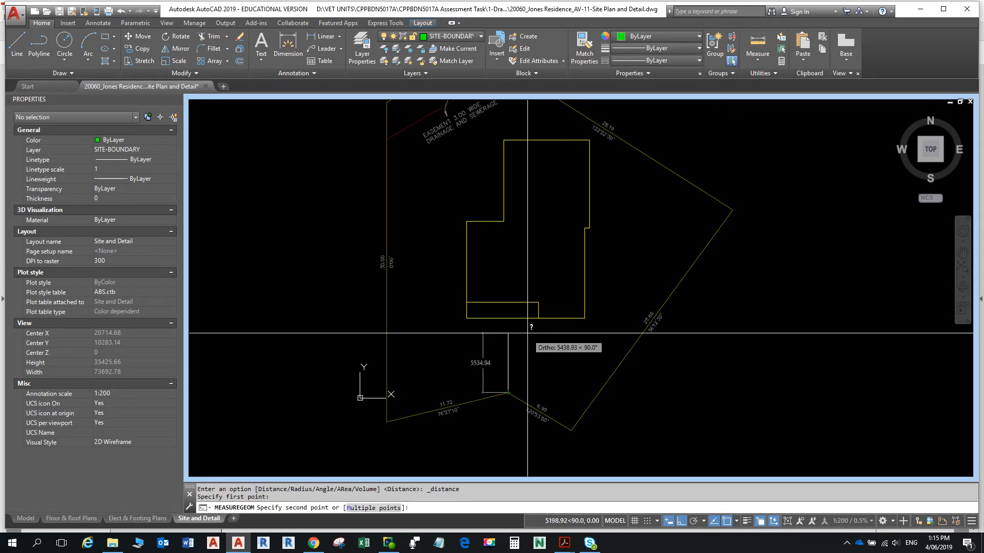
pyautogui.scroll(-1, 521, 322)
pyautogui.press('Escape')
pyautogui.press('Escape')
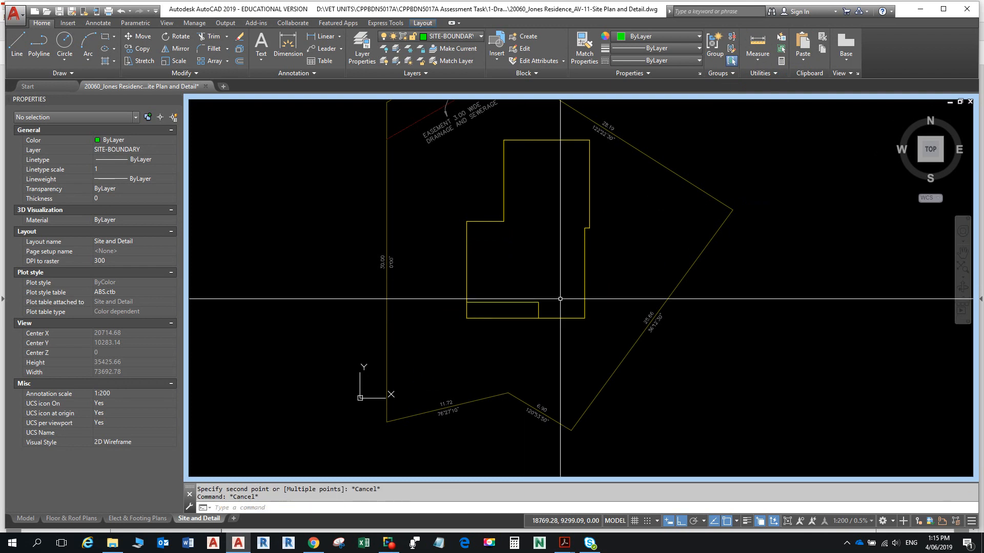
pyautogui.scroll(-3, 569, 288)
pyautogui.moveTo(569, 288); pyautogui.dragTo(526, 252, button='middle')
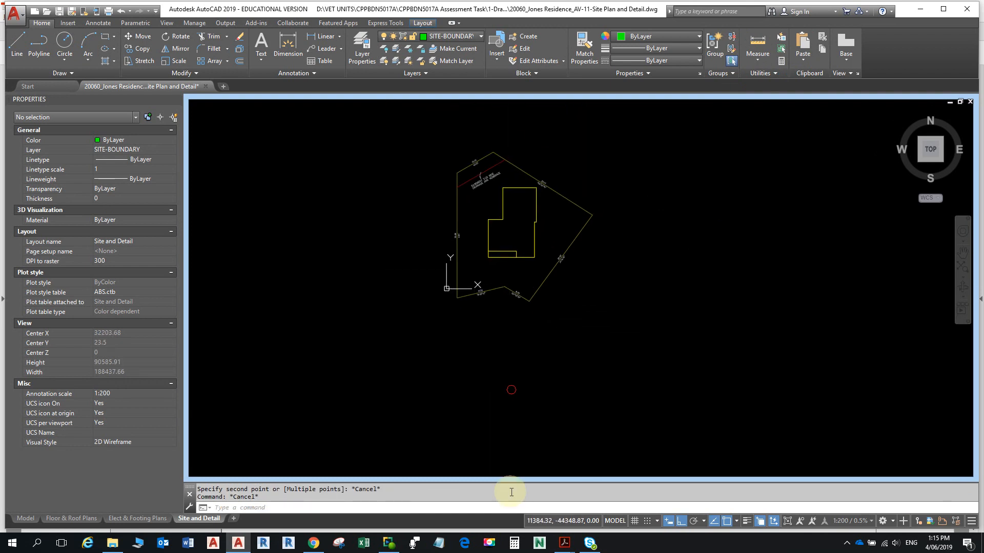
# - Read instruction 15 and the site plan in the Student Portfolio PDF, then return to AutoCAD
pyautogui.moveTo(564, 542)
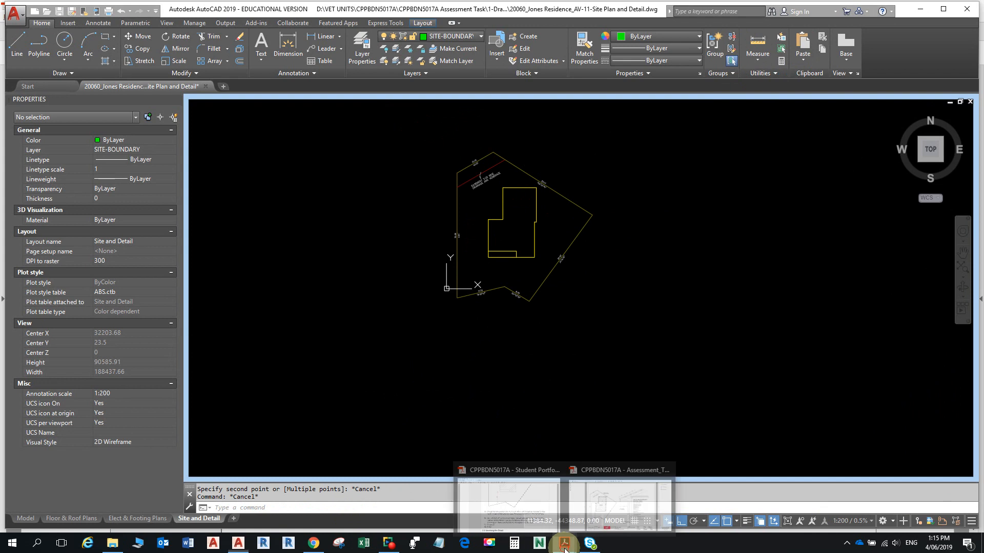
pyautogui.moveTo(639, 514)
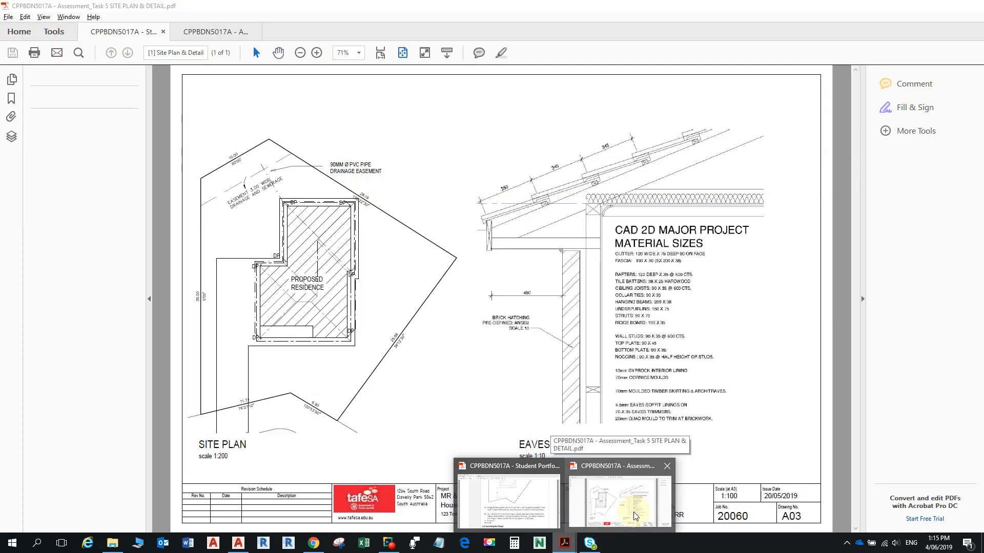
pyautogui.moveTo(501, 515)
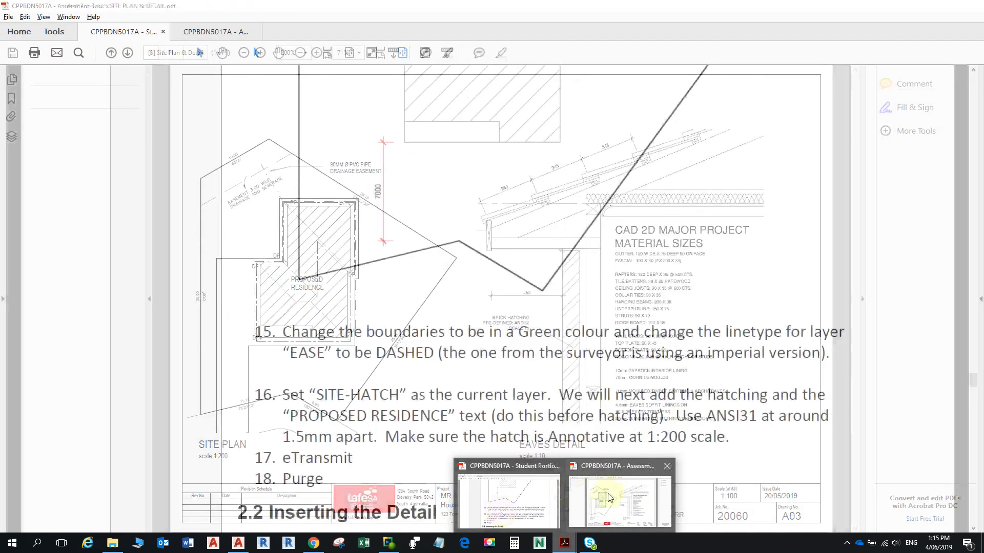
pyautogui.moveTo(615, 495)
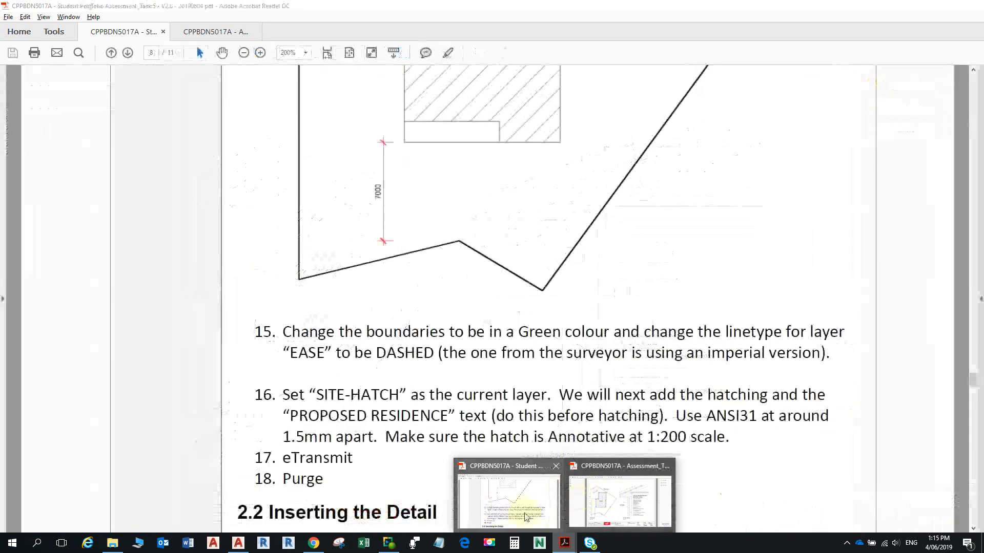
pyautogui.click(523, 512)
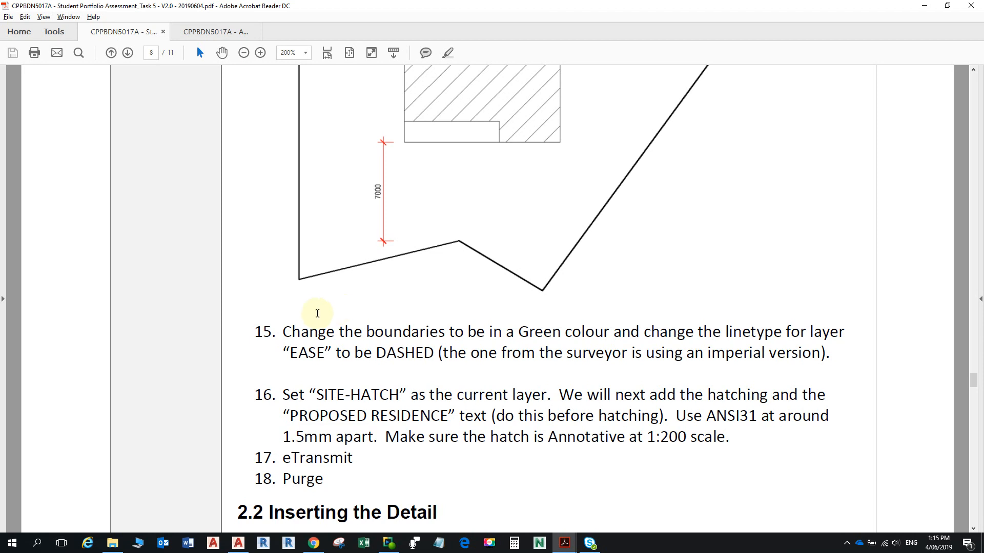
pyautogui.scroll(5, 413, 367)
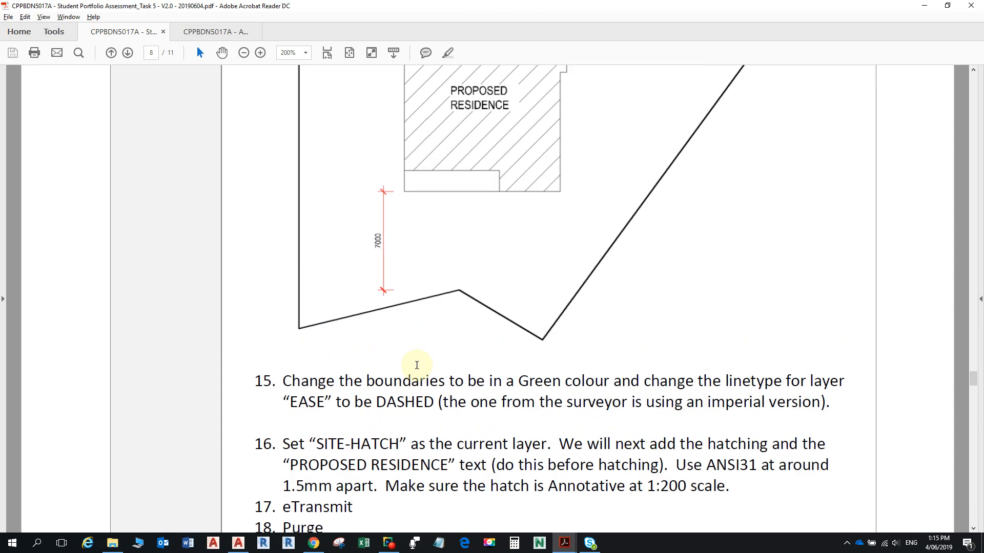
pyautogui.scroll(2, 434, 387)
pyautogui.scroll(-2, 407, 424)
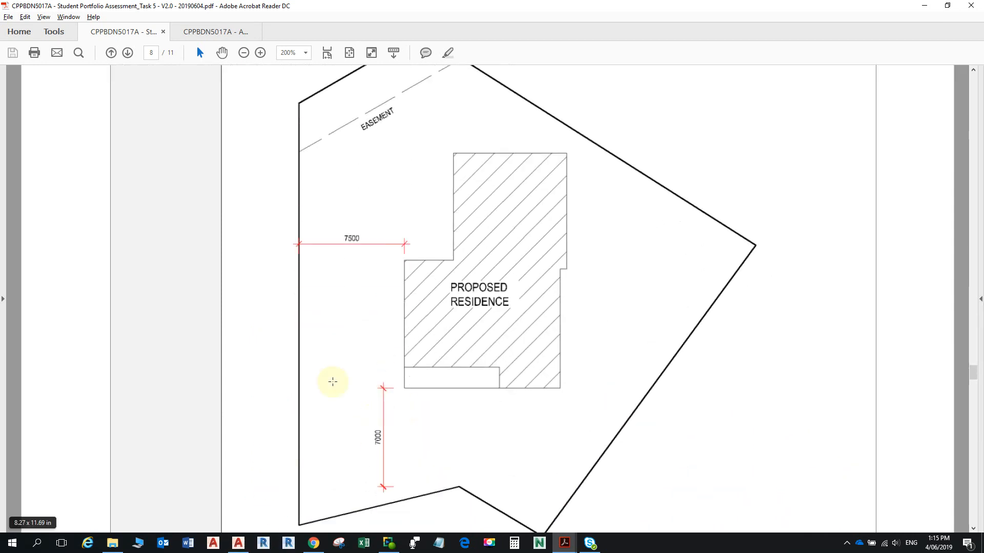
pyautogui.click(238, 543)
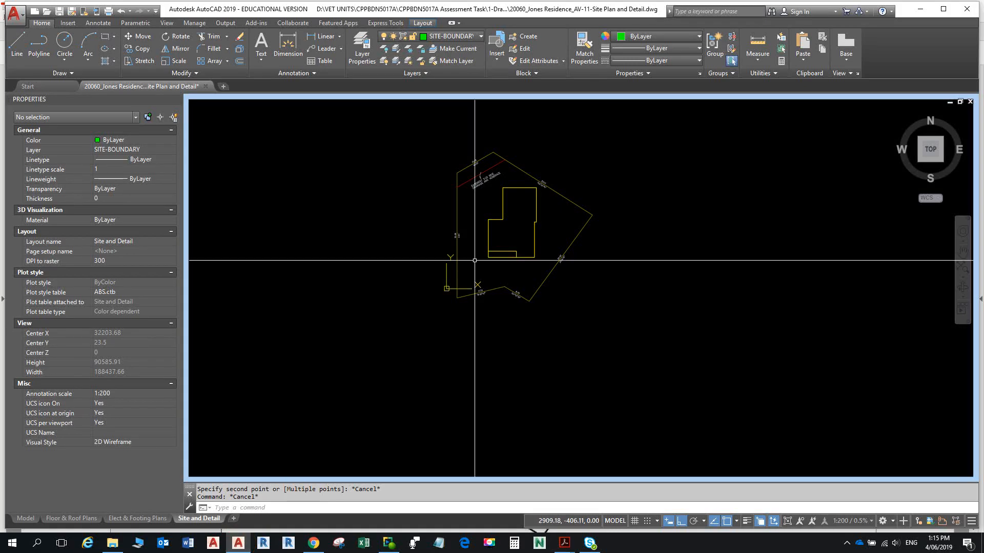
# - Zoom onto the easement area, inspect the surveyor xref (SITE-BOUNDARY, scale 1000), then deselect it
pyautogui.scroll(10, 469, 185)
pyautogui.scroll(-4, 500, 290)
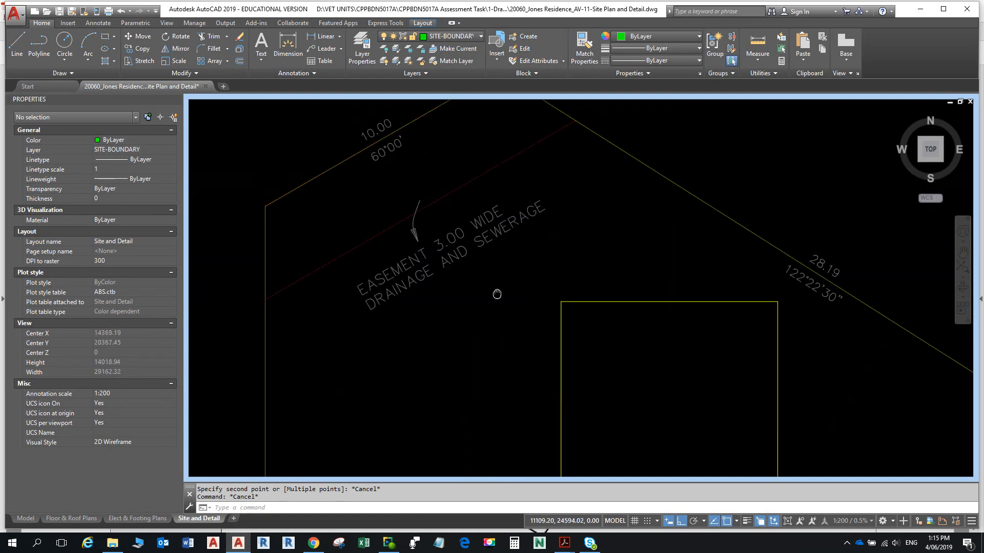
pyautogui.scroll(1, 494, 310)
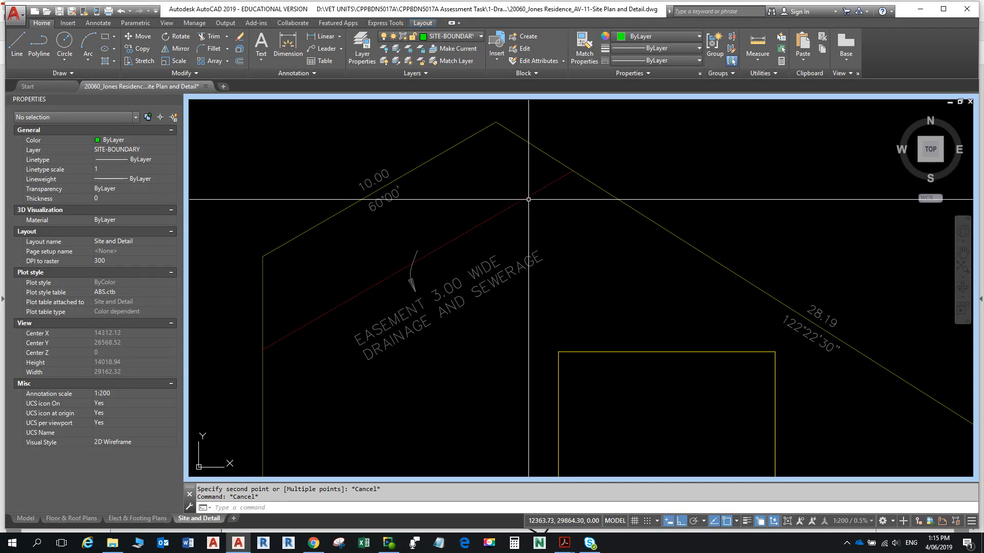
pyautogui.click(526, 196)
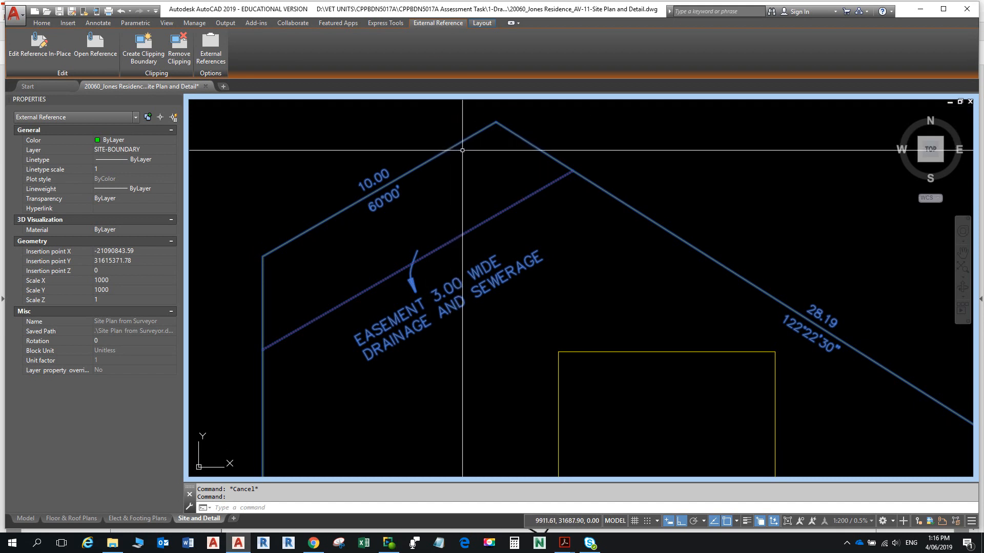
pyautogui.press('Escape')
# - Check in Layer Properties that Site Plan from Surveyor|EASE uses DASHED linetype
pyautogui.click(373, 63)
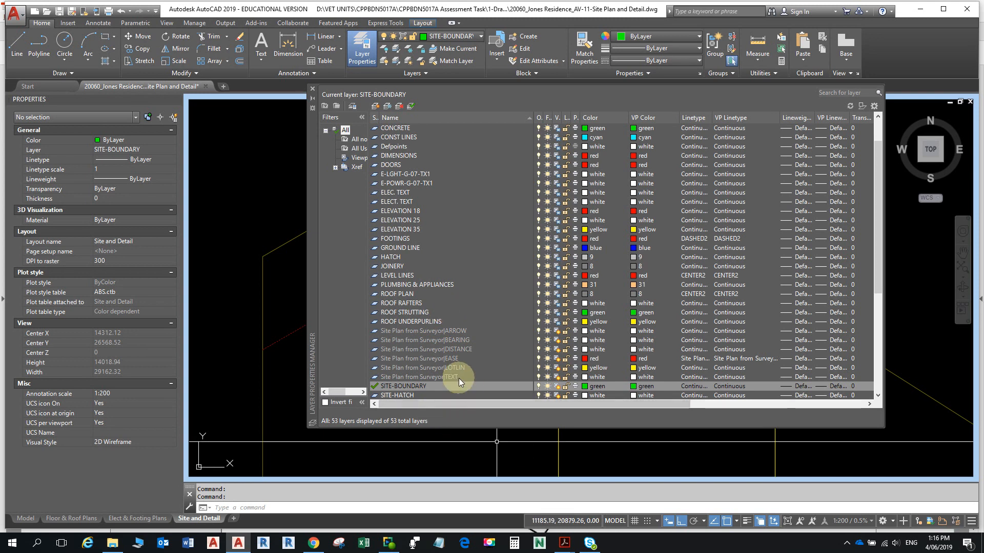
pyautogui.click(451, 361)
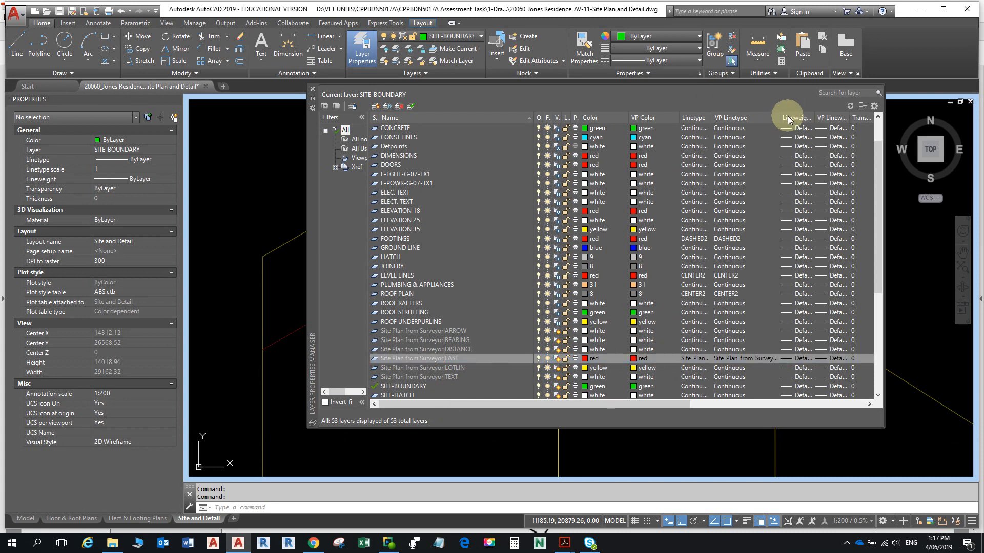
pyautogui.moveTo(777, 122); pyautogui.dragTo(808, 129)
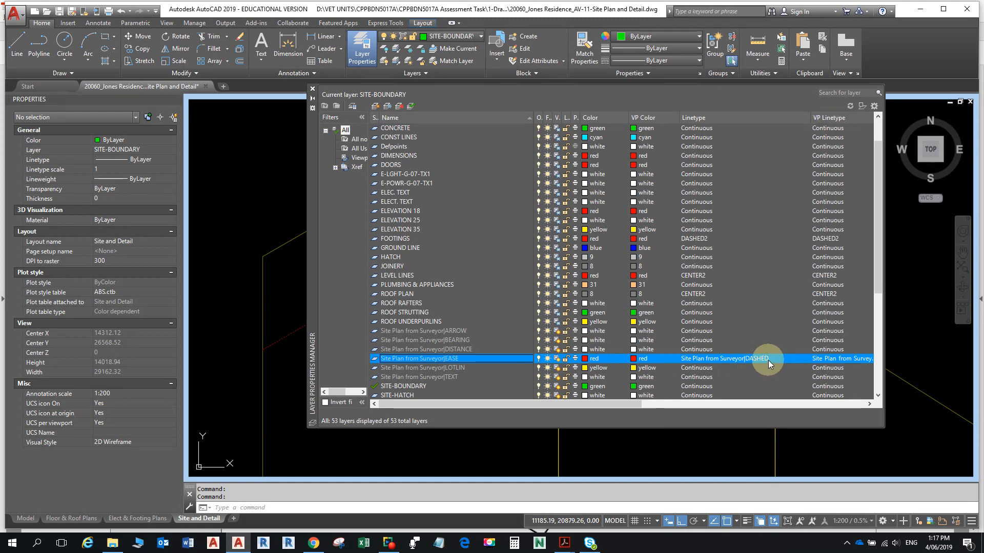
pyautogui.hotkey('alt', 'Tab')
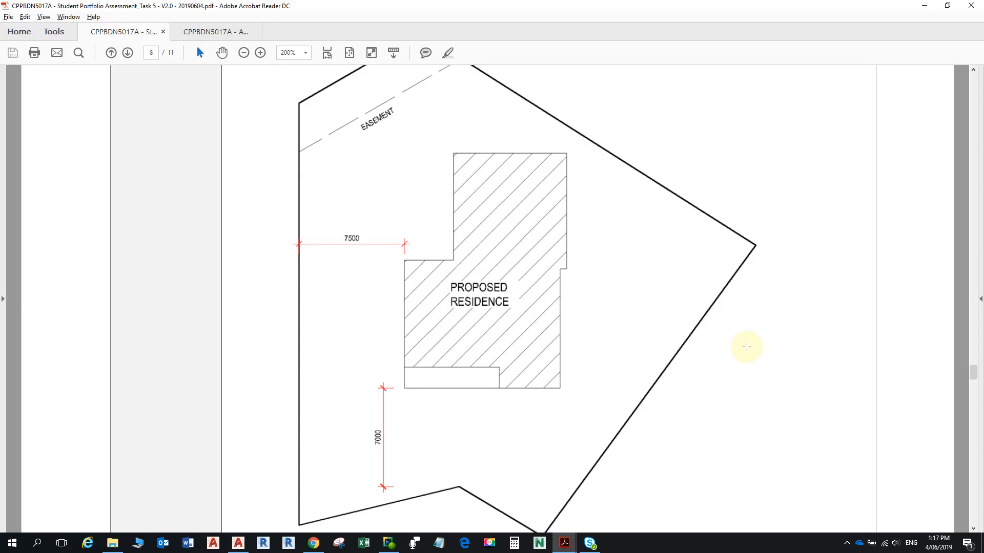
# - Review the finished Site Plan & Detail sheet and step 15 in the instructions PDF
pyautogui.scroll(3, 701, 322)
pyautogui.press('alt')
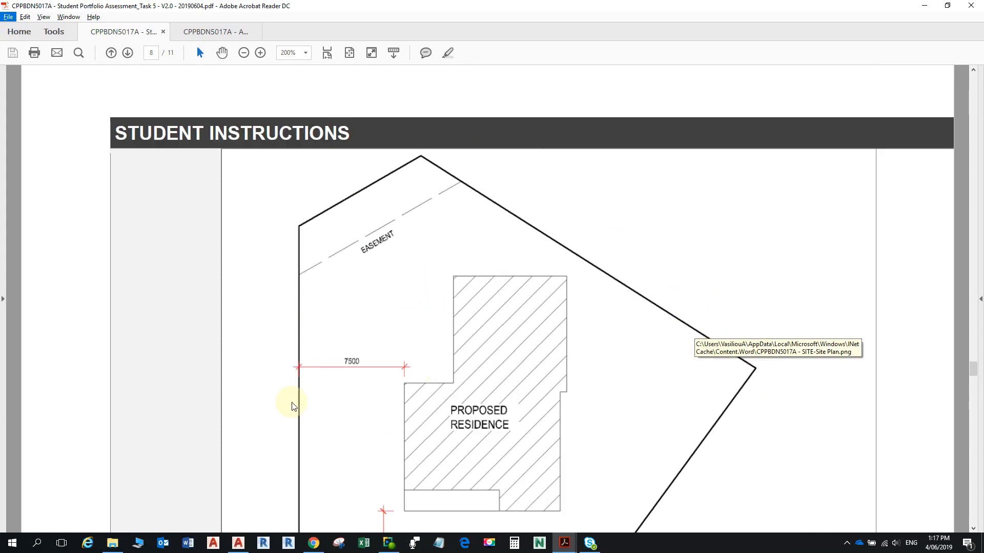
pyautogui.click(224, 32)
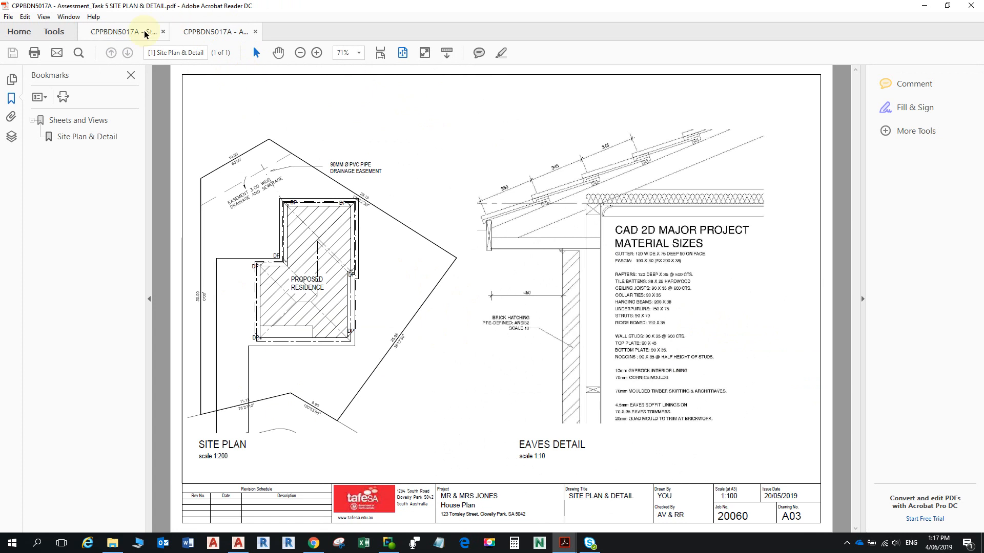
pyautogui.click(145, 31)
pyautogui.scroll(-3, 423, 334)
pyautogui.scroll(-1, 423, 333)
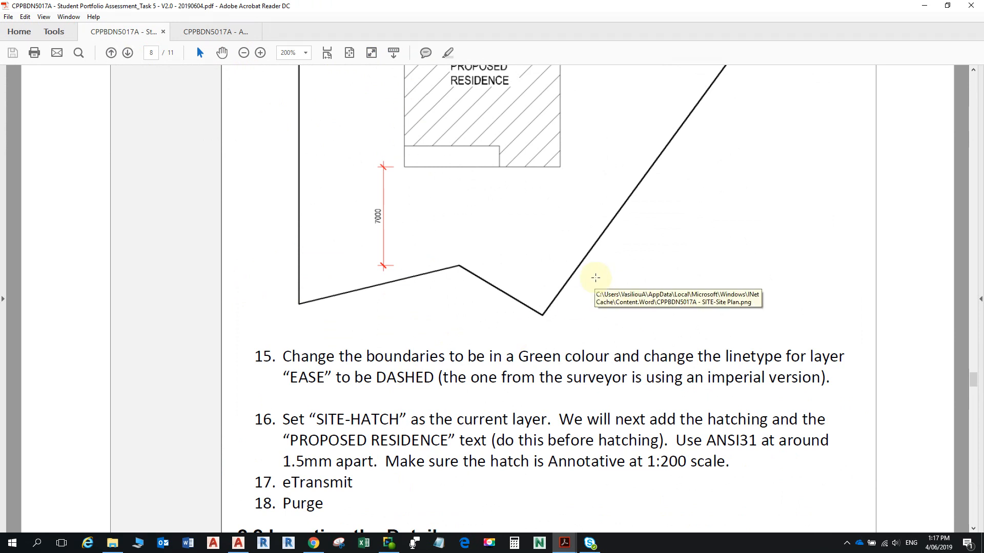
# - Compare AutoCAD's layer list against the PDF's site plan requirements
pyautogui.hotkey('alt', 'Tab')
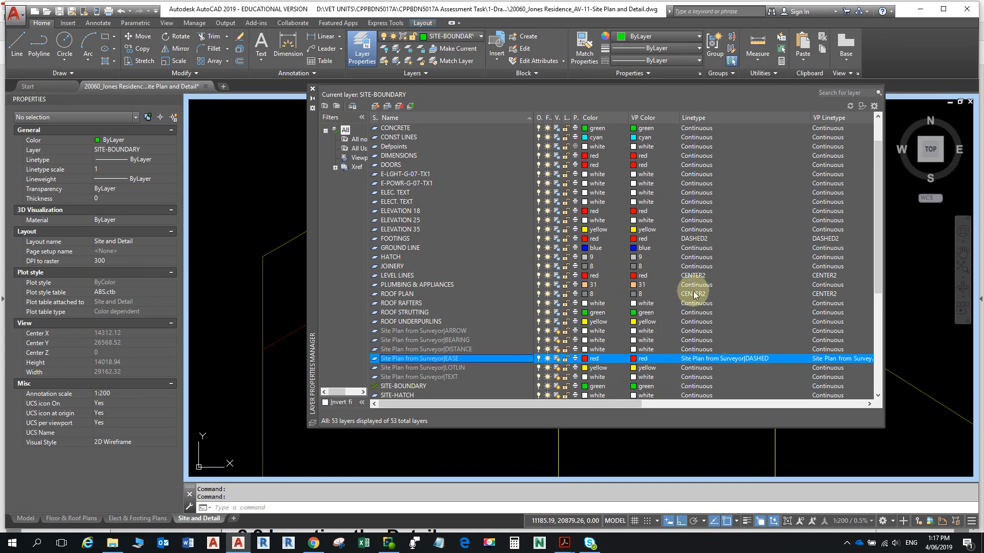
pyautogui.scroll(1, 701, 233)
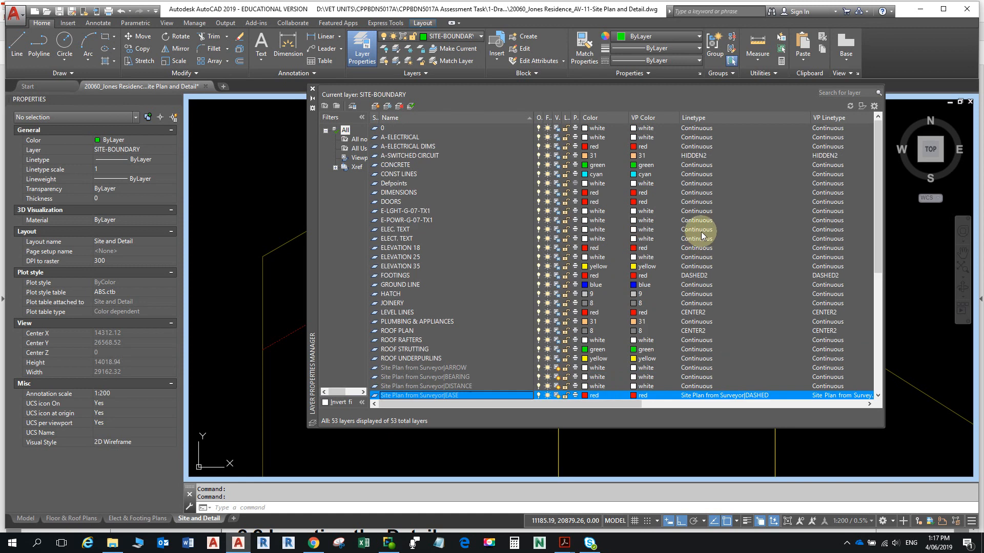
pyautogui.scroll(-7, 702, 226)
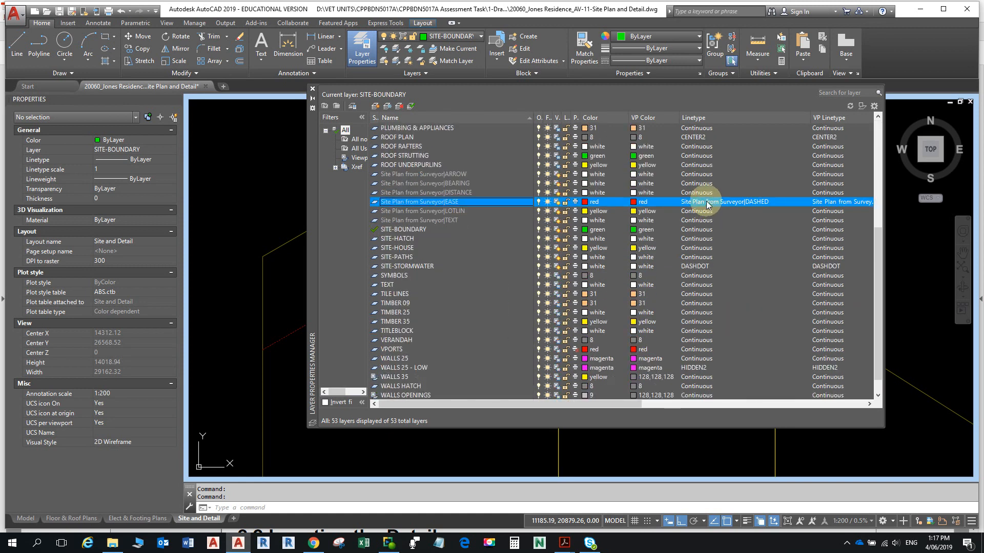
pyautogui.scroll(-1, 704, 201)
pyautogui.hotkey('alt', 'Tab')
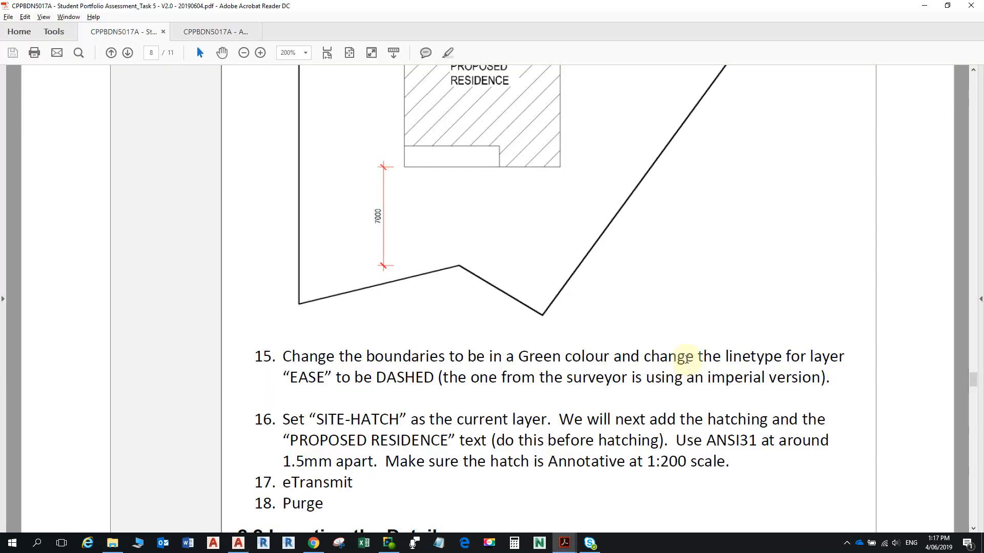
pyautogui.scroll(5, 543, 308)
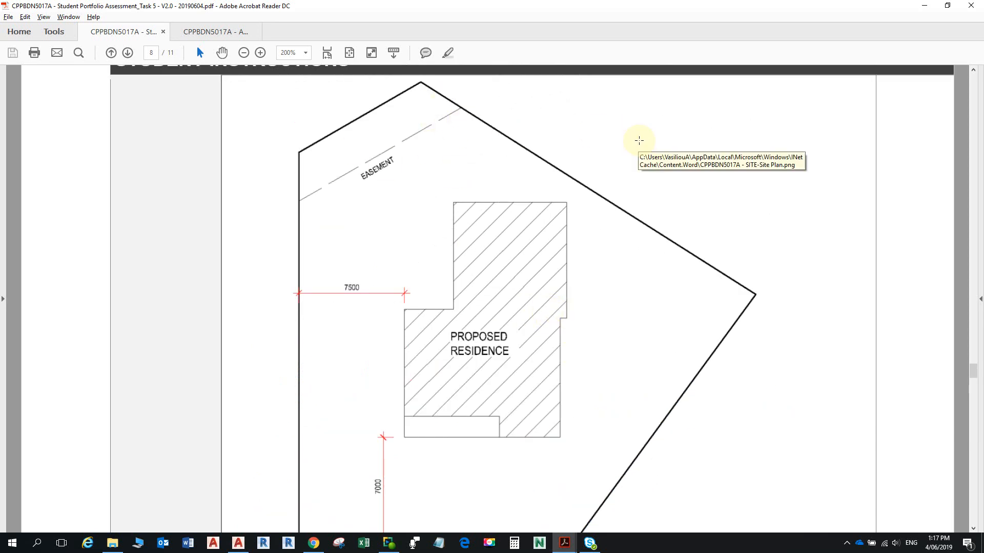
pyautogui.hotkey('alt', 'Tab')
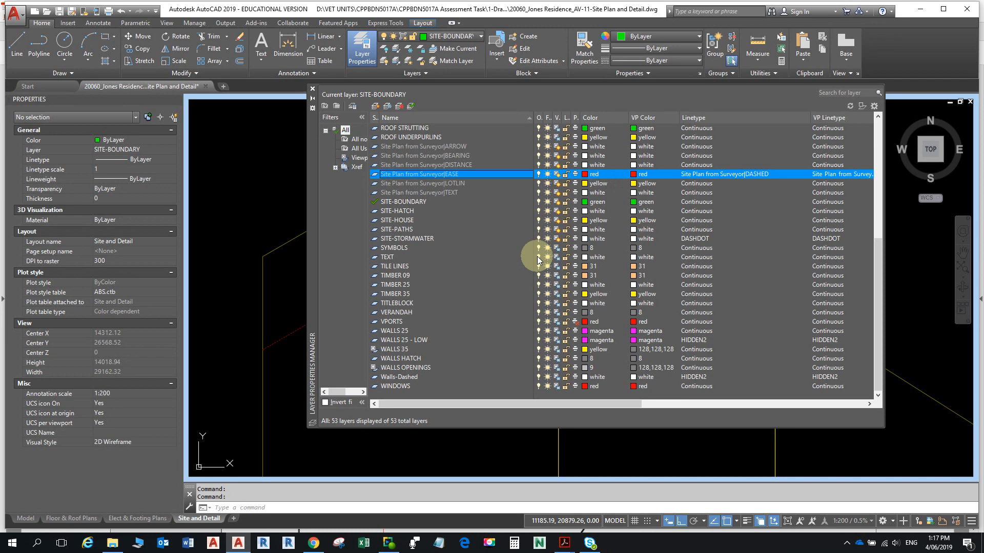
# - Check the instructions PDF once more and finish back in AutoCAD's layer manager
pyautogui.hotkey('alt', 'Tab')
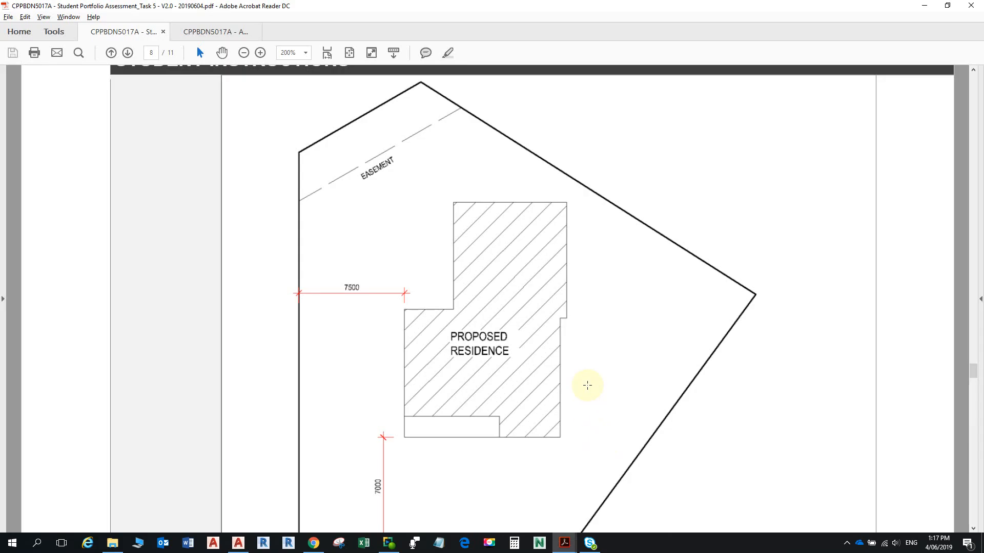
pyautogui.hotkey('alt', 'Tab')
pyautogui.hotkey('alt', 'Tab')
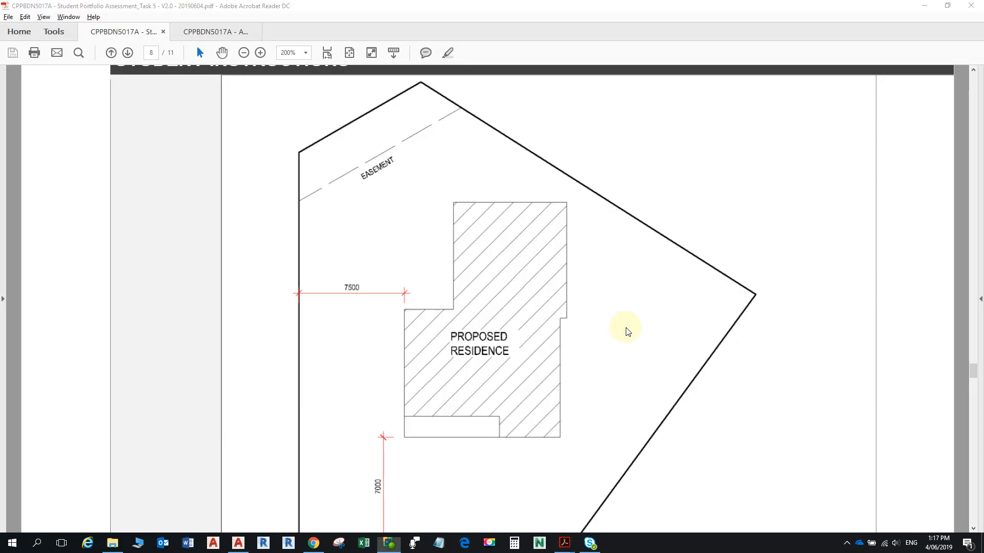
pyautogui.hotkey('alt', 'Tab')
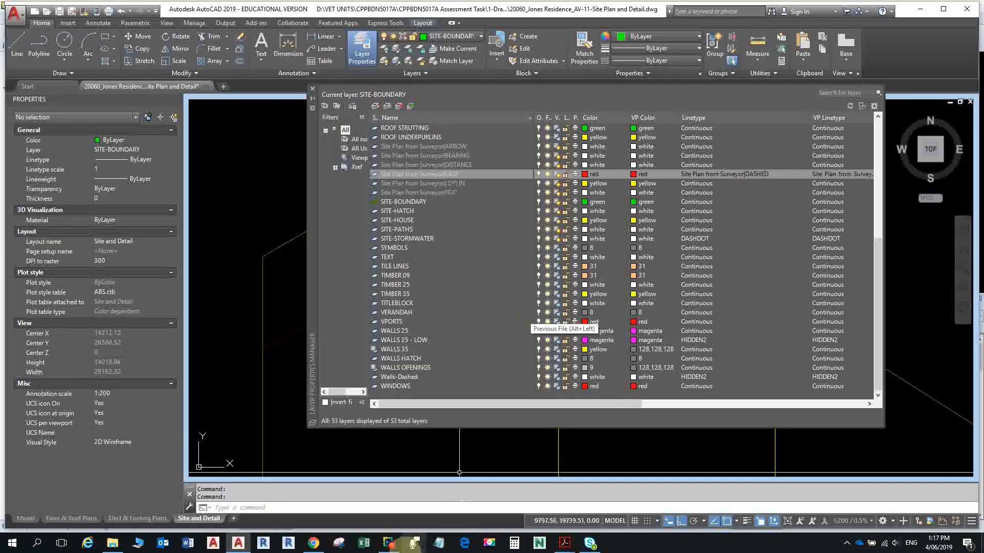
pyautogui.moveTo(564, 543)
pyautogui.click(507, 512)
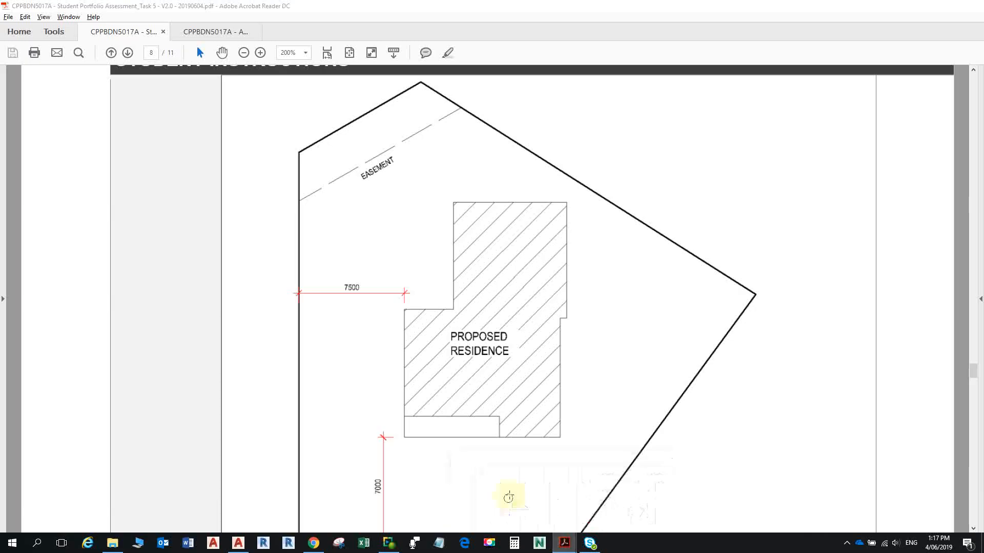
pyautogui.scroll(-4, 563, 385)
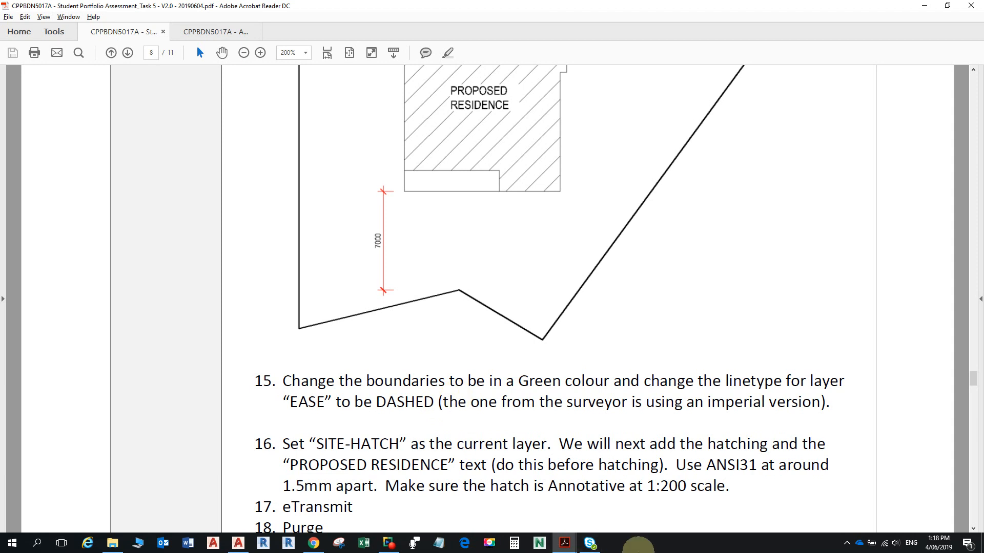
pyautogui.hotkey('alt', 'Tab')
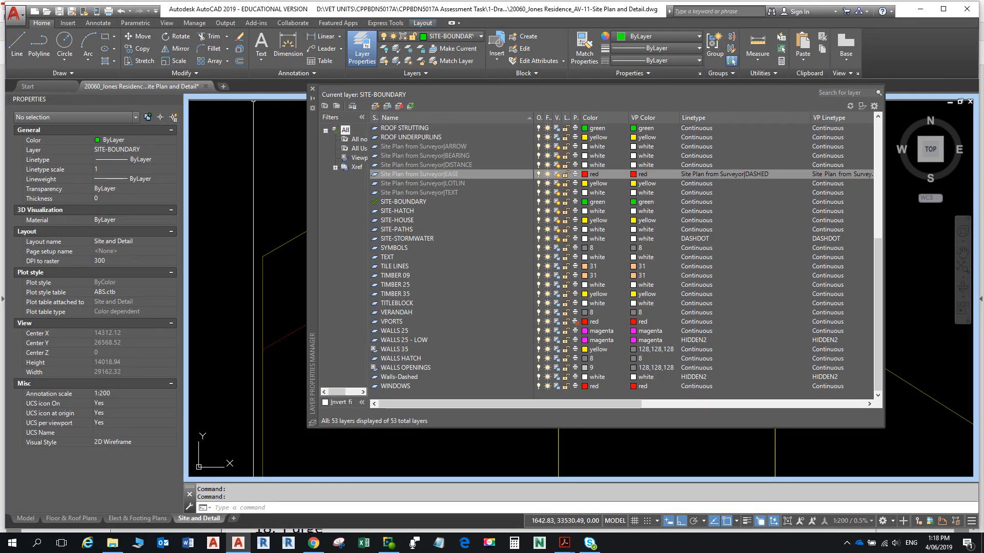
# - Close the Layer Properties Manager and cancel any pending command
pyautogui.click(312, 89)
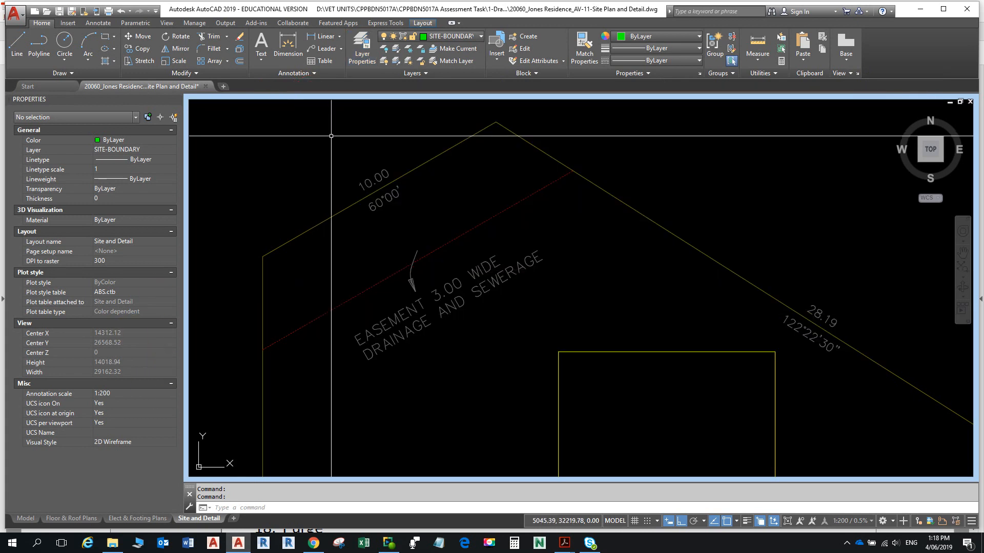
pyautogui.press('Escape')
pyautogui.press('Escape')
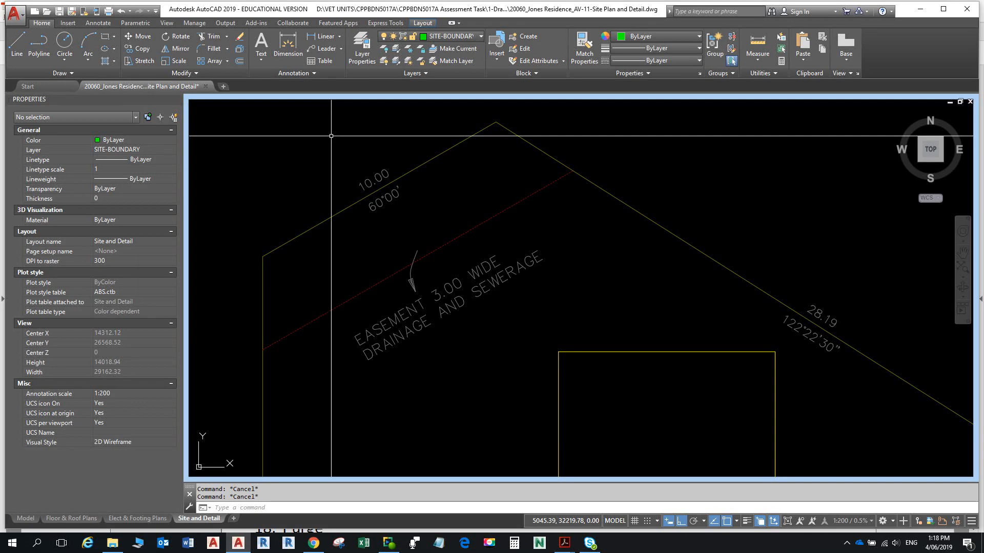
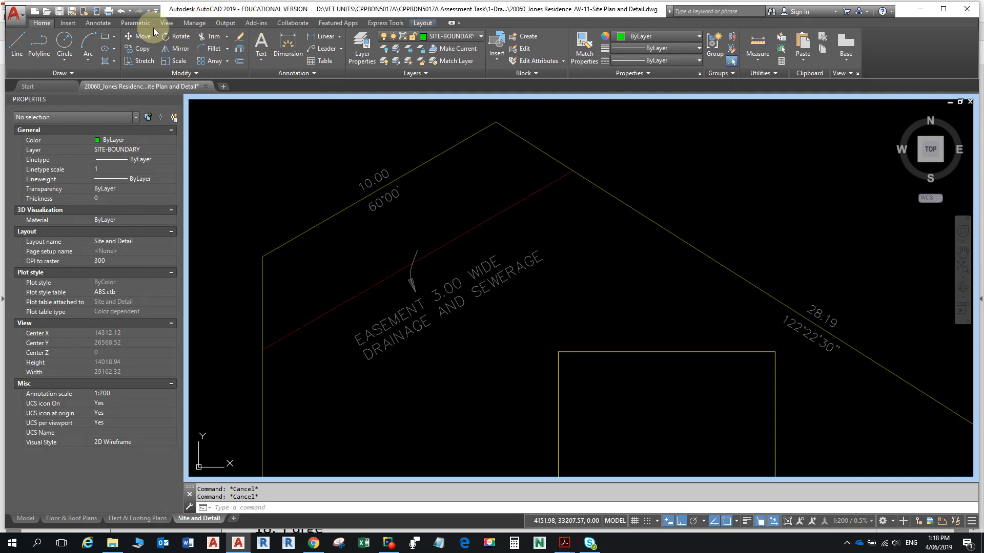
# - Open the External References palette and review the Site Plan from Surveyor and Tafe Logo details
pyautogui.click(68, 24)
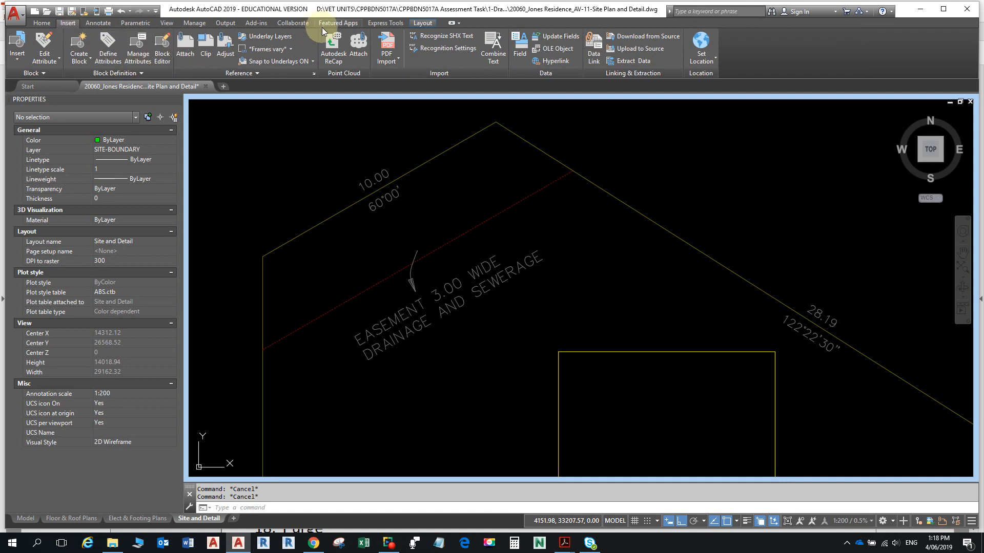
pyautogui.click(315, 73)
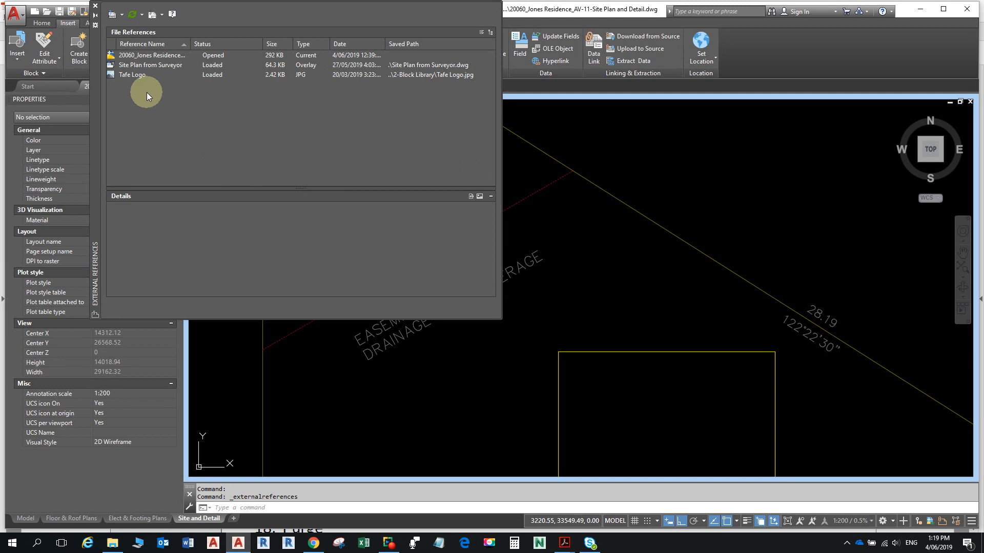
pyautogui.click(134, 65)
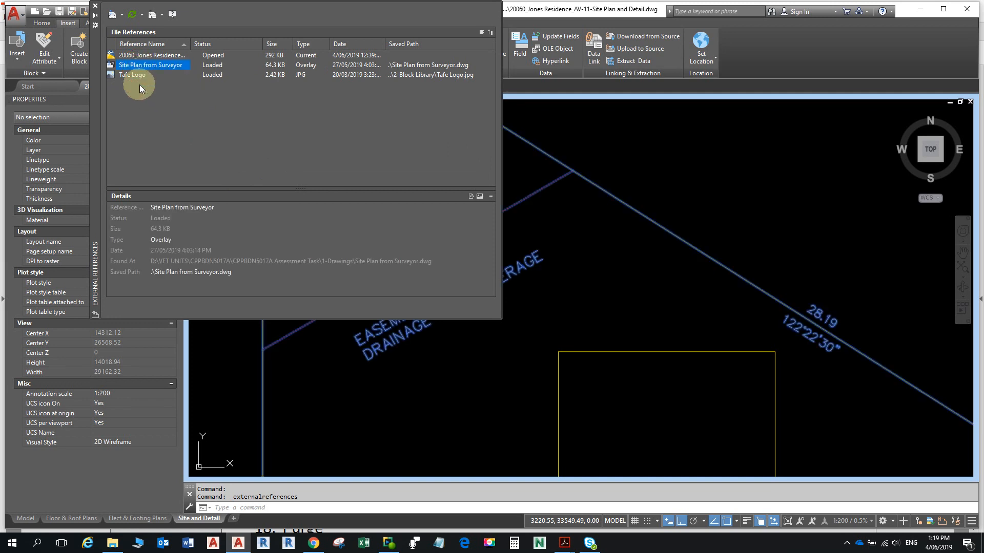
pyautogui.click(135, 75)
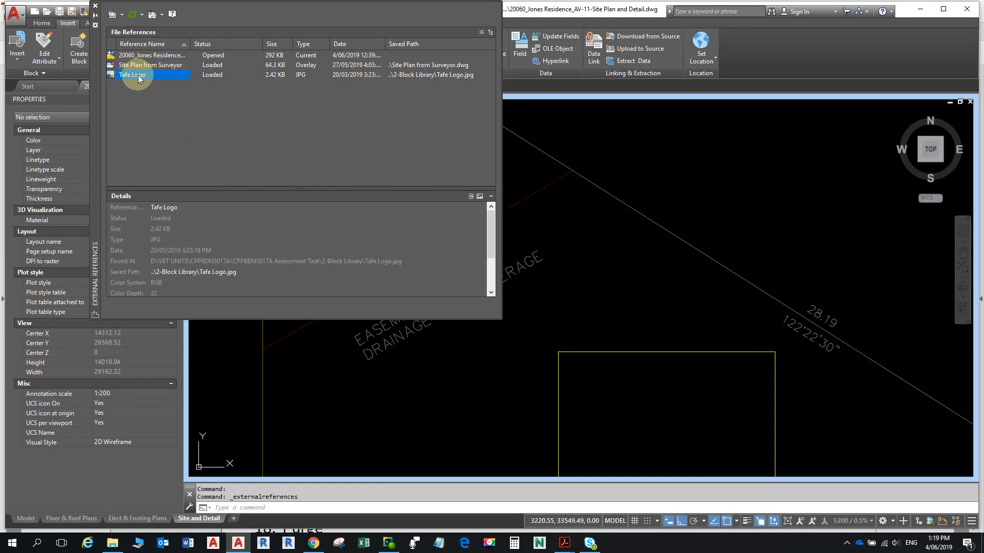
pyautogui.moveTo(142, 75)
pyautogui.click(161, 66)
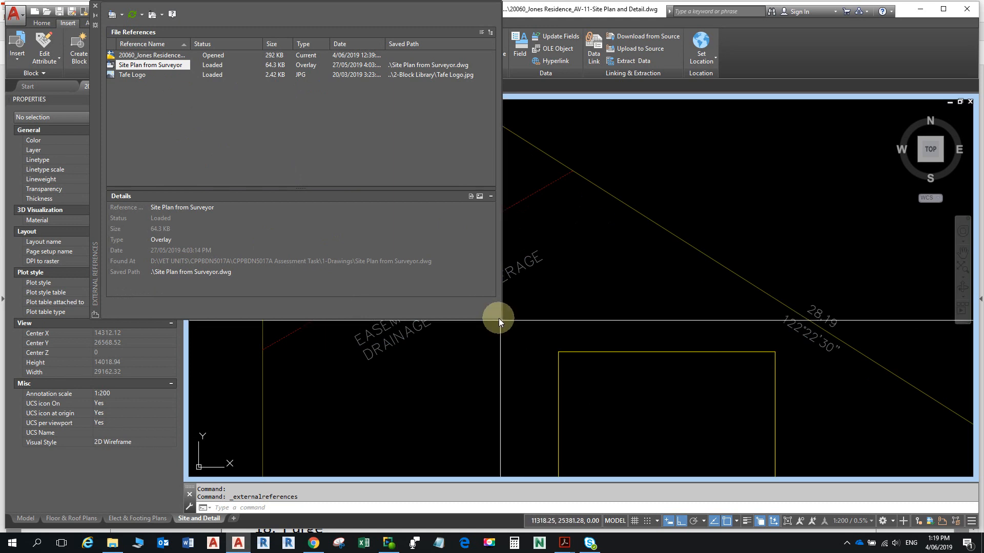
# - Resize the External References palette so its details are easier to read
pyautogui.moveTo(500, 318)
pyautogui.mouseDown()
pyautogui.moveTo(265, 299)
pyautogui.moveTo(250, 317)
pyautogui.mouseUp()
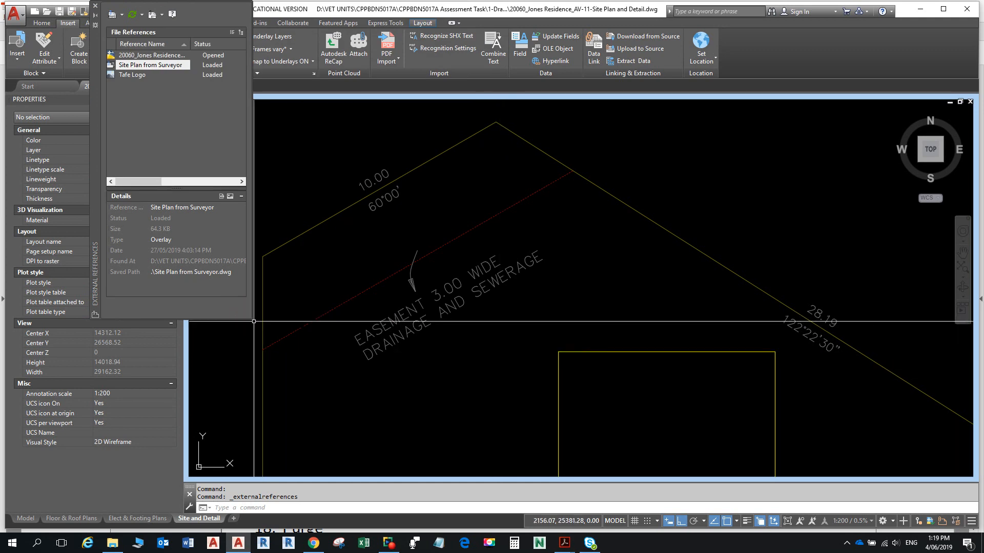
pyautogui.moveTo(250, 319); pyautogui.dragTo(478, 349)
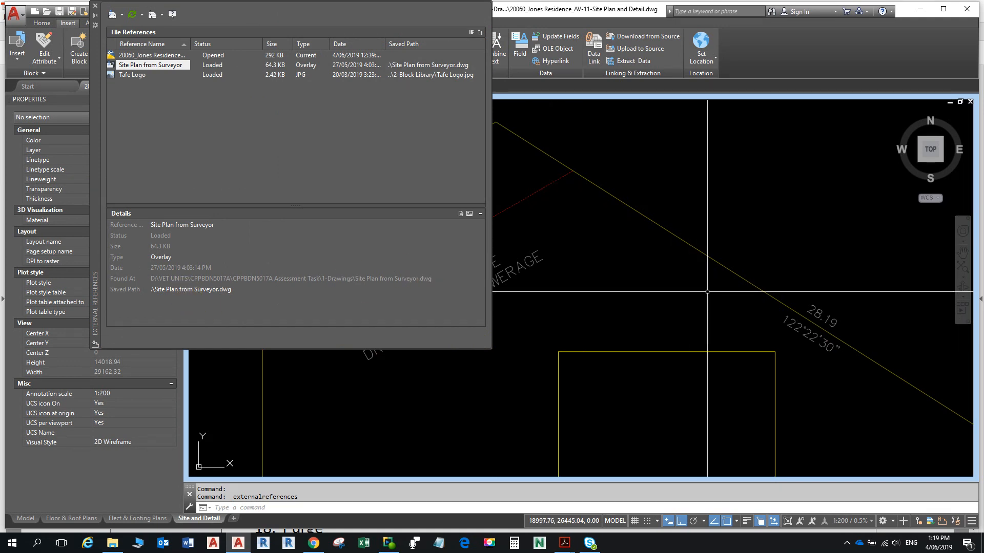
pyautogui.click(680, 301)
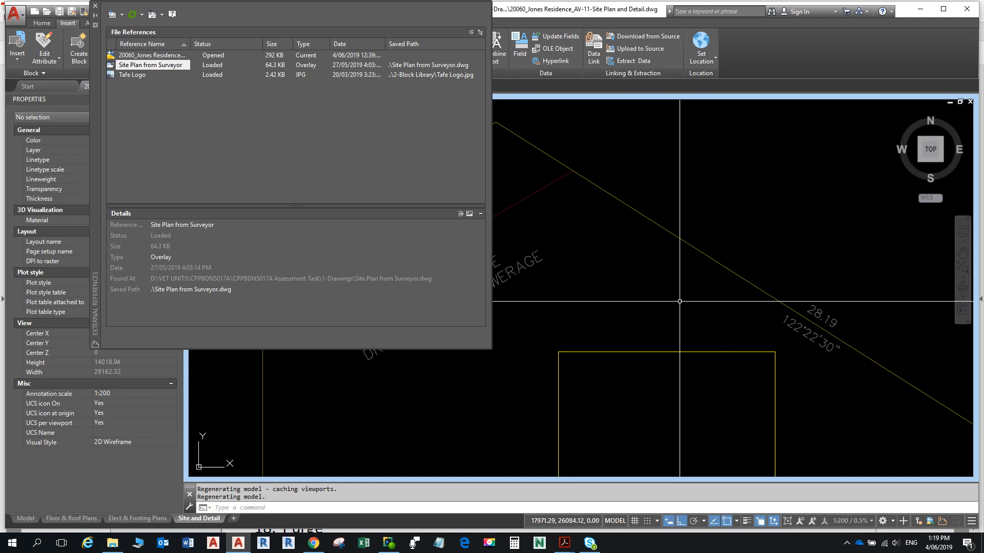
pyautogui.click(324, 313)
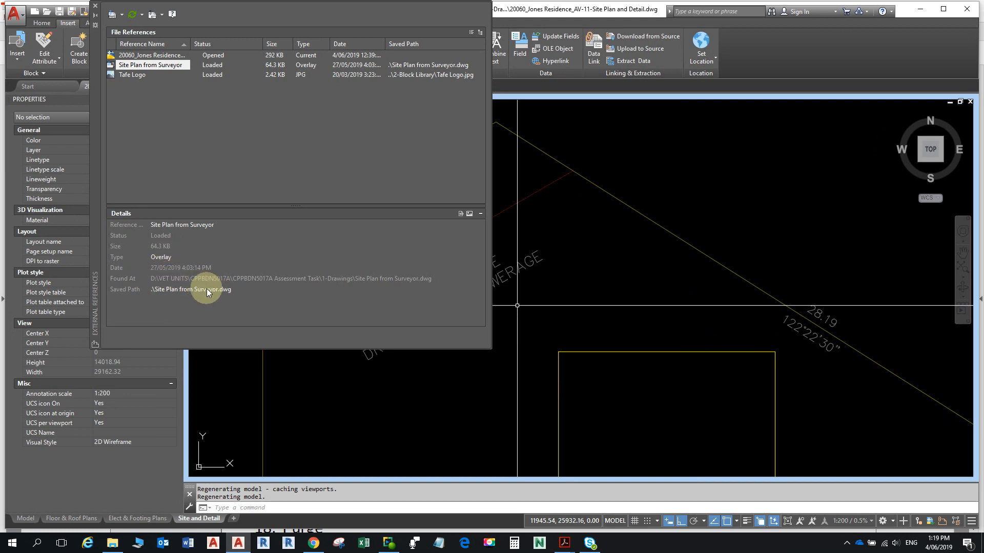
# - Keep Site Plan from Surveyor's reference type as Overlay and start editing its saved path
pyautogui.click(193, 256)
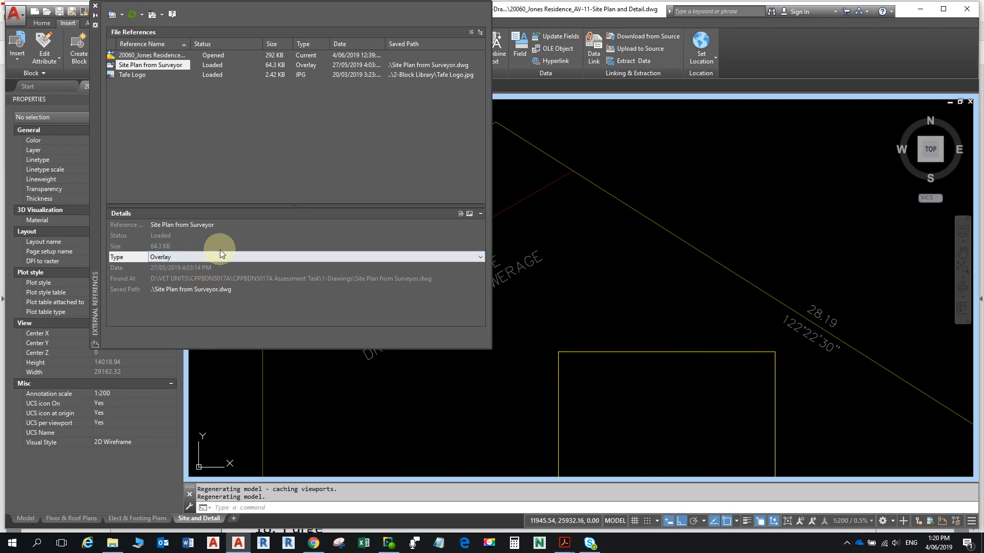
pyautogui.click(482, 255)
pyautogui.click(482, 255)
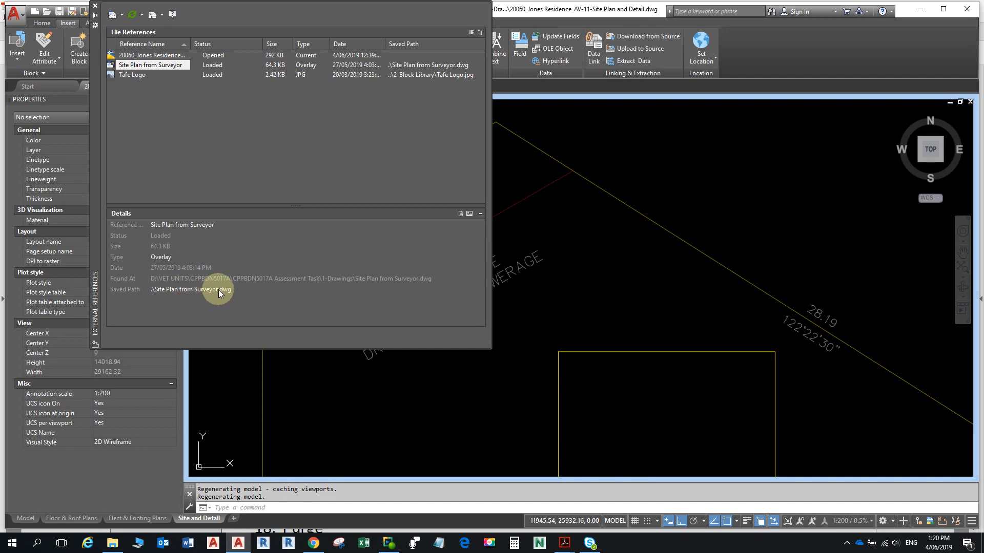
pyautogui.click(130, 287)
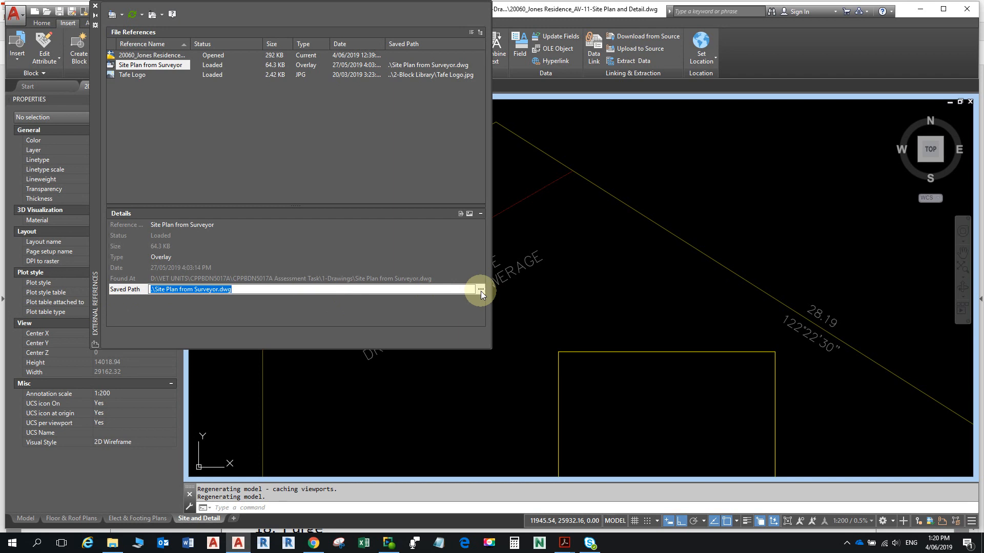
pyautogui.click(243, 287)
pyautogui.click(242, 289)
pyautogui.click(482, 290)
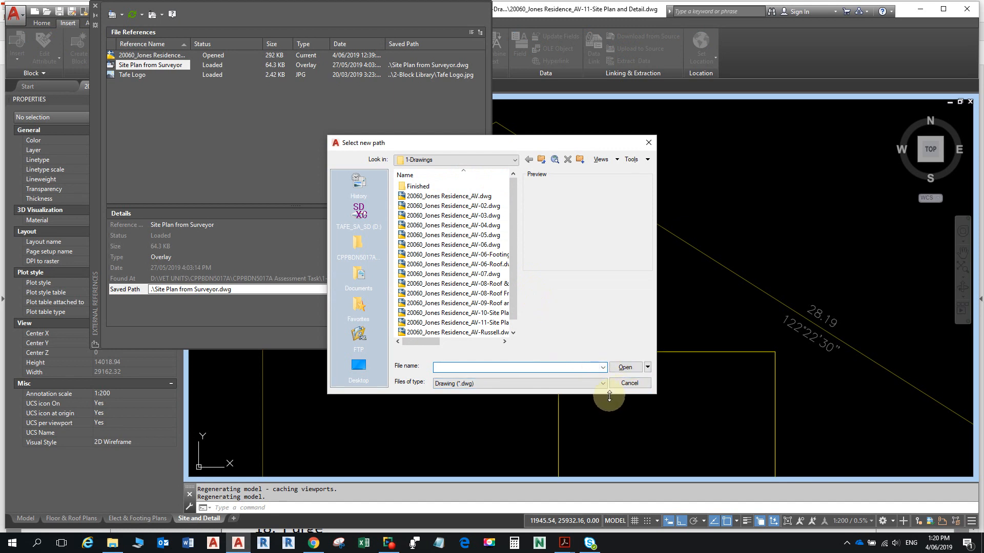
pyautogui.press('Escape')
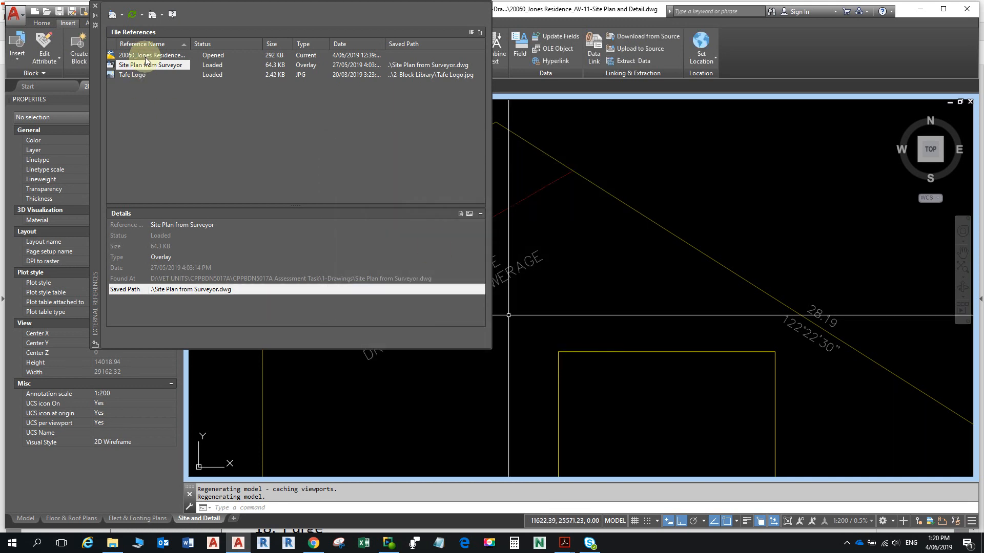
# - Close External References, select the surveyor xref and open Site Plan from Surveyor.dwg in its own tab
pyautogui.click(96, 8)
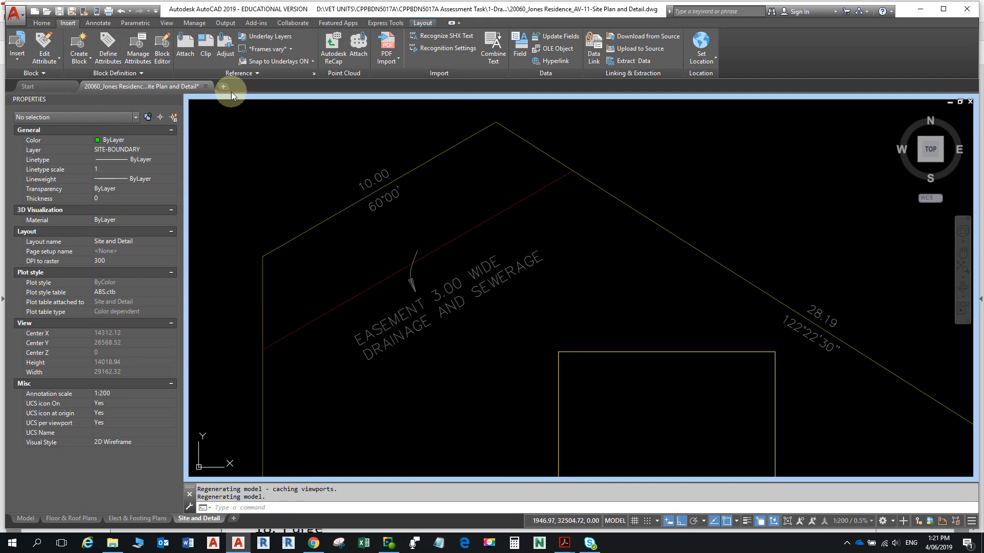
pyautogui.click(440, 154)
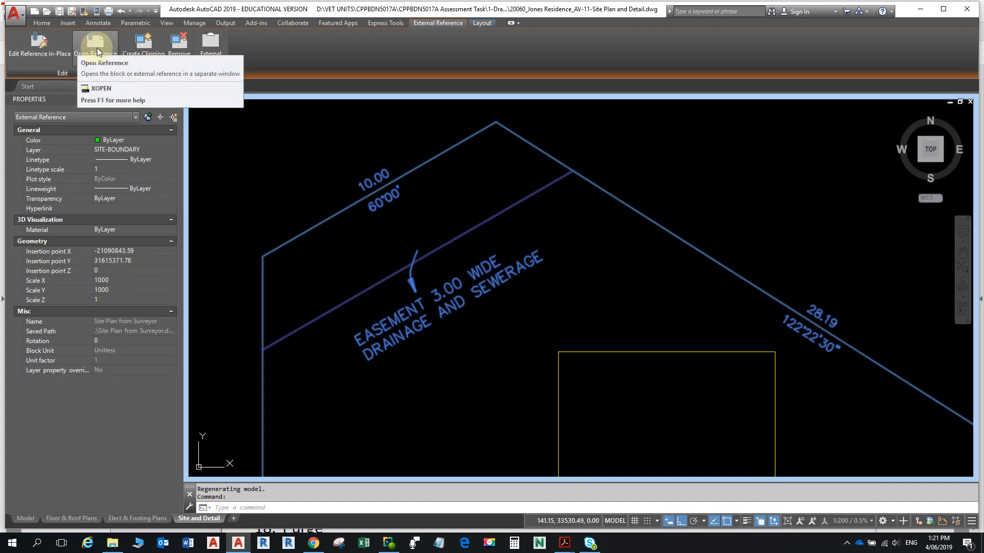
pyautogui.click(96, 47)
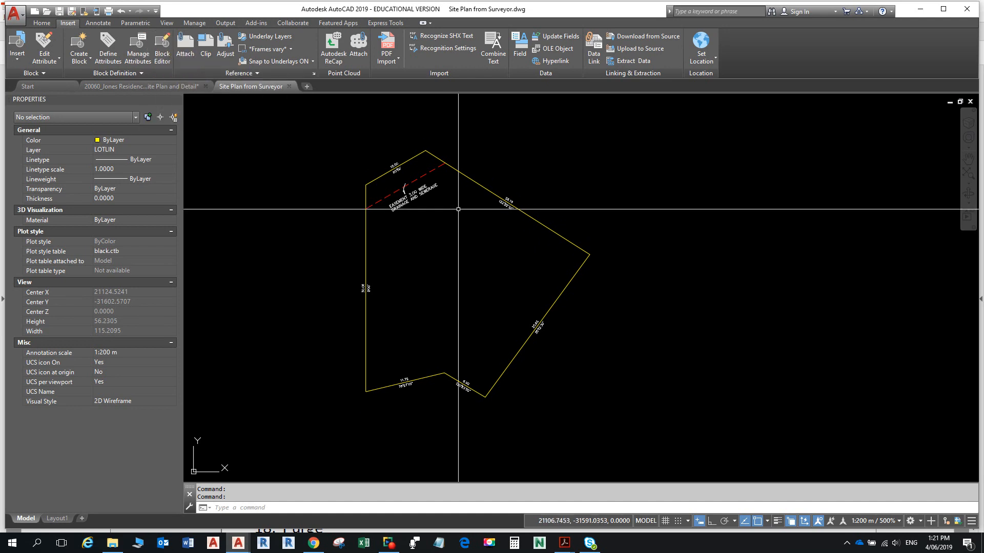
# - Check the red dashed easement line, then open Layer Properties for Site Plan from Surveyor.dwg
pyautogui.click(441, 165)
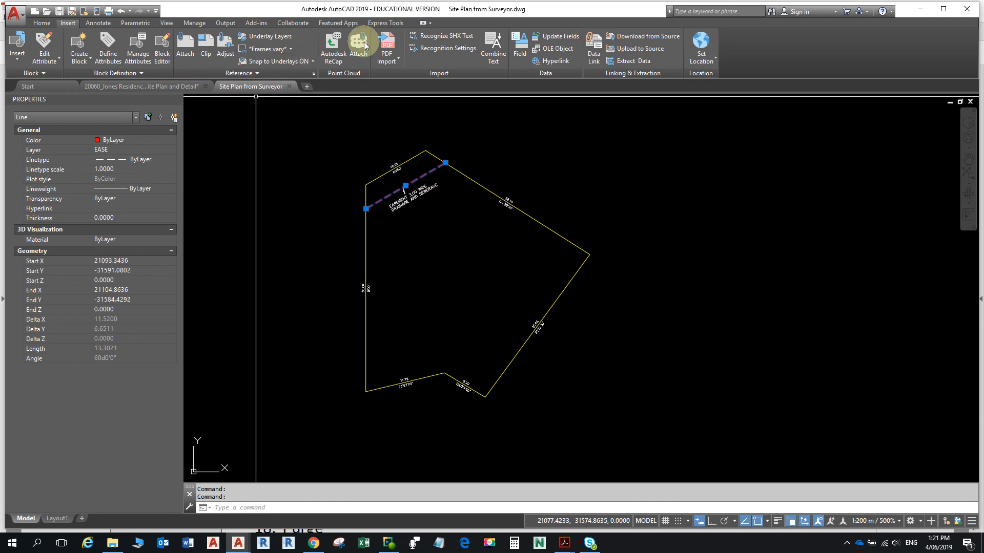
pyautogui.click(38, 23)
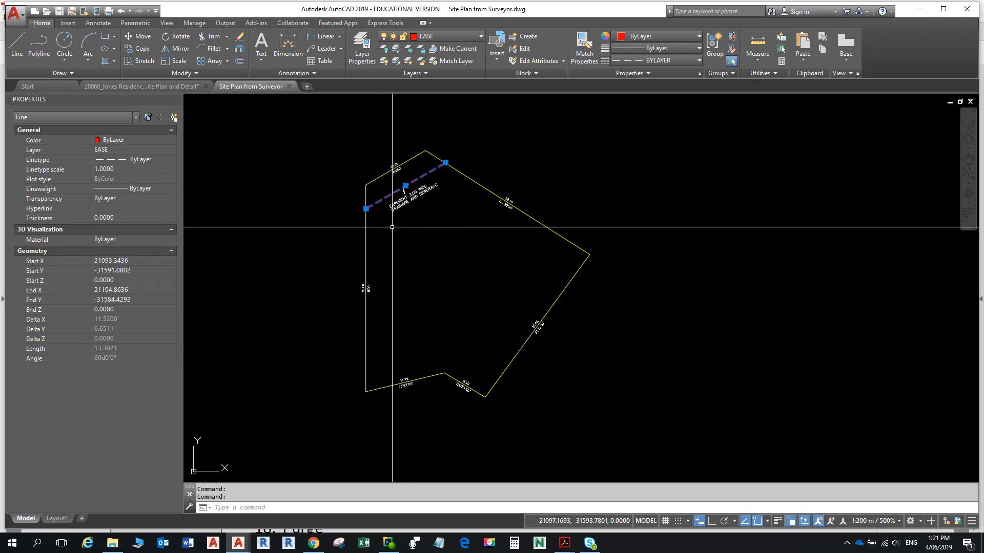
pyautogui.press('Escape')
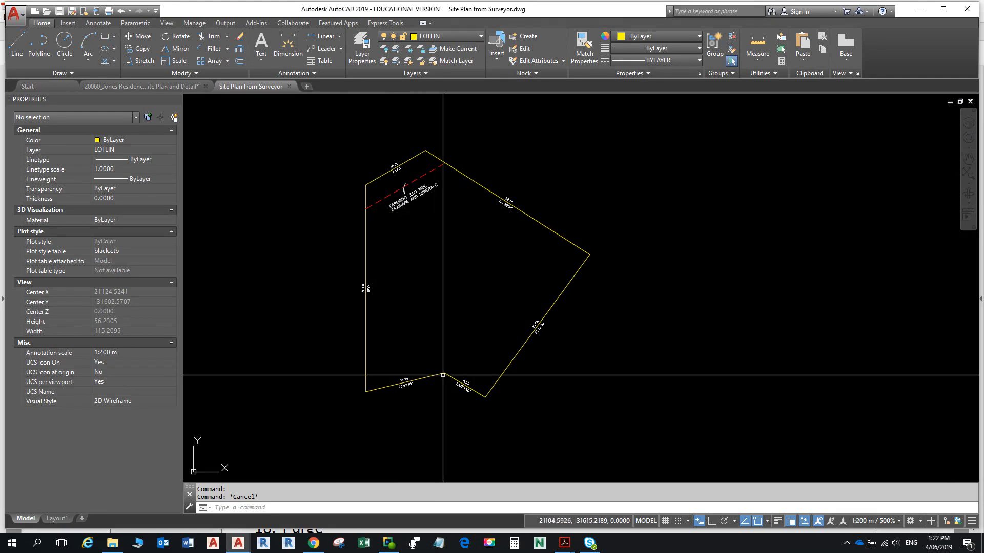
pyautogui.click(366, 41)
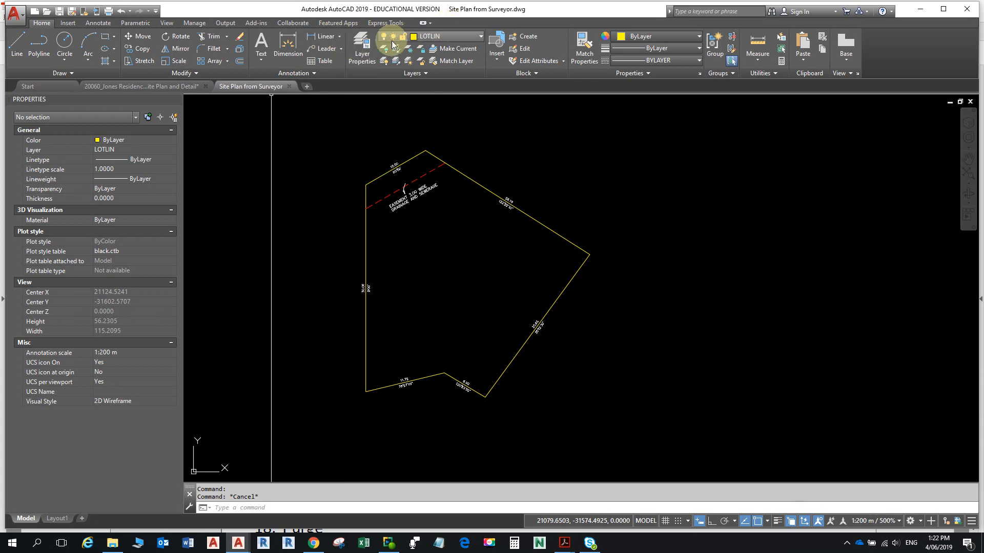
pyautogui.click(364, 44)
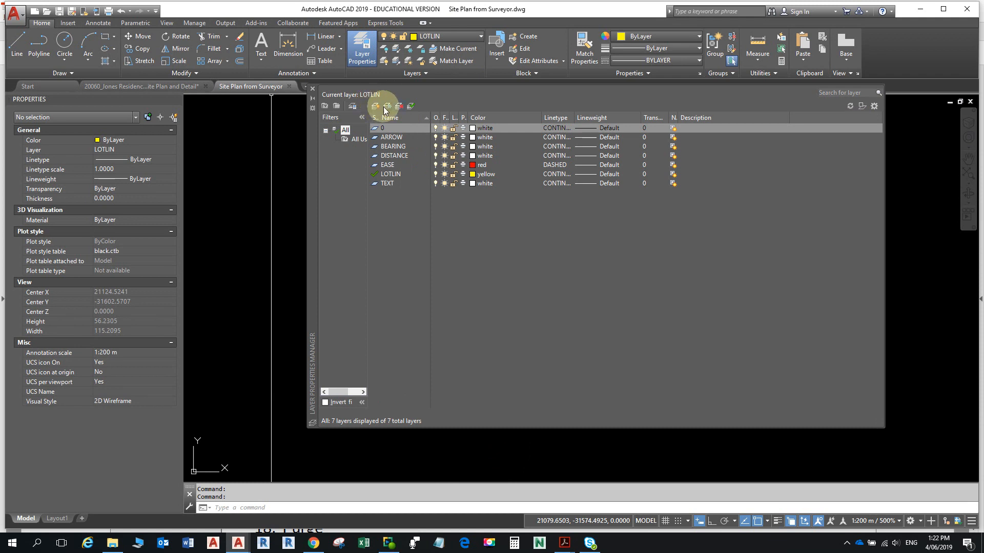
# - Set TEXT as the current layer and draw a three-sided line outline near the lot's left side
pyautogui.doubleClick(392, 183)
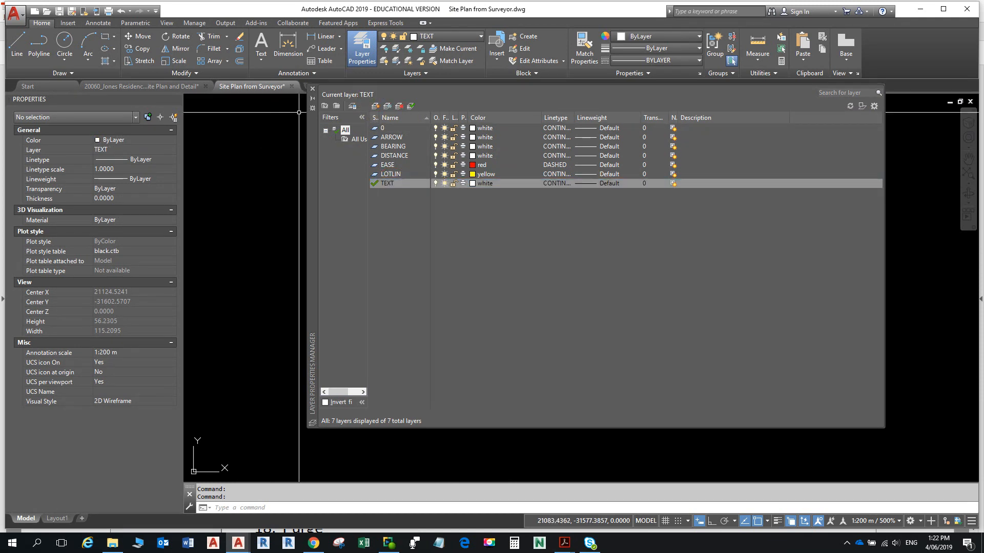
pyautogui.click(312, 88)
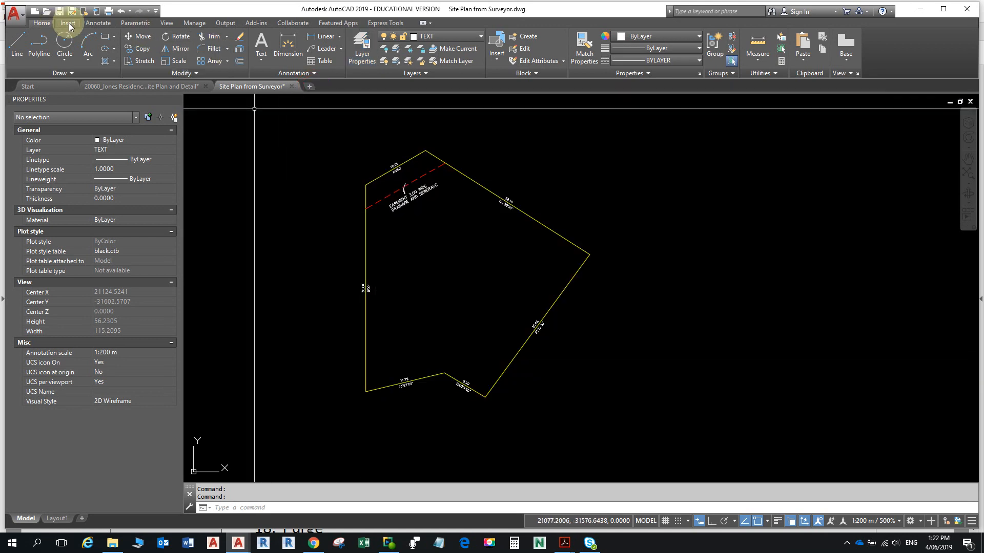
pyautogui.click(15, 44)
pyautogui.click(379, 399)
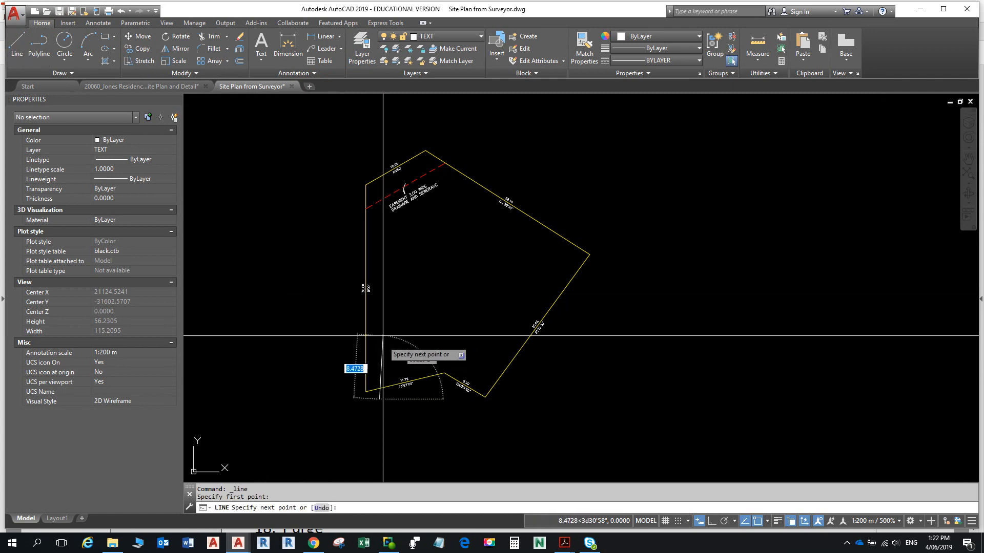
pyautogui.click(384, 286)
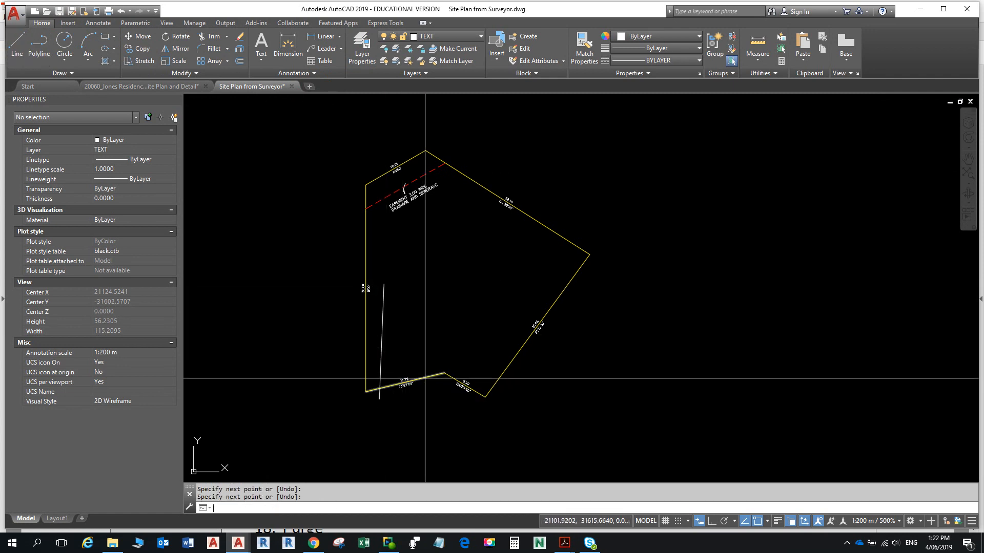
pyautogui.press('Return')
pyautogui.press('Return')
pyautogui.click(410, 282)
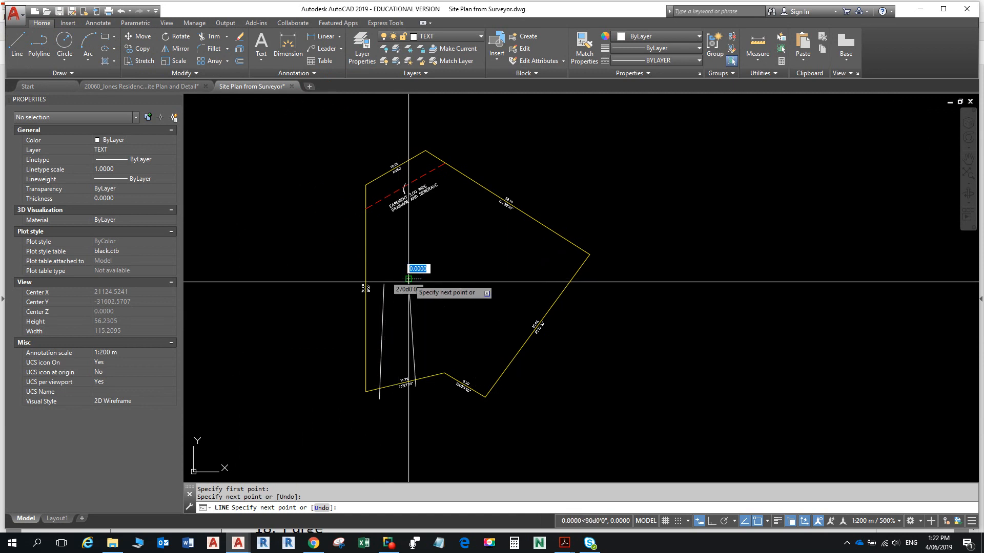
pyautogui.click(384, 282)
pyautogui.press('Return')
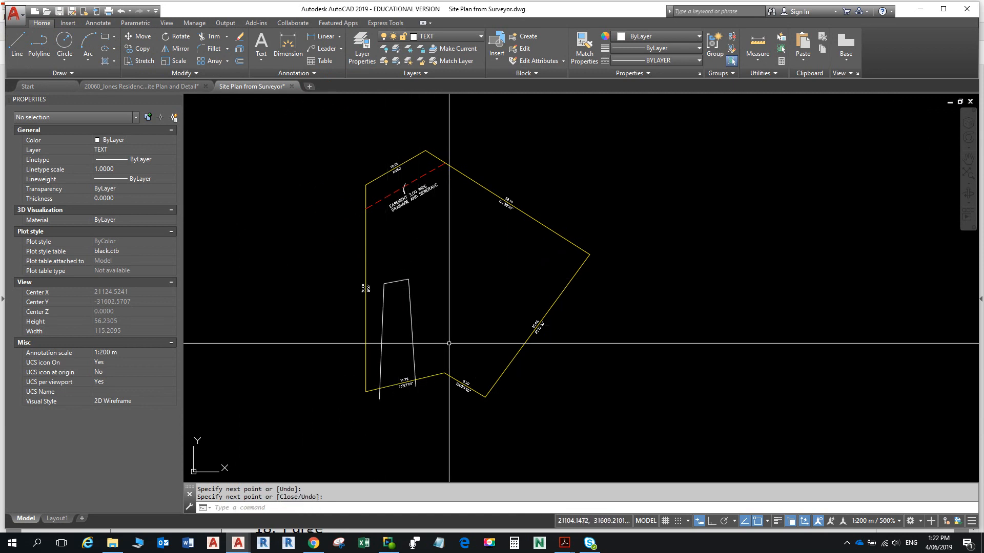
pyautogui.press('Escape')
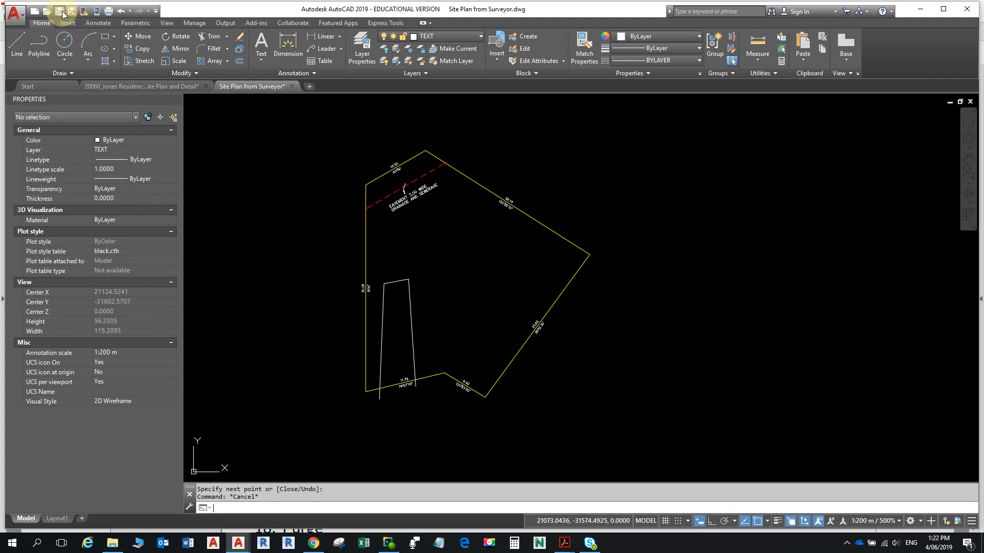
# - Save and close Site Plan from Surveyor, then close Jones Residence, saving its changes
pyautogui.hotkey('ctrl', 's')
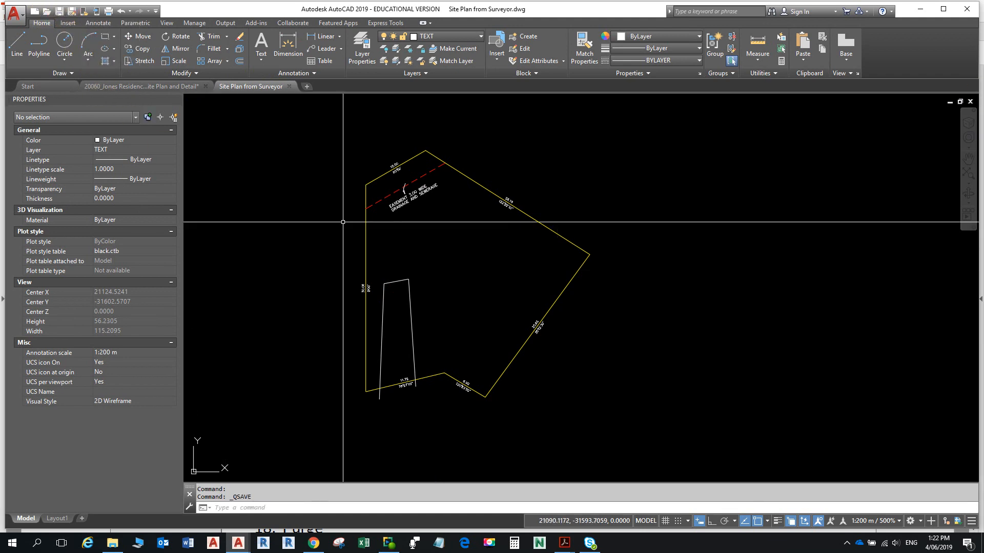
pyautogui.click(289, 86)
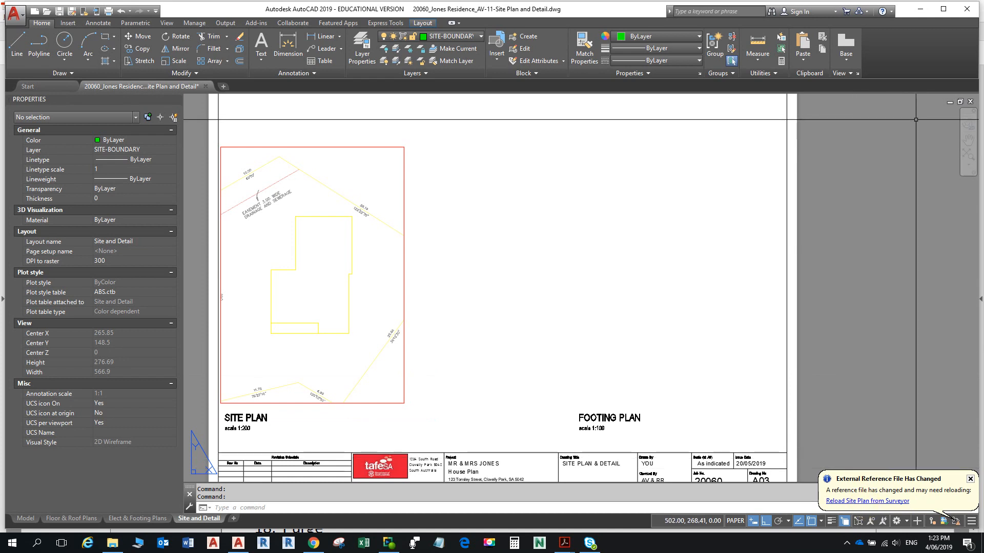
pyautogui.click(969, 102)
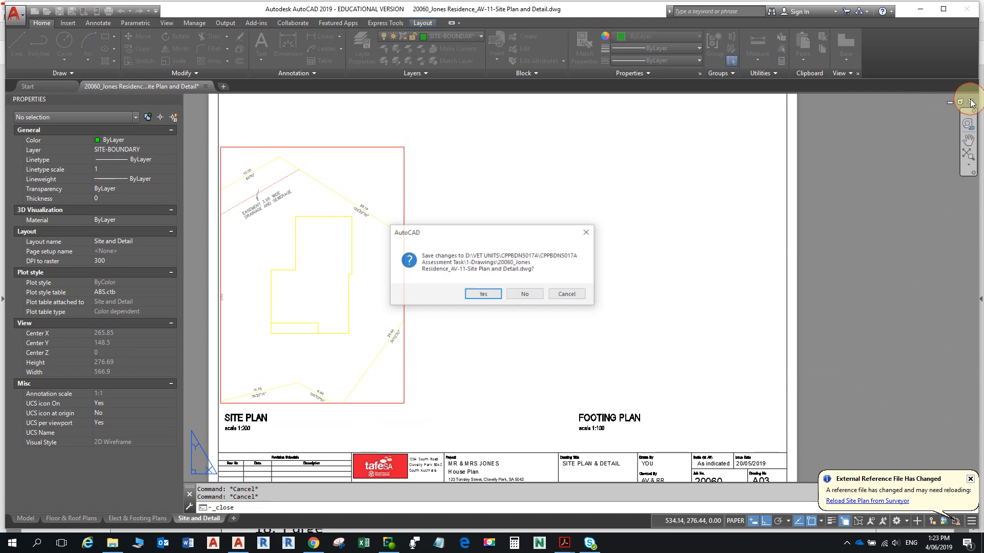
pyautogui.click(484, 294)
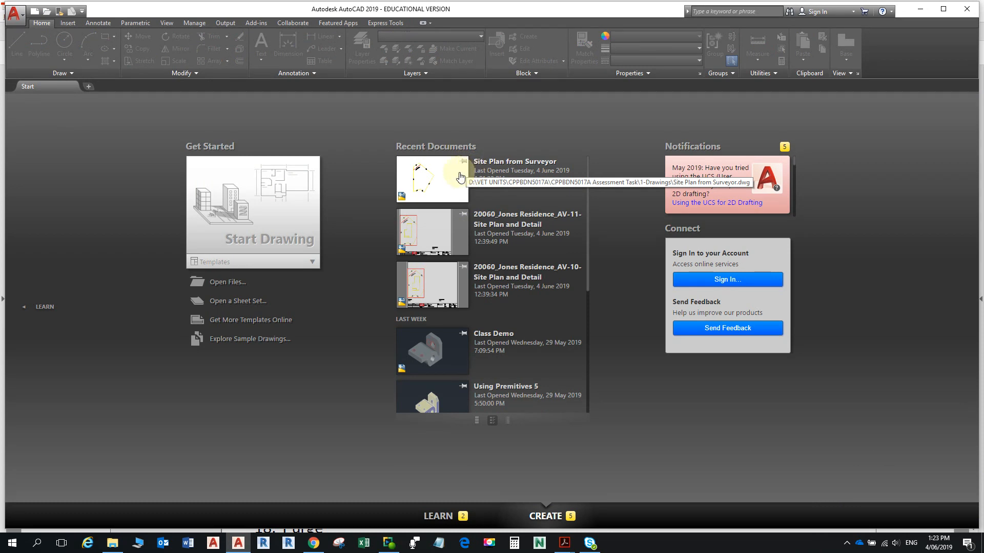
# - Reopen 20060_Jones Residence_AV-11 and zoom in on the maximized Site Plan viewport
pyautogui.click(460, 177)
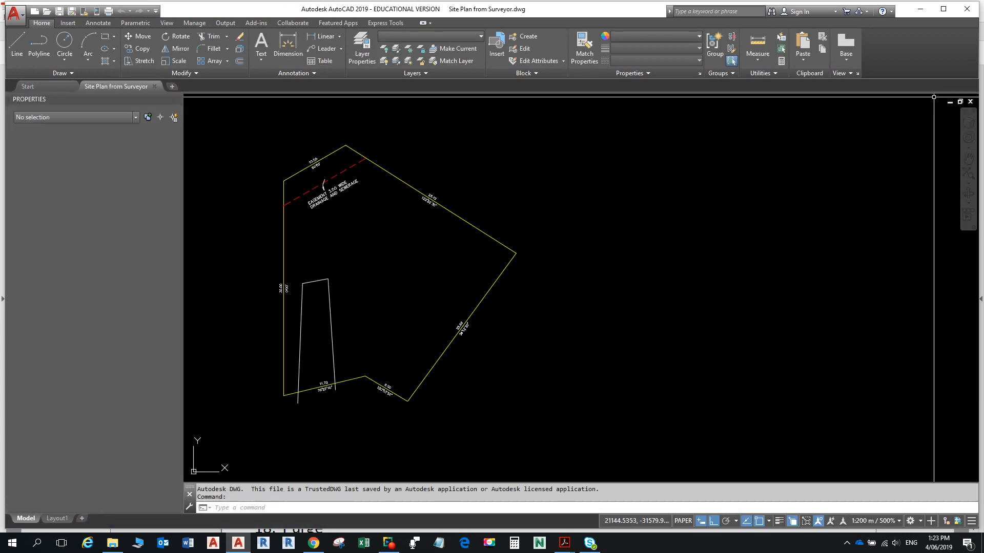
pyautogui.click(970, 102)
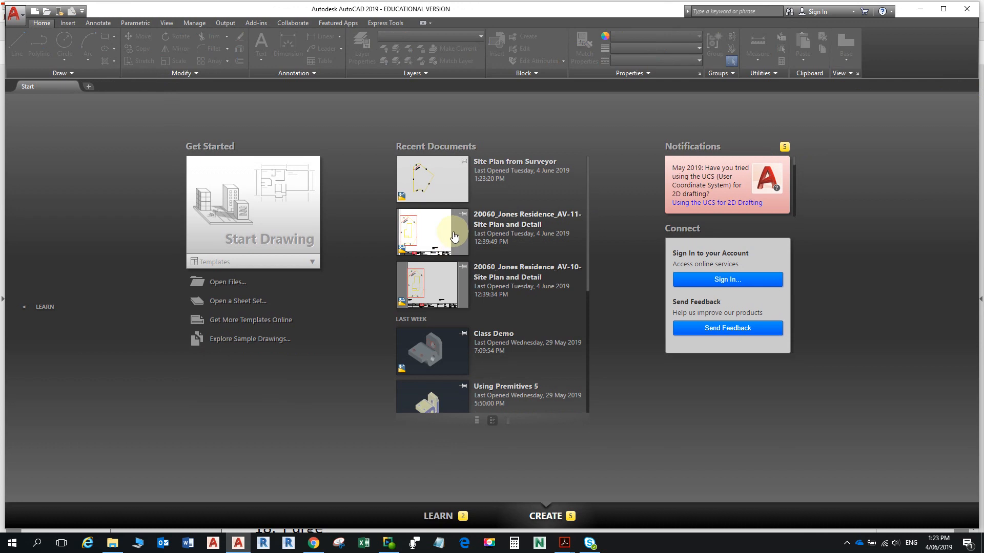
pyautogui.click(454, 236)
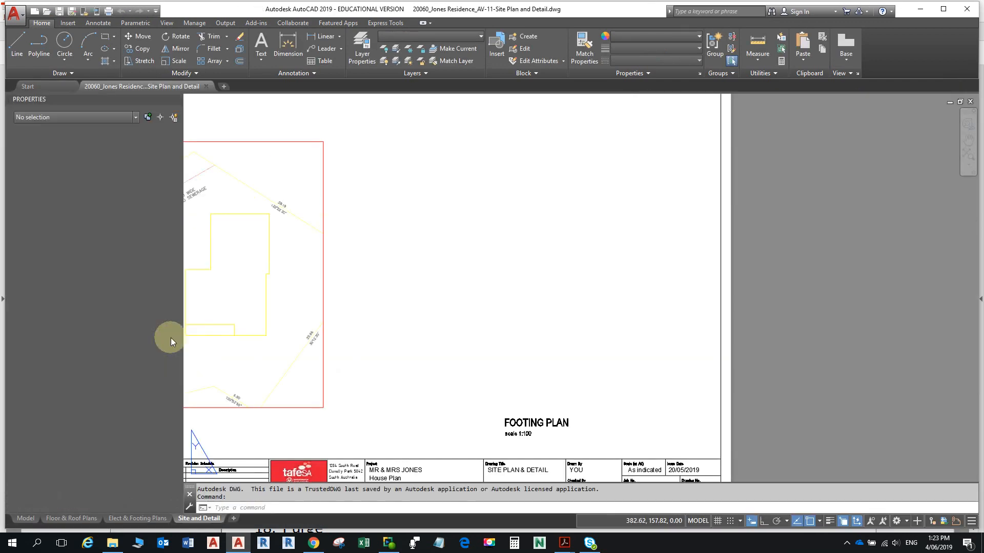
pyautogui.moveTo(300, 334); pyautogui.dragTo(499, 328, button='middle')
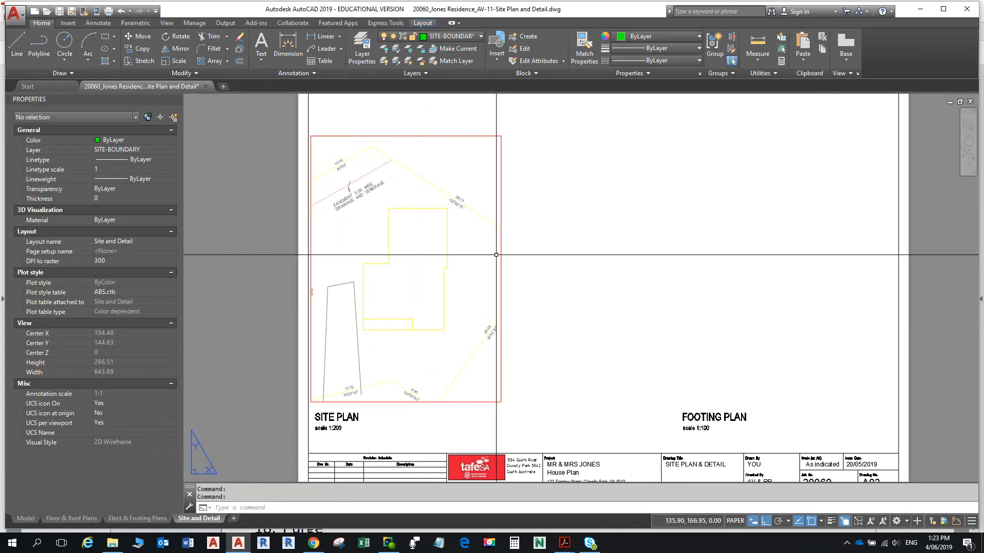
pyautogui.doubleClick(500, 262)
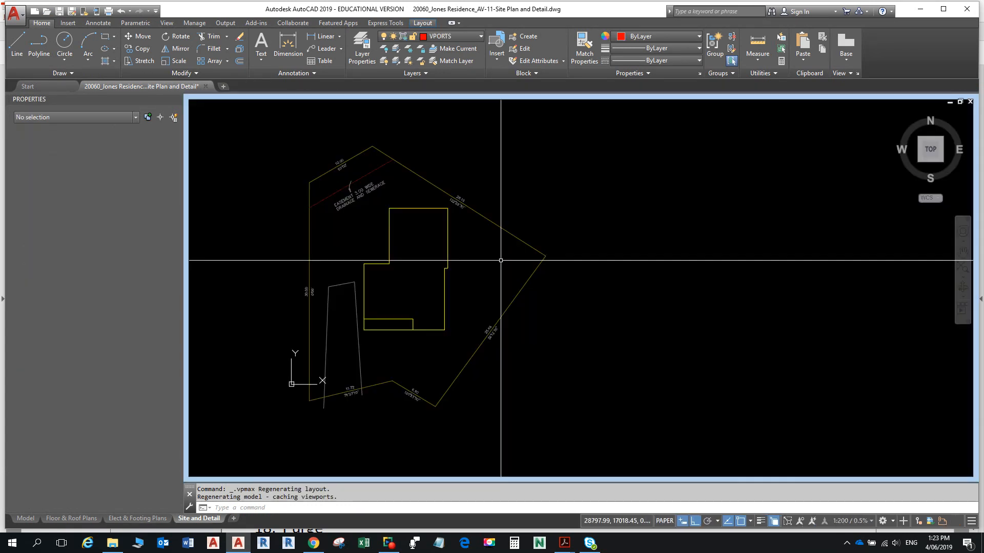
pyautogui.scroll(5, 368, 342)
pyautogui.moveTo(427, 337); pyautogui.dragTo(522, 316, button='middle')
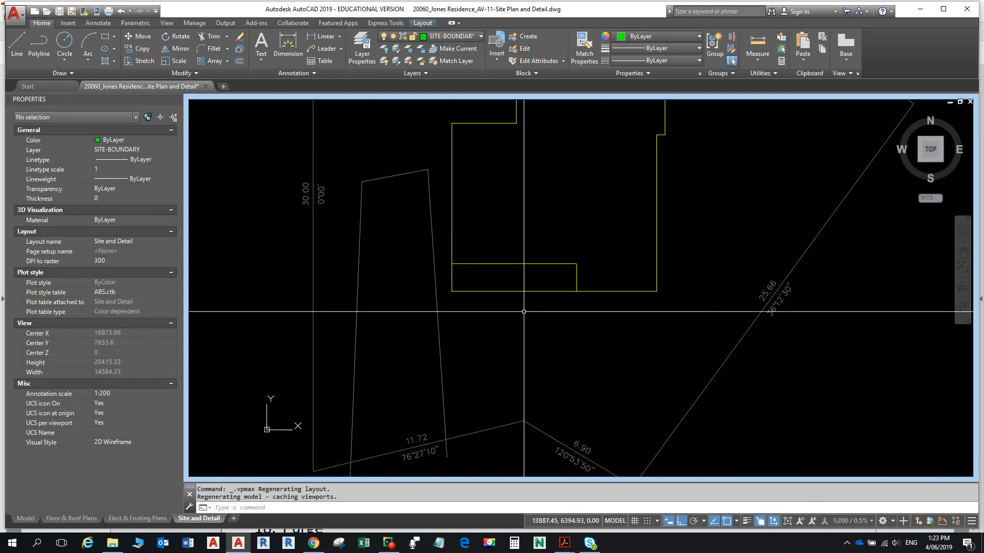
pyautogui.scroll(-5, 426, 352)
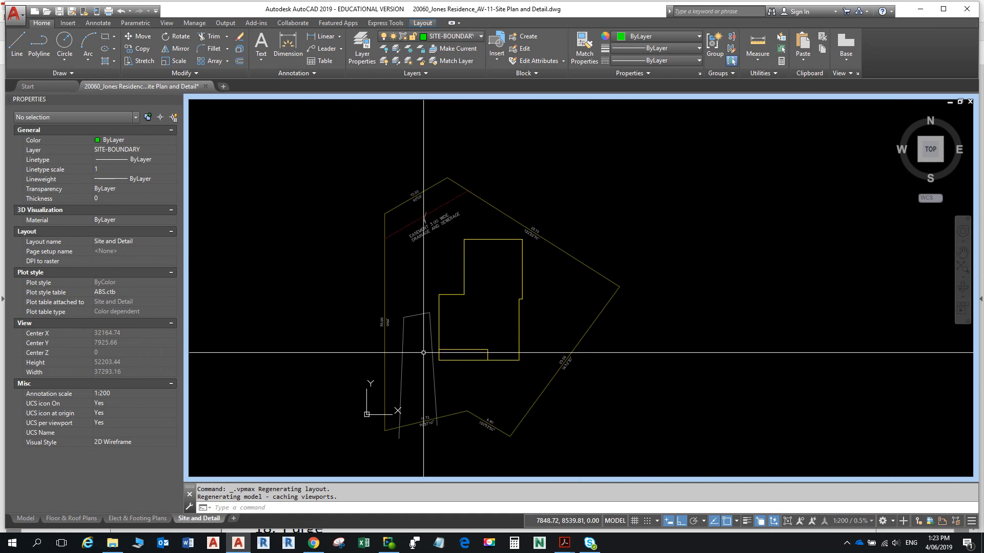
# - Select the surveyor xref and open it as a separate drawing
pyautogui.click(386, 228)
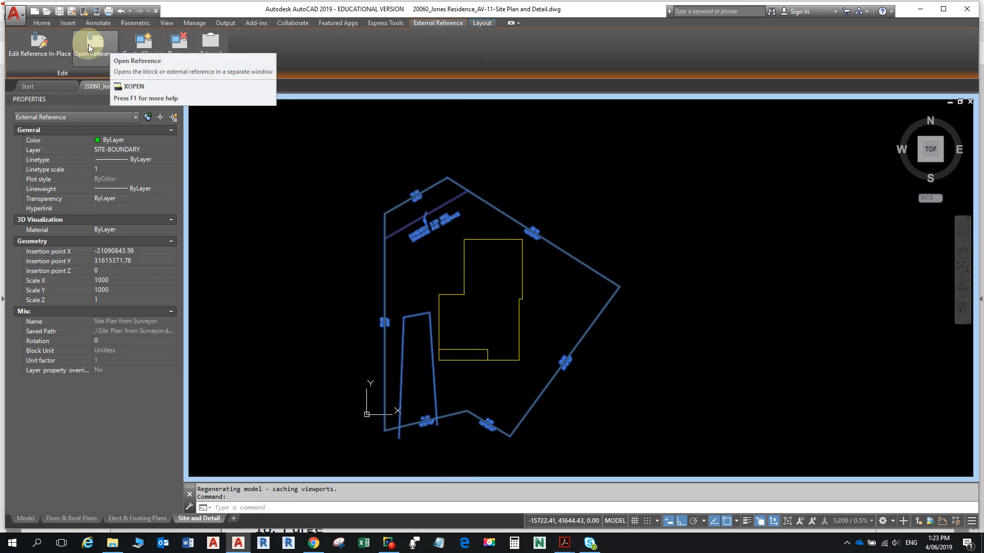
pyautogui.click(44, 47)
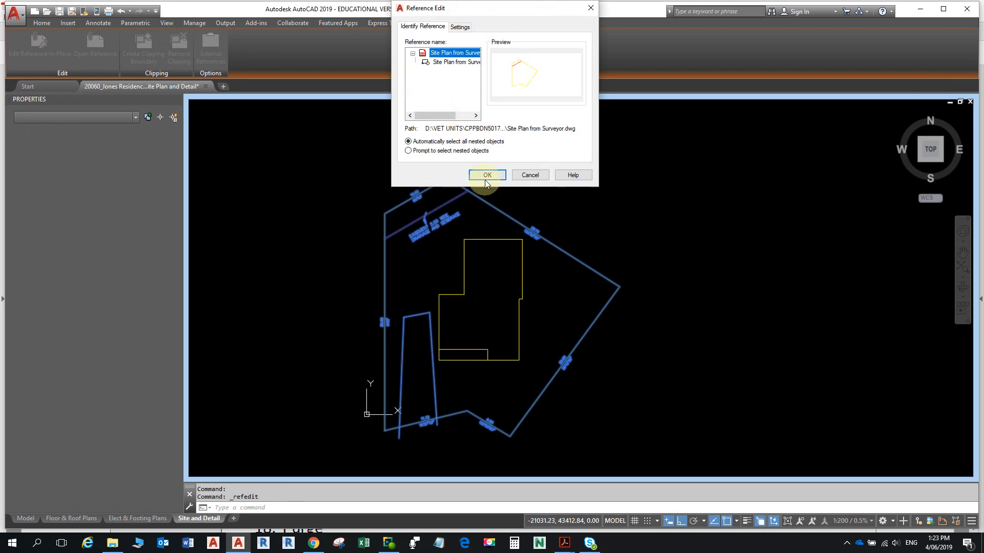
pyautogui.click(530, 174)
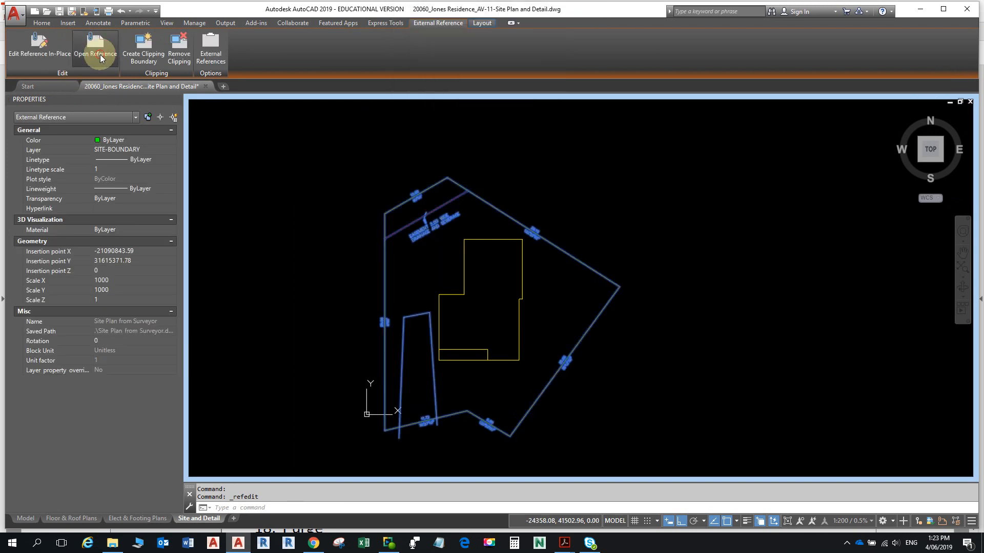
pyautogui.click(96, 44)
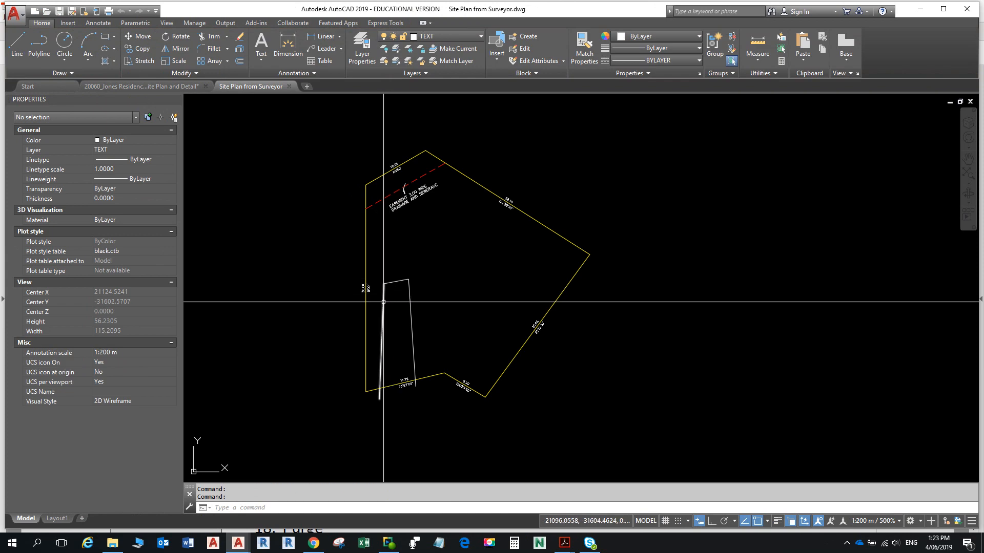
# - Delete the left and top edges of the narrow three-sided outline
pyautogui.click(382, 303)
pyautogui.press('Delete')
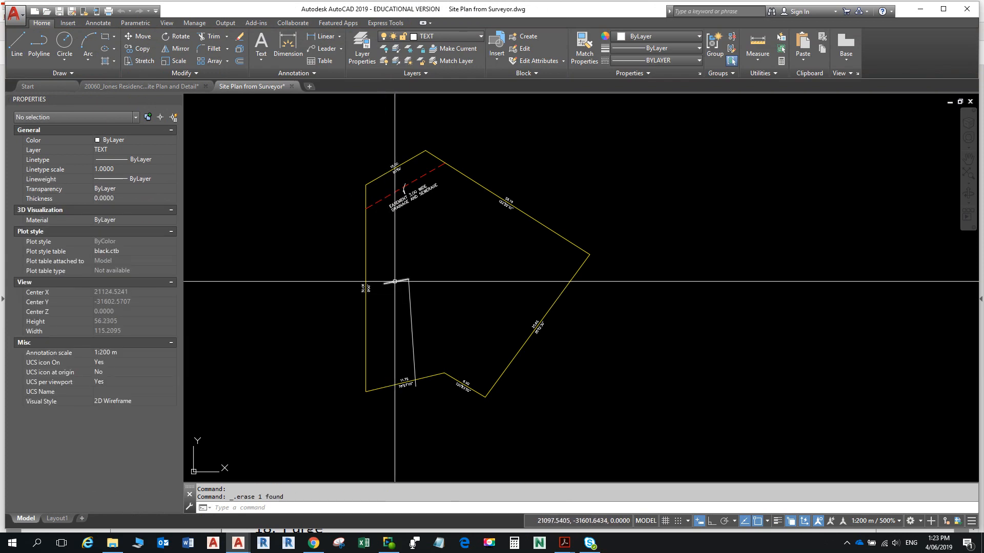
pyautogui.click(396, 281)
pyautogui.press('Delete')
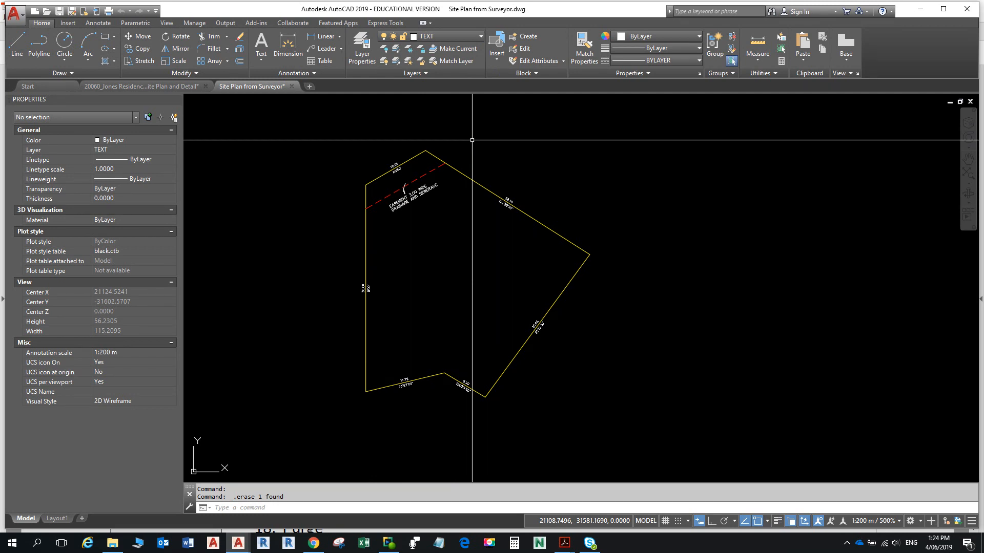
# - Save and close the surveyor drawing, reload its xref, and maximize the Site Plan viewport
pyautogui.click(290, 87)
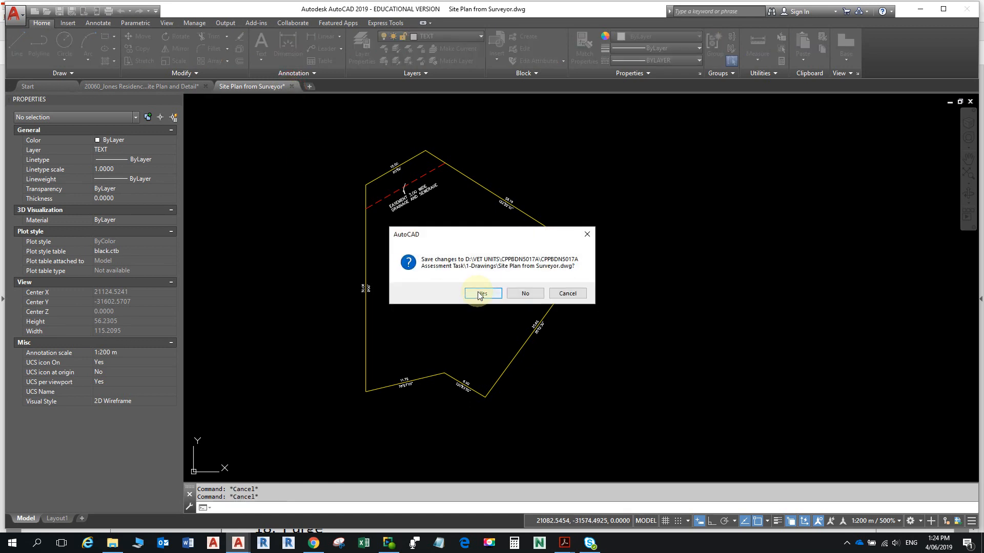
pyautogui.click(482, 293)
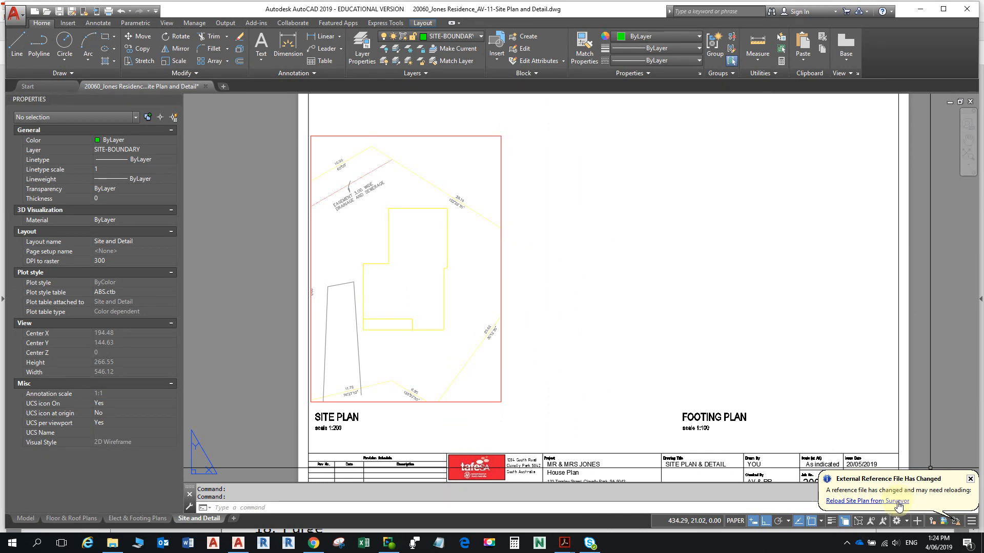
pyautogui.click(897, 502)
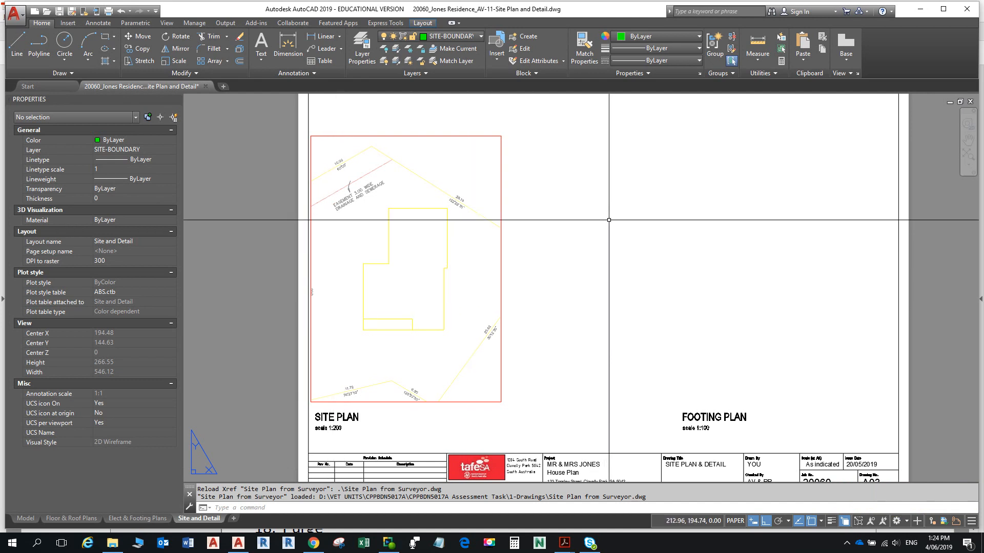
pyautogui.press('Escape')
pyautogui.press('Escape')
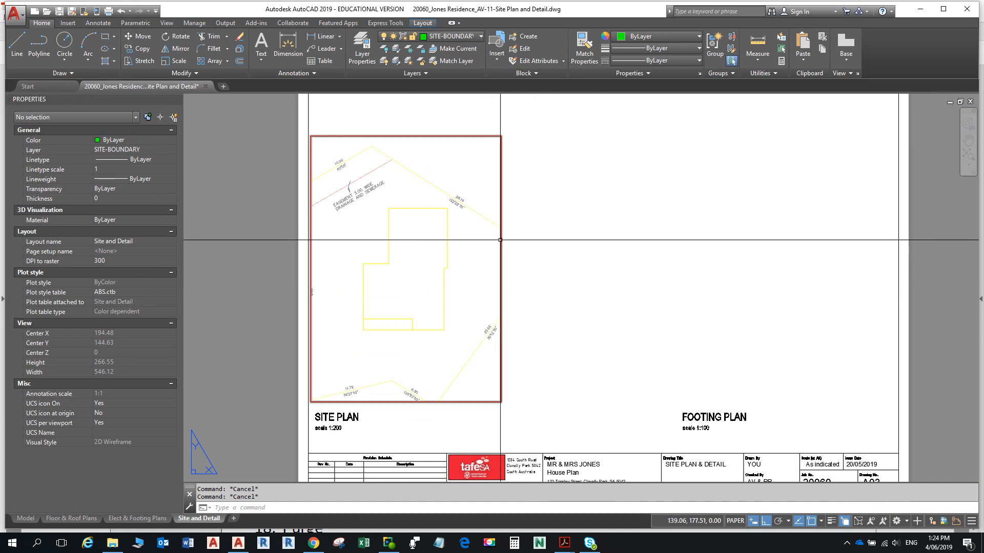
pyautogui.click(500, 240)
pyautogui.doubleClick(500, 240)
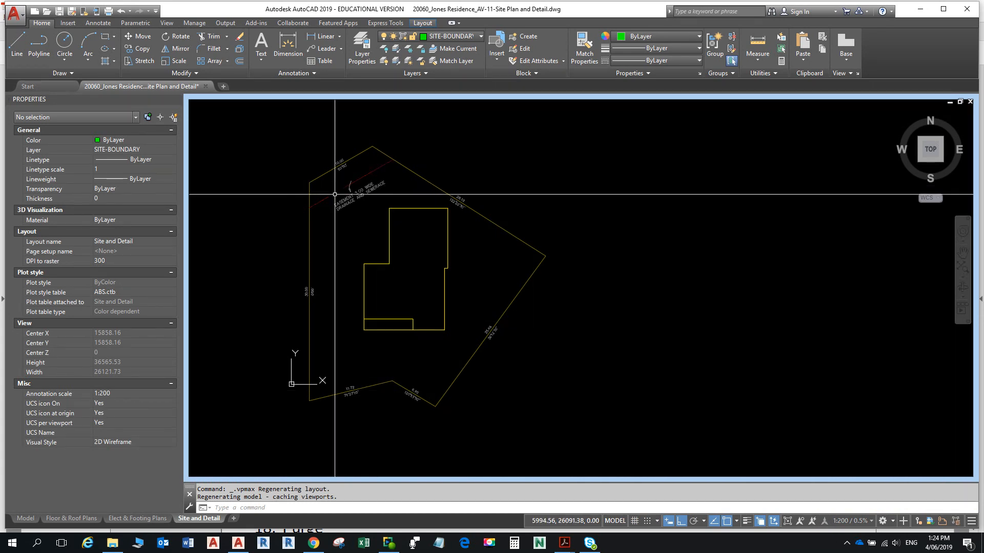
# - Open the Layer Properties Manager and select the Site Plan from Surveyor|EASE layer
pyautogui.click(367, 49)
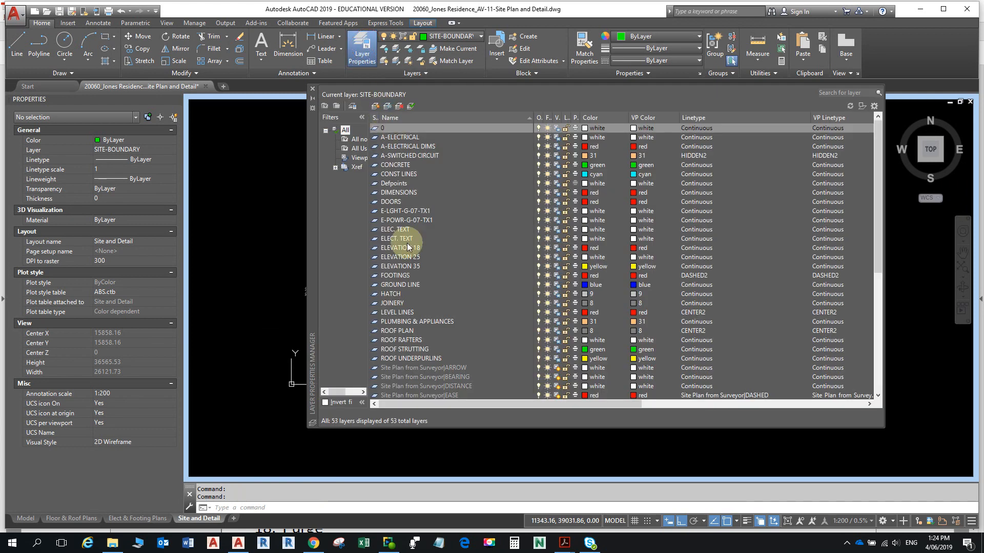
pyautogui.scroll(-2, 410, 328)
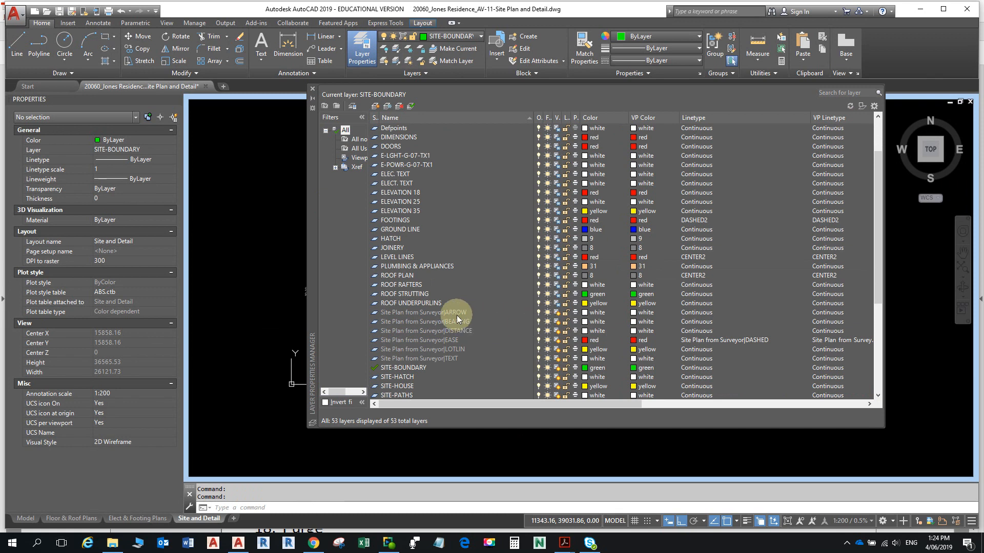
pyautogui.click(450, 341)
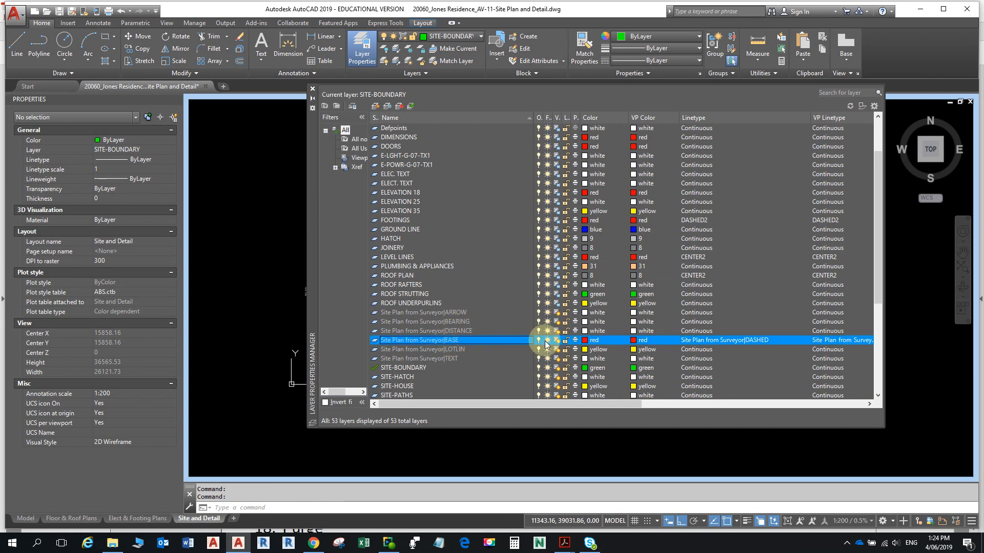
# - Assign the DASHED linetype to the EASE layer and close the Layer Properties Manager
pyautogui.click(698, 343)
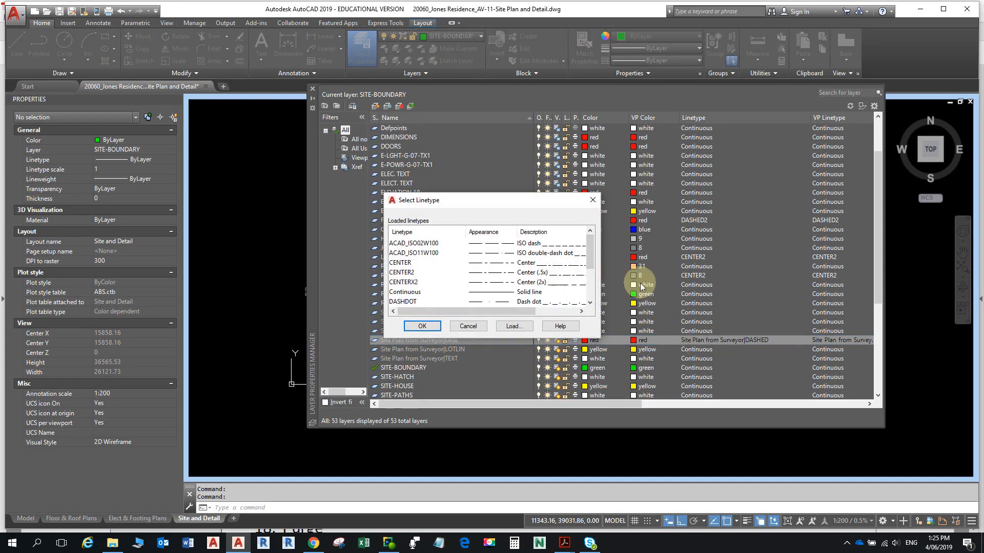
pyautogui.scroll(-1, 411, 295)
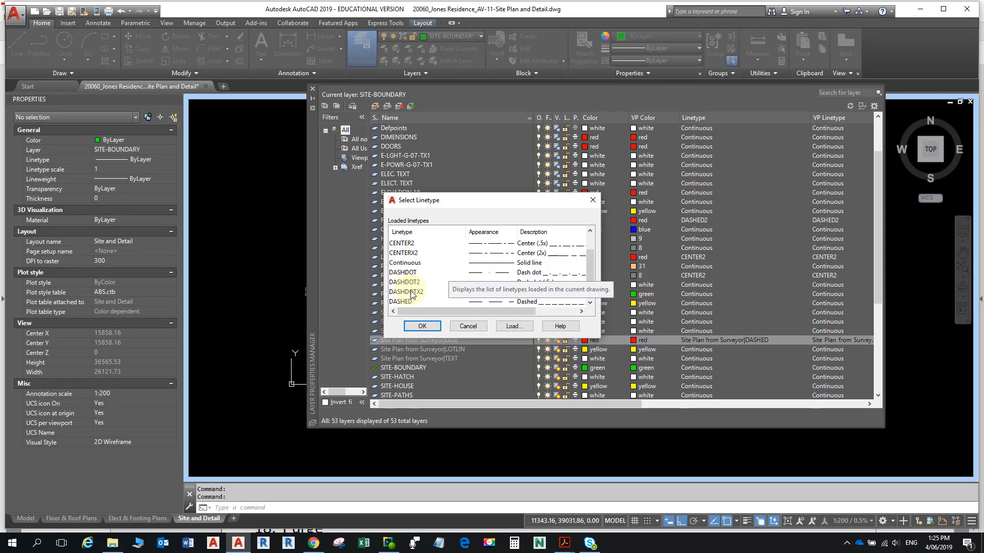
pyautogui.scroll(-1, 410, 302)
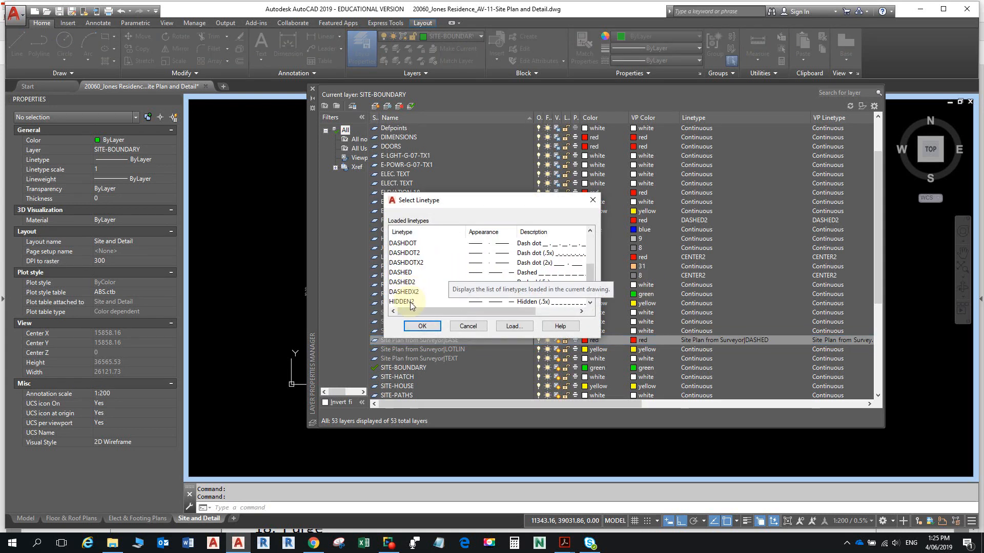
pyautogui.click(402, 273)
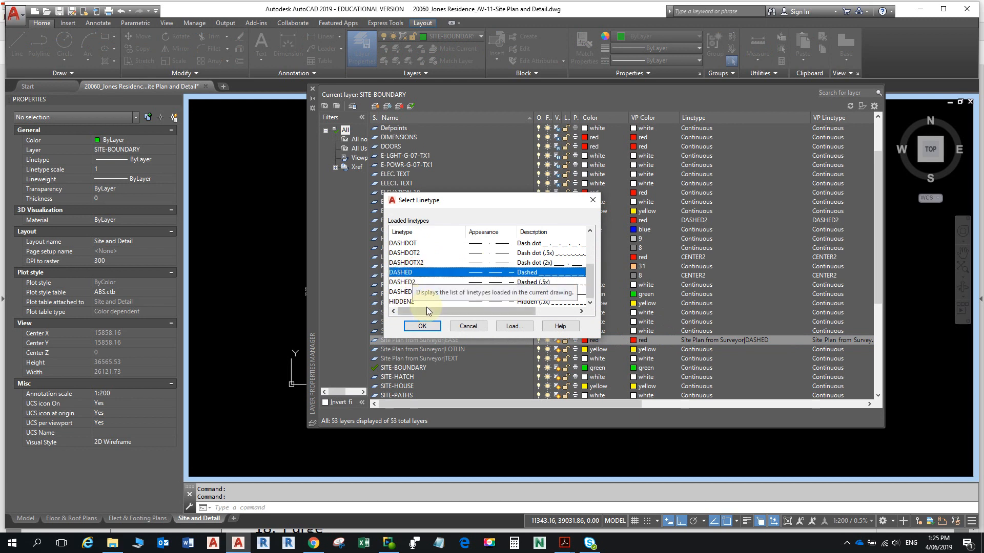
pyautogui.click(514, 326)
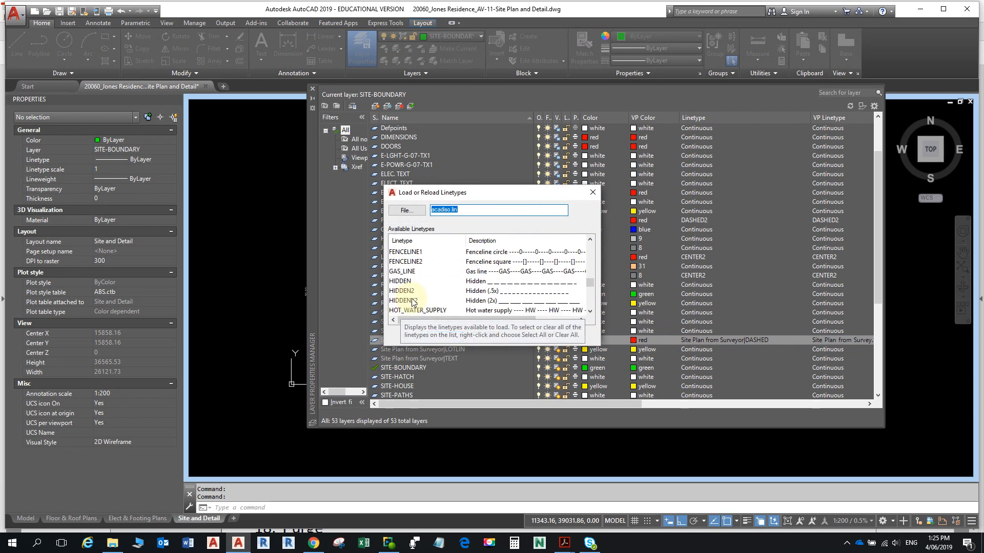
pyautogui.scroll(-6, 411, 299)
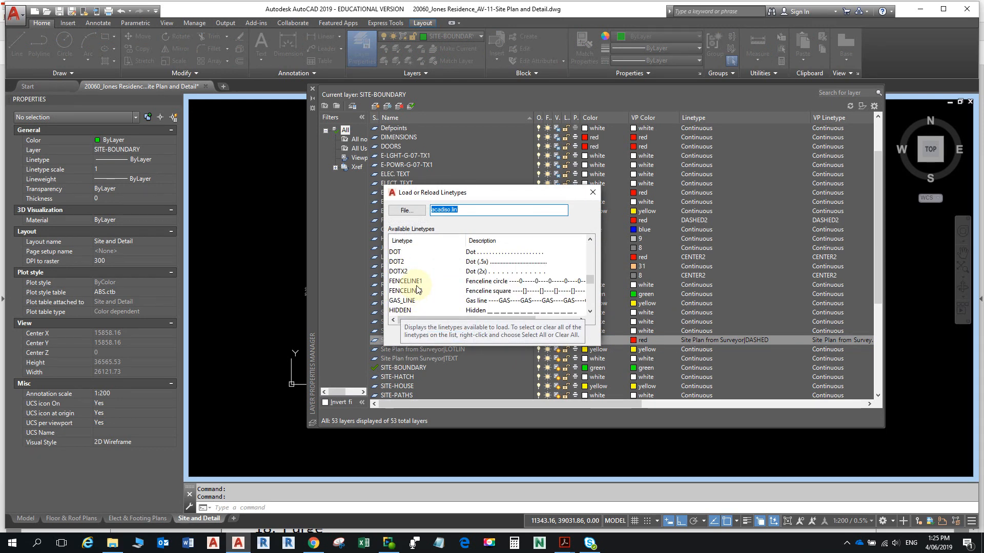
pyautogui.scroll(-2, 415, 292)
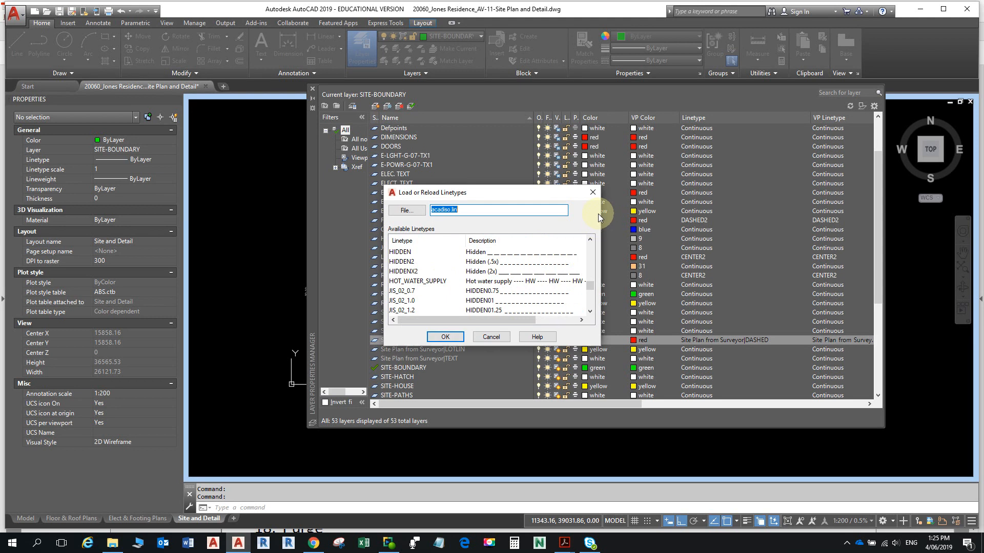
pyautogui.click(592, 193)
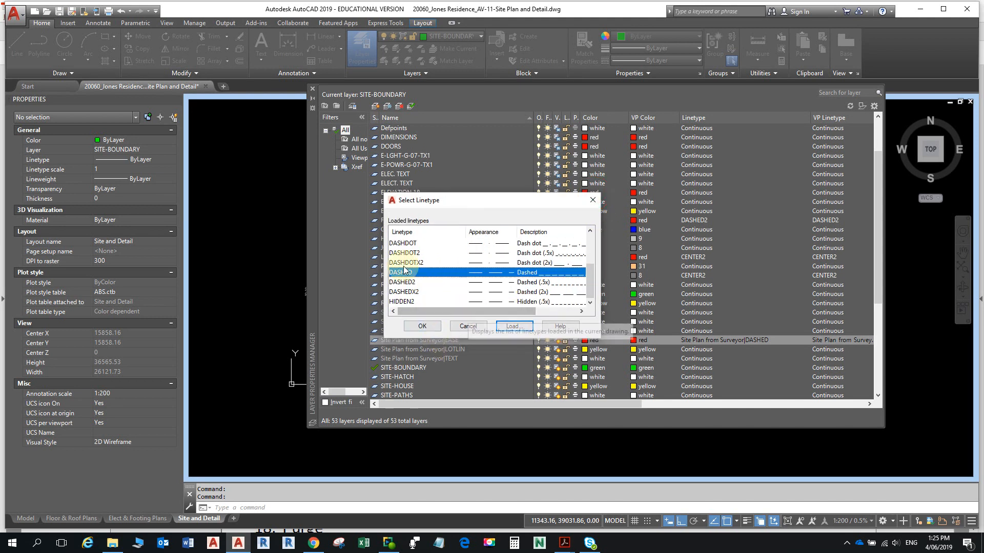
pyautogui.click(422, 326)
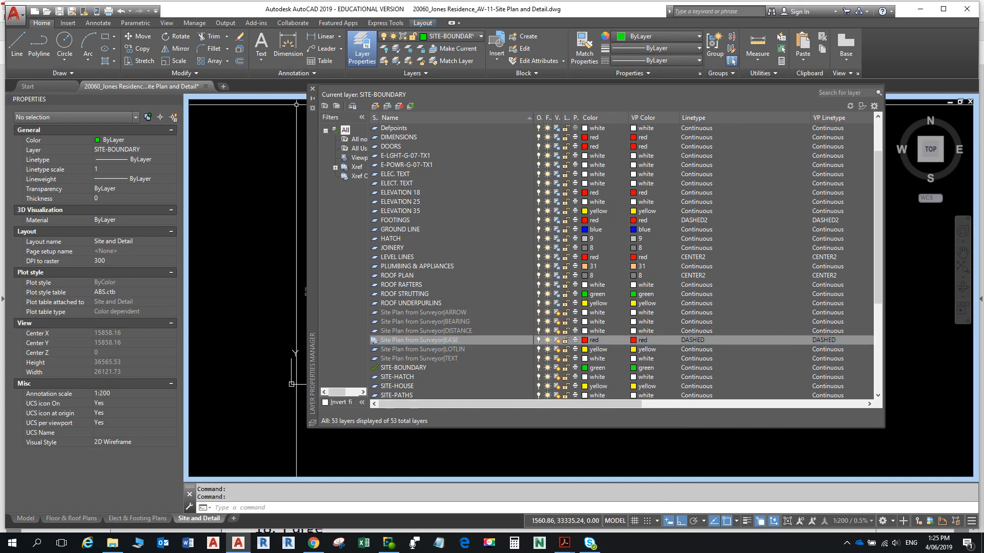
pyautogui.click(313, 89)
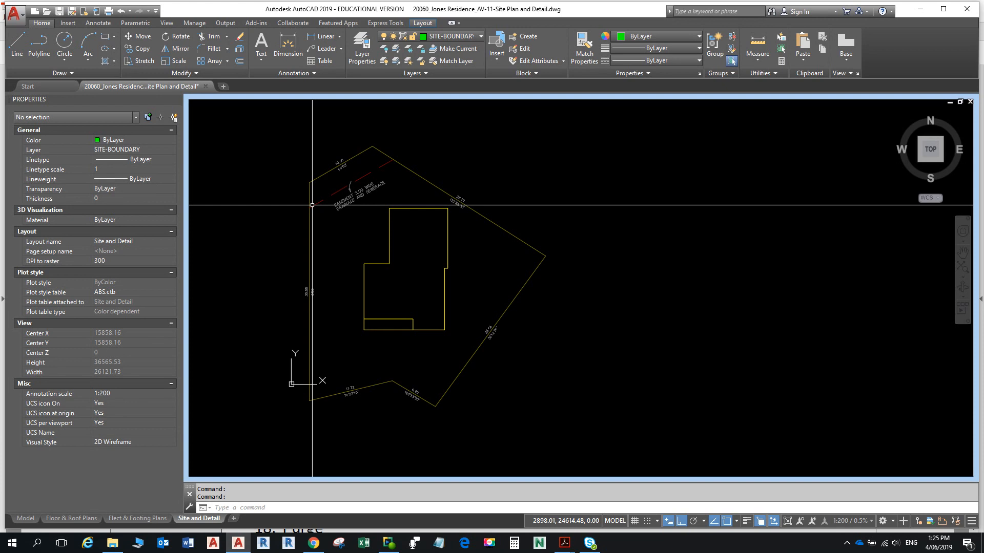
# - Undo the last layer change and reopen Layer Properties, leaving EASE and ROOF PLAN settings unchanged
pyautogui.hotkey('ctrl', 'z')
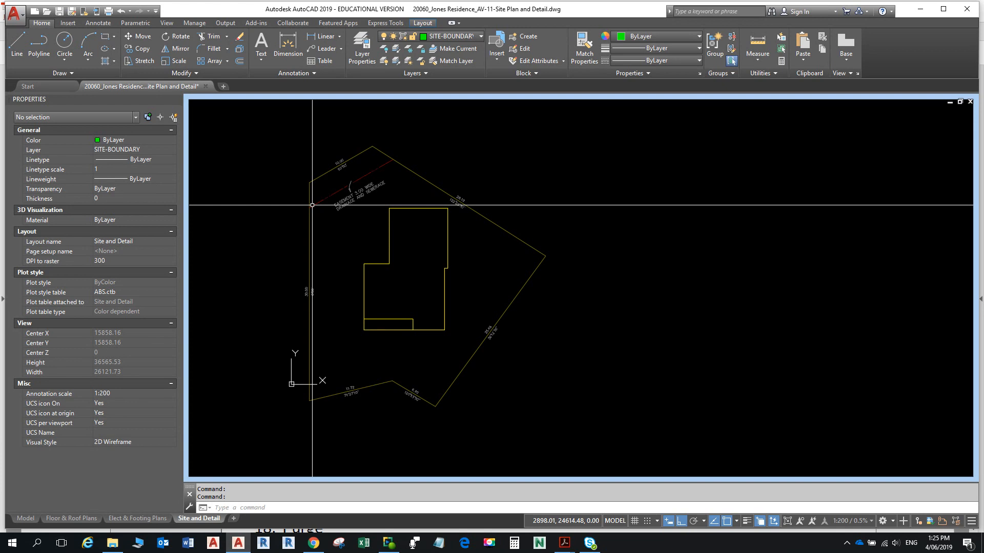
pyautogui.click(362, 45)
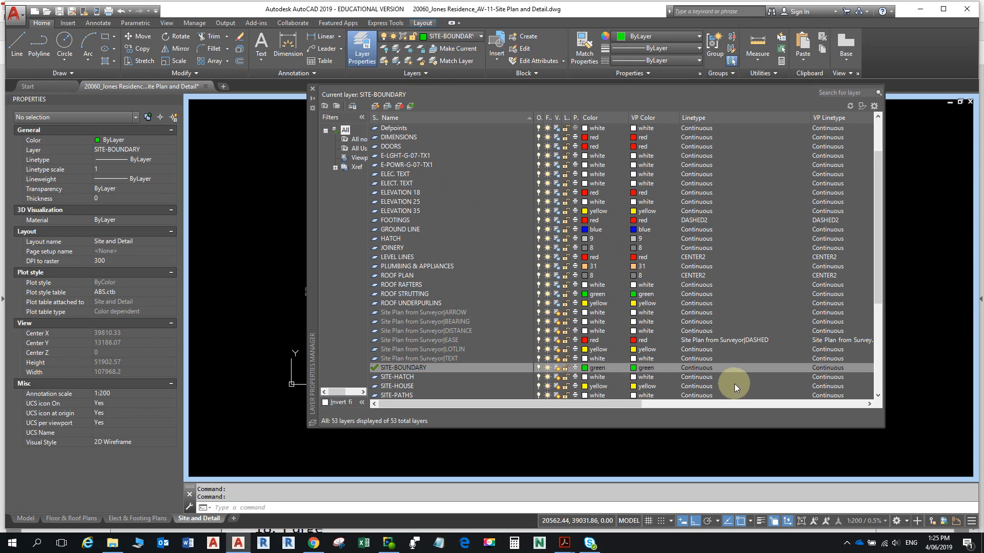
pyautogui.click(730, 340)
pyautogui.click(419, 324)
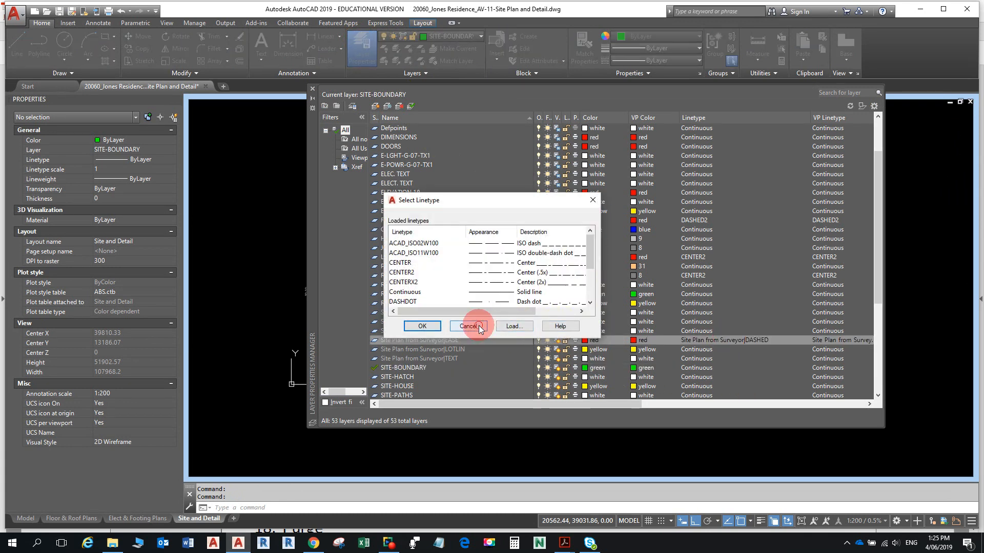
pyautogui.click(711, 340)
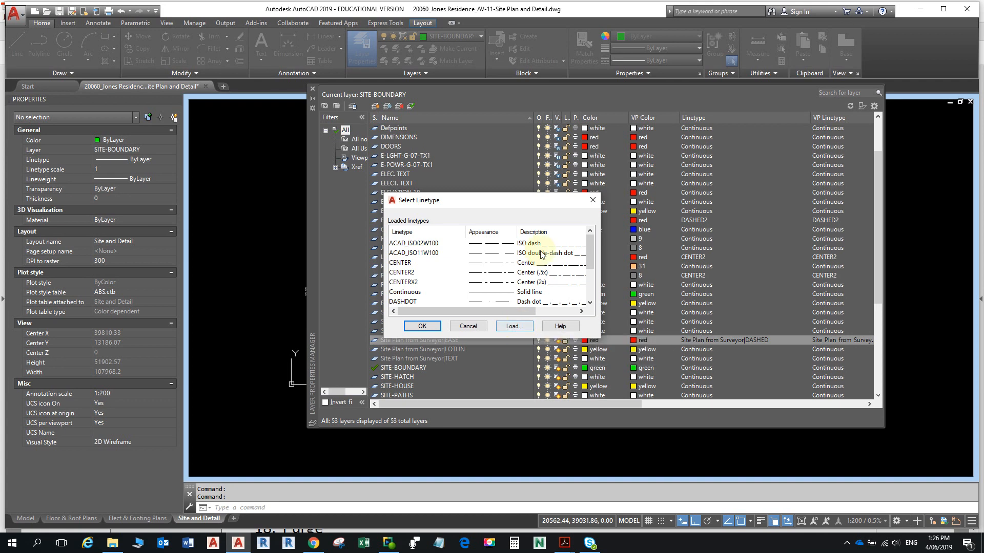
pyautogui.press('Escape')
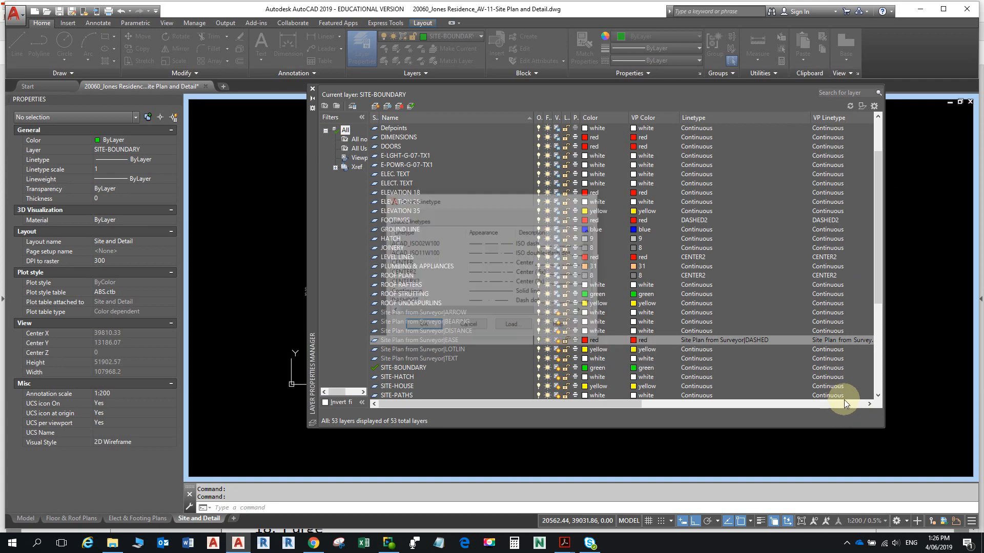
pyautogui.click(870, 405)
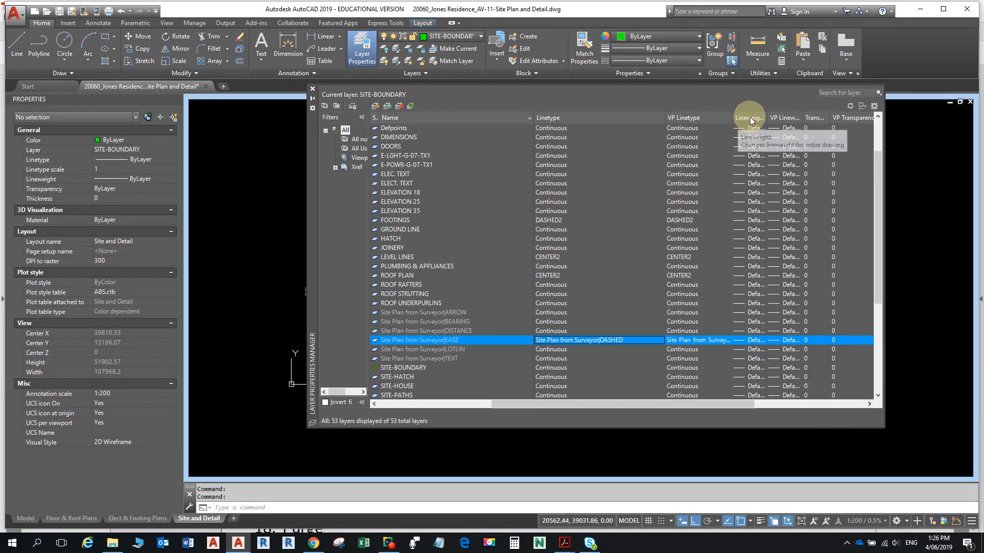
pyautogui.click(756, 275)
pyautogui.click(755, 275)
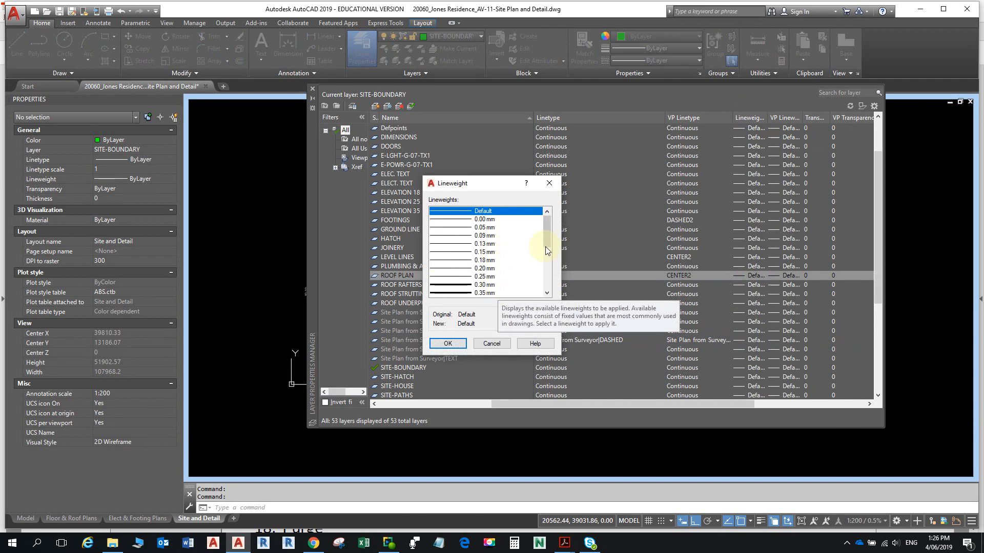
pyautogui.click(557, 183)
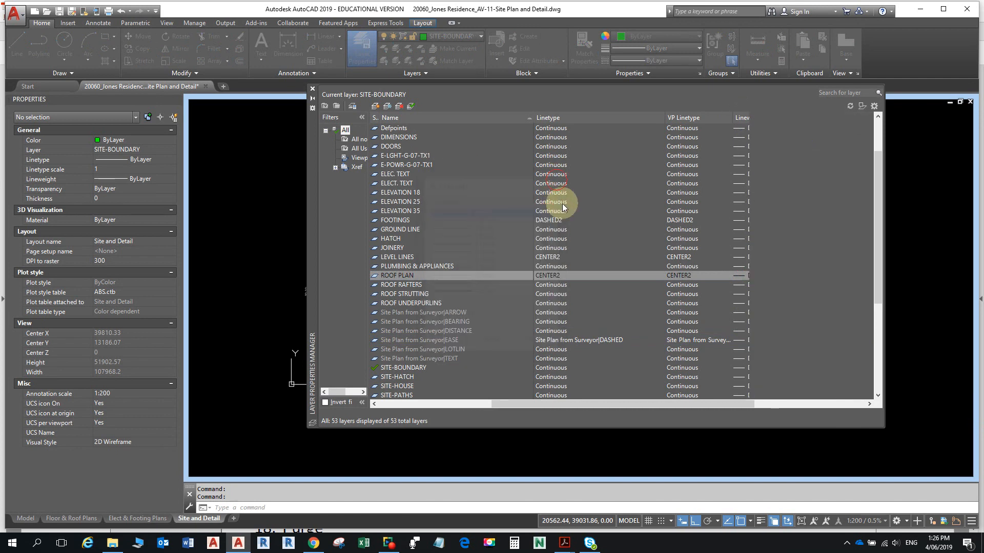
# - Load and reload DASHED from acadiso.lin and assign it to the EASE layer
pyautogui.click(579, 340)
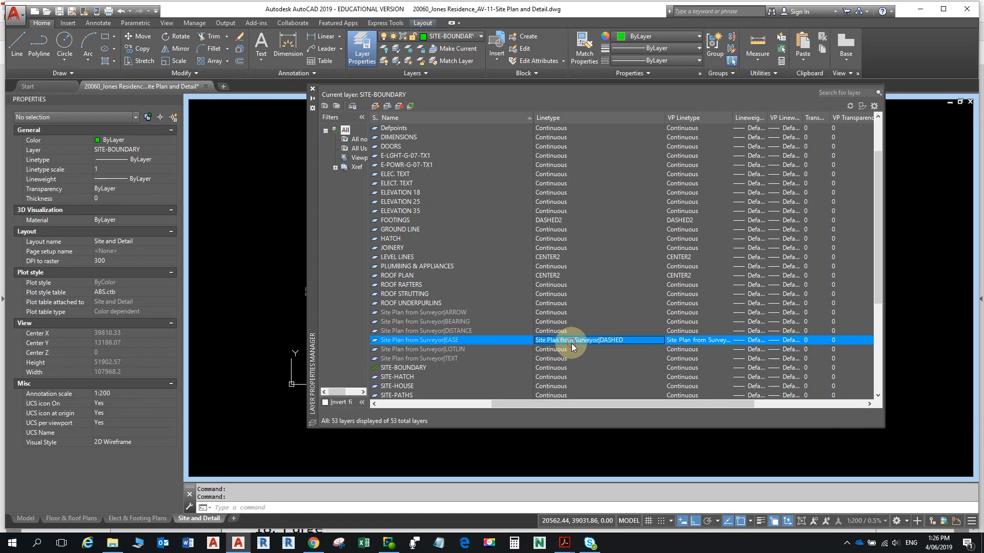
pyautogui.click(514, 326)
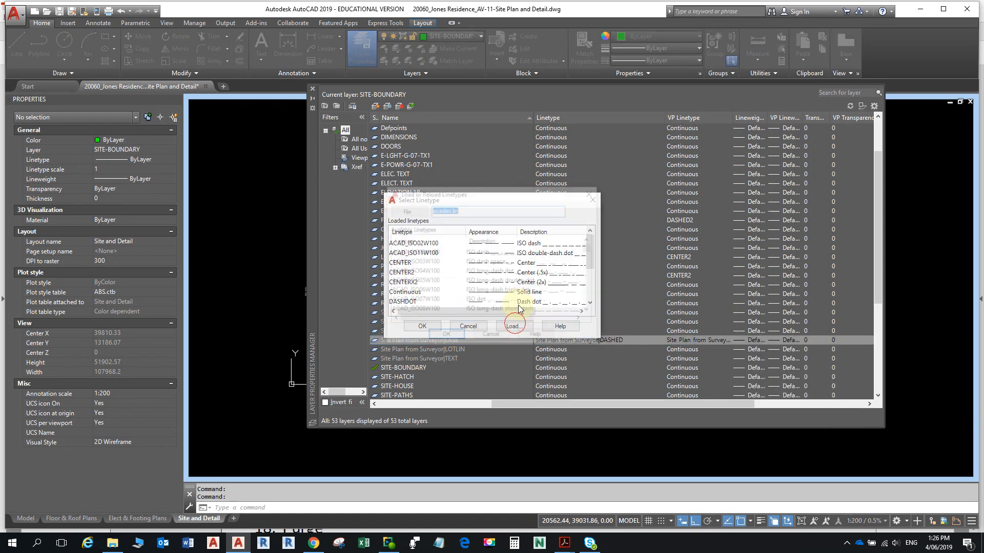
pyautogui.scroll(-4, 417, 305)
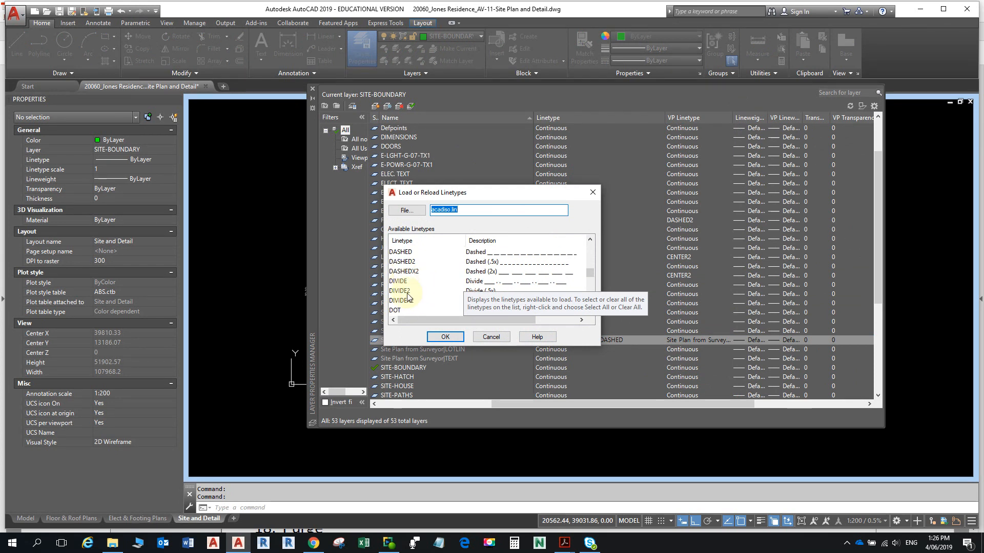
pyautogui.scroll(-1, 407, 292)
pyautogui.click(416, 283)
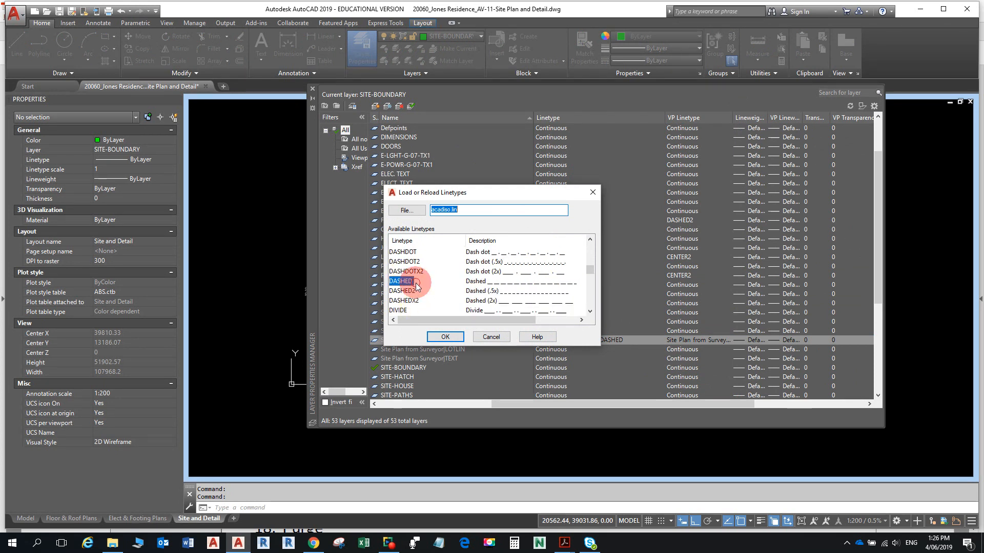
pyautogui.click(445, 337)
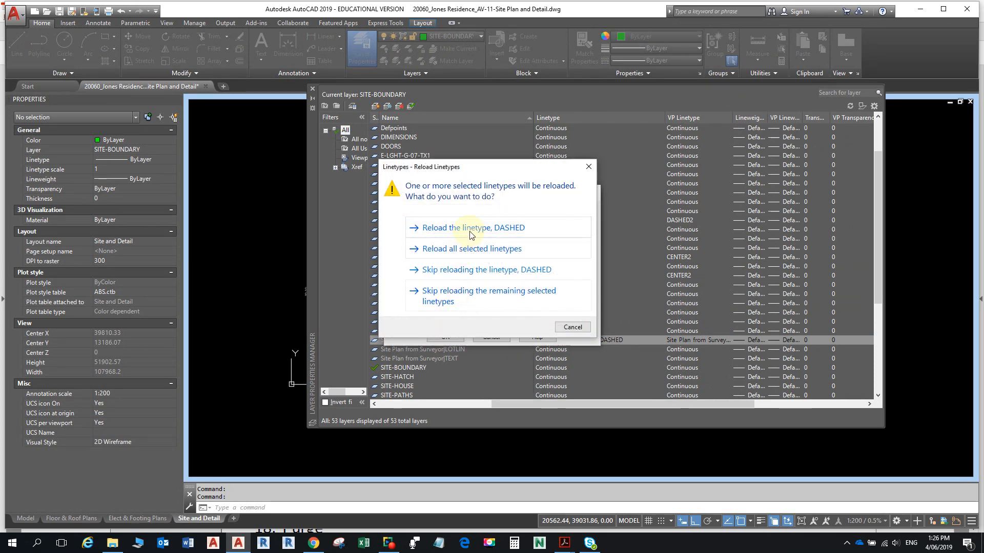
pyautogui.click(464, 228)
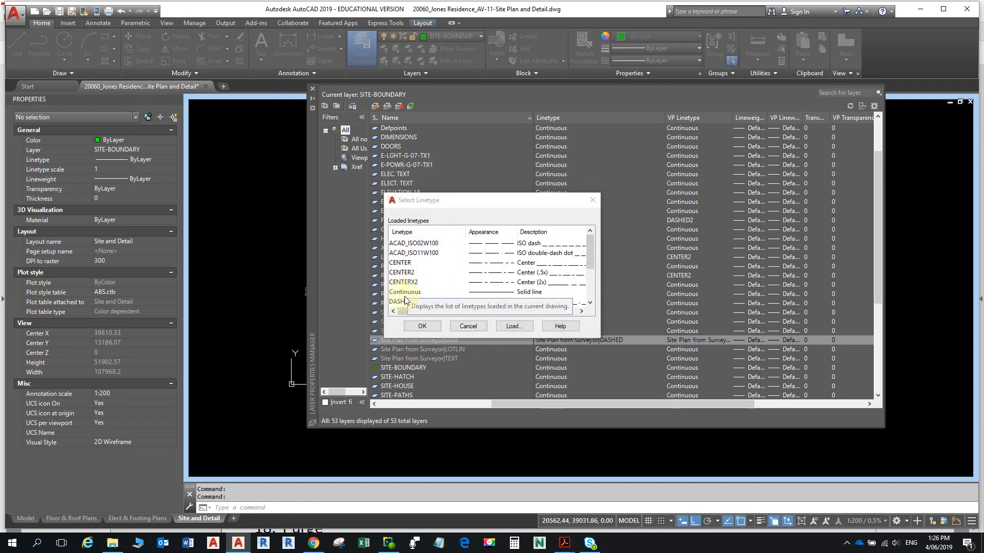
pyautogui.scroll(-2, 405, 297)
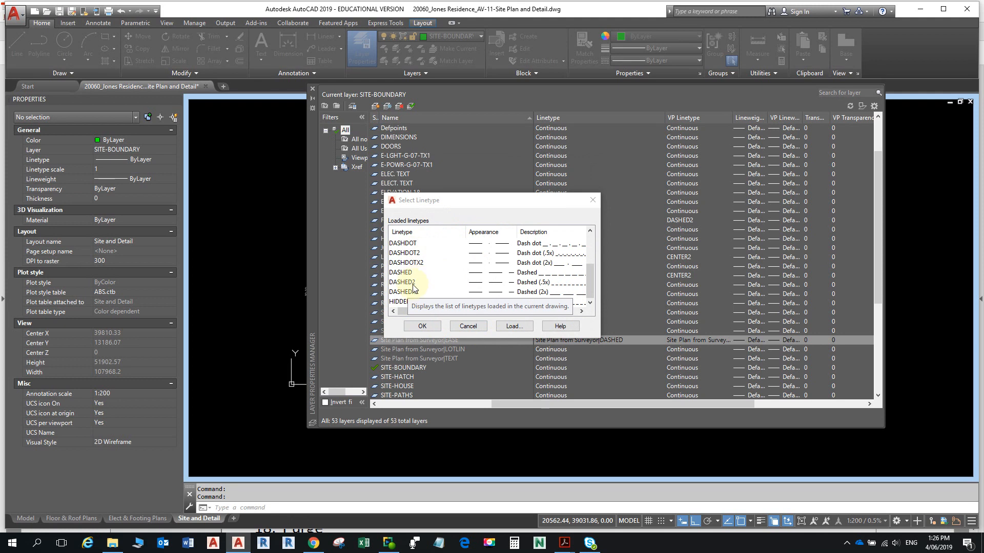
pyautogui.click(405, 272)
pyautogui.click(426, 326)
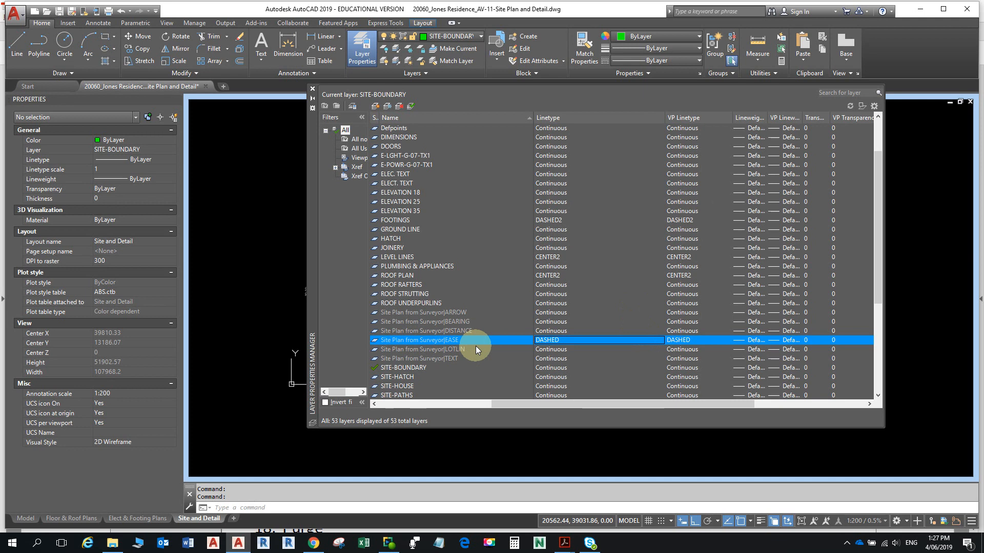
# - Close Layer Properties and maximize the site plan viewport by double-clicking its border
pyautogui.click(312, 89)
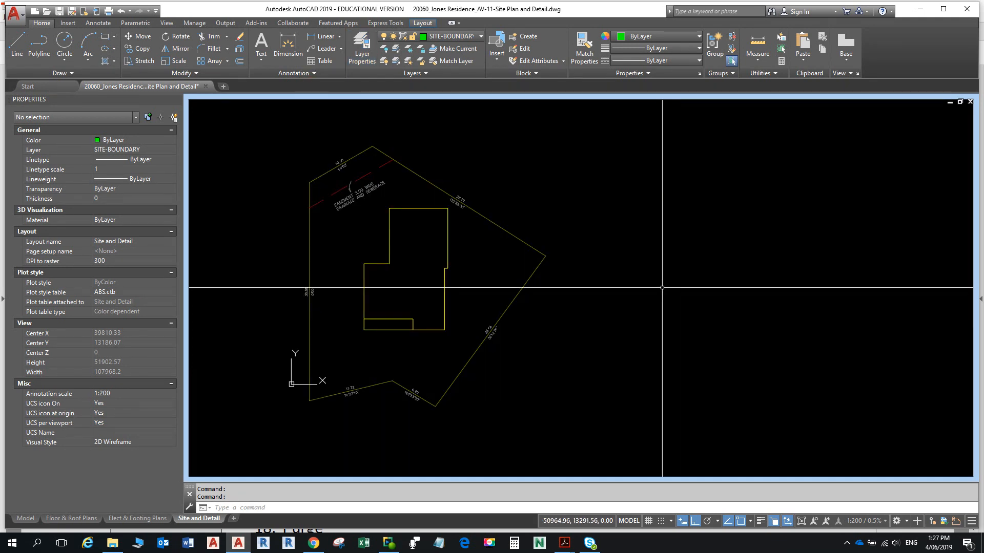
pyautogui.press('alt')
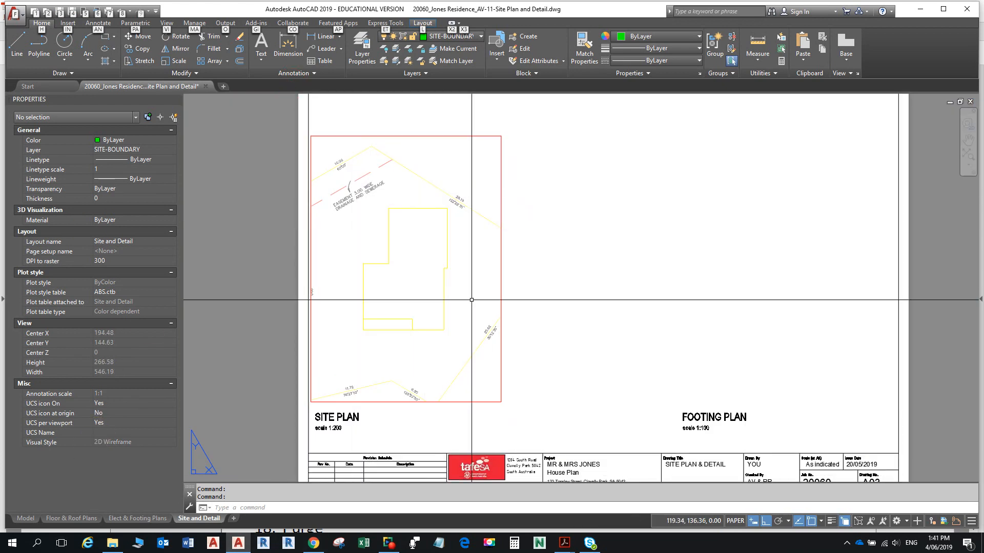
pyautogui.click(533, 281)
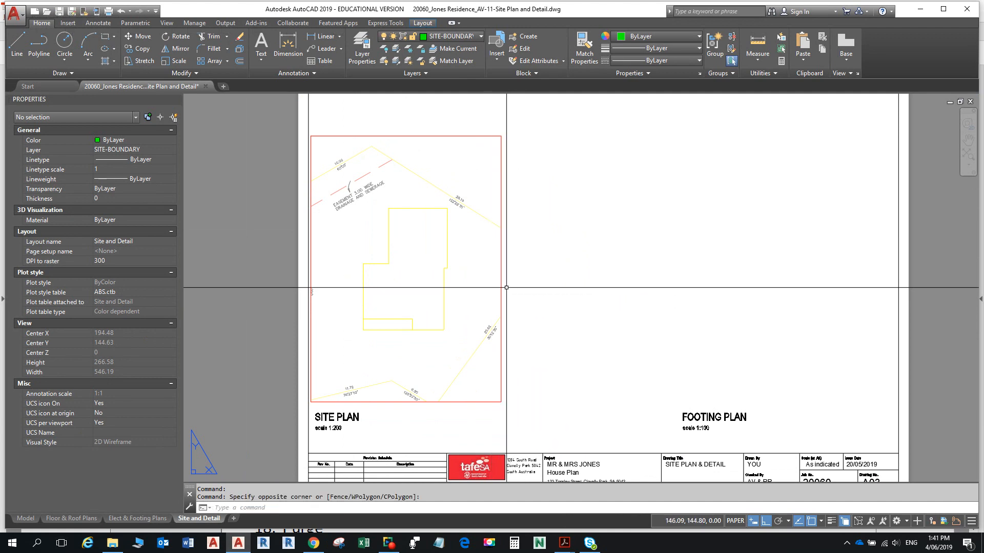
pyautogui.click(506, 288)
pyautogui.doubleClick(506, 287)
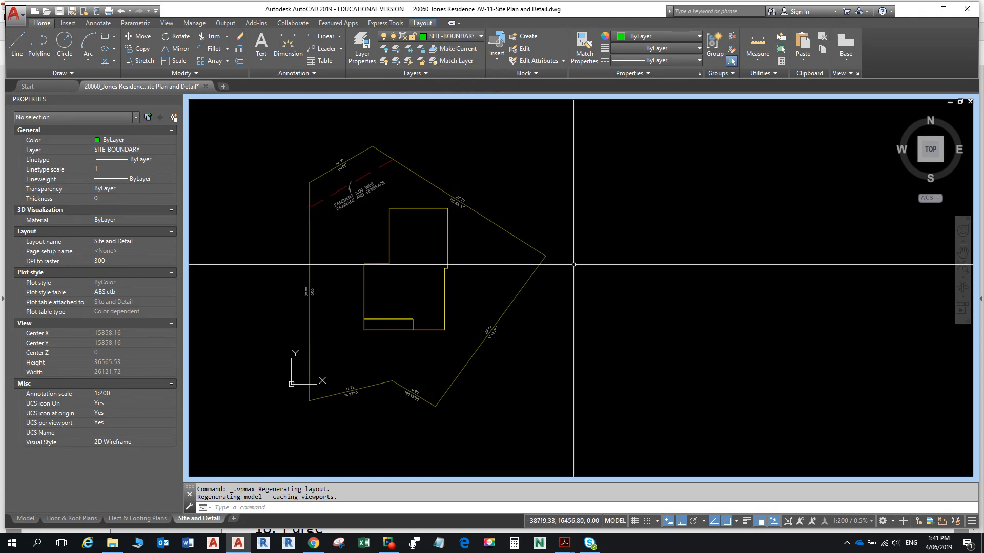
# - Select and deselect the surveyor xref, then open Layer Properties from the Home tab
pyautogui.click(413, 171)
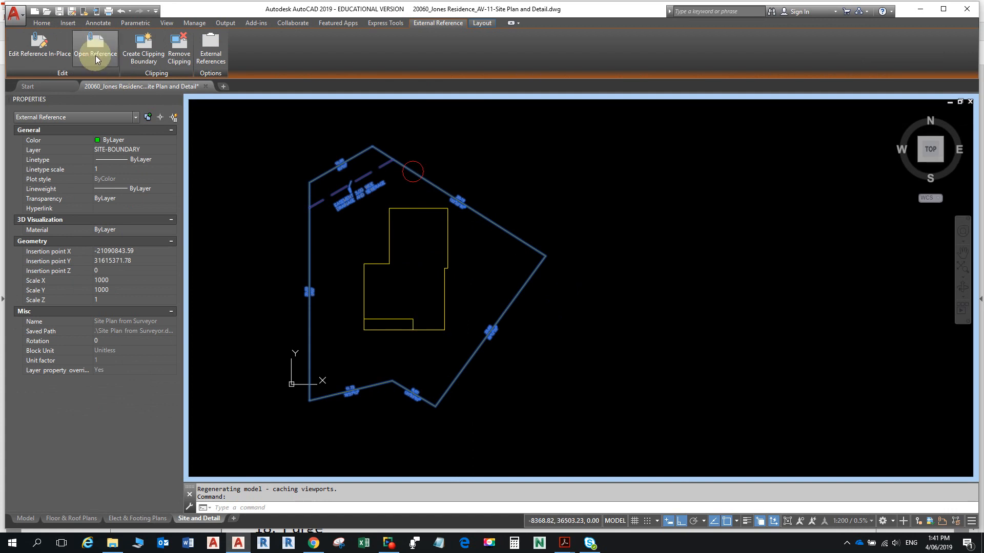
pyautogui.click(49, 22)
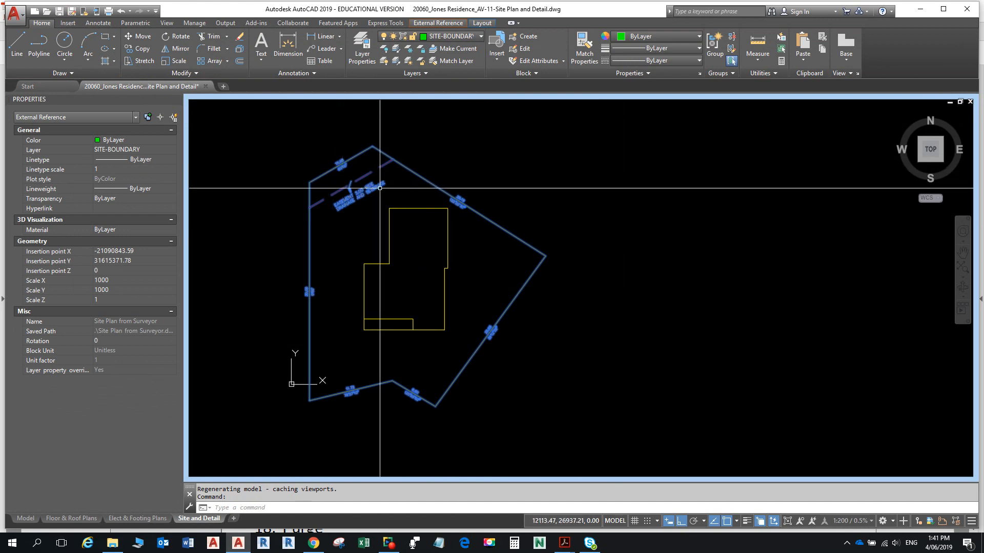
pyautogui.press('Escape')
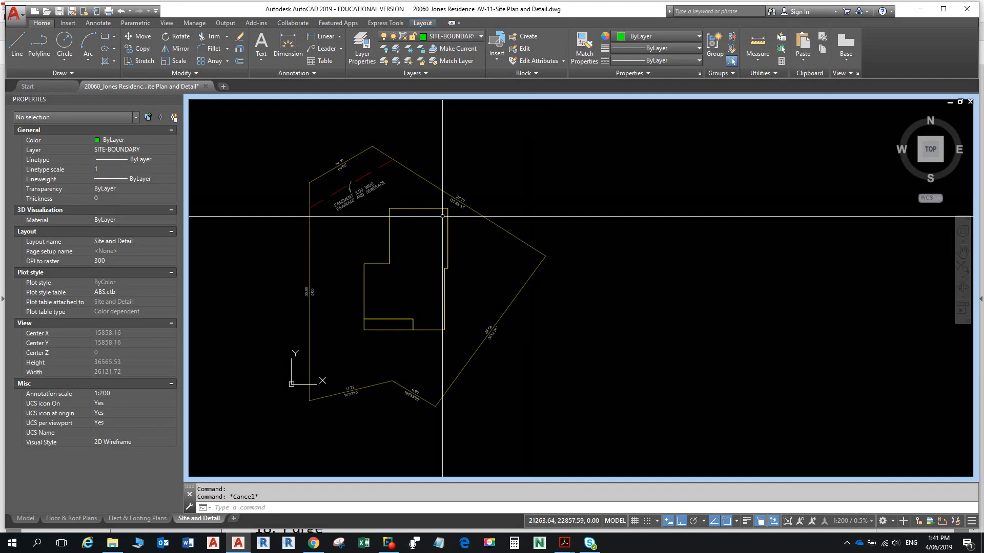
pyautogui.click(369, 43)
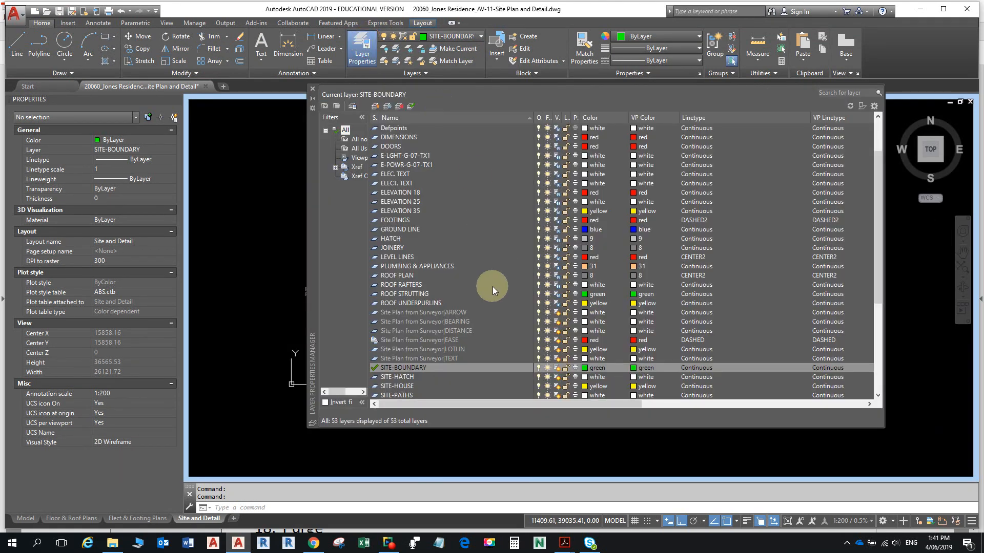
# - Review the surveyor DISTANCE, ARROW, EASE, TEXT and LOTLIN layers, then close Layer Properties
pyautogui.click(459, 330)
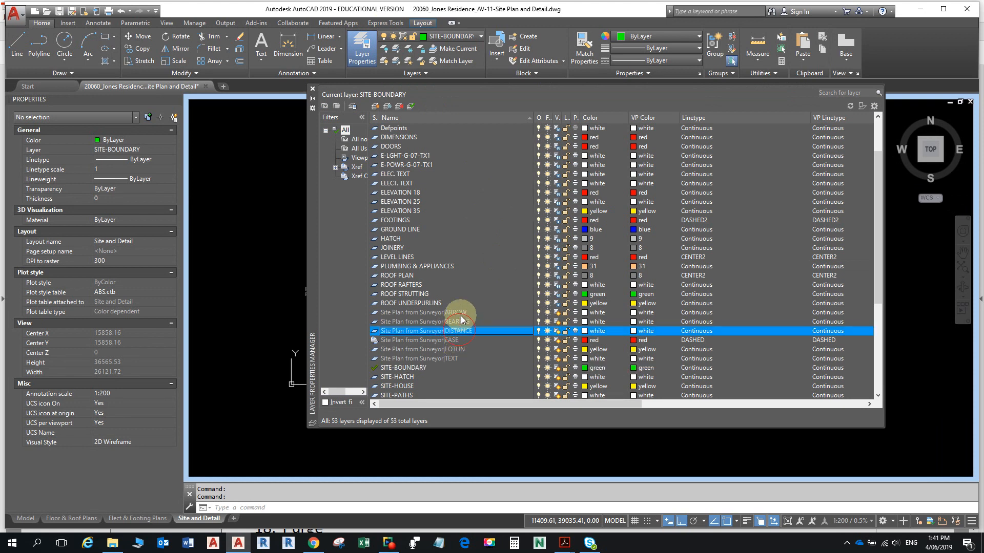
pyautogui.click(460, 312)
pyautogui.click(456, 341)
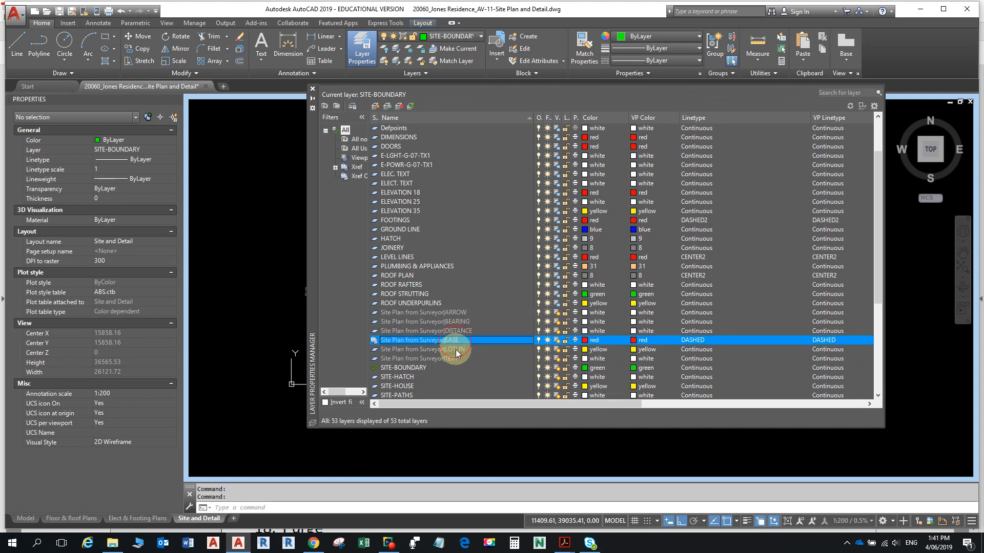
pyautogui.click(450, 359)
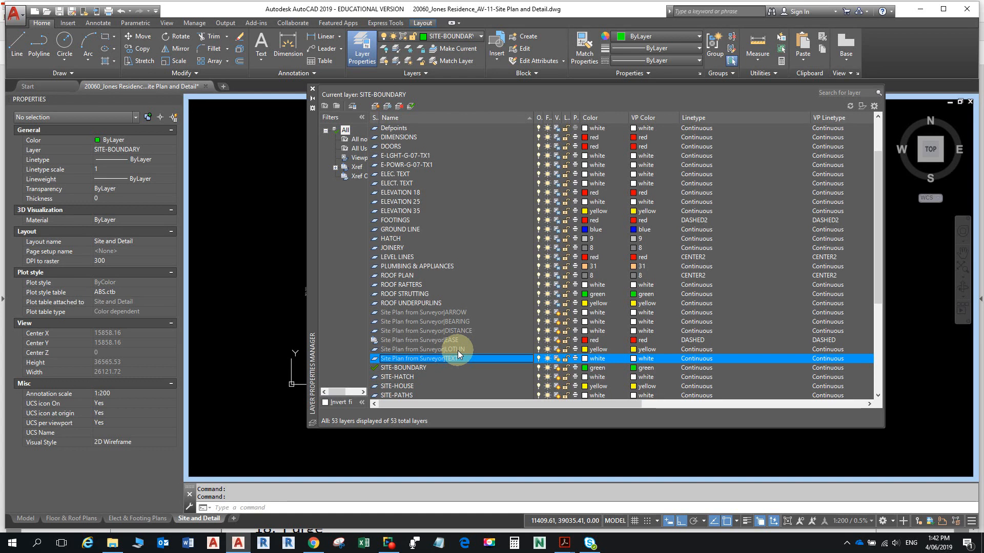
pyautogui.click(456, 350)
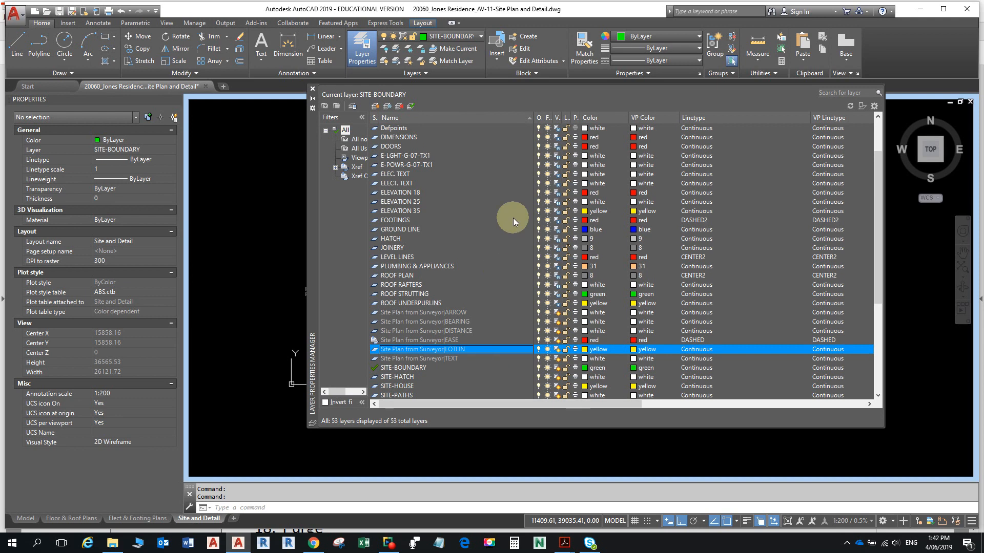
pyautogui.click(312, 89)
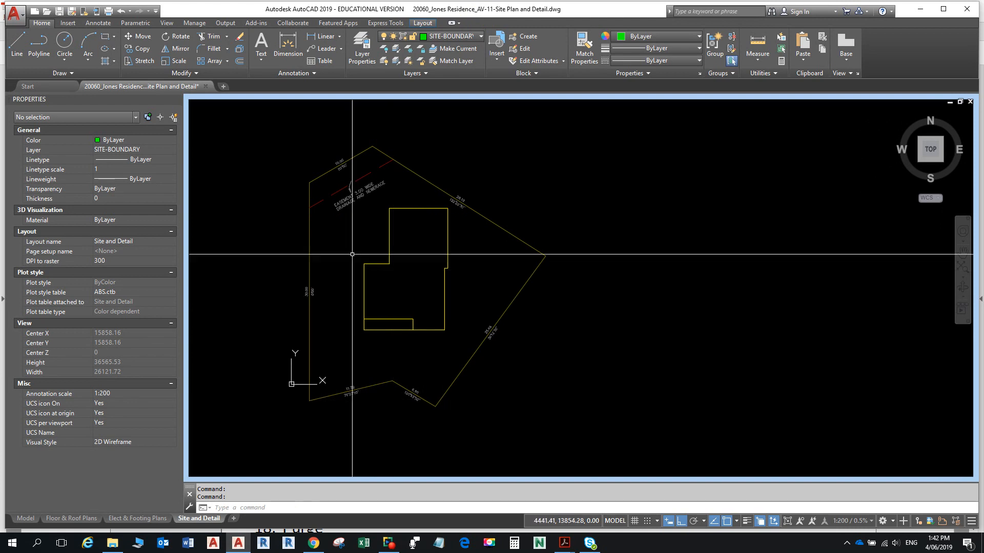
# - Set the surveyor LOTLIN layer colour to green (index 3) and recentre the site plan
pyautogui.click(372, 41)
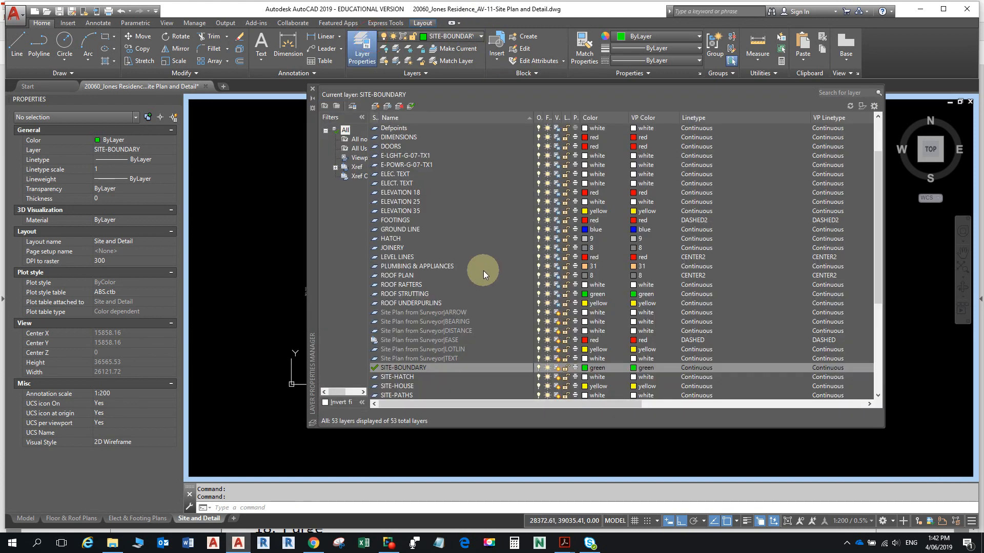
pyautogui.click(429, 352)
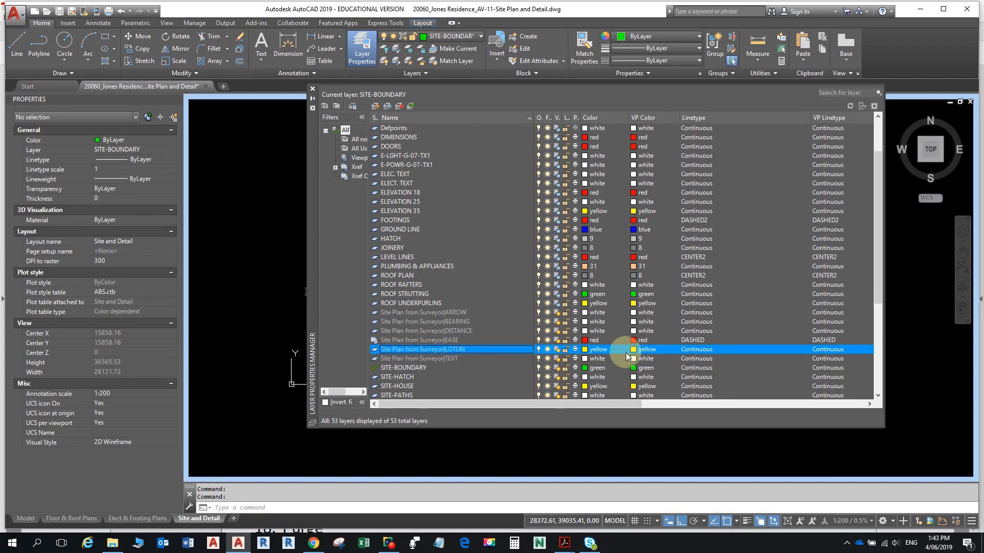
pyautogui.click(587, 349)
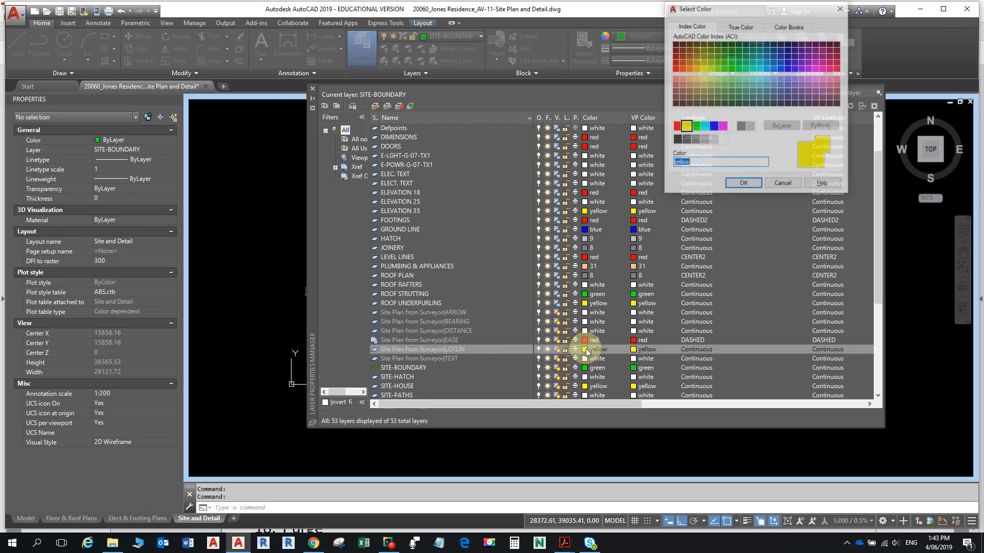
pyautogui.click(695, 128)
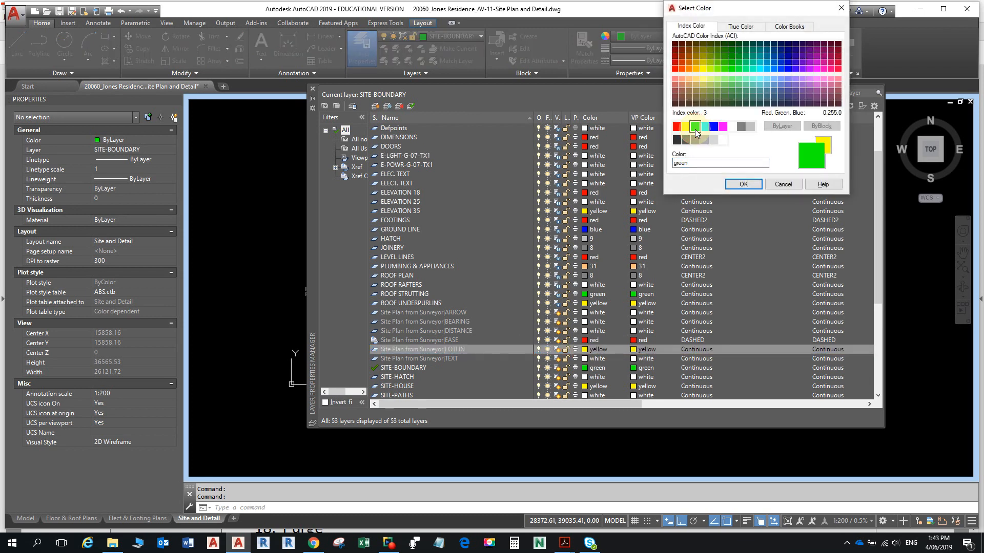
pyautogui.click(742, 184)
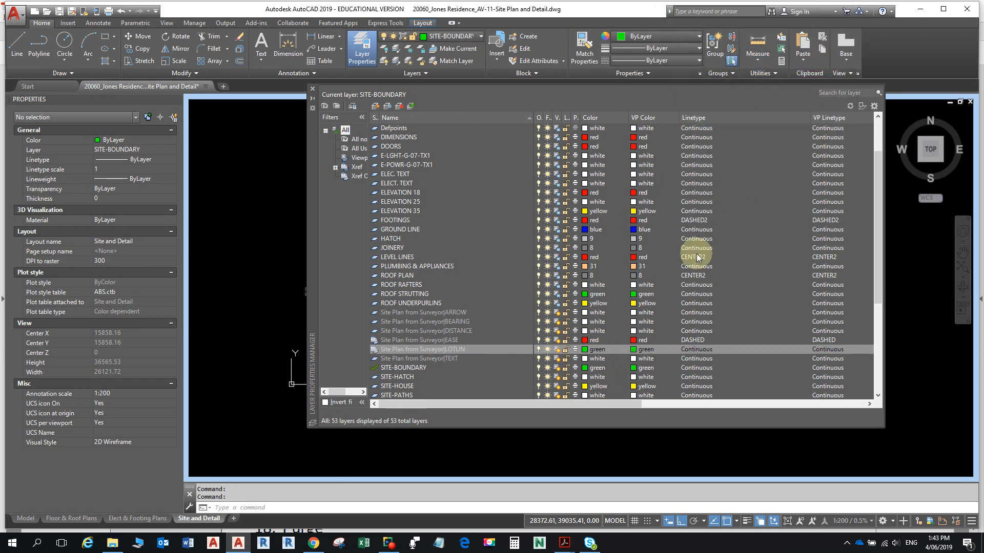
pyautogui.click(312, 88)
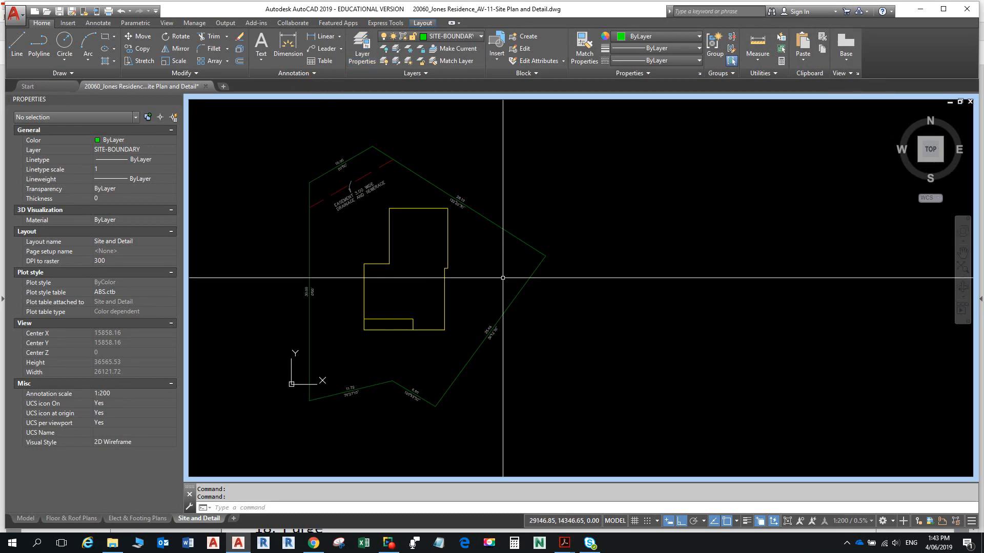
pyautogui.moveTo(418, 297)
pyautogui.mouseDown(button='middle')
pyautogui.moveTo(424, 262)
pyautogui.moveTo(471, 297)
pyautogui.moveTo(477, 317)
pyautogui.mouseUp(button='middle')
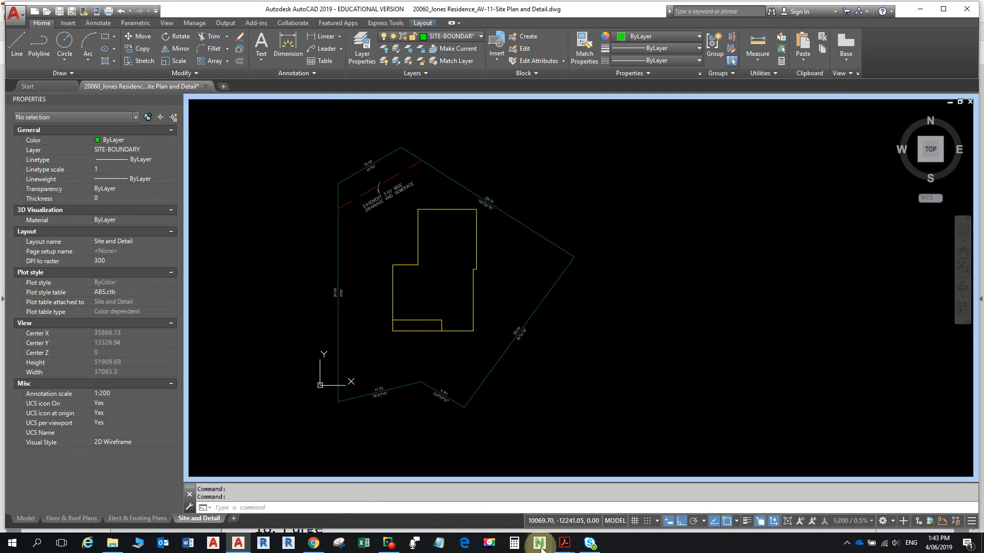
pyautogui.moveTo(564, 543)
pyautogui.click(527, 487)
pyautogui.scroll(-3, 512, 410)
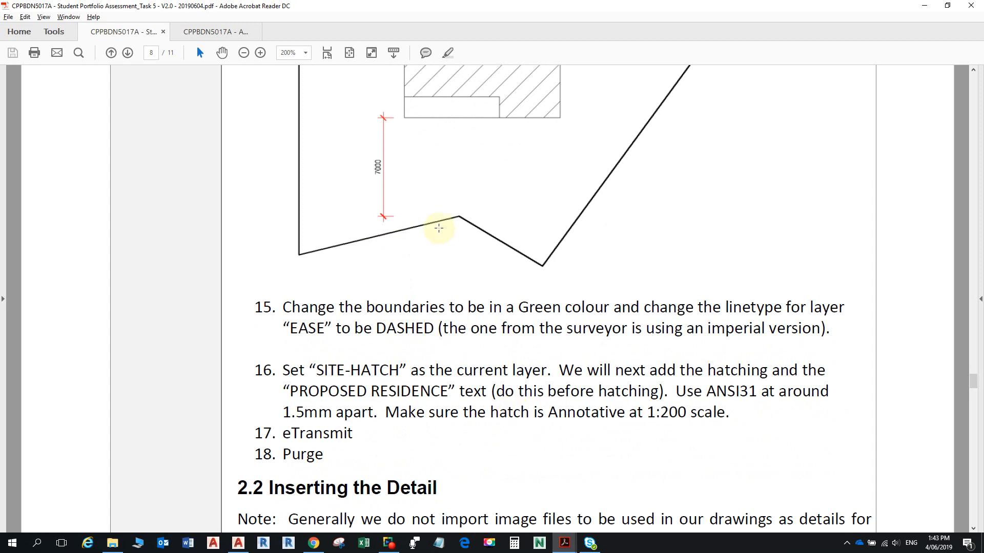
pyautogui.scroll(-20, 463, 335)
pyautogui.scroll(-13, 470, 311)
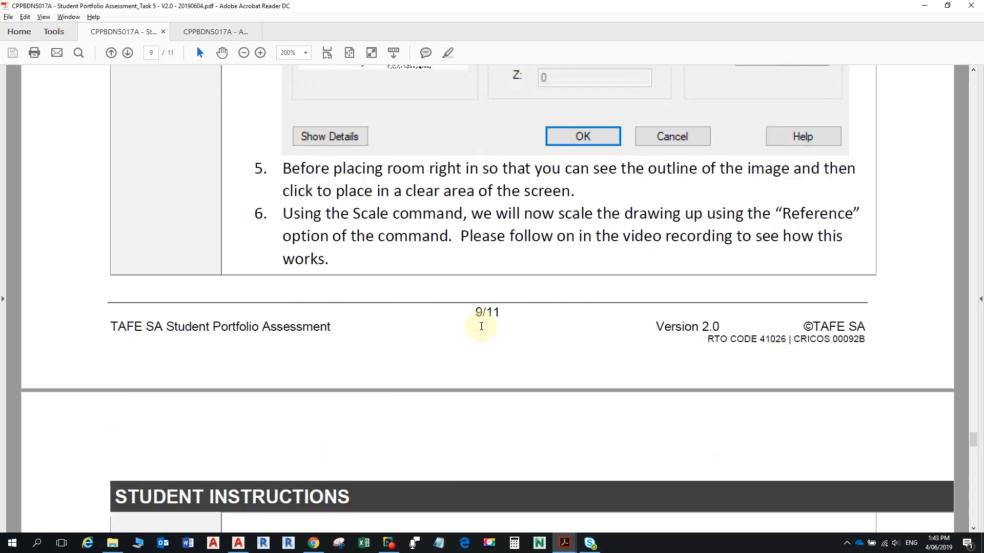
pyautogui.scroll(4, 468, 333)
pyautogui.scroll(-1, 484, 341)
pyautogui.scroll(10, 484, 341)
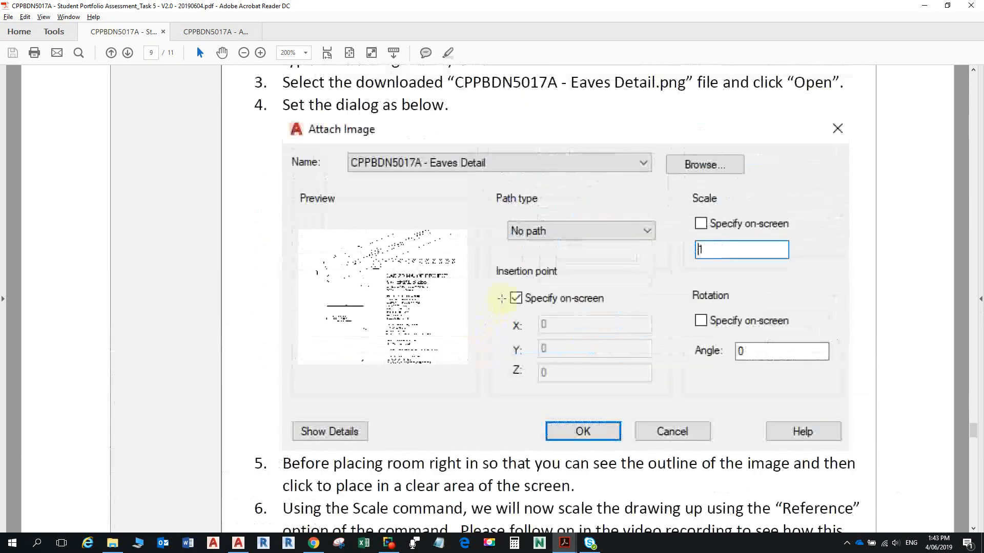
pyautogui.keyDown('ctrl'); pyautogui.scroll(-3, 502, 302); pyautogui.keyUp('ctrl')
pyautogui.scroll(20, 500, 297)
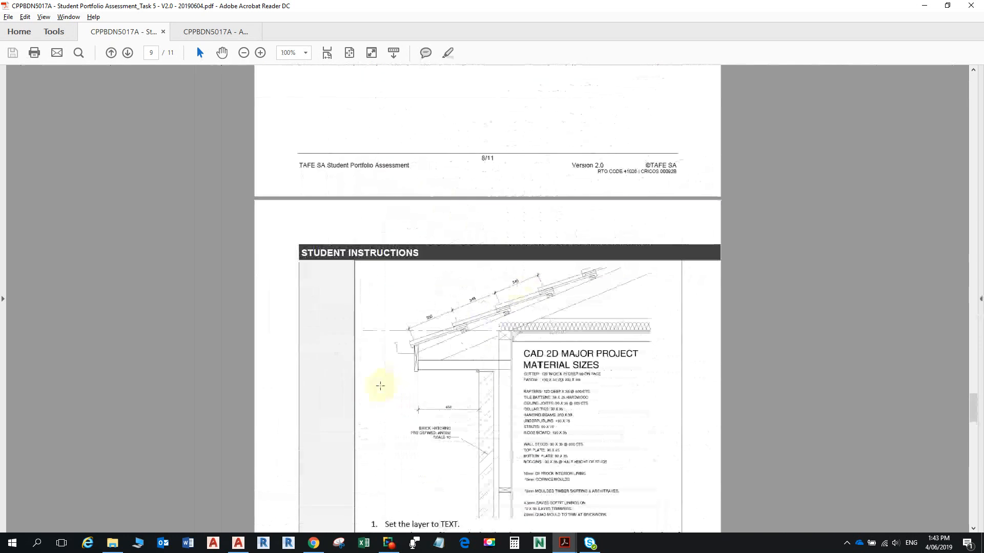
pyautogui.keyDown('ctrl'); pyautogui.scroll(5, 405, 370); pyautogui.keyUp('ctrl')
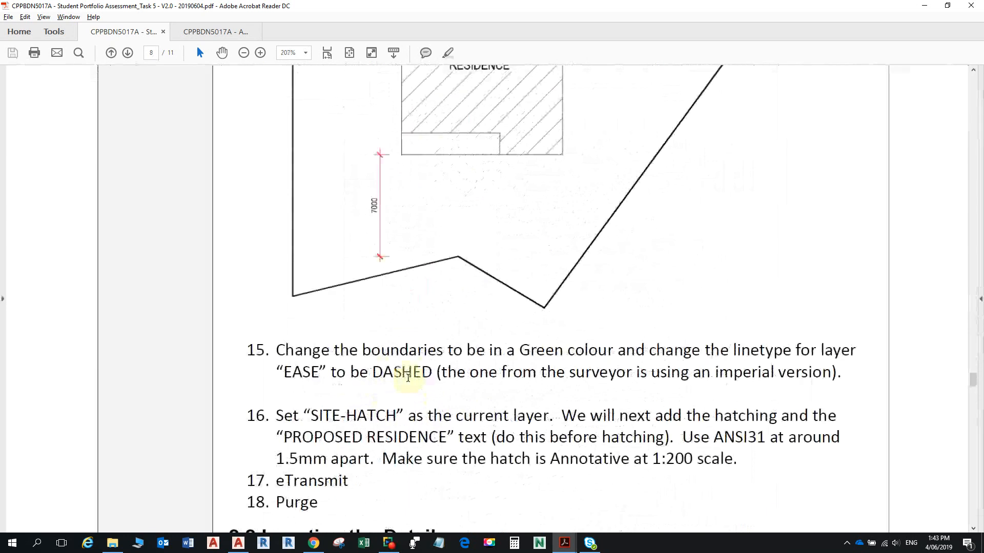
pyautogui.scroll(-3, 408, 362)
pyautogui.scroll(16, 406, 309)
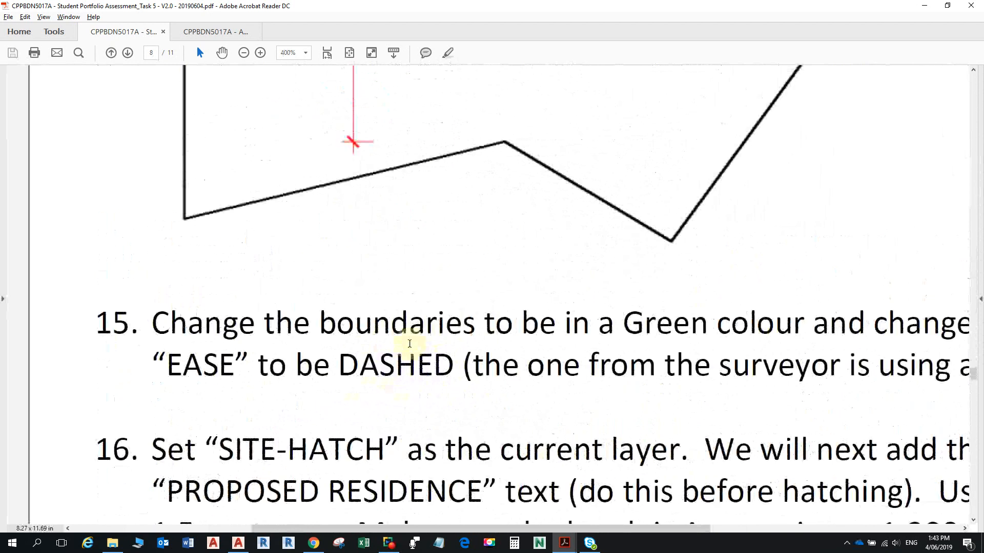
pyautogui.scroll(3, 419, 342)
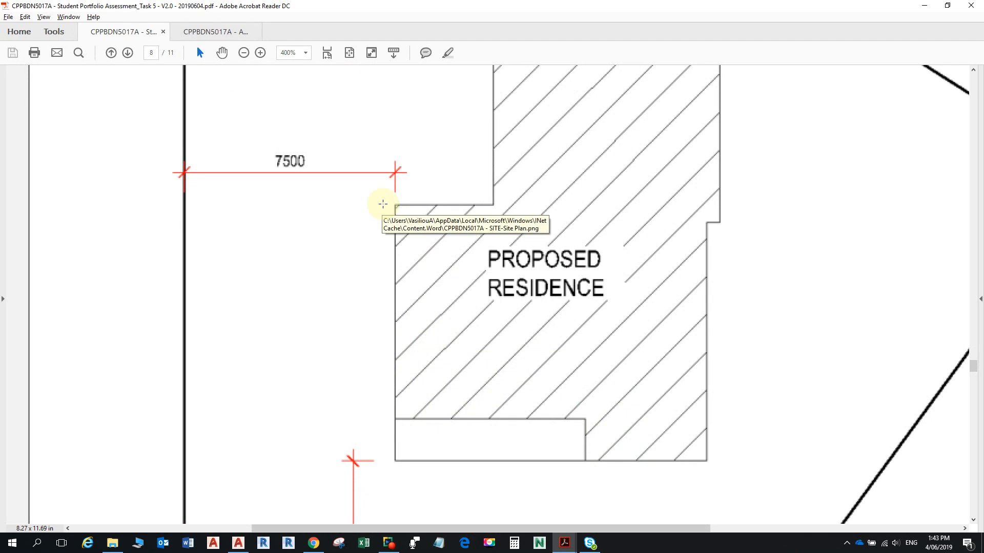
pyautogui.scroll(-5, 379, 210)
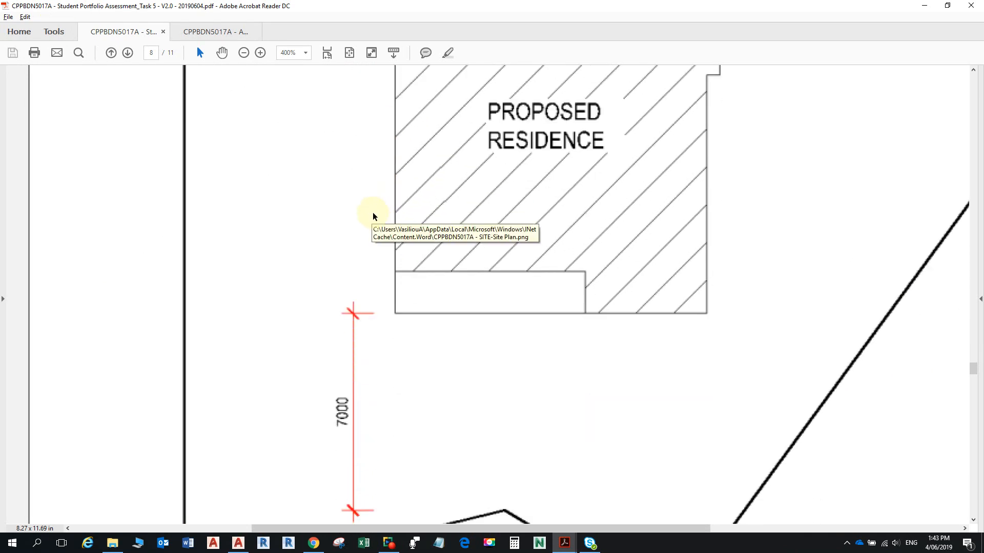
pyautogui.hotkey('alt', 'Tab')
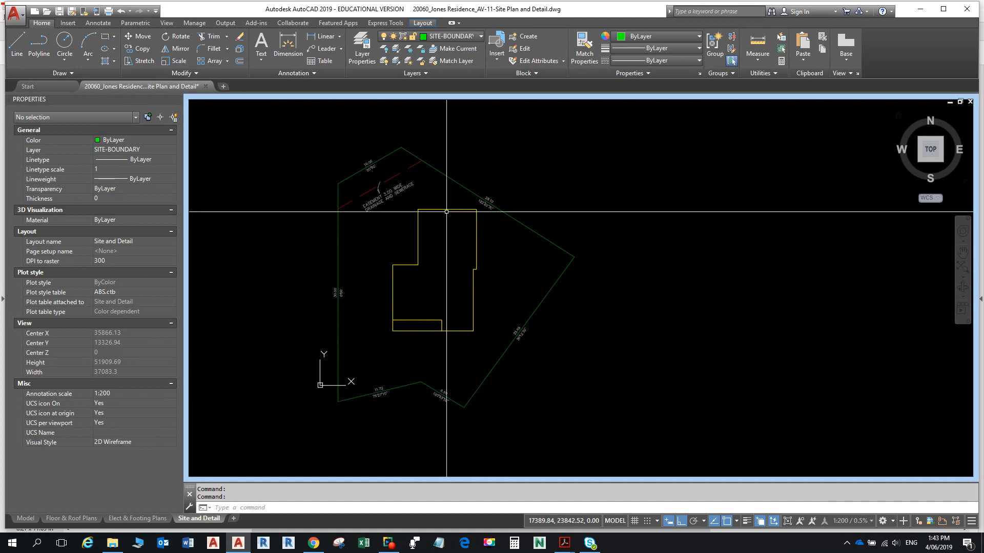
pyautogui.click(316, 41)
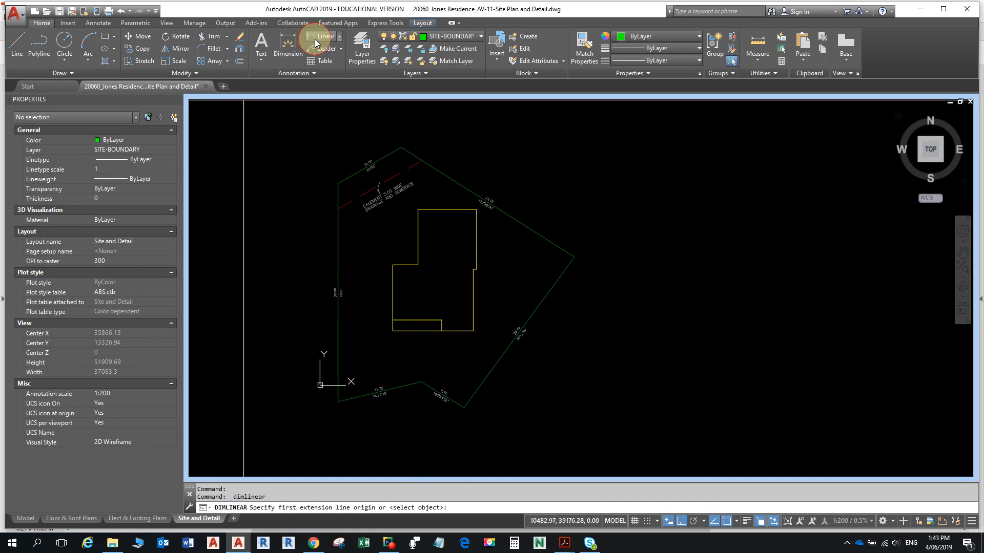
pyautogui.press('Escape')
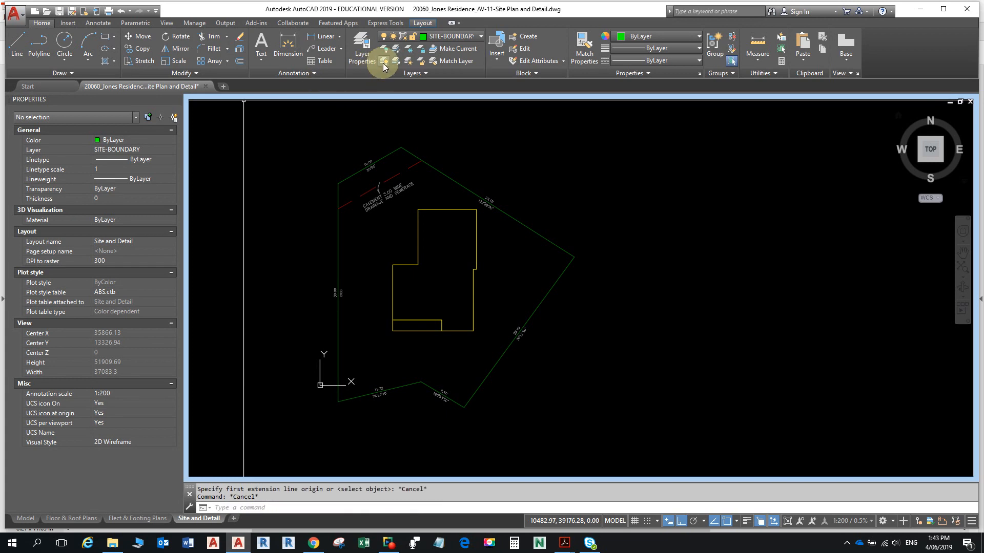
pyautogui.click(476, 36)
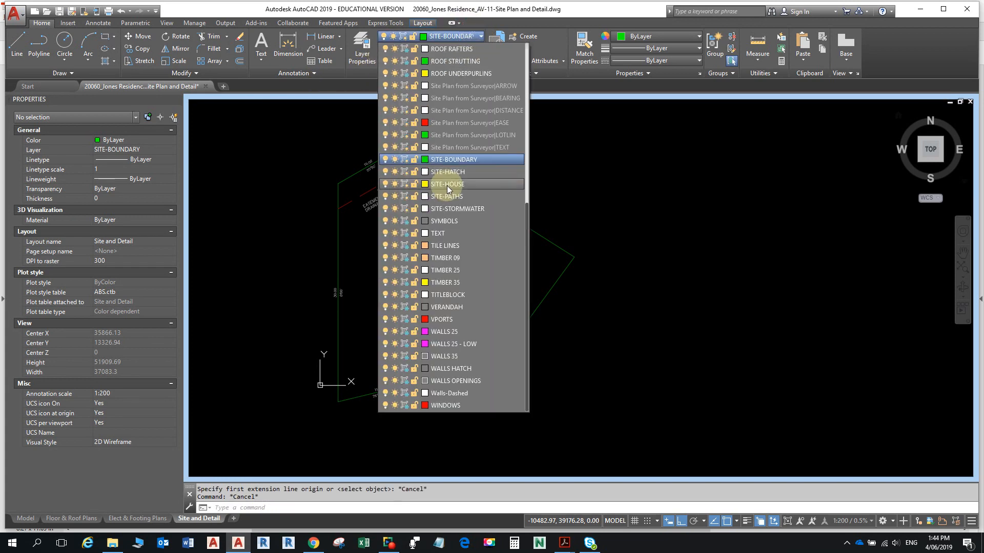
pyautogui.scroll(8, 447, 185)
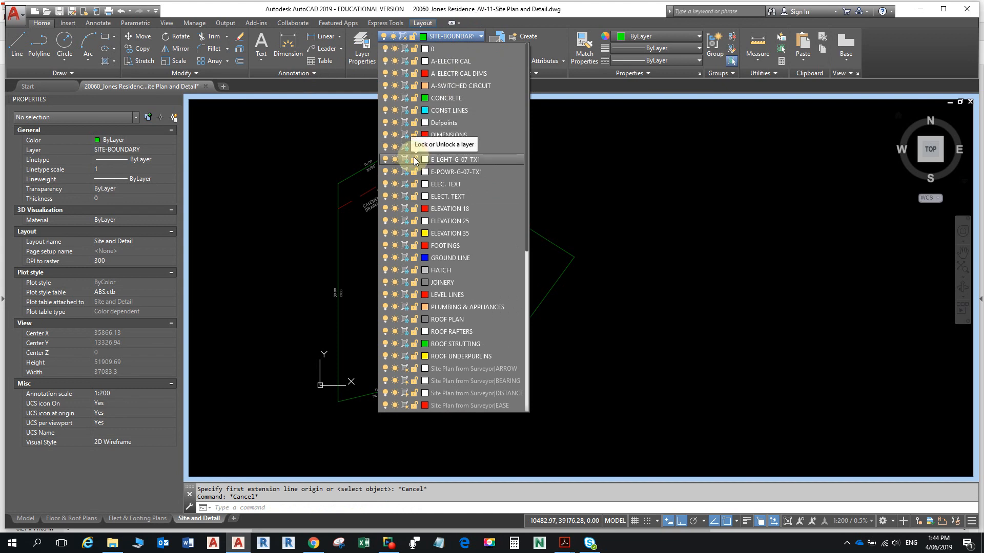
pyautogui.click(362, 42)
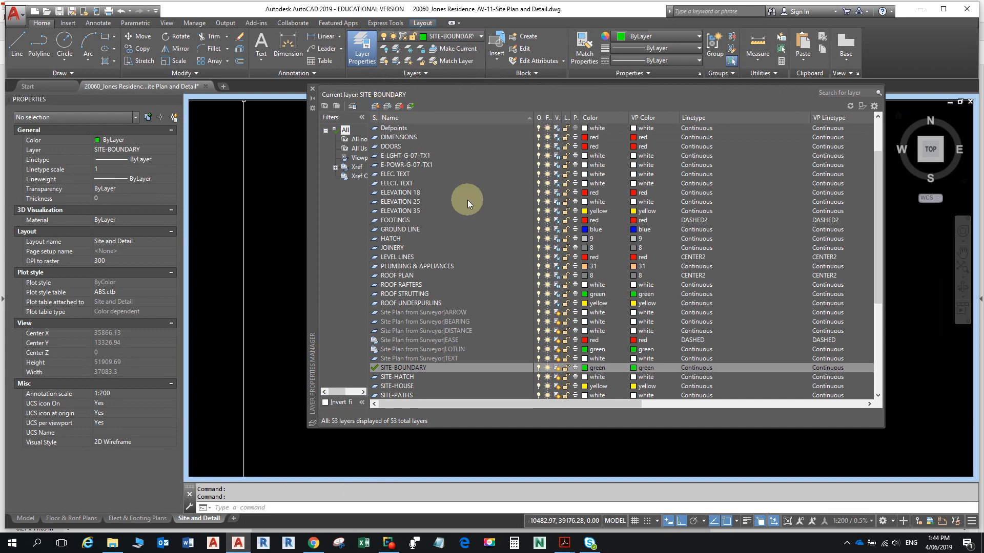
pyautogui.press('Escape')
pyautogui.click(313, 90)
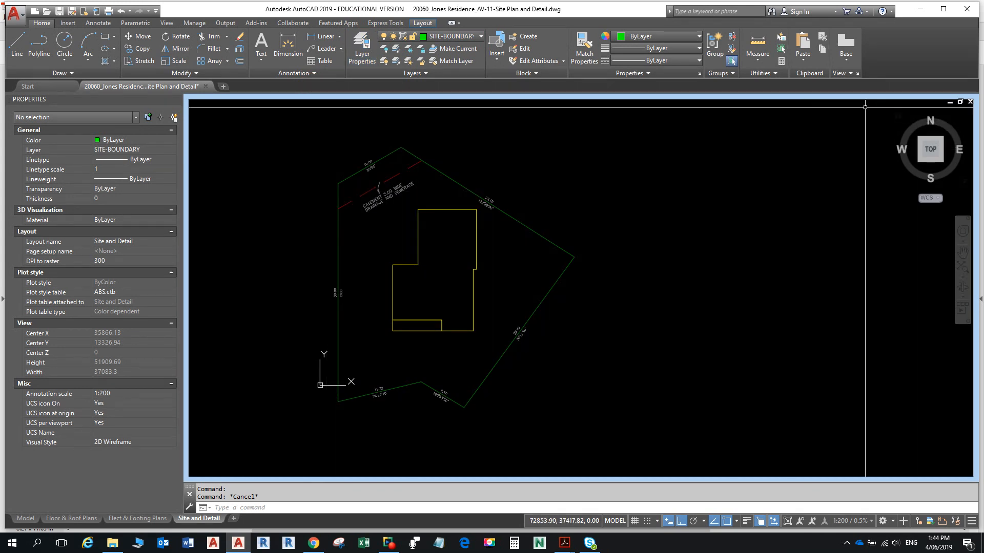
pyautogui.click(969, 102)
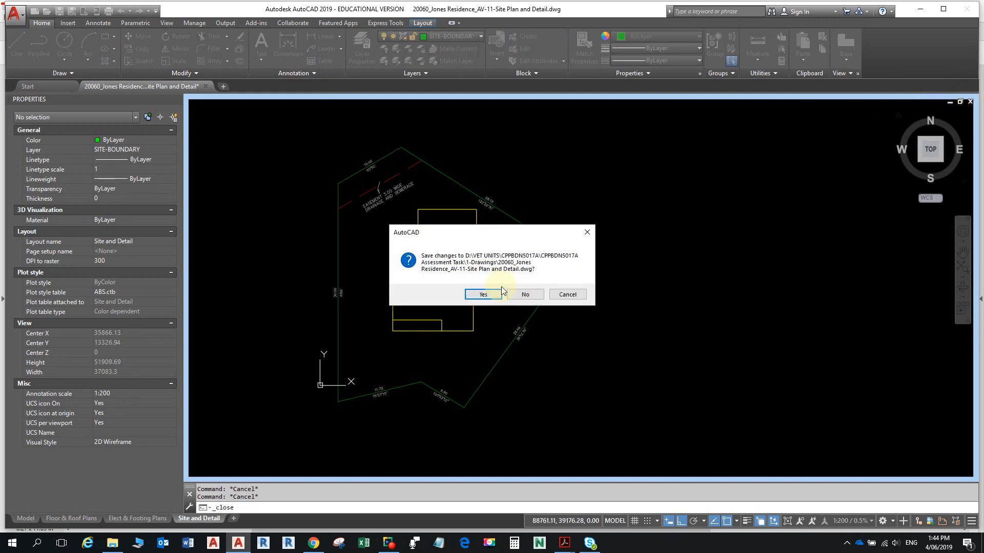
pyautogui.click(577, 290)
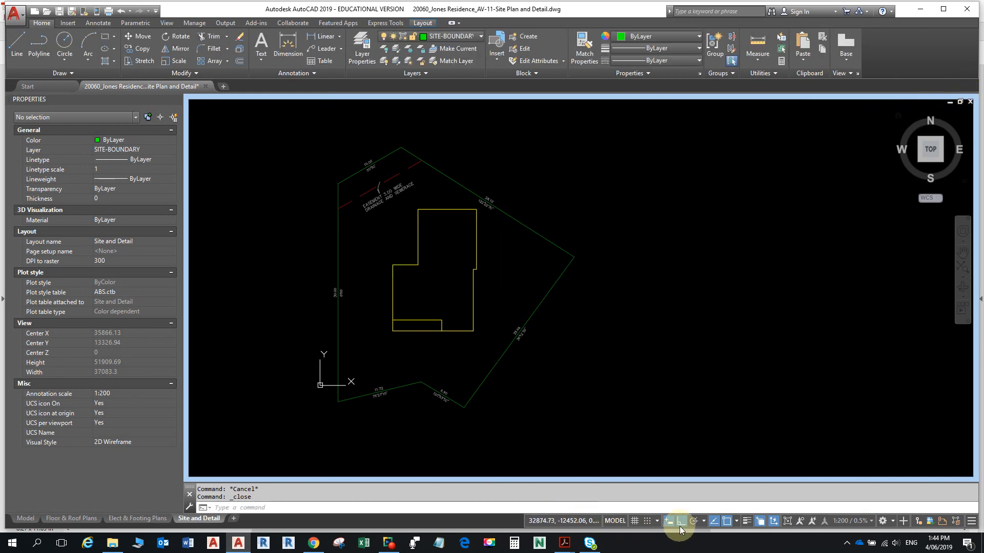
# - Switch to paper space and turn on lineweight display, centring the view on the house
pyautogui.click(605, 520)
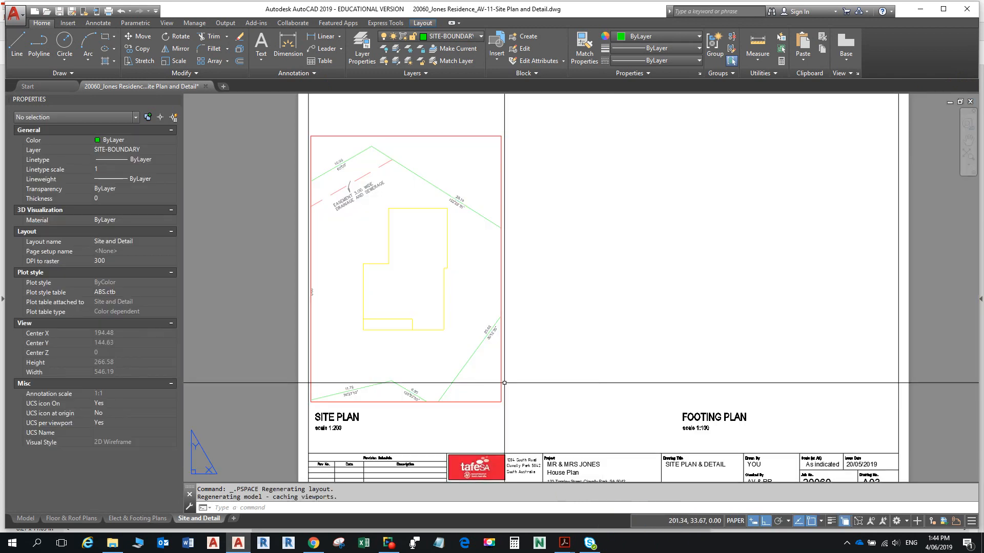
pyautogui.moveTo(432, 329); pyautogui.dragTo(598, 304, button='middle')
pyautogui.scroll(3, 589, 327)
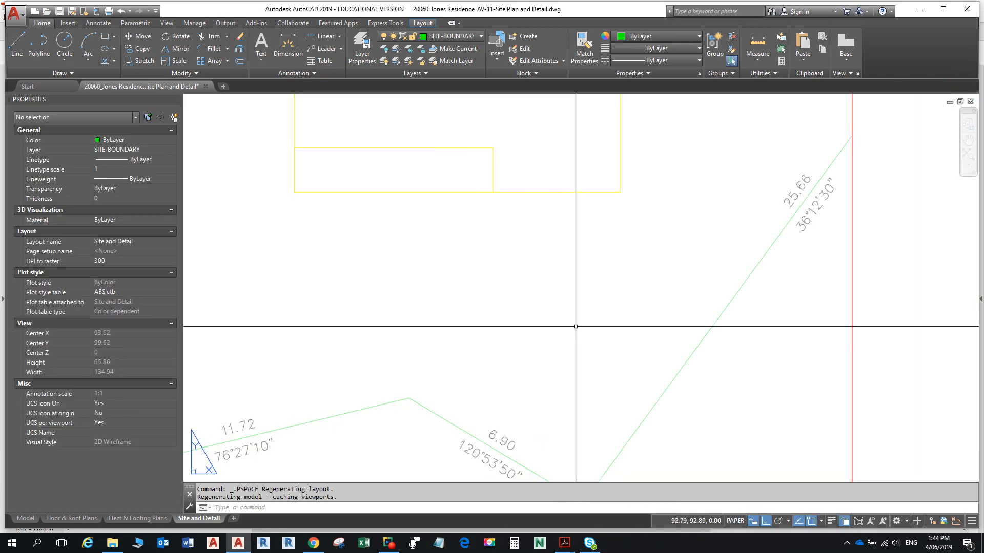
pyautogui.moveTo(530, 318); pyautogui.dragTo(578, 346, button='middle')
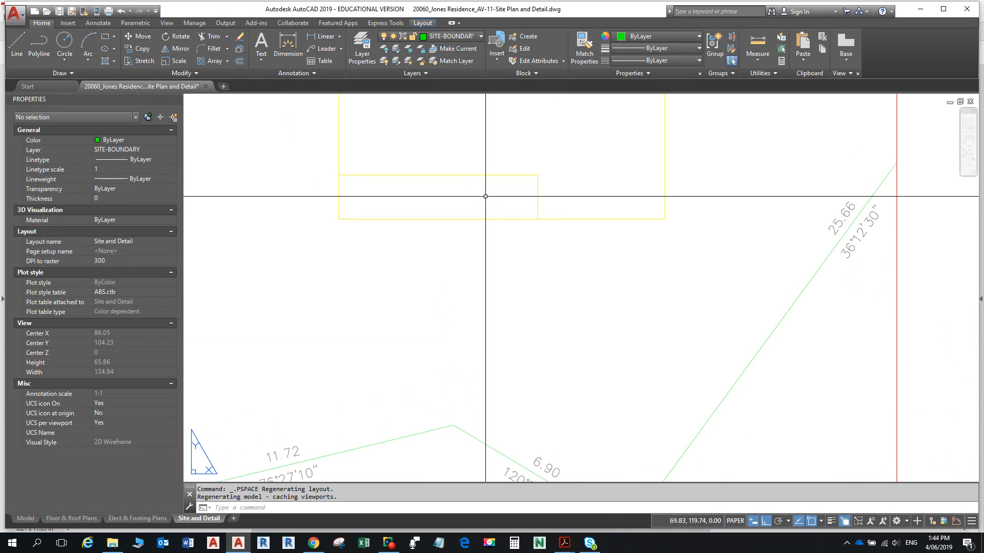
pyautogui.scroll(-1, 563, 245)
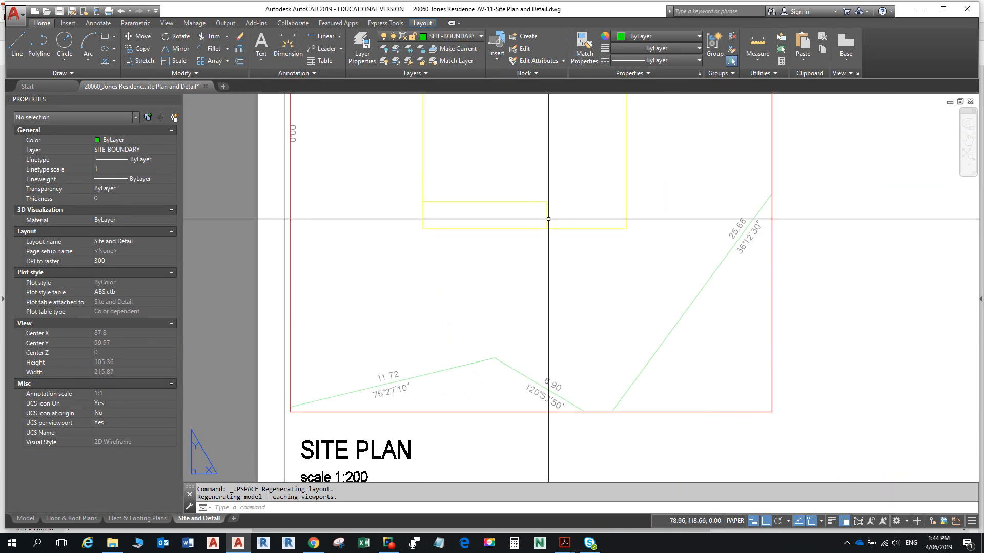
pyautogui.click(831, 521)
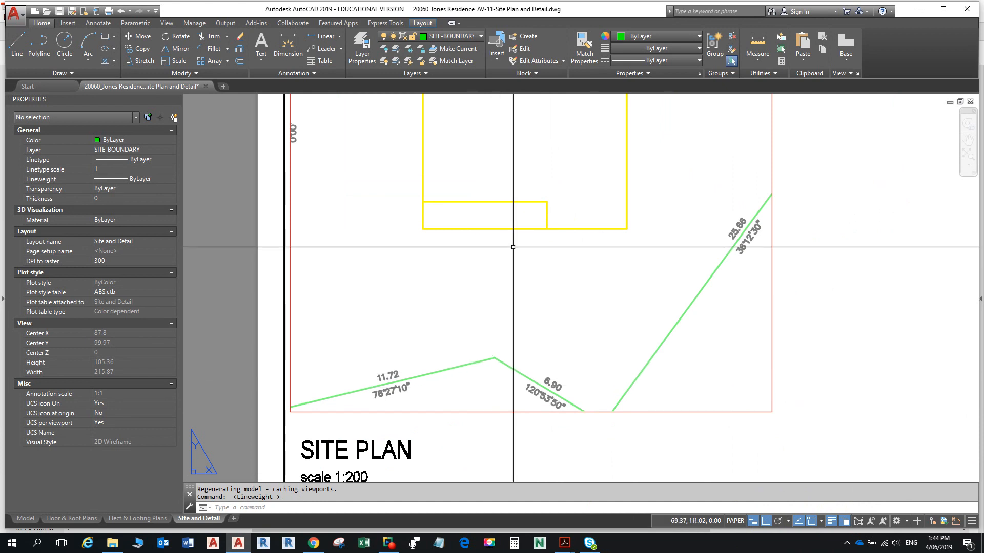
pyautogui.moveTo(512, 257); pyautogui.dragTo(543, 322, button='middle')
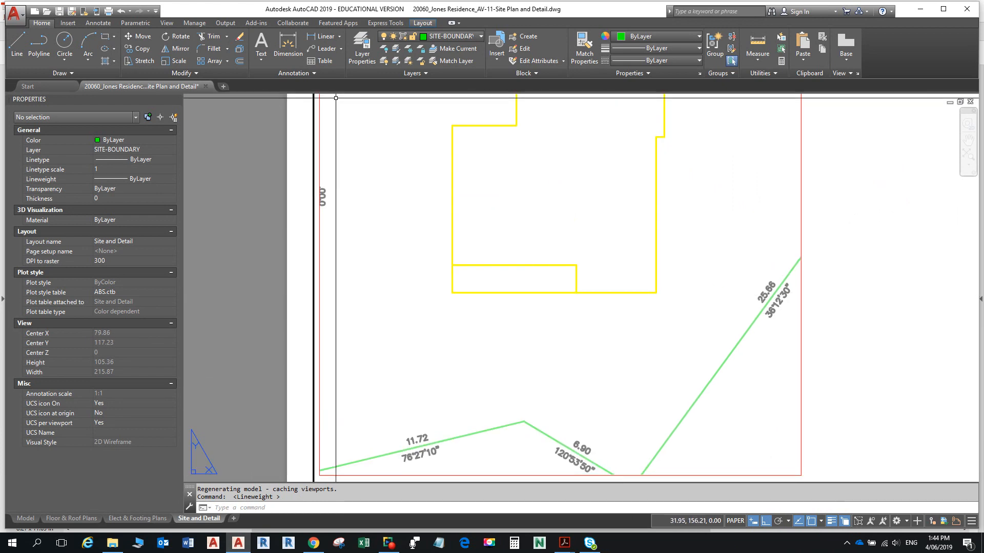
# - Make DIMENSIONS current and add a vertical 7000 linear dimension from boundary vertex to house edge
pyautogui.click(465, 36)
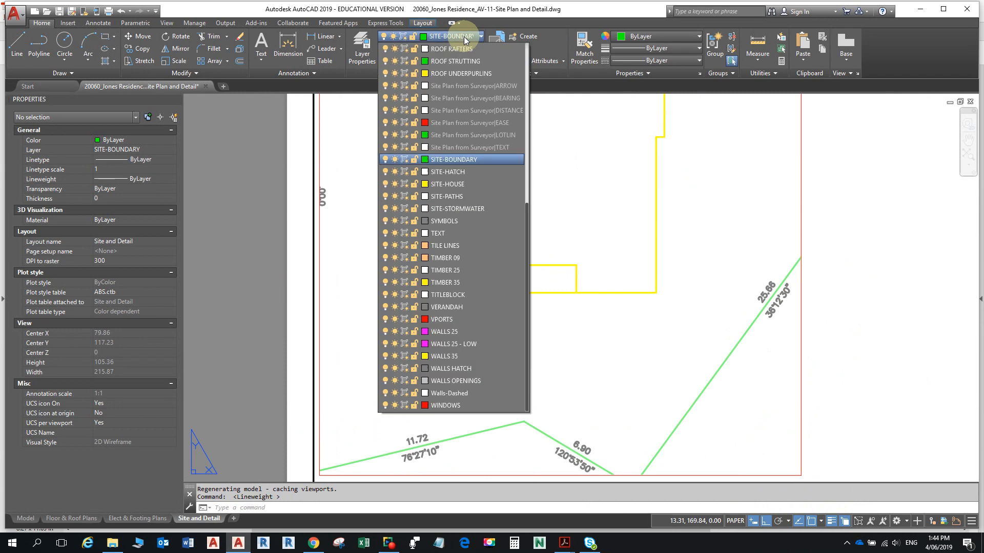
pyautogui.scroll(8, 441, 137)
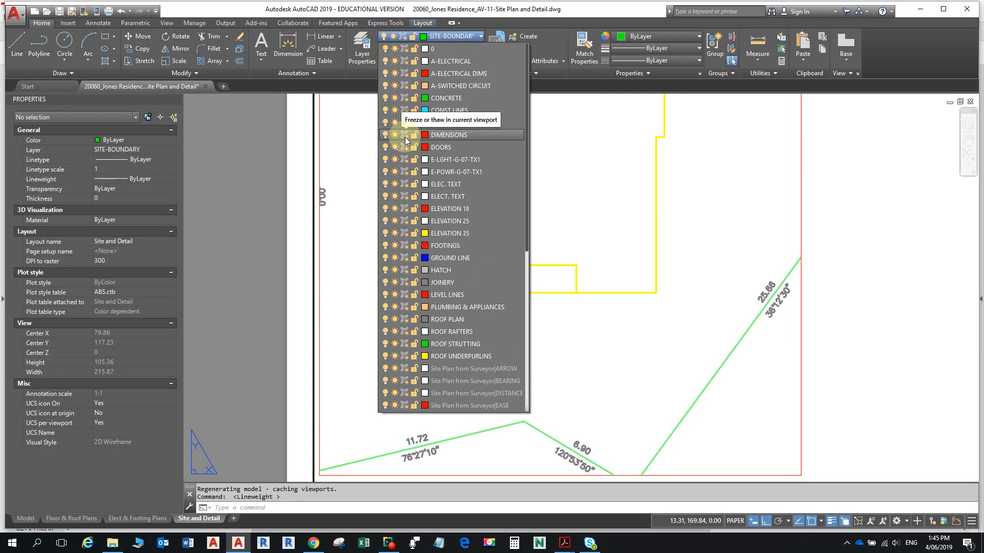
pyautogui.click(453, 137)
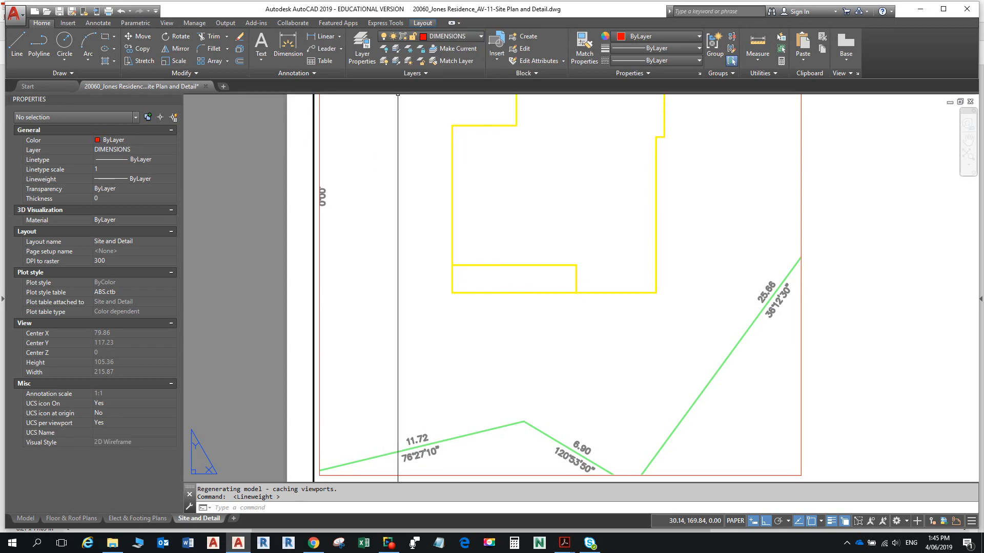
pyautogui.click(329, 38)
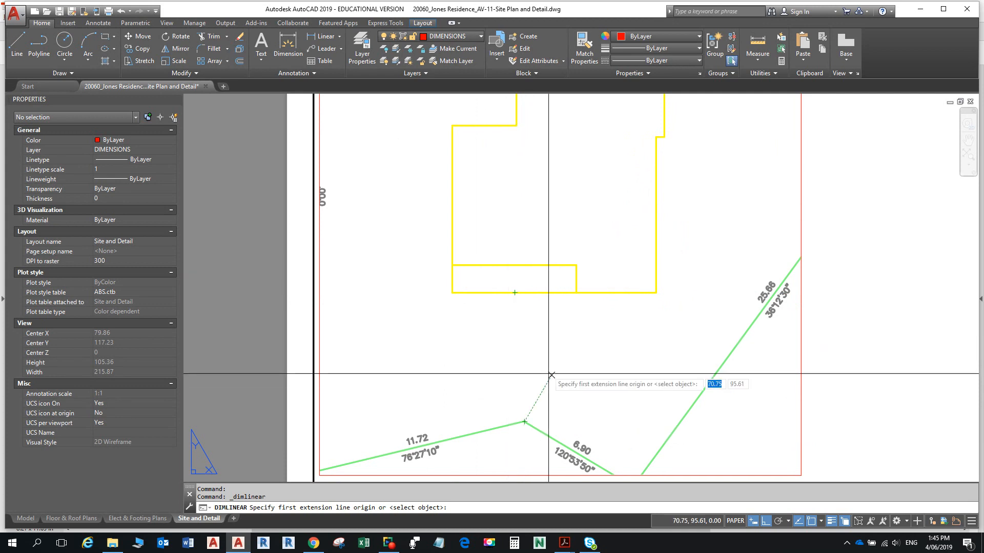
pyautogui.click(524, 422)
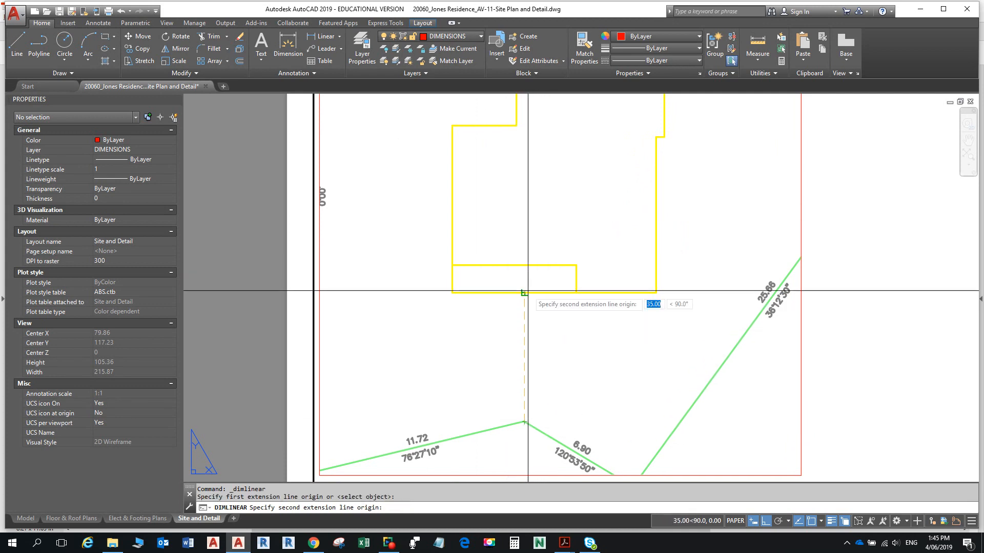
pyautogui.click(524, 294)
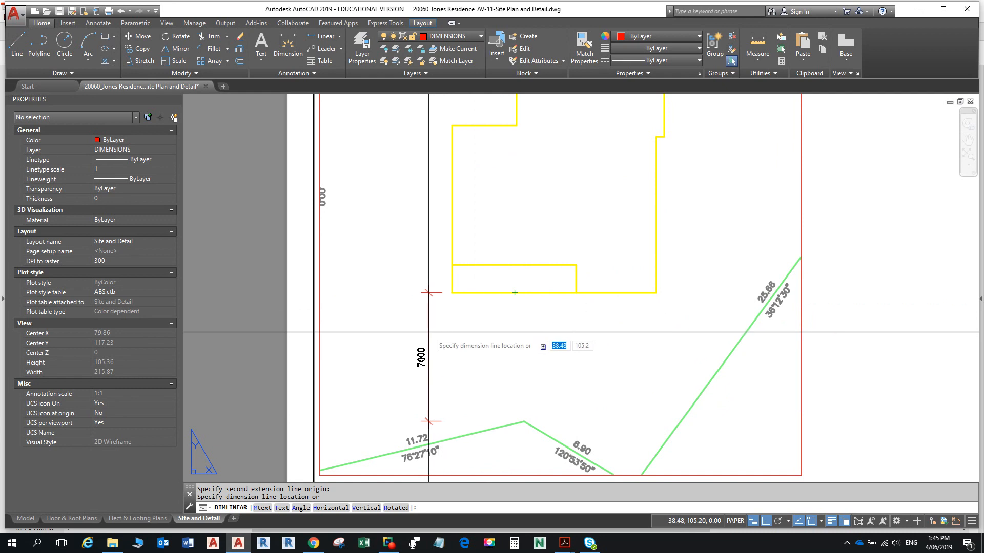
pyautogui.click(496, 323)
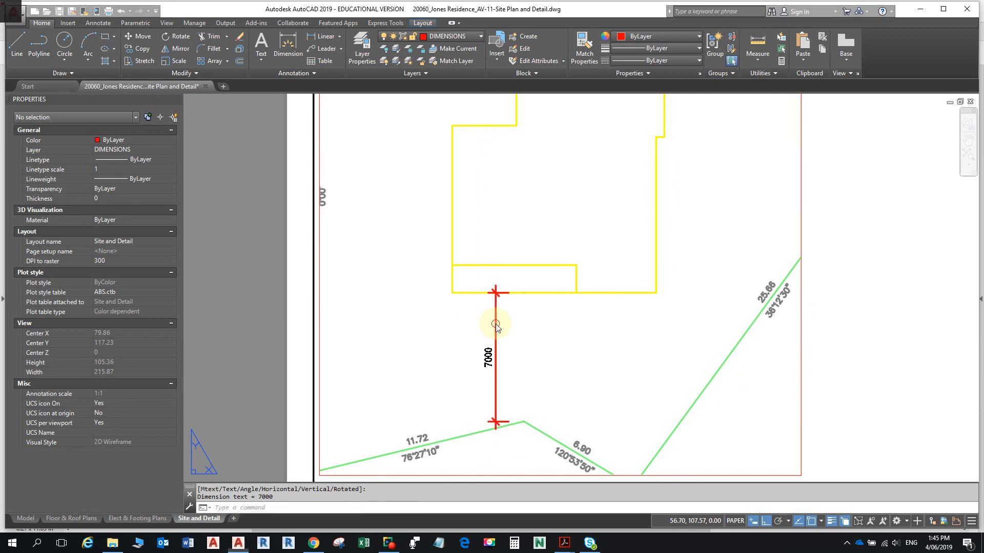
# - Compare the new dimension against the reference task PDF
pyautogui.hotkey('alt', 'Tab')
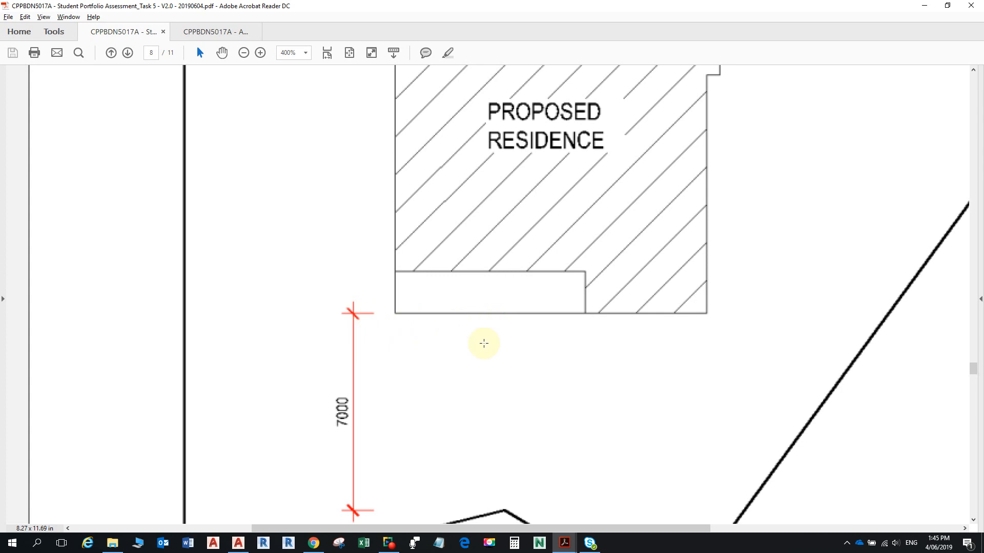
pyautogui.scroll(-3, 507, 378)
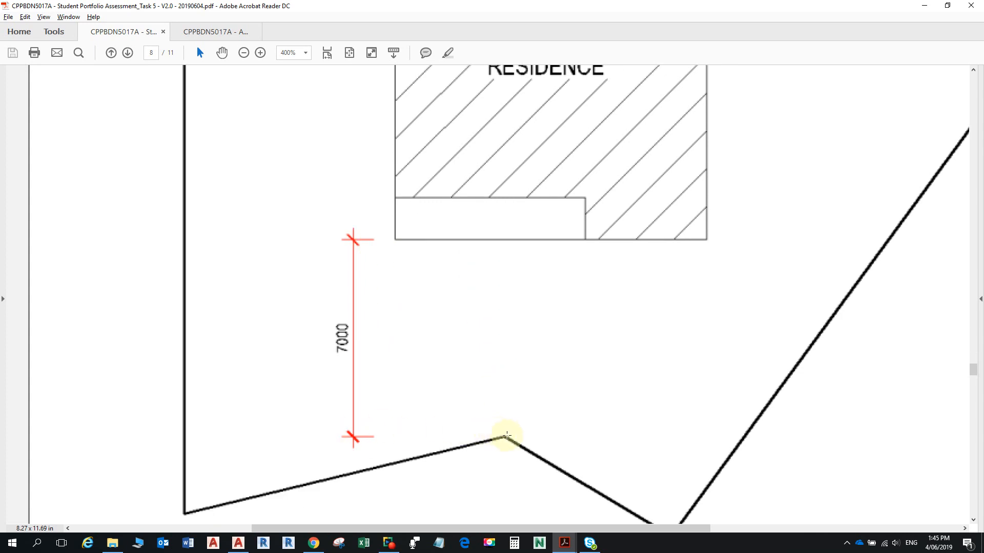
pyautogui.scroll(-3, 417, 251)
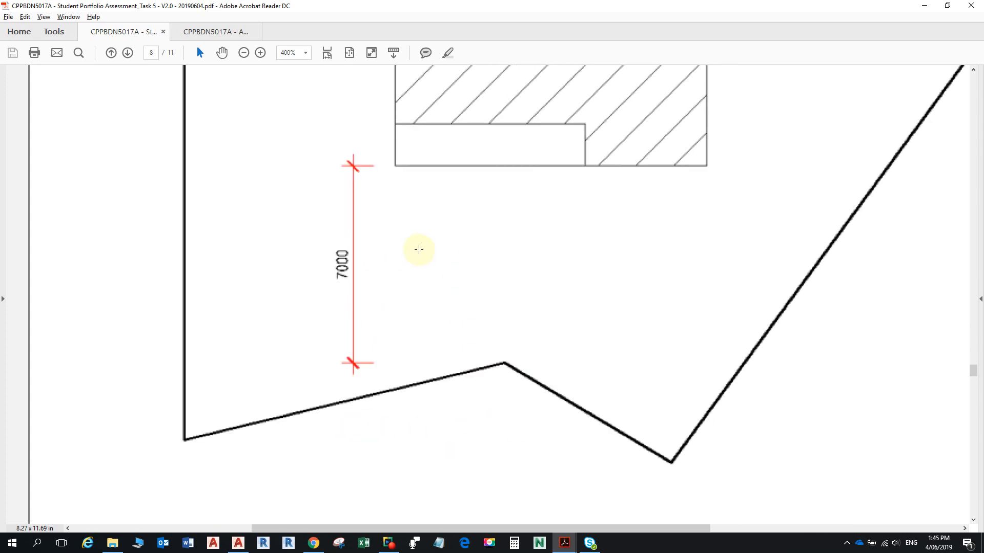
pyautogui.scroll(11, 417, 251)
pyautogui.scroll(1, 412, 276)
pyautogui.hotkey('alt', 'Tab')
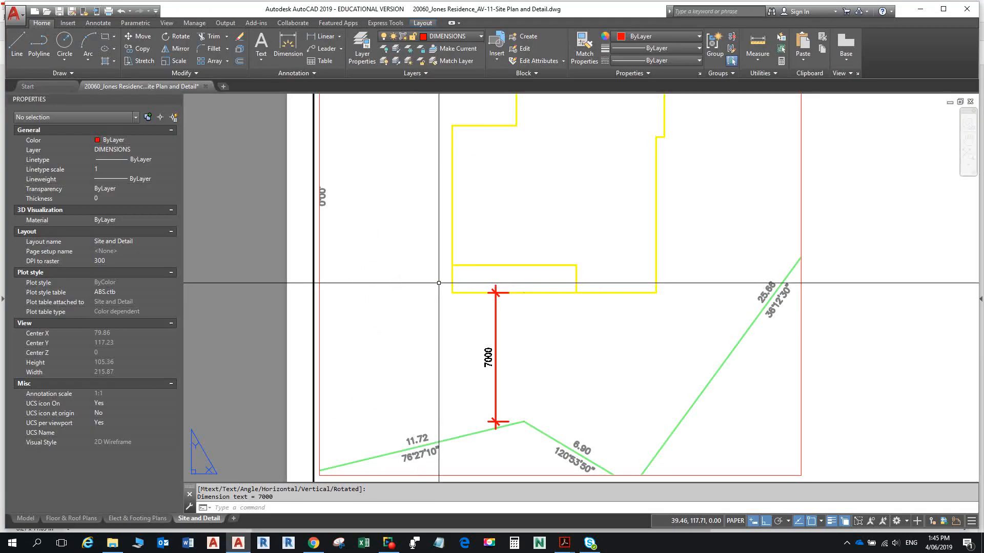
# - Select the site plan viewport and stretch its right edge wider
pyautogui.scroll(5, 466, 292)
pyautogui.scroll(-6, 416, 208)
pyautogui.moveTo(415, 218); pyautogui.dragTo(468, 417, button='middle')
pyautogui.scroll(-5, 475, 334)
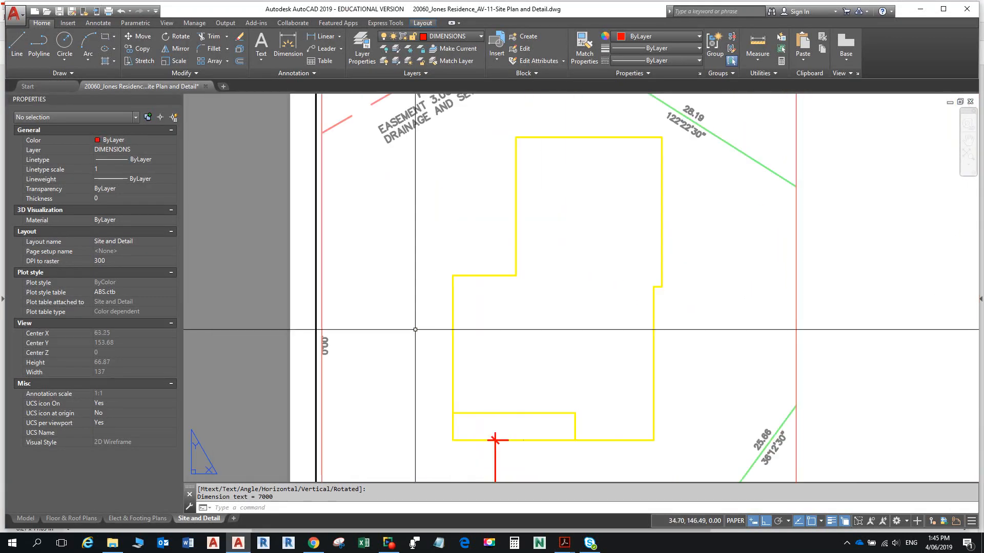
pyautogui.moveTo(411, 324); pyautogui.dragTo(428, 324, button='middle')
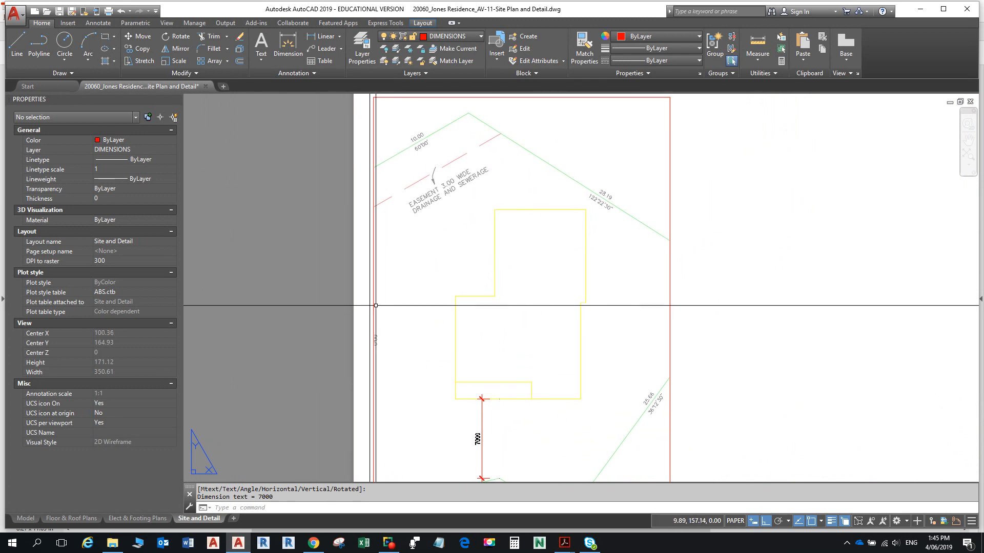
pyautogui.moveTo(391, 296); pyautogui.dragTo(422, 308, button='middle')
pyautogui.scroll(-2, 451, 257)
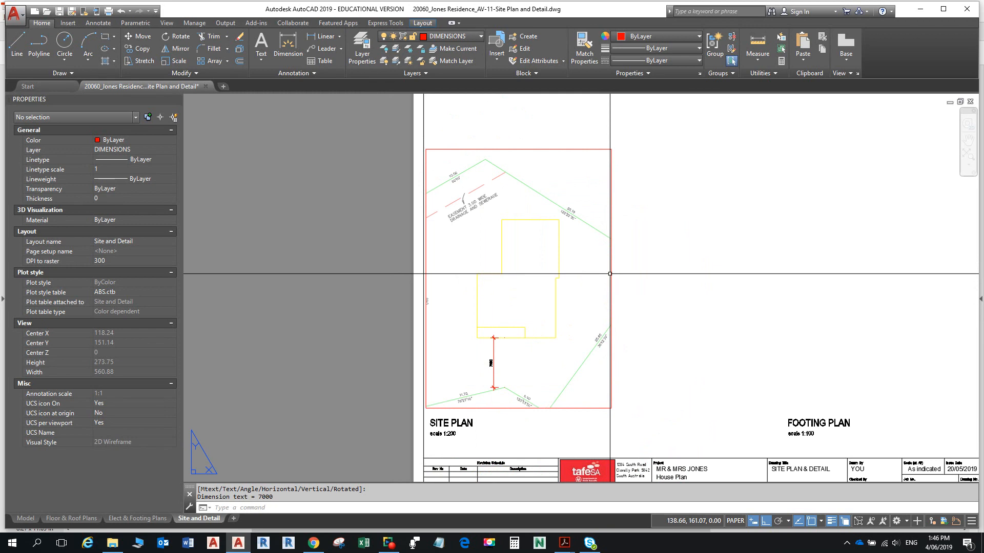
pyautogui.click(610, 274)
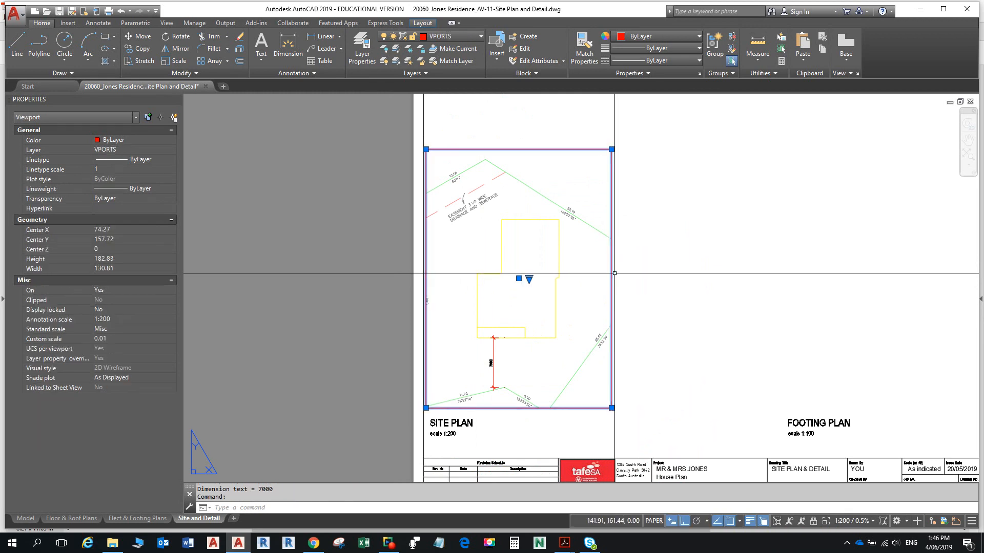
pyautogui.click(632, 150)
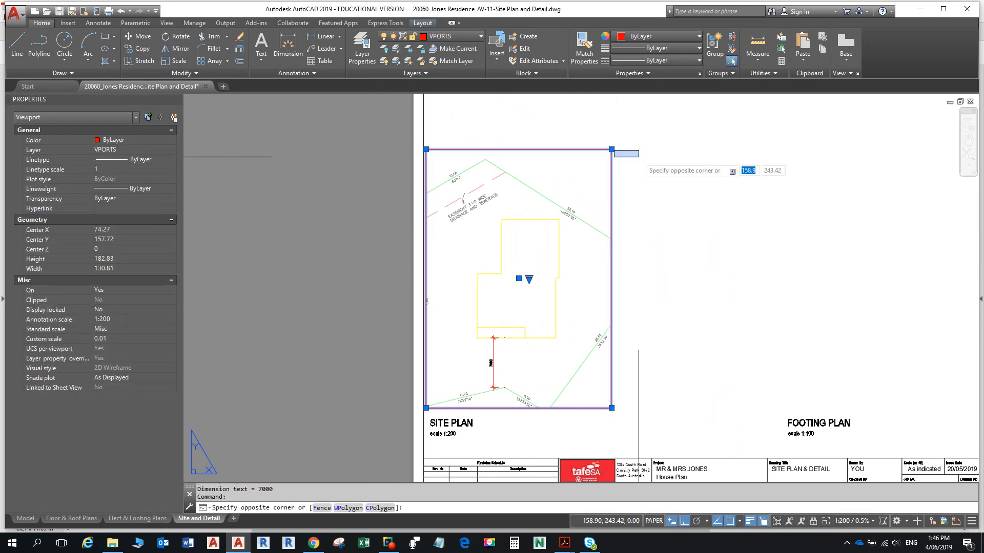
pyautogui.click(611, 149)
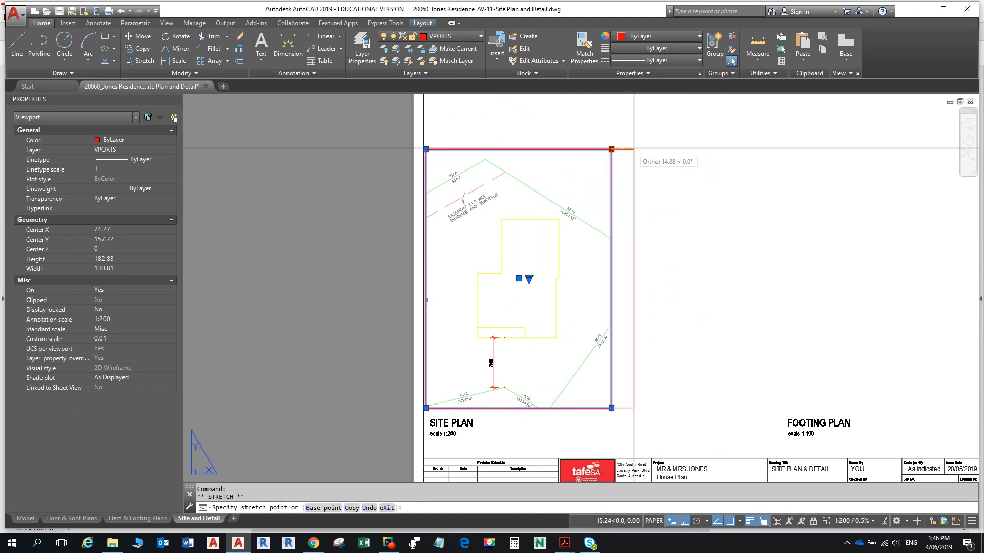
pyautogui.click(661, 143)
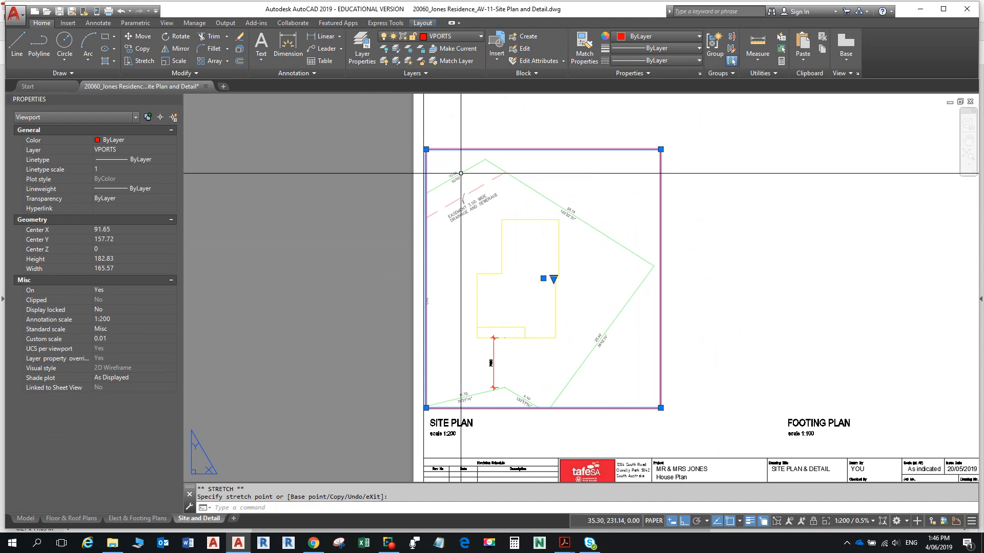
# - Stretch the viewport's left edge further left and its bottom down to the SITE PLAN title
pyautogui.click(426, 149)
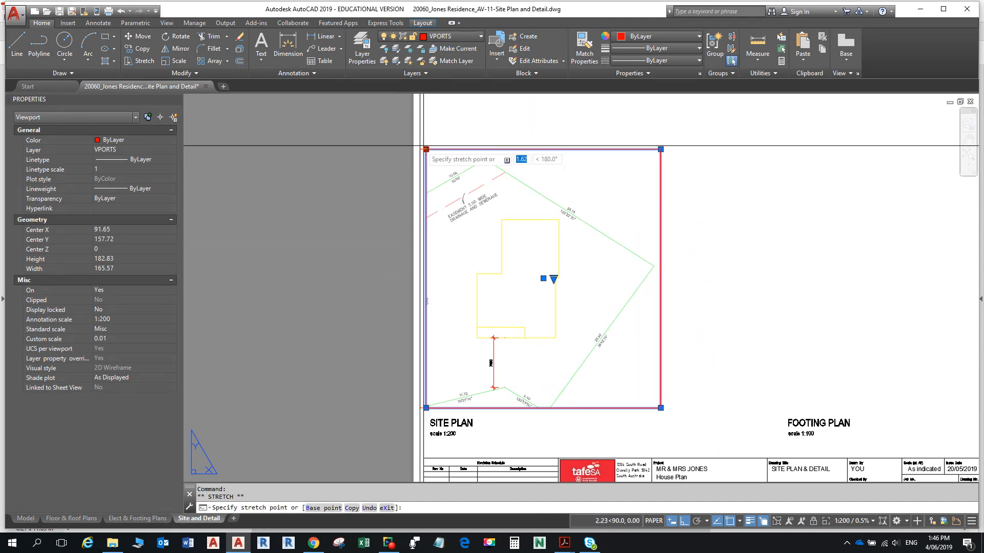
pyautogui.click(397, 147)
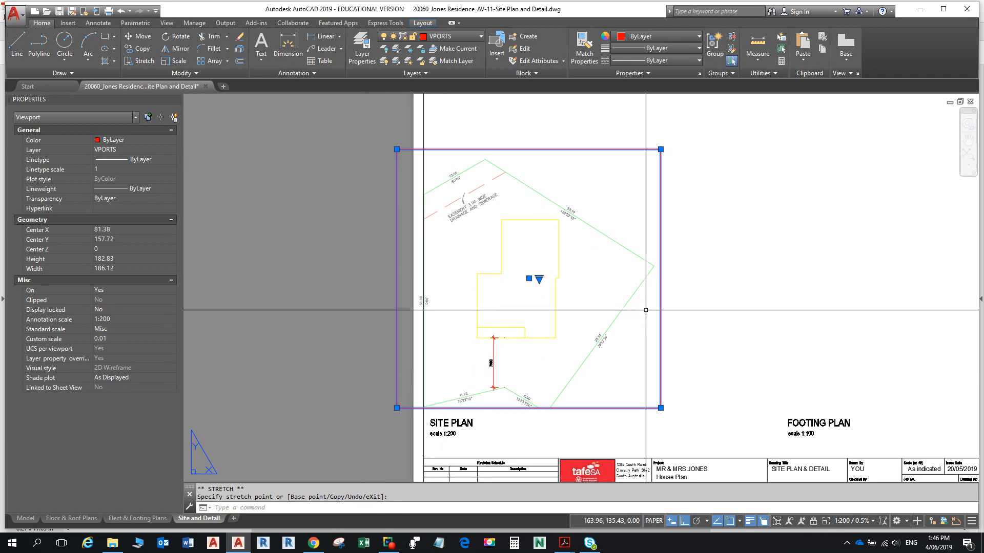
pyautogui.click(397, 425)
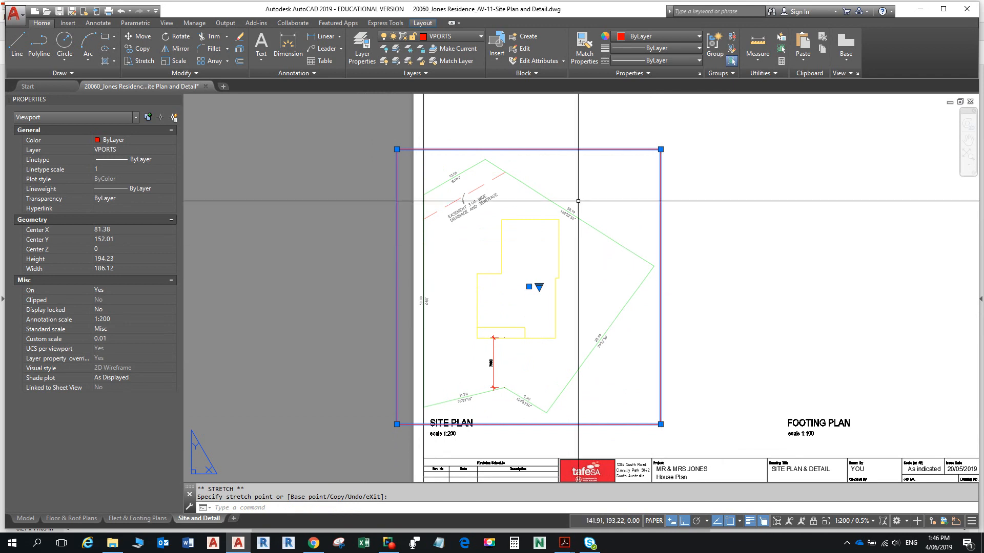
# - Move the site plan viewport slightly right from the boundary's right corner
pyautogui.click(138, 36)
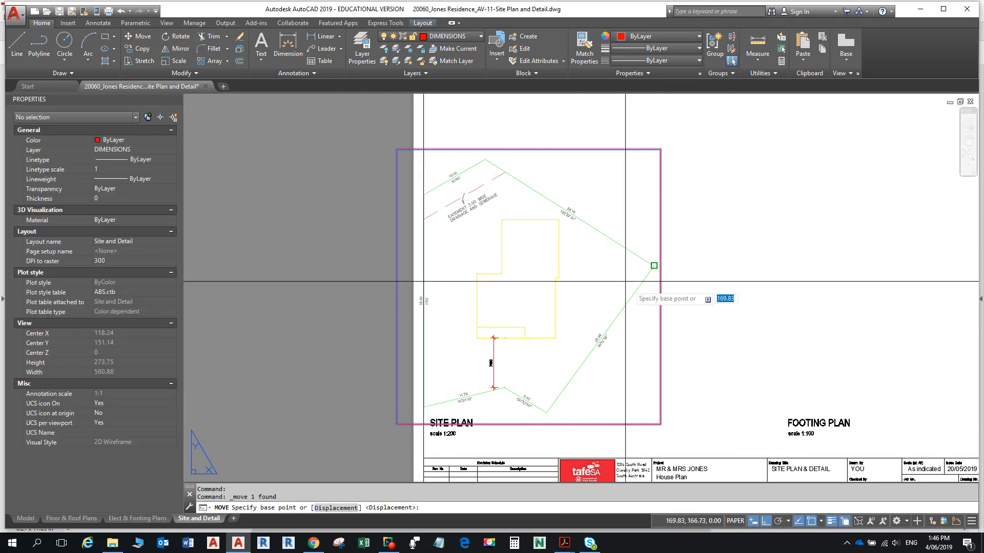
pyautogui.click(653, 266)
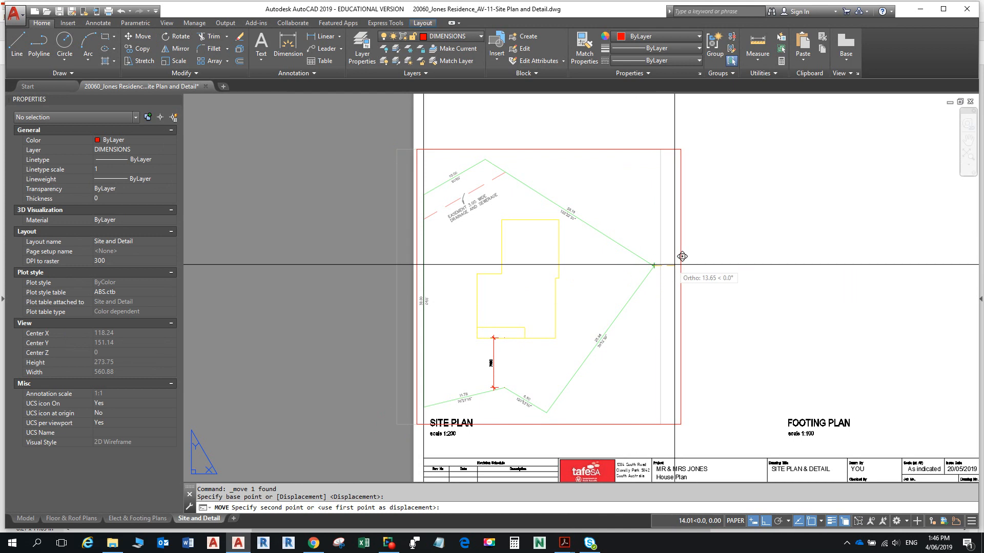
pyautogui.click(689, 259)
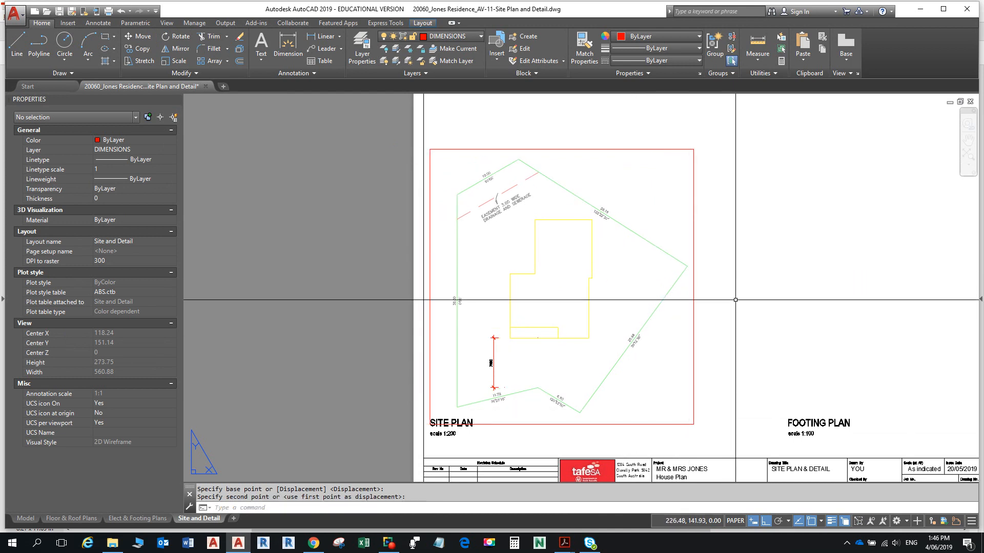
pyautogui.moveTo(735, 299); pyautogui.dragTo(727, 271, button='middle')
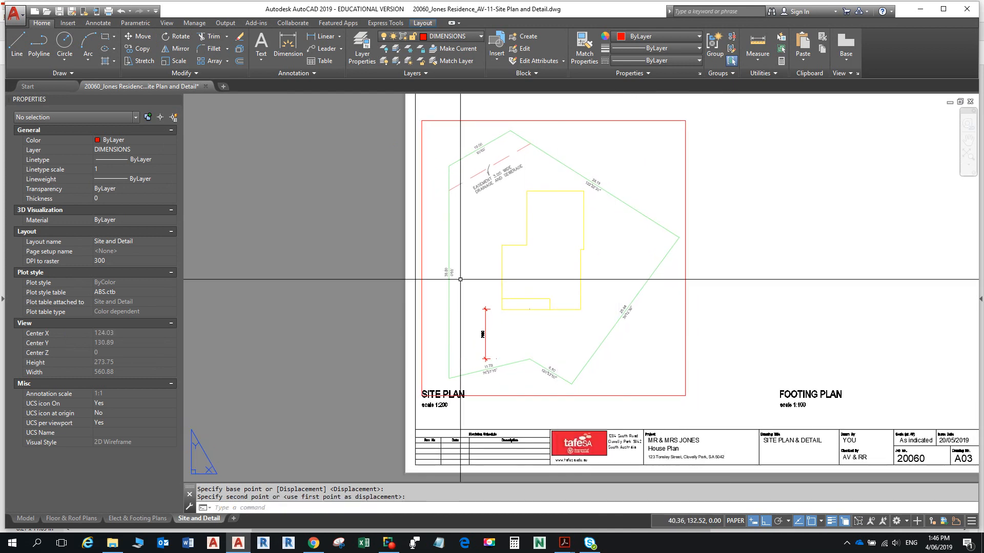
pyautogui.scroll(5, 460, 279)
pyautogui.scroll(-5, 460, 279)
pyautogui.moveTo(536, 268); pyautogui.dragTo(524, 242, button='middle')
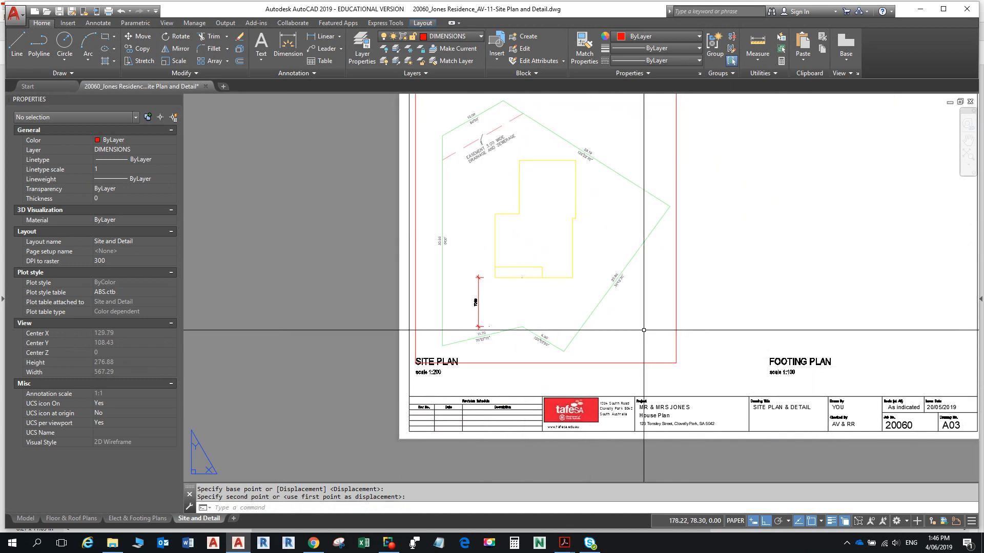
# - Nudge the site plan viewport left twice with Ctrl+Left
pyautogui.click(644, 364)
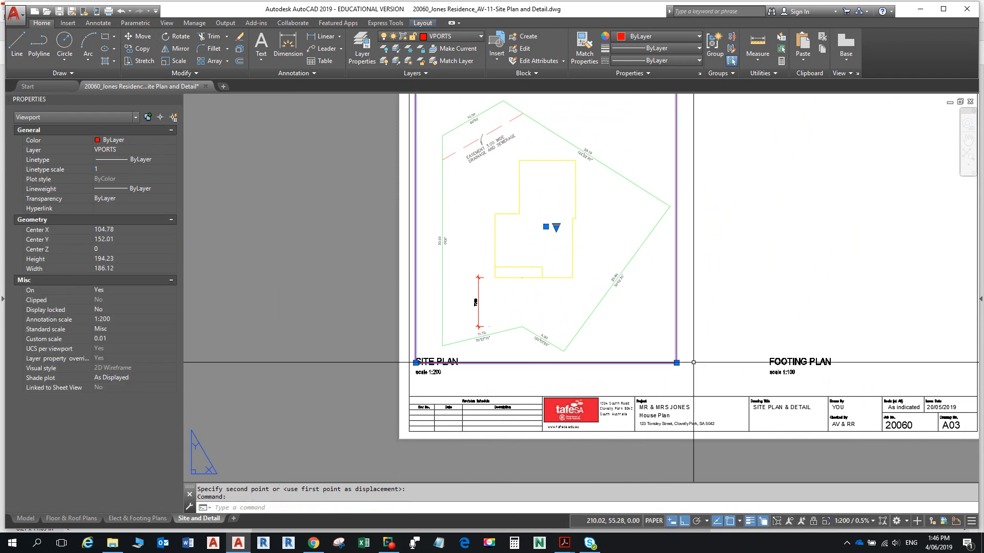
pyautogui.hotkey('ctrl', 'Left')
pyautogui.hotkey('ctrl', 'Left')
pyautogui.hotkey('ctrl', 'Left')
pyautogui.hotkey('ctrl', 'Left')
pyautogui.hotkey('ctrl', 'Left')
pyautogui.hotkey('ctrl', 'Left')
pyautogui.hotkey('ctrl', 'Left')
pyautogui.hotkey('ctrl', 'Left')
pyautogui.hotkey('ctrl', 'Left')
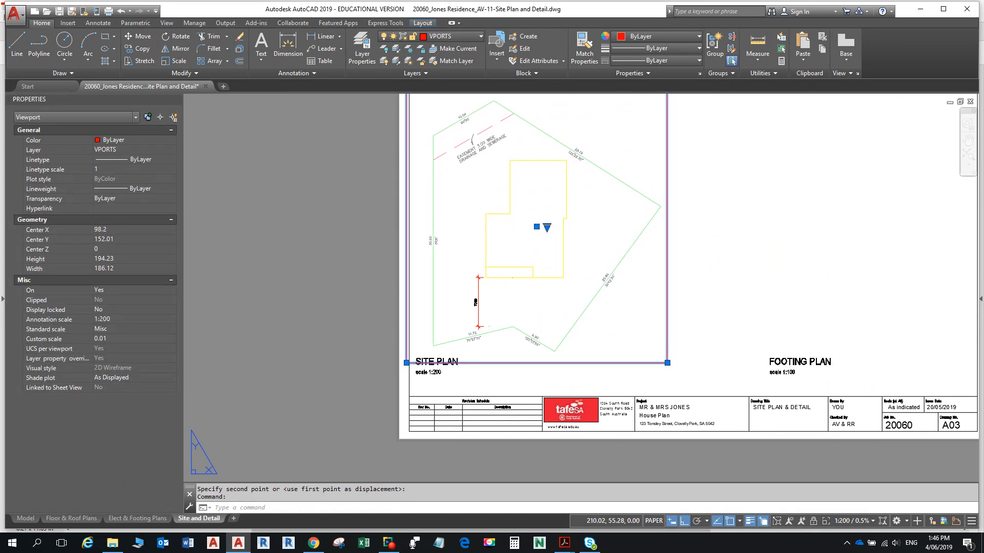
pyautogui.hotkey('ctrl', 'Left')
pyautogui.hotkey('ctrl', 'Left')
pyautogui.hotkey('ctrl', 'Left')
pyautogui.hotkey('ctrl', 'Left')
pyautogui.hotkey('ctrl', 'Left')
pyautogui.hotkey('ctrl', 'Left')
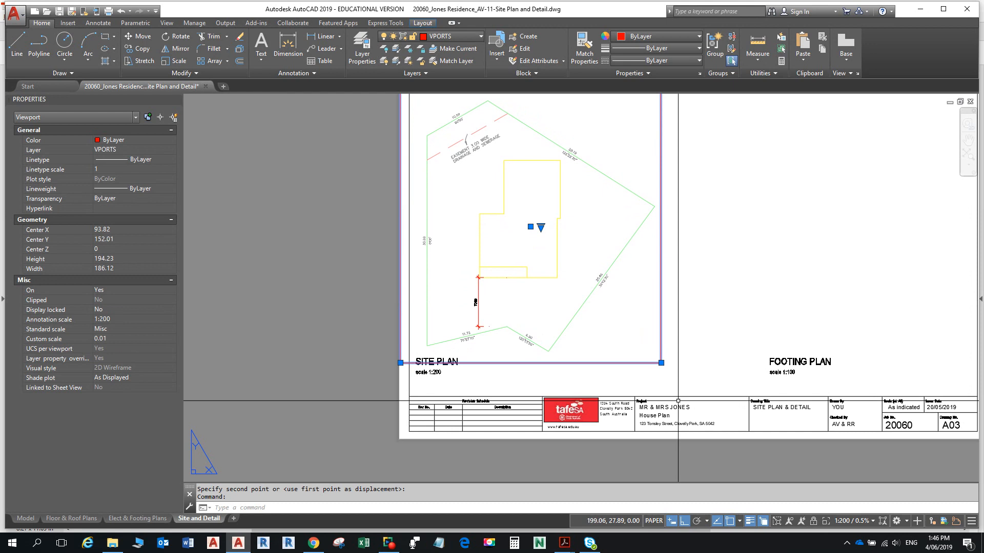
pyautogui.scroll(4, 446, 360)
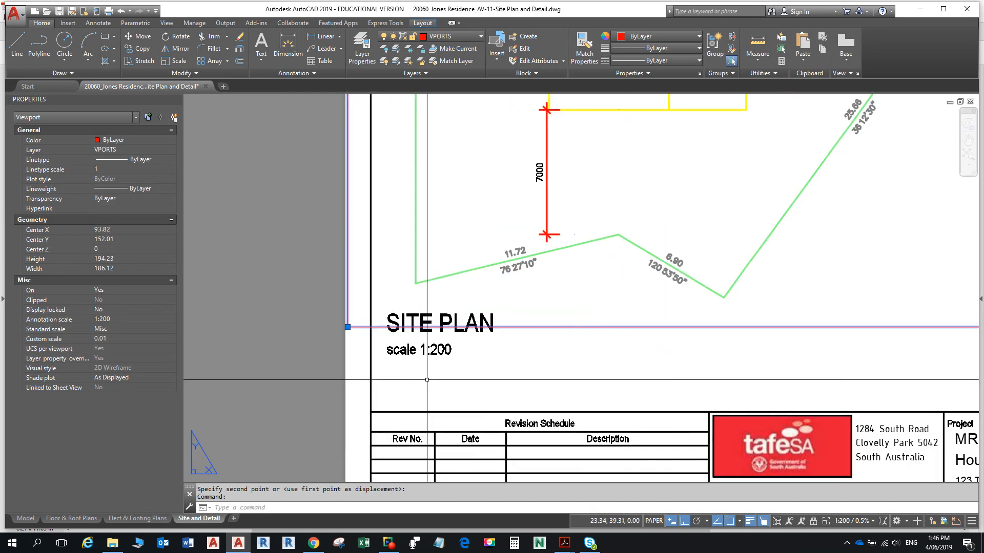
# - Nudge the SITE PLAN title right to X 19.54, Y 58.71
pyautogui.click(417, 354)
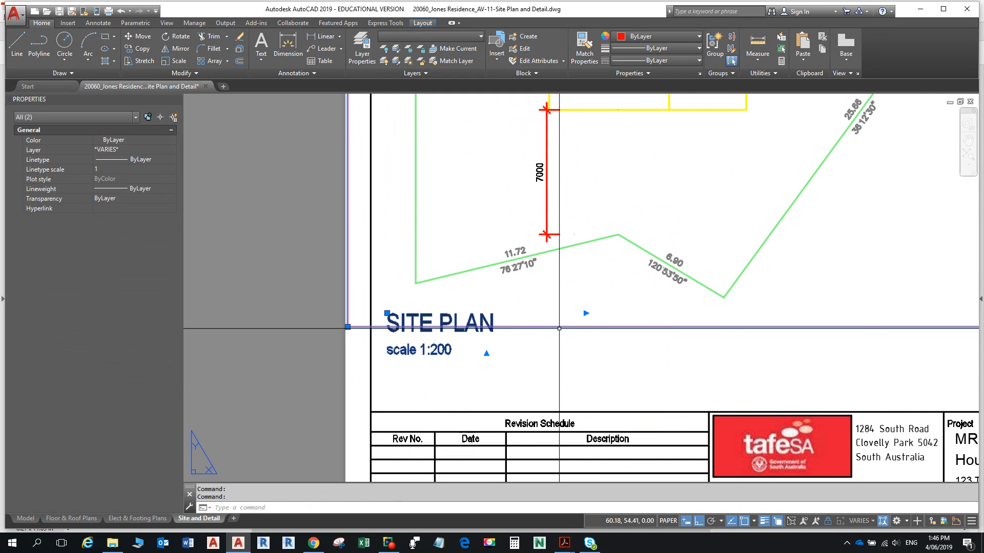
pyautogui.hotkey('ctrl', 'Right')
pyautogui.hotkey('ctrl', 'Right')
pyautogui.hotkey('ctrl', 'Right')
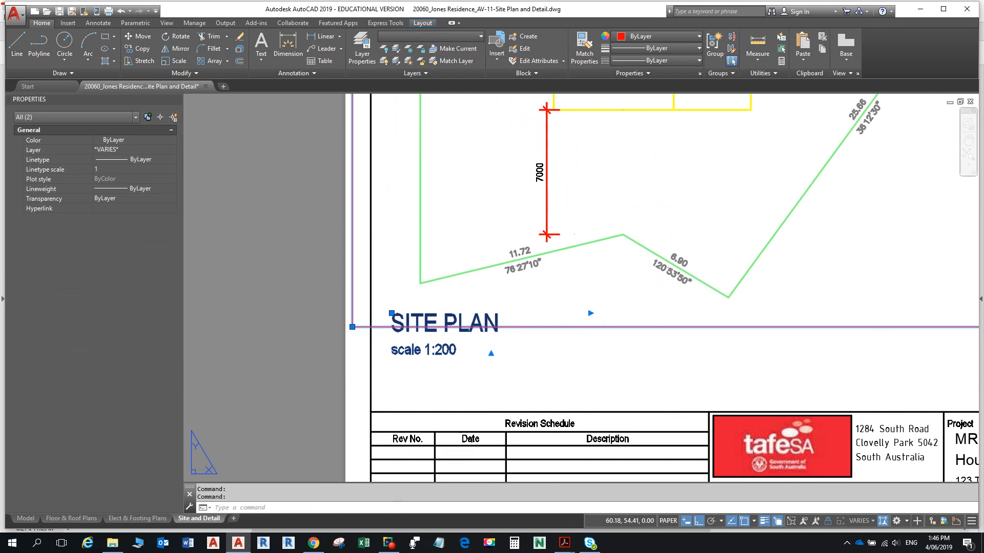
pyautogui.hotkey('ctrl', 'z')
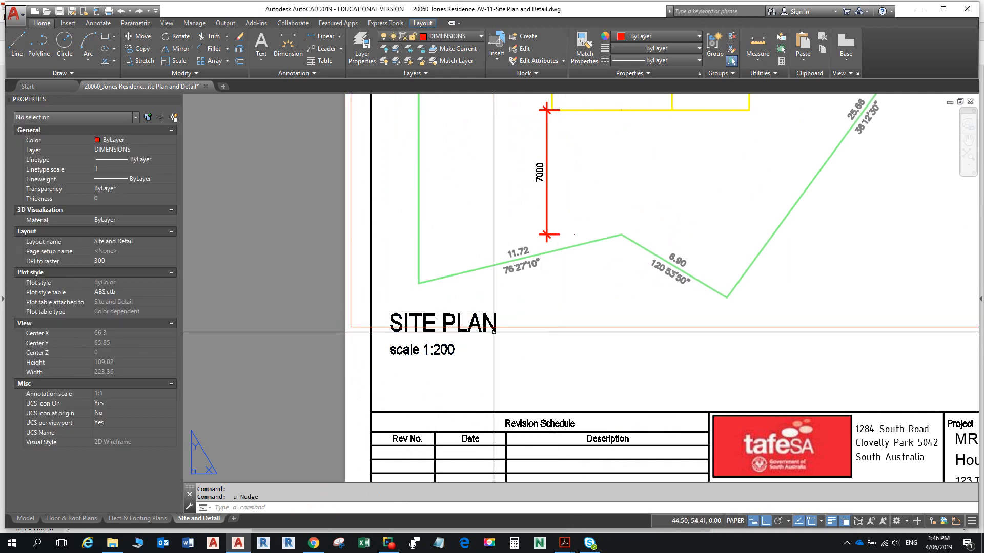
pyautogui.click(442, 316)
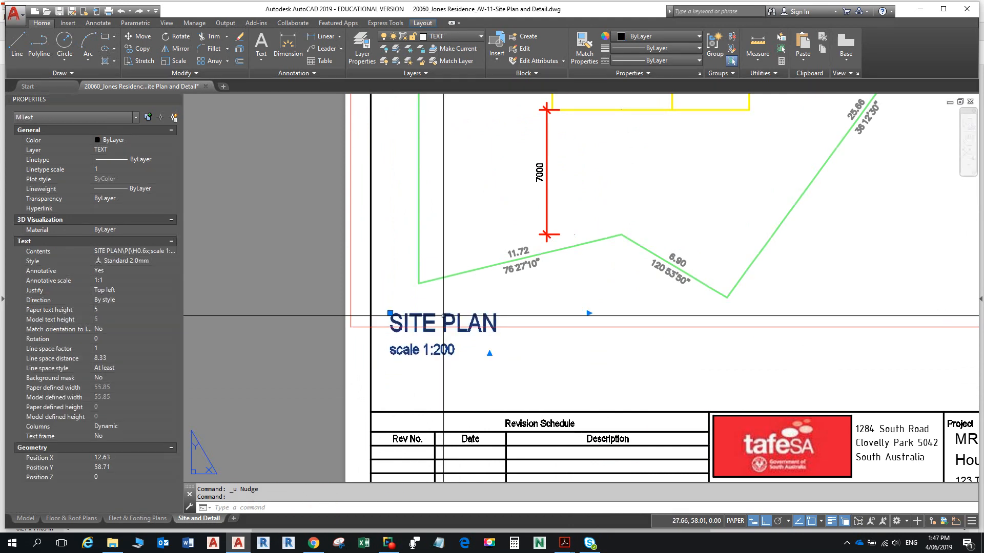
pyautogui.hotkey('ctrl', 'Right')
pyautogui.hotkey('ctrl', 'Right')
pyautogui.hotkey('ctrl', 'Right')
pyautogui.hotkey('ctrl', 'Right')
pyautogui.hotkey('ctrl', 'Right')
pyautogui.hotkey('ctrl', 'Right')
pyautogui.hotkey('ctrl', 'Right')
pyautogui.hotkey('ctrl', 'Right')
pyautogui.hotkey('ctrl', 'Right')
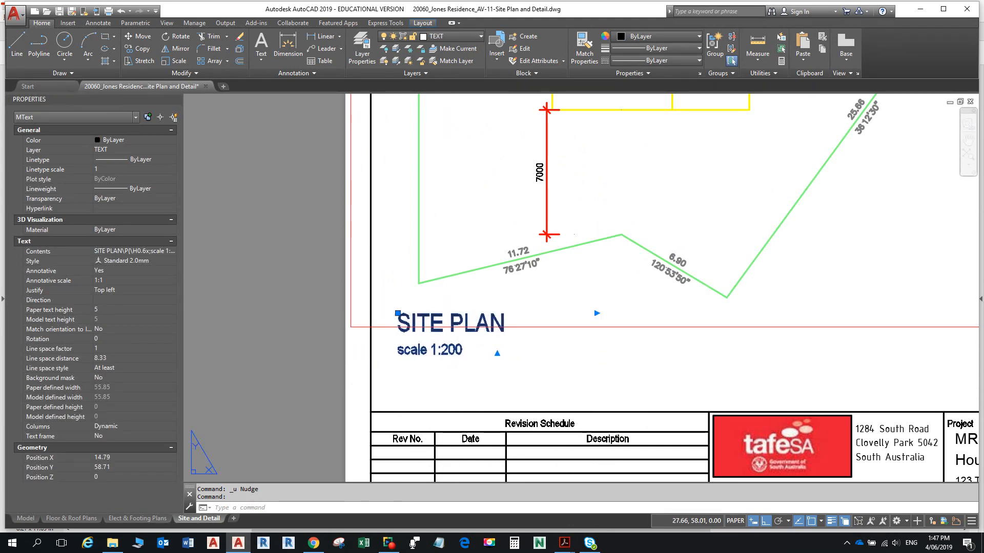
pyautogui.hotkey('ctrl', 'Right')
pyautogui.hotkey('ctrl', 'Right')
pyautogui.hotkey('ctrl', 'Right')
pyautogui.hotkey('ctrl', 'Right')
pyautogui.hotkey('ctrl', 'Right')
pyautogui.hotkey('ctrl', 'Right')
pyautogui.hotkey('ctrl', 'Right')
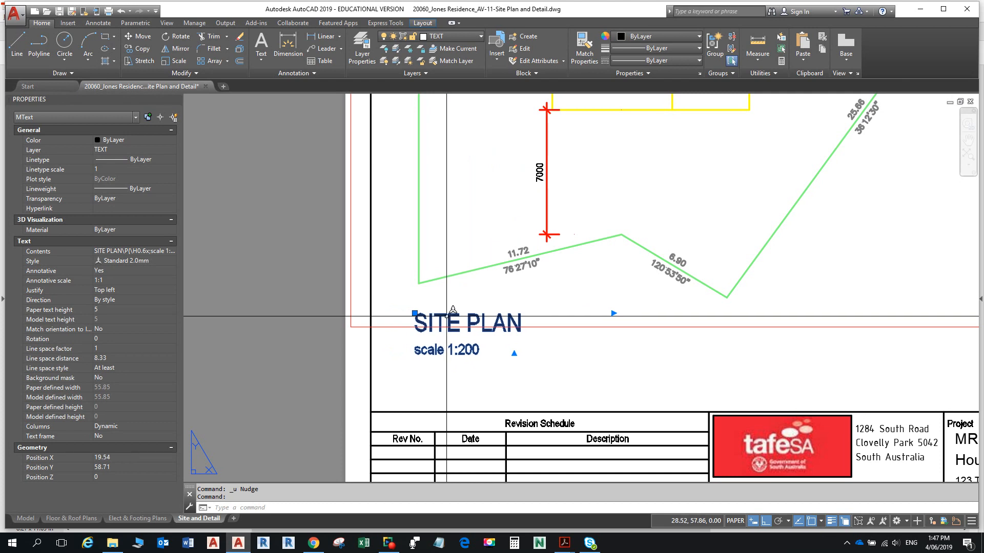
pyautogui.scroll(-3, 447, 316)
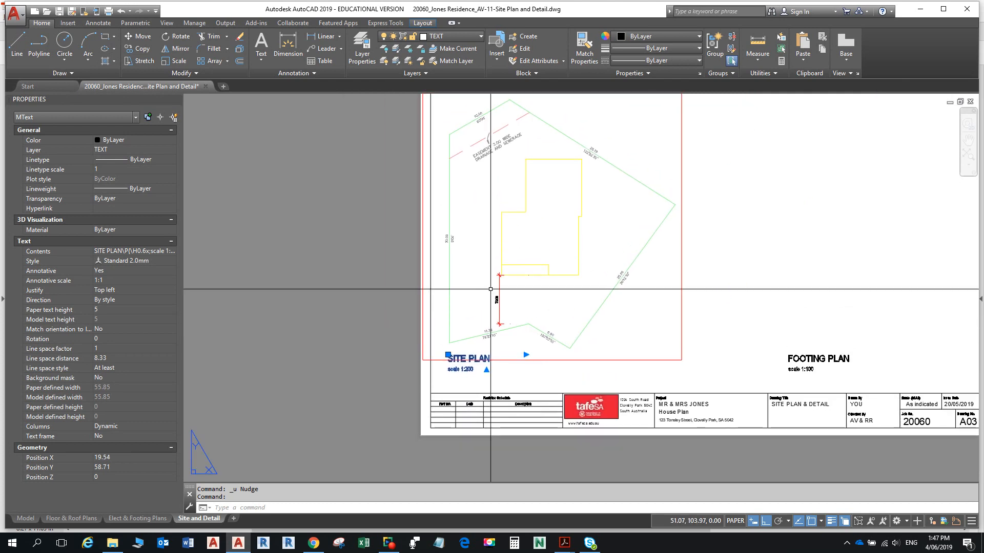
pyautogui.scroll(2, 490, 289)
# - Select the viewport border and attempt its lower-left corner stretch, cancelling each try
pyautogui.click(422, 258)
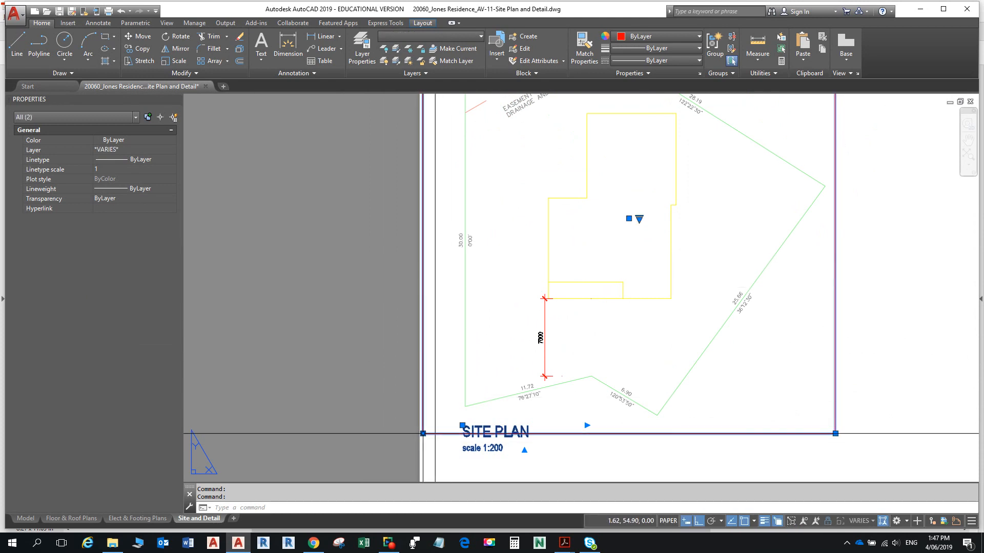
pyautogui.click(422, 433)
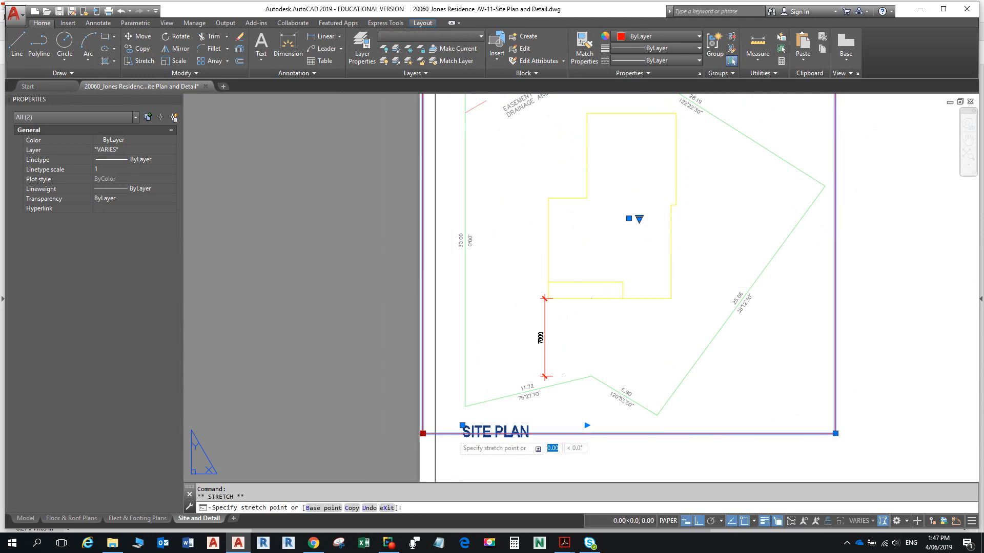
pyautogui.click(430, 441)
pyautogui.click(422, 434)
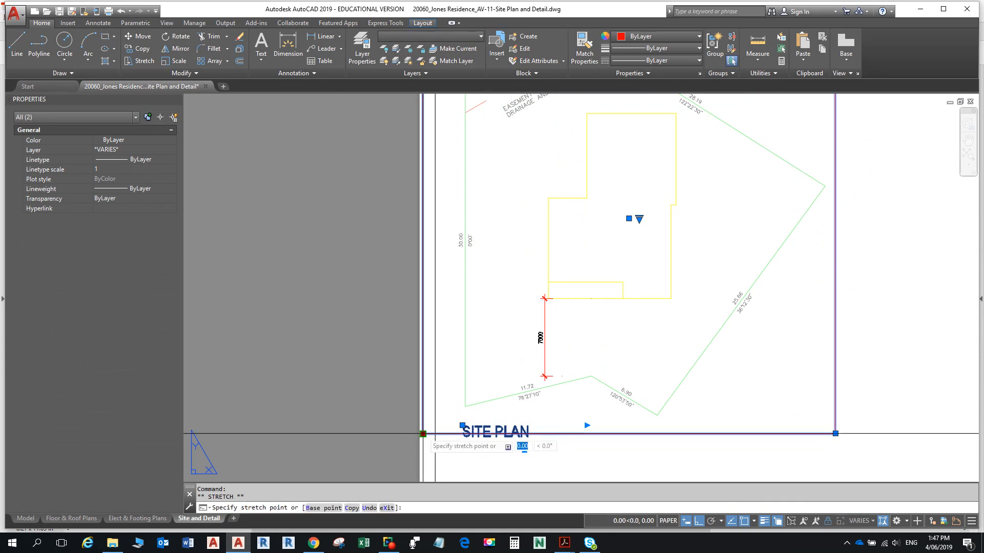
pyautogui.click(447, 439)
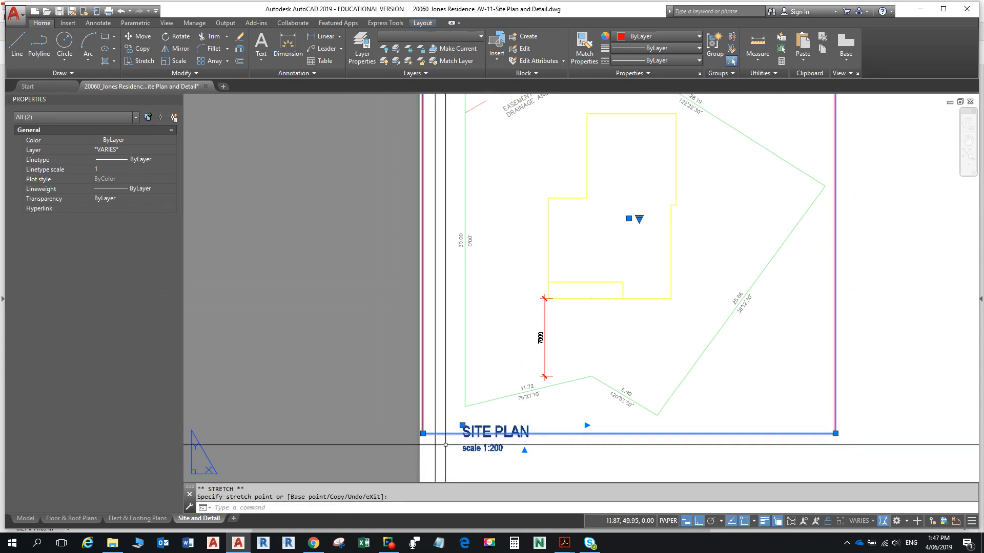
pyautogui.moveTo(445, 445); pyautogui.dragTo(433, 358, button='middle')
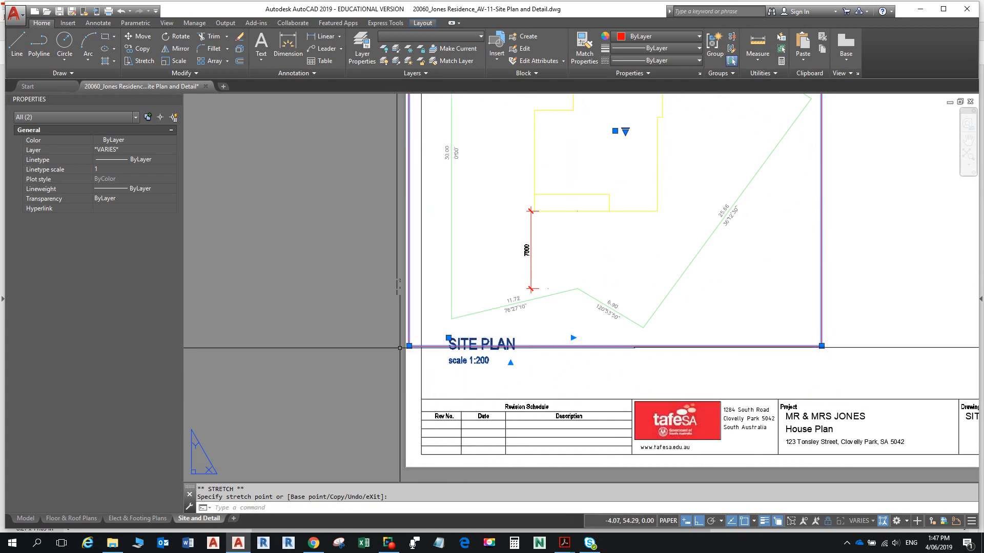
pyautogui.click(409, 345)
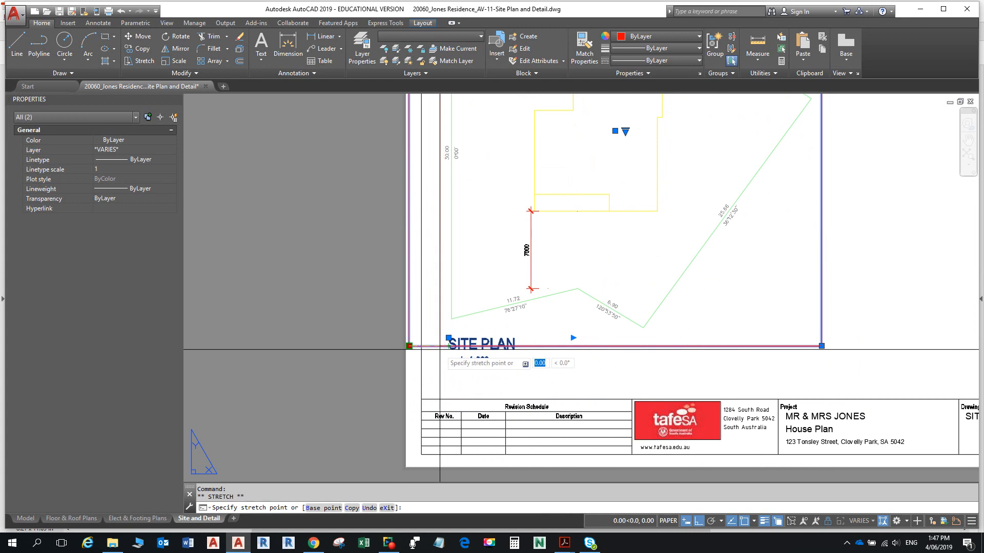
pyautogui.press('Escape')
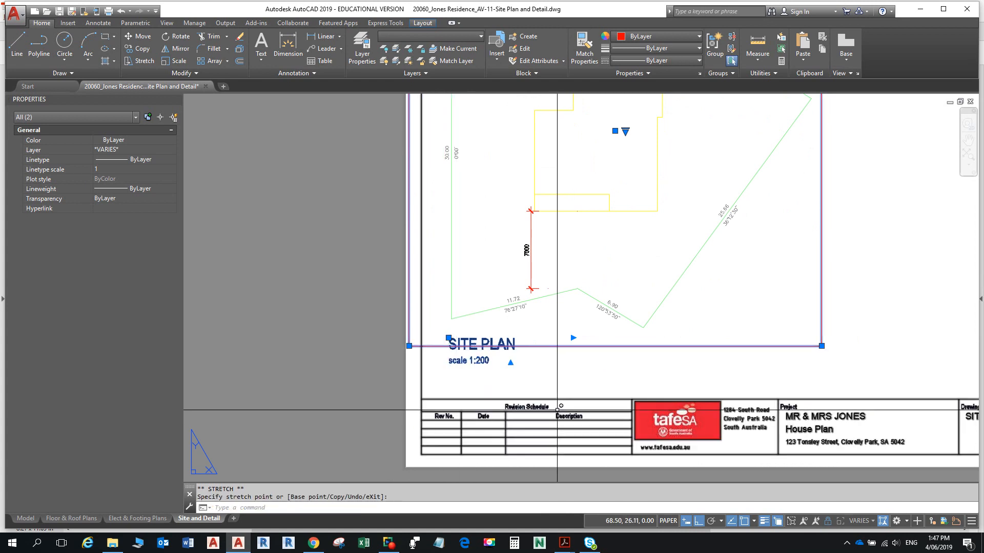
# - With object snap off, pull the viewport's lower-left corner right to align with the SITE PLAN title
pyautogui.click(409, 345)
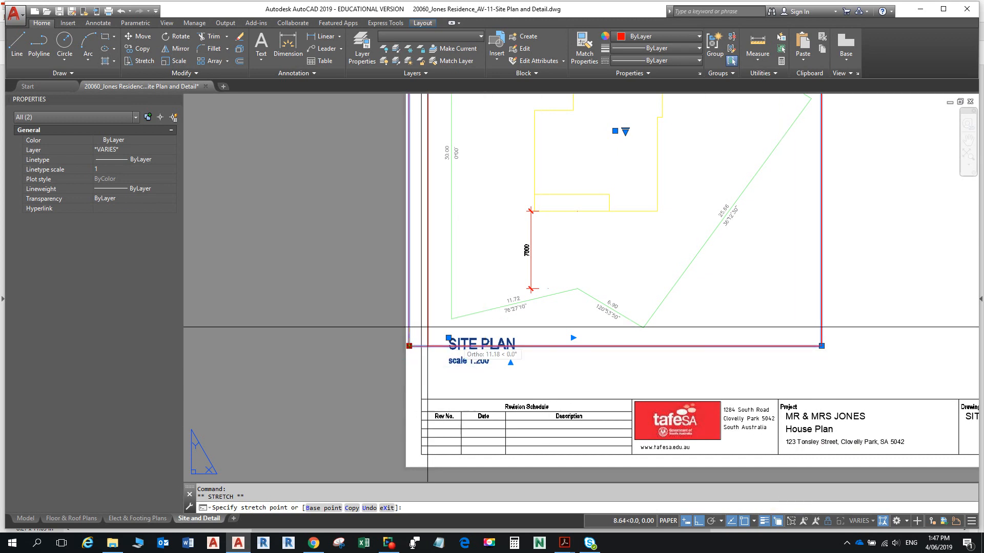
pyautogui.click(763, 521)
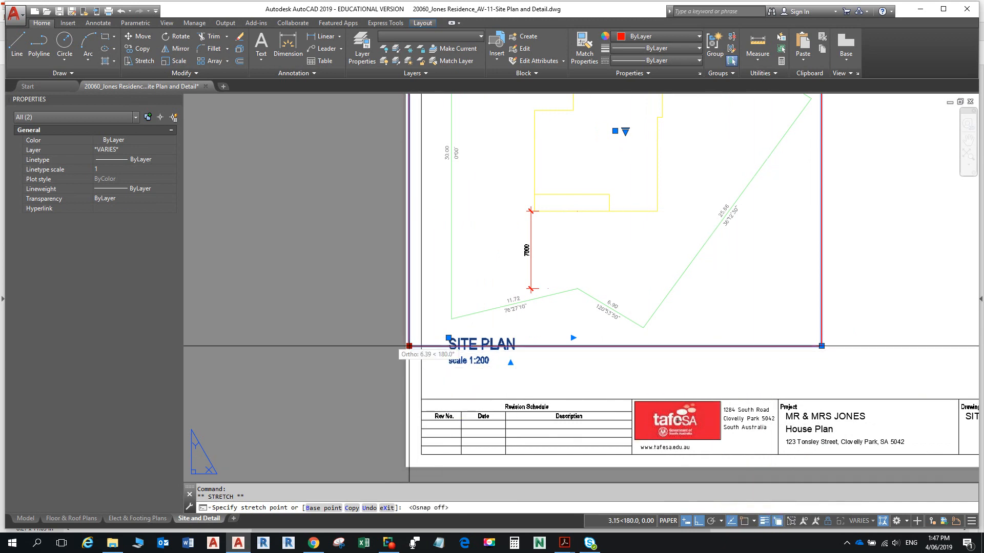
pyautogui.click(444, 349)
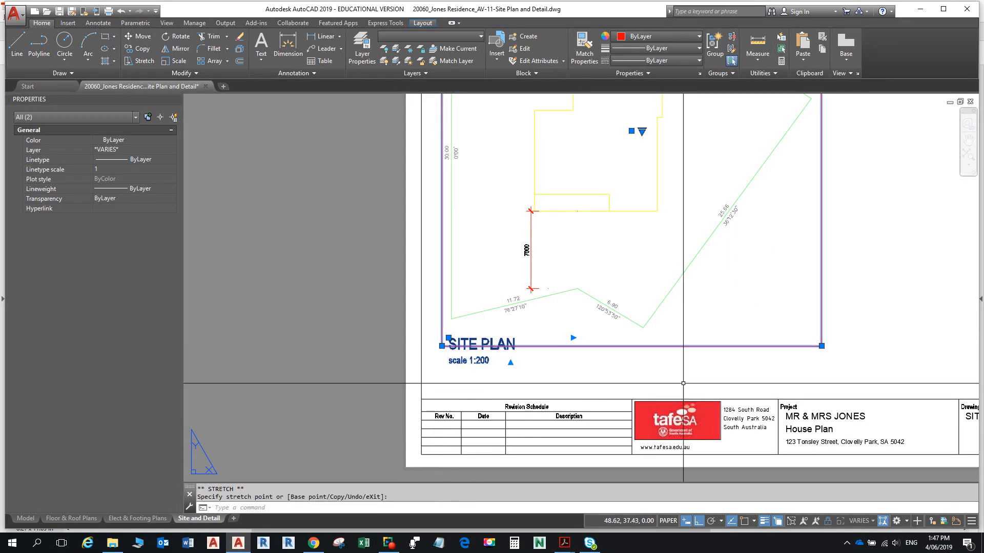
pyautogui.scroll(-2, 702, 369)
pyautogui.moveTo(702, 369); pyautogui.dragTo(592, 412, button='middle')
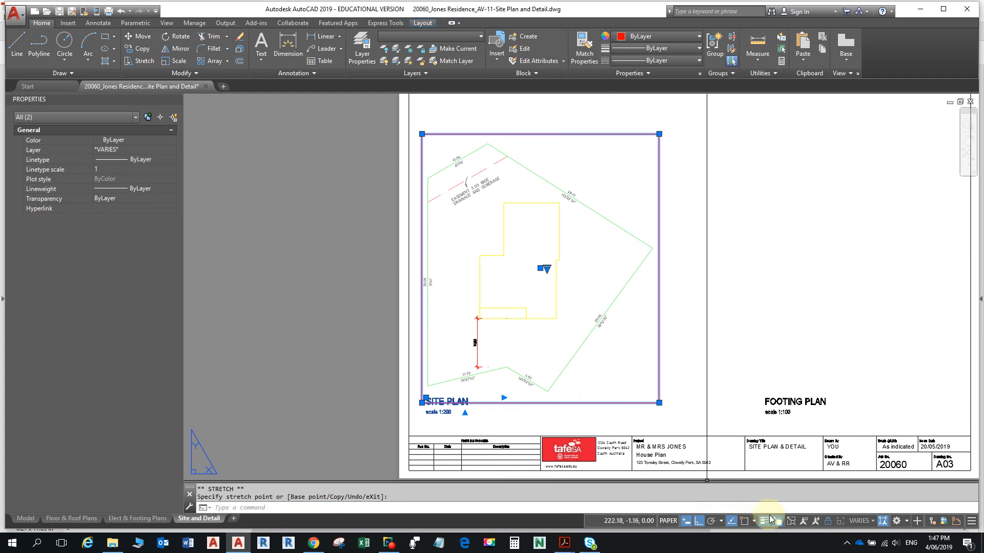
pyautogui.click(745, 521)
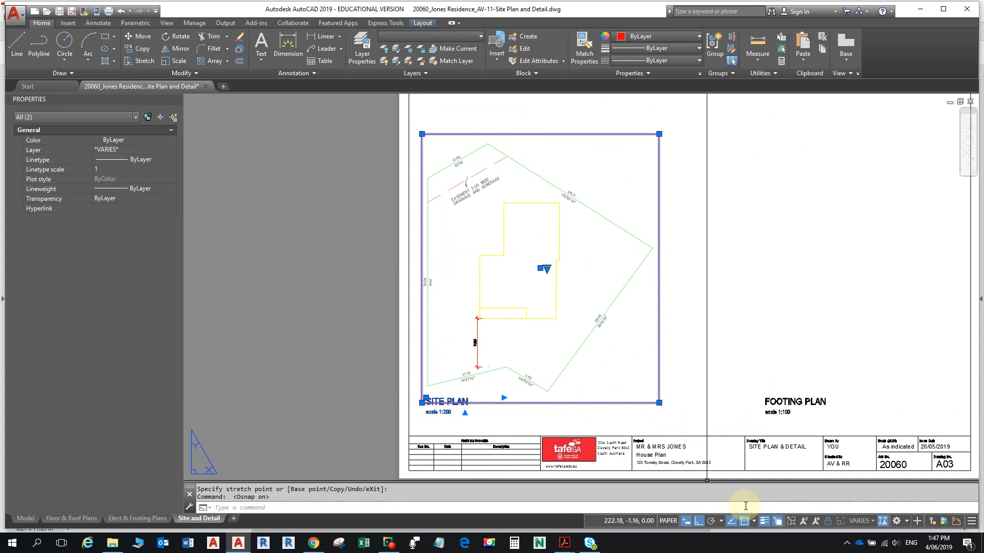
pyautogui.press('Escape')
pyautogui.press('Escape')
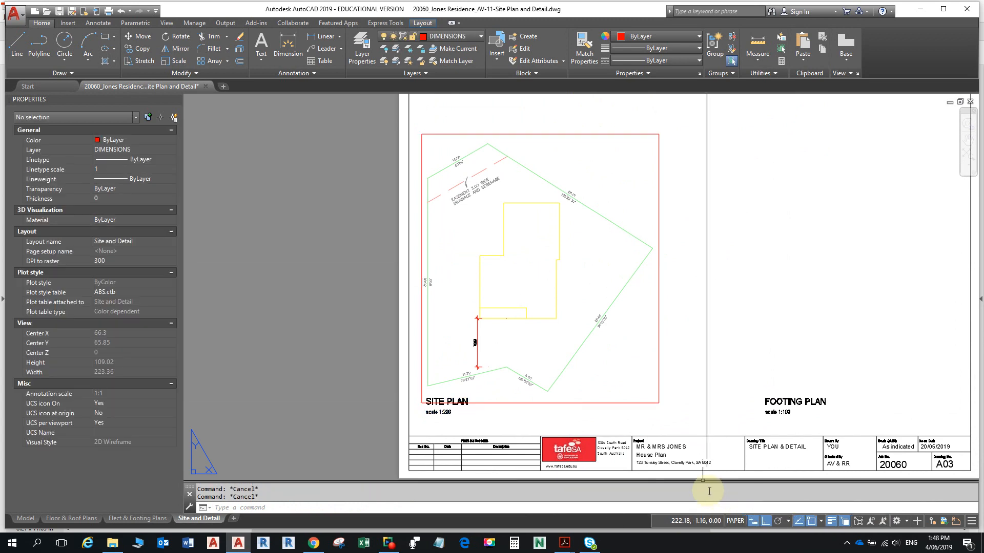
pyautogui.scroll(5, 501, 387)
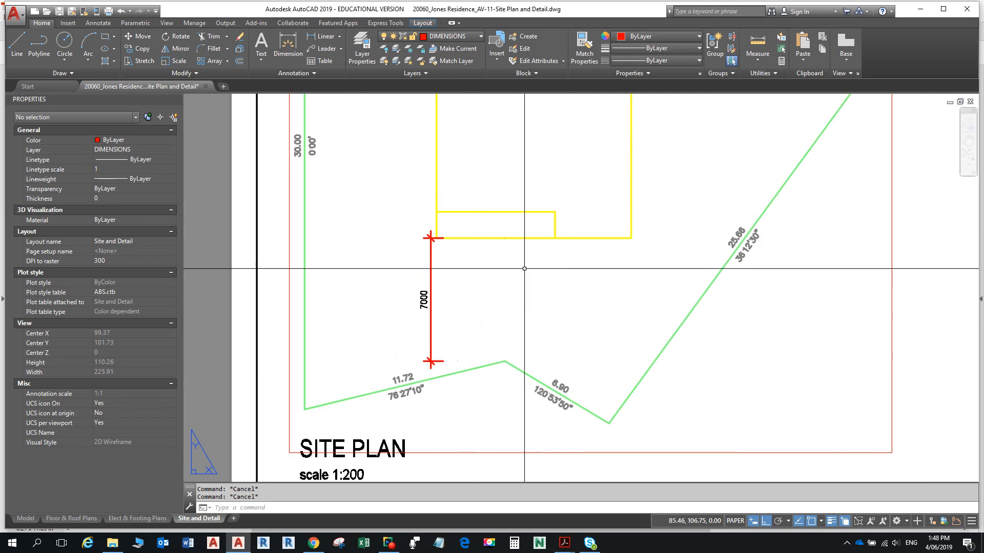
pyautogui.click(431, 280)
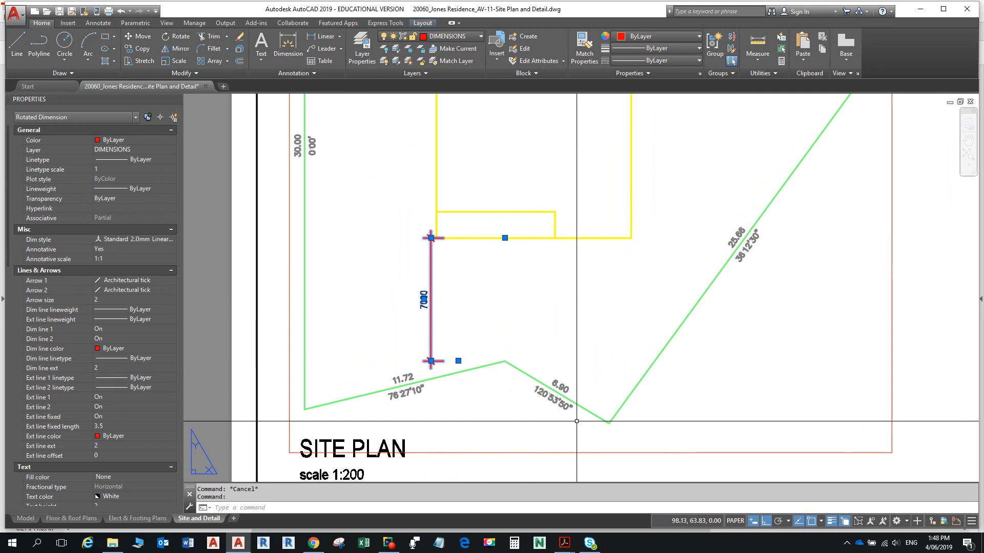
pyautogui.press('Escape')
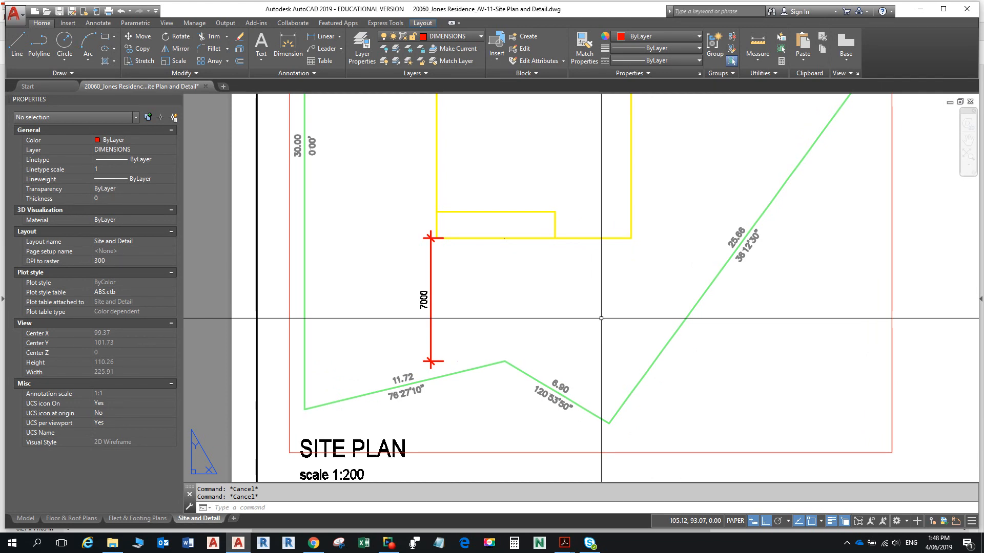
# - Start the DIMASSOC setting but cancel it unchanged, then select the vertical 7000 dimension
pyautogui.write('i')
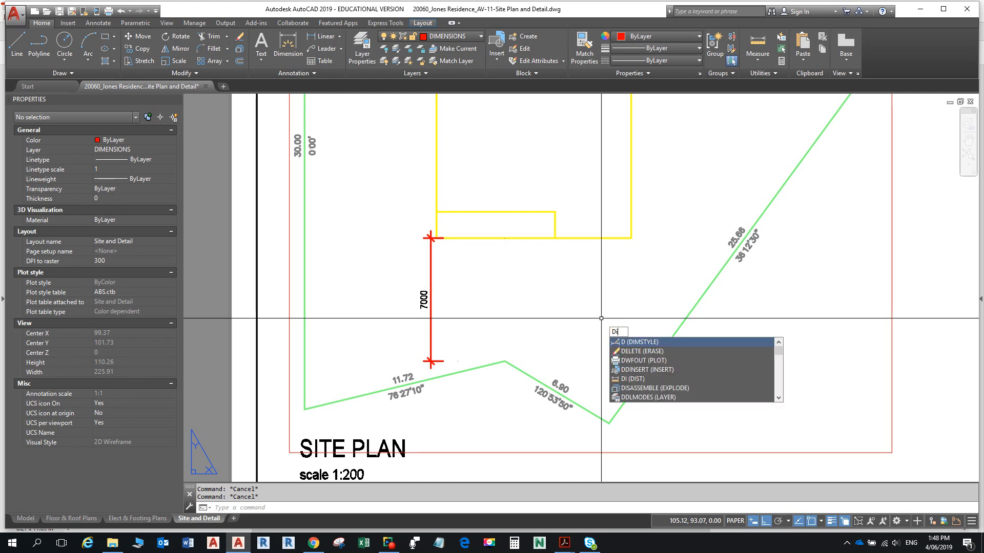
pyautogui.write('massco')
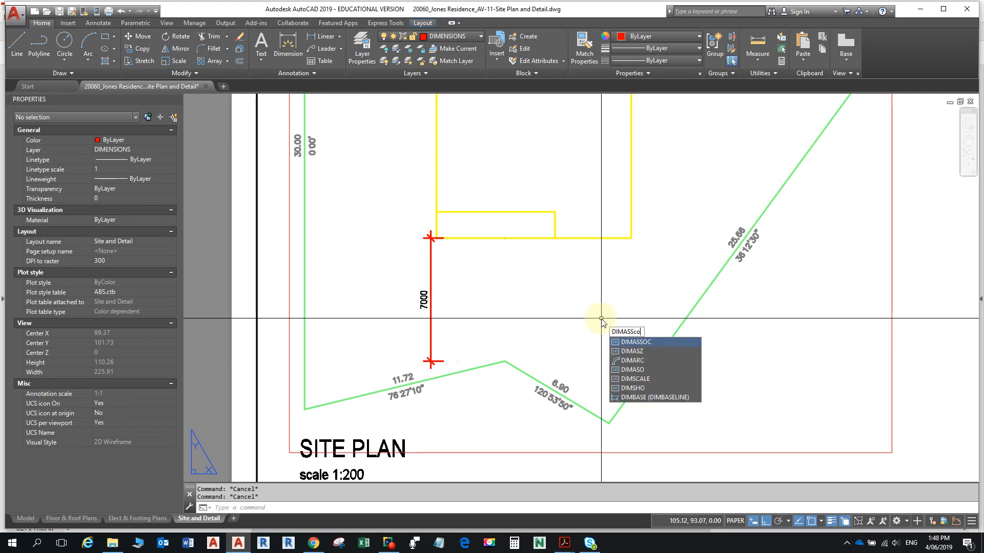
pyautogui.press('Return')
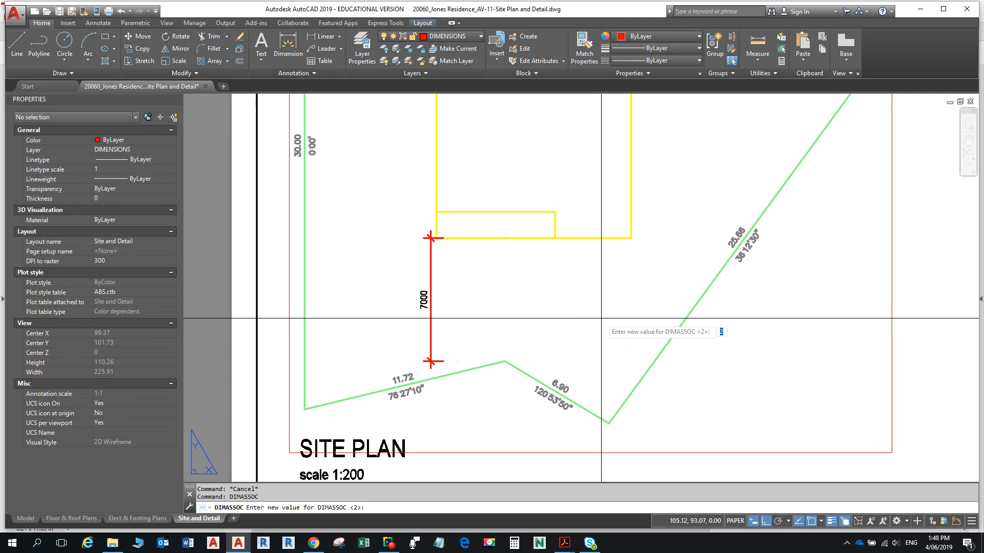
pyautogui.press('Escape')
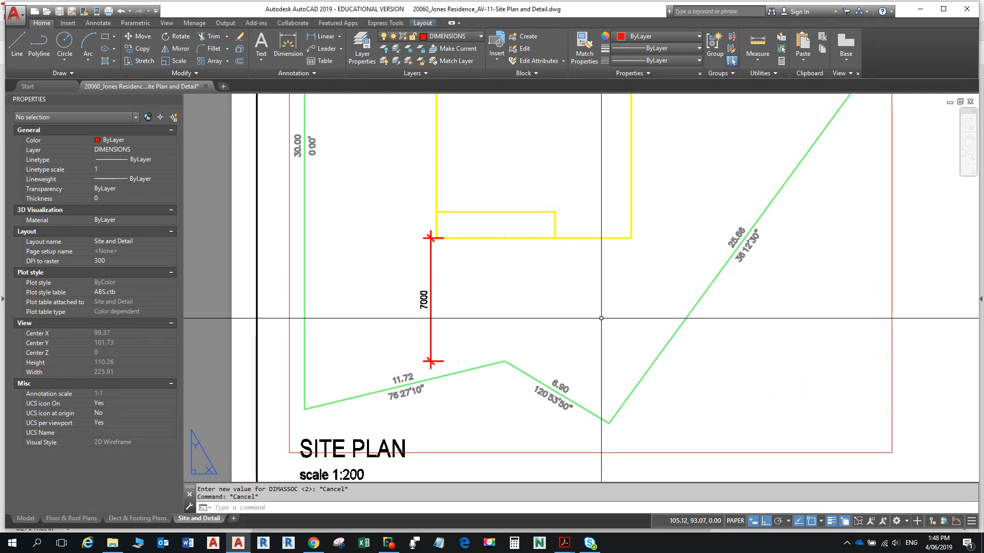
pyautogui.click(431, 270)
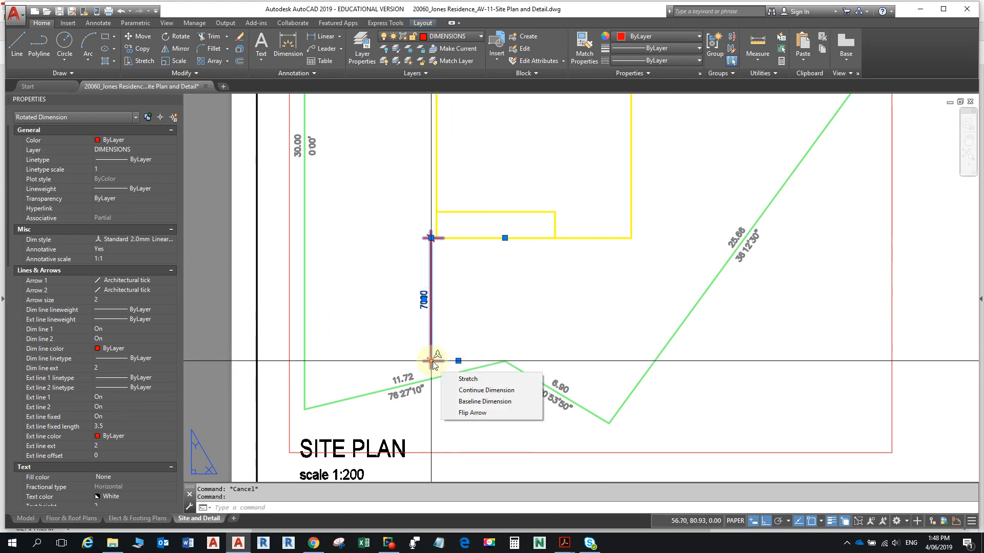
# - Grip-stretch the 7000 dimension line to the right so it sits beside the house
pyautogui.click(431, 362)
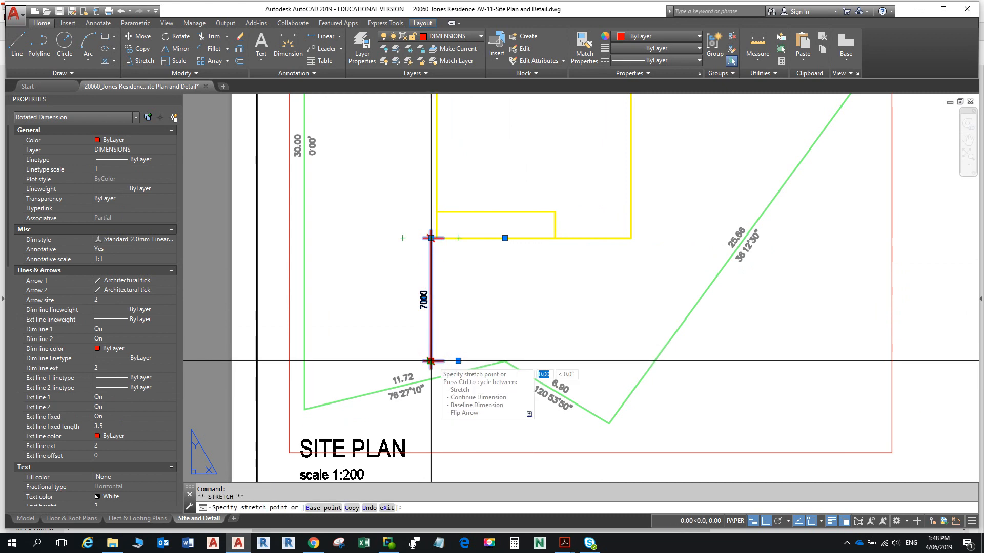
pyautogui.click(469, 362)
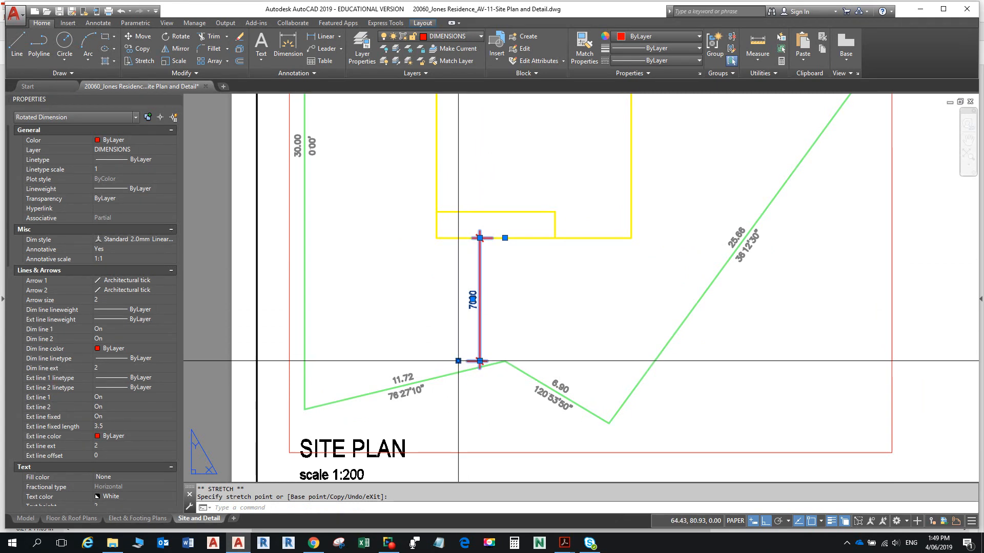
pyautogui.click(458, 360)
pyautogui.click(480, 361)
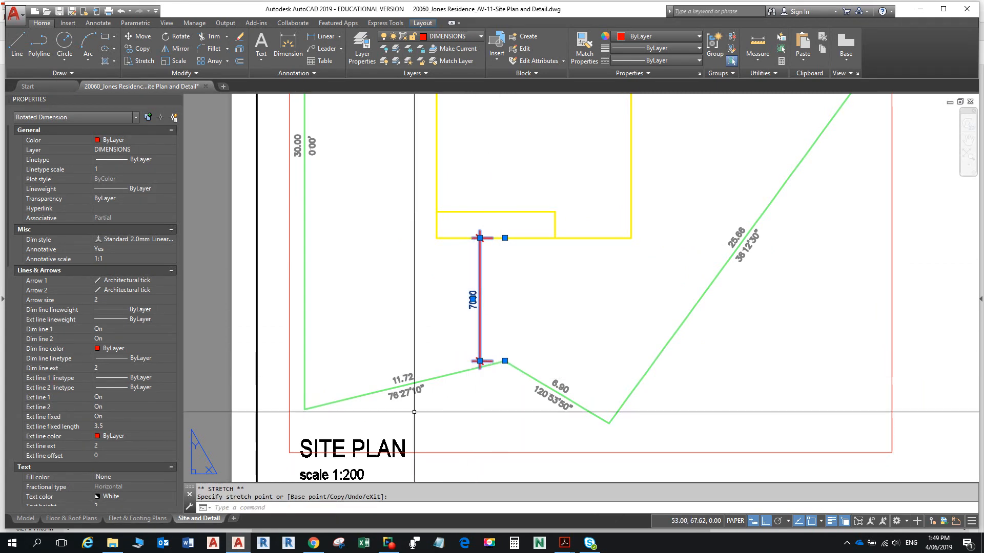
pyautogui.scroll(2, 474, 266)
pyautogui.scroll(-5, 474, 266)
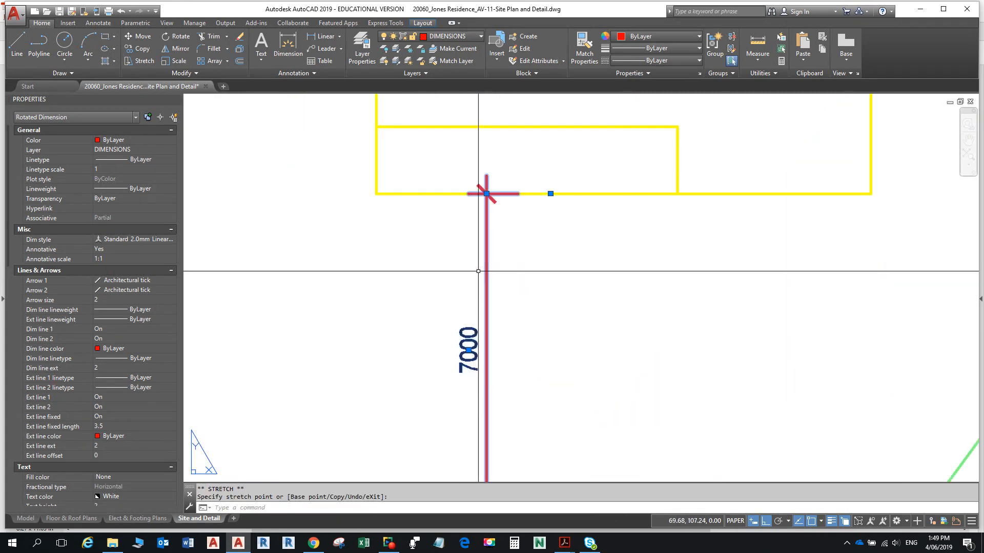
pyautogui.scroll(5, 465, 304)
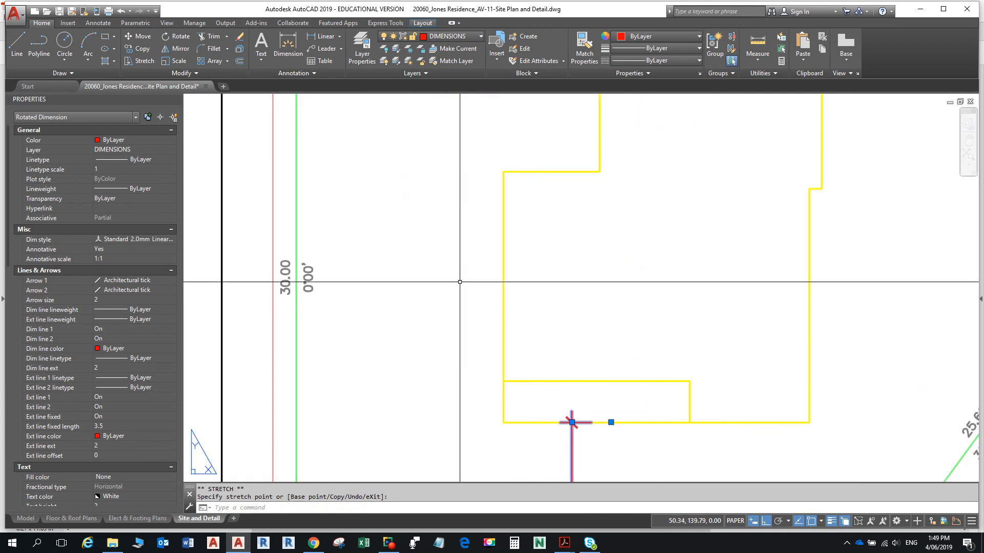
# - Add a linear 7500 dimension from the house's upper-left corner to the green boundary
pyautogui.click(314, 37)
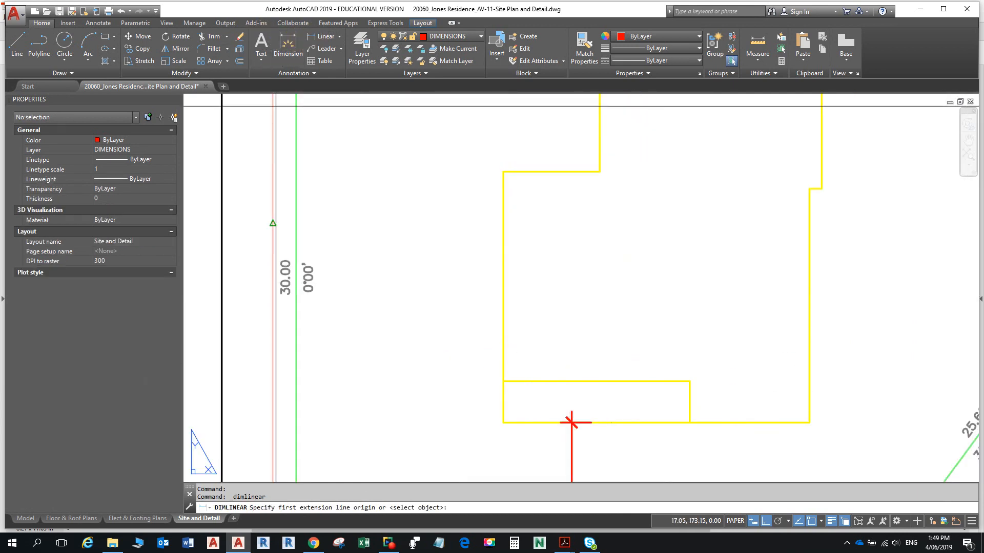
pyautogui.click(503, 171)
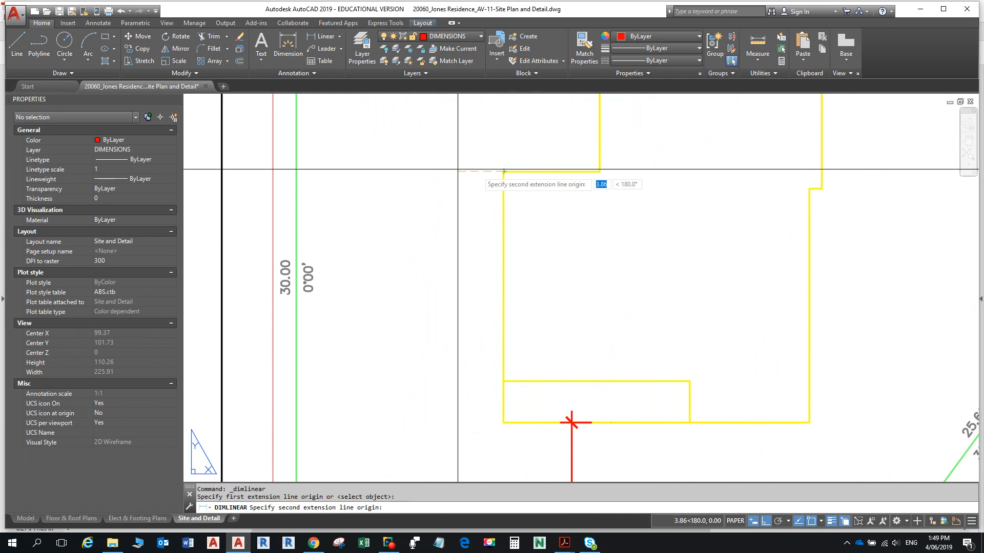
pyautogui.click(296, 171)
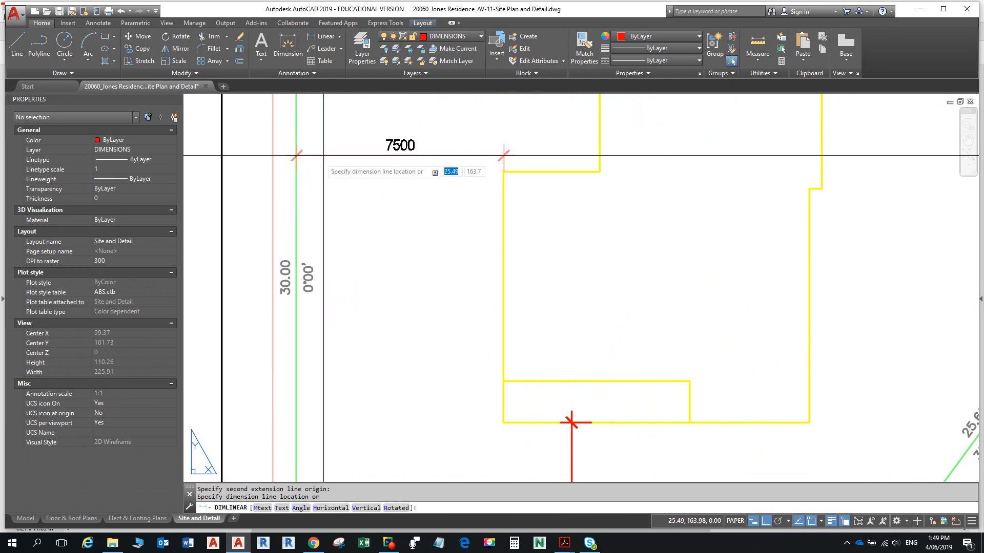
pyautogui.click(329, 144)
pyautogui.scroll(-4, 377, 400)
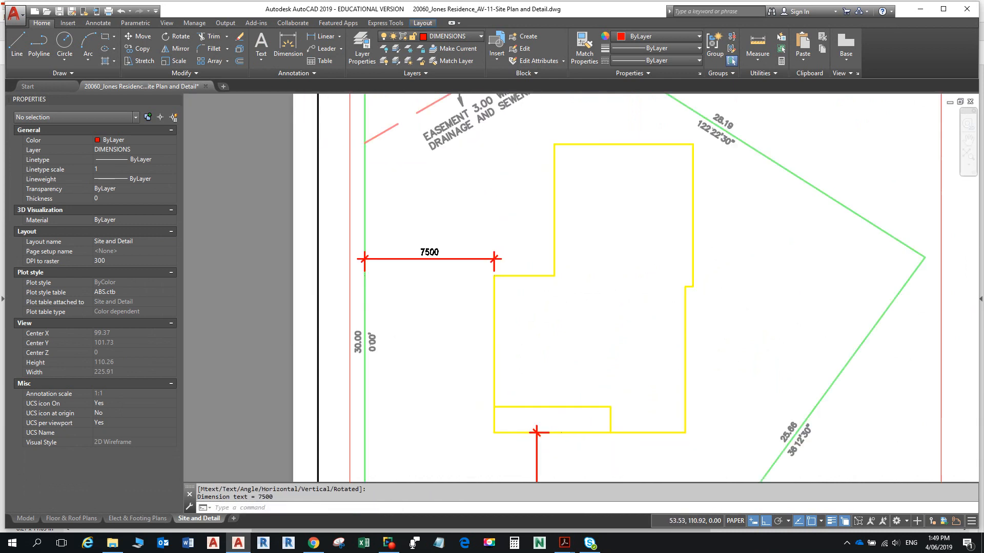
pyautogui.press('Escape')
pyautogui.press('Escape')
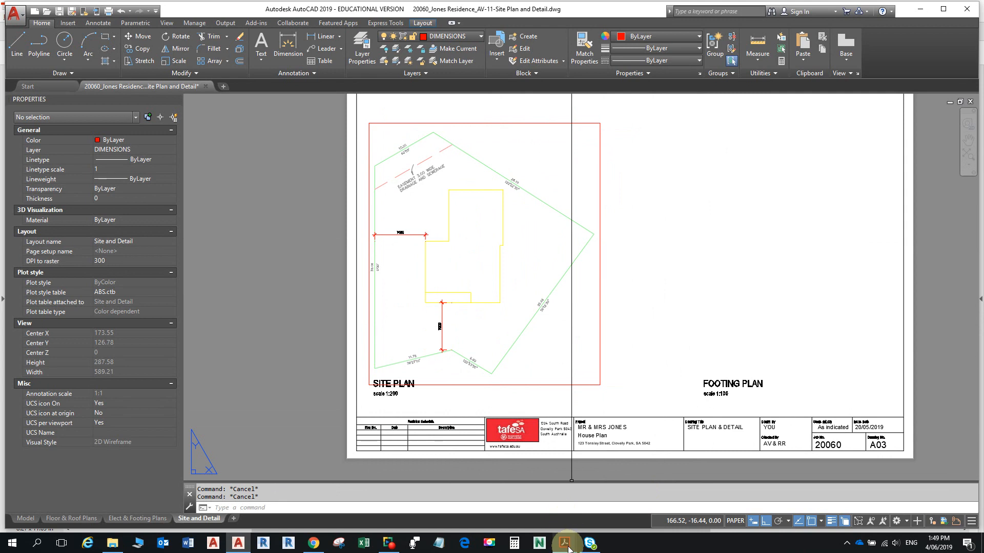
pyautogui.moveTo(569, 549)
pyautogui.click(617, 499)
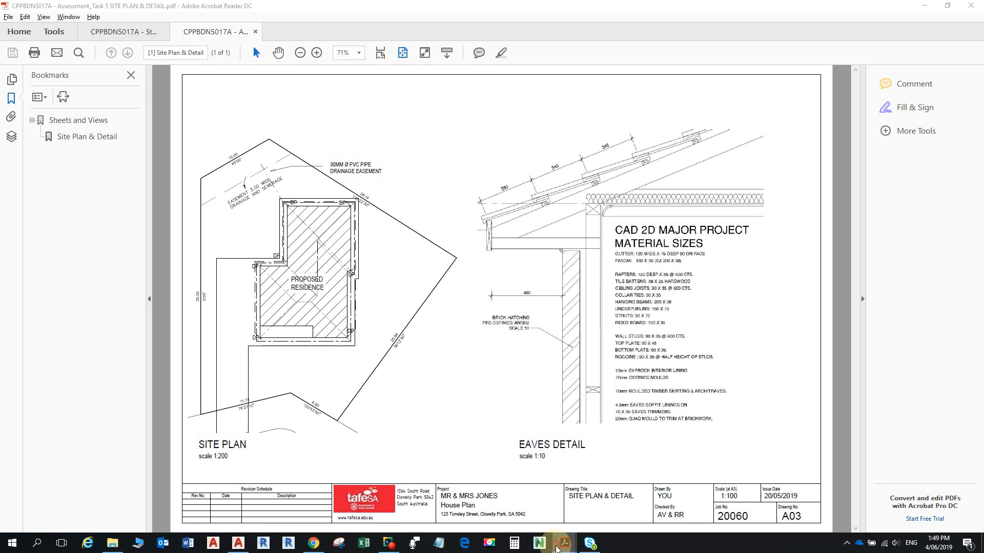
pyautogui.moveTo(565, 543)
pyautogui.click(485, 521)
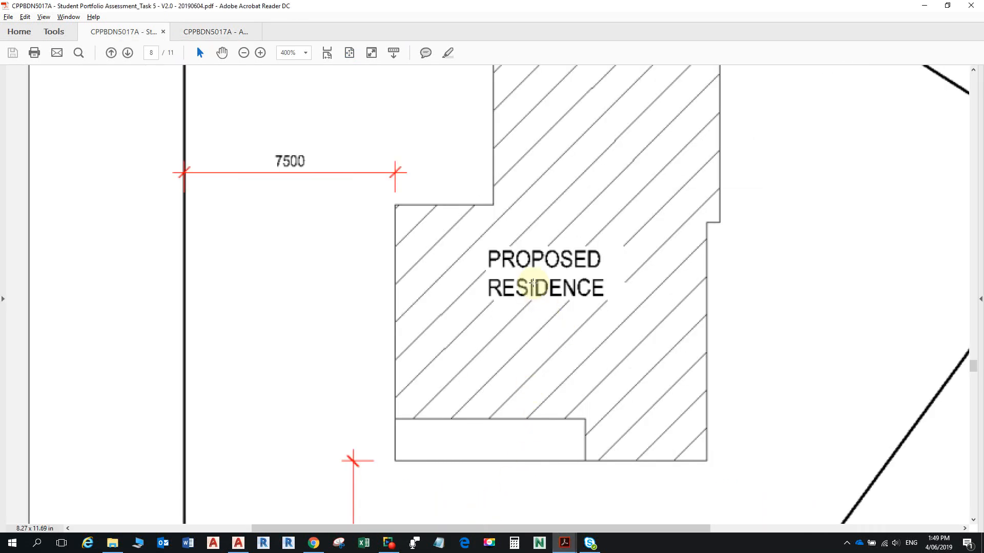
pyautogui.keyDown('ctrl'); pyautogui.scroll(-3, 533, 283); pyautogui.keyUp('ctrl')
pyautogui.scroll(-5, 532, 279)
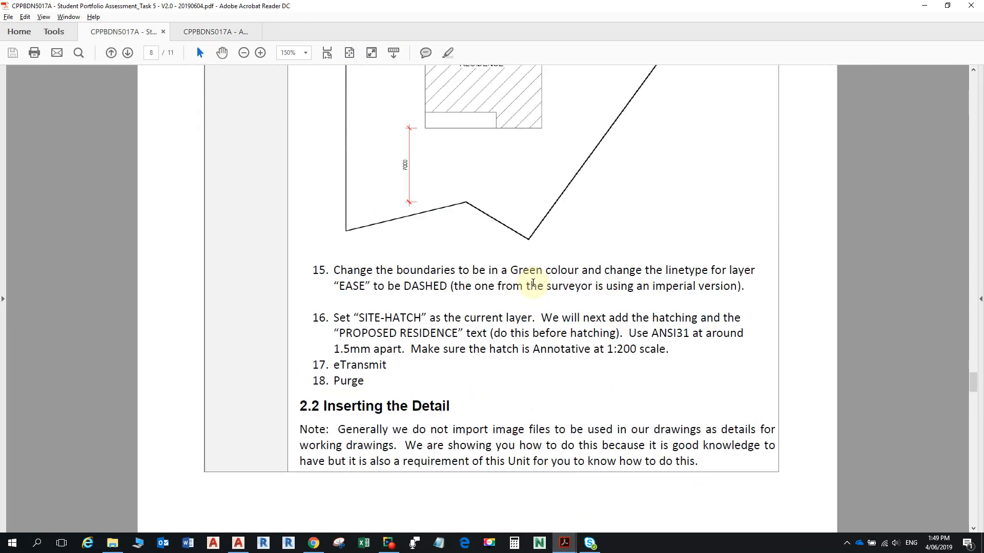
pyautogui.scroll(1, 467, 318)
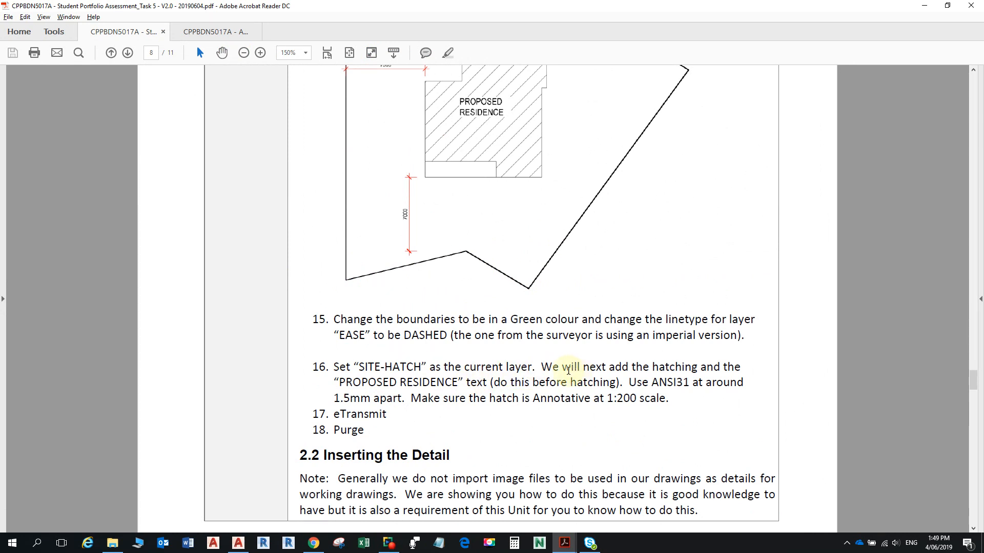
pyautogui.scroll(3, 531, 367)
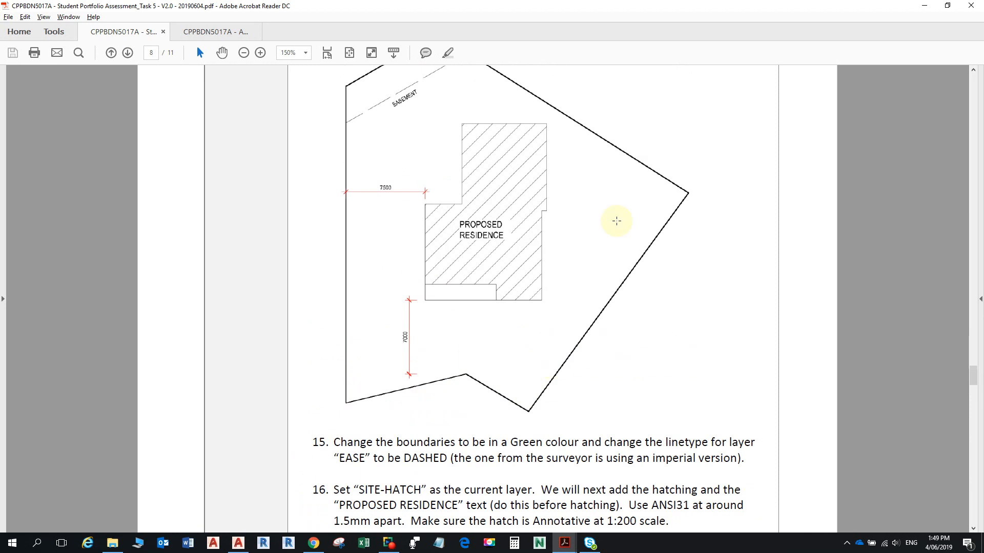
pyautogui.scroll(-1, 382, 476)
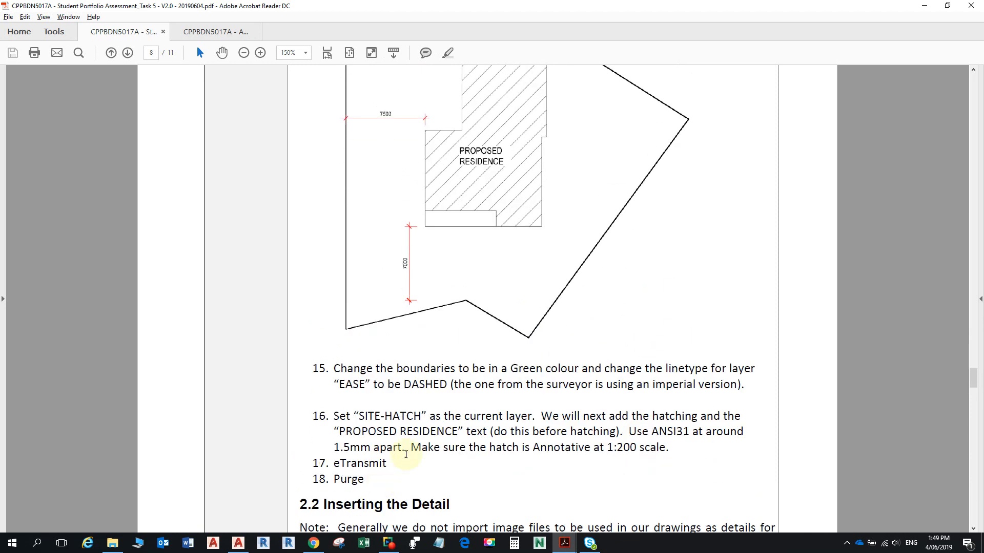
pyautogui.scroll(2, 487, 425)
pyautogui.moveTo(974, 377); pyautogui.dragTo(976, 293)
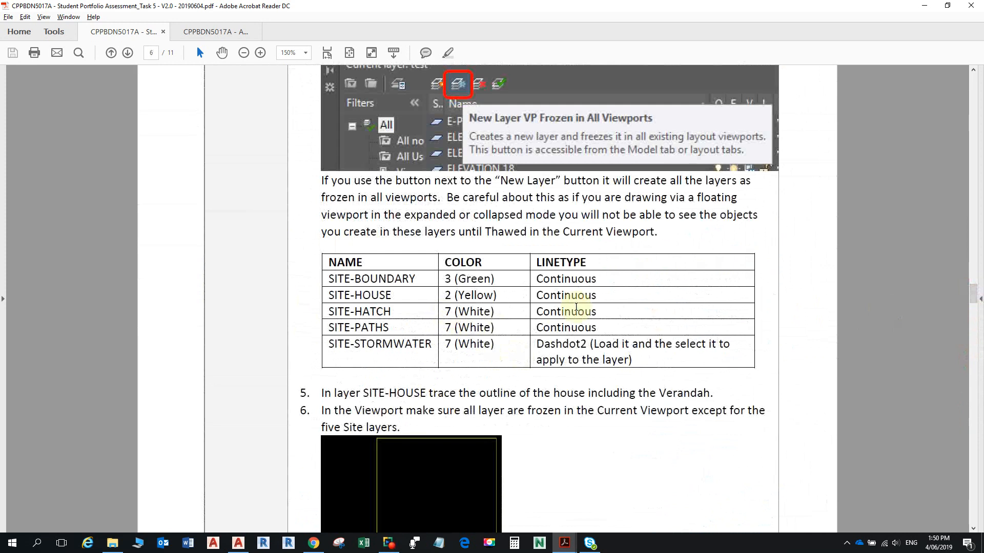
pyautogui.moveTo(969, 304); pyautogui.dragTo(970, 391)
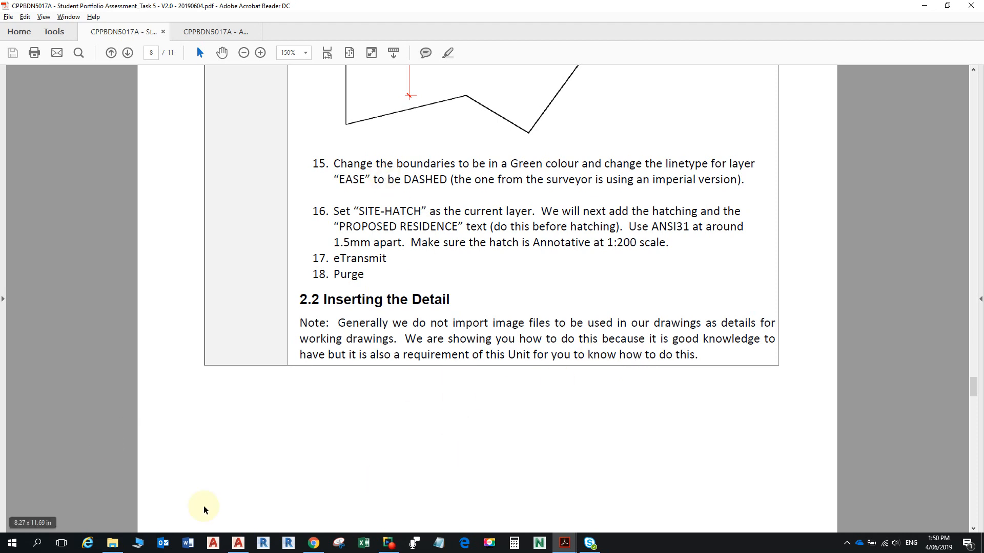
pyautogui.moveTo(239, 546)
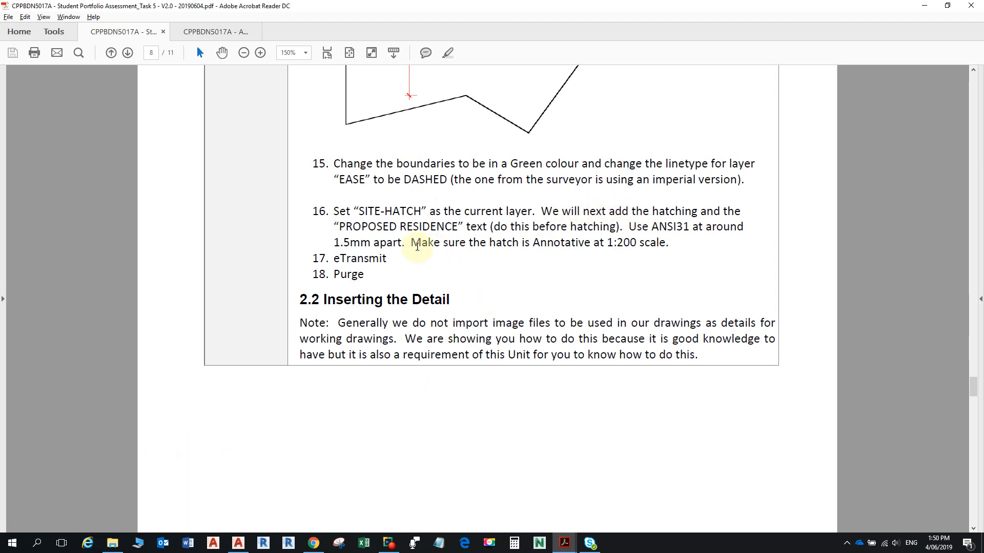
pyautogui.keyDown('ctrl'); pyautogui.scroll(2, 417, 263); pyautogui.keyUp('ctrl')
pyautogui.keyDown('ctrl'); pyautogui.scroll(1, 417, 262); pyautogui.keyUp('ctrl')
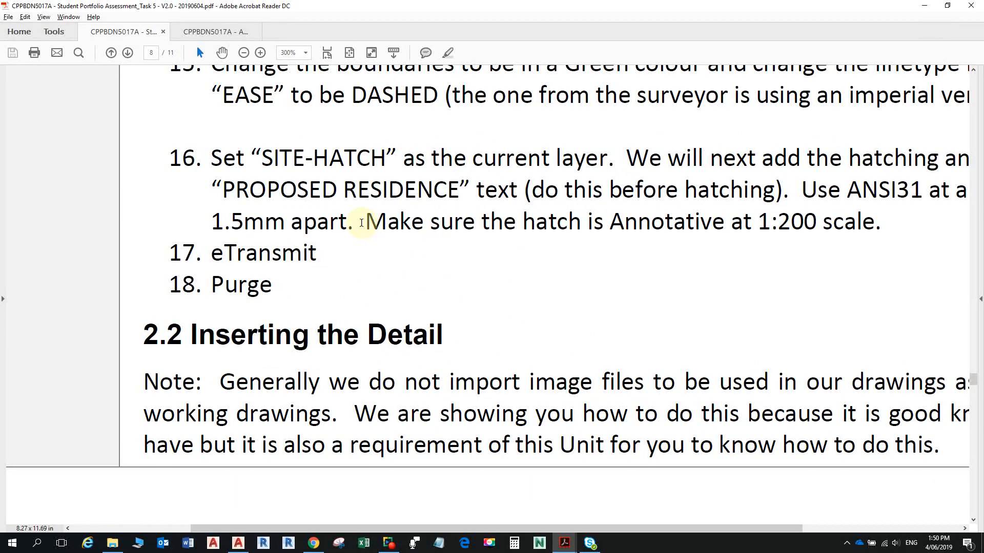
pyautogui.moveTo(365, 221); pyautogui.dragTo(886, 221)
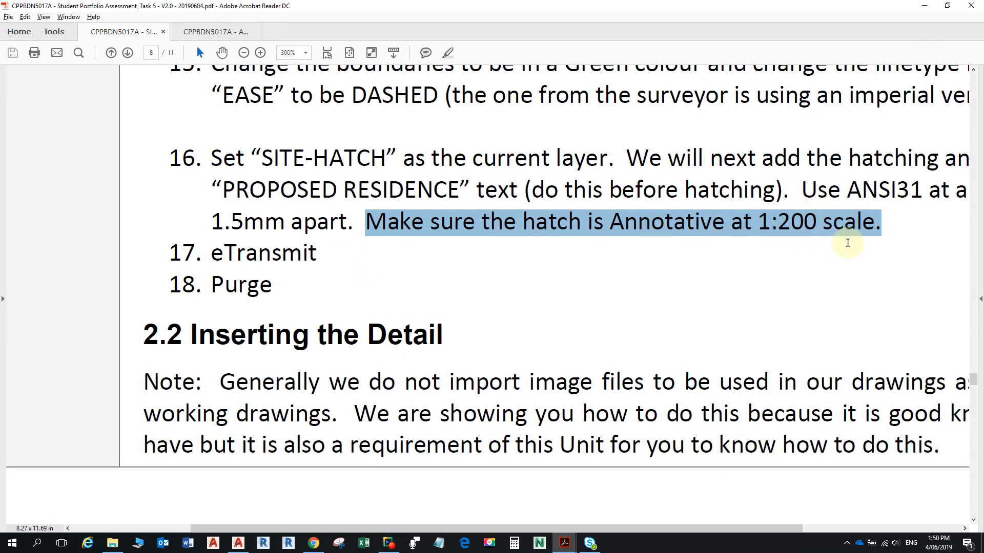
pyautogui.click(643, 226)
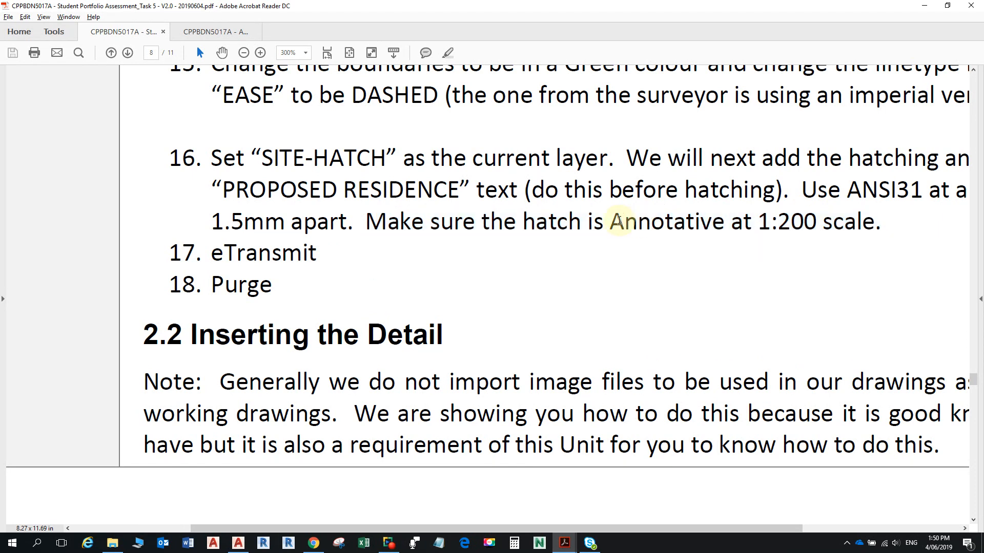
pyautogui.moveTo(611, 221); pyautogui.dragTo(817, 221)
pyautogui.hotkey('alt', 'Tab')
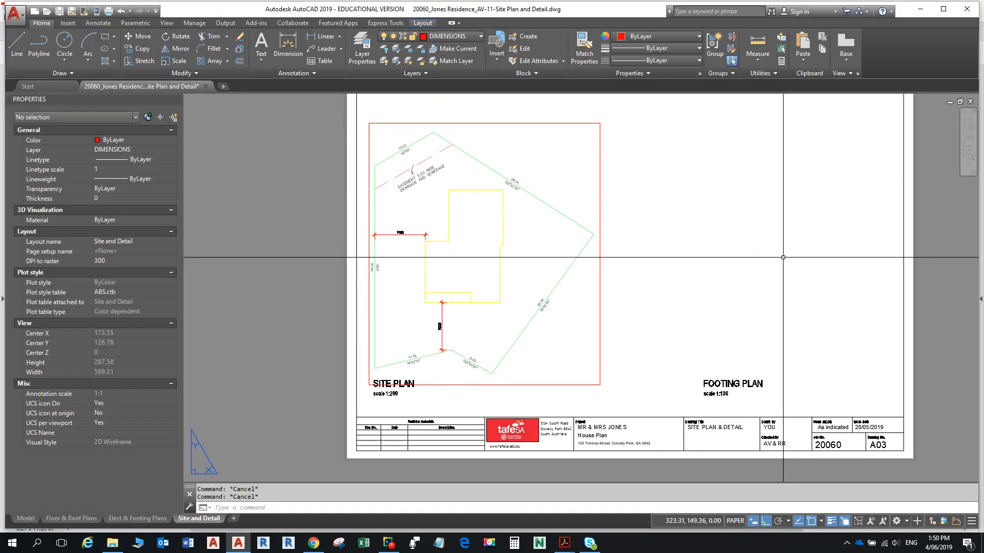
# - Maximize the Site Plan viewport, centre the house, and make SITE-HATCH the current layer
pyautogui.click(601, 327)
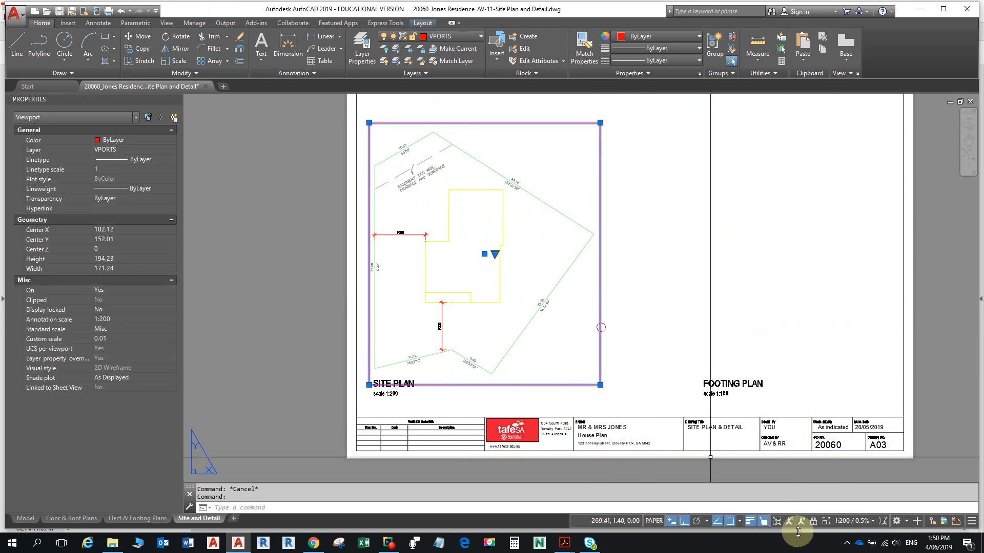
pyautogui.doubleClick(600, 263)
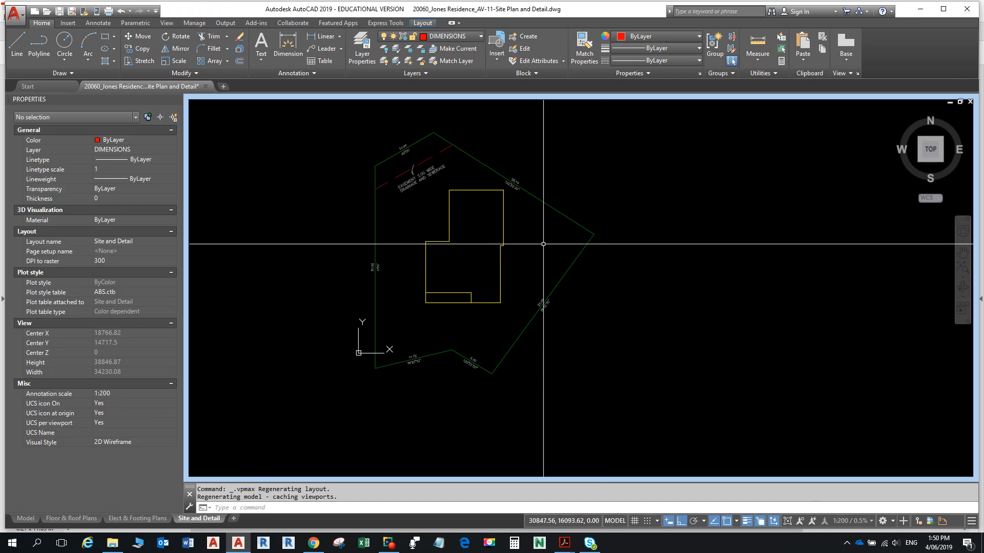
pyautogui.scroll(-2, 446, 220)
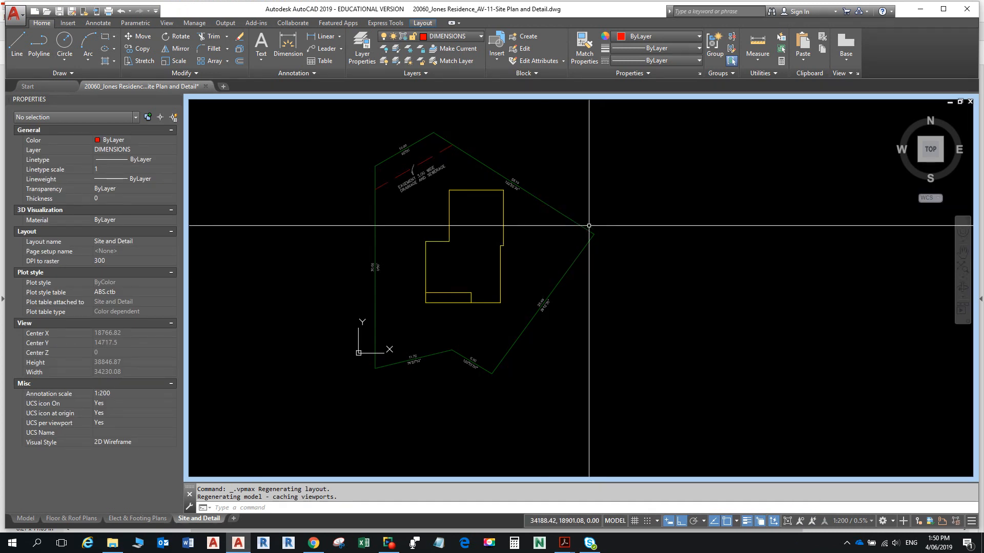
pyautogui.scroll(6, 445, 256)
pyautogui.moveTo(445, 279); pyautogui.dragTo(439, 329, button='middle')
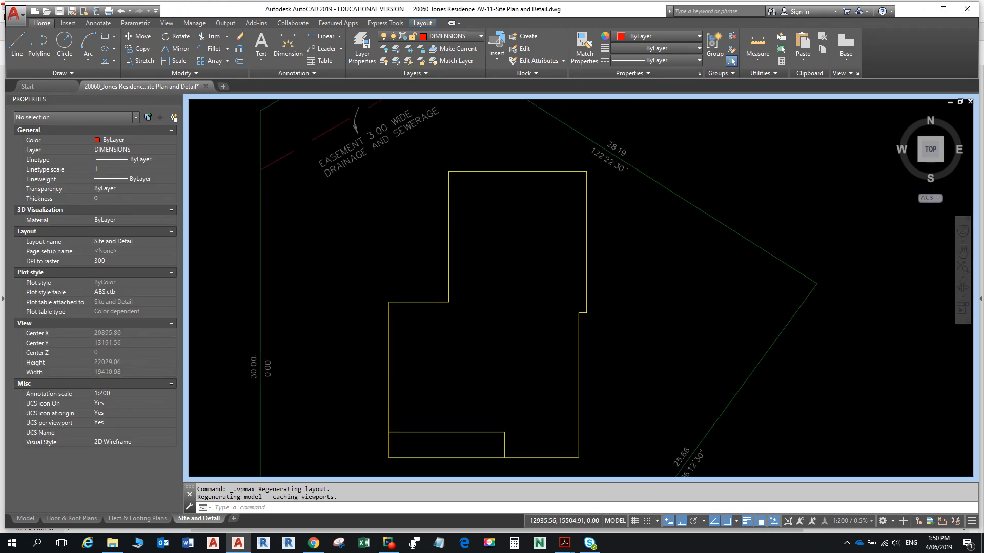
pyautogui.click(481, 36)
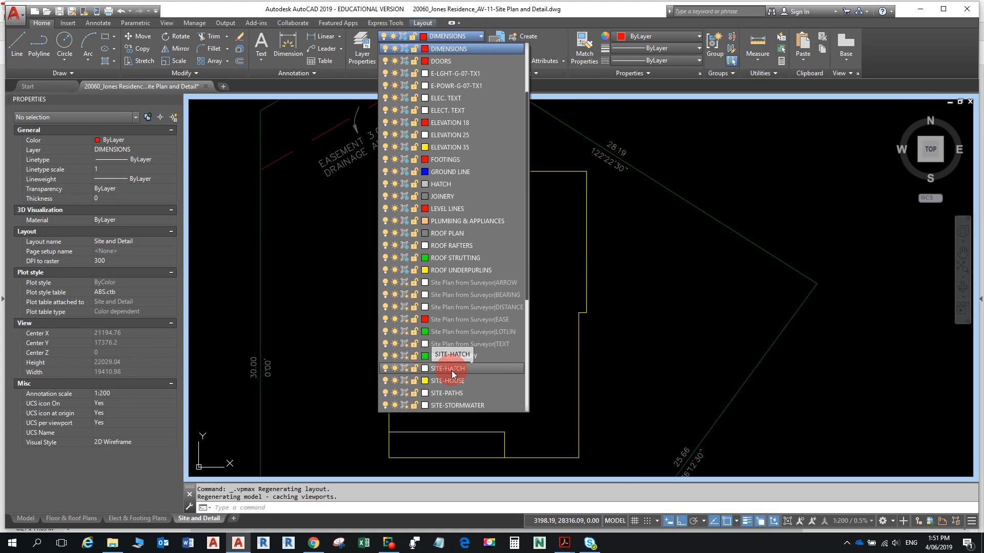
pyautogui.click(451, 371)
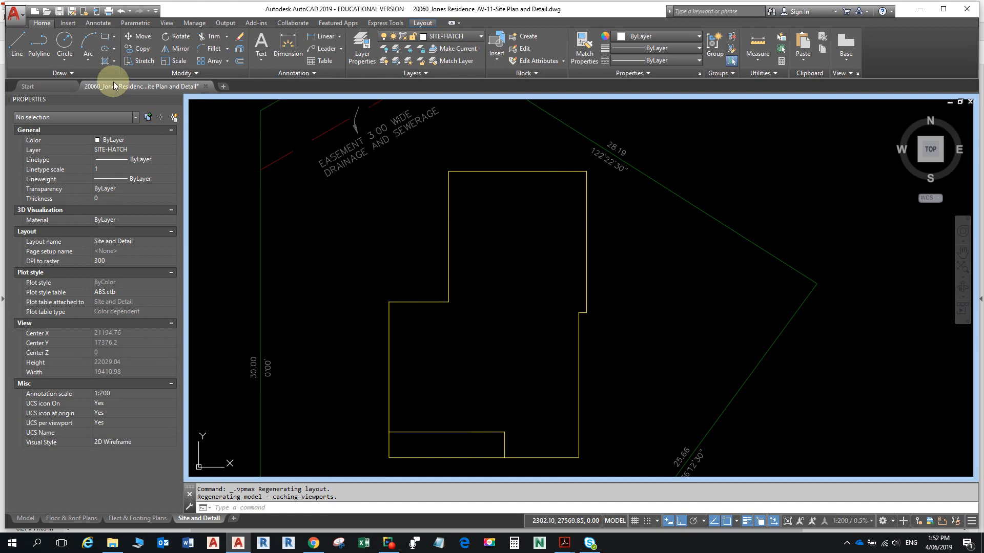
# - Start the Hatch command, cancel it, and switch to the task instructions PDF
pyautogui.click(106, 63)
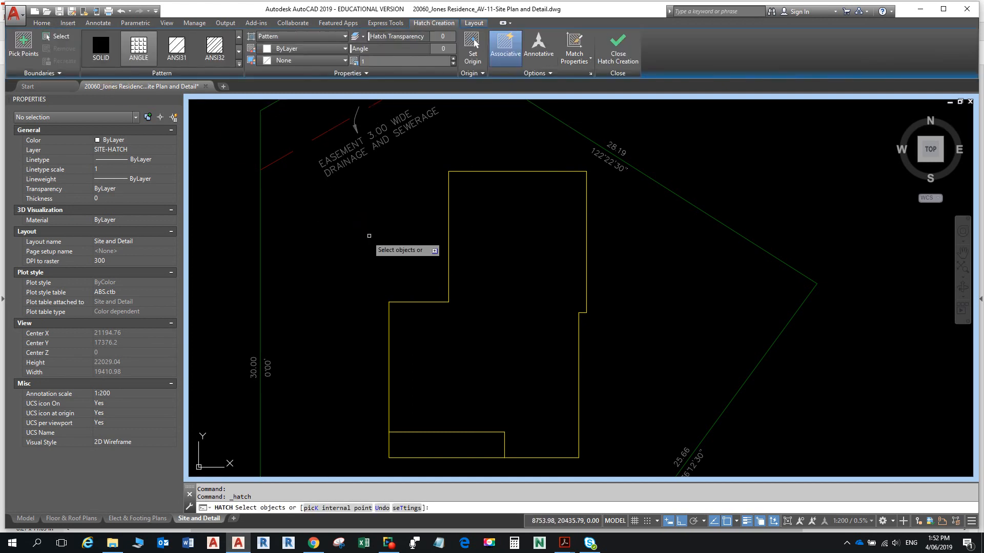
pyautogui.press('Escape')
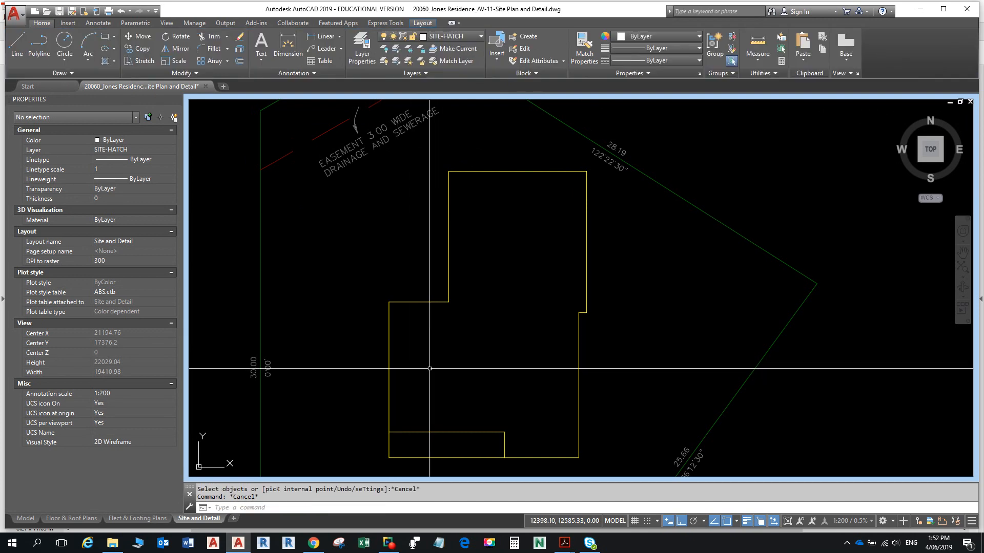
pyautogui.hotkey('alt', 'Tab')
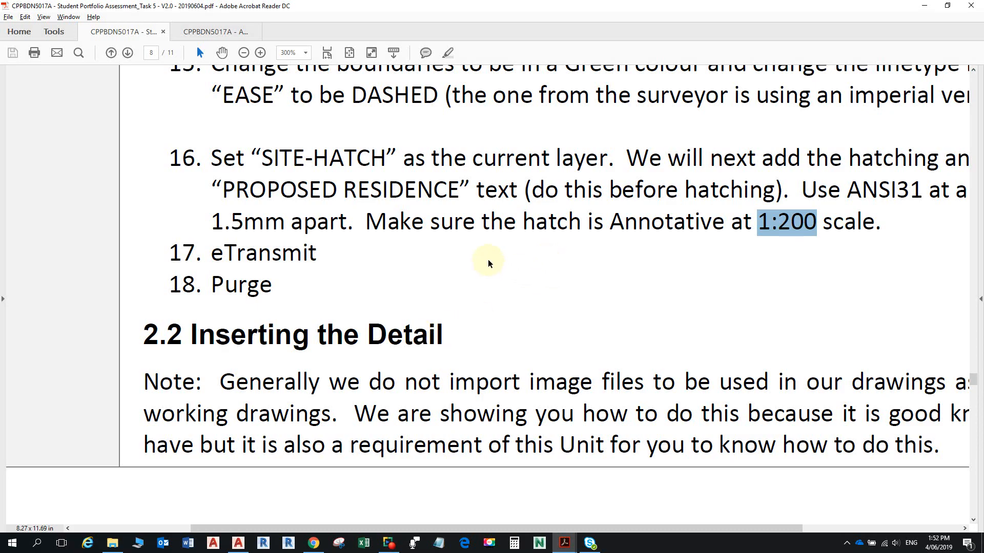
# - Read step 16's ANSI31 hatch instructions at 1:200 in the PDF, then return to AutoCAD
pyautogui.scroll(-1, 901, 159)
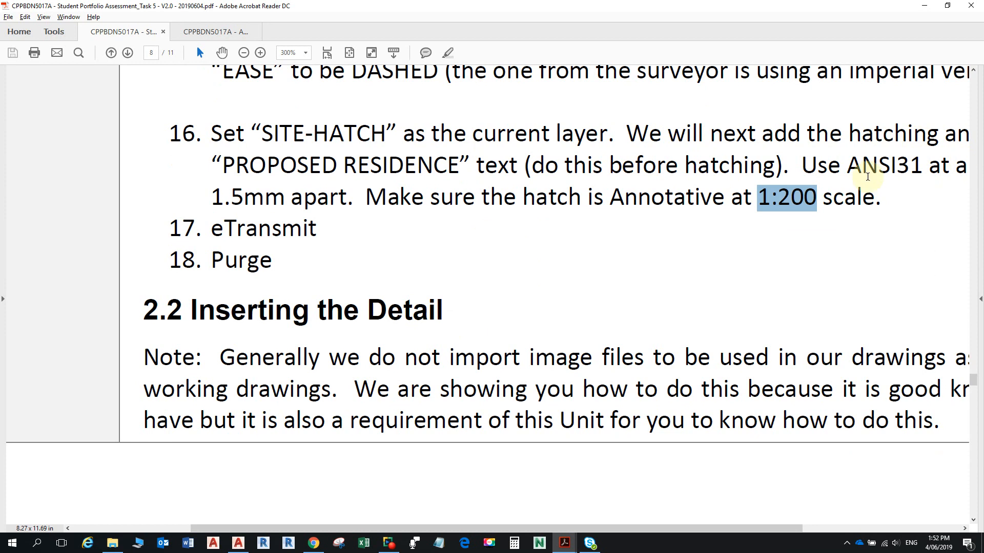
pyautogui.keyDown('ctrl'); pyautogui.scroll(-2, 714, 154); pyautogui.keyUp('ctrl')
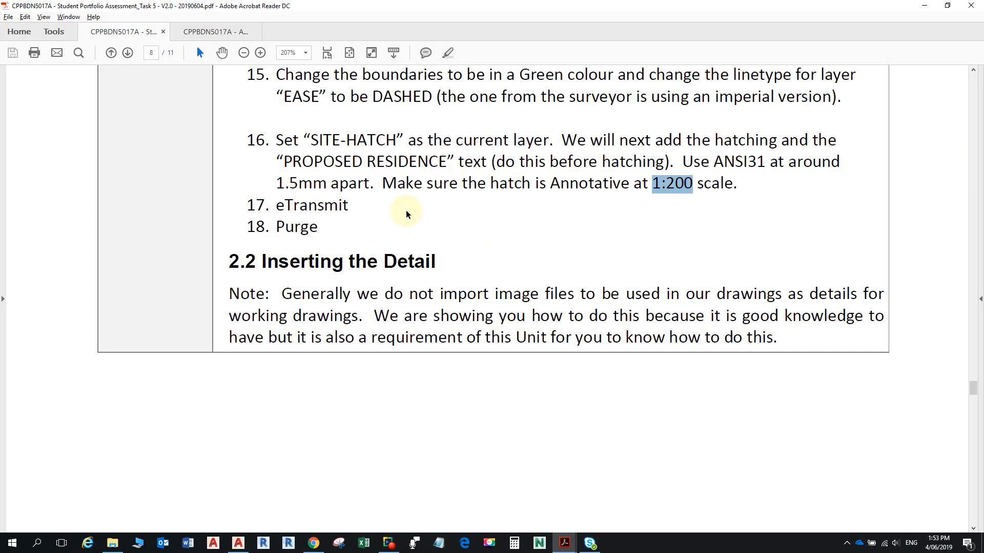
pyautogui.hotkey('alt', 'Tab')
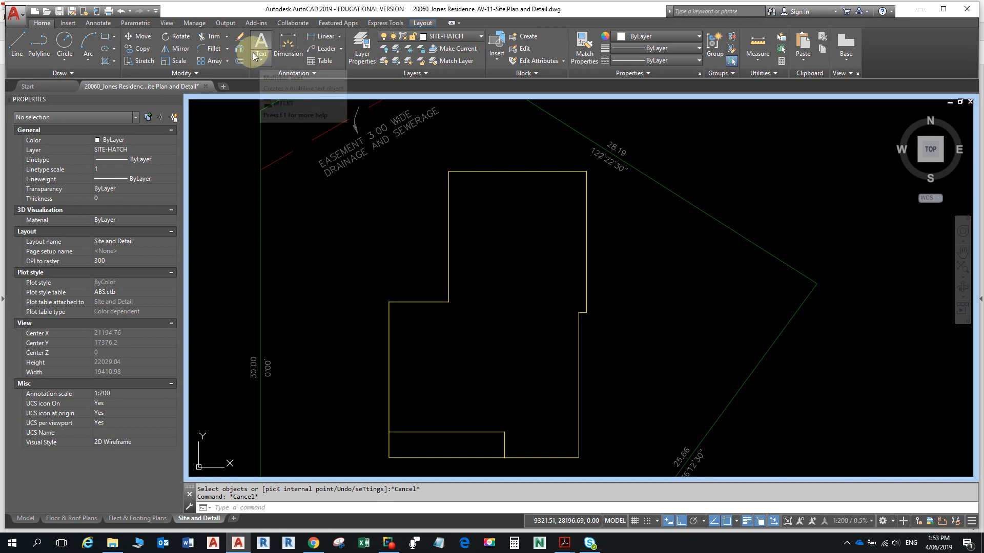
# - Start a multiline text note from the Annotate tab, leaving the text style at Standard 2.0mm
pyautogui.click(102, 23)
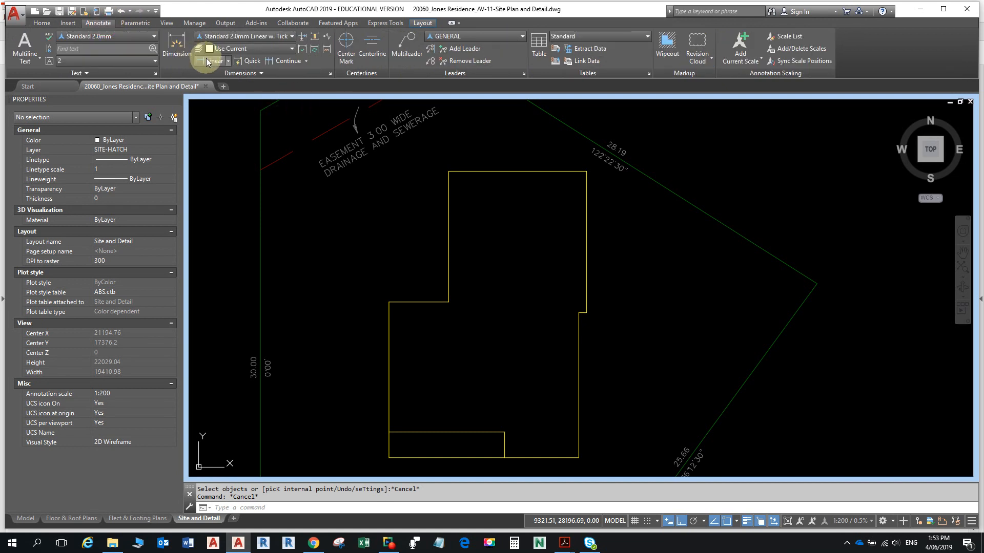
pyautogui.click(40, 44)
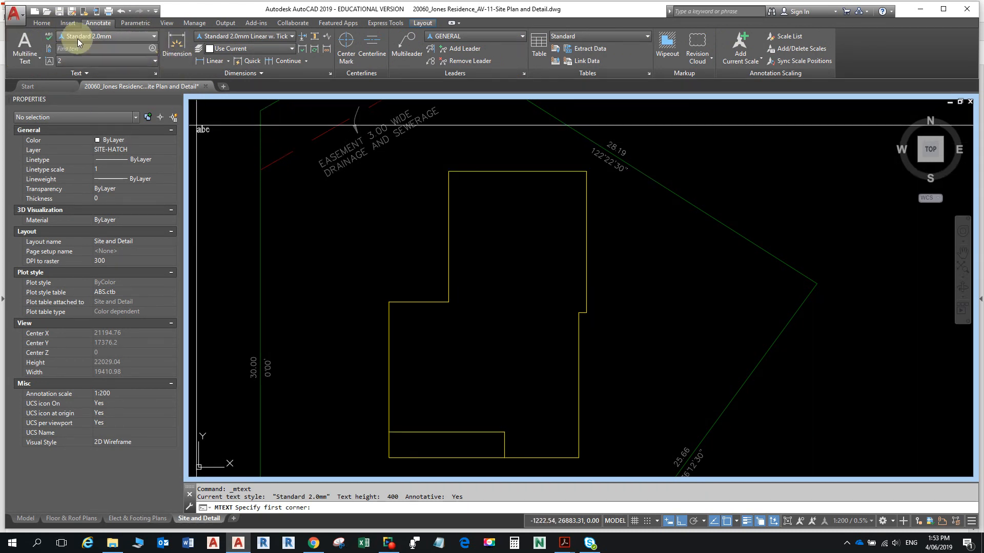
pyautogui.click(156, 36)
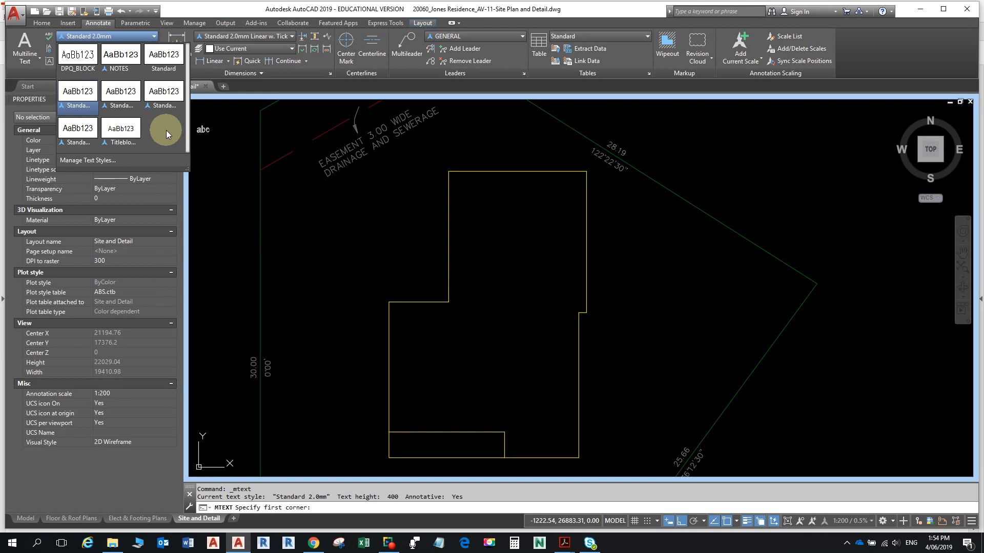
pyautogui.click(228, 212)
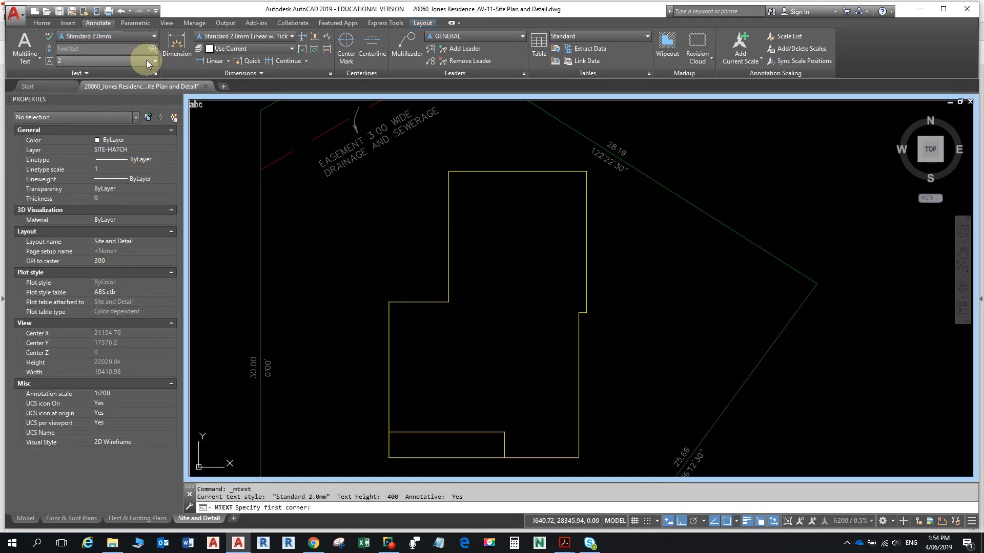
# - Compare the Standard 3.0mm and 2.0mm paper heights, then set Standard 3.0mm current
pyautogui.click(155, 75)
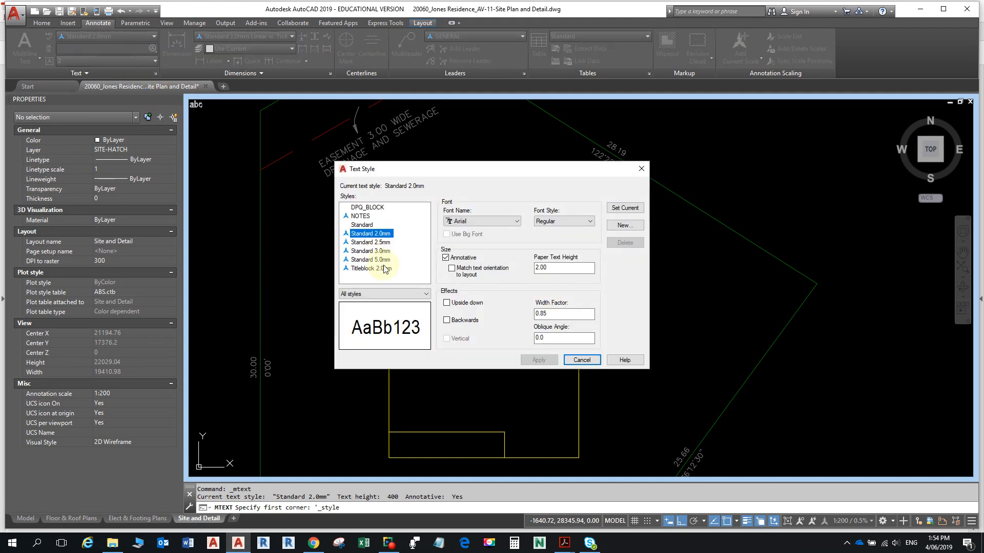
pyautogui.click(388, 251)
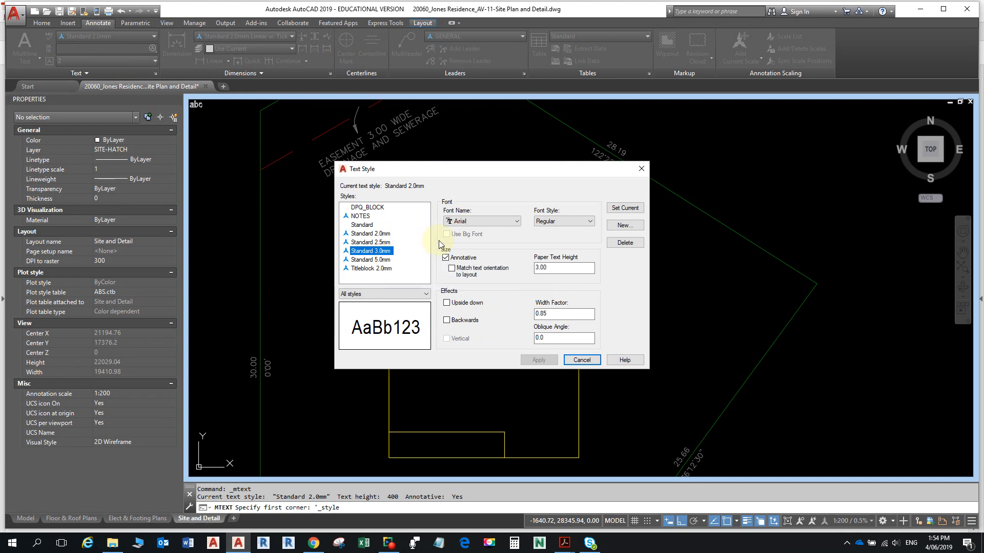
pyautogui.moveTo(584, 269); pyautogui.dragTo(519, 260)
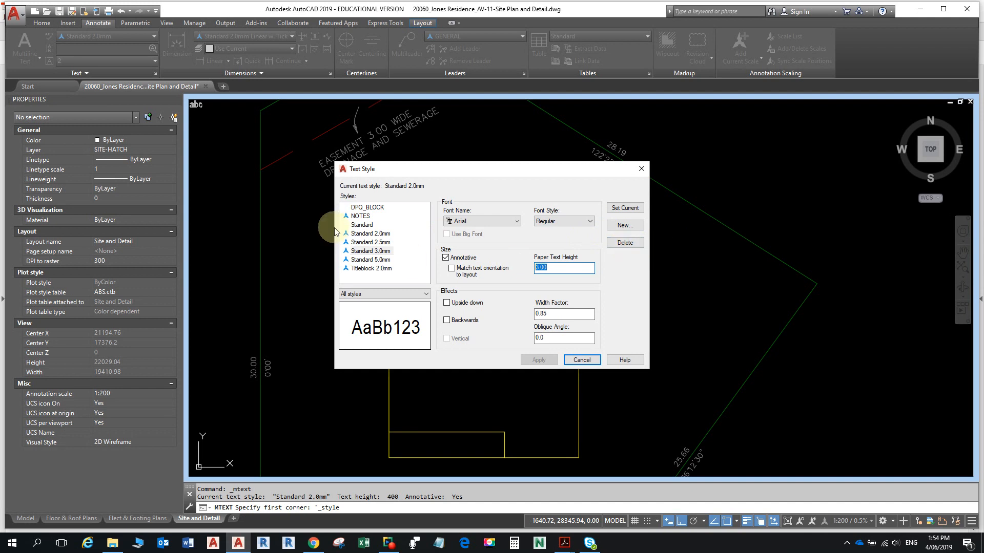
pyautogui.click(366, 234)
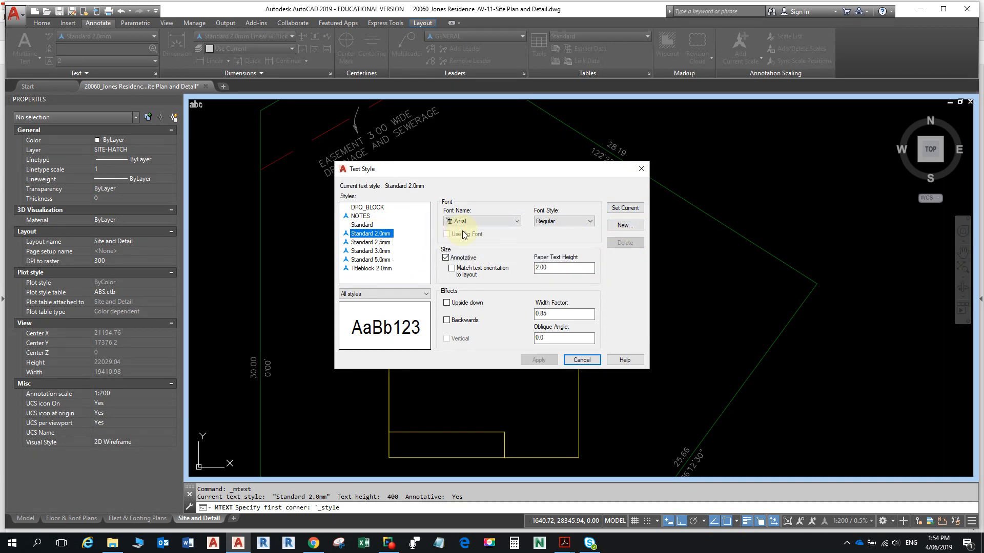
pyautogui.doubleClick(553, 268)
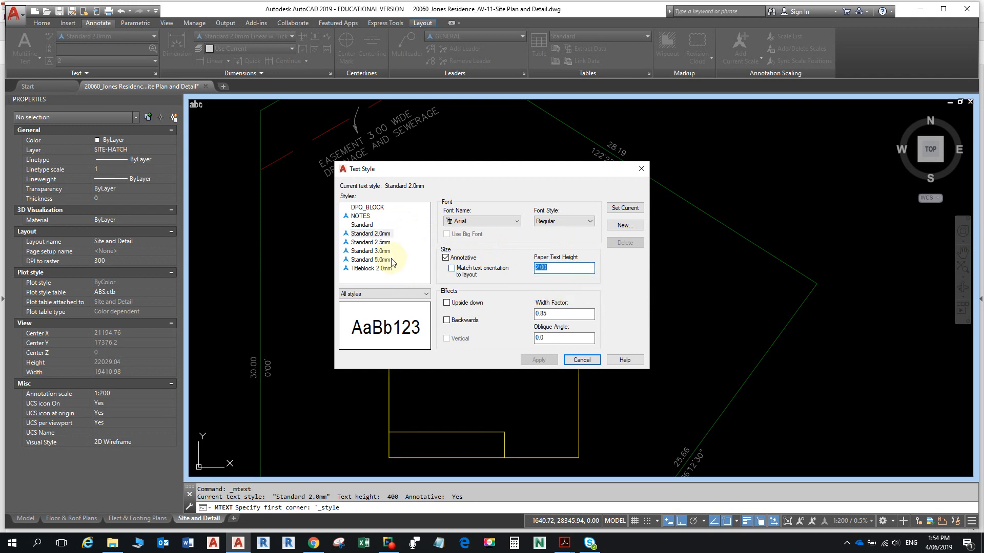
pyautogui.click(369, 250)
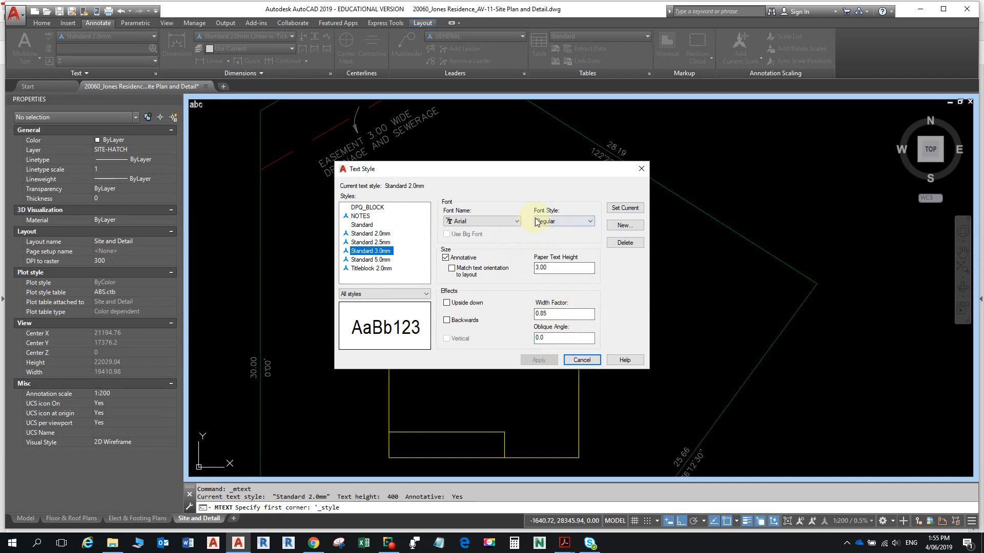
pyautogui.click(624, 208)
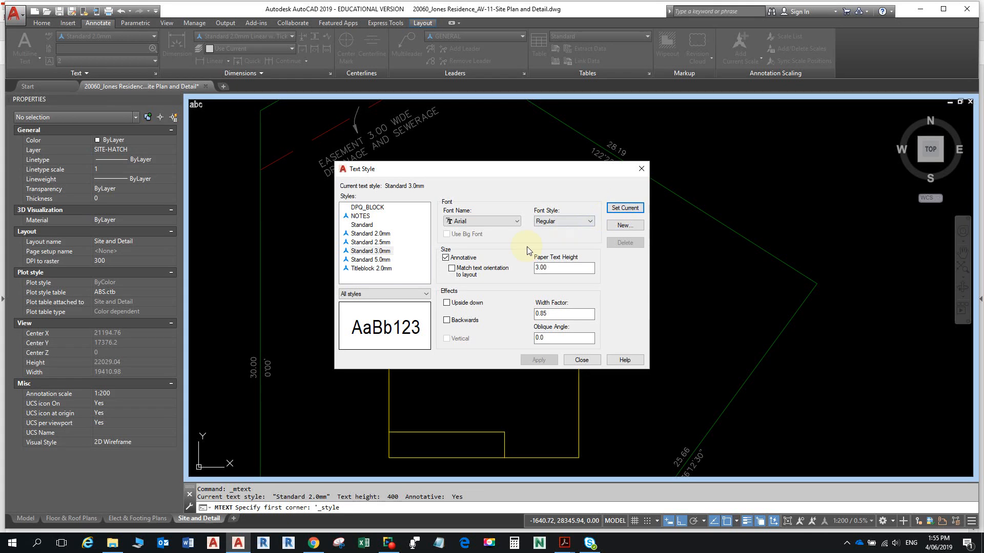
pyautogui.click(594, 357)
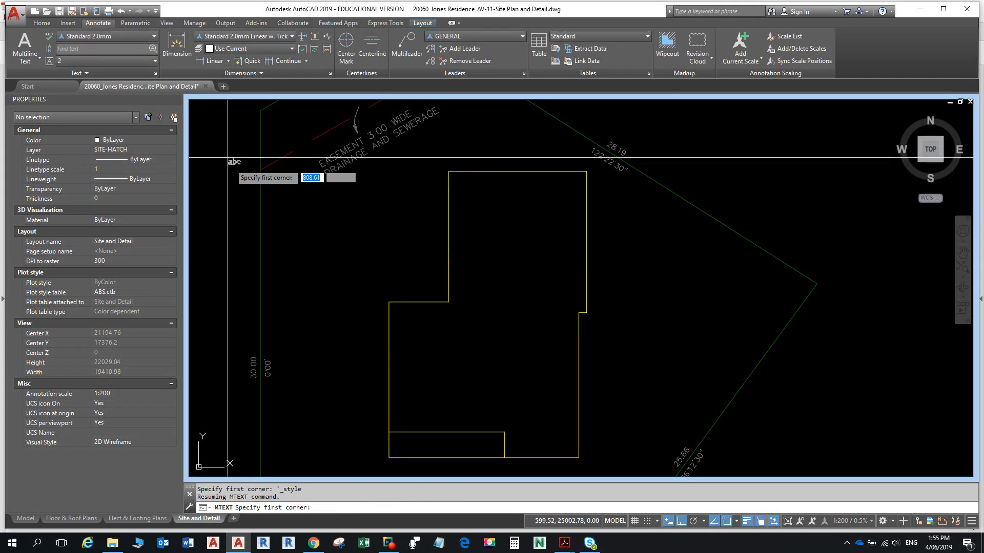
# - Draw a text box inside the house outline and enter 'PROPOSED RESIDENCE'
pyautogui.click(467, 346)
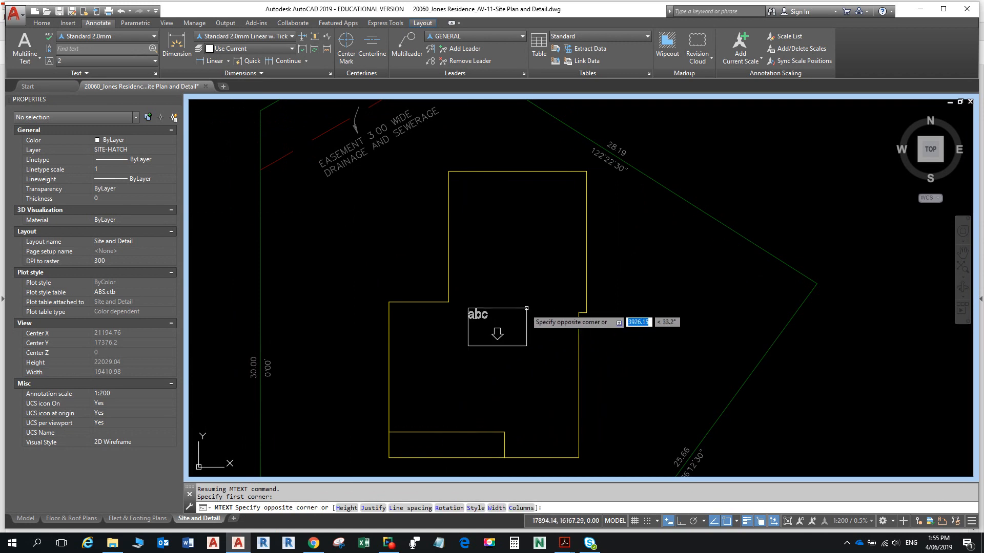
pyautogui.click(552, 302)
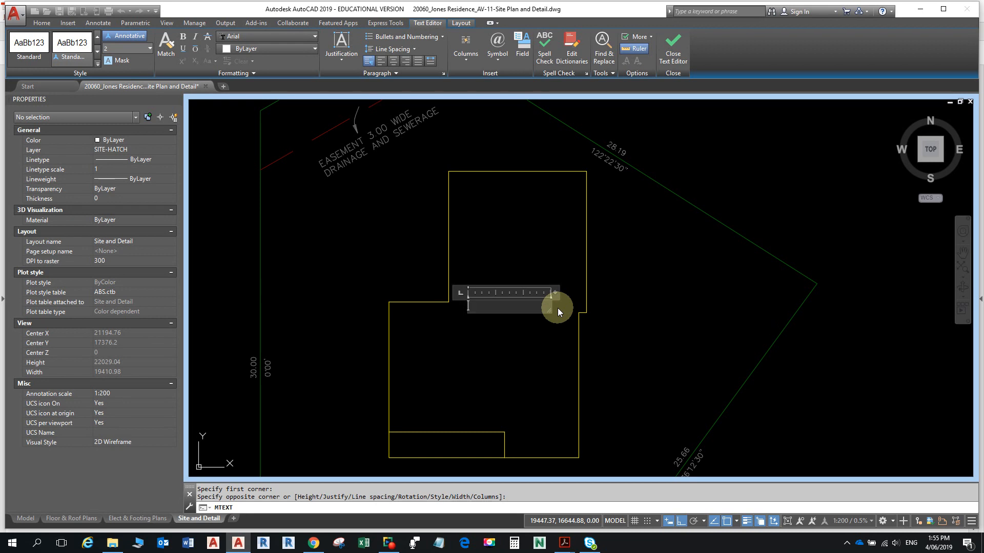
pyautogui.write('PROPOSED RESIDENCE')
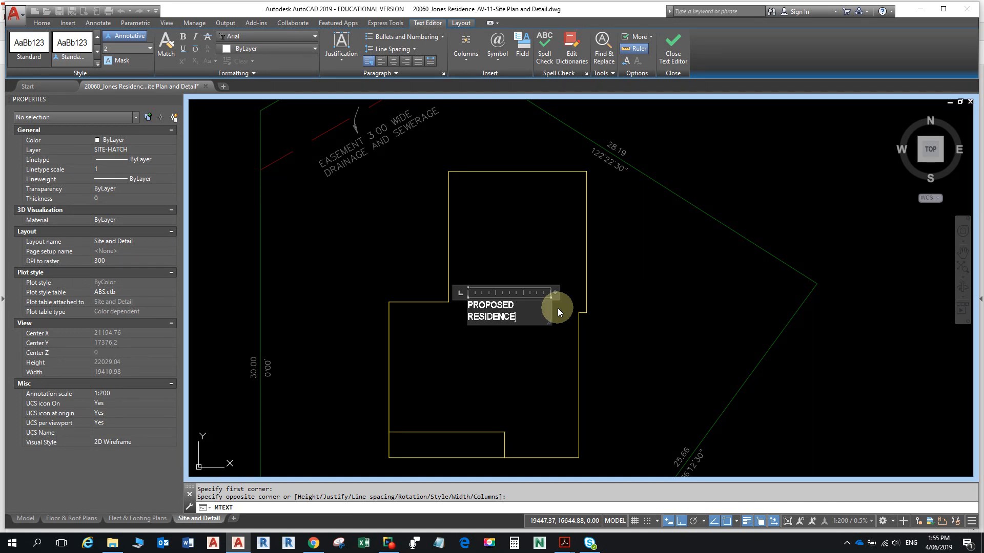
pyautogui.scroll(4, 542, 318)
pyautogui.scroll(-2, 551, 369)
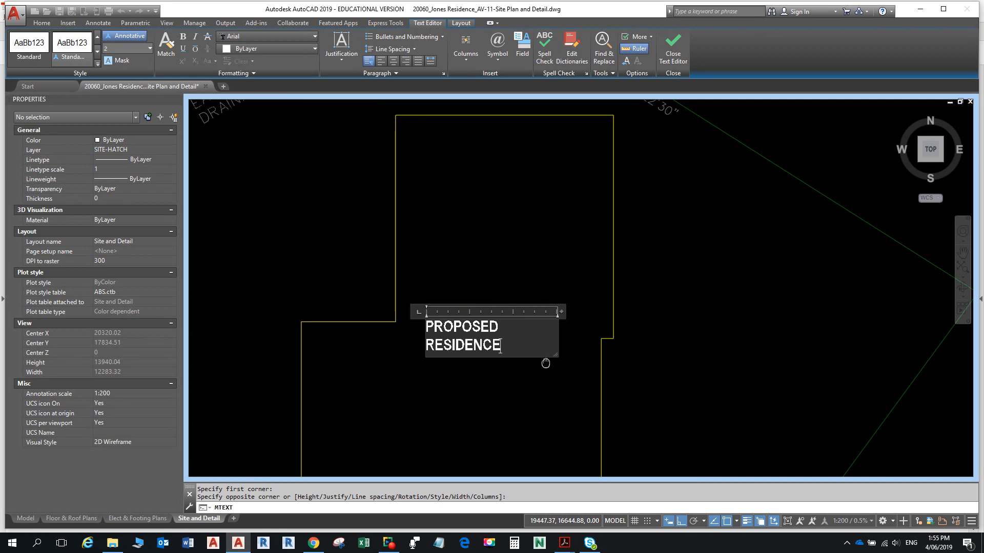
pyautogui.click(556, 391)
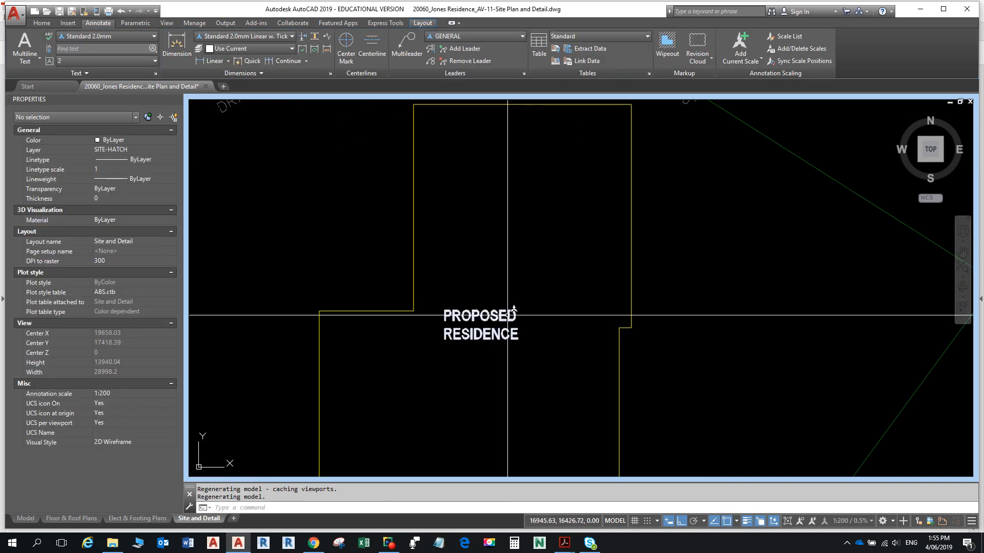
# - Narrow the PROPOSED RESIDENCE text's width so it wraps onto two lines
pyautogui.click(508, 314)
pyautogui.click(575, 309)
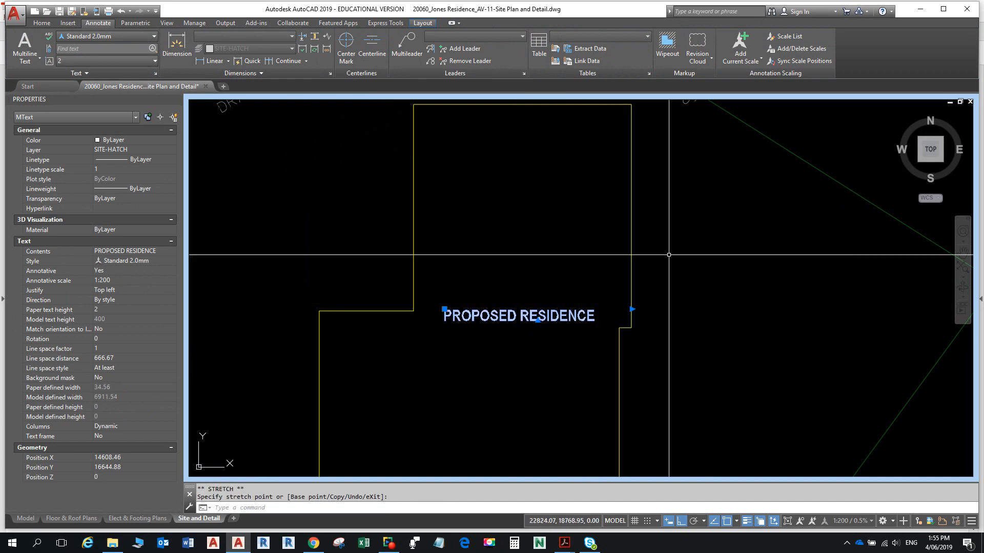
pyautogui.click(556, 309)
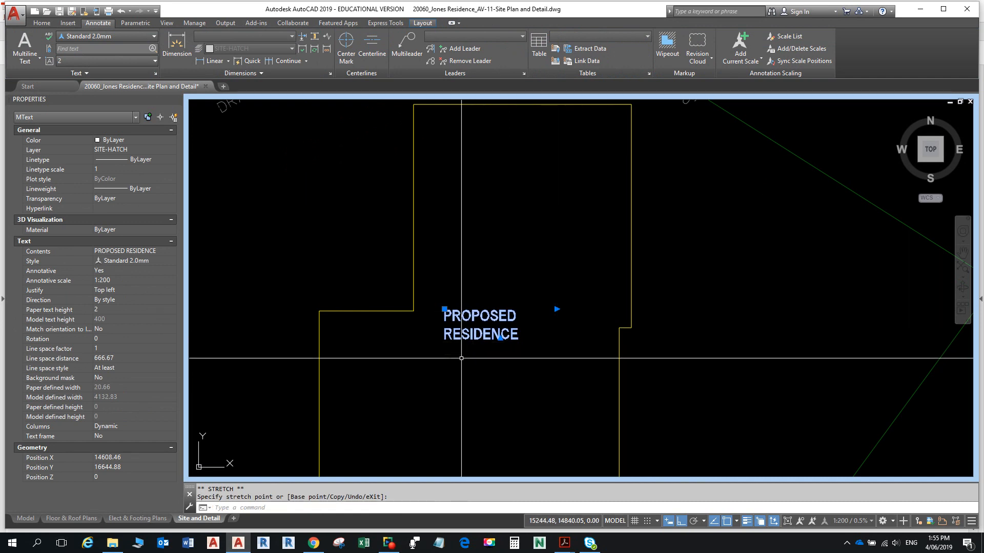
pyautogui.moveTo(469, 334)
pyautogui.mouseDown(button='middle')
pyautogui.moveTo(484, 371)
pyautogui.moveTo(471, 334)
pyautogui.mouseUp(button='middle')
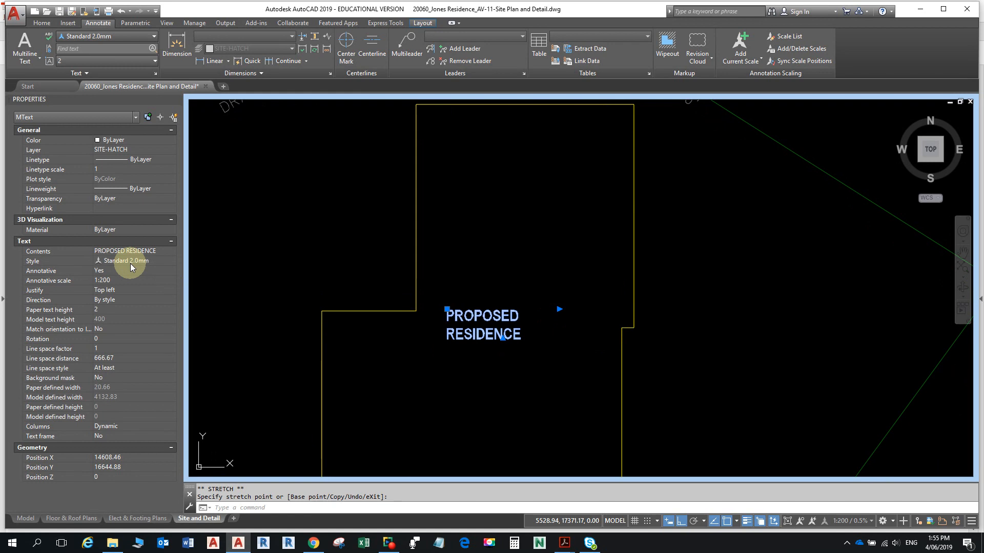
# - Change the text's justification from Top left to Top center in Properties
pyautogui.click(124, 291)
pyautogui.click(169, 290)
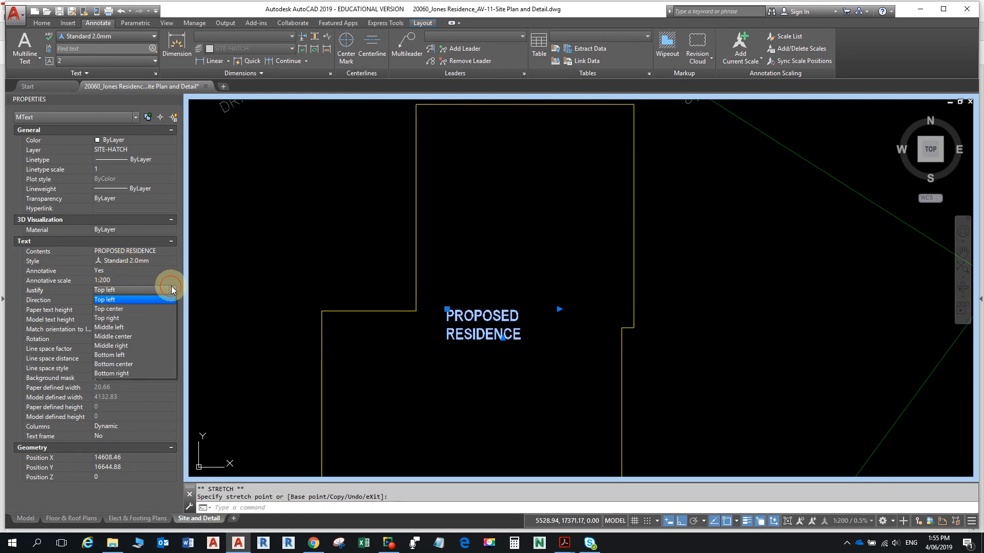
pyautogui.click(133, 308)
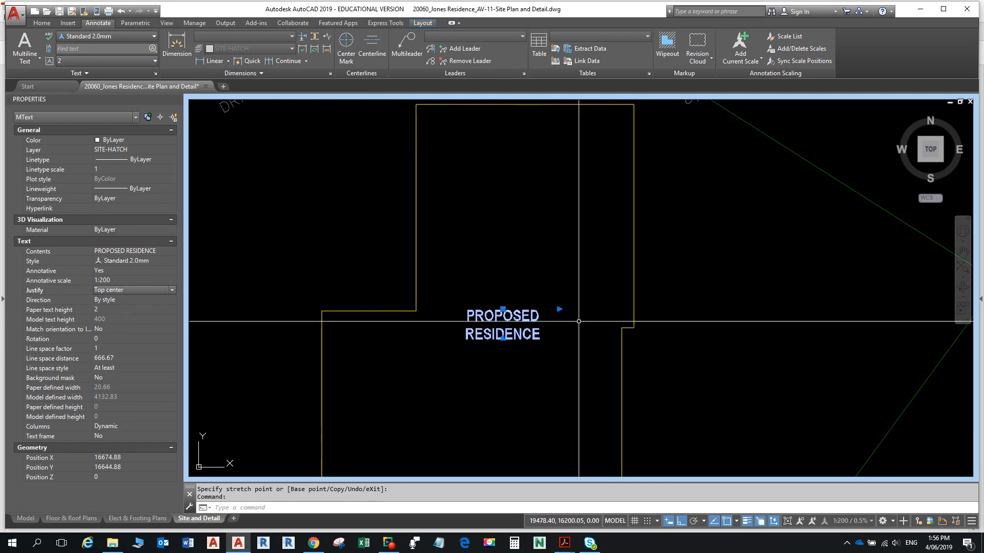
pyautogui.press('super+Tab')
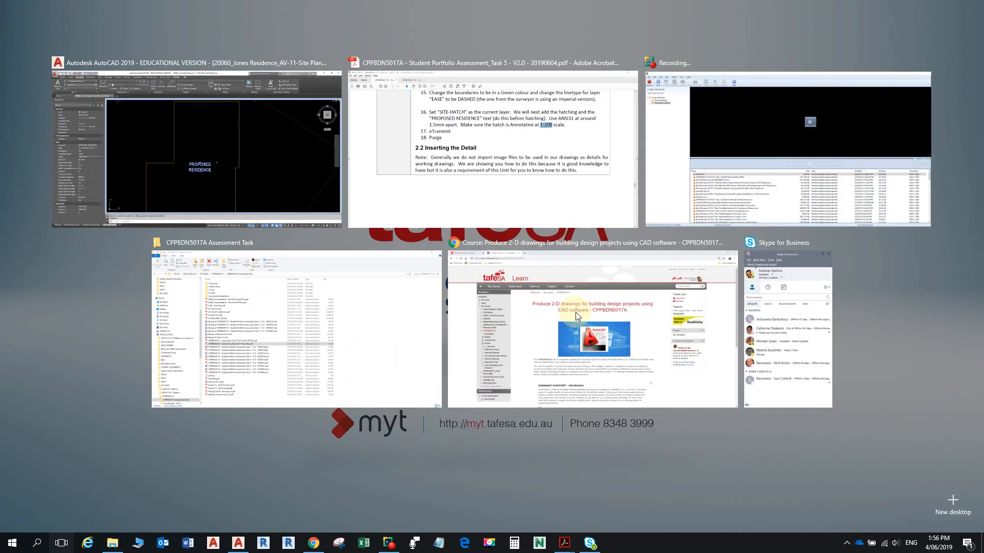
# - Review the site drawing and hatching steps in the PDF, then return to the Jones Residence drawing
pyautogui.click(521, 171)
pyautogui.scroll(8, 588, 233)
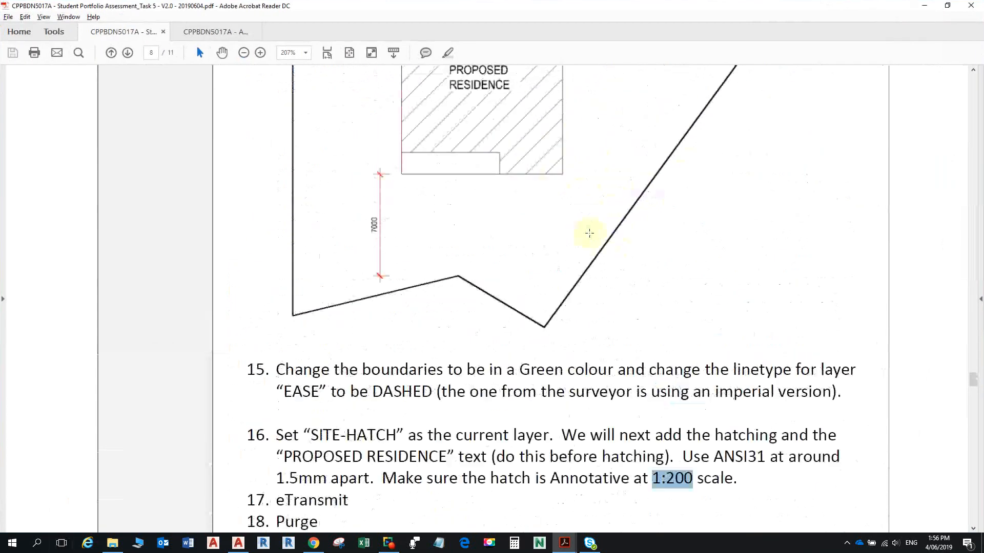
pyautogui.scroll(1, 473, 159)
pyautogui.press('super+Tab')
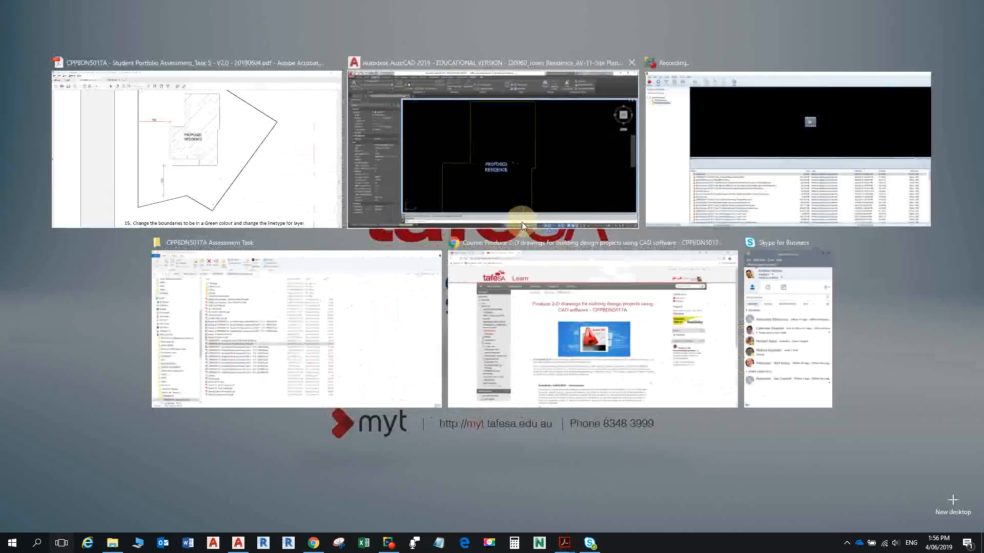
pyautogui.click(523, 205)
pyautogui.scroll(-3, 546, 128)
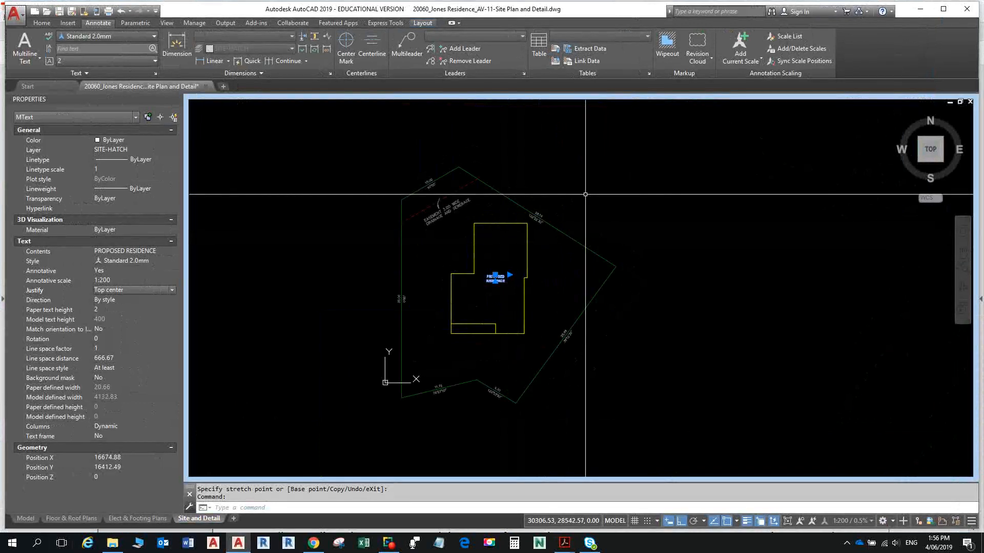
# - Nudge the PROPOSED RESIDENCE label down and left inside the house outline
pyautogui.hotkey('ctrl', 'Down')
pyautogui.hotkey('ctrl', 'Down')
pyautogui.hotkey('ctrl', 'Down')
pyautogui.hotkey('ctrl', 'Down')
pyautogui.hotkey('ctrl', 'Down')
pyautogui.hotkey('ctrl', 'Down')
pyautogui.hotkey('ctrl', 'Left')
pyautogui.hotkey('ctrl', 'Left')
pyautogui.hotkey('ctrl', 'Left')
pyautogui.hotkey('ctrl', 'Down')
pyautogui.hotkey('ctrl', 'Down')
pyautogui.hotkey('ctrl', 'Down')
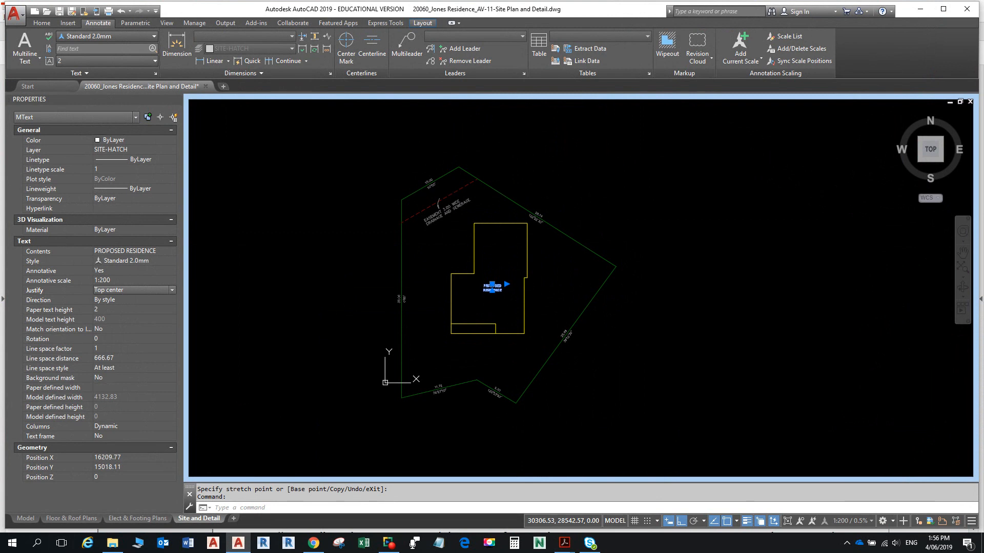
pyautogui.scroll(7, 497, 292)
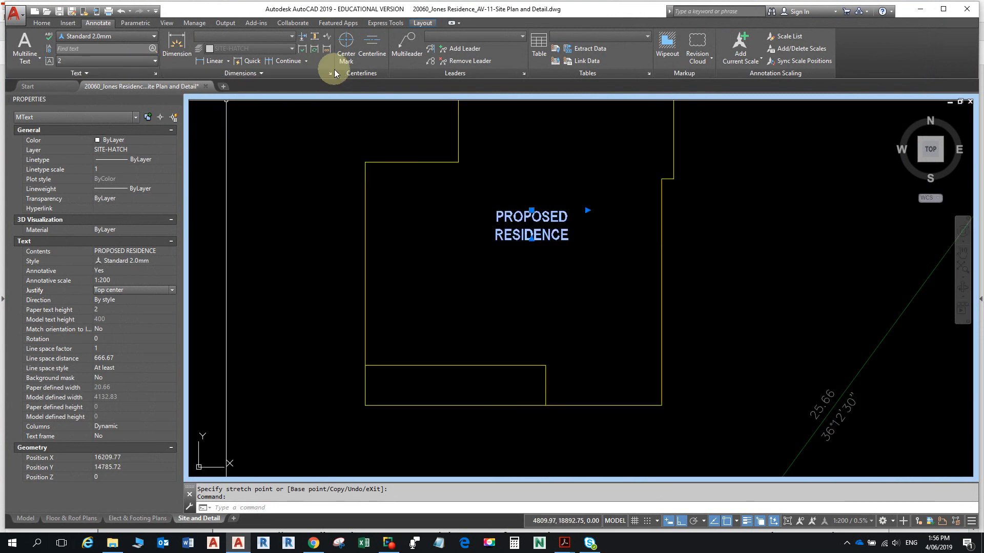
pyautogui.press('Escape')
pyautogui.press('Escape')
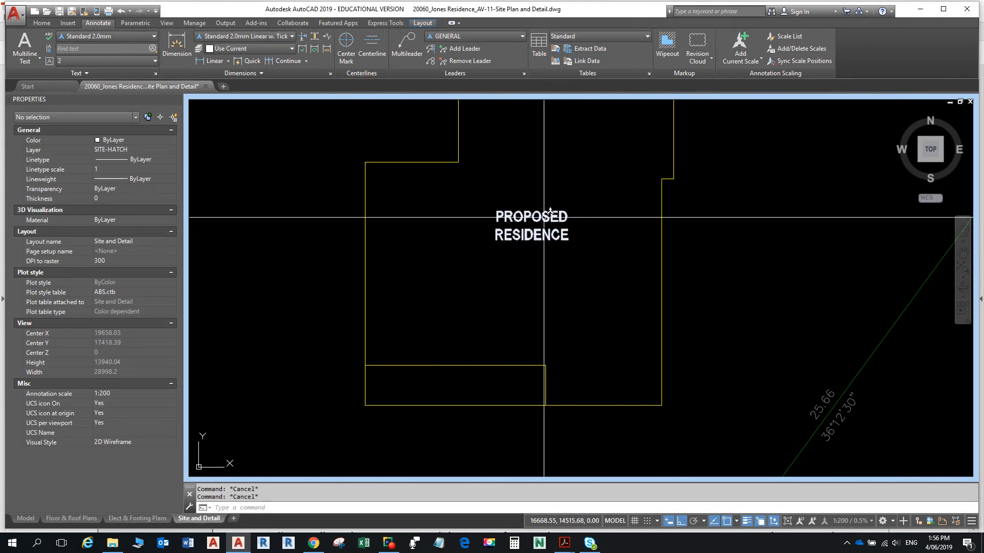
# - Apply the Standard 3.0mm text style to the PROPOSED RESIDENCE label
pyautogui.click(543, 217)
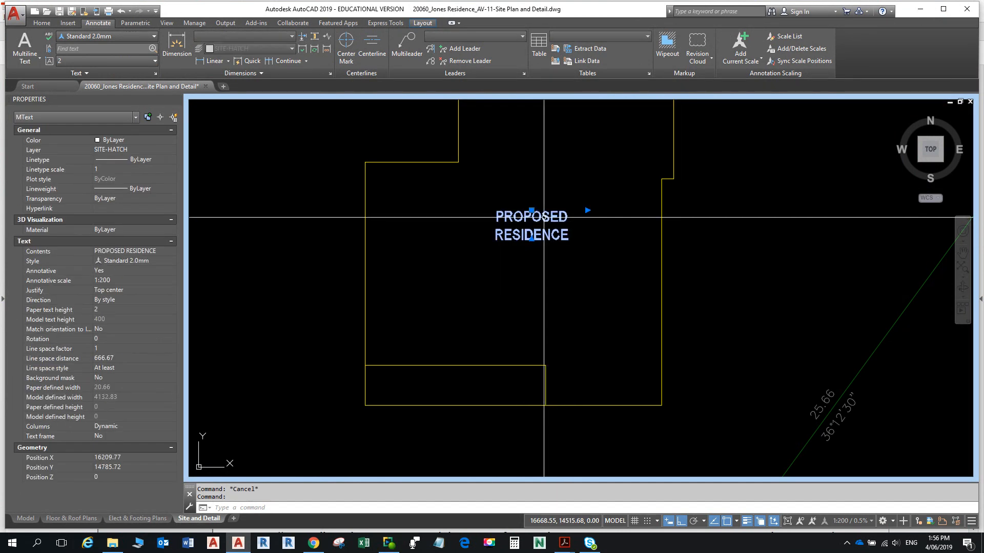
pyautogui.click(156, 33)
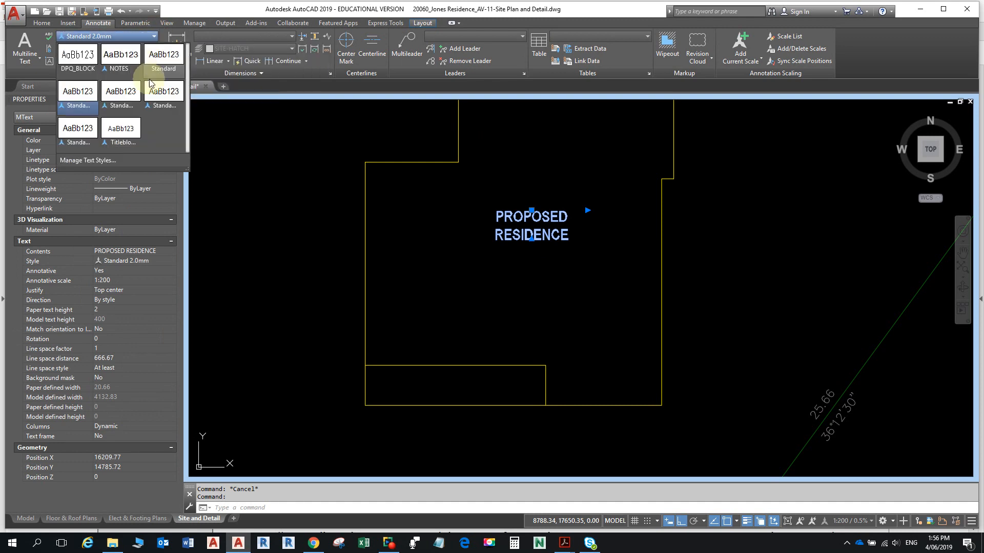
pyautogui.click(163, 92)
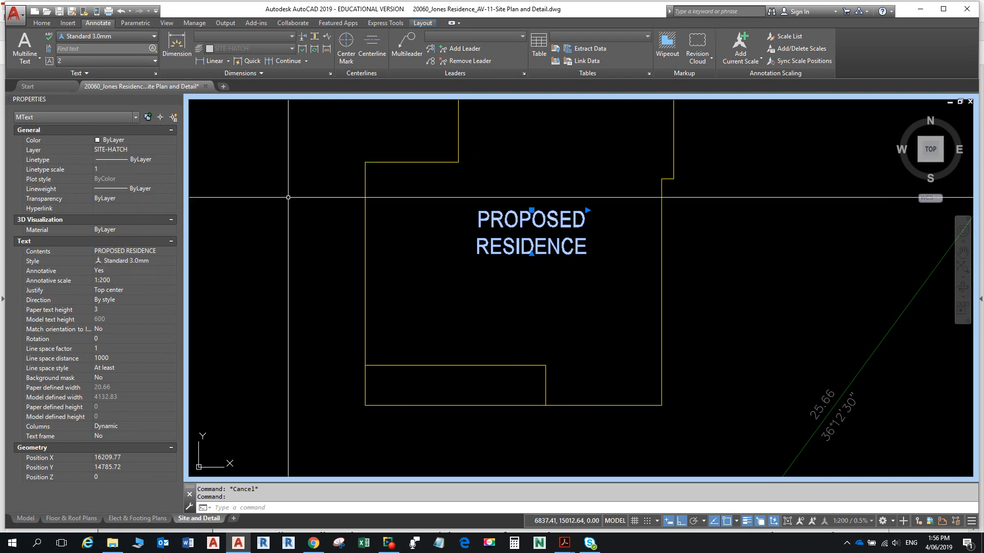
pyautogui.press('Escape')
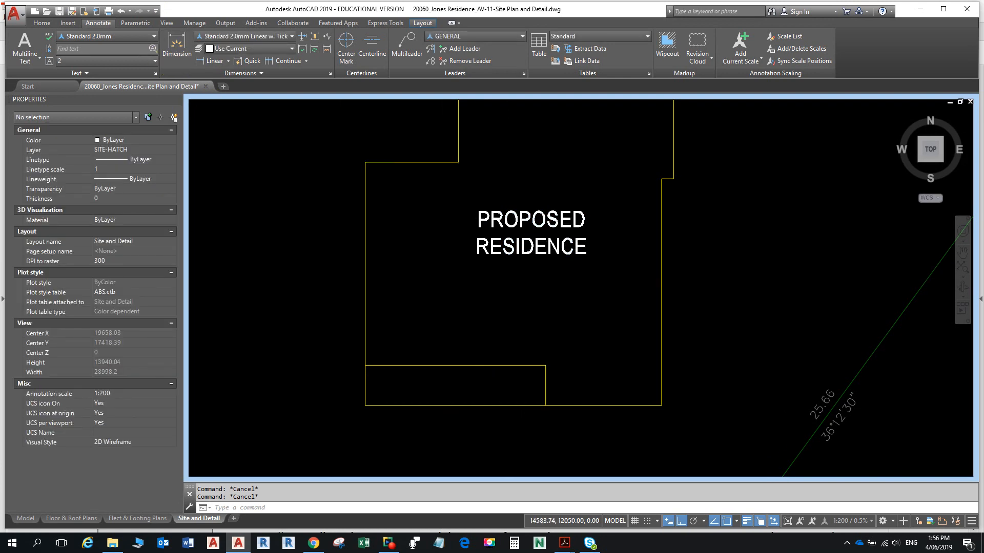
pyautogui.scroll(-1, 486, 282)
pyautogui.moveTo(486, 280); pyautogui.dragTo(429, 338, button='middle')
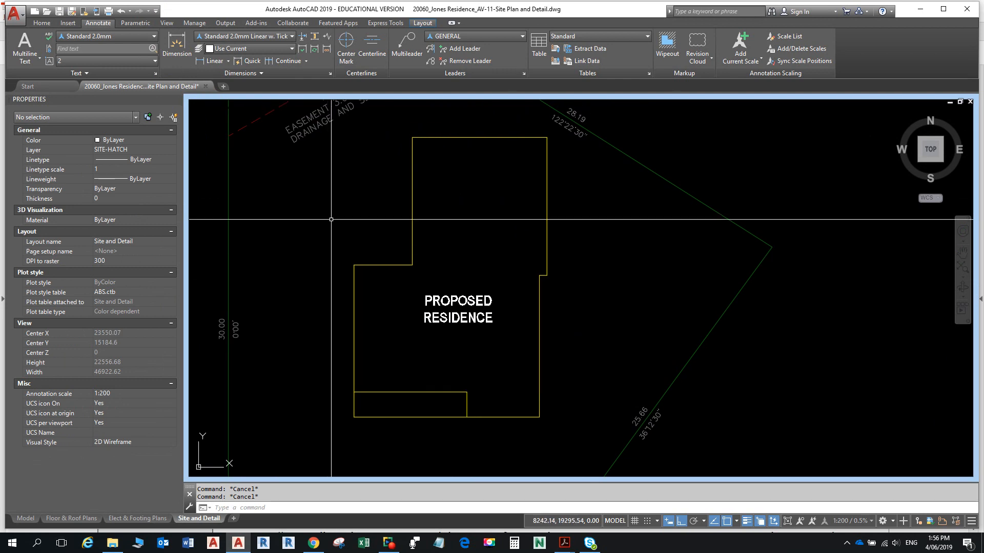
pyautogui.click(469, 297)
pyautogui.click(431, 292)
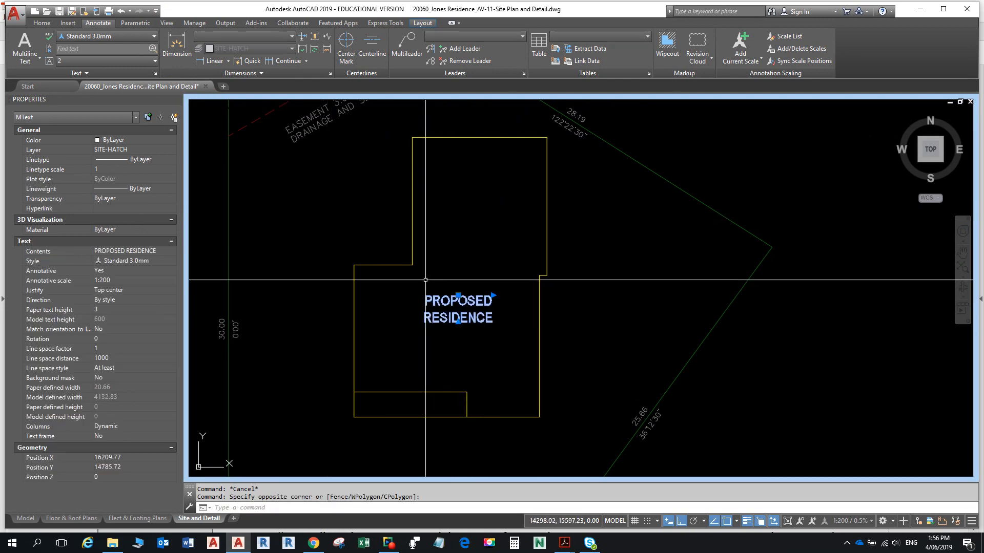
pyautogui.click(41, 22)
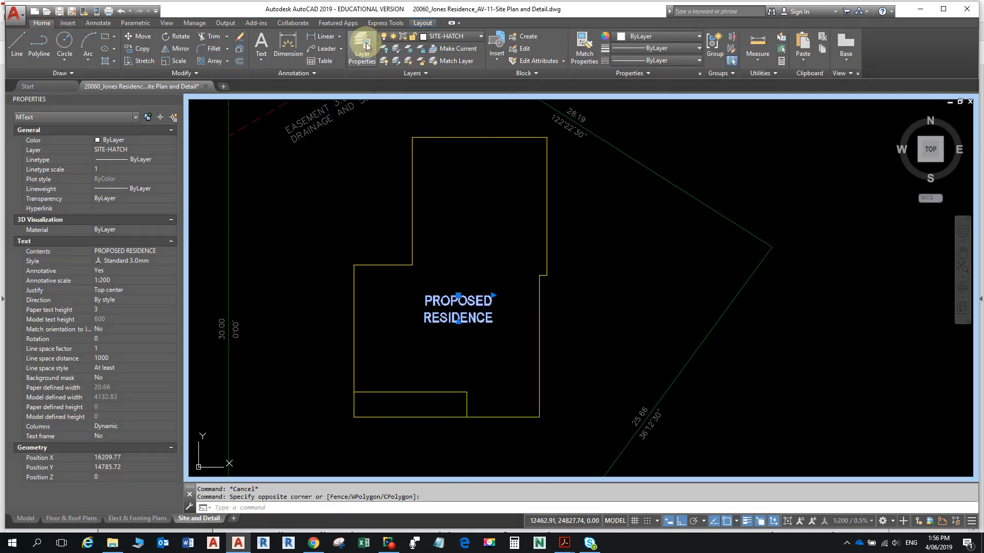
pyautogui.click(441, 35)
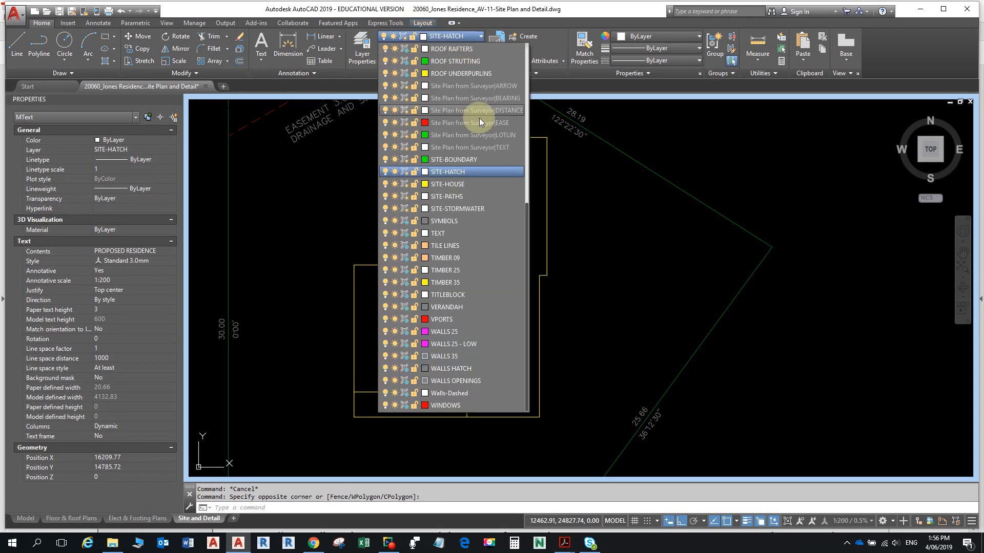
pyautogui.click(442, 234)
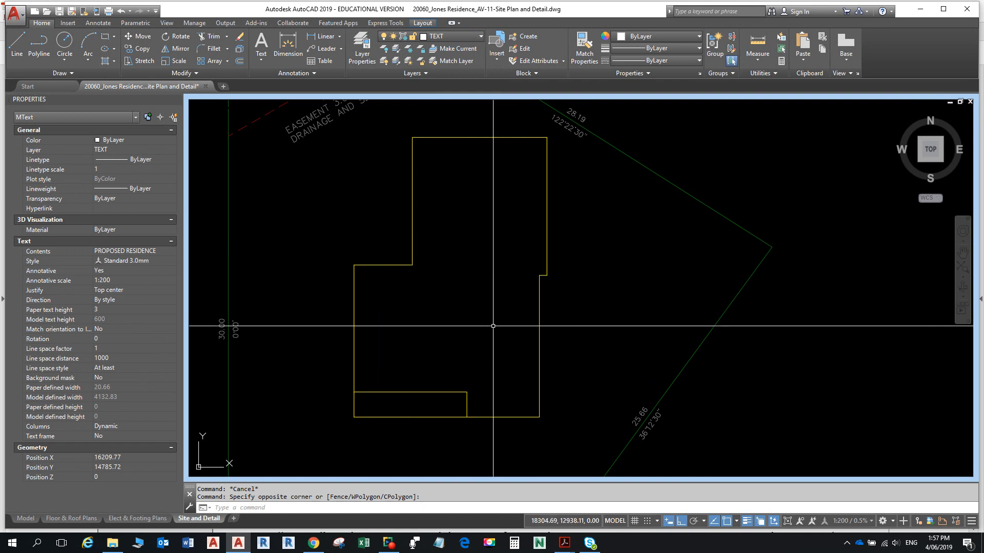
pyautogui.hotkey('ctrl', 'z')
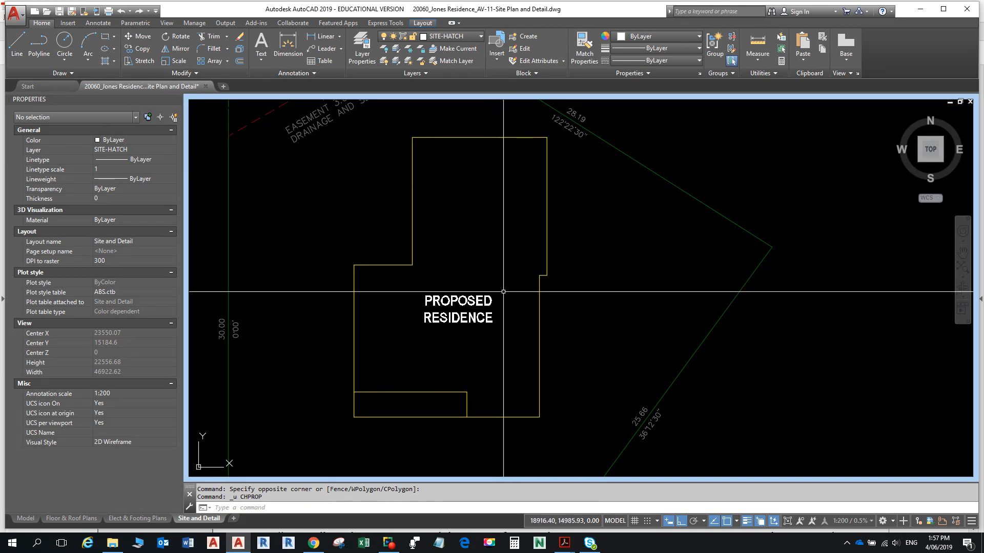
pyautogui.click(440, 302)
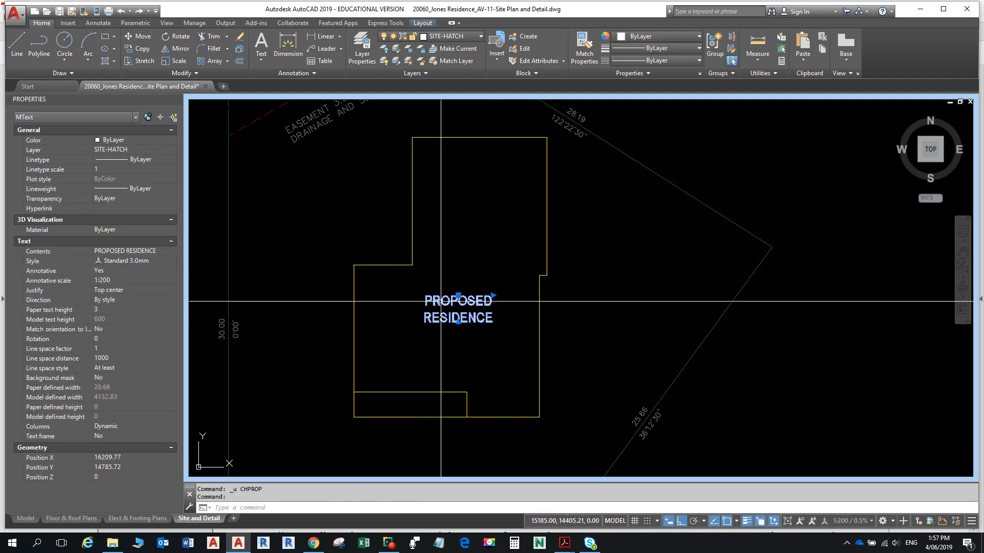
pyautogui.press('Escape')
pyautogui.press('Escape')
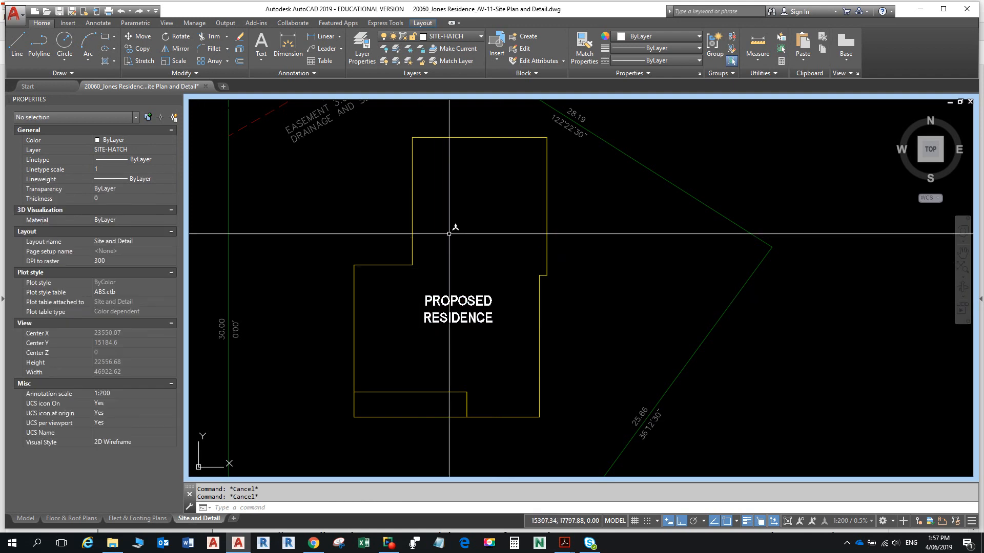
# - Thaw the TEXT layer in the current viewport
pyautogui.click(455, 36)
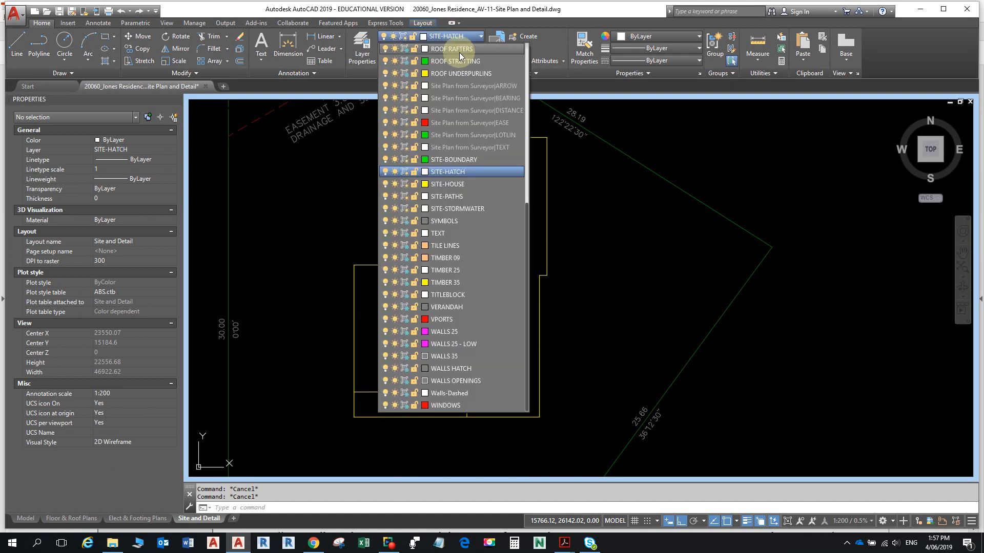
pyautogui.click(405, 233)
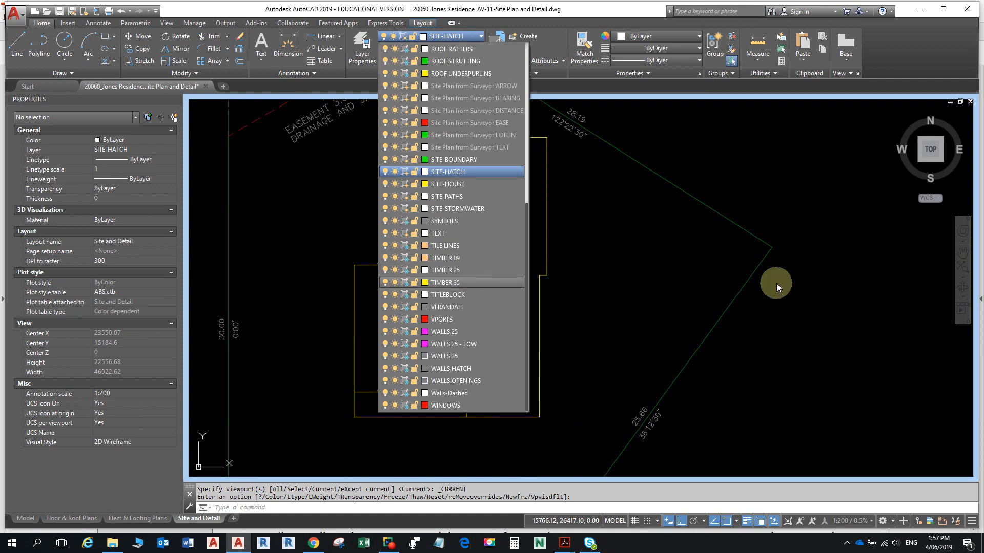
pyautogui.click(876, 254)
pyautogui.scroll(-5, 728, 243)
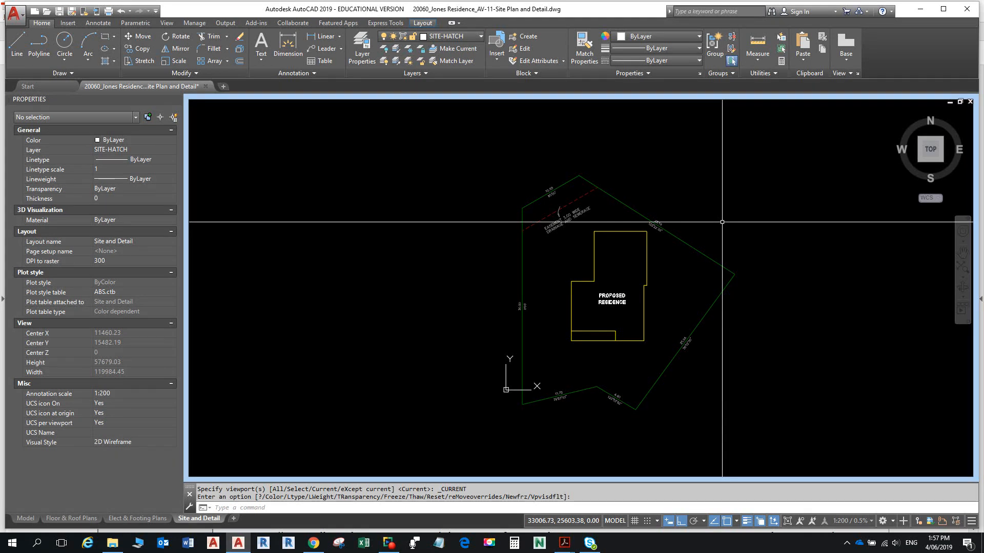
# - Move the PROPOSED RESIDENCE label from SITE-HATCH onto the TEXT layer
pyautogui.click(603, 295)
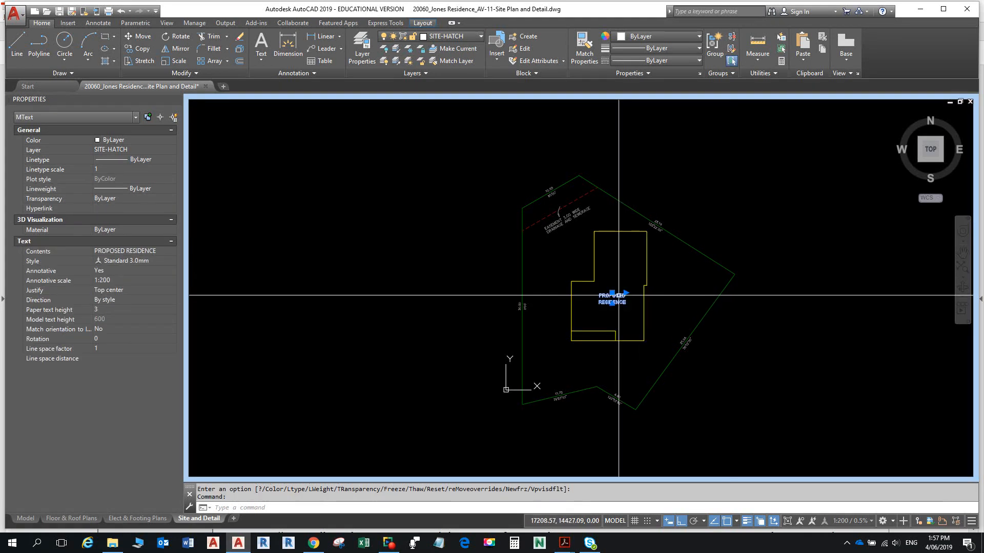
pyautogui.click(453, 35)
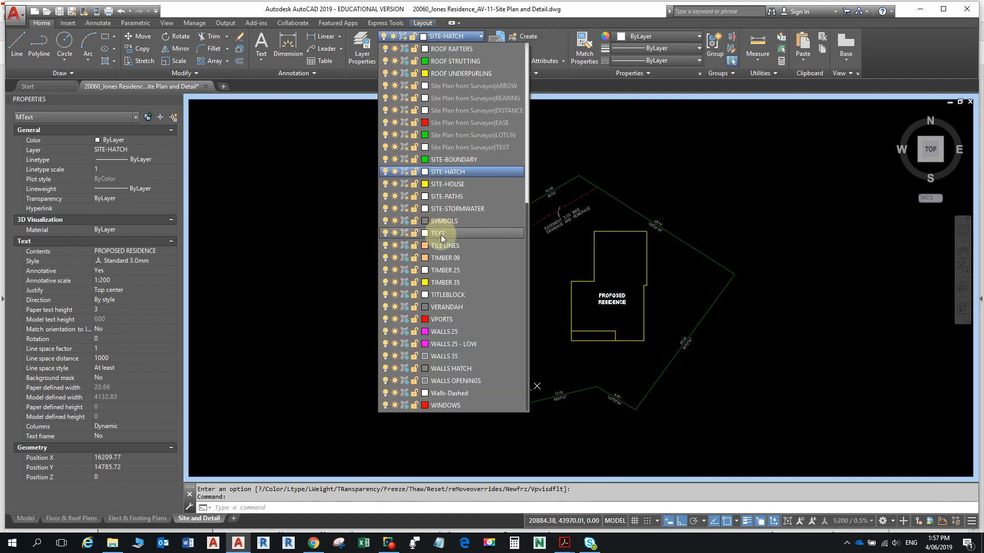
pyautogui.click(441, 234)
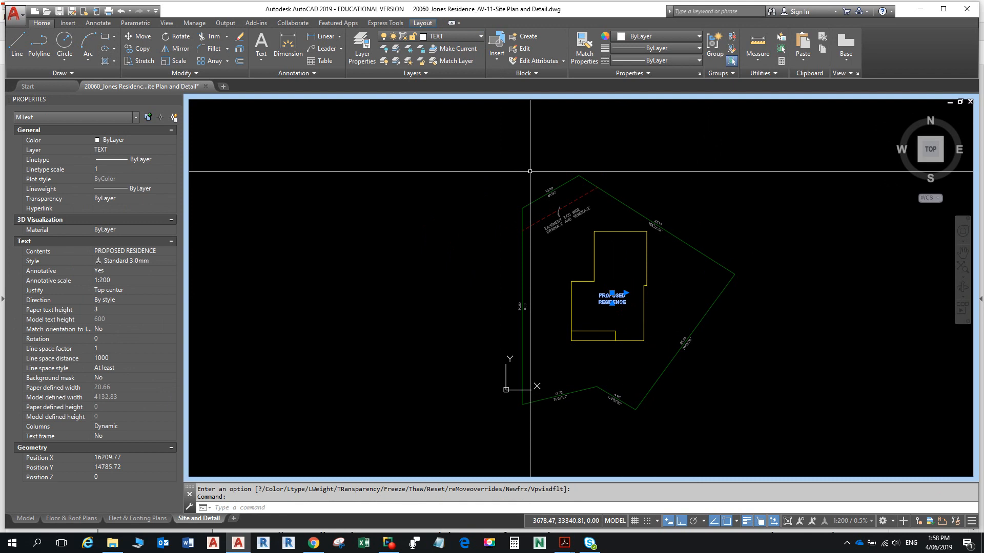
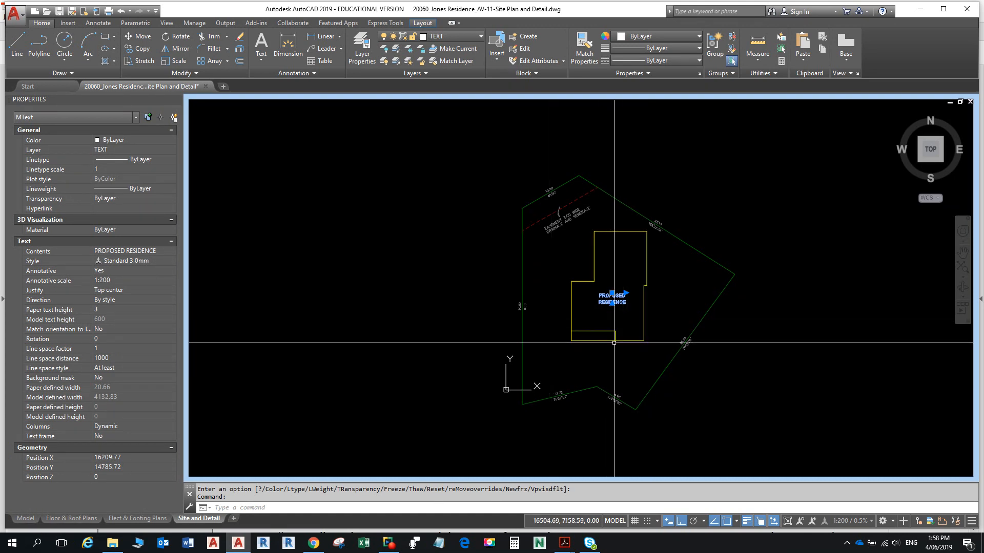
# - Clear the label selection, check the house outline polyline and read the next hatching instruction
pyautogui.press('Escape')
pyautogui.press('Escape')
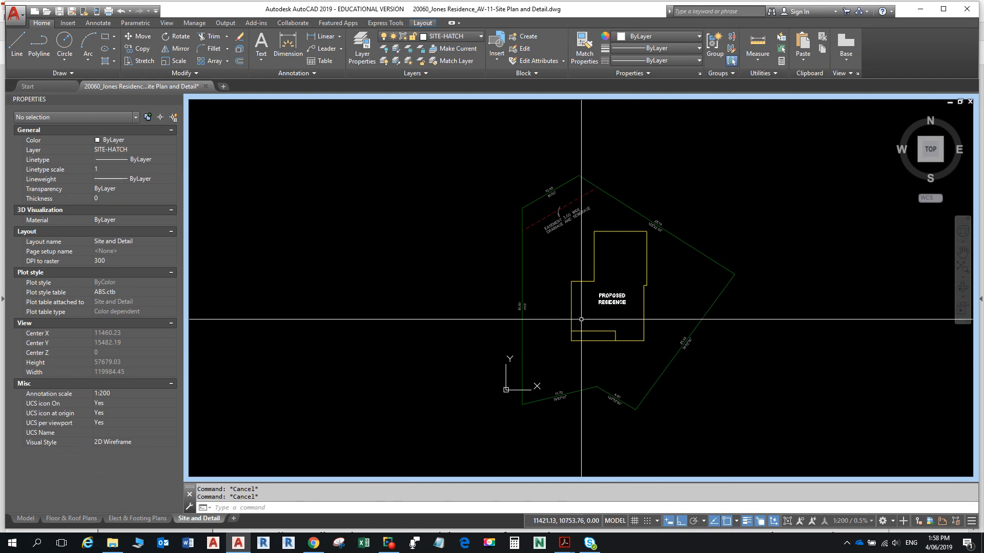
pyautogui.scroll(2, 581, 320)
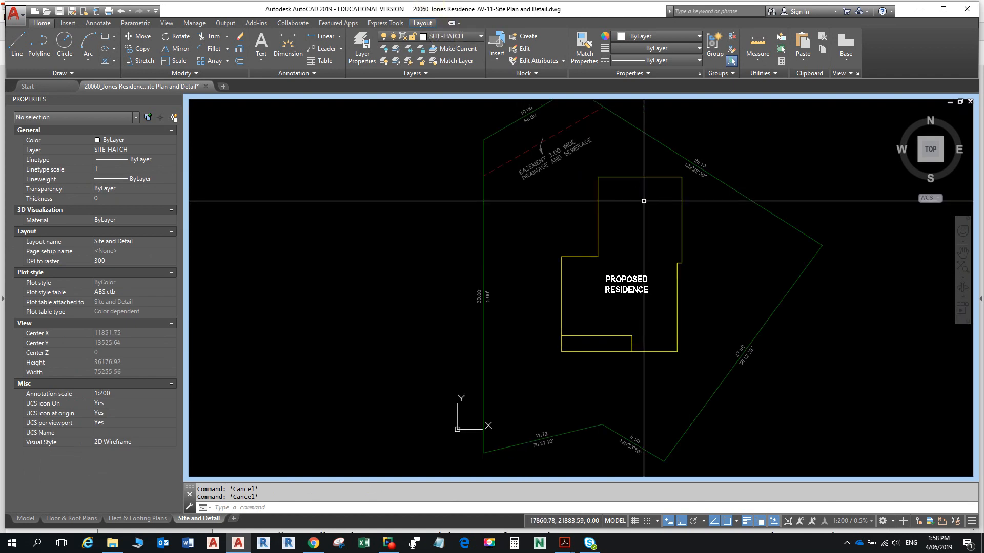
pyautogui.click(598, 242)
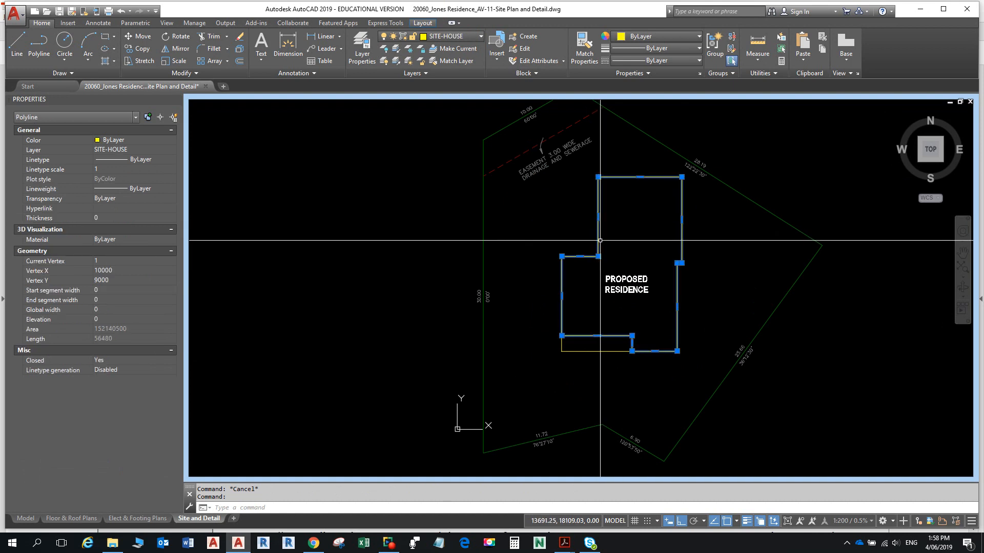
pyautogui.press('Escape')
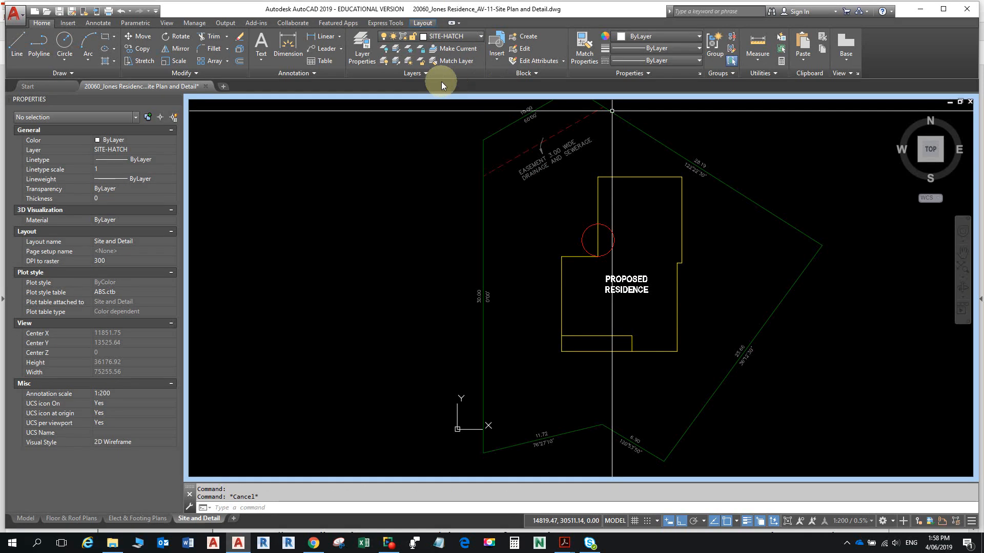
pyautogui.hotkey('alt', 'Tab')
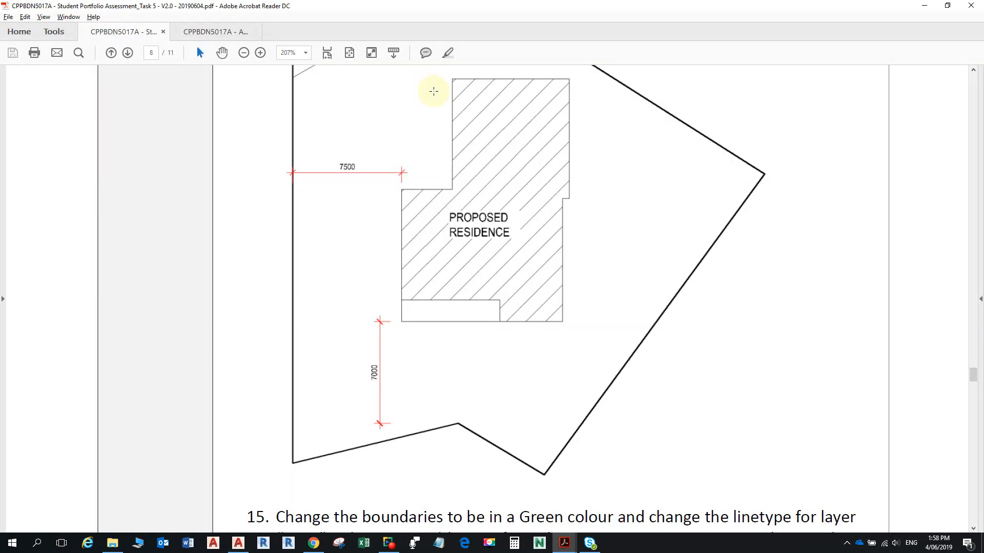
pyautogui.scroll(-3, 501, 252)
pyautogui.scroll(-4, 501, 253)
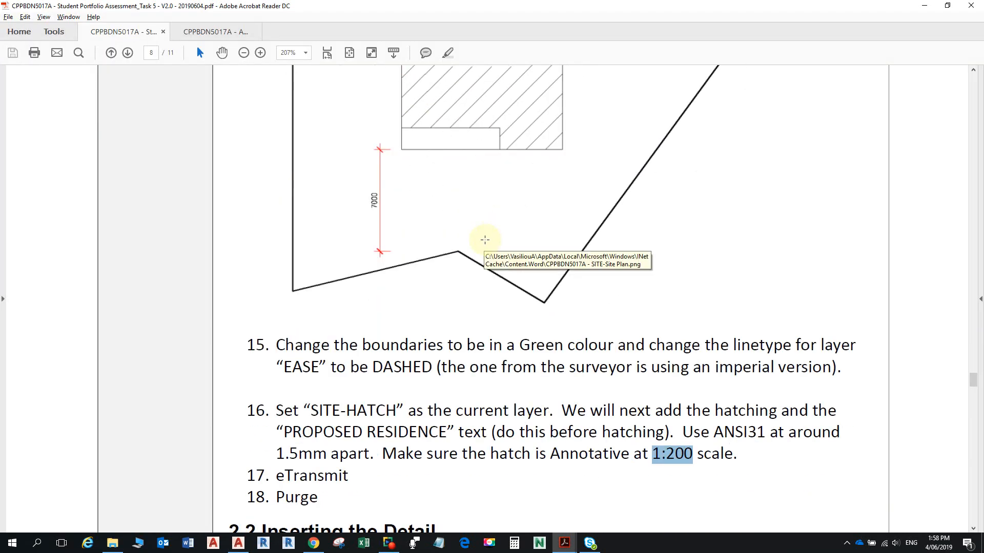
pyautogui.scroll(-2, 482, 241)
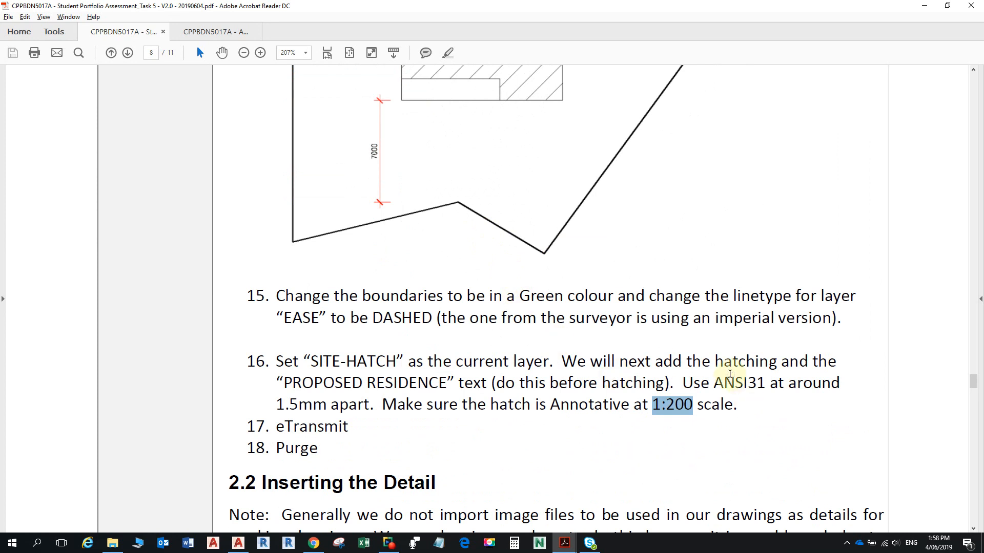
pyautogui.hotkey('alt', 'Tab')
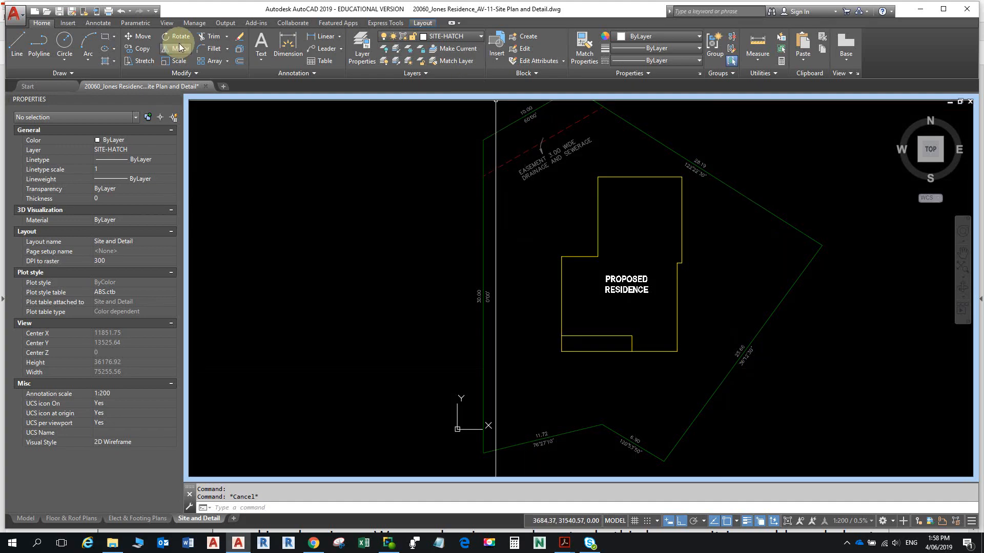
# - Start an annotative ANSI31 hatch and pick a point inside the house outline
pyautogui.click(105, 49)
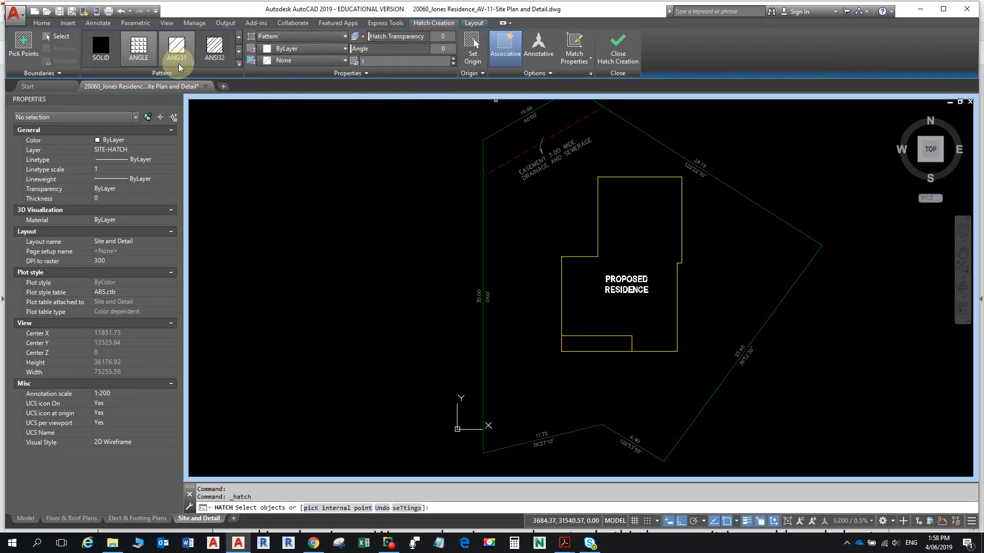
pyautogui.click(178, 64)
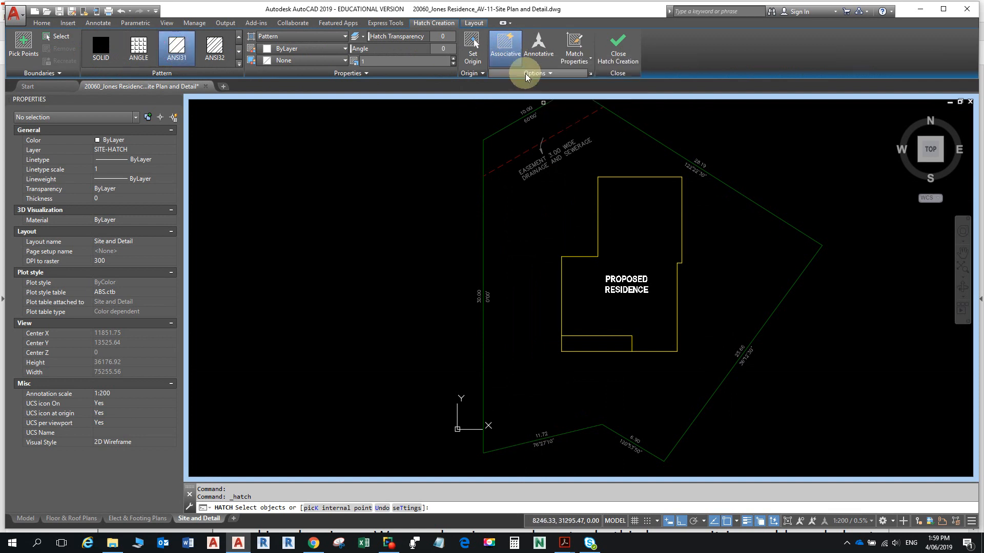
pyautogui.click(538, 46)
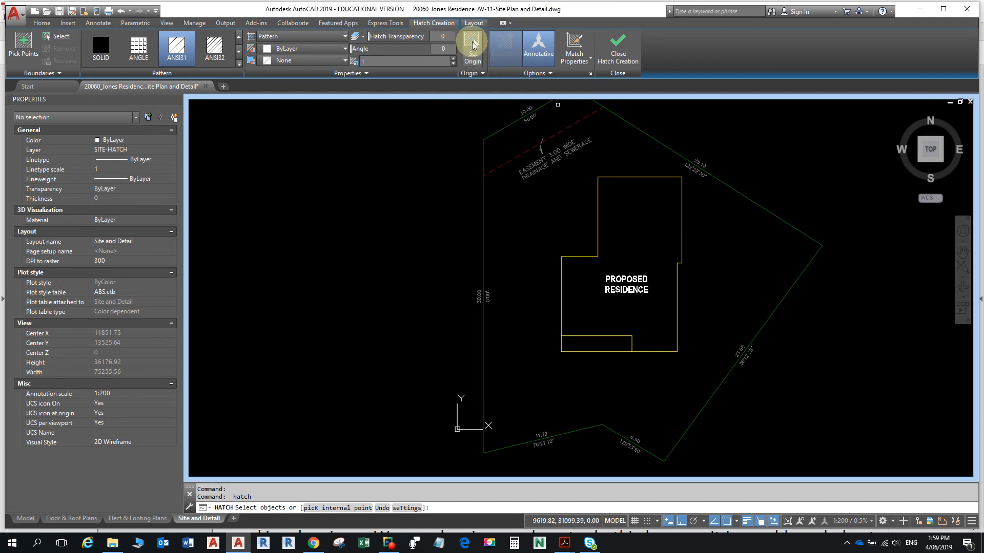
pyautogui.click(538, 54)
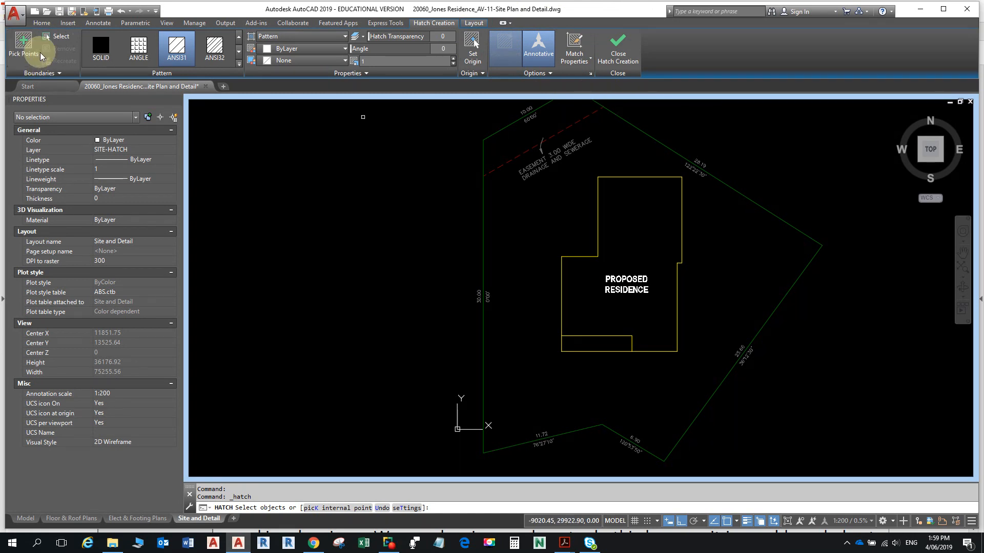
pyautogui.click(23, 46)
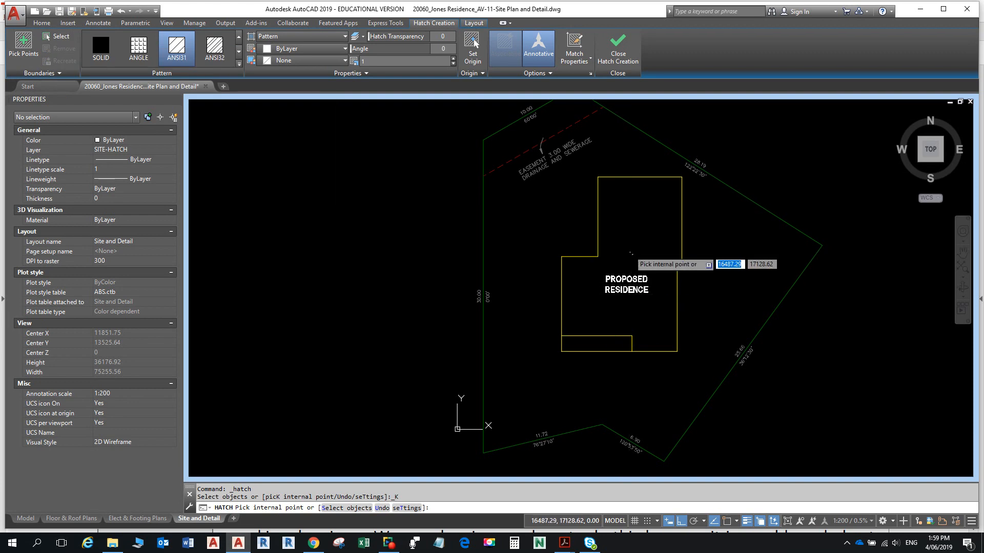
pyautogui.click(629, 251)
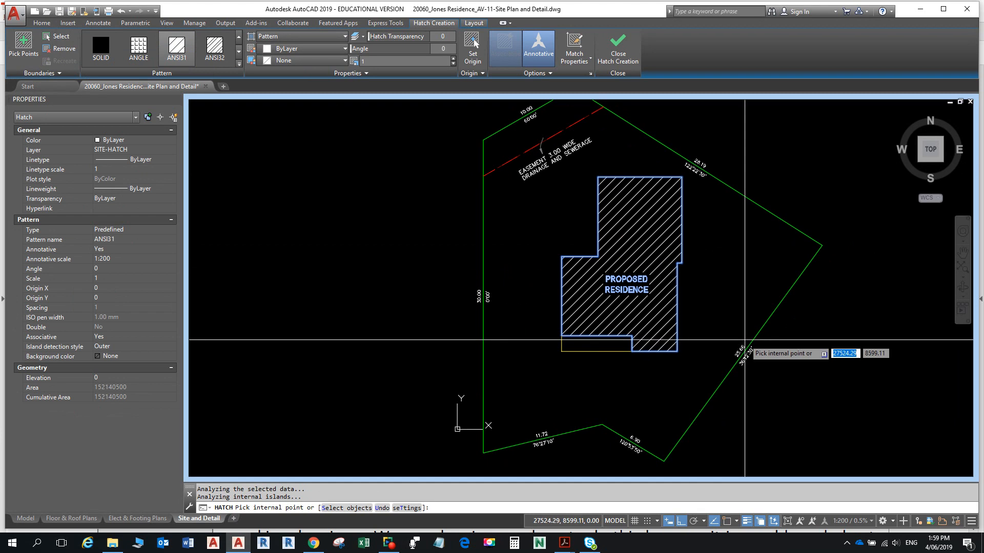
# - Undo the picked hatch, re-hatch by selecting the house polyline, and close Hatch Creation
pyautogui.click(382, 507)
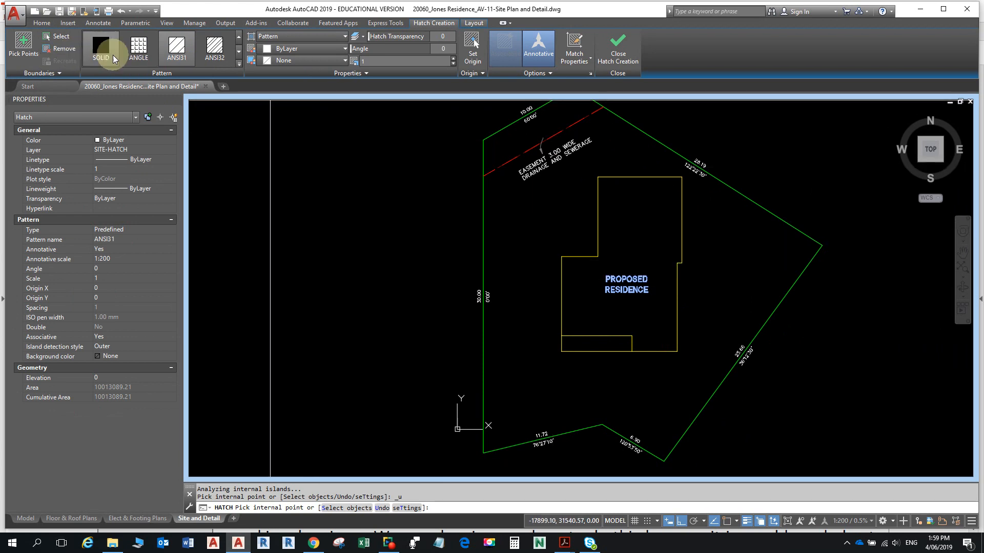
pyautogui.click(59, 37)
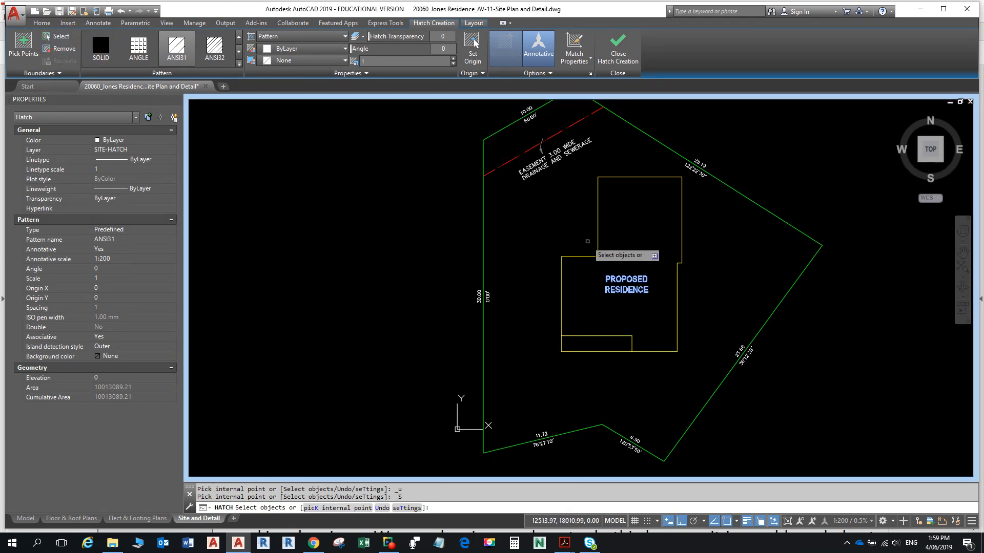
pyautogui.click(597, 236)
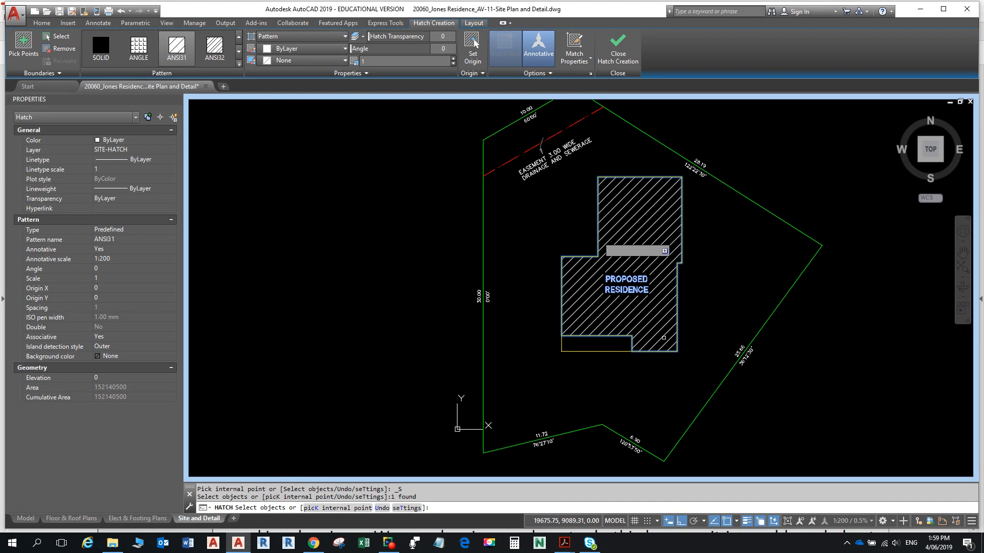
pyautogui.scroll(5, 641, 298)
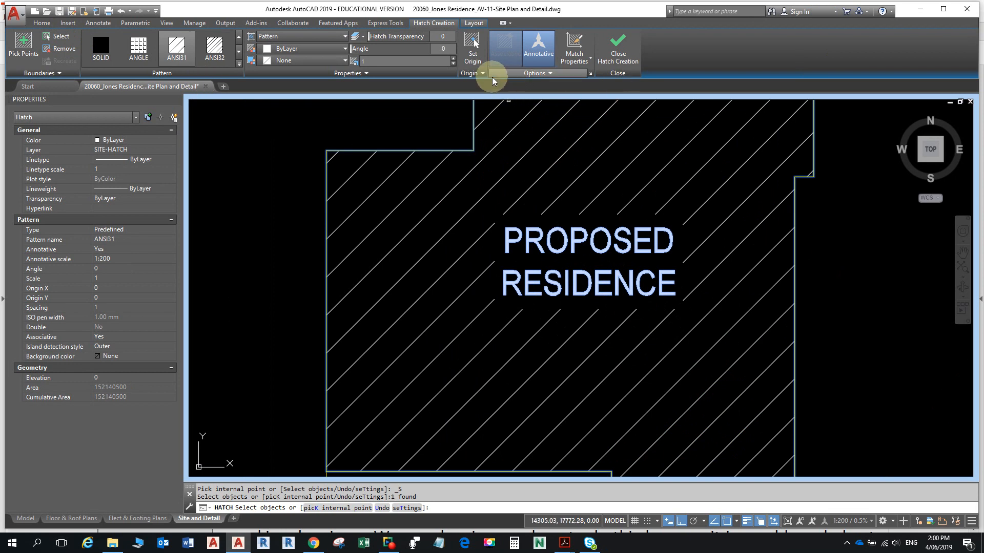
pyautogui.click(533, 74)
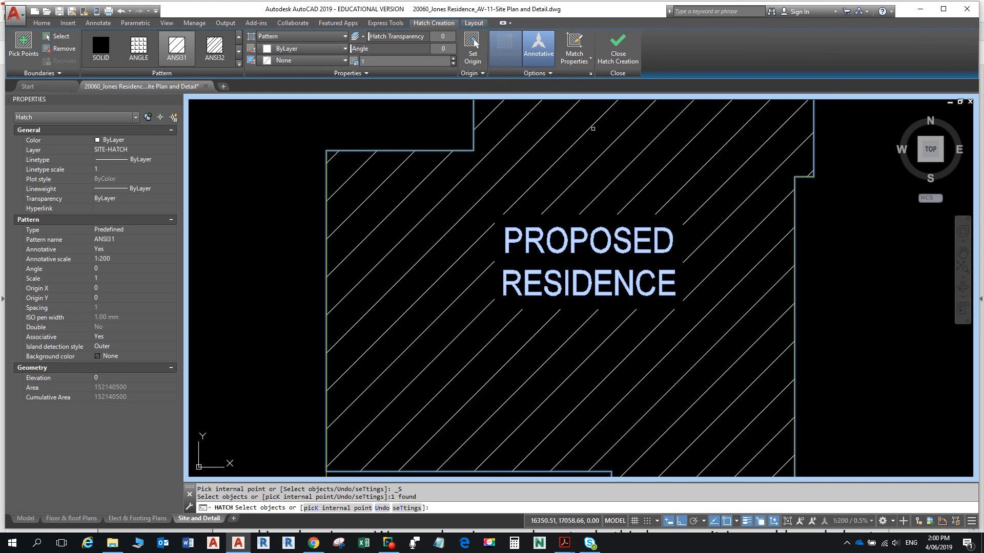
pyautogui.click(559, 73)
pyautogui.click(552, 76)
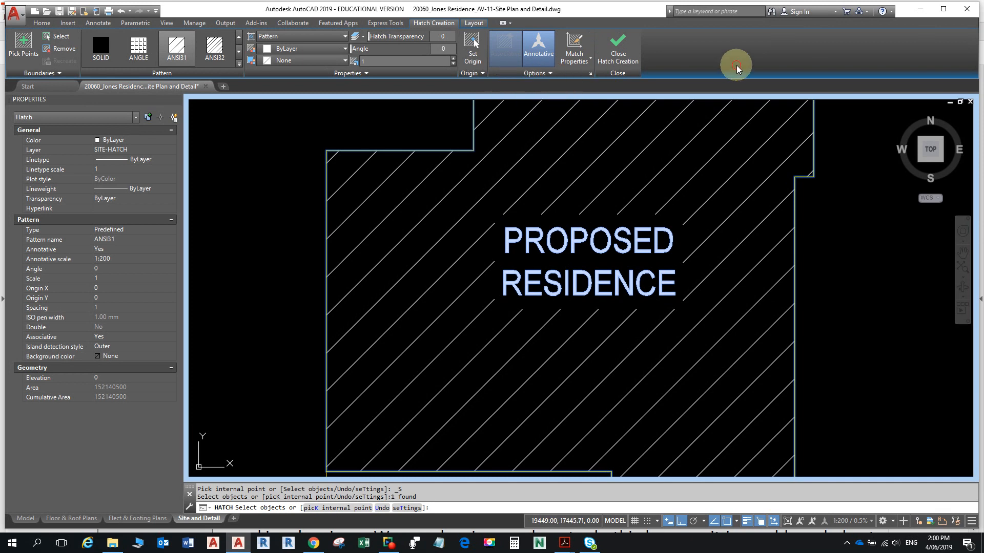
pyautogui.click(613, 47)
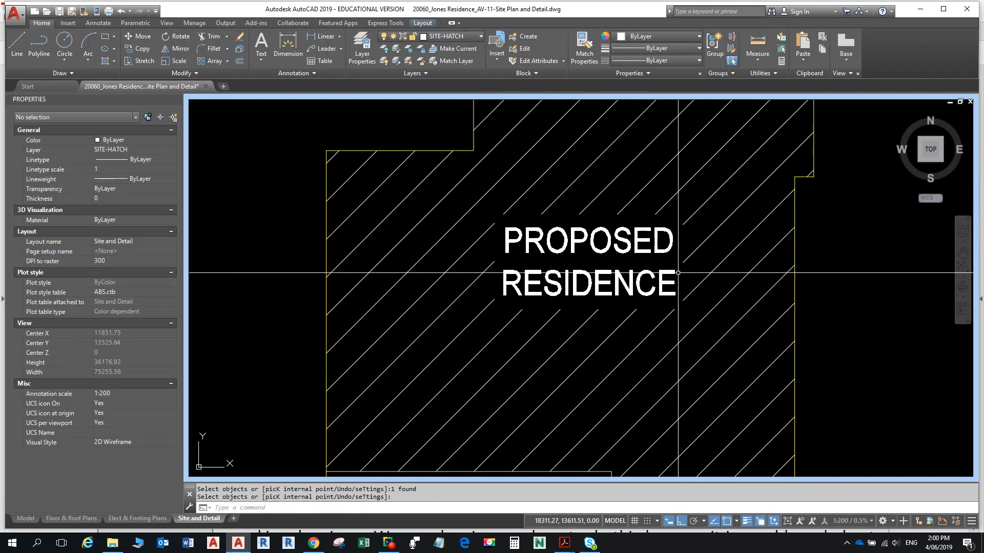
# - Select the PROPOSED RESIDENCE label and nudge it up twice with Ctrl+Up
pyautogui.scroll(-4, 644, 265)
pyautogui.scroll(-3, 644, 265)
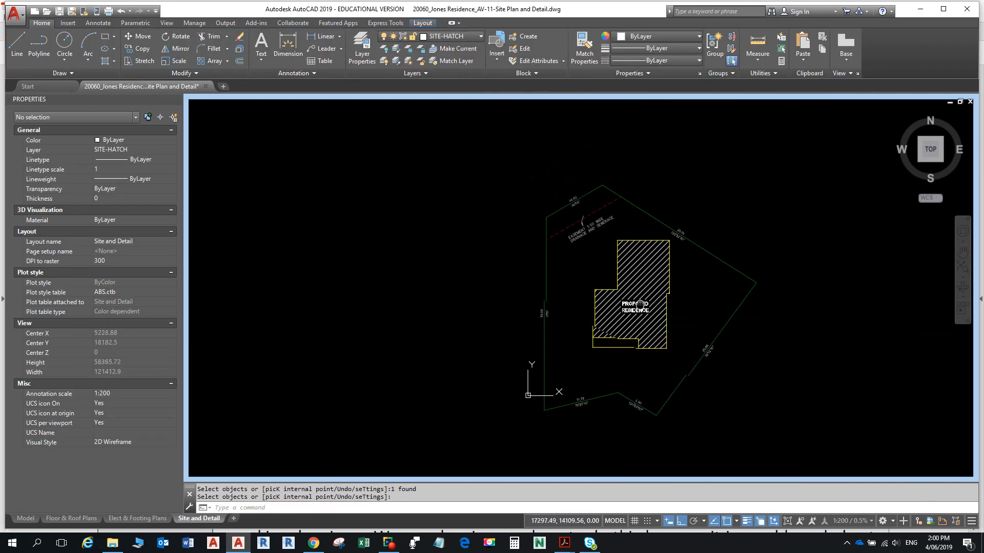
pyautogui.scroll(6, 606, 302)
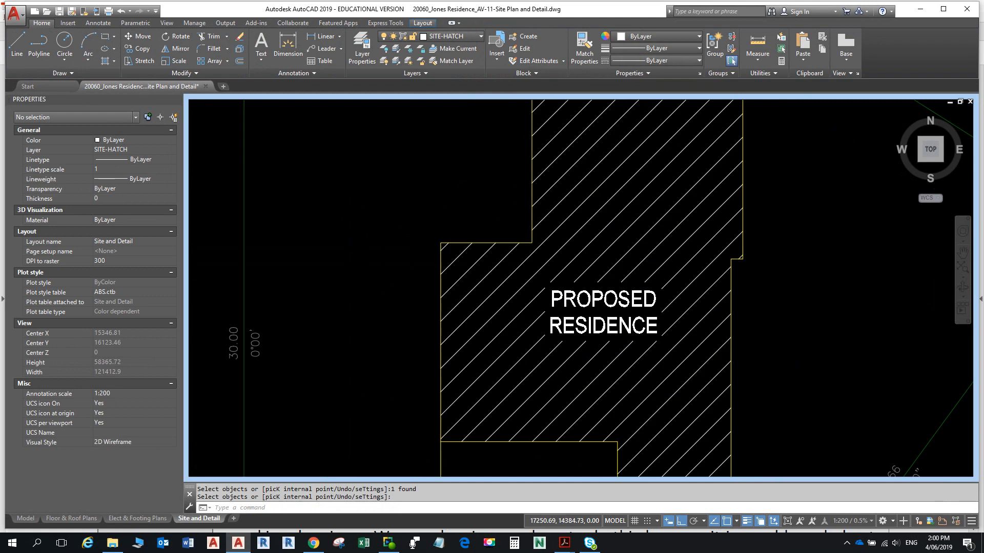
pyautogui.click(609, 284)
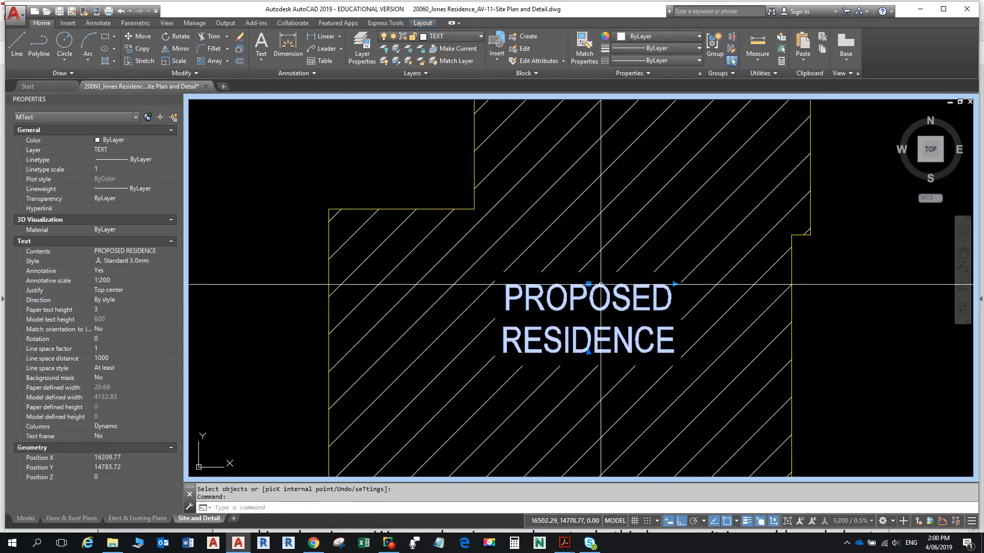
pyautogui.hotkey('ctrl', 'Up')
pyautogui.hotkey('ctrl', 'Up')
pyautogui.hotkey('ctrl', 'Up')
pyautogui.hotkey('ctrl', 'Up')
pyautogui.hotkey('ctrl', 'Up')
pyautogui.hotkey('ctrl', 'Up')
pyautogui.hotkey('ctrl', 'Up')
pyautogui.hotkey('ctrl', 'Up')
pyautogui.hotkey('ctrl', 'Up')
pyautogui.hotkey('ctrl', 'Up')
pyautogui.hotkey('ctrl', 'Up')
pyautogui.hotkey('ctrl', 'Up')
pyautogui.hotkey('ctrl', 'Up')
pyautogui.hotkey('ctrl', 'Up')
pyautogui.hotkey('ctrl', 'Up')
pyautogui.hotkey('ctrl', 'Up')
pyautogui.hotkey('ctrl', 'Up')
pyautogui.hotkey('ctrl', 'Up')
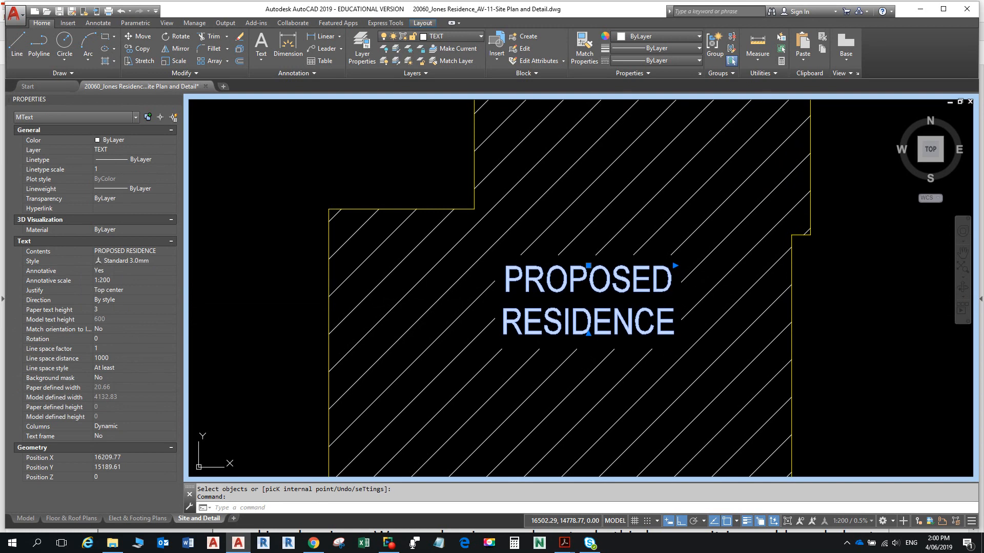
pyautogui.hotkey('ctrl', 'Up')
pyautogui.hotkey('ctrl', 'Up')
pyautogui.hotkey('ctrl', 'Up')
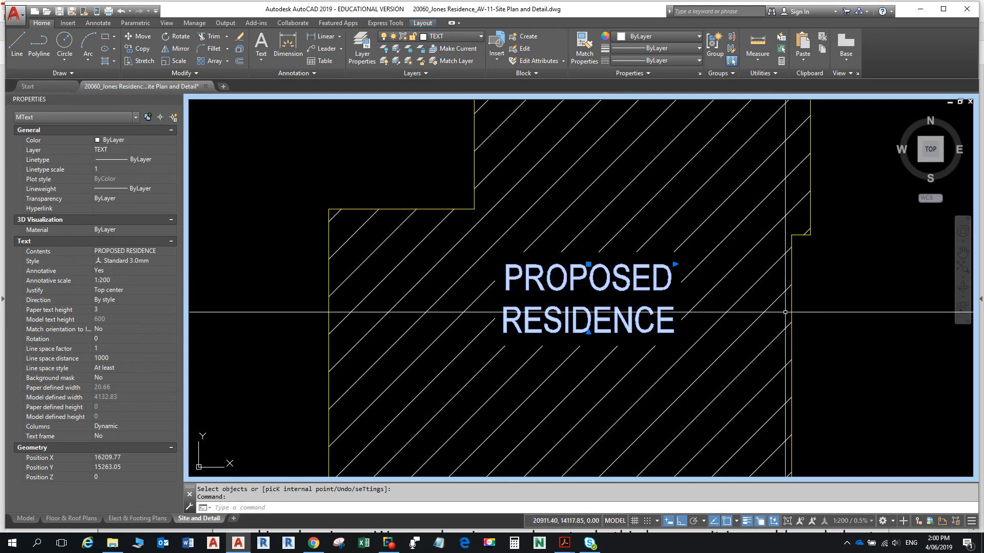
# - Bring the instructions PDF back up and scroll to steps 17 eTransmit and 18 Purge
pyautogui.hotkey('alt', 'Tab')
pyautogui.click(596, 285)
pyautogui.keyDown('ctrl'); pyautogui.scroll(-2, 609, 269); pyautogui.keyUp('ctrl')
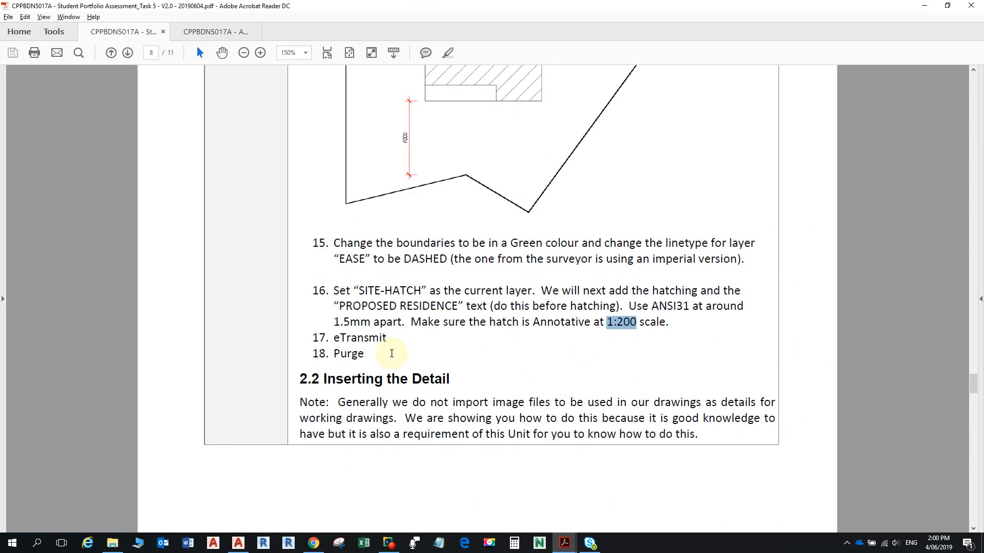
# - Scroll the instructions to page 9 and view Assessment_Task 5 SITE PLAN & DETAIL.pdf
pyautogui.scroll(3, 405, 338)
pyautogui.scroll(-4, 441, 436)
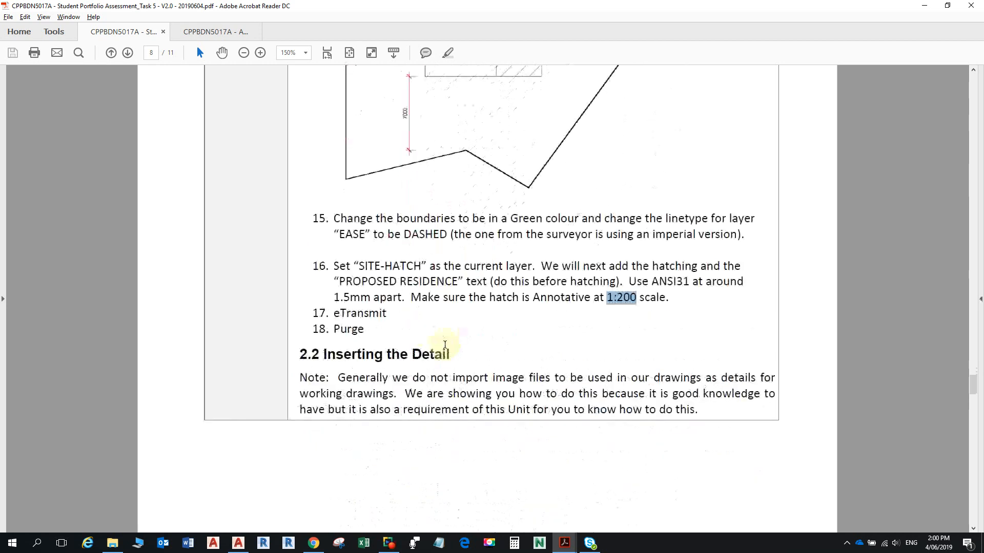
pyautogui.scroll(-15, 445, 345)
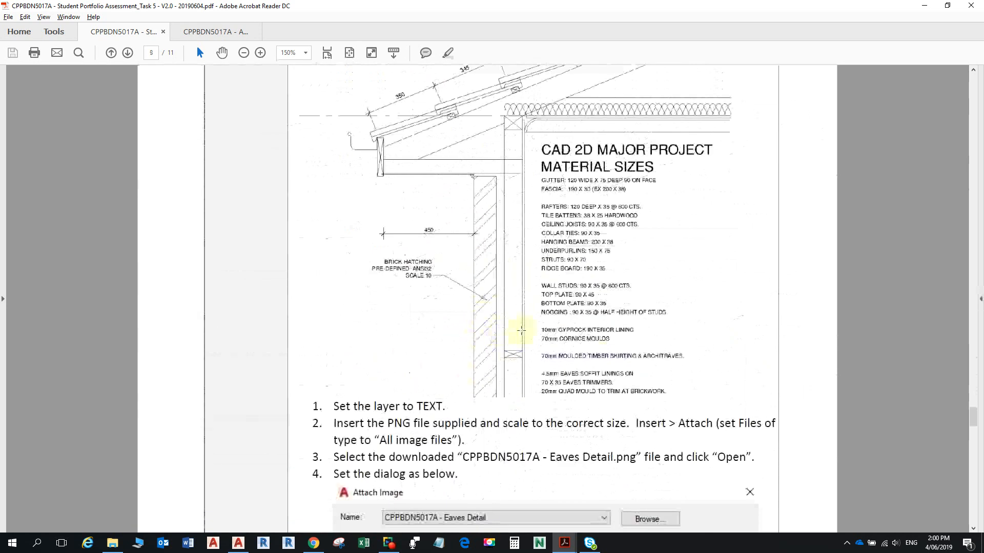
pyautogui.scroll(-5, 521, 330)
pyautogui.click(227, 35)
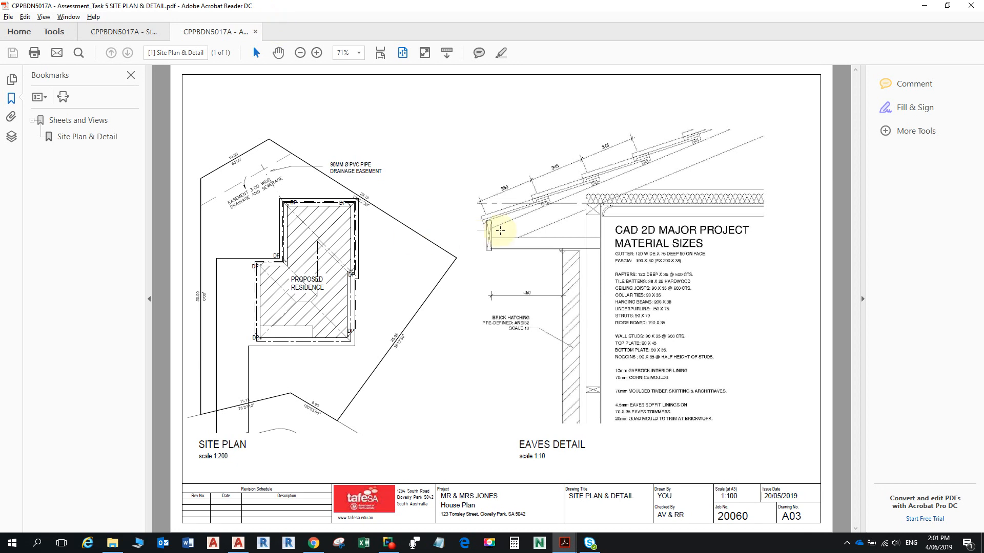
# - Return to the Student Portfolio Assessment PDF at page 8, step 16 on SITE-HATCH hatching
pyautogui.hotkey('alt', 'Tab')
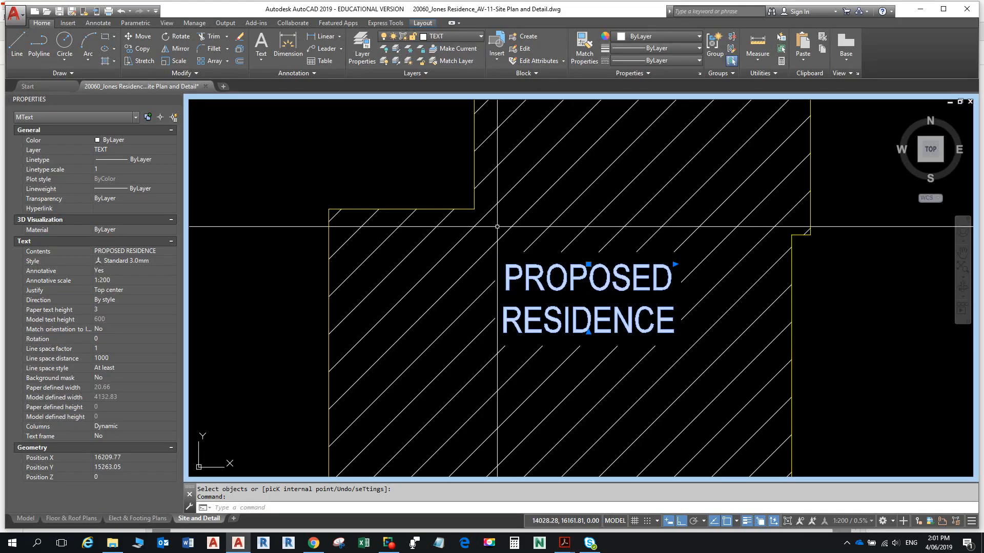
pyautogui.hotkey('alt', 'Tab')
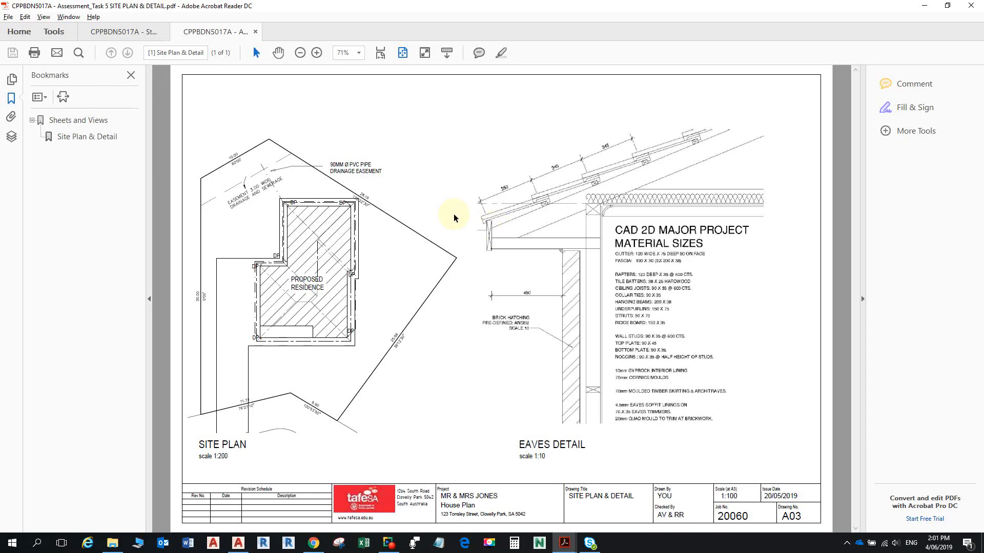
pyautogui.keyDown('ctrl'); pyautogui.scroll(-1, 392, 163); pyautogui.keyUp('ctrl')
pyautogui.keyDown('ctrl'); pyautogui.scroll(1, 392, 163); pyautogui.keyUp('ctrl')
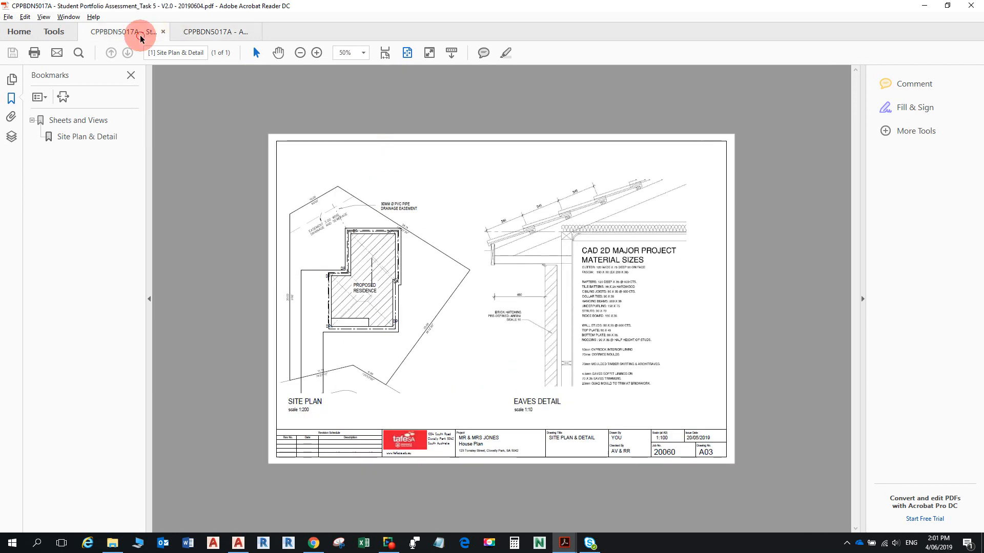
pyautogui.click(141, 31)
pyautogui.scroll(15, 404, 369)
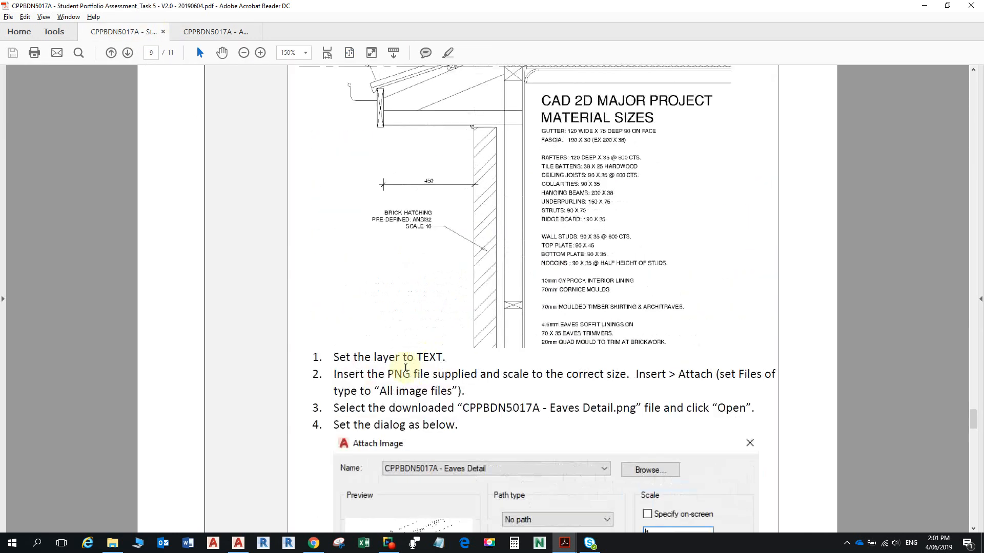
pyautogui.scroll(8, 414, 409)
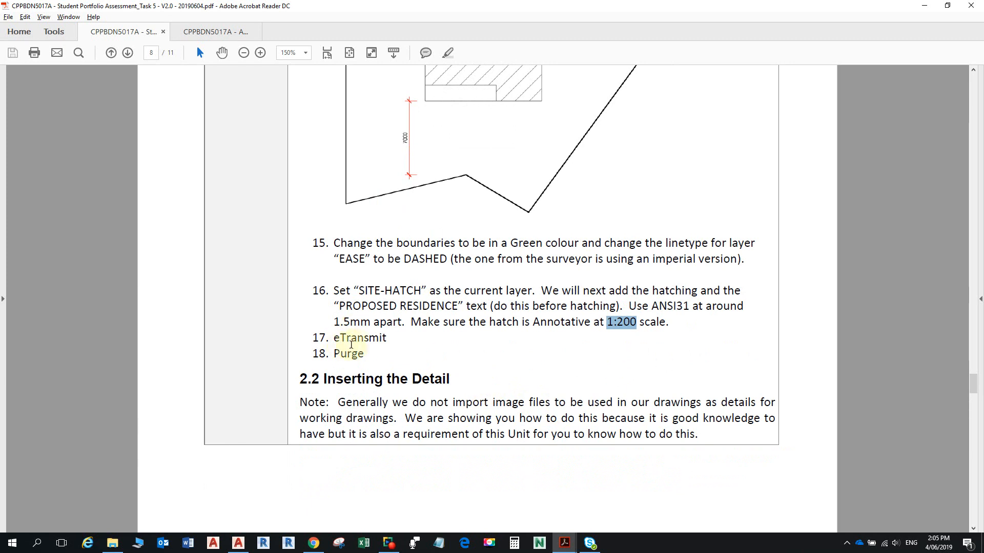
pyautogui.scroll(3, 432, 310)
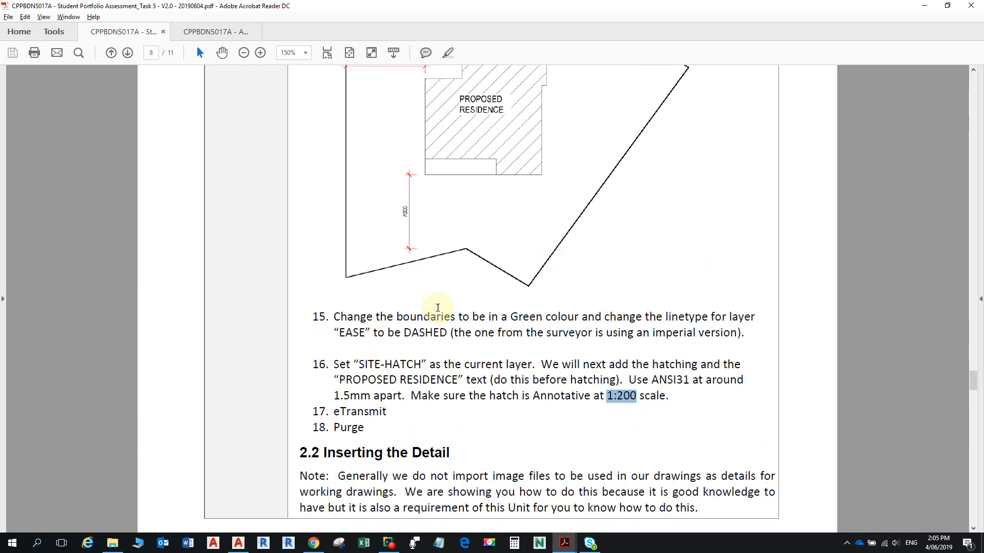
# - Switch to the SITE PLAN & DETAIL sheet and zoom in on the hatched residence
pyautogui.click(231, 31)
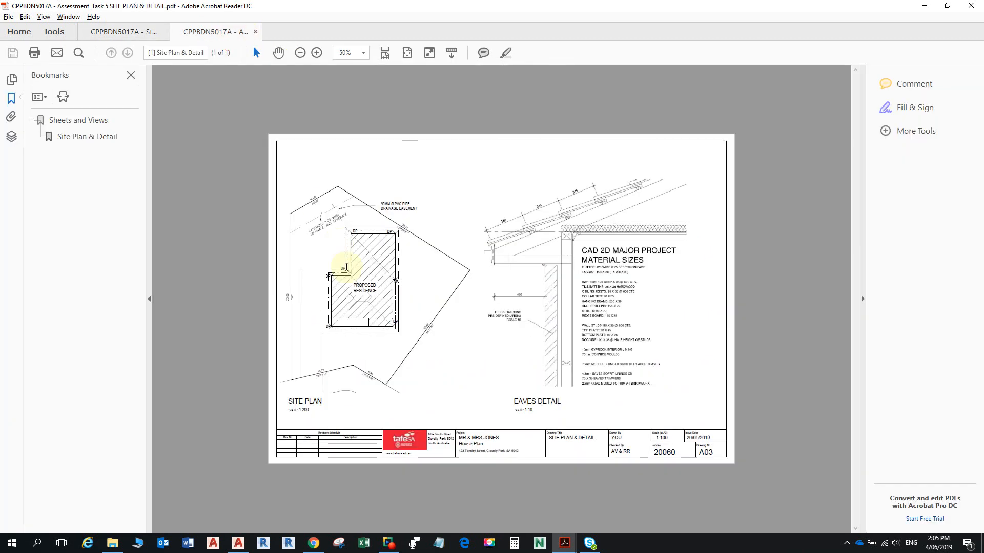
pyautogui.keyDown('ctrl'); pyautogui.scroll(4, 318, 338); pyautogui.keyUp('ctrl')
pyautogui.hscroll(6, 319, 338)
pyautogui.scroll(-3, 318, 337)
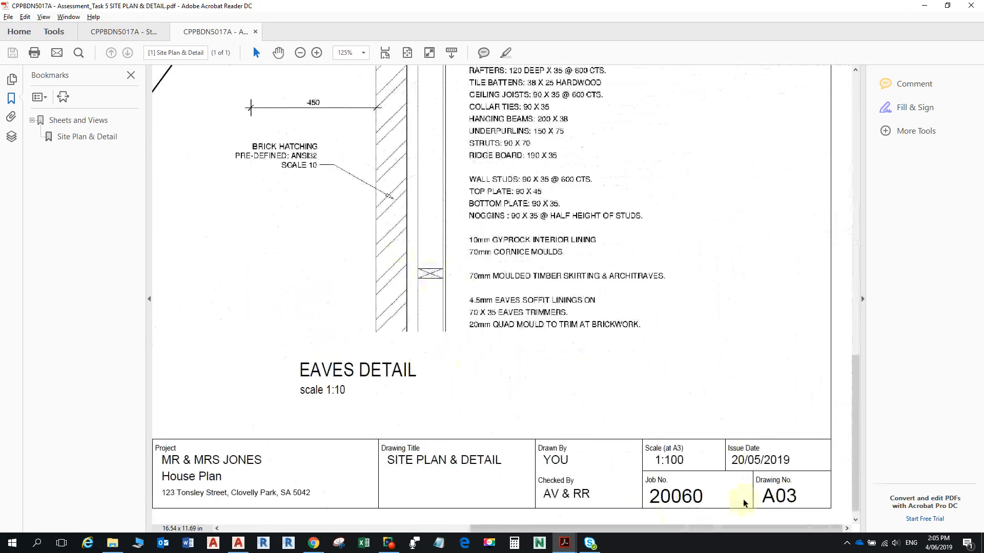
pyautogui.moveTo(712, 531); pyautogui.dragTo(415, 529)
pyautogui.scroll(3, 322, 377)
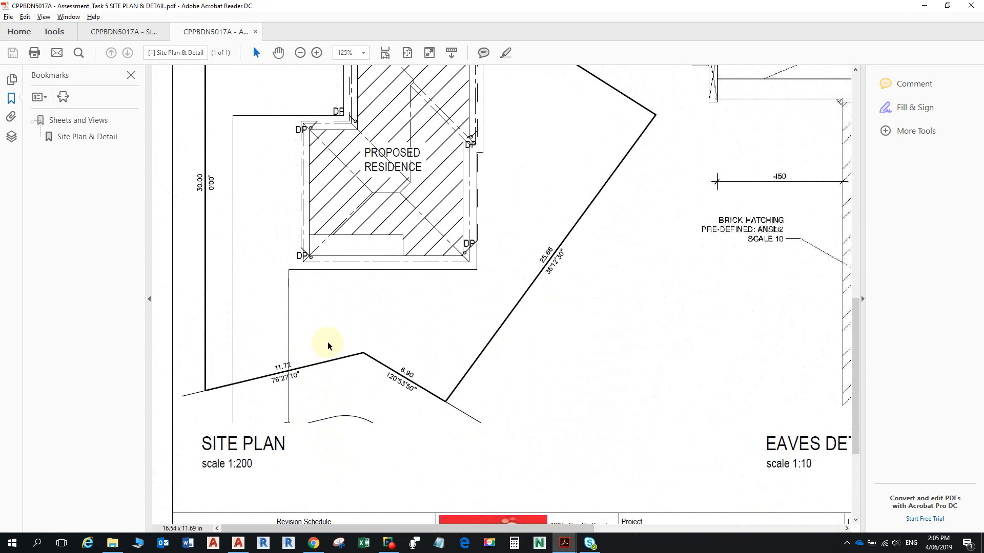
pyautogui.scroll(3, 328, 346)
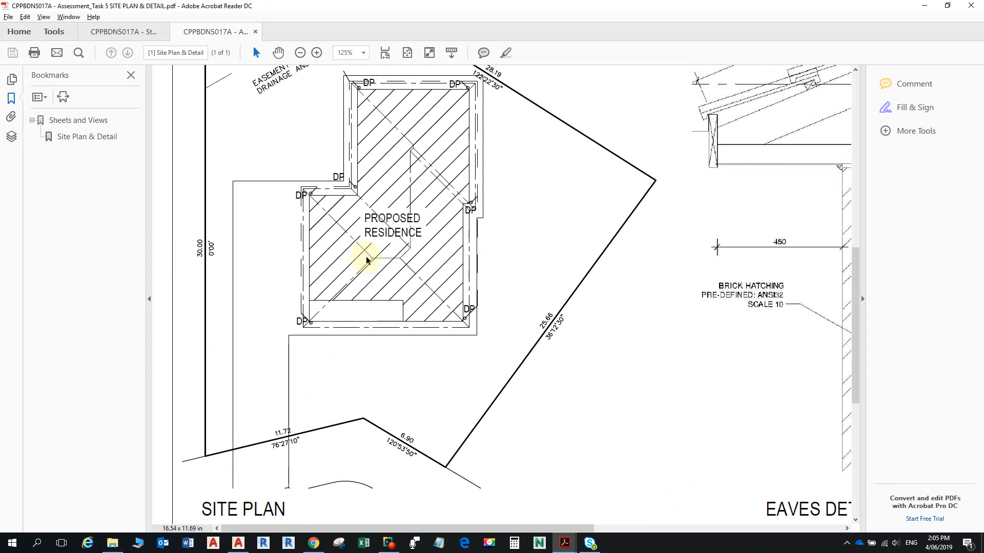
pyautogui.scroll(2, 397, 264)
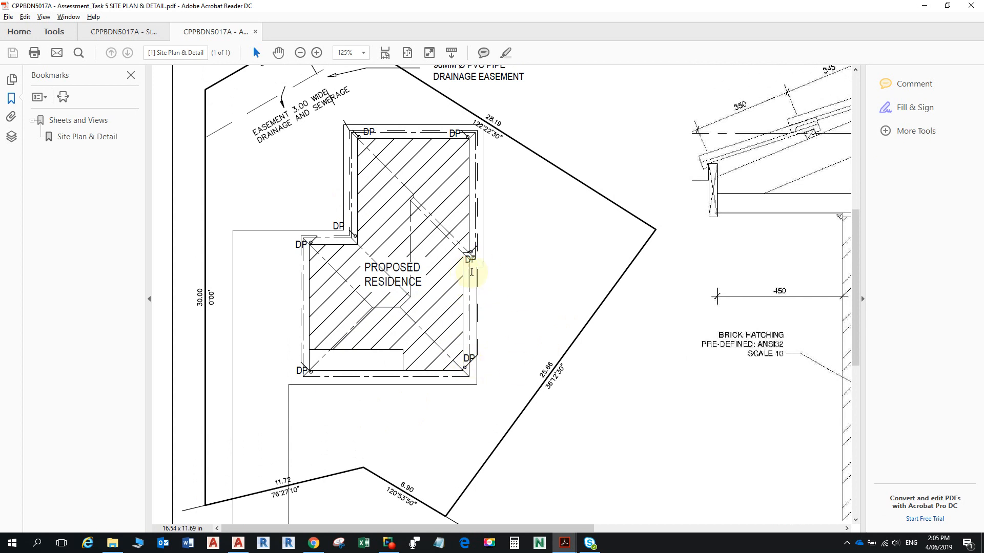
pyautogui.scroll(1, 477, 179)
pyautogui.scroll(3, 476, 179)
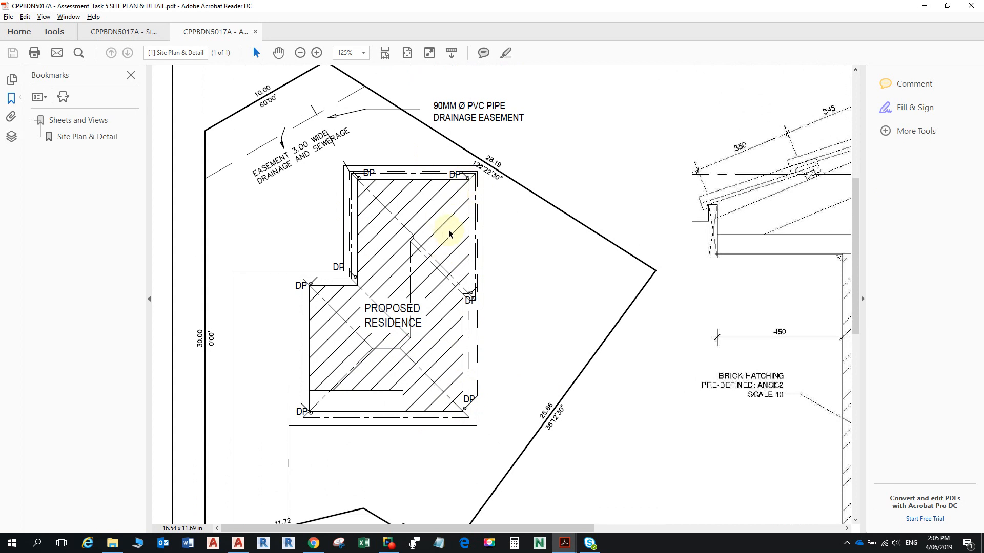
pyautogui.keyDown('ctrl'); pyautogui.scroll(2, 449, 225); pyautogui.keyUp('ctrl')
pyautogui.keyDown('ctrl'); pyautogui.scroll(-2, 385, 162); pyautogui.keyUp('ctrl')
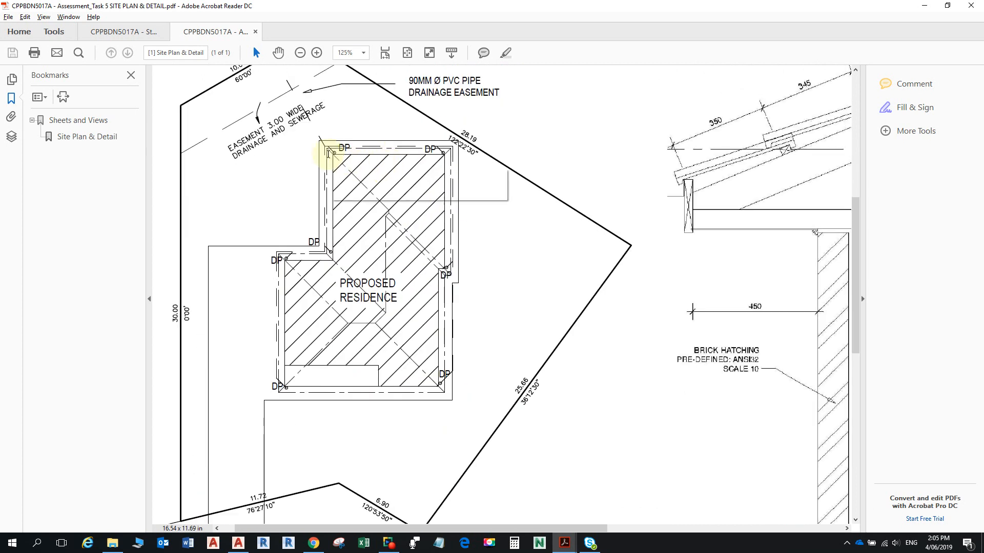
pyautogui.scroll(3, 333, 179)
pyautogui.keyDown('ctrl'); pyautogui.scroll(1, 341, 198); pyautogui.keyUp('ctrl')
pyautogui.keyDown('ctrl'); pyautogui.scroll(3, 338, 176); pyautogui.keyUp('ctrl')
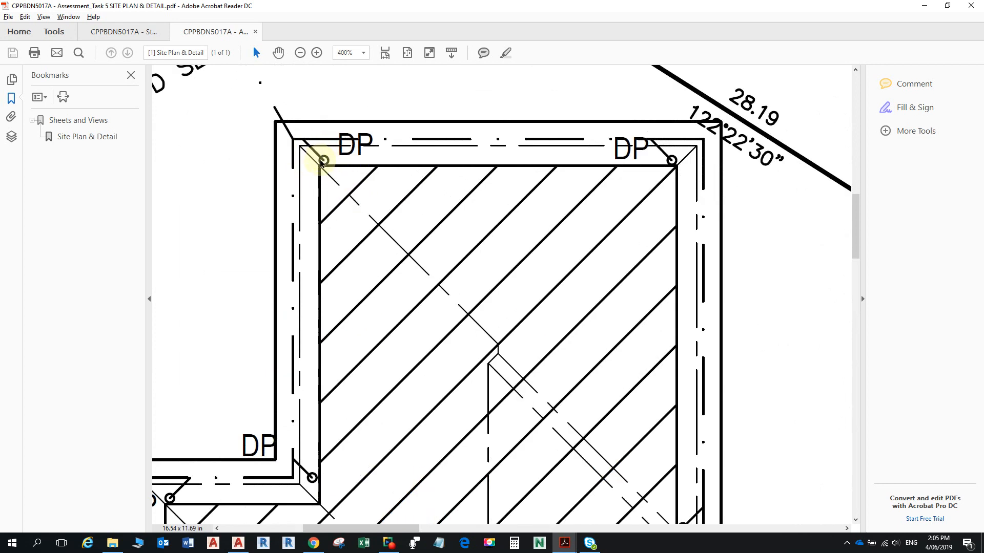
pyautogui.keyDown('ctrl'); pyautogui.scroll(2, 318, 161); pyautogui.keyUp('ctrl')
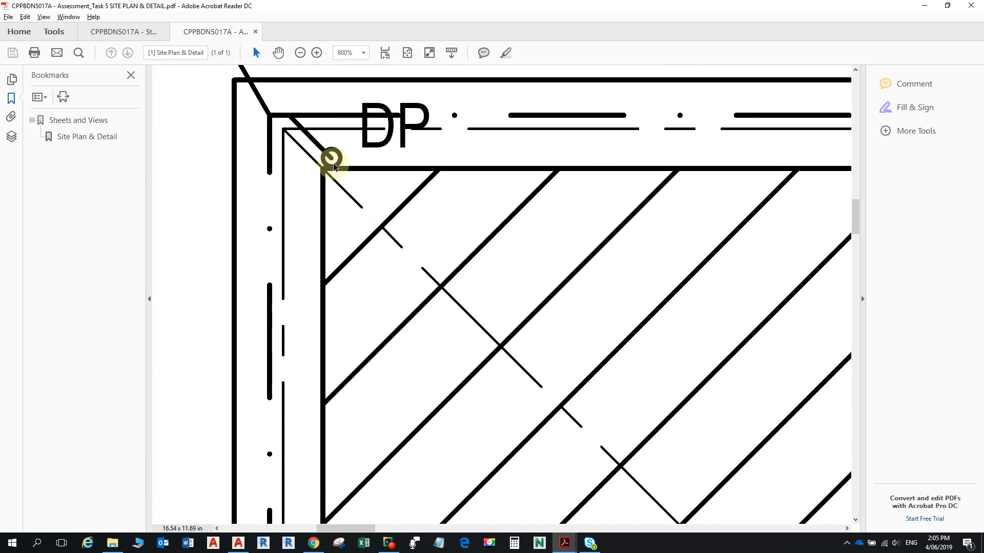
# - Inspect the DP downpipe markers at the house corners, then return to AutoCAD
pyautogui.keyDown('ctrl'); pyautogui.scroll(-4, 333, 165); pyautogui.keyUp('ctrl')
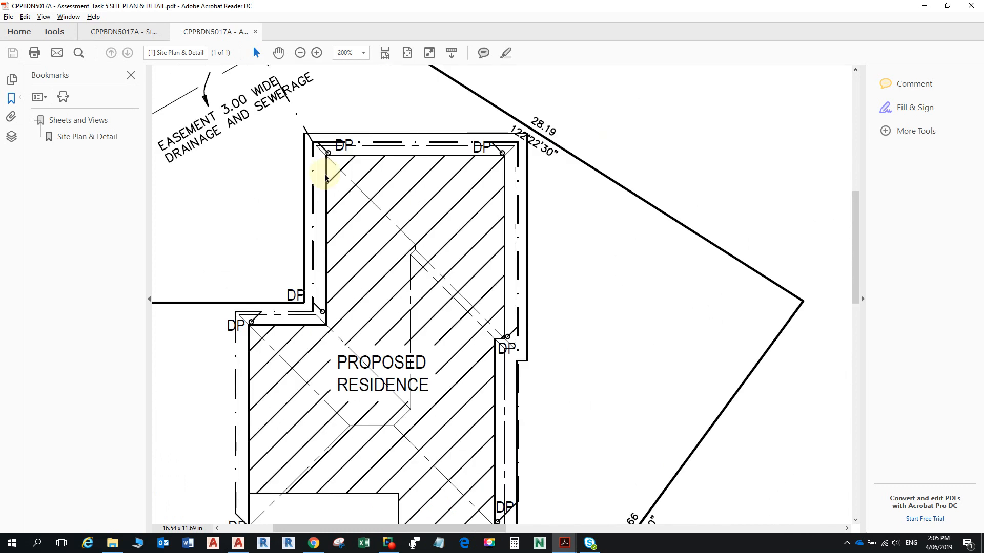
pyautogui.keyDown('ctrl'); pyautogui.scroll(-1, 308, 310); pyautogui.keyUp('ctrl')
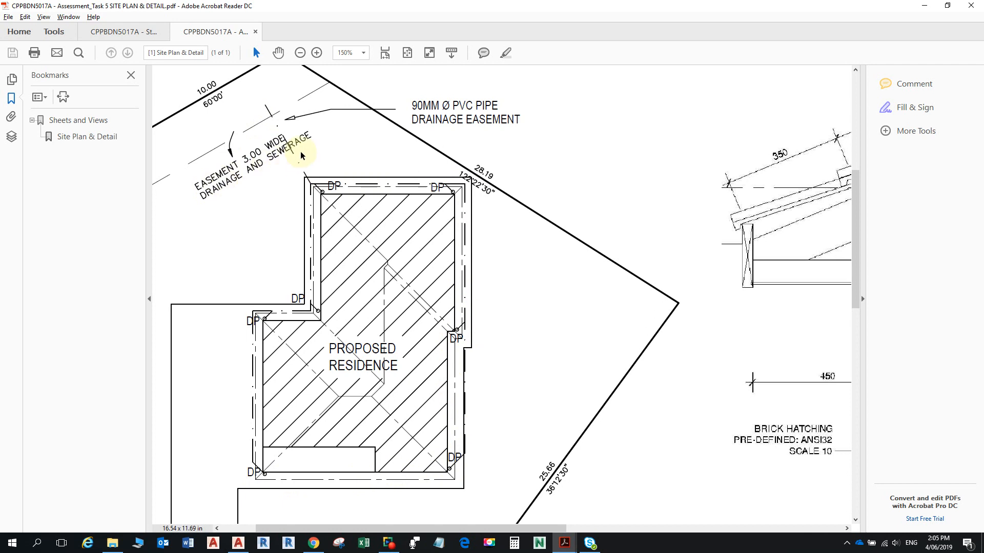
pyautogui.moveTo(314, 147)
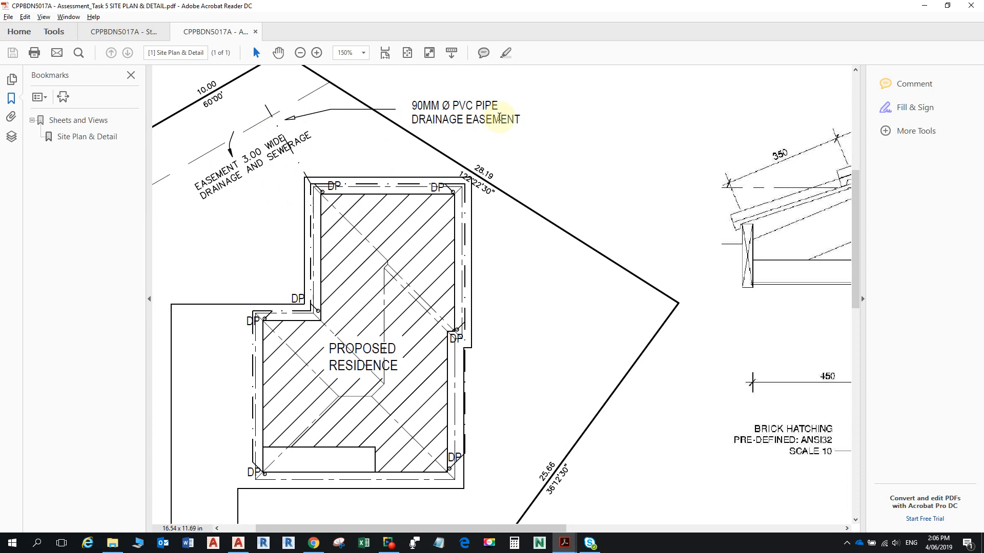
pyautogui.keyDown('ctrl'); pyautogui.scroll(-1, 390, 189); pyautogui.keyUp('ctrl')
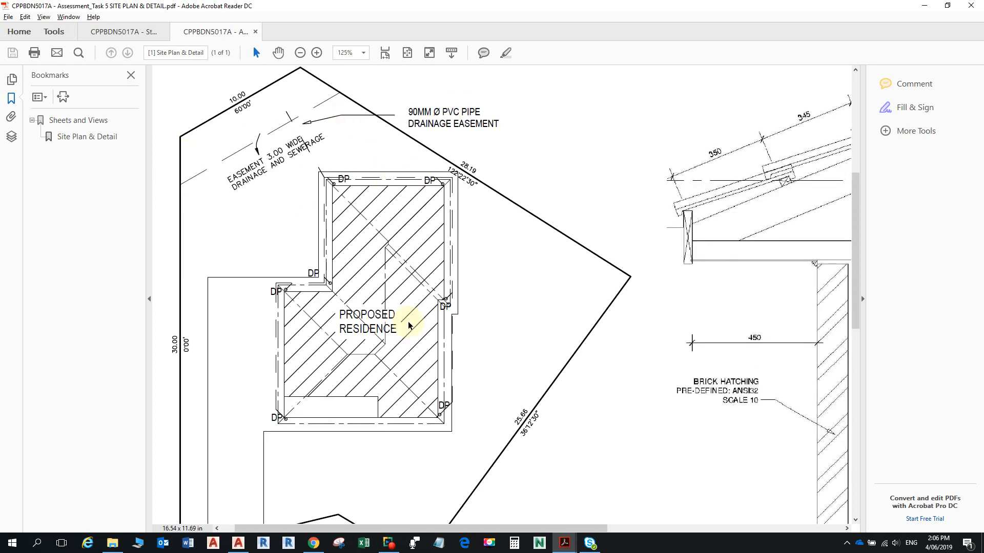
pyautogui.scroll(-1, 392, 359)
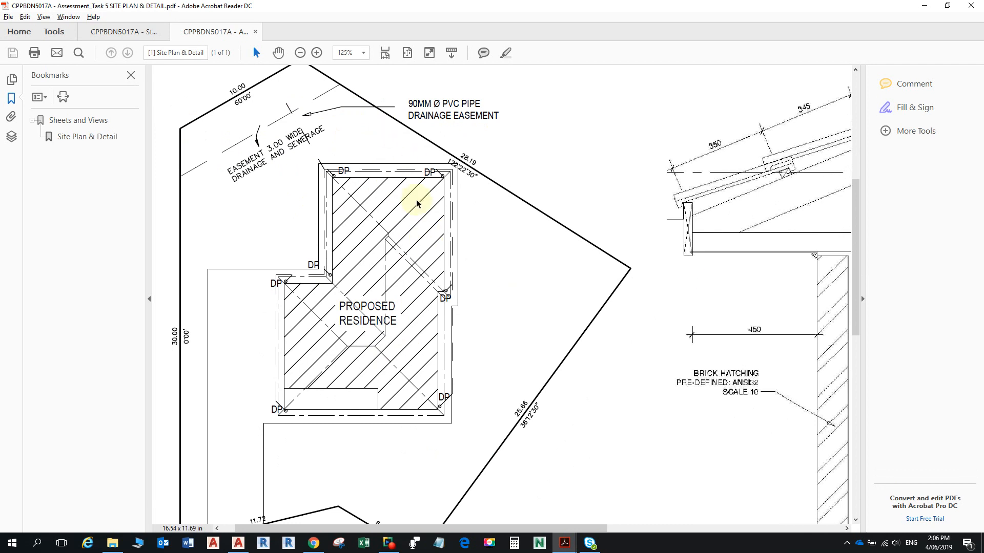
pyautogui.keyDown('ctrl'); pyautogui.scroll(-2, 432, 192); pyautogui.keyUp('ctrl')
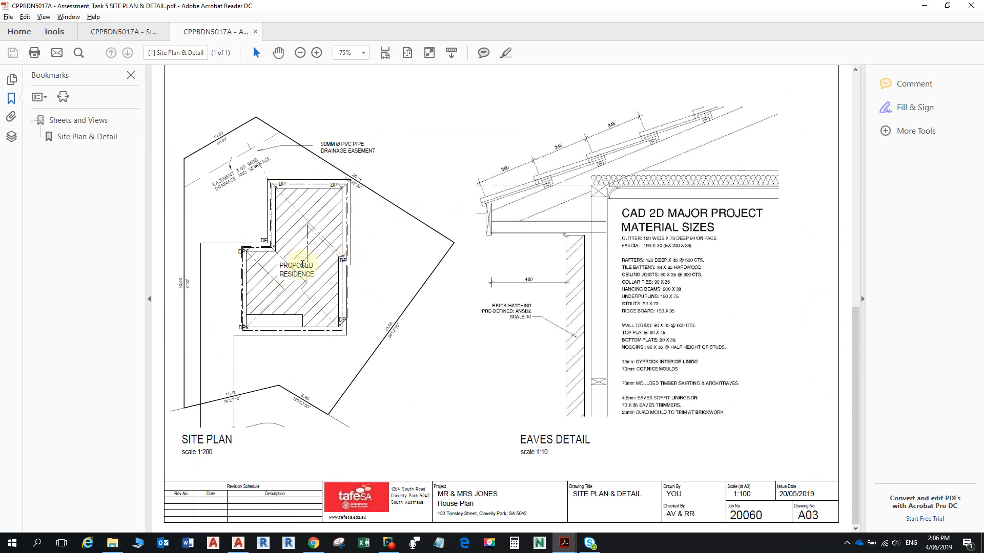
pyautogui.keyDown('ctrl'); pyautogui.scroll(1, 300, 272); pyautogui.keyUp('ctrl')
pyautogui.keyDown('ctrl'); pyautogui.scroll(-1, 248, 272); pyautogui.keyUp('ctrl')
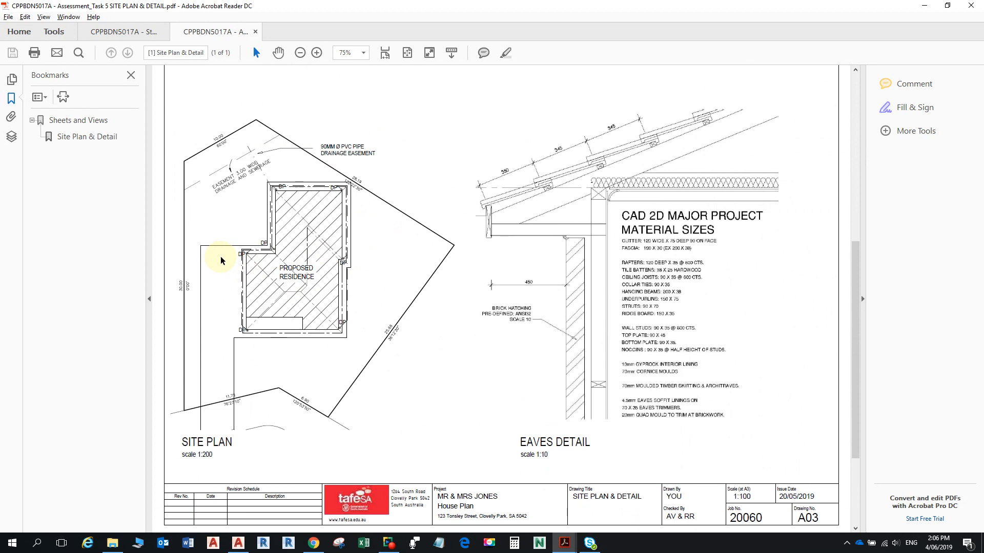
pyautogui.keyDown('ctrl'); pyautogui.scroll(4, 220, 259); pyautogui.keyUp('ctrl')
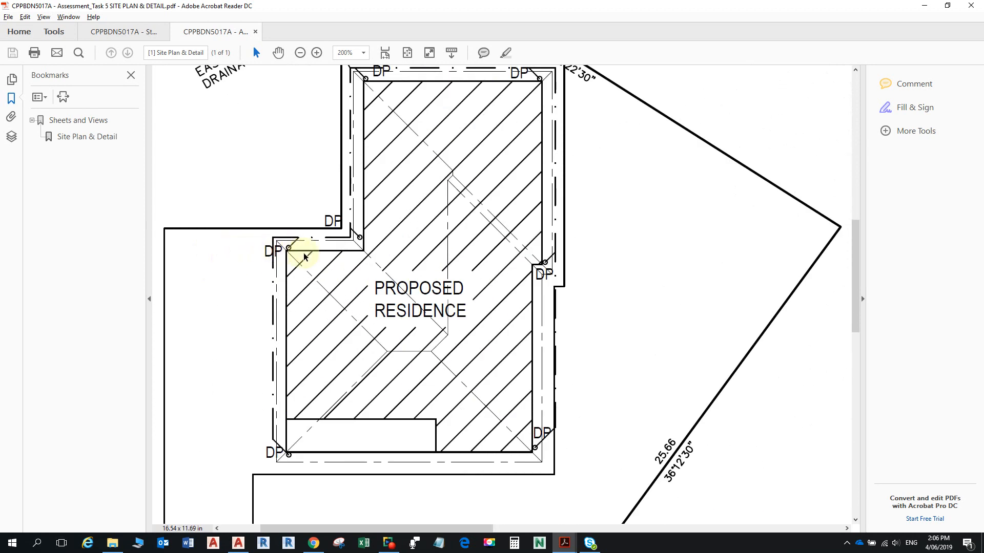
pyautogui.keyDown('ctrl'); pyautogui.scroll(-2, 340, 275); pyautogui.keyUp('ctrl')
pyautogui.keyDown('ctrl'); pyautogui.scroll(1, 322, 268); pyautogui.keyUp('ctrl')
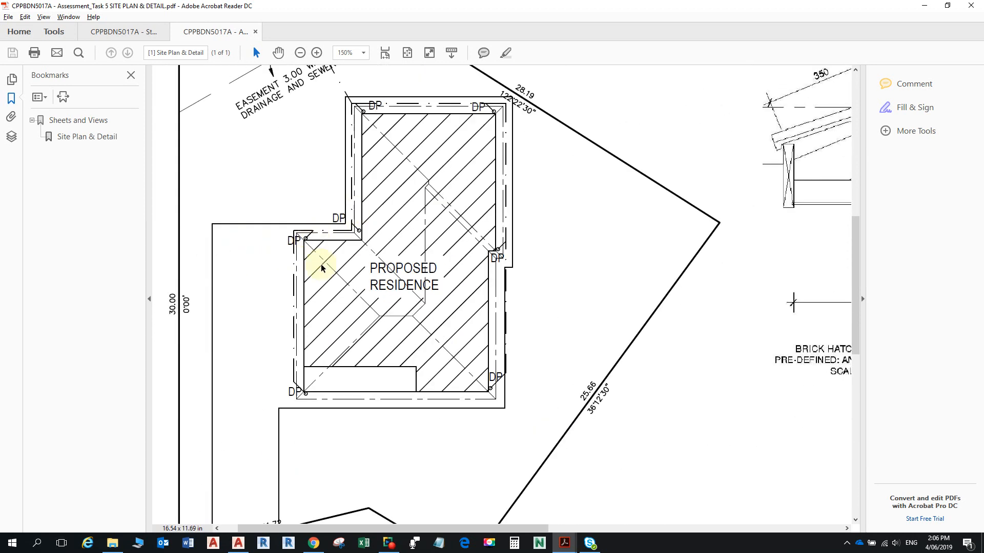
pyautogui.click(239, 543)
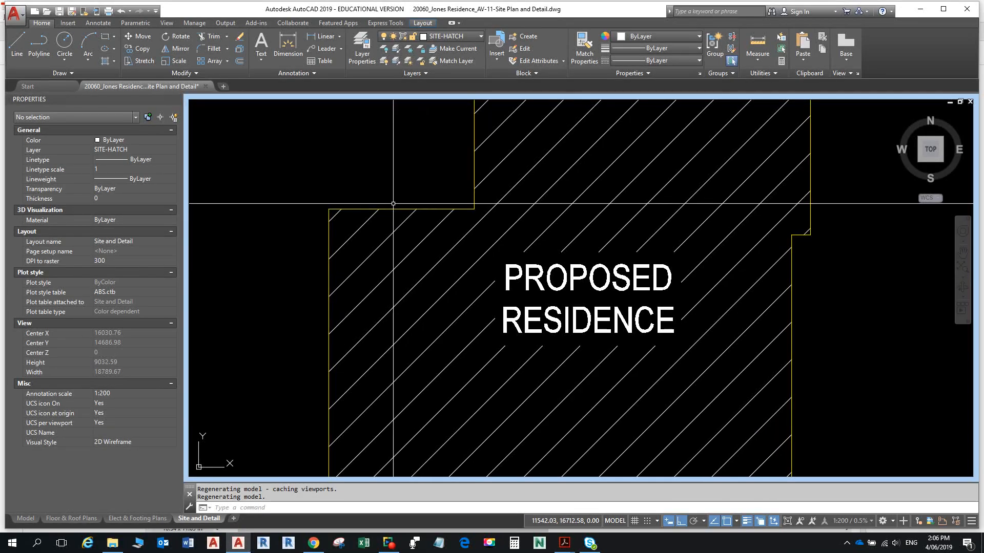
# - Pan to show the residence and offset the house outline 600 outward with OFFSET
pyautogui.moveTo(379, 209)
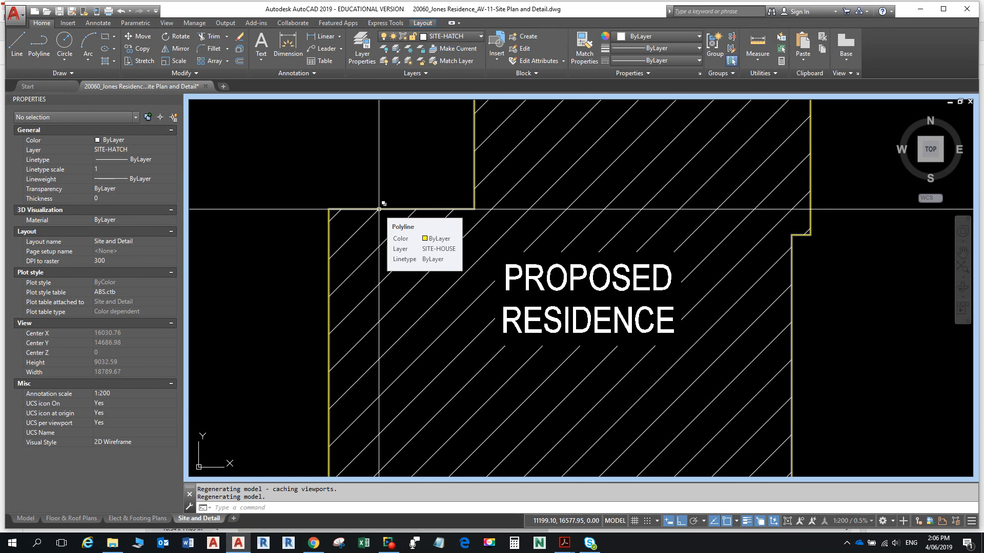
pyautogui.scroll(-4, 378, 209)
pyautogui.moveTo(379, 209)
pyautogui.mouseDown(button='middle')
pyautogui.moveTo(421, 257)
pyautogui.moveTo(430, 297)
pyautogui.mouseUp(button='middle')
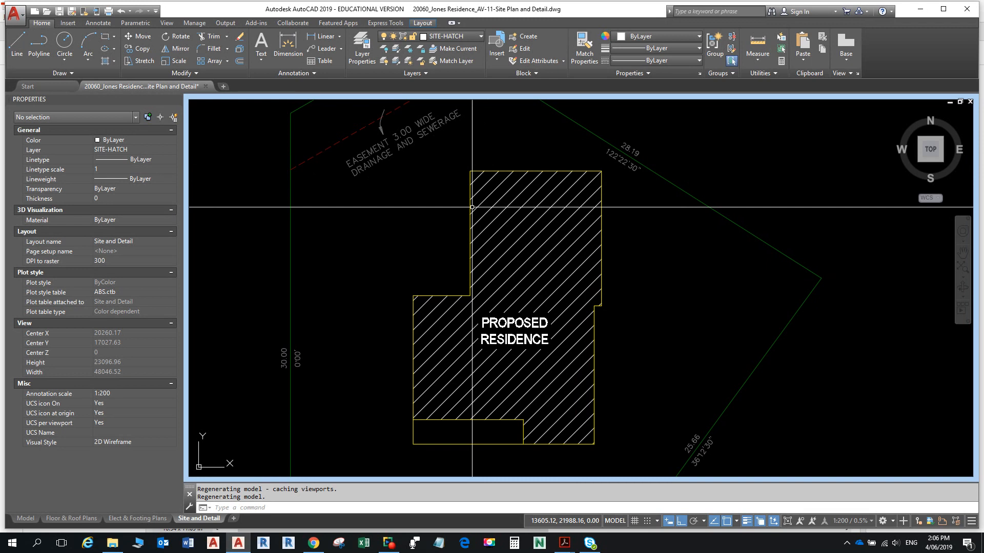
pyautogui.write('o')
pyautogui.press('Return')
pyautogui.write('600')
pyautogui.press('Return')
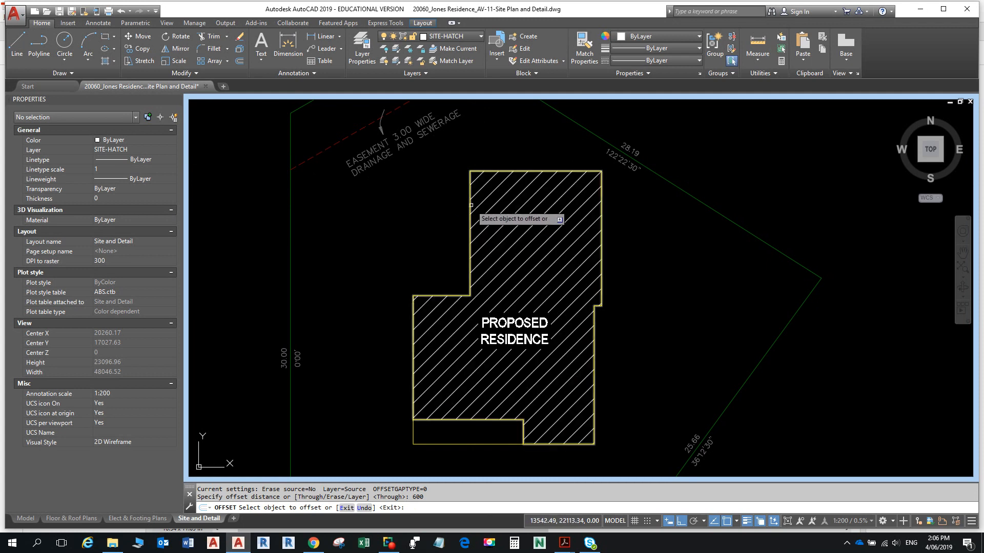
pyautogui.click(469, 207)
pyautogui.click(428, 205)
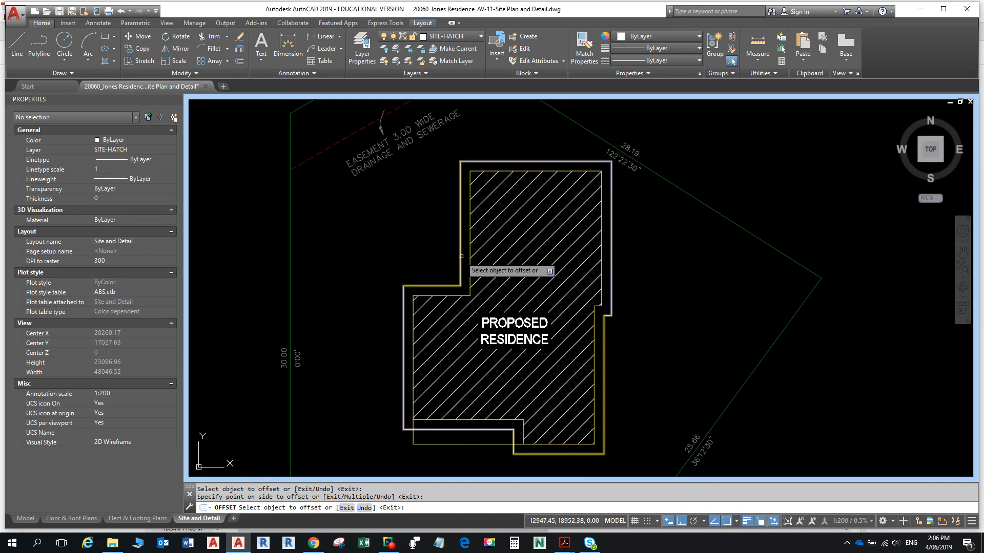
pyautogui.press('Escape')
pyautogui.press('Escape')
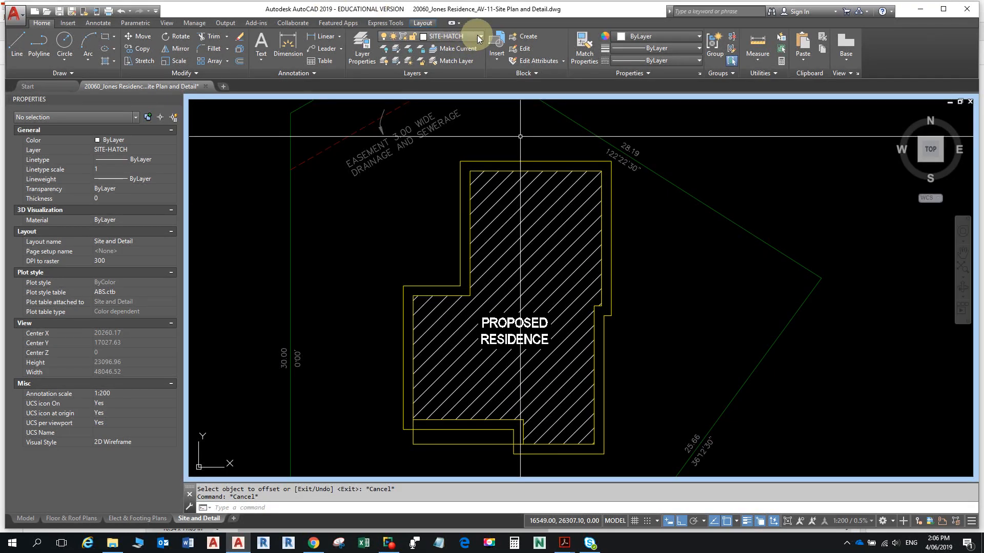
# - Make SITE-STORMWATER current and move the offset outline onto that layer
pyautogui.click(479, 35)
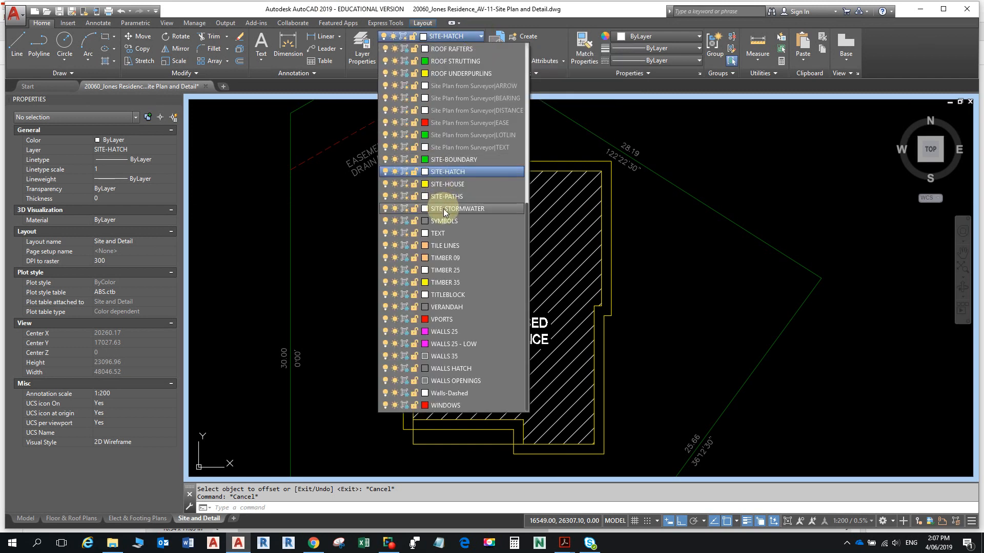
pyautogui.click(444, 208)
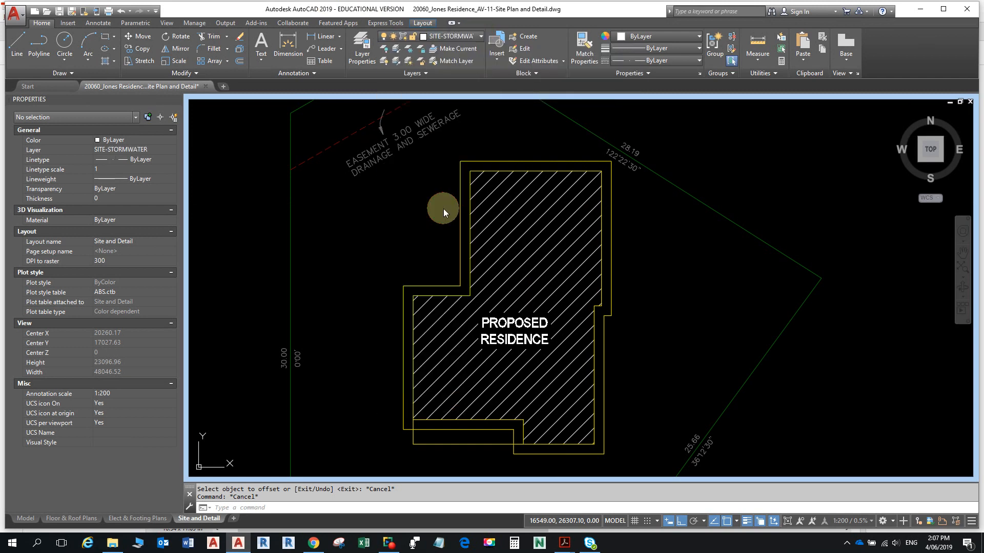
pyautogui.click(476, 161)
pyautogui.click(475, 35)
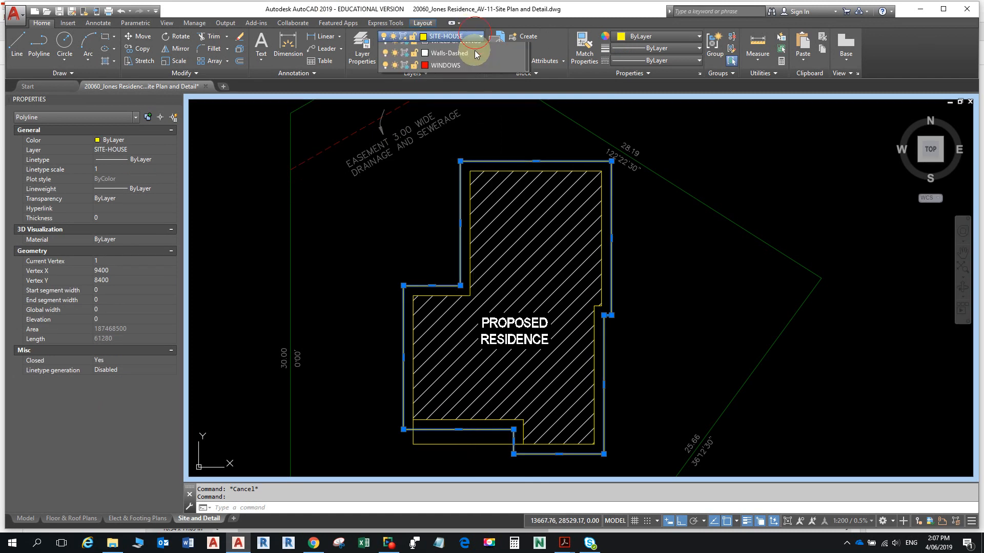
pyautogui.click(463, 208)
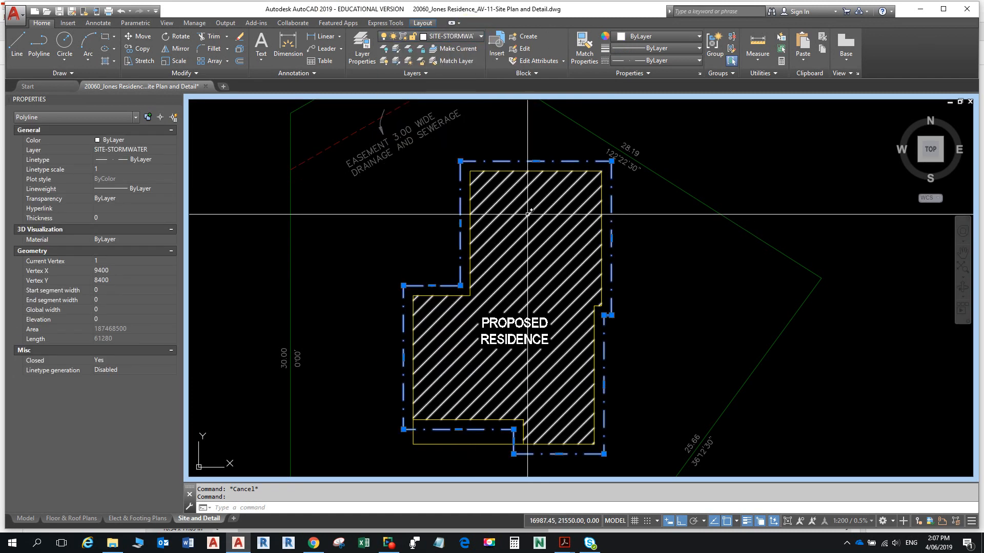
pyautogui.press('Escape')
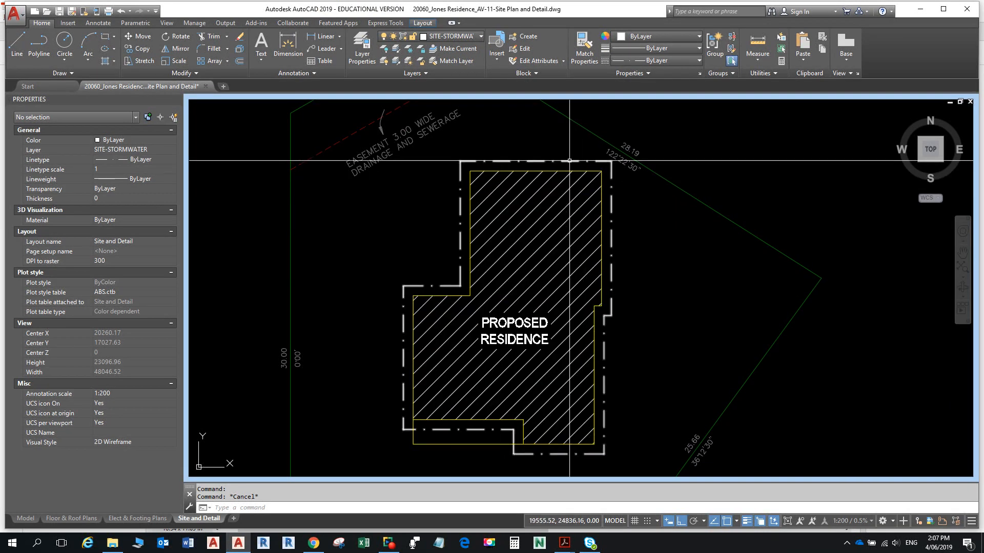
# - Explode the stormwater outline and delete its three bottom lines
pyautogui.write('x')
pyautogui.press('Return')
pyautogui.click(569, 161)
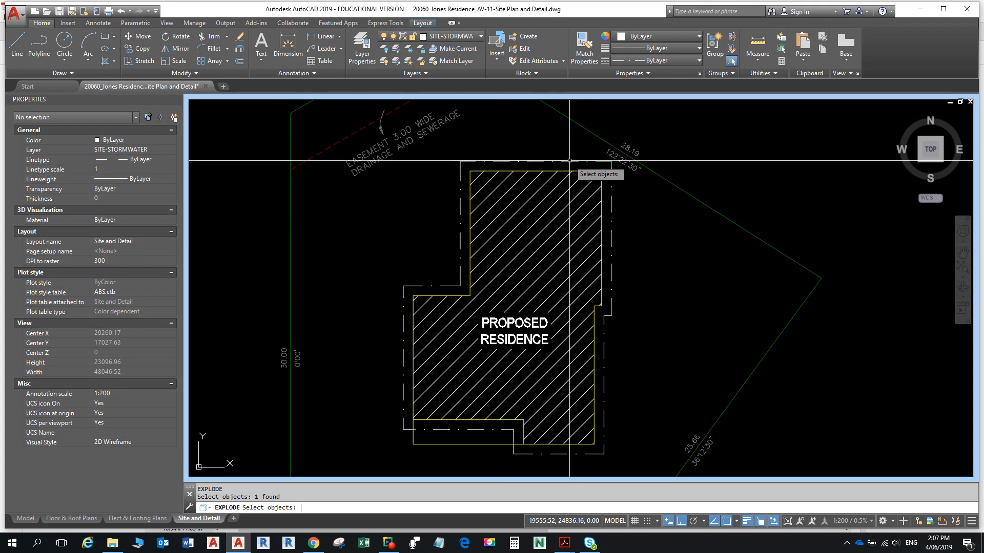
pyautogui.press('Return')
pyautogui.click(576, 162)
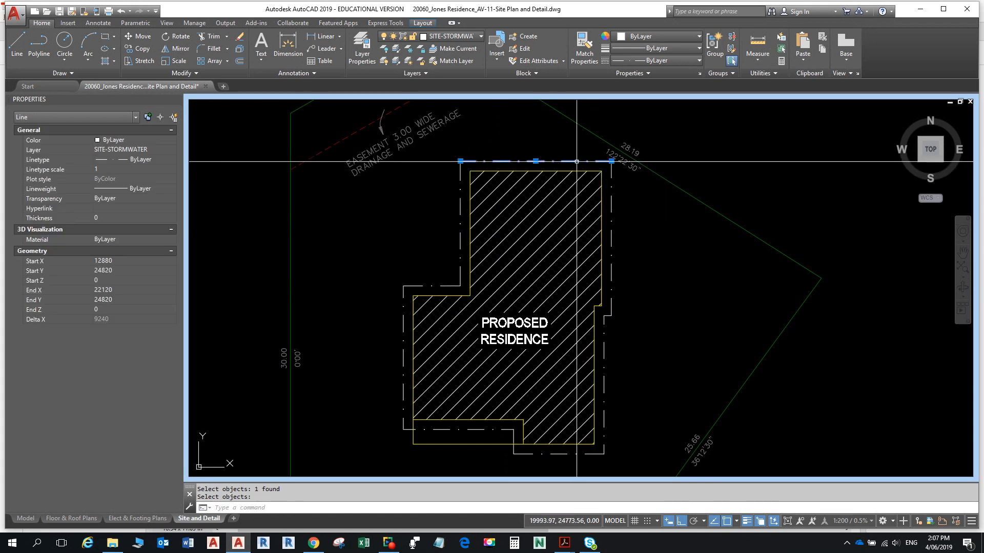
pyautogui.press('Escape')
pyautogui.press('Escape')
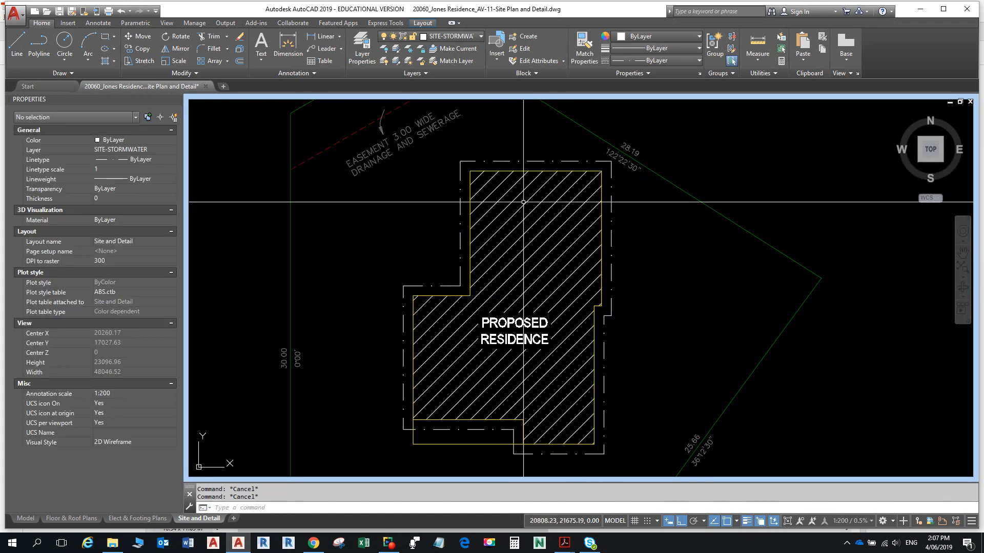
pyautogui.hotkey('alt', 'Tab')
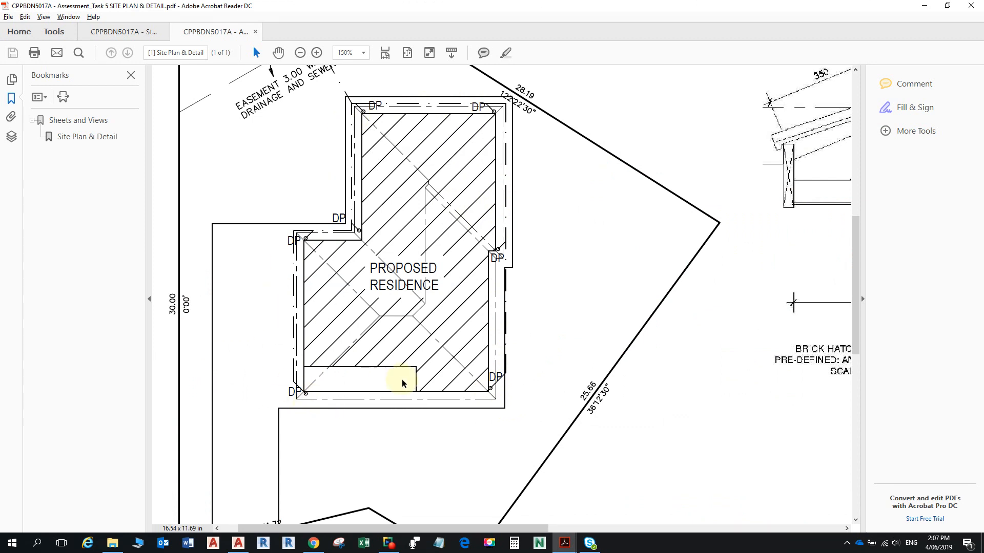
pyautogui.hotkey('alt', 'Tab')
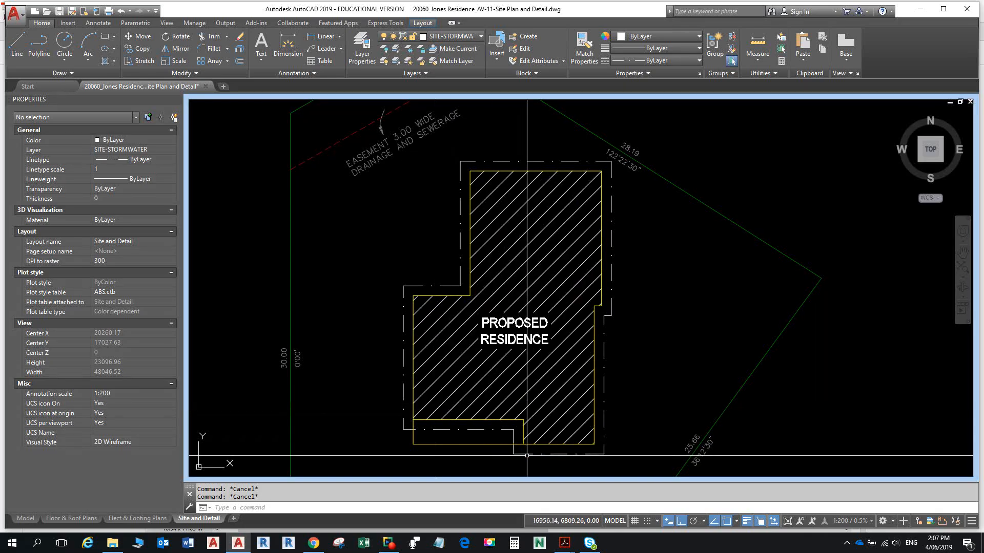
pyautogui.click(527, 455)
pyautogui.click(513, 431)
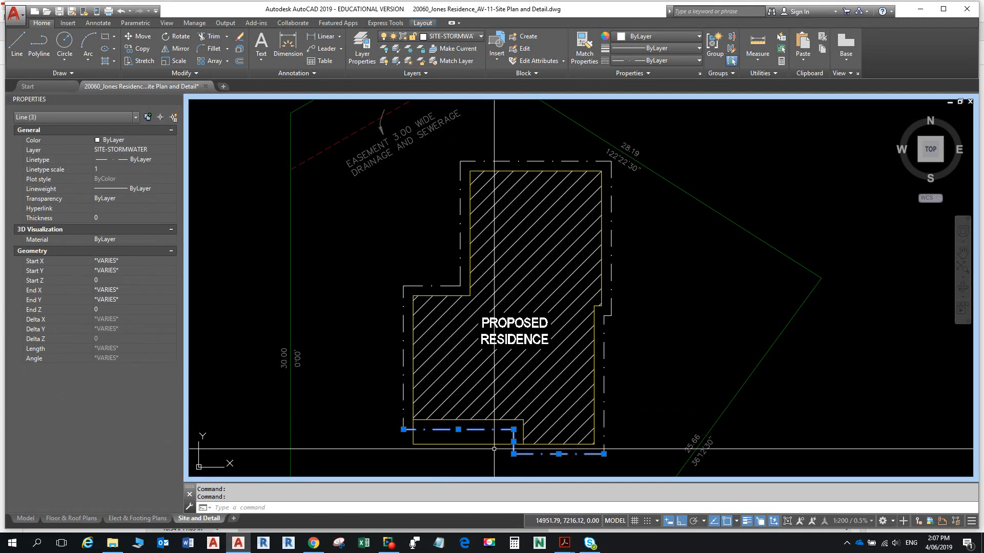
pyautogui.press('Delete')
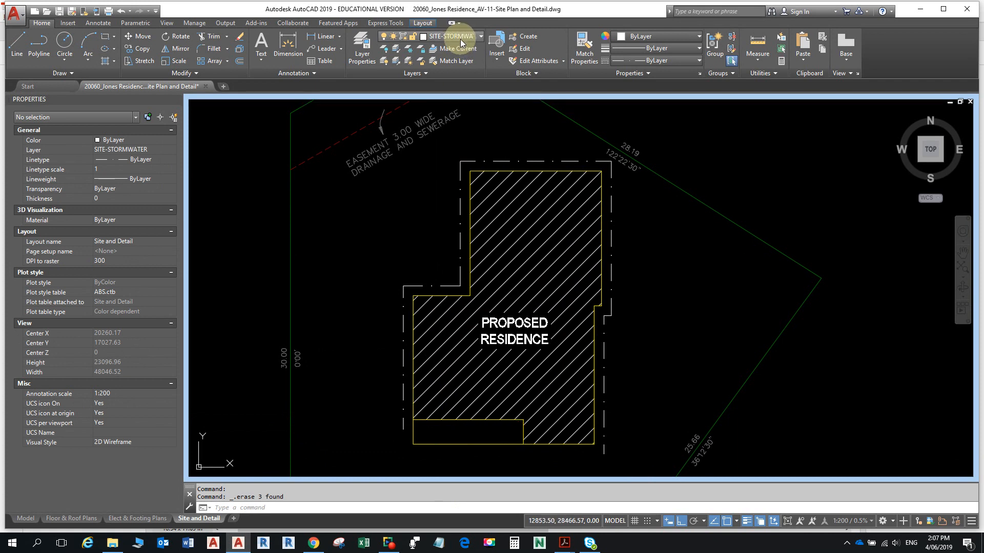
# - With OSNAP off, draw a 200-radius circle below the house's lower-left corner
pyautogui.click(64, 41)
pyautogui.scroll(4, 413, 438)
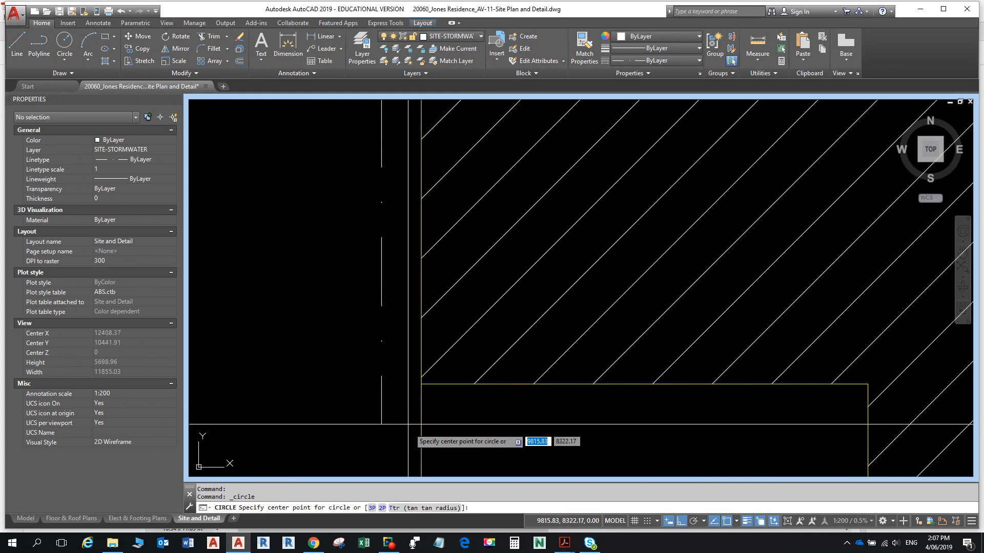
pyautogui.hotkey('alt', 'Tab')
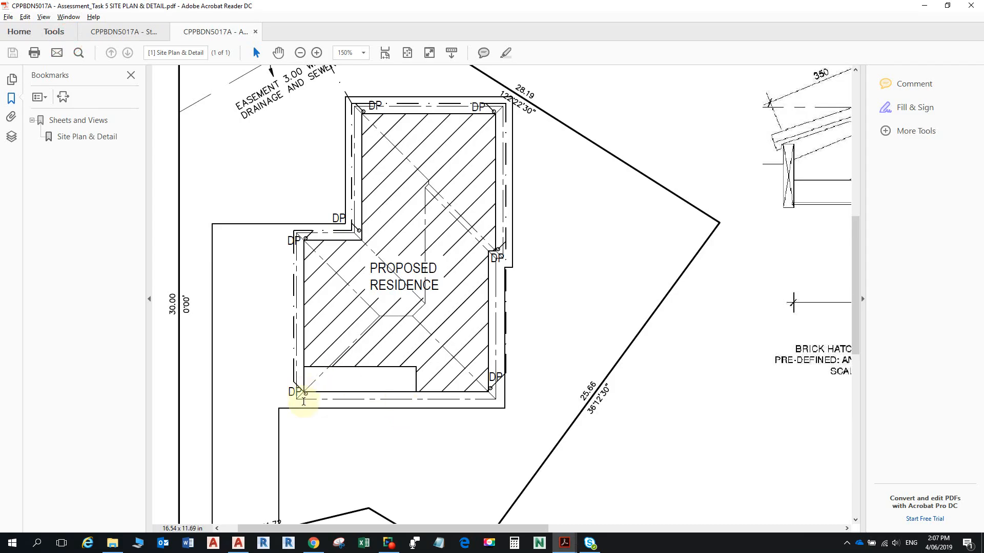
pyautogui.hotkey('alt', 'Tab')
pyautogui.moveTo(425, 394); pyautogui.dragTo(422, 228, button='middle')
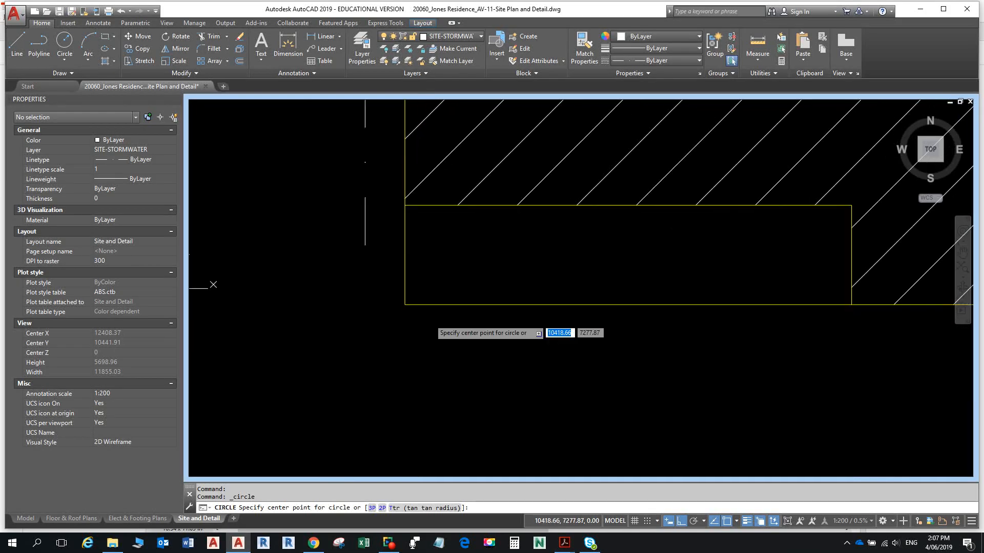
pyautogui.scroll(2, 411, 311)
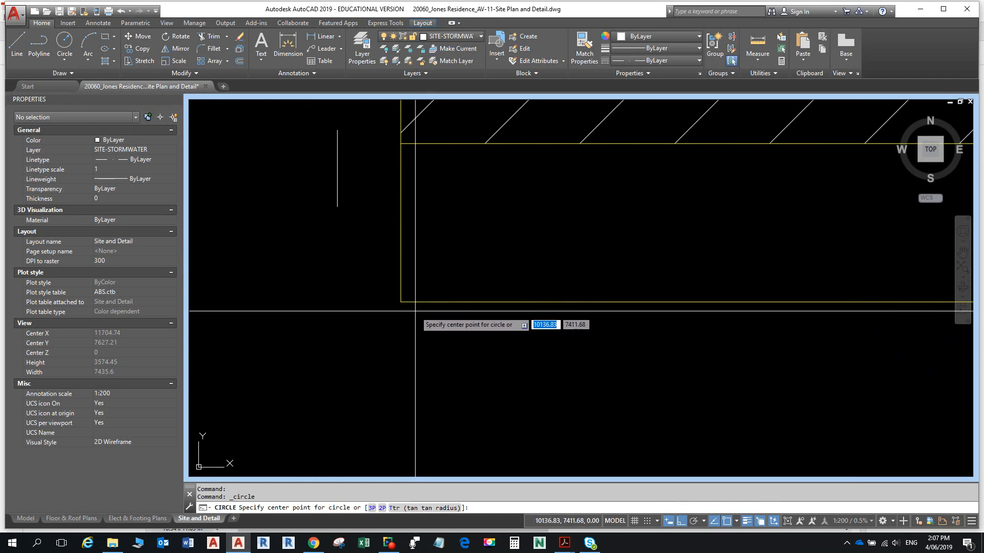
pyautogui.click(731, 521)
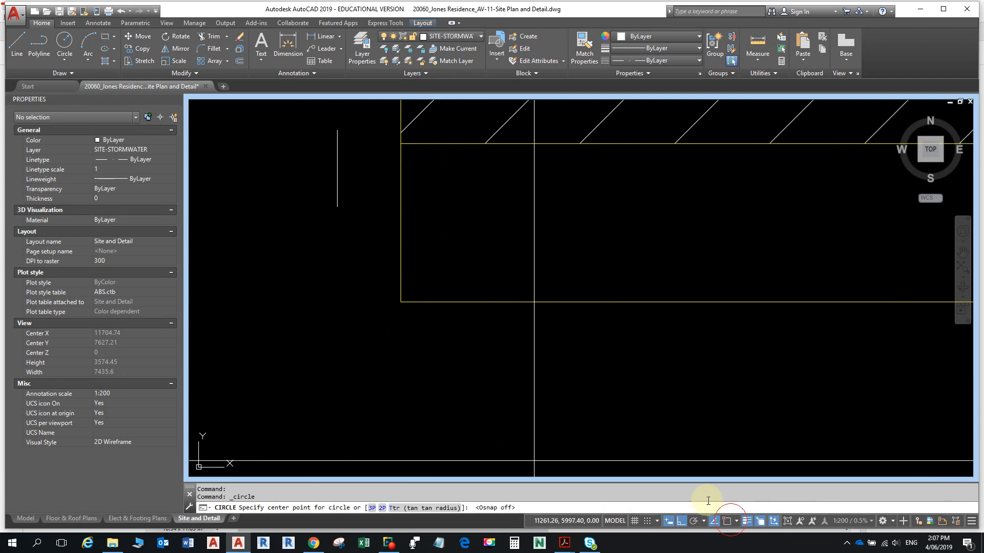
pyautogui.click(416, 320)
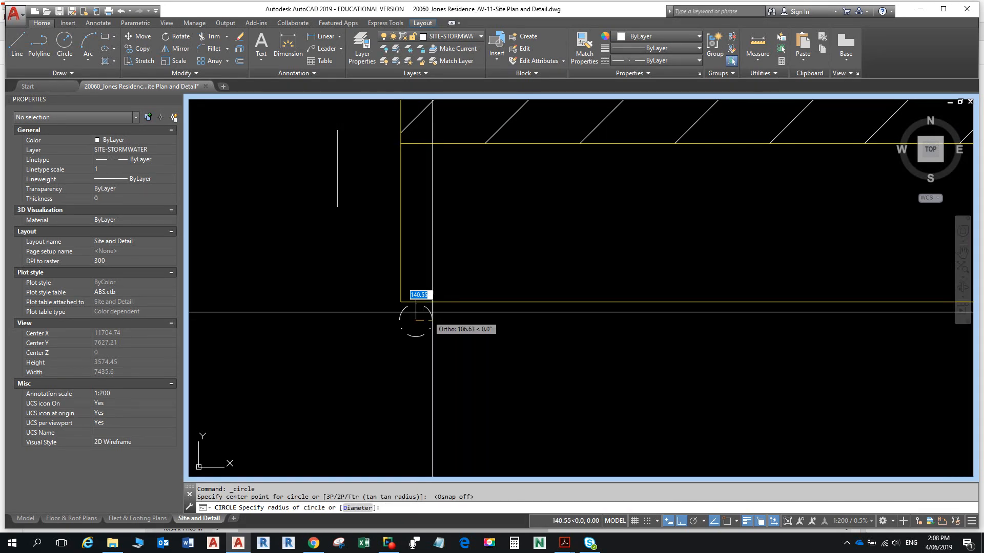
pyautogui.write('200')
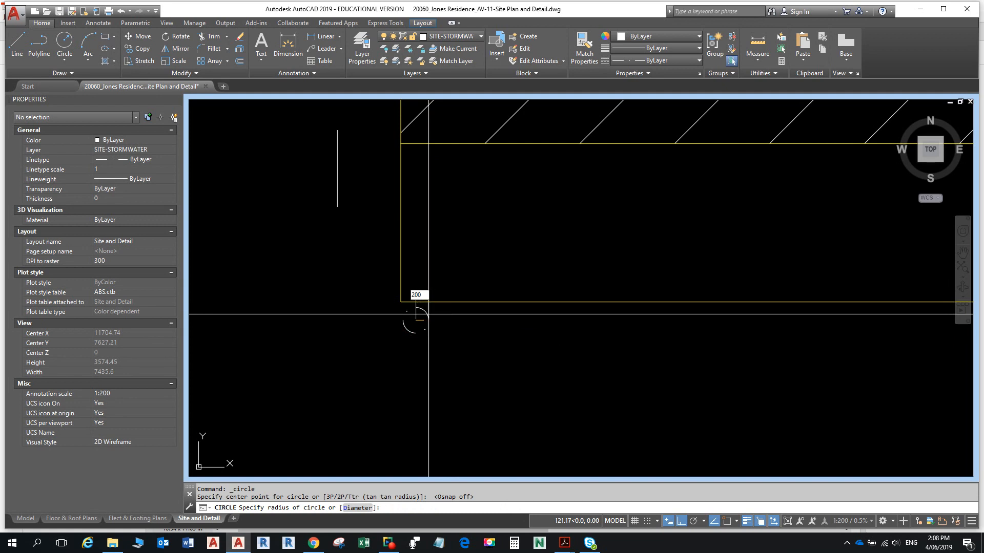
pyautogui.press('Return')
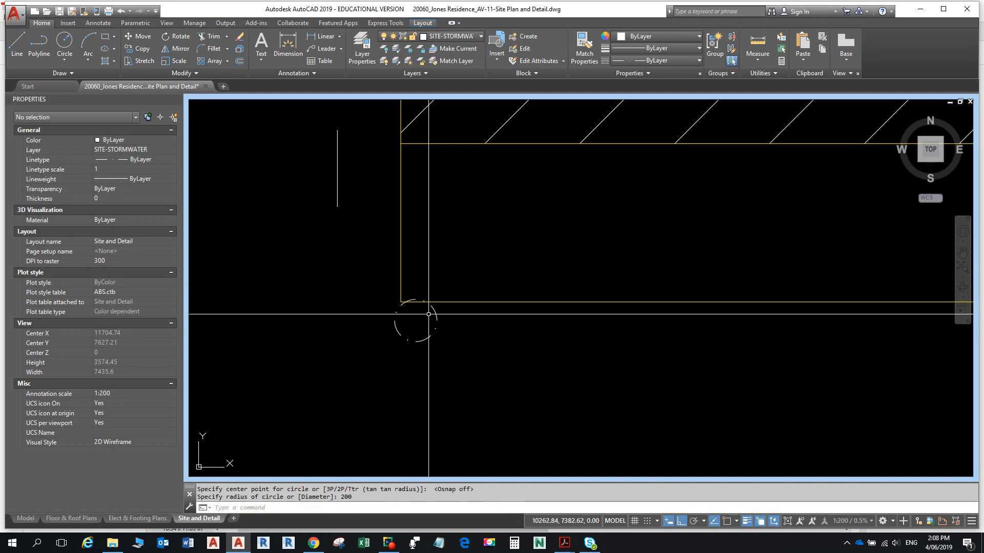
# - Nudge the downpipe circle slightly down and right to centre 10257.99, 7280.91
pyautogui.press('Escape')
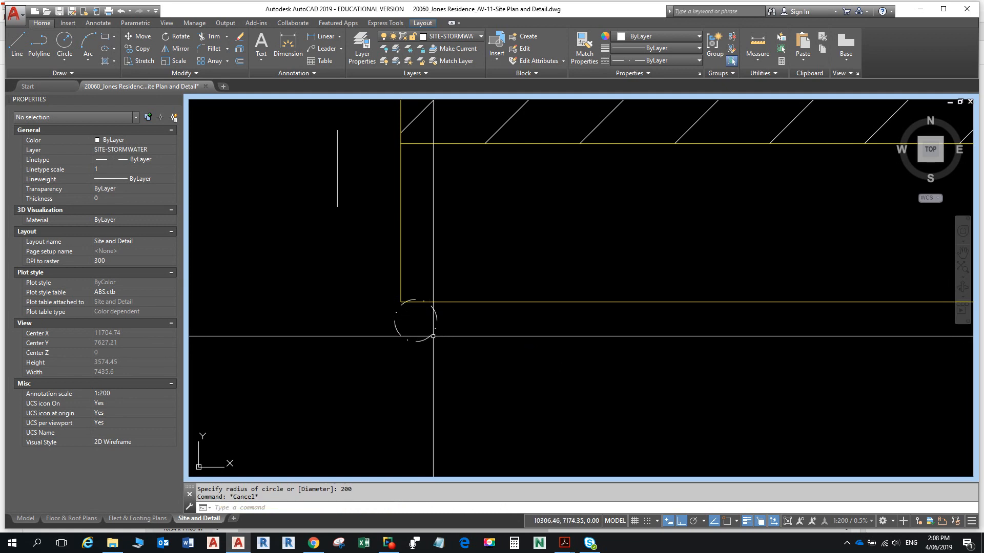
pyautogui.click(429, 335)
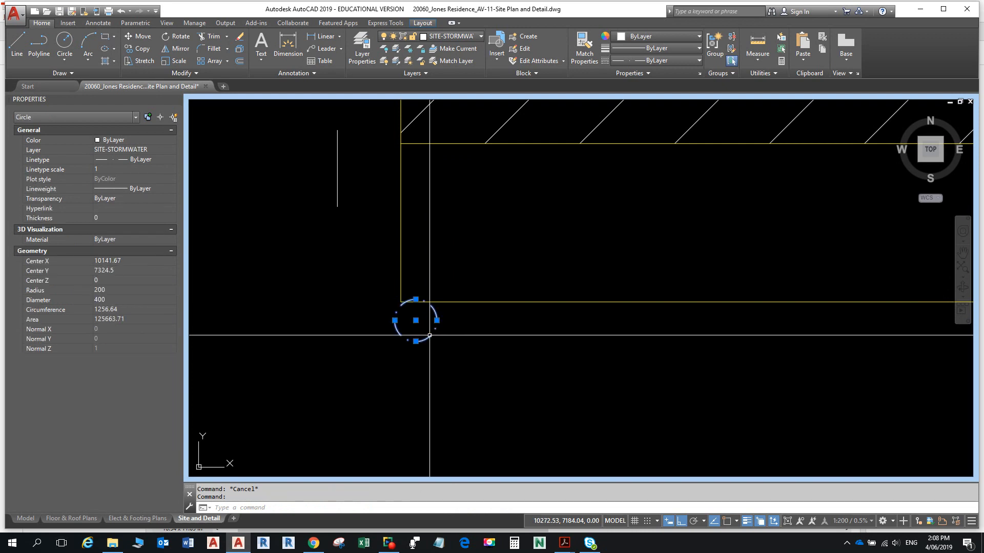
pyautogui.hotkey('ctrl', 'Down')
pyautogui.hotkey('ctrl', 'Down')
pyautogui.hotkey('ctrl', 'Down')
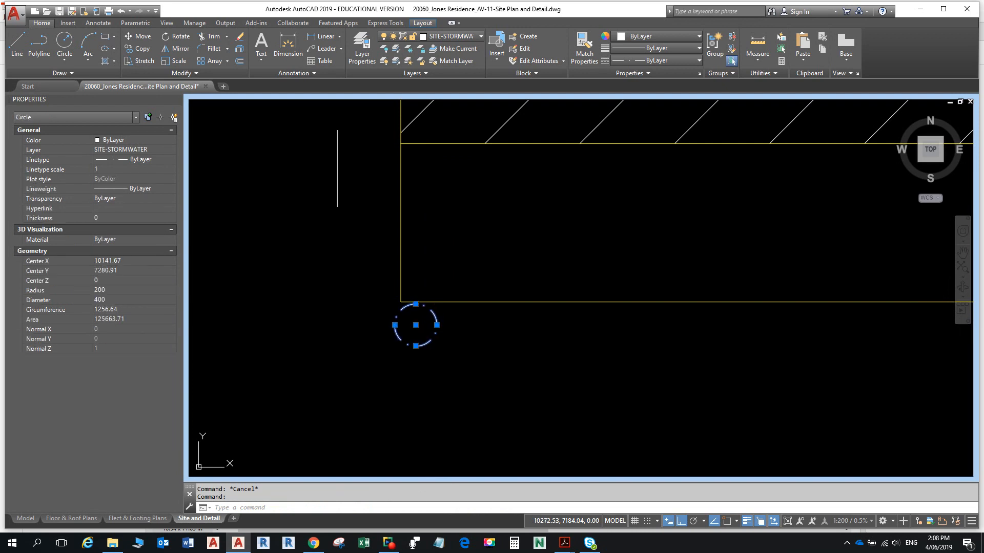
pyautogui.hotkey('ctrl', 'Right')
pyautogui.hotkey('ctrl', 'Right')
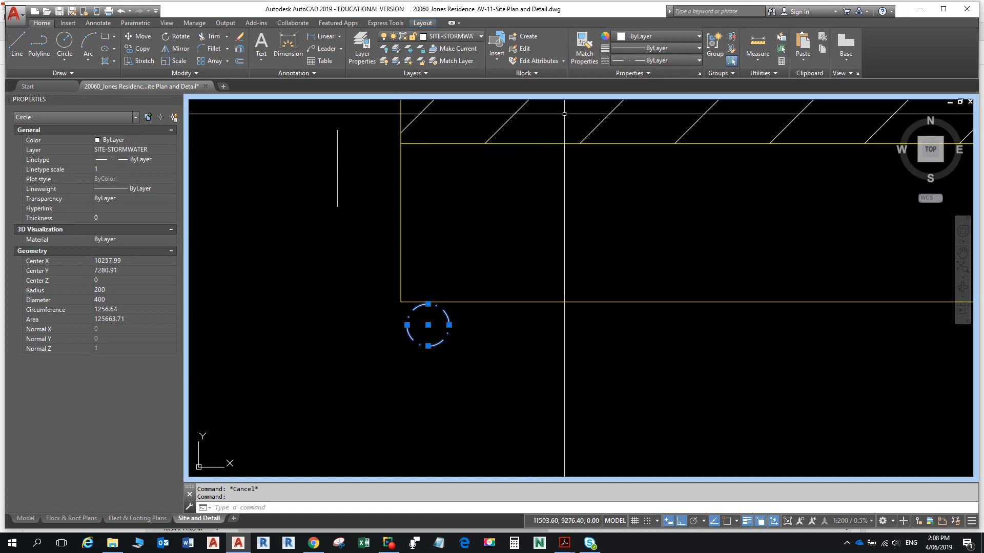
# - Set the downpipe circle's linetype to Continuous
pyautogui.click(699, 61)
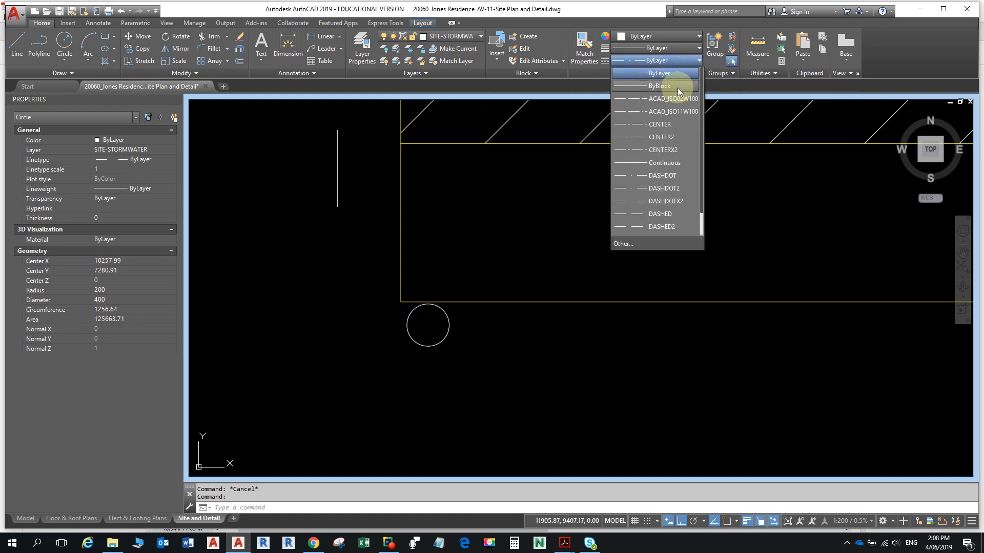
pyautogui.click(665, 163)
pyautogui.scroll(-4, 355, 218)
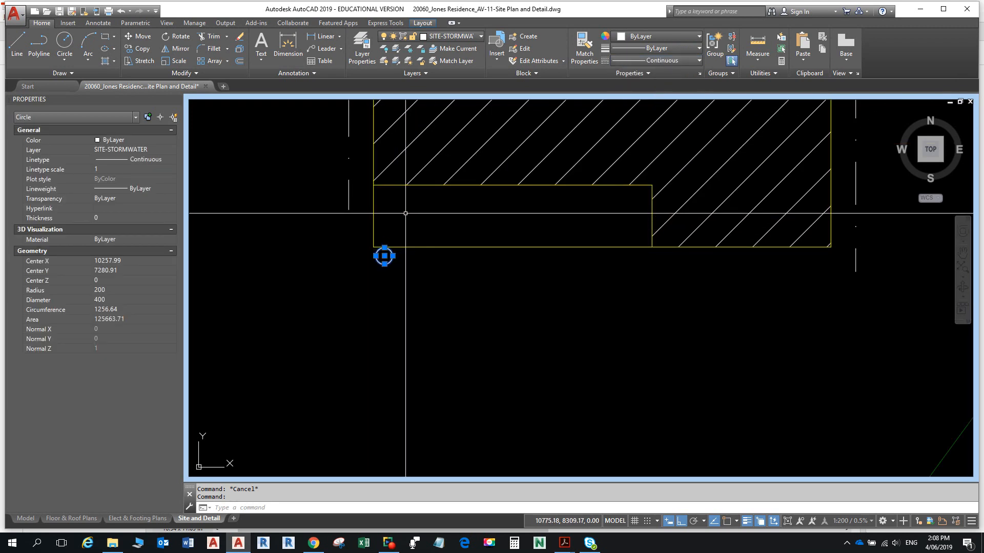
pyautogui.press('Escape')
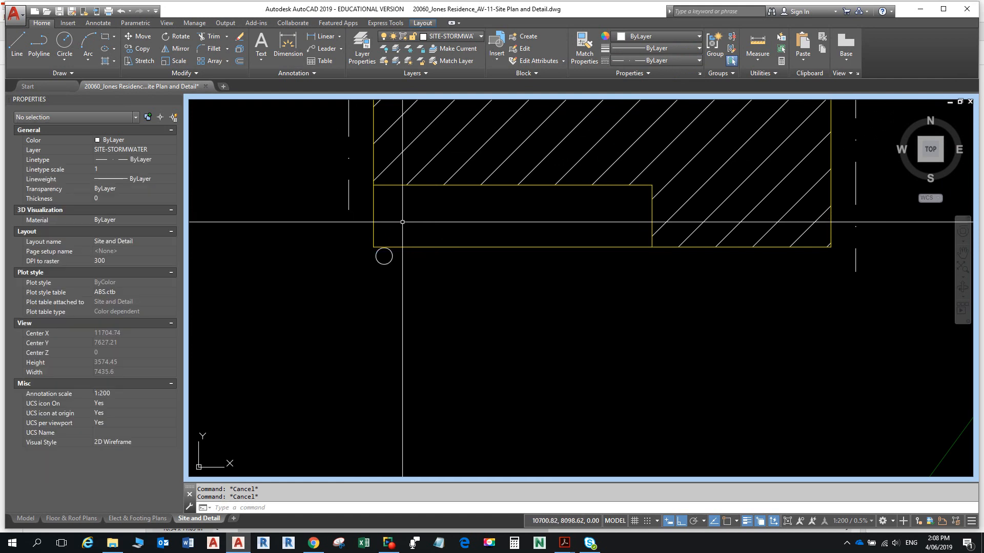
# - Check the reference PDF and turn on polar tracking from the status bar
pyautogui.hotkey('alt', 'Tab')
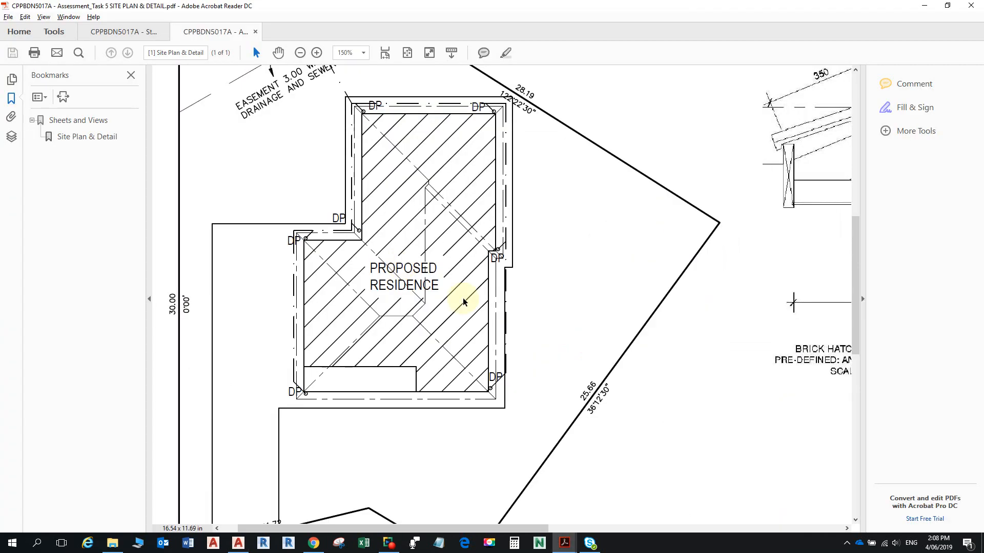
pyautogui.hotkey('alt', 'Tab')
pyautogui.hotkey('alt', 'Tab')
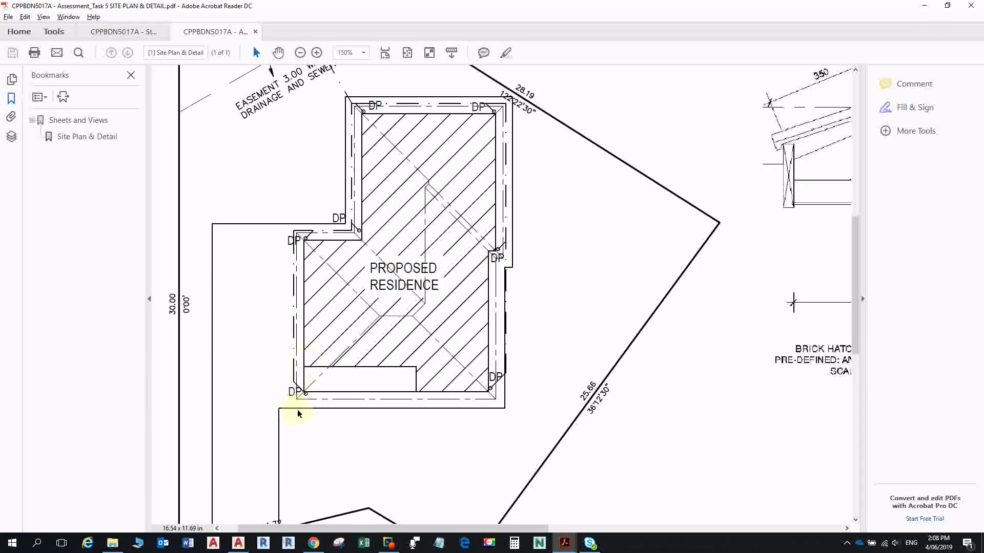
pyautogui.keyDown('ctrl'); pyautogui.scroll(5, 300, 409); pyautogui.keyUp('ctrl')
pyautogui.hotkey('alt', 'Tab')
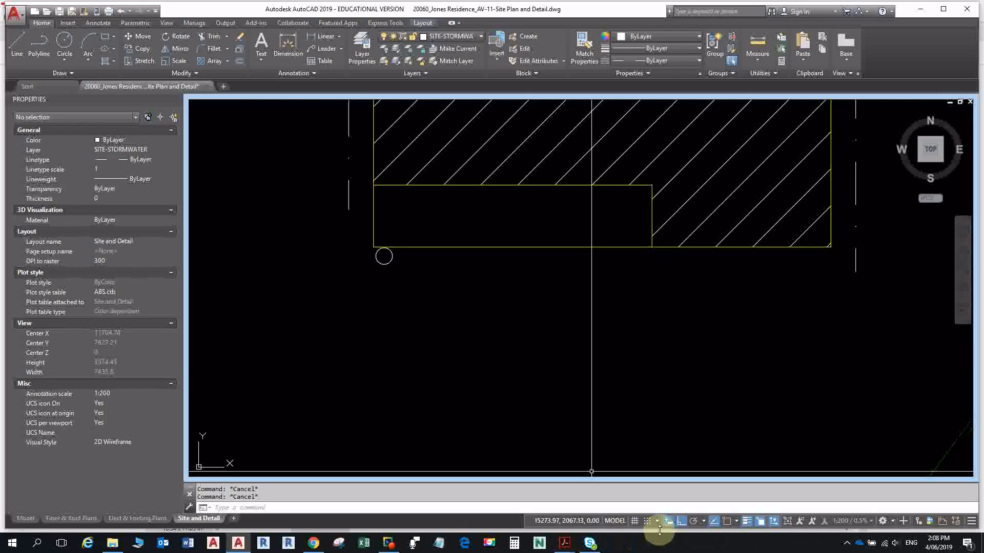
pyautogui.click(704, 522)
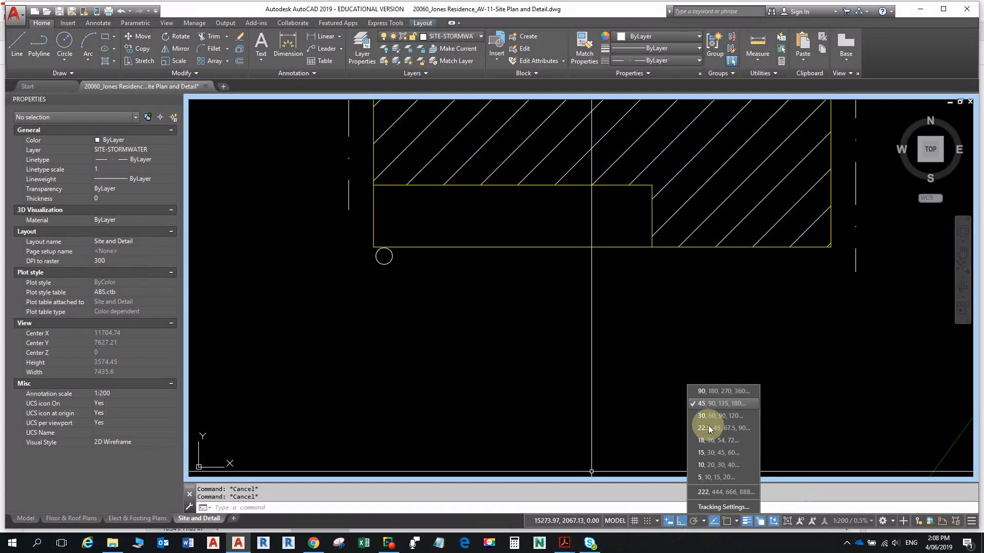
pyautogui.click(693, 521)
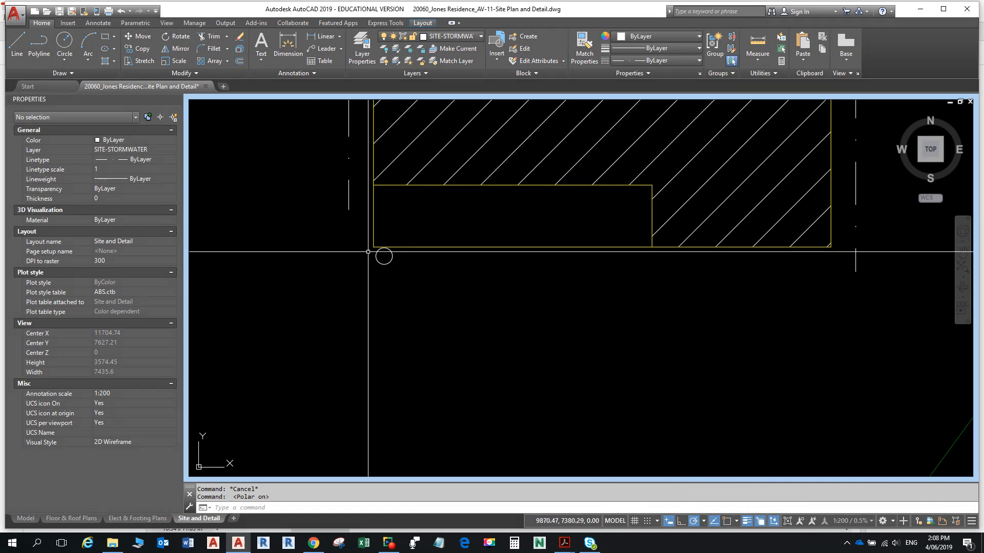
# - With Center object snap on, draw a line from the downpipe circle's centre up-left to the dash-dot outline
pyautogui.write('l')
pyautogui.press('Return')
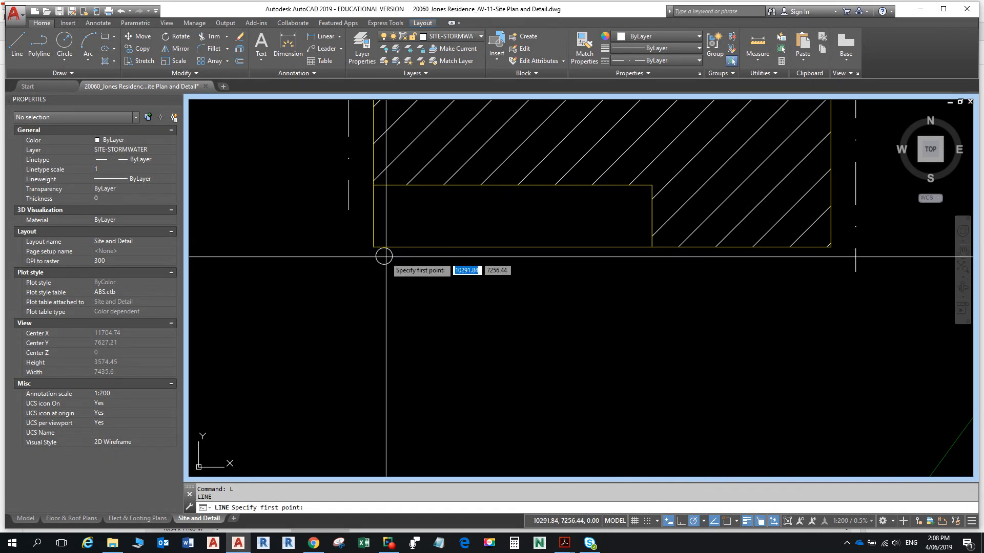
pyautogui.click(728, 522)
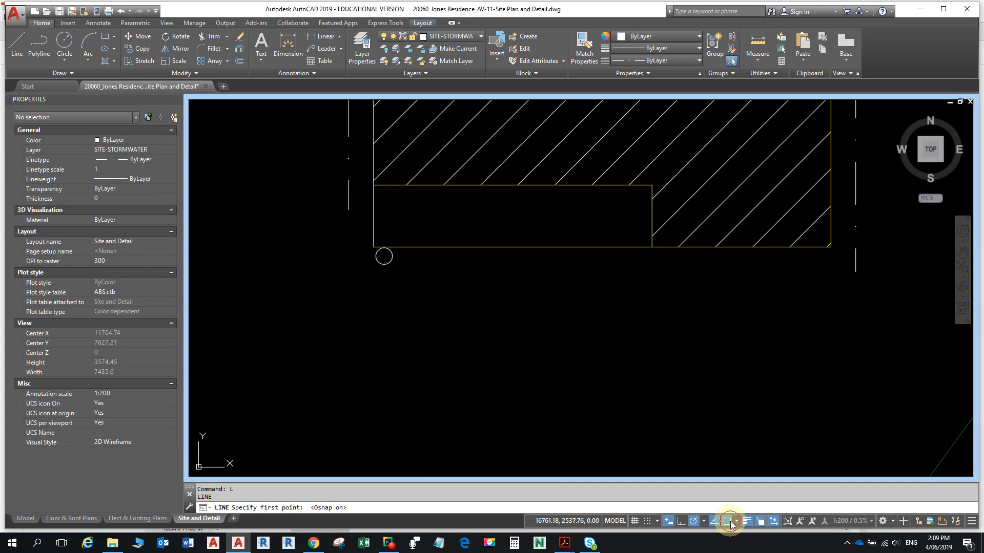
pyautogui.click(736, 522)
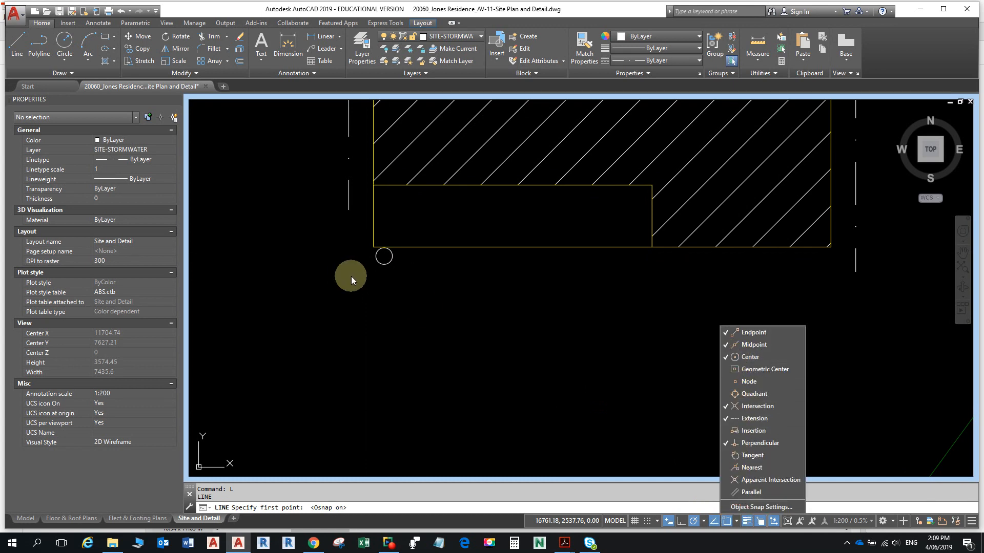
pyautogui.click(384, 256)
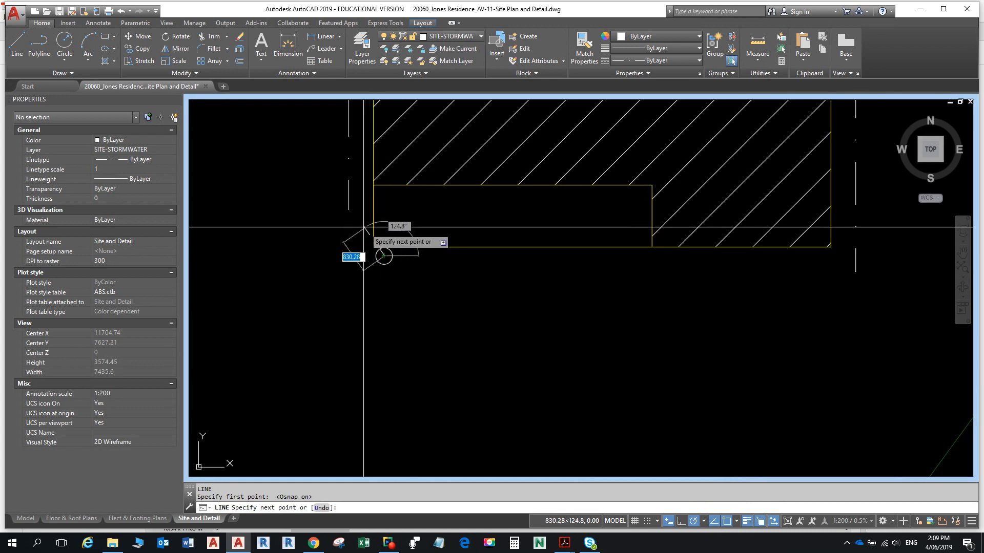
pyautogui.click(347, 217)
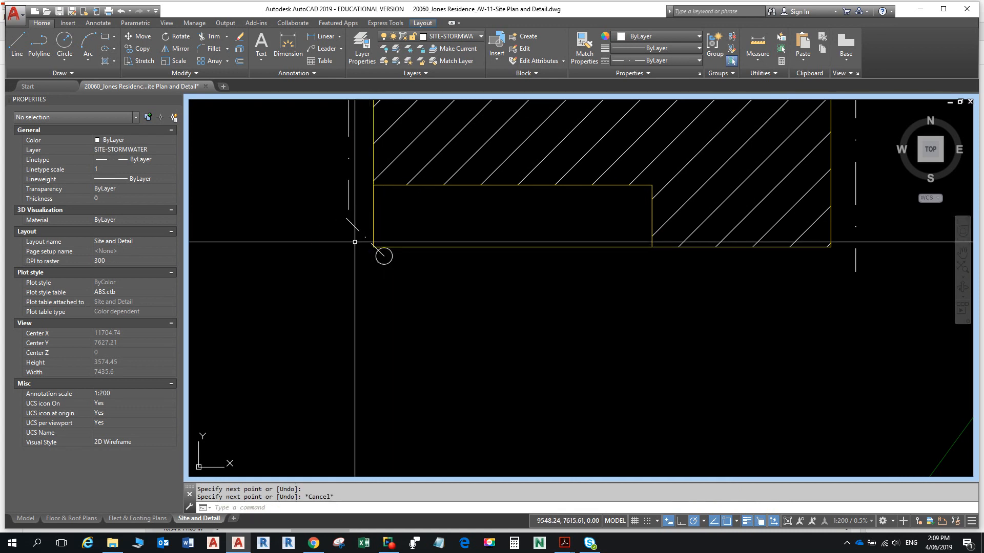
# - Cancel a fillet started on the new line, then recentre the house before switching to the reference PDF
pyautogui.write('f')
pyautogui.press('Return')
pyautogui.click(352, 221)
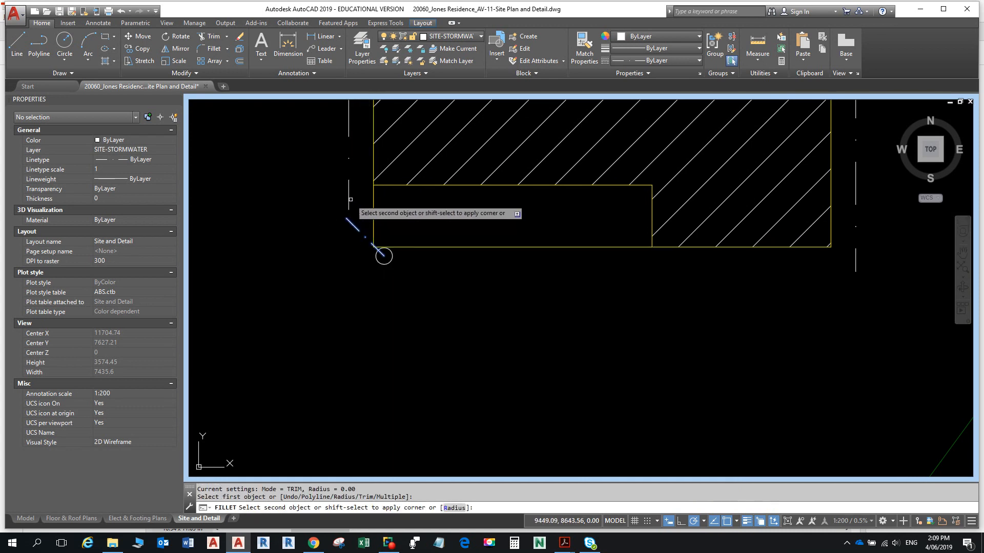
pyautogui.press('Escape')
pyautogui.scroll(-12, 384, 256)
pyautogui.moveTo(428, 209); pyautogui.dragTo(349, 337, button='middle')
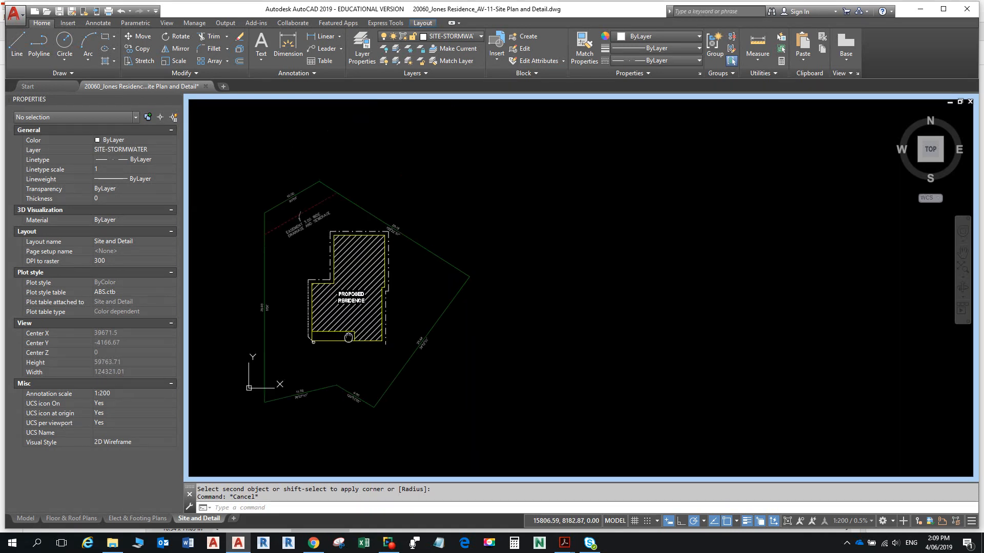
pyautogui.moveTo(332, 295); pyautogui.dragTo(358, 296, button='middle')
pyautogui.scroll(4, 332, 294)
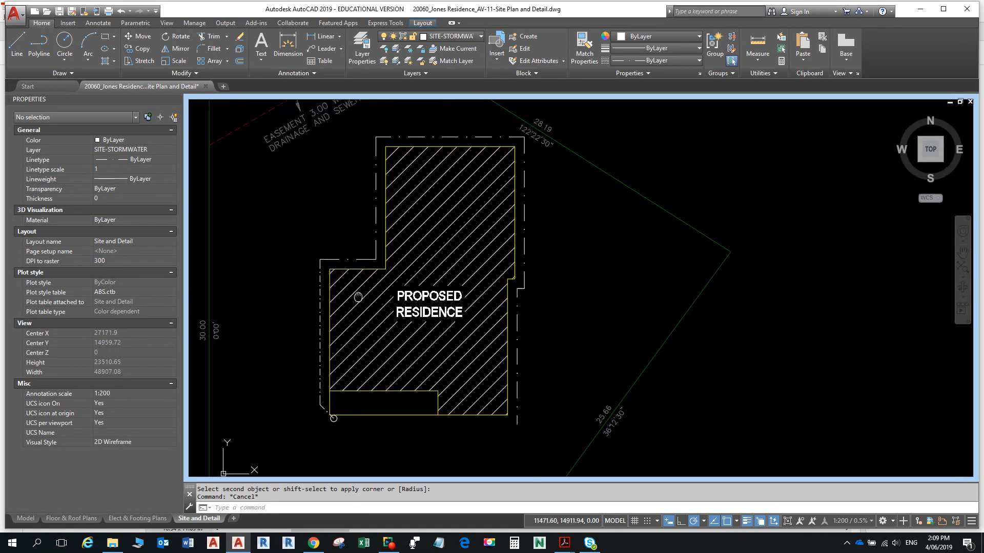
pyautogui.hotkey('alt', 'Tab')
# - Collapse the Tools pane and zoom the PDF to 150% to show every DP label, then return to AutoCAD
pyautogui.keyDown('ctrl'); pyautogui.scroll(-2, 416, 260); pyautogui.keyUp('ctrl')
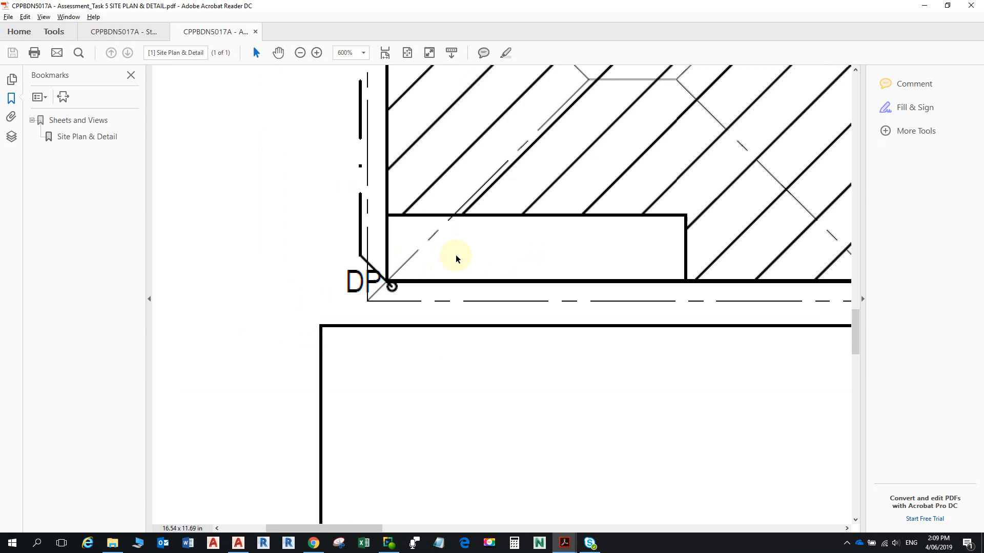
pyautogui.click(863, 298)
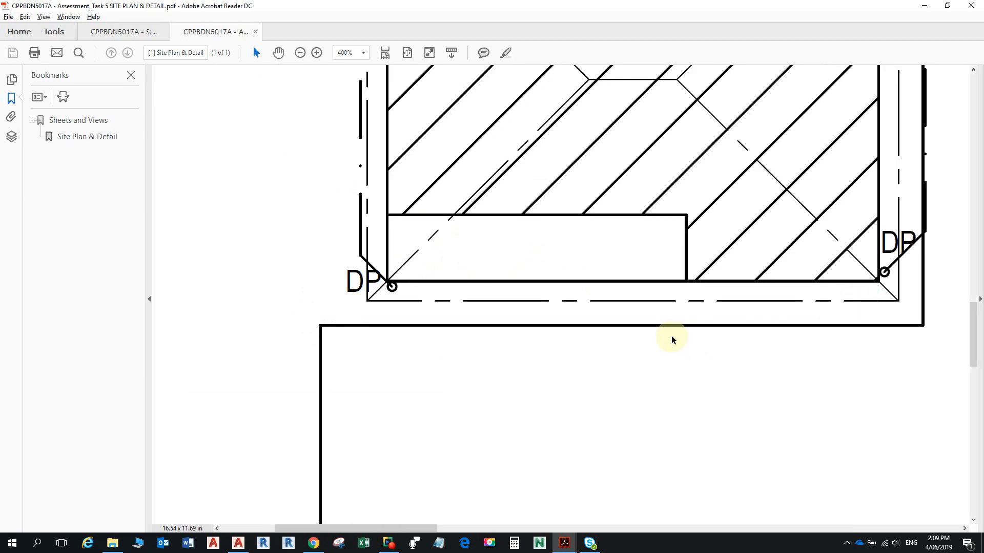
pyautogui.moveTo(724, 315); pyautogui.dragTo(767, 312, button='middle')
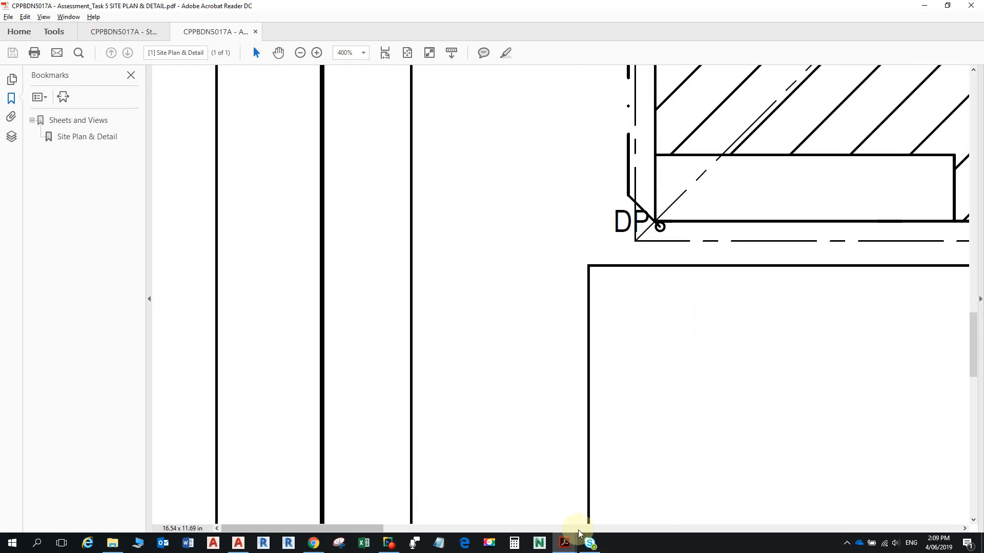
pyautogui.moveTo(365, 529); pyautogui.dragTo(468, 529)
pyautogui.keyDown('ctrl'); pyautogui.scroll(-2, 623, 232); pyautogui.keyUp('ctrl')
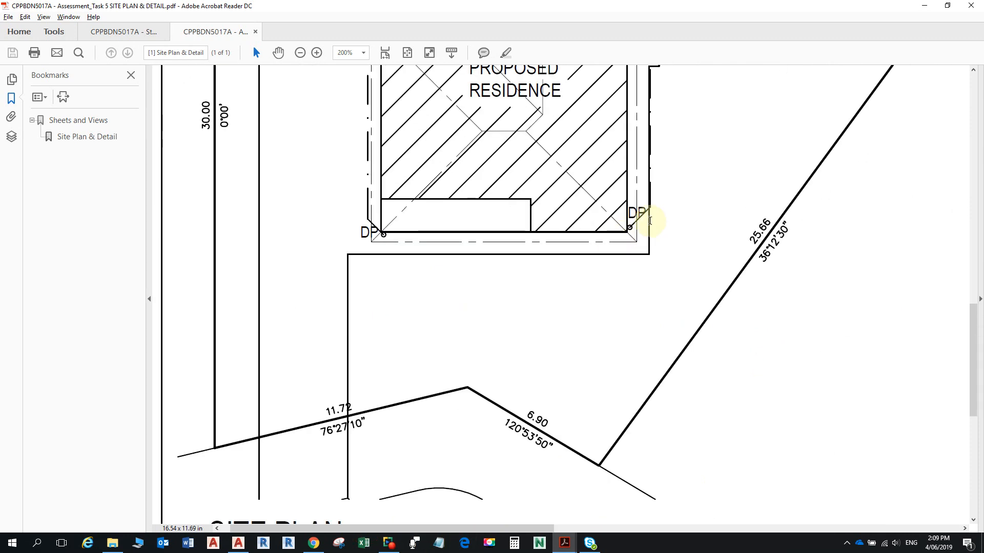
pyautogui.keyDown('ctrl'); pyautogui.scroll(-1, 636, 214); pyautogui.keyUp('ctrl')
pyautogui.scroll(3, 618, 210)
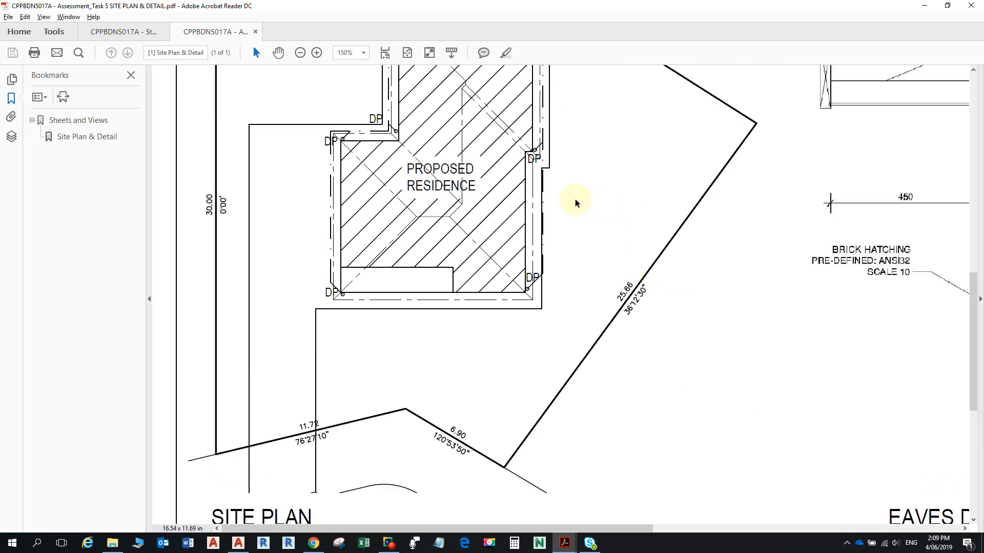
pyautogui.scroll(2, 506, 138)
pyautogui.scroll(2, 507, 145)
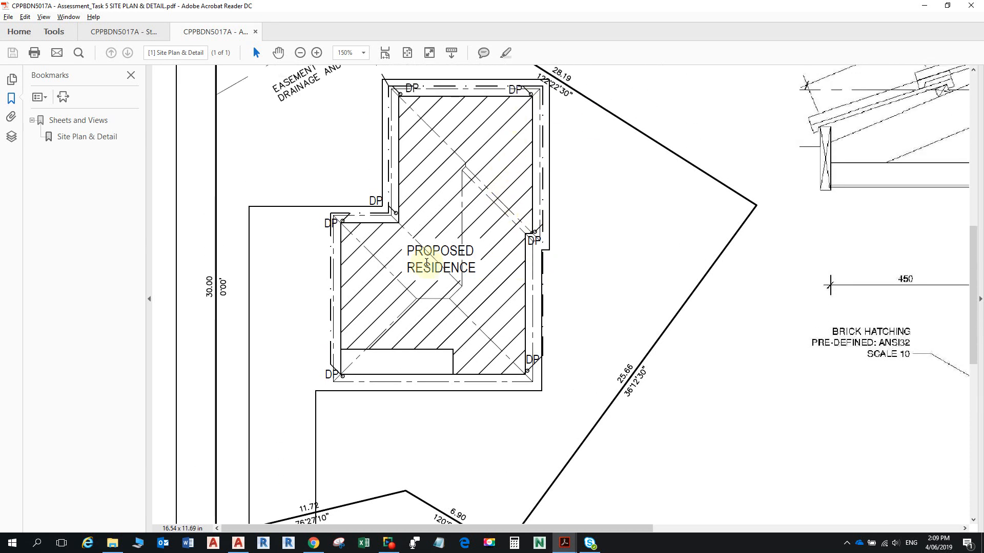
pyautogui.hotkey('alt', 'Tab')
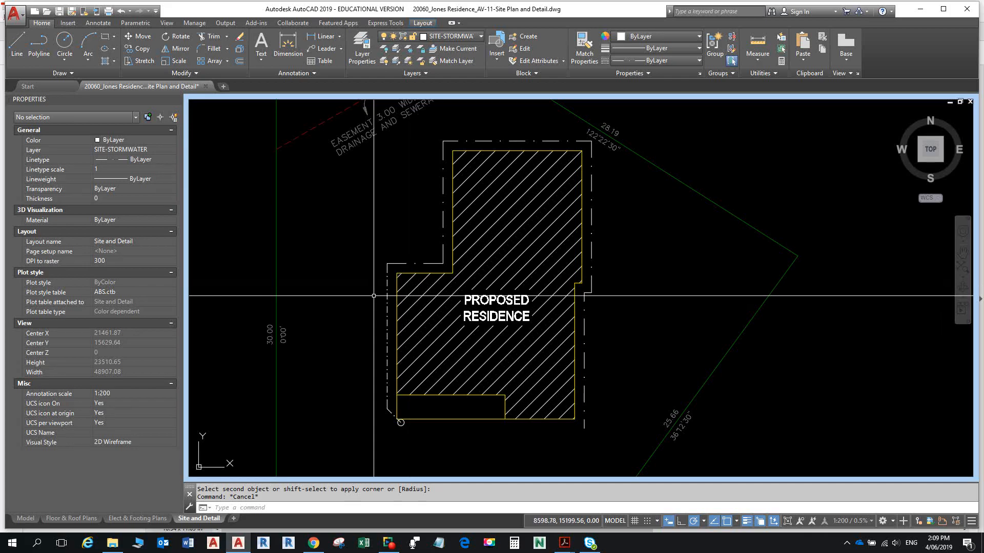
# - Copy the bottom-left downpipe circle from its centre to the house's top-right corner
pyautogui.click(403, 427)
pyautogui.scroll(4, 405, 426)
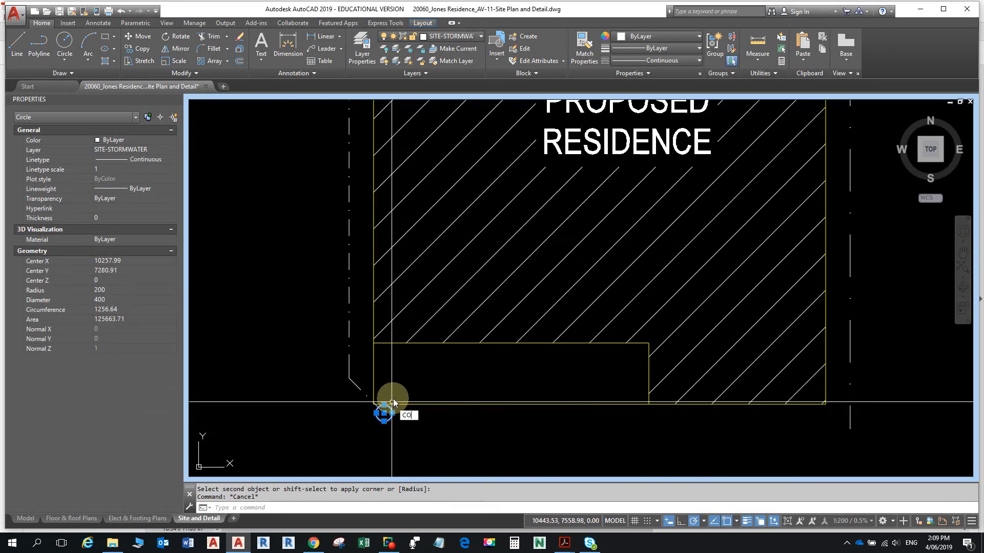
pyautogui.press('Return')
pyautogui.click(383, 413)
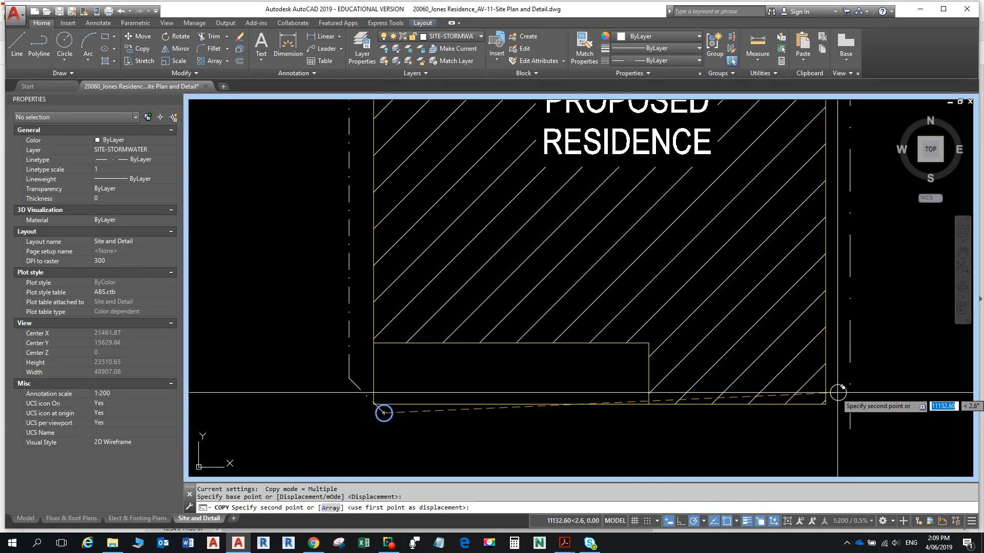
pyautogui.scroll(-4, 835, 390)
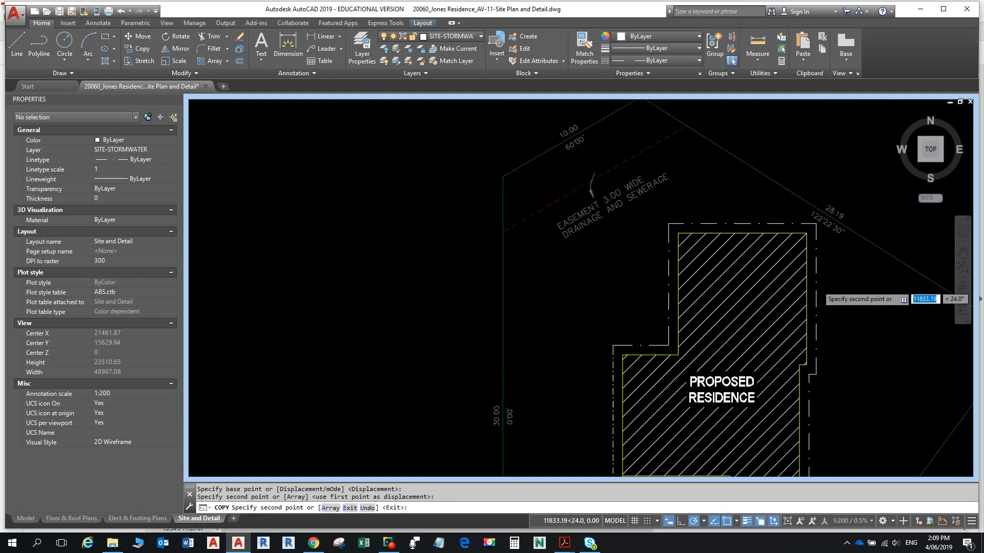
pyautogui.scroll(4, 810, 358)
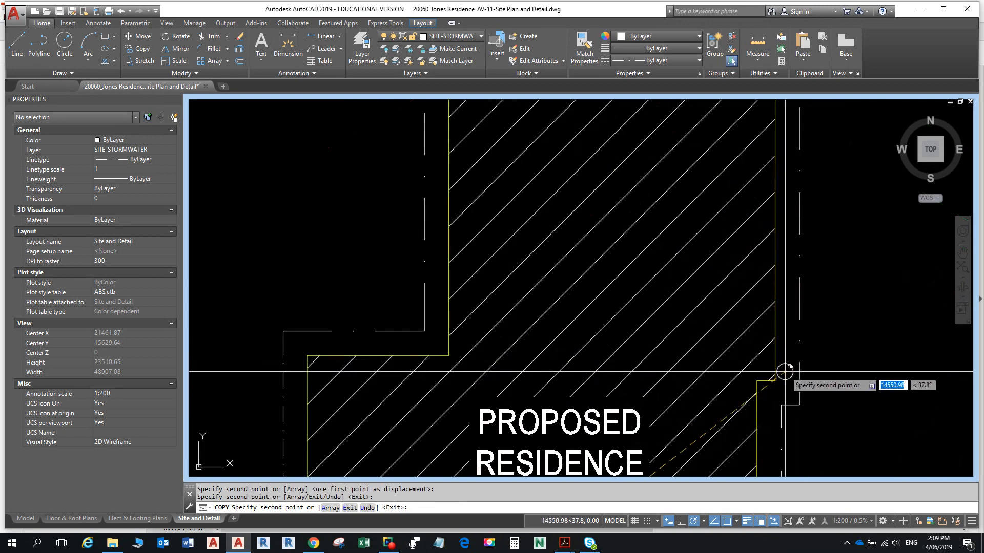
pyautogui.scroll(-4, 784, 370)
pyautogui.scroll(5, 748, 246)
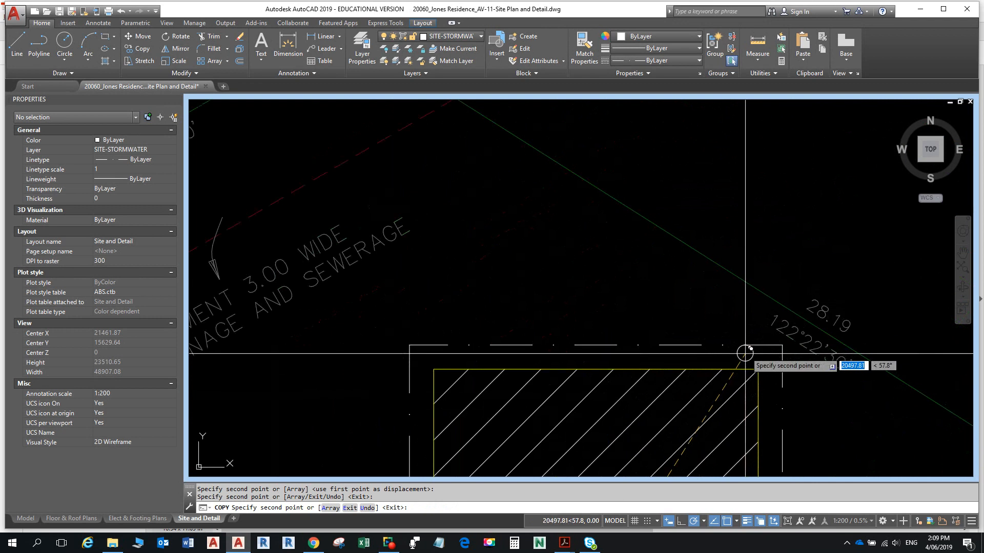
pyautogui.click(749, 359)
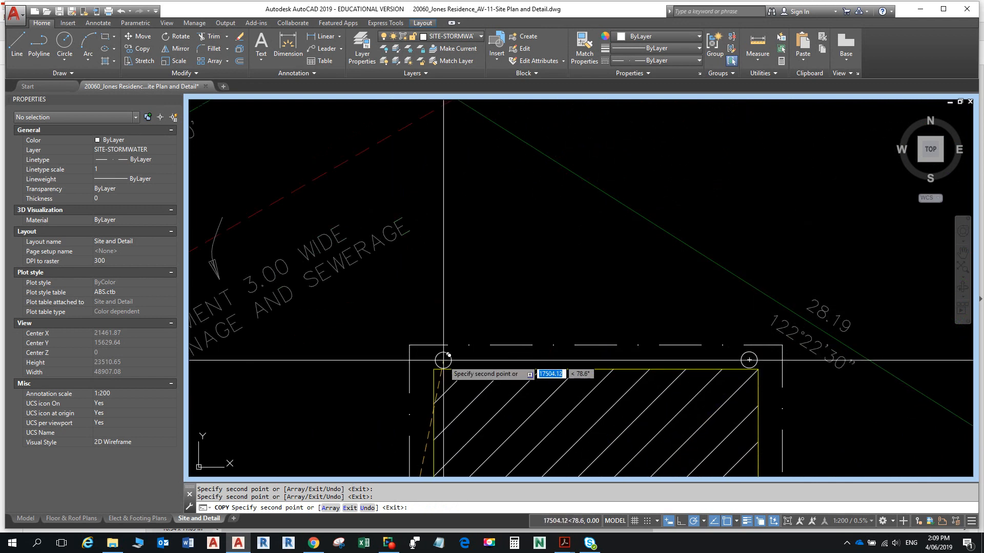
# - Check downpipe positions on the reference PDF before placing further copies
pyautogui.scroll(-4, 443, 360)
pyautogui.scroll(5, 474, 313)
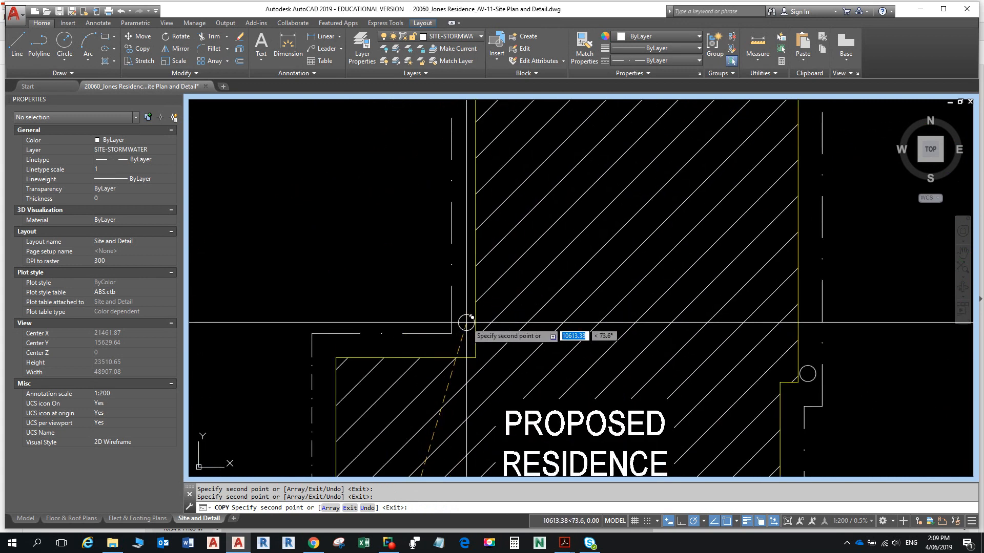
pyautogui.scroll(-5, 466, 322)
pyautogui.scroll(5, 491, 283)
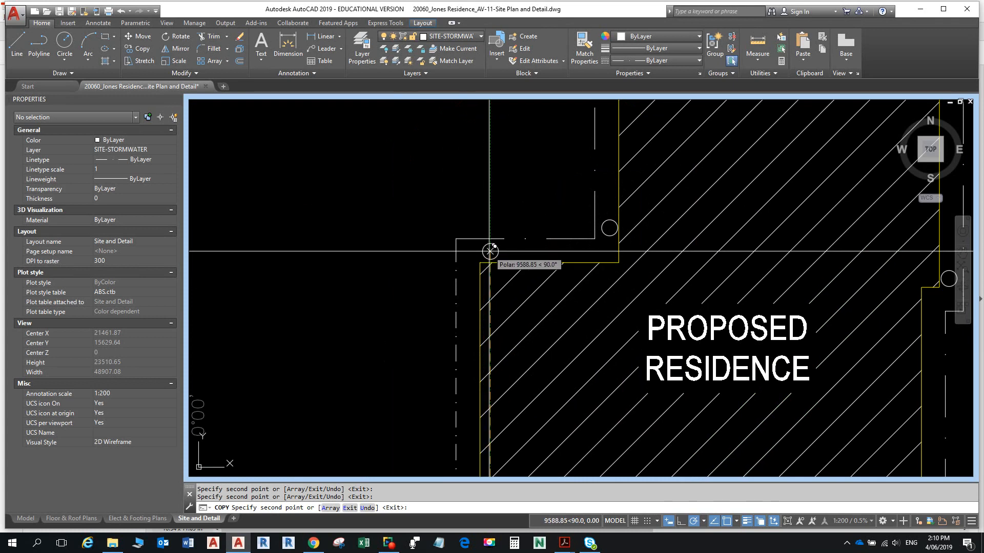
pyautogui.hotkey('alt', 'Tab')
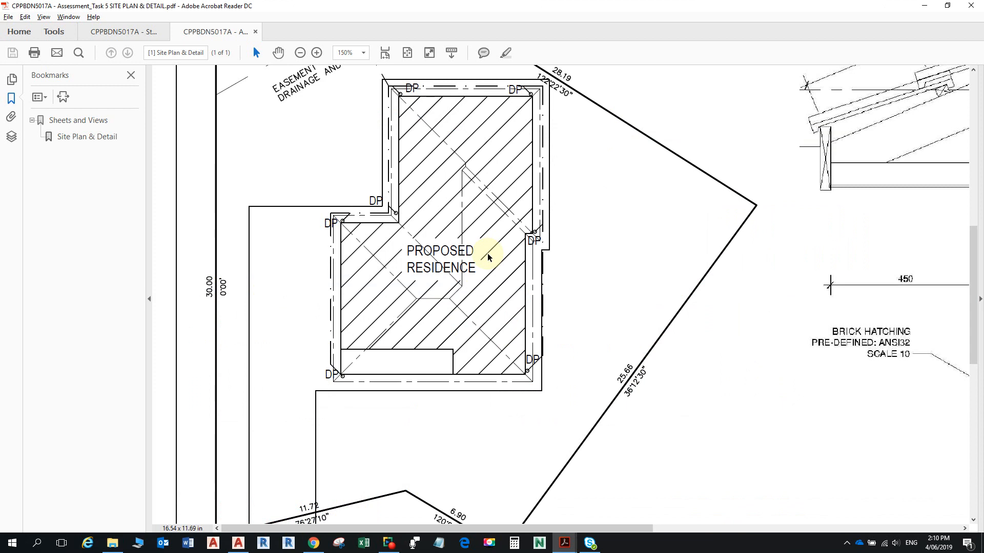
pyautogui.hotkey('alt', 'Tab')
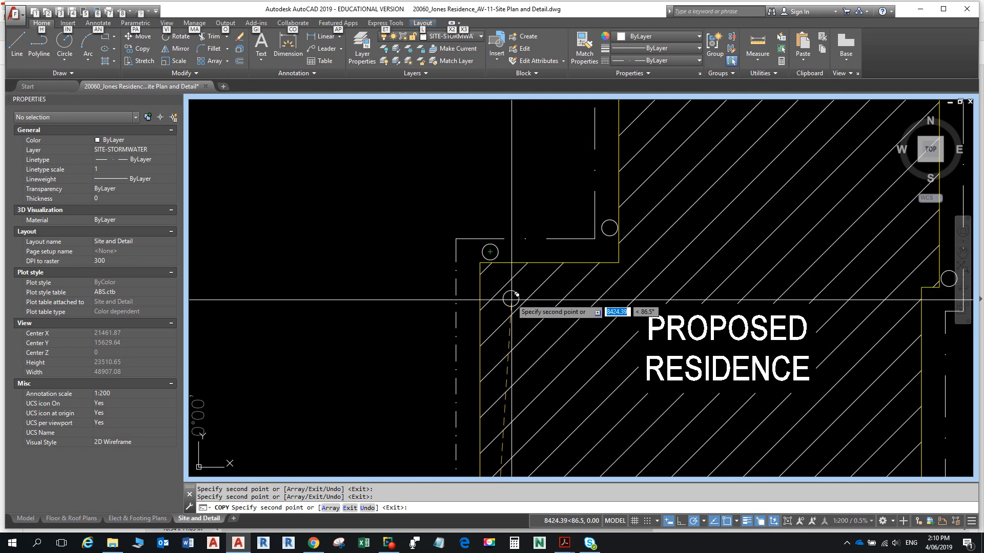
# - End the copy and draw a diagonal line from the left-corner circle's centre to the dash-dot outline
pyautogui.press('Escape')
pyautogui.scroll(-4, 536, 257)
pyautogui.moveTo(536, 257); pyautogui.dragTo(523, 237, button='middle')
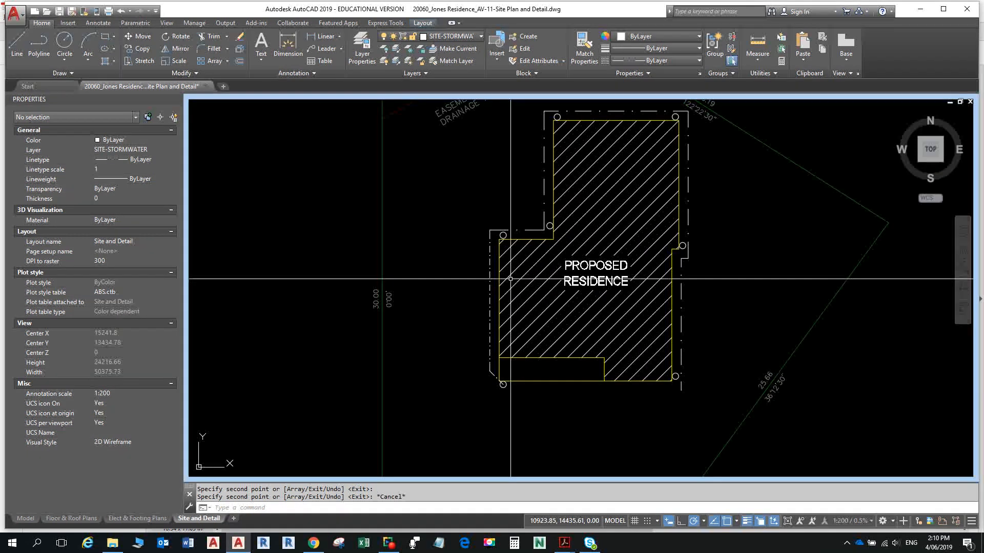
pyautogui.moveTo(523, 296)
pyautogui.mouseDown(button='middle')
pyautogui.moveTo(527, 315)
pyautogui.moveTo(515, 283)
pyautogui.mouseUp(button='middle')
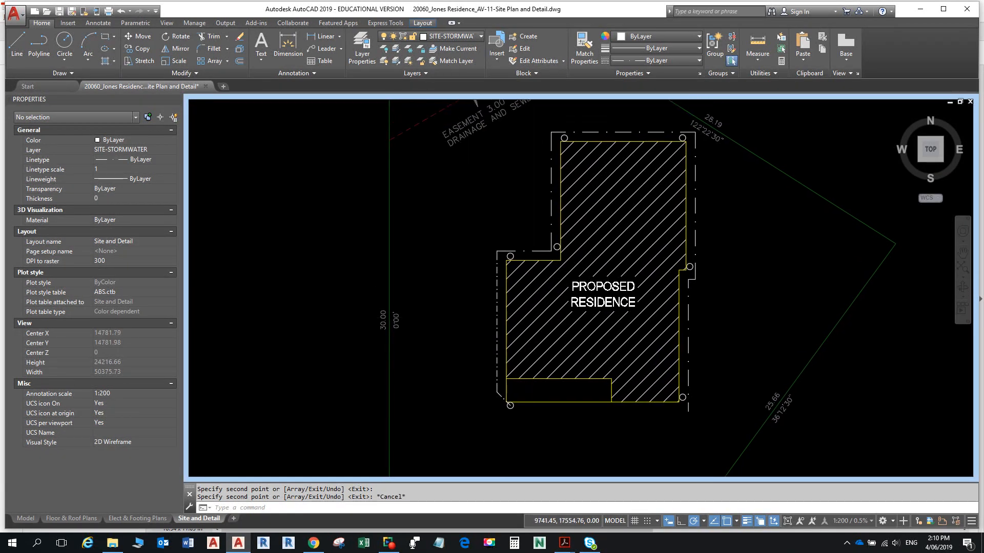
pyautogui.scroll(4, 515, 283)
pyautogui.write('L')
pyautogui.press('Return')
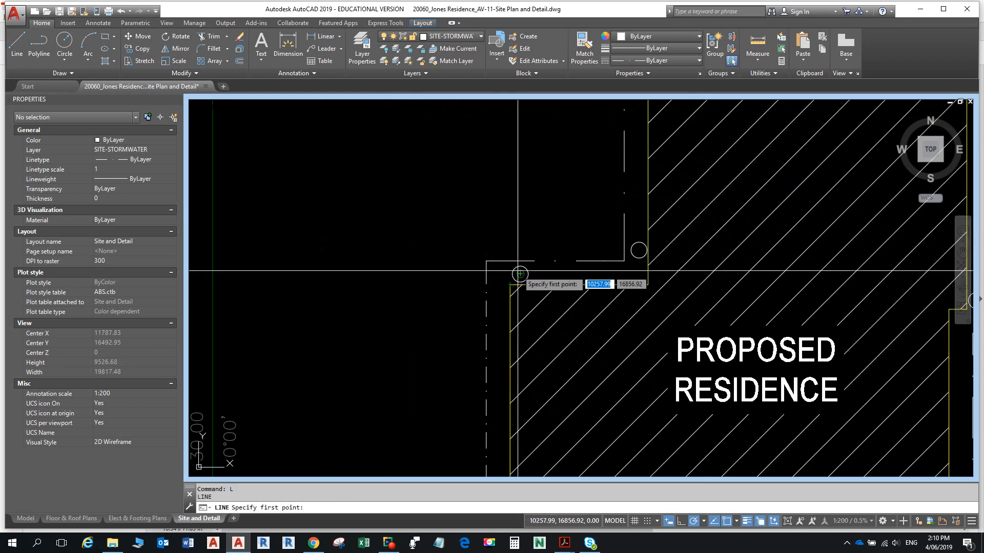
pyautogui.click(519, 274)
pyautogui.click(507, 261)
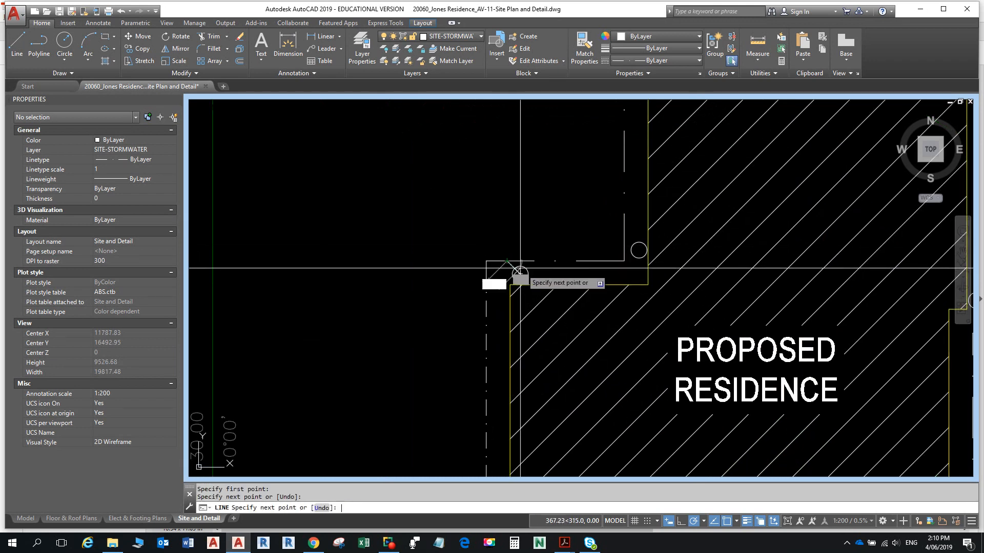
pyautogui.press('Return')
pyautogui.press('Return')
# - Draw a second diagonal line from the next circle to the dash-dot line, then check the reference PDF
pyautogui.click(638, 250)
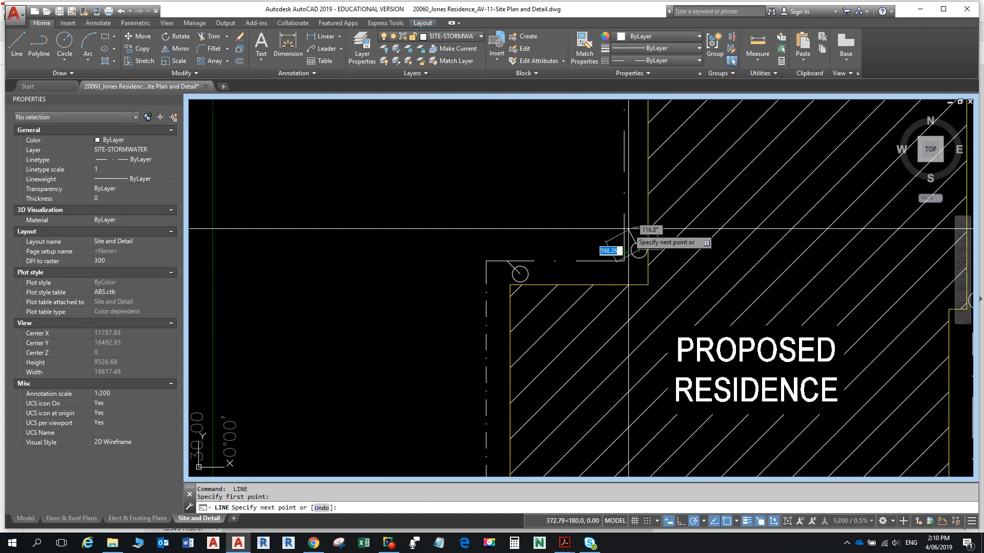
pyautogui.click(624, 236)
pyautogui.press('Return')
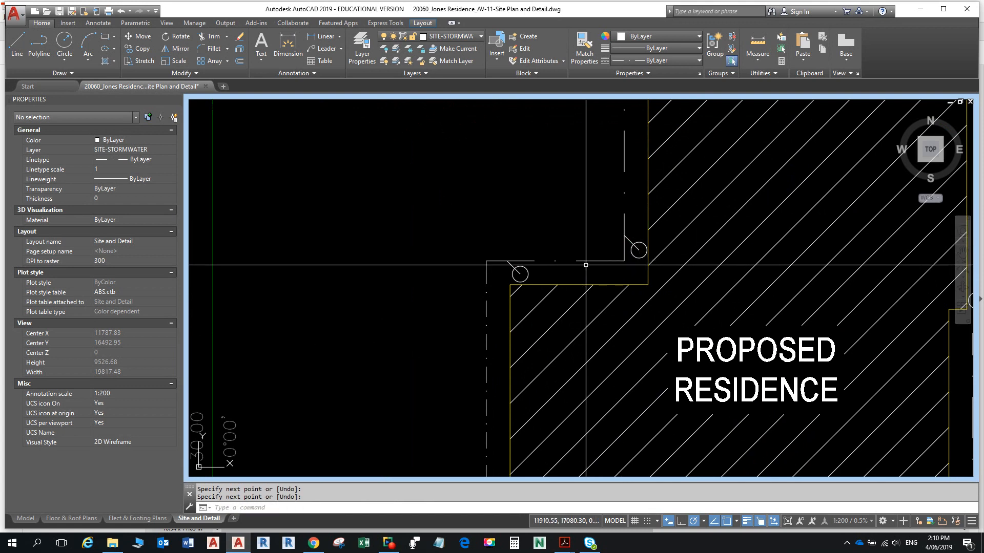
pyautogui.press('super+Tab')
pyautogui.click(548, 148)
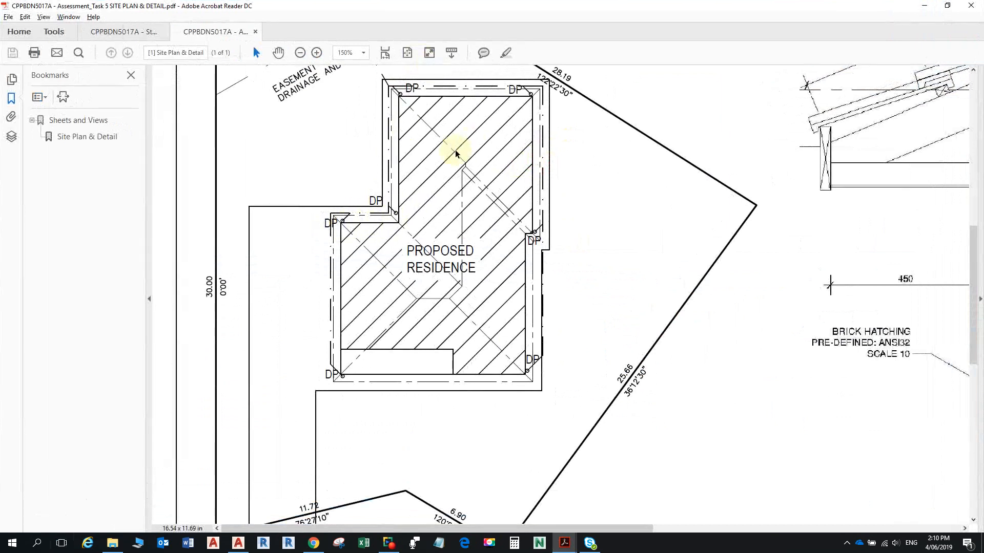
pyautogui.hotkey('alt', 'Tab')
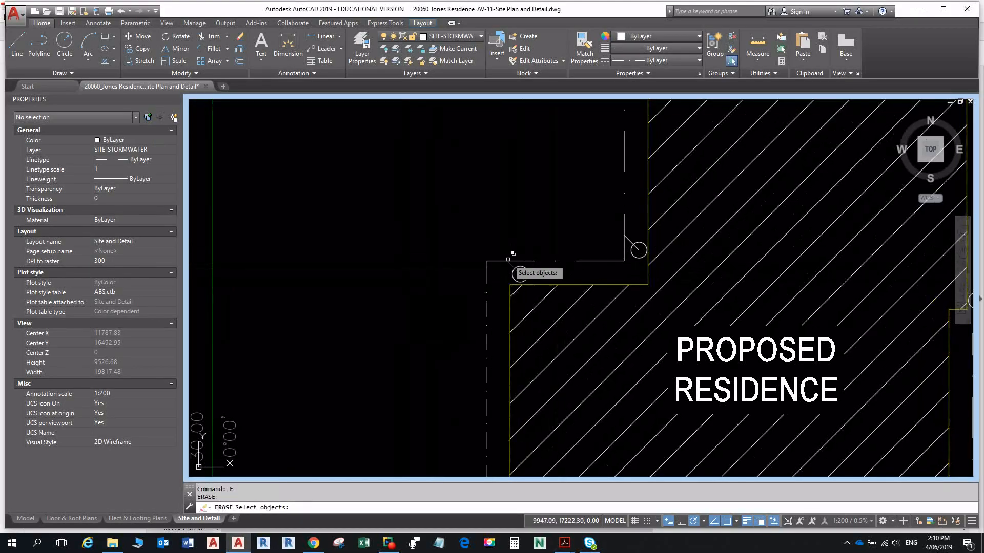
# - Draw a 200-long 45° stormwater line from the left downpipe circle's centre
pyautogui.press('Return')
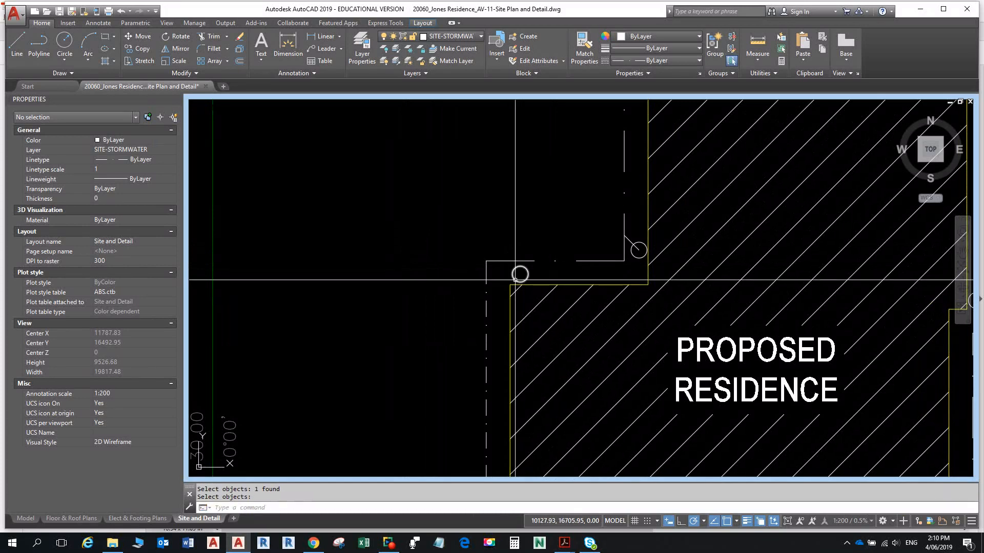
pyautogui.write('l')
pyautogui.press('Return')
pyautogui.click(520, 274)
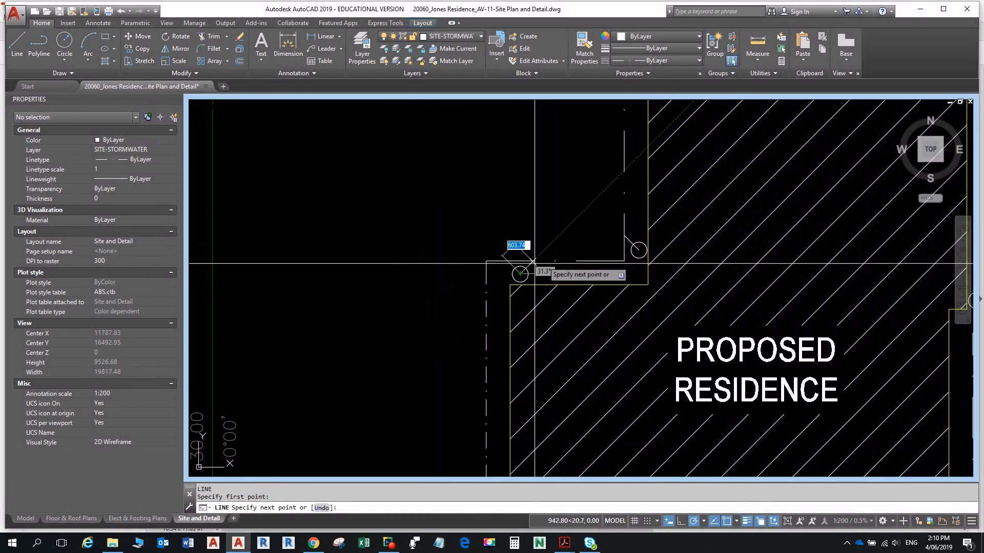
pyautogui.press('Return')
pyautogui.press('Return')
pyautogui.scroll(-8, 535, 310)
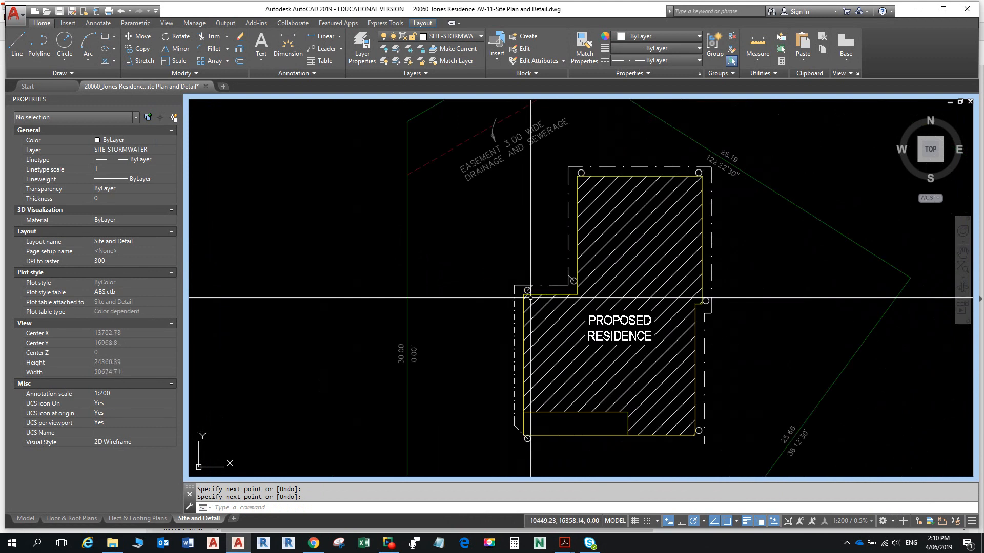
pyautogui.scroll(4, 515, 312)
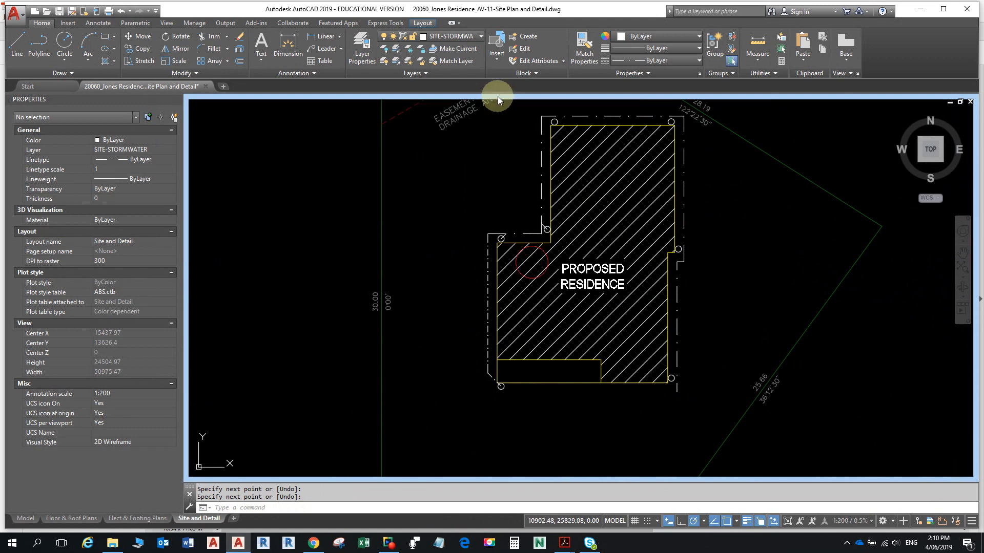
# - Draw a 45° stormwater line from the bottom-right downpipe circle
pyautogui.moveTo(503, 110); pyautogui.dragTo(504, 182, button='middle')
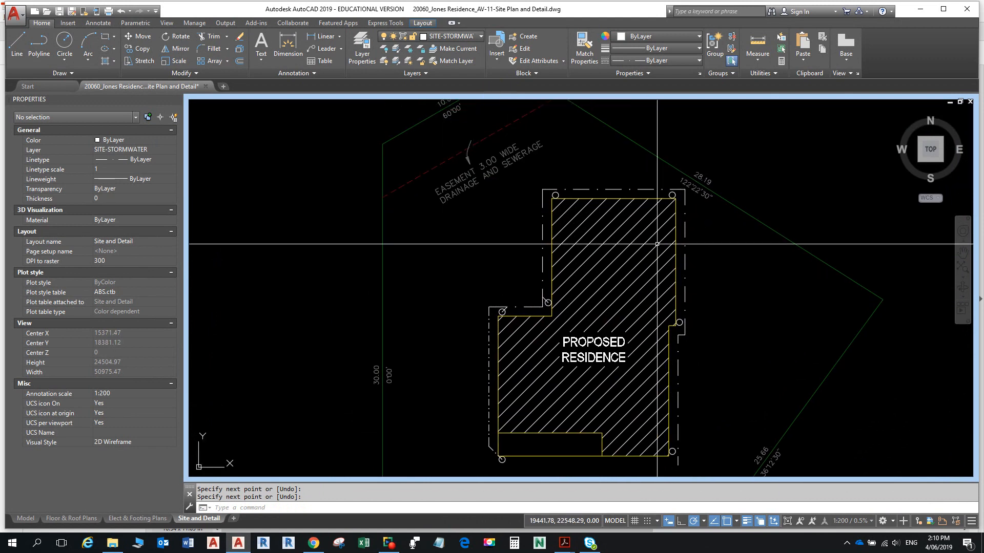
pyautogui.moveTo(670, 335); pyautogui.dragTo(635, 308, button='middle')
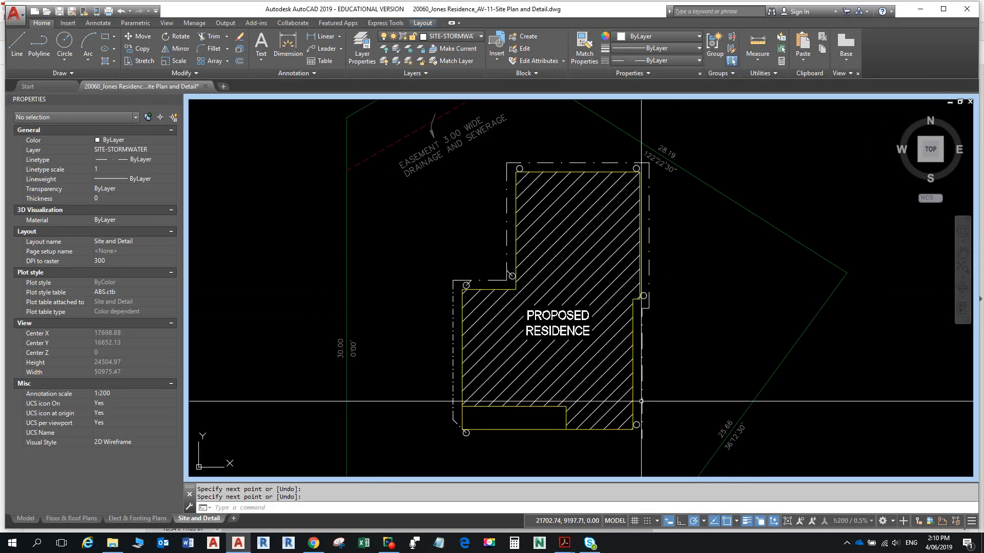
pyautogui.moveTo(641, 402); pyautogui.dragTo(628, 362, button='middle')
pyautogui.scroll(4, 637, 421)
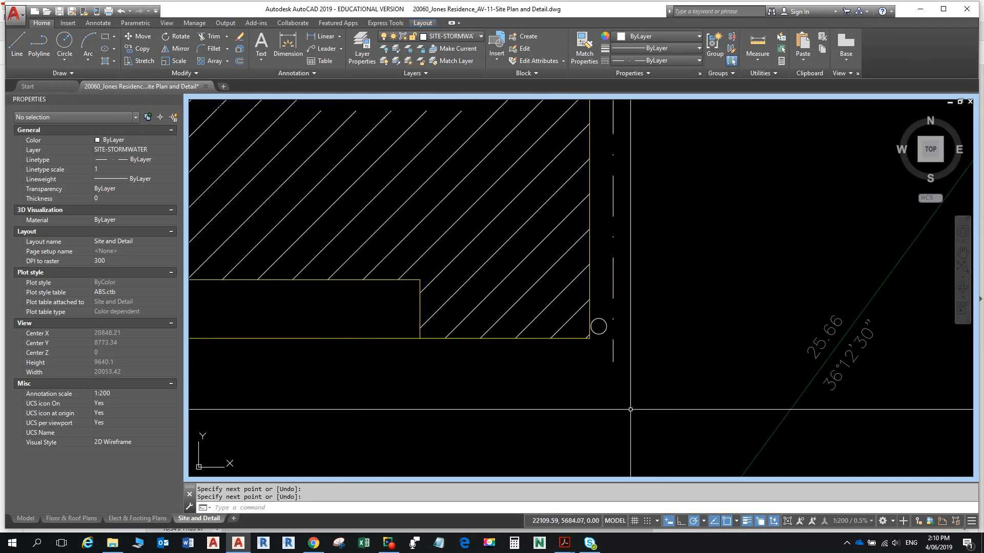
pyautogui.write('L')
pyautogui.press('Return')
pyautogui.scroll(2, 600, 336)
pyautogui.click(597, 321)
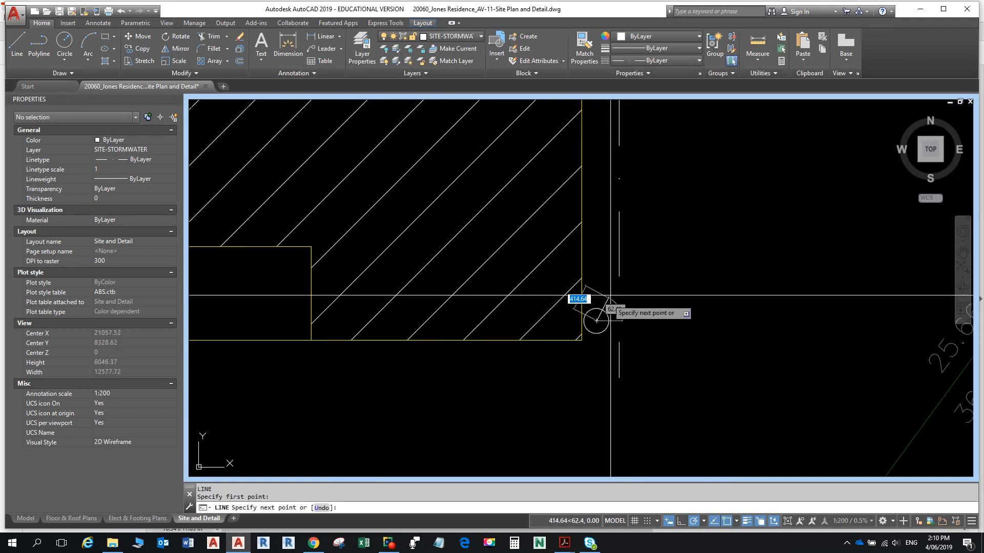
pyautogui.press('Return')
# - Add a stormwater line from the downpipe at the house's notch corner
pyautogui.scroll(-8, 615, 295)
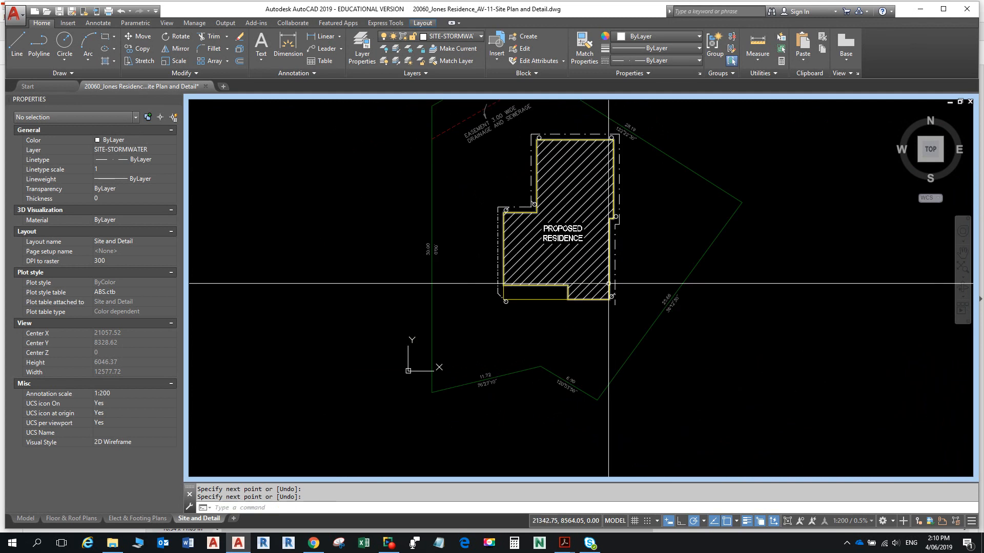
pyautogui.moveTo(616, 284); pyautogui.dragTo(613, 441, button='middle')
pyautogui.scroll(4, 616, 373)
pyautogui.press('Return')
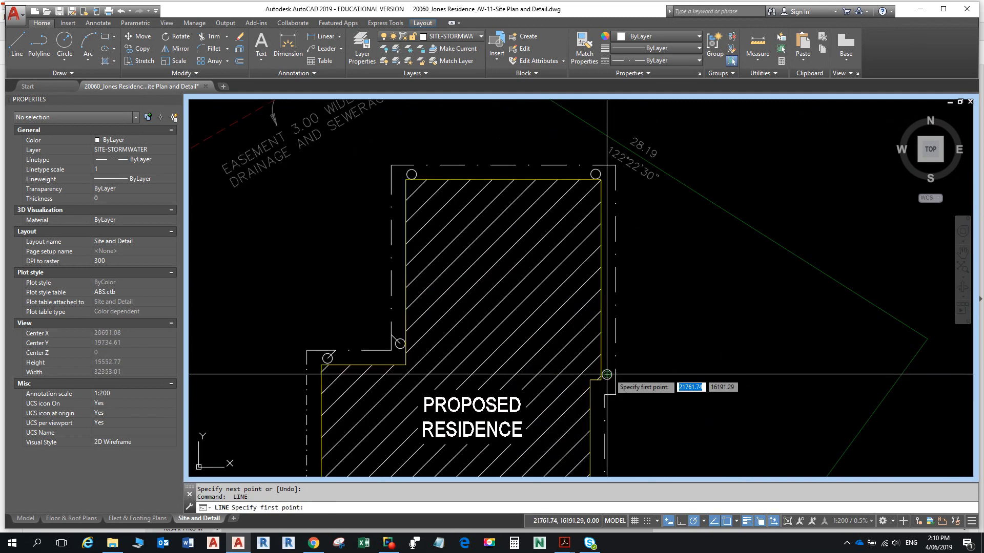
pyautogui.click(613, 369)
pyautogui.press('Return')
# - Add a stormwater line from the top-right corner downpipe, then switch to the reference PDF
pyautogui.scroll(-6, 595, 311)
pyautogui.moveTo(595, 310); pyautogui.dragTo(591, 393, button='middle')
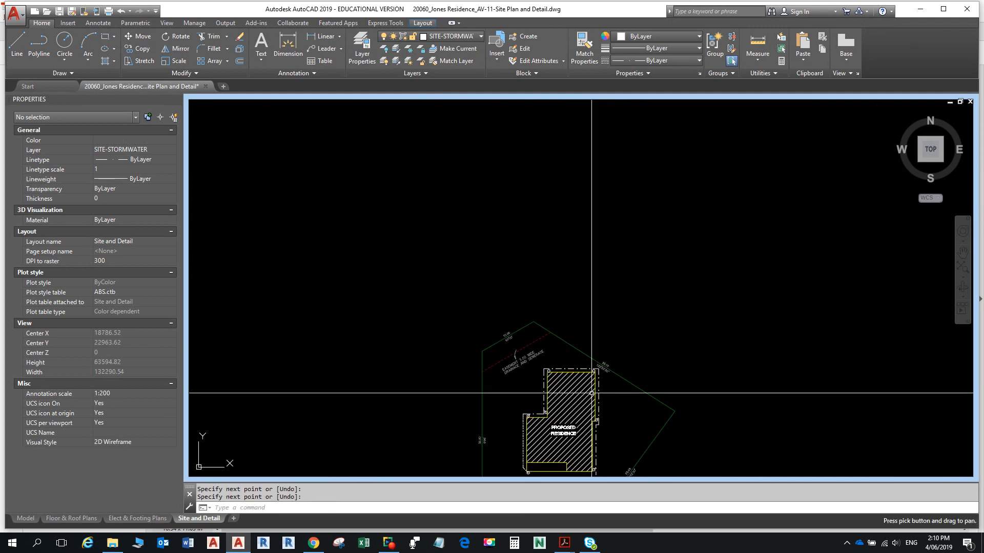
pyautogui.scroll(6, 596, 372)
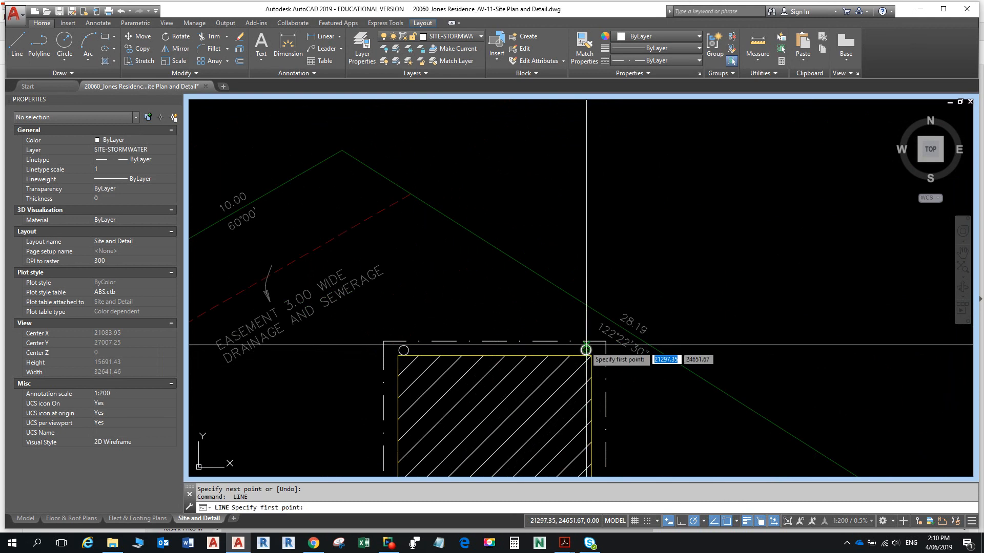
pyautogui.scroll(2, 585, 350)
pyautogui.click(585, 351)
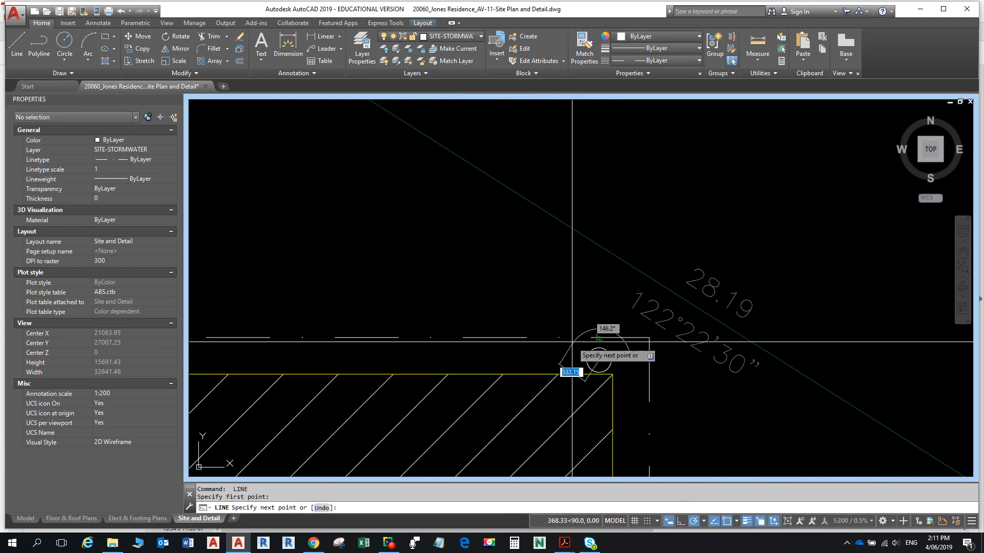
pyautogui.scroll(2, 576, 343)
pyautogui.scroll(-4, 571, 339)
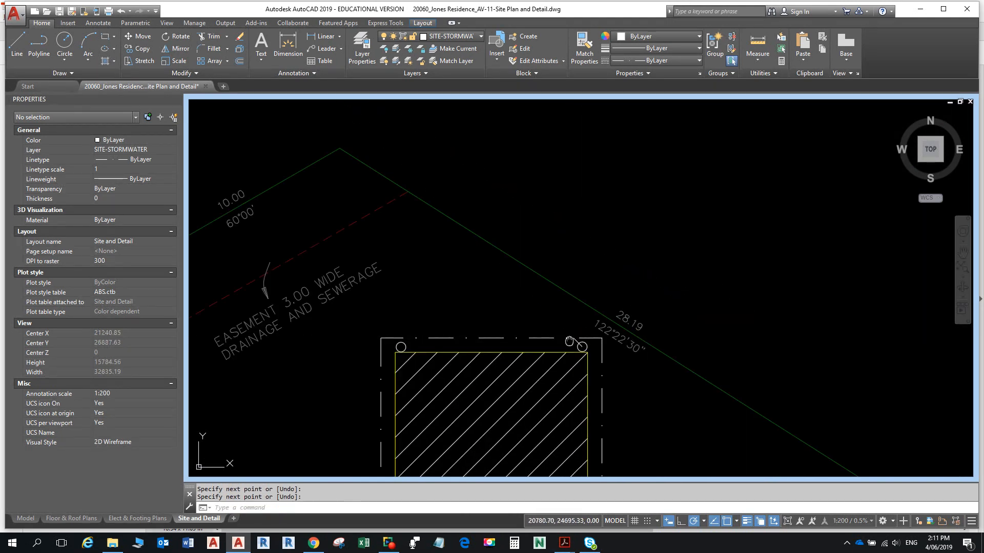
pyautogui.scroll(2, 405, 305)
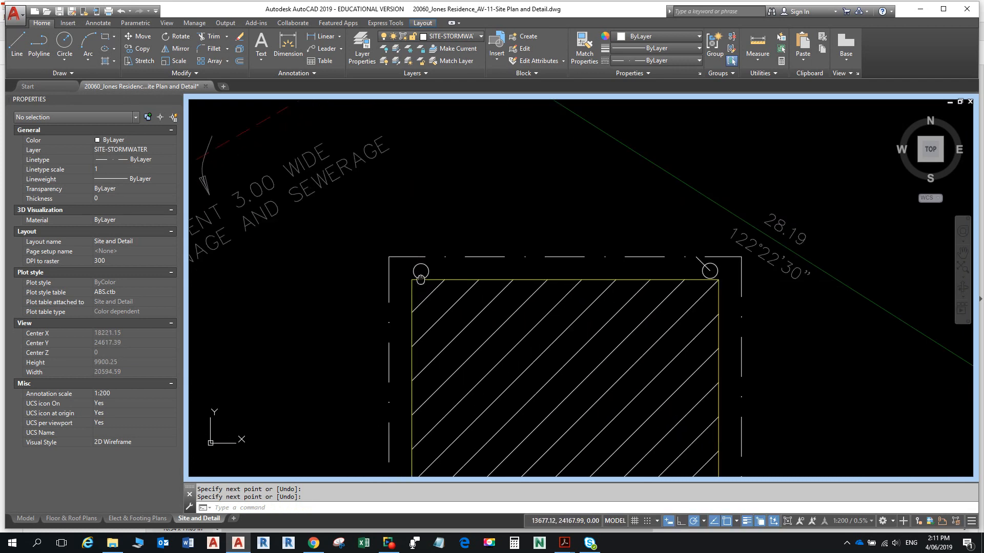
pyautogui.press('Return')
pyautogui.press('Return')
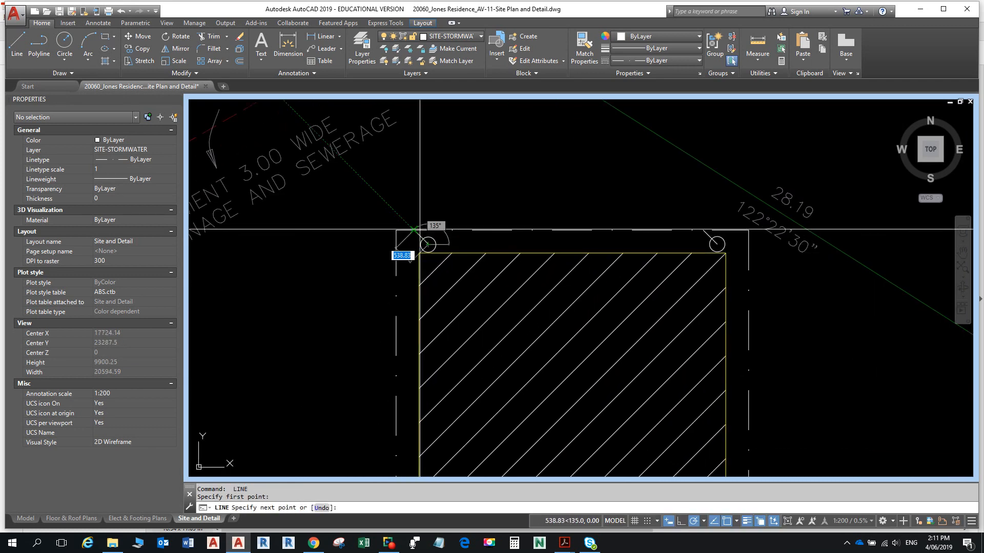
pyautogui.scroll(-3, 414, 229)
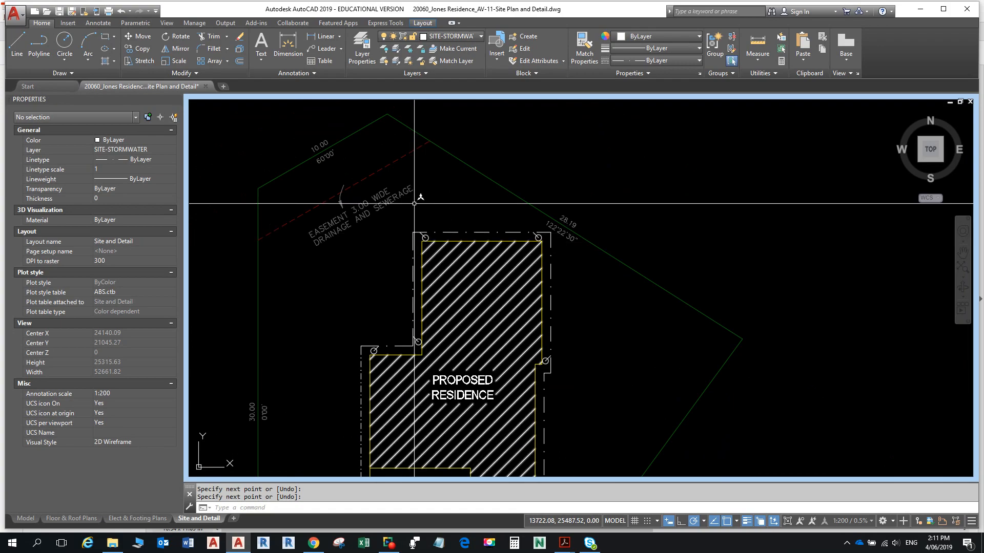
pyautogui.hotkey('alt', 'Tab')
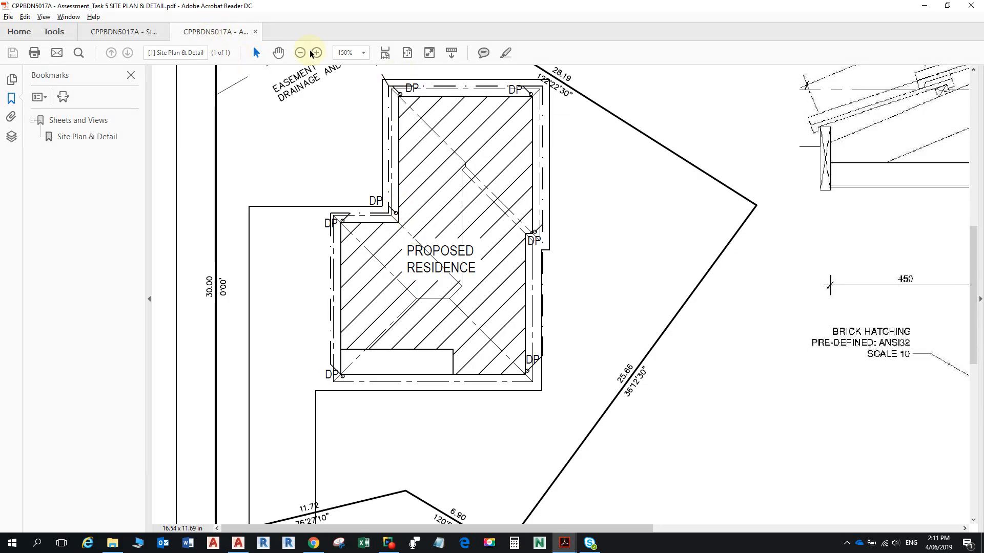
# - Review the site-plan PDF's downpipes and the assessment instructions, then go back to AutoCAD
pyautogui.scroll(3, 413, 194)
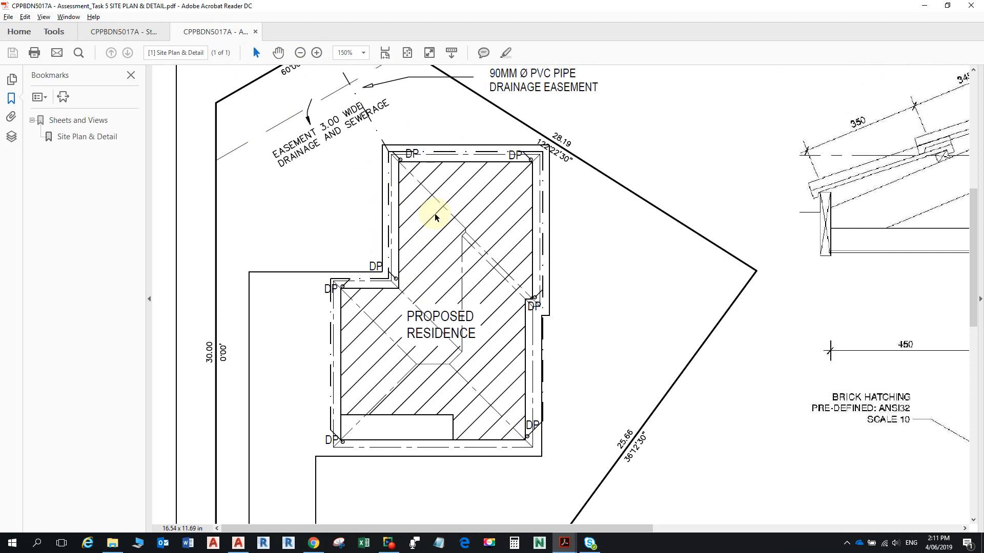
pyautogui.click(141, 35)
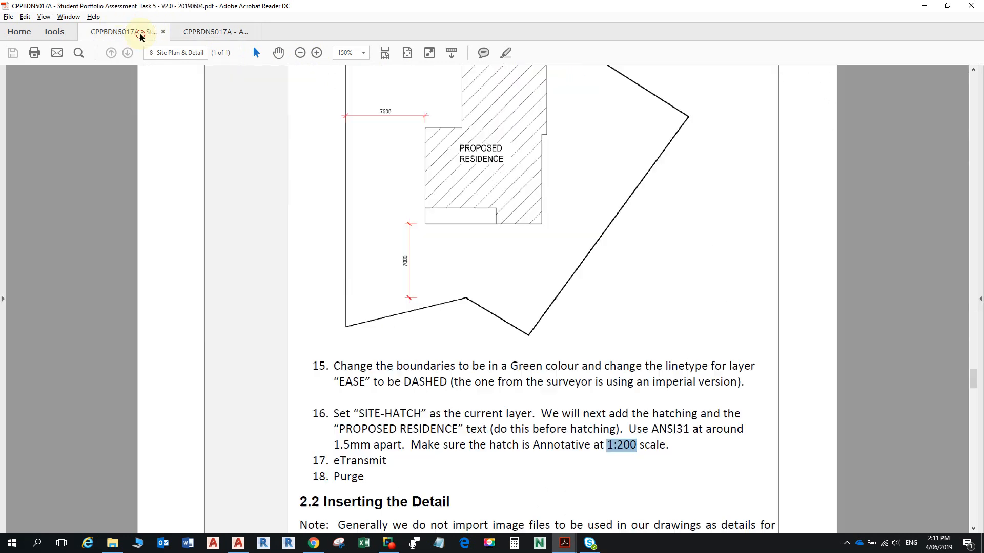
pyautogui.click(230, 33)
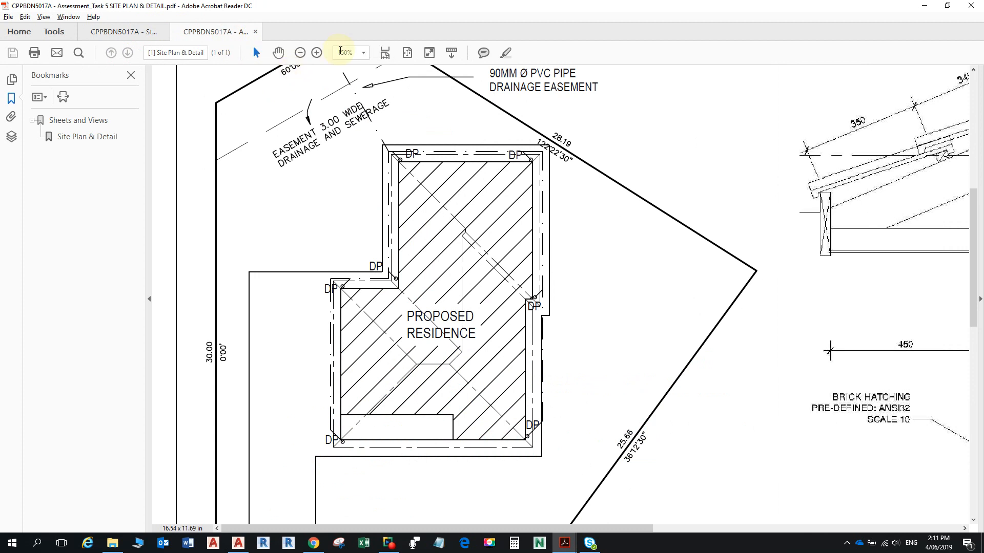
pyautogui.hotkey('alt', 'Tab')
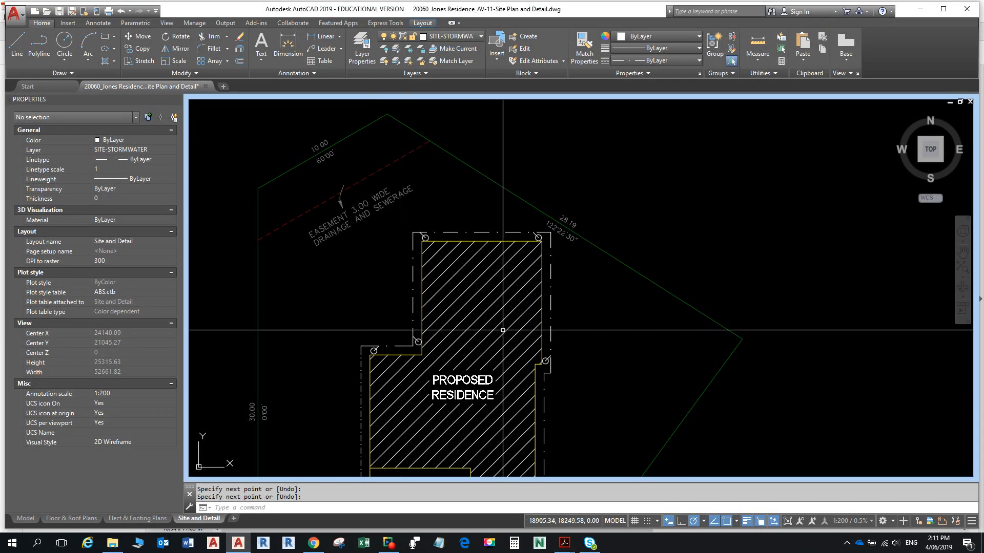
pyautogui.hotkey('alt', 'Tab')
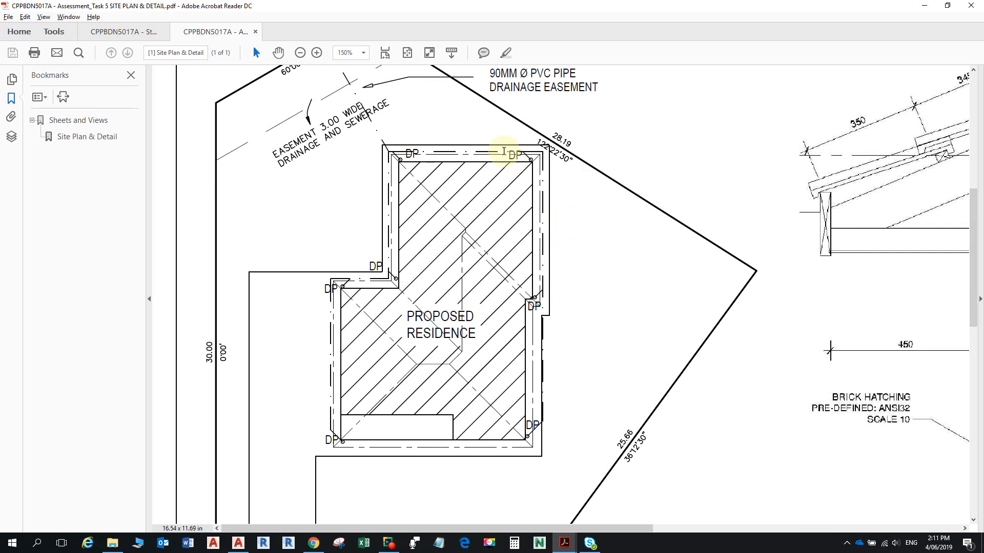
pyautogui.hotkey('alt', 'Tab')
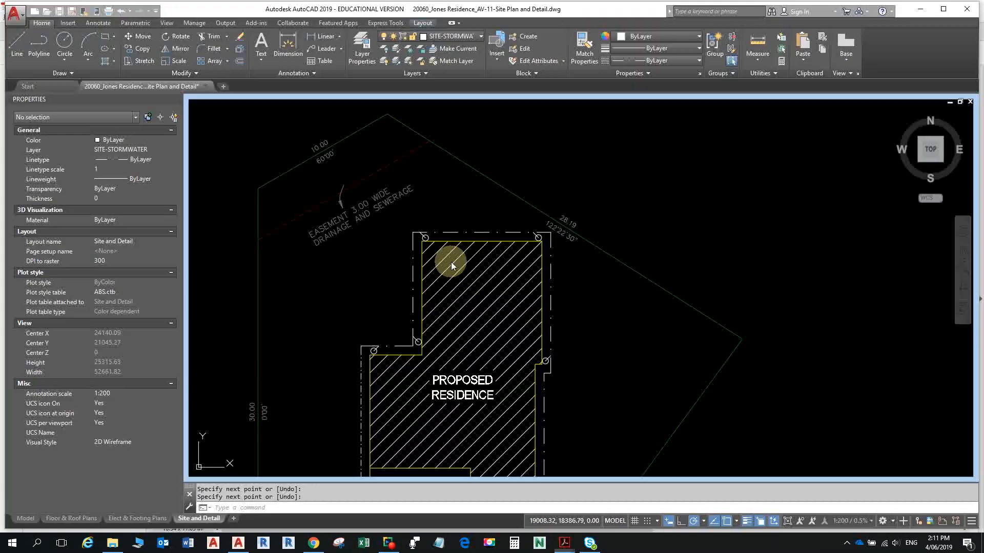
# - Begin a fillet on a top-left line and pan up toward the easement and top boundary
pyautogui.moveTo(527, 277); pyautogui.dragTo(470, 199, button='middle')
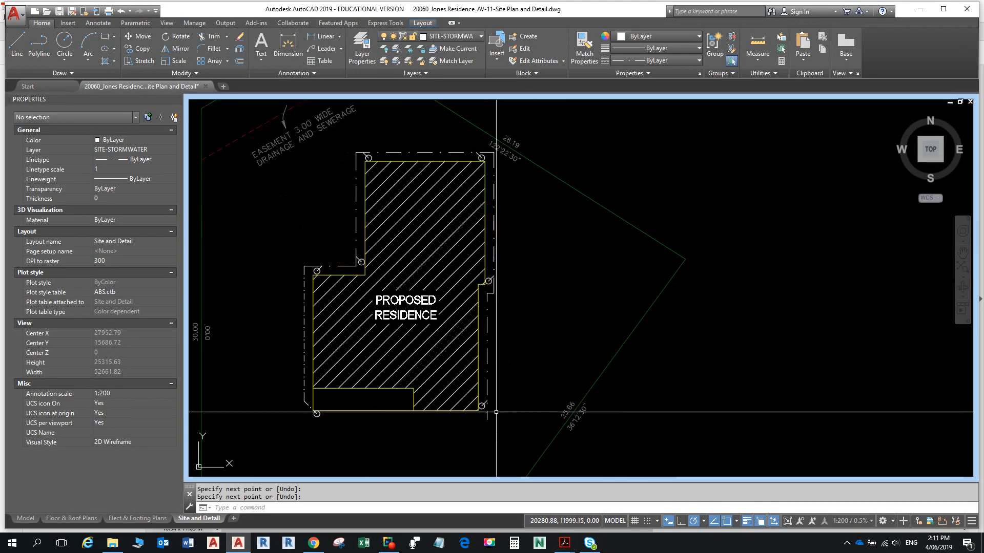
pyautogui.scroll(5, 484, 451)
pyautogui.write('F')
pyautogui.press('Return')
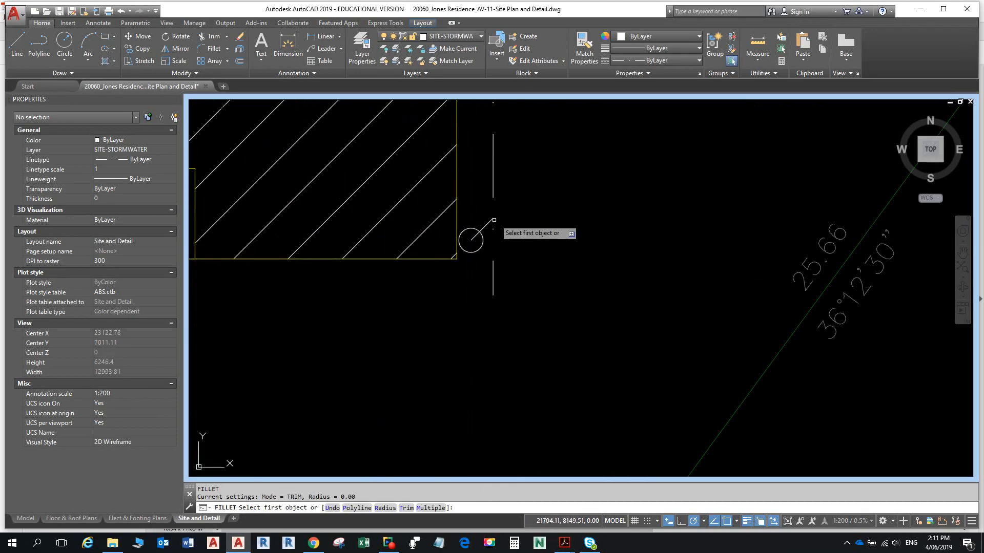
pyautogui.click(488, 227)
pyautogui.scroll(-6, 488, 226)
pyautogui.moveTo(488, 227)
pyautogui.mouseDown(button='middle')
pyautogui.moveTo(510, 269)
pyautogui.moveTo(533, 383)
pyautogui.mouseUp(button='middle')
pyautogui.moveTo(510, 282); pyautogui.dragTo(548, 438, button='middle')
# - Check the eaves detail on the reference PDF, then start a line at the house's top-left corner
pyautogui.hotkey('alt', 'Tab')
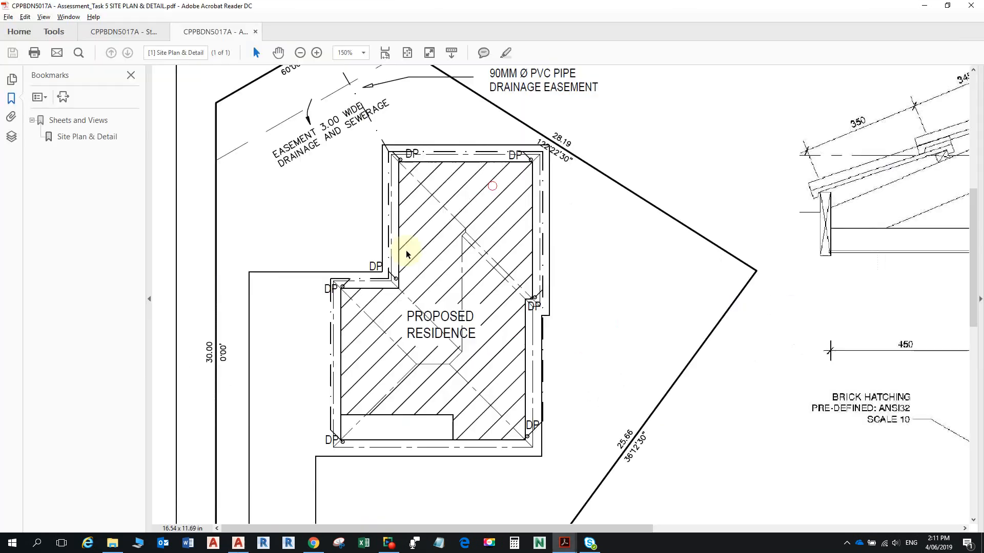
pyautogui.moveTo(422, 203); pyautogui.dragTo(457, 250, button='middle')
pyautogui.moveTo(380, 147); pyautogui.dragTo(475, 286, button='middle')
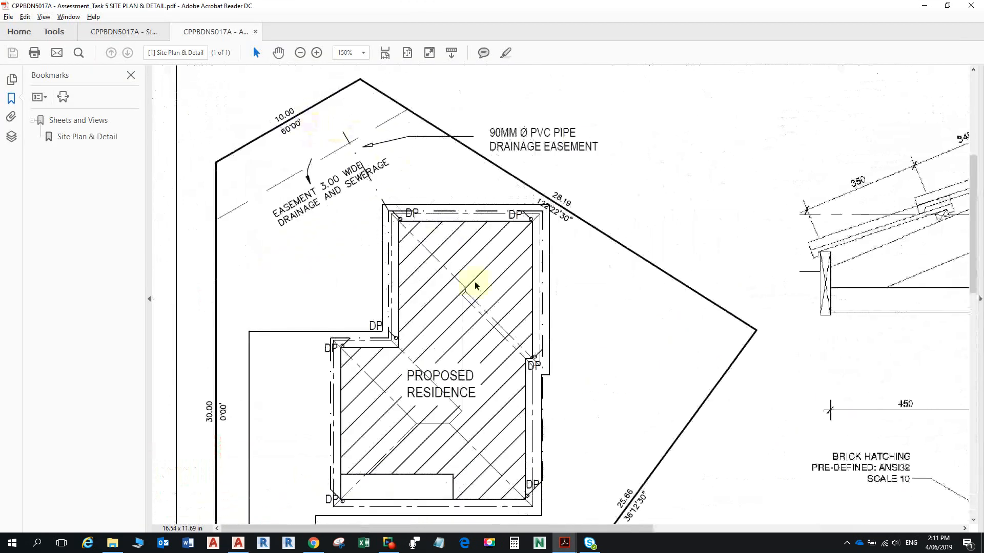
pyautogui.hotkey('alt', 'Tab')
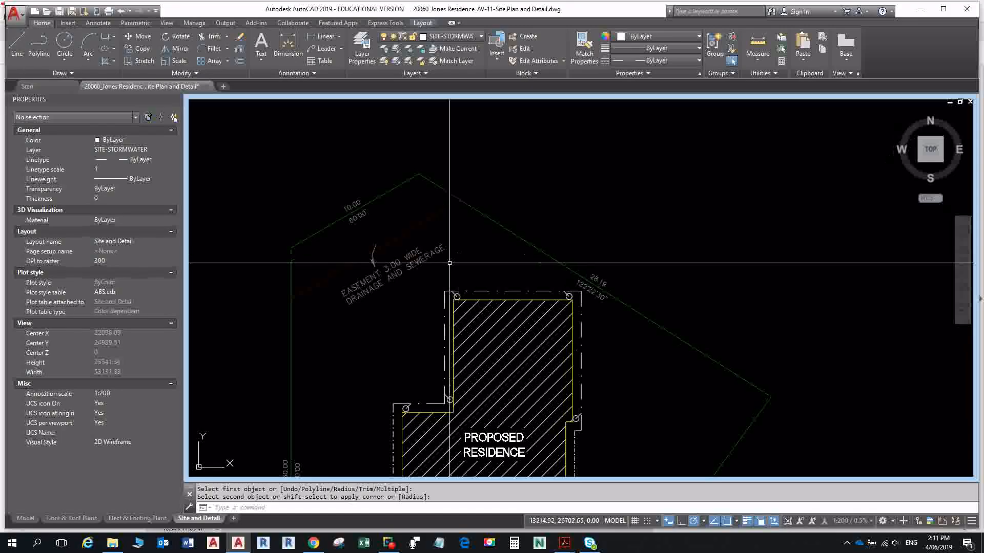
pyautogui.scroll(4, 441, 311)
pyautogui.write('L')
pyautogui.press('Return')
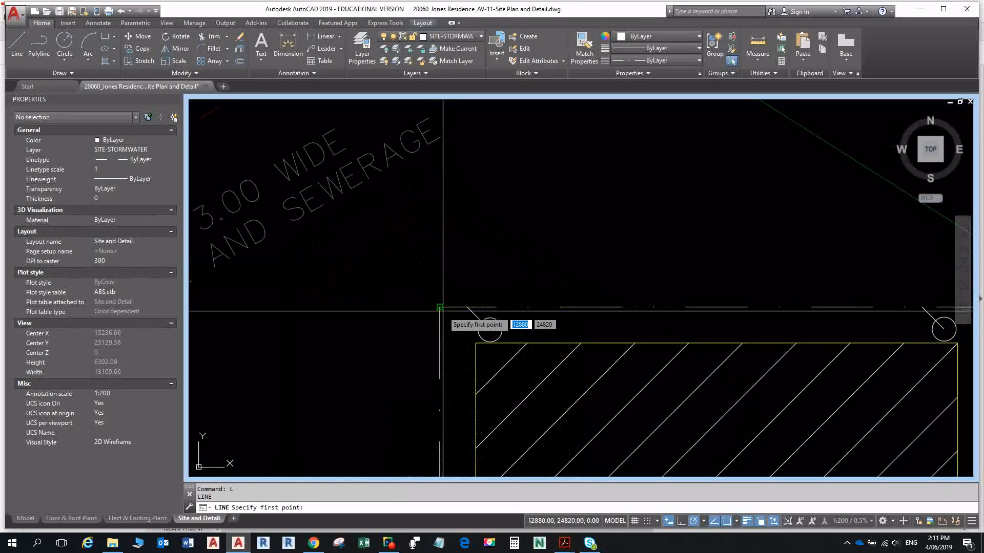
pyautogui.click(441, 310)
pyautogui.scroll(-4, 394, 220)
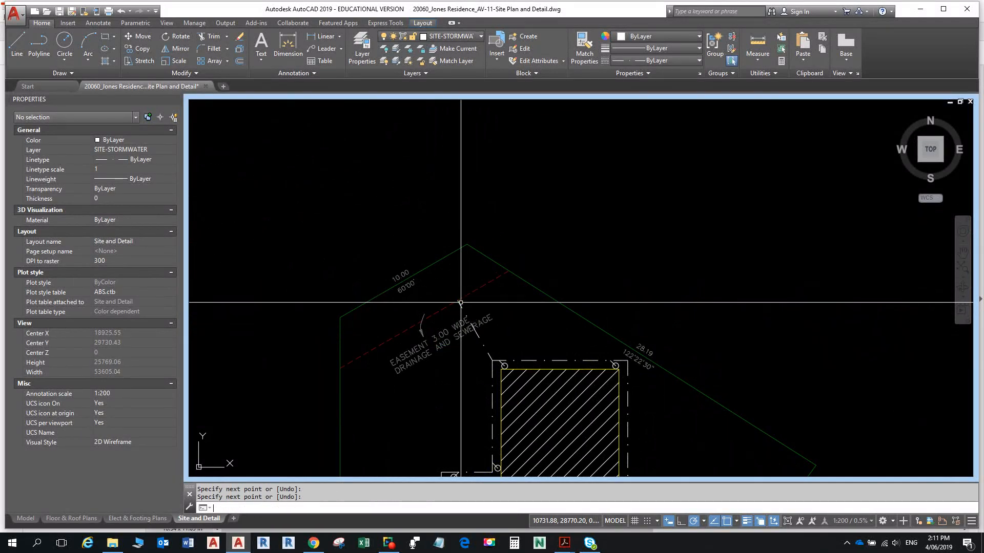
pyautogui.scroll(5, 458, 285)
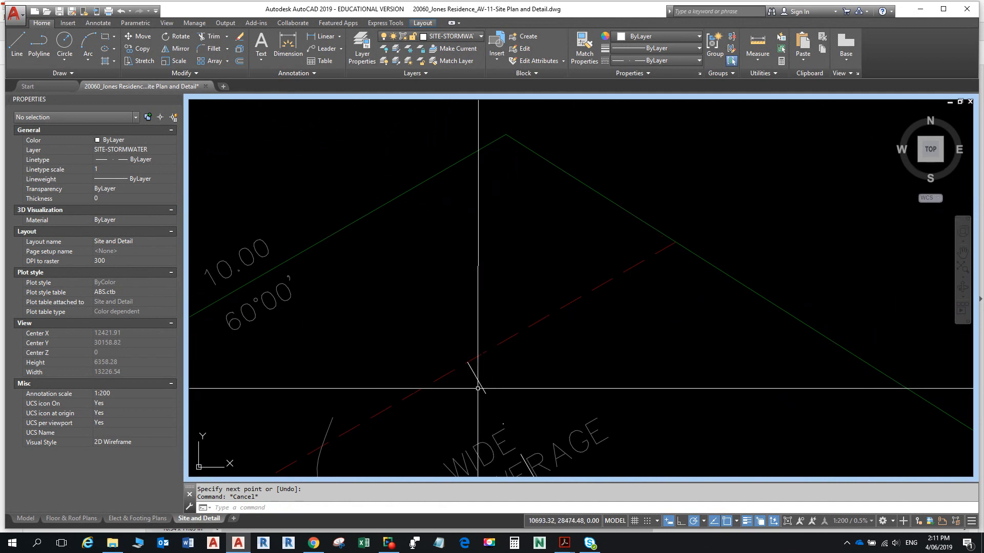
# - Stretch the short stormwater line's upper end past the drainage easement line and compare with the PDF
pyautogui.click(474, 372)
pyautogui.click(467, 361)
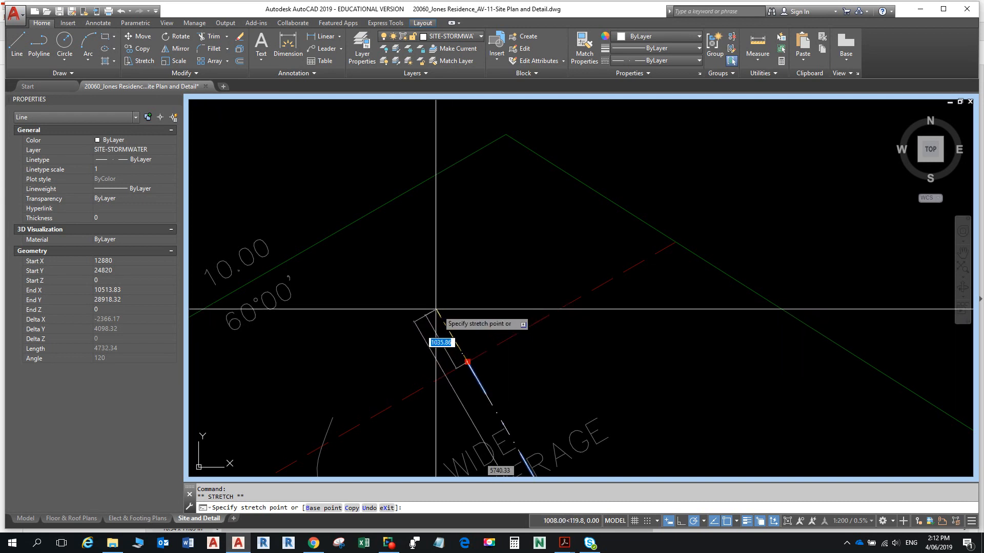
pyautogui.click(431, 301)
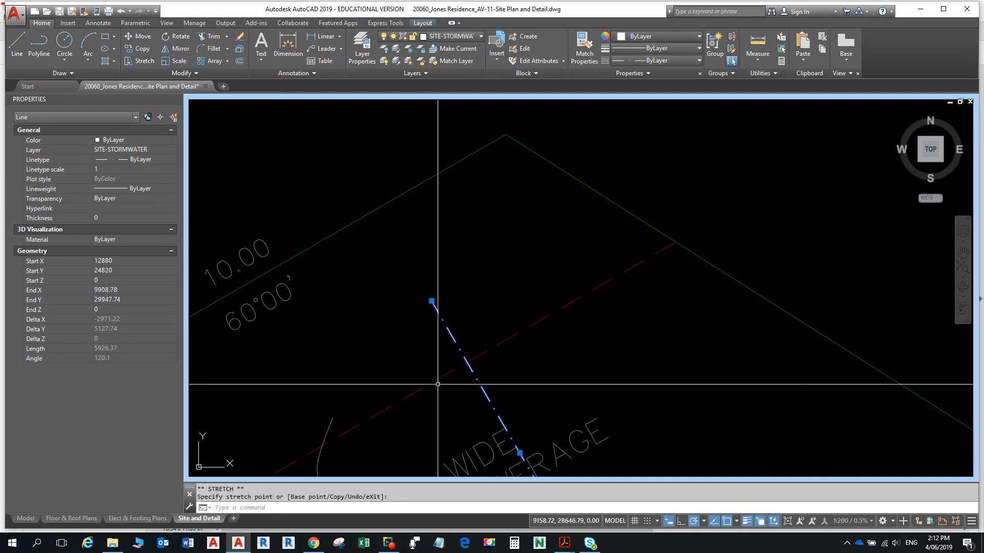
pyautogui.press('Escape')
pyautogui.press('Escape')
pyautogui.scroll(-4, 554, 328)
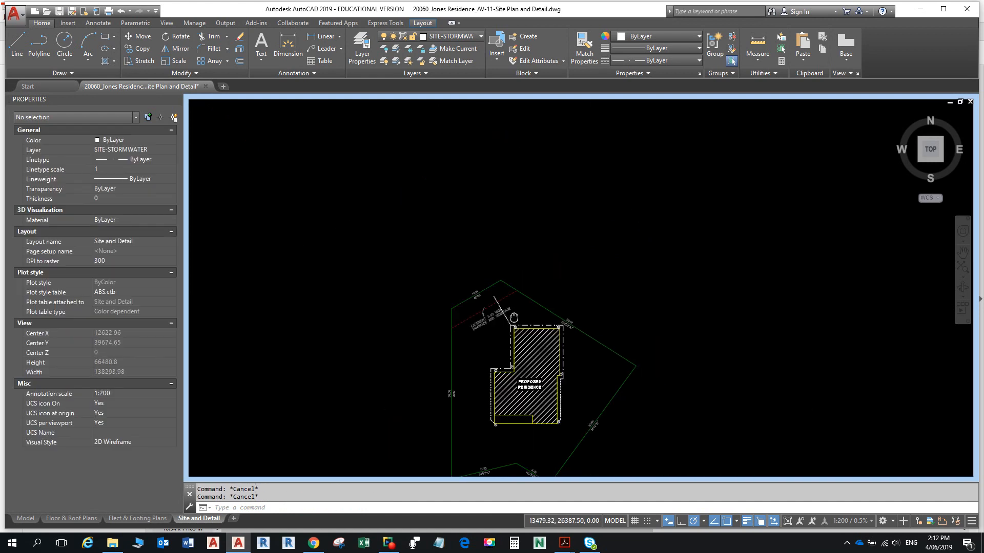
pyautogui.scroll(2, 514, 322)
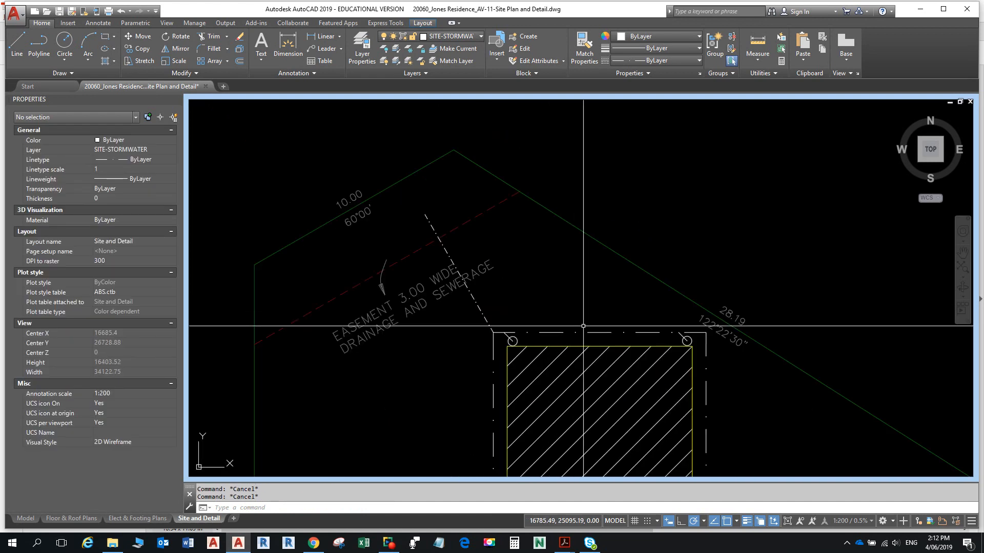
pyautogui.hotkey('alt', 'Tab')
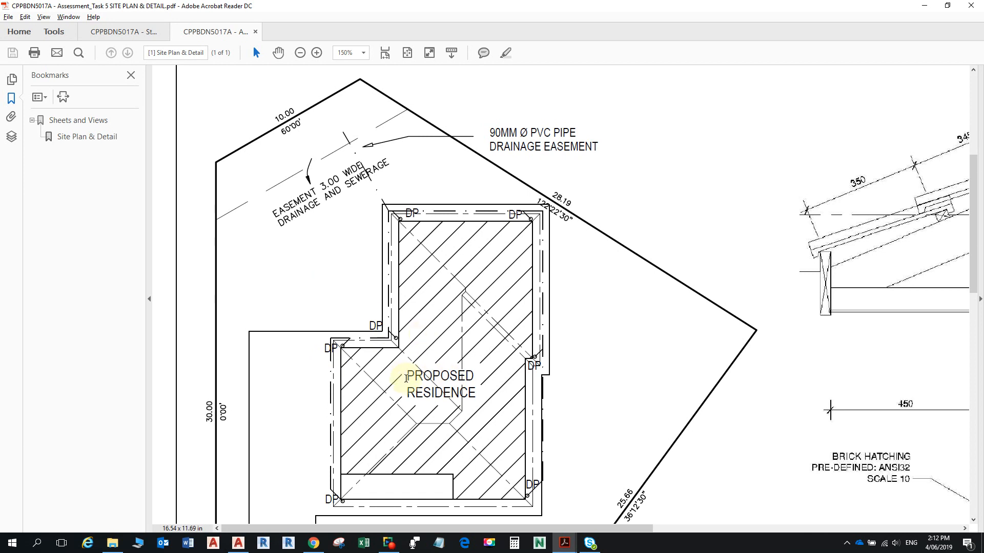
pyautogui.hotkey('alt', 'Tab')
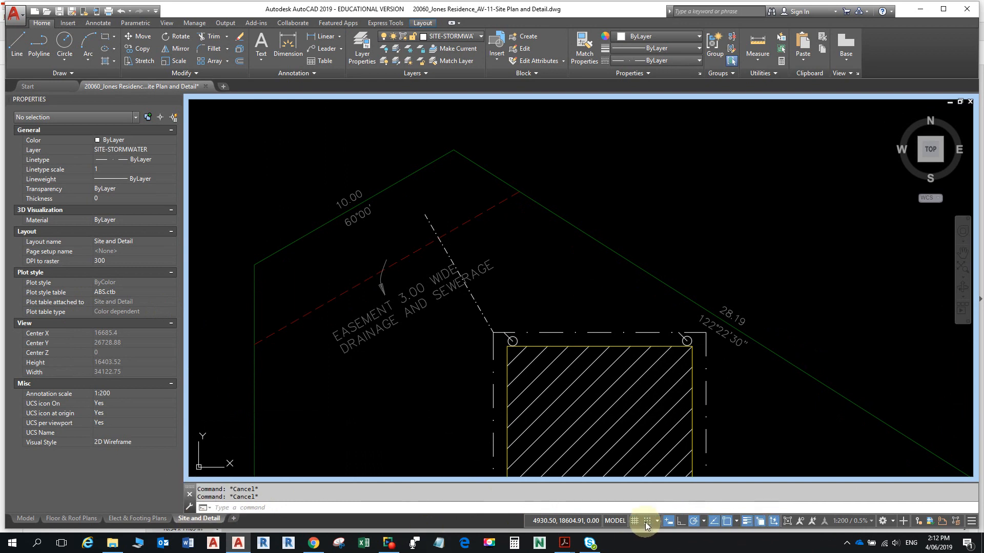
# - On the sheet layout, write a single-line DP label above the top-left downpipe
pyautogui.click(619, 522)
pyautogui.moveTo(442, 149); pyautogui.dragTo(443, 155, button='middle')
pyautogui.scroll(3, 436, 174)
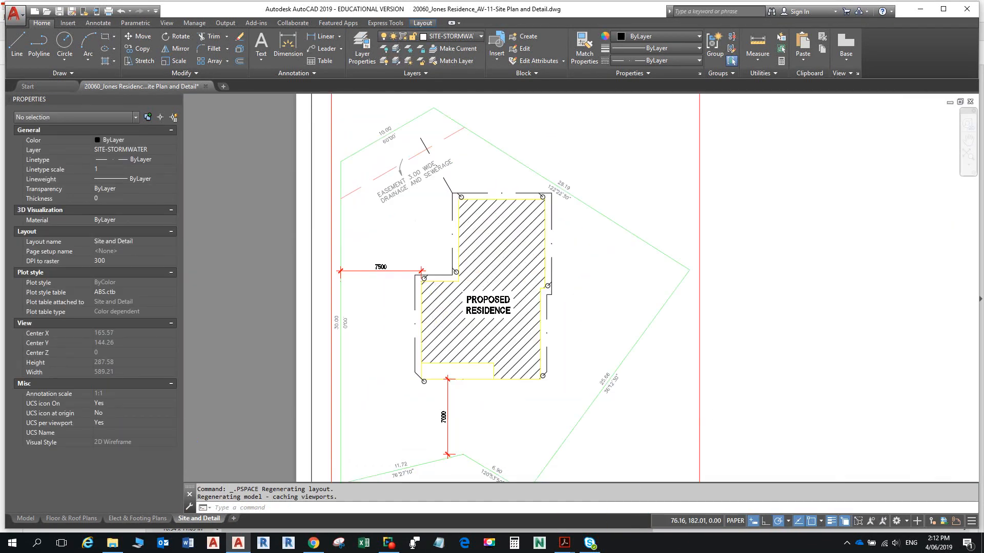
pyautogui.scroll(6, 462, 178)
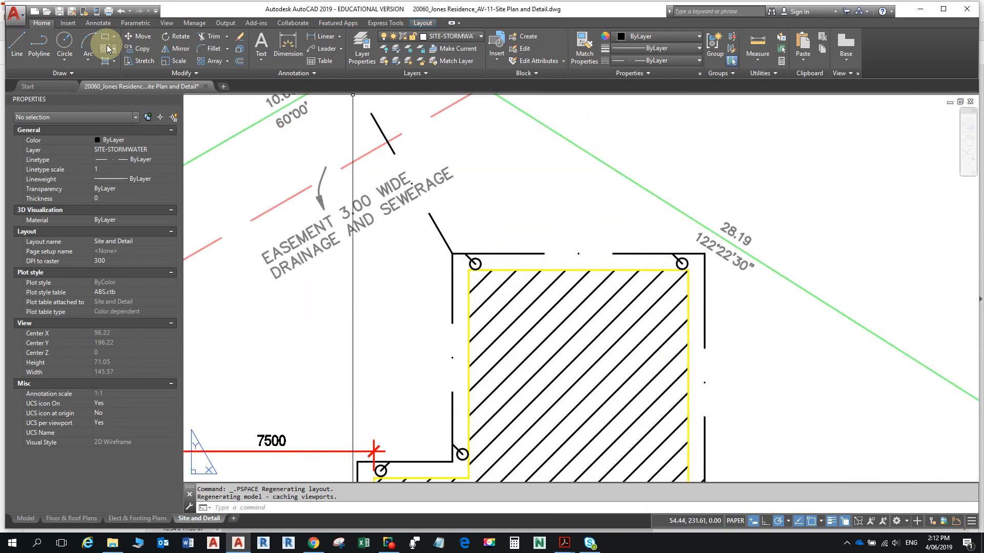
pyautogui.click(92, 23)
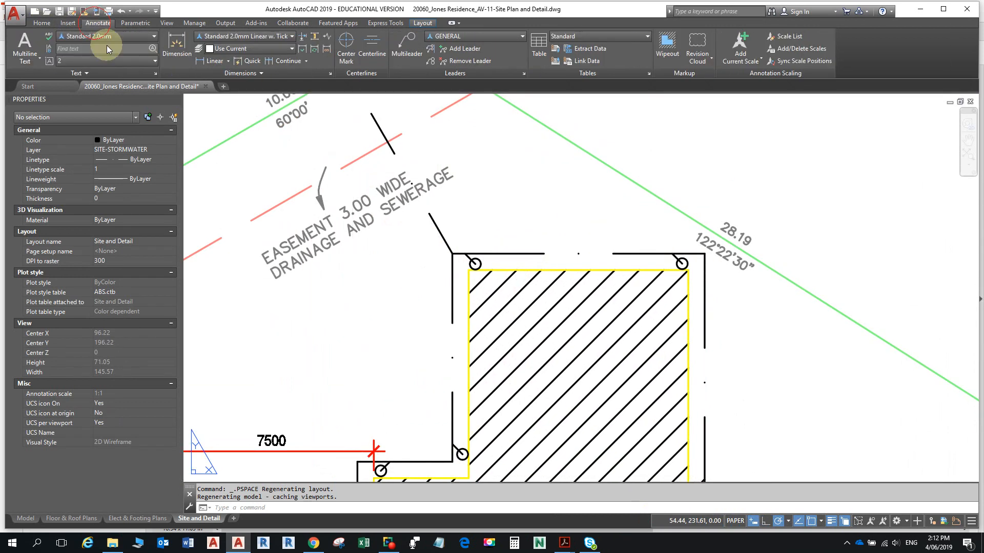
pyautogui.click(37, 62)
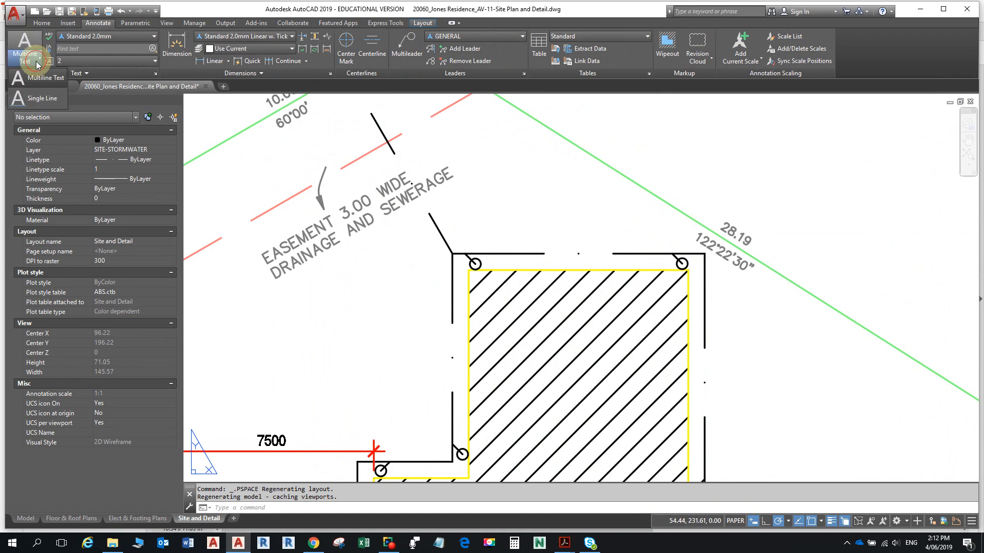
pyautogui.click(38, 100)
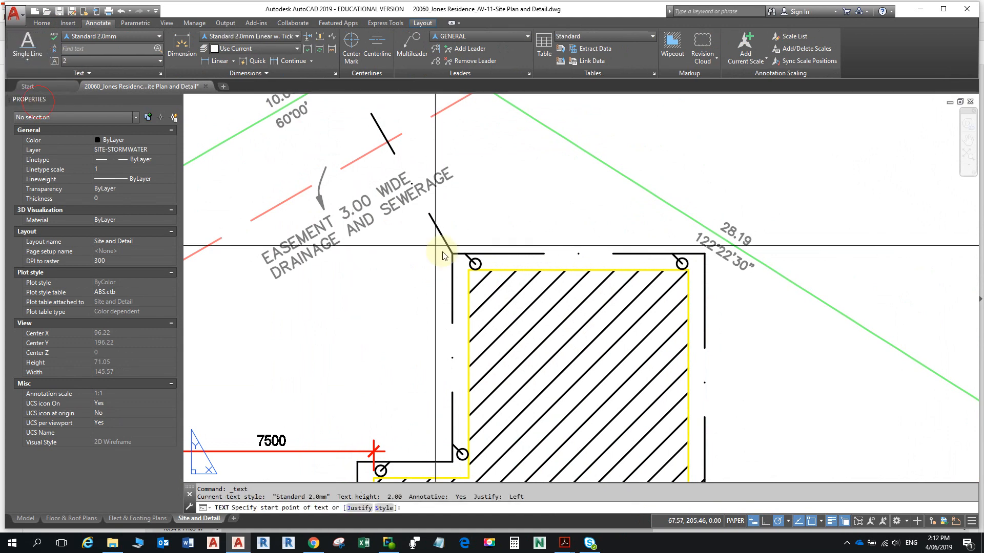
pyautogui.click(477, 247)
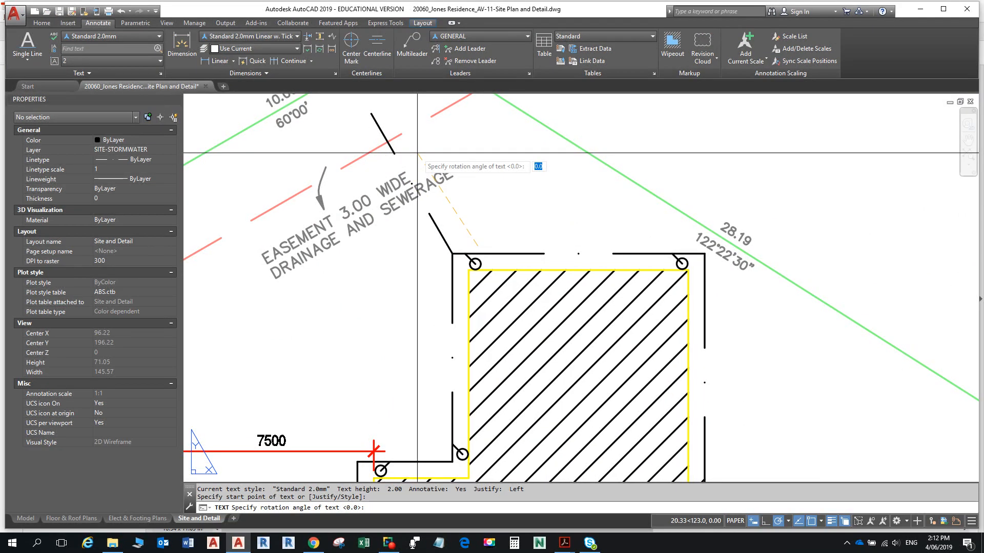
pyautogui.press('Return')
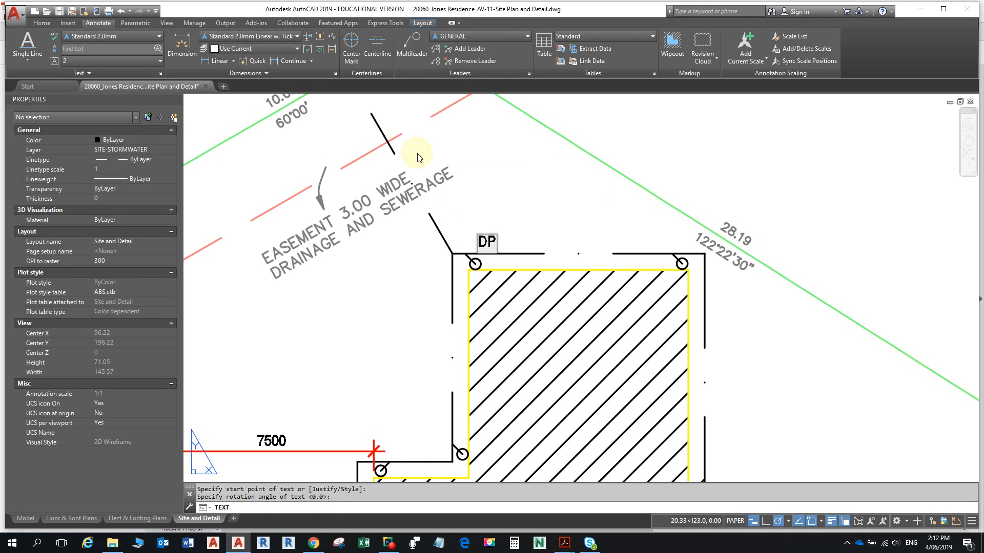
pyautogui.click(418, 155)
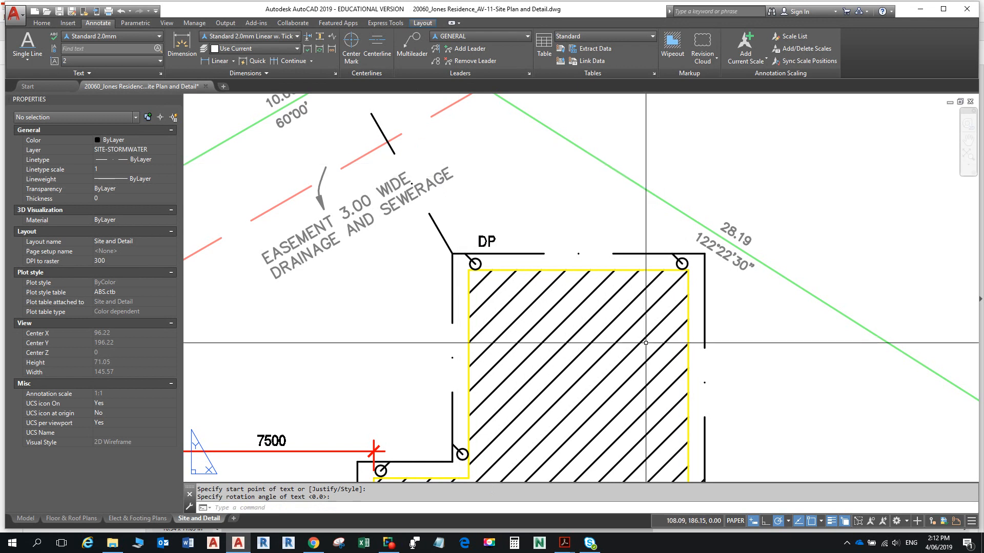
# - Move the DP label closer to the top-left downpipe
pyautogui.write('m')
pyautogui.press('Return')
pyautogui.click(487, 239)
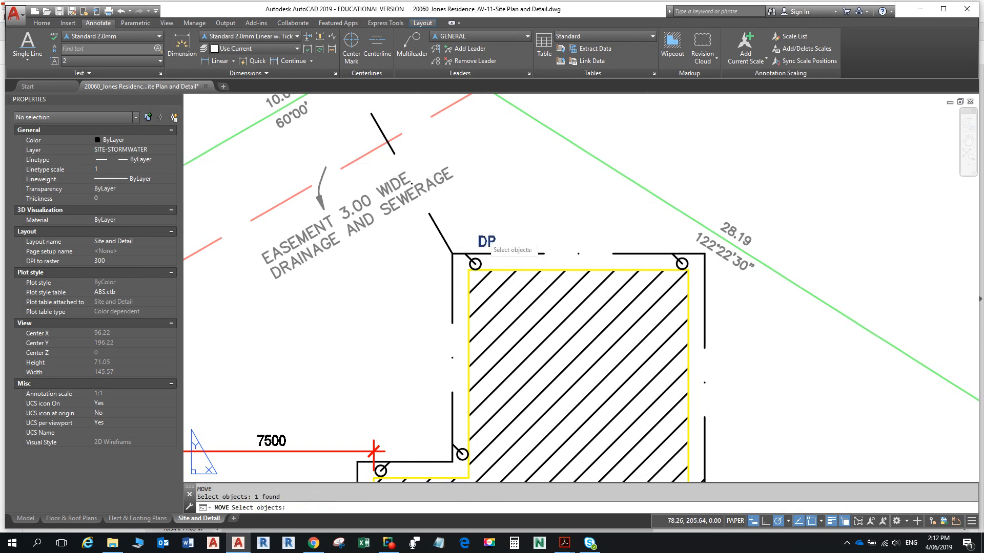
pyautogui.press('Return')
pyautogui.click(487, 234)
pyautogui.click(484, 235)
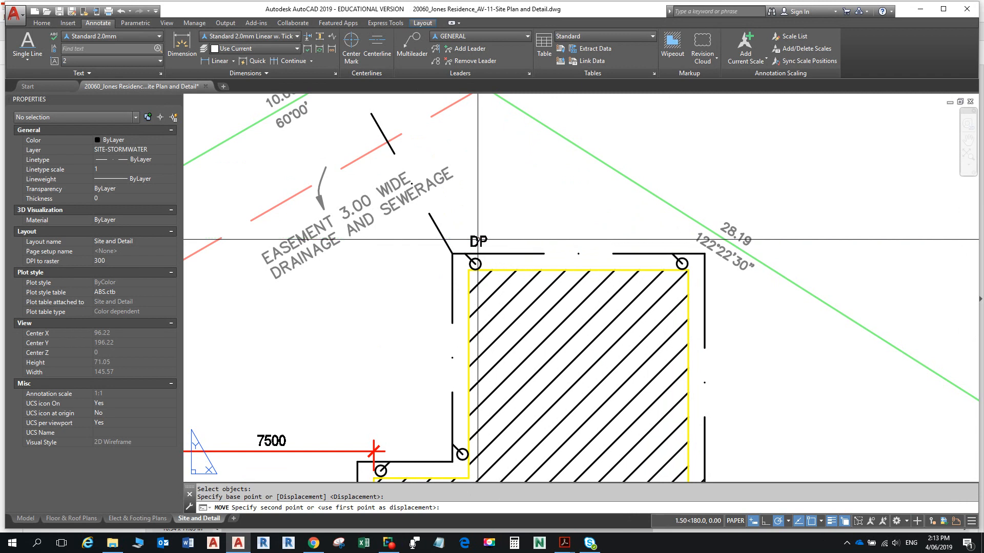
# - Copy the DP label to the top-right and right-side downpipes
pyautogui.write('co')
pyautogui.press('Return')
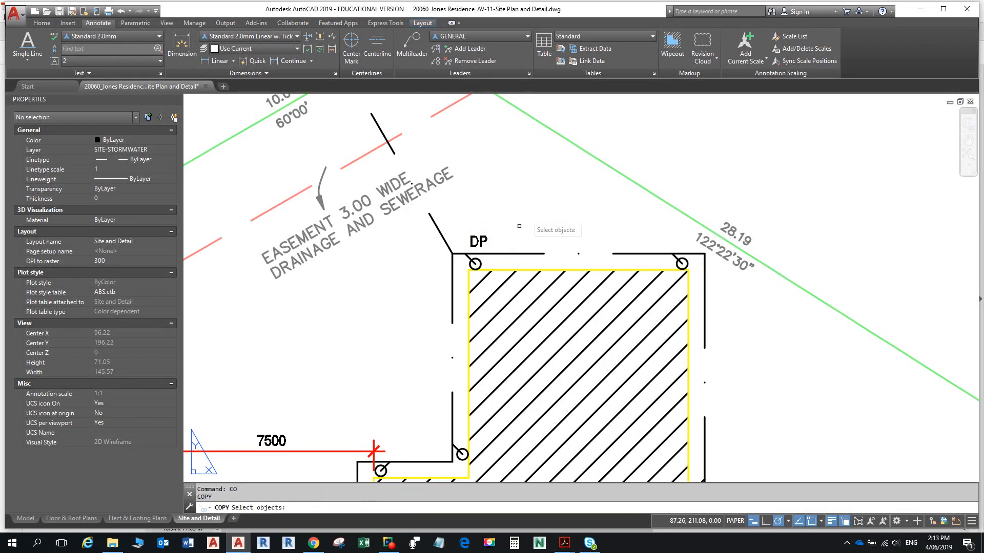
pyautogui.press('Return')
pyautogui.click(477, 241)
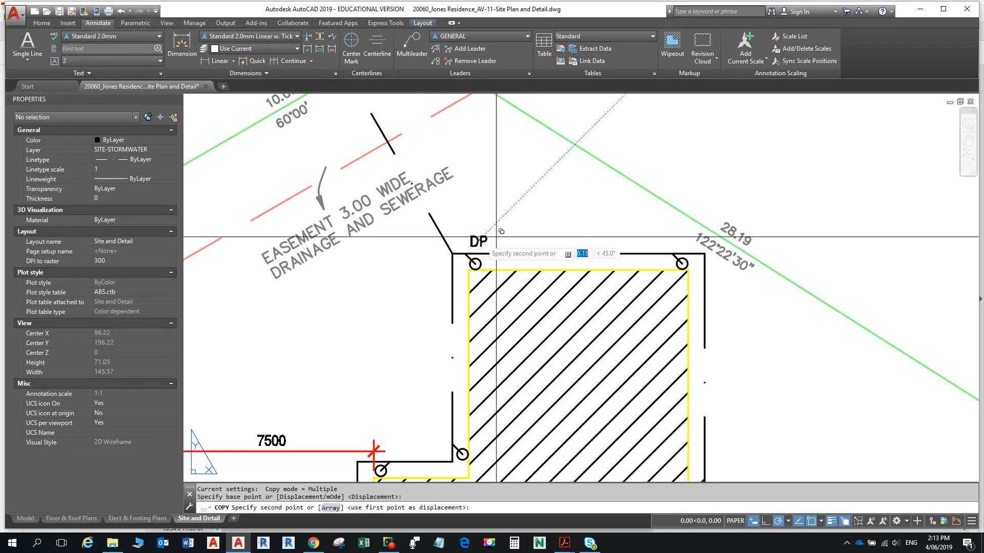
pyautogui.click(680, 241)
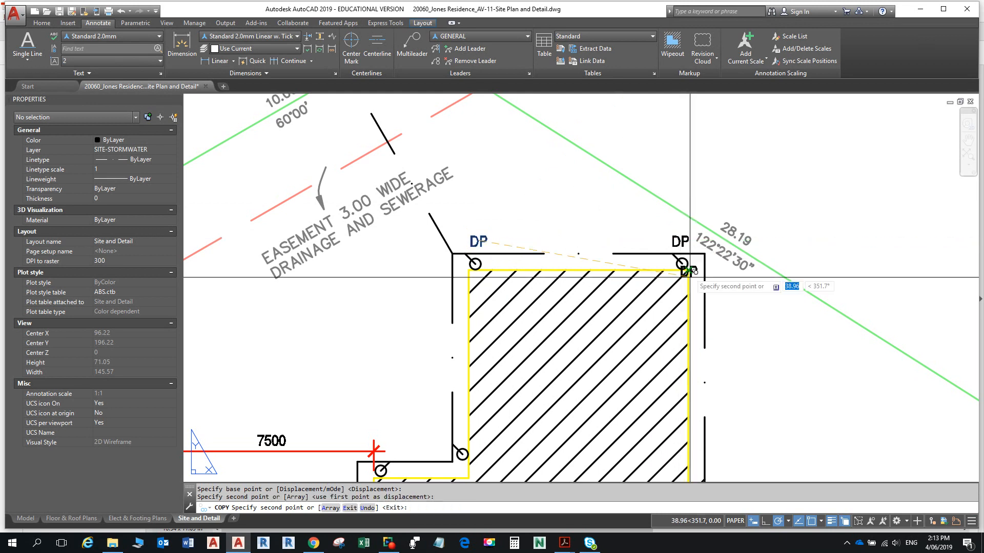
pyautogui.scroll(-4, 690, 275)
pyautogui.moveTo(650, 311); pyautogui.dragTo(598, 194, button='middle')
pyautogui.scroll(4, 642, 220)
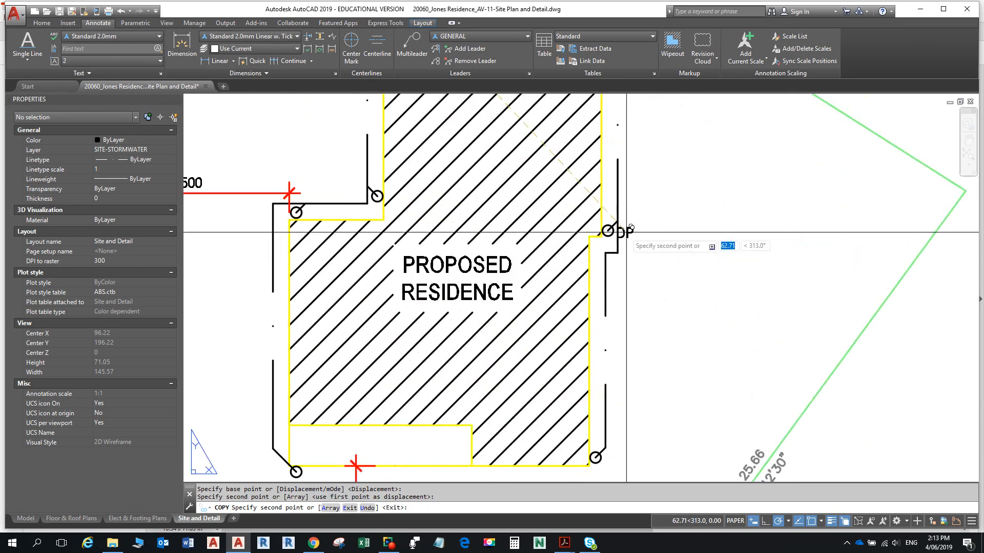
pyautogui.click(626, 233)
# - Copy DP to the lower-right, lower-left and inner-corner downpipes, then switch to the reference PDF
pyautogui.moveTo(624, 447); pyautogui.dragTo(589, 356, button='middle')
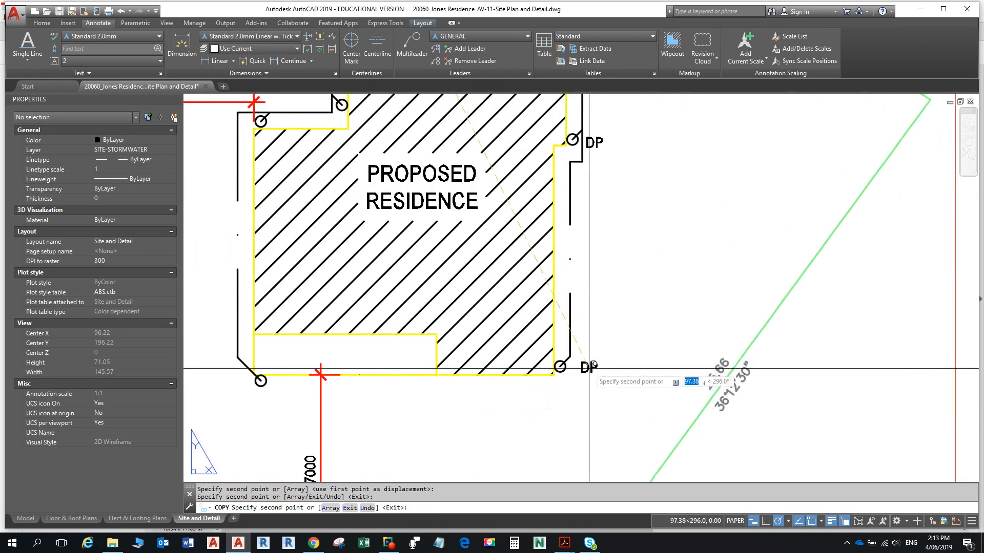
pyautogui.click(581, 370)
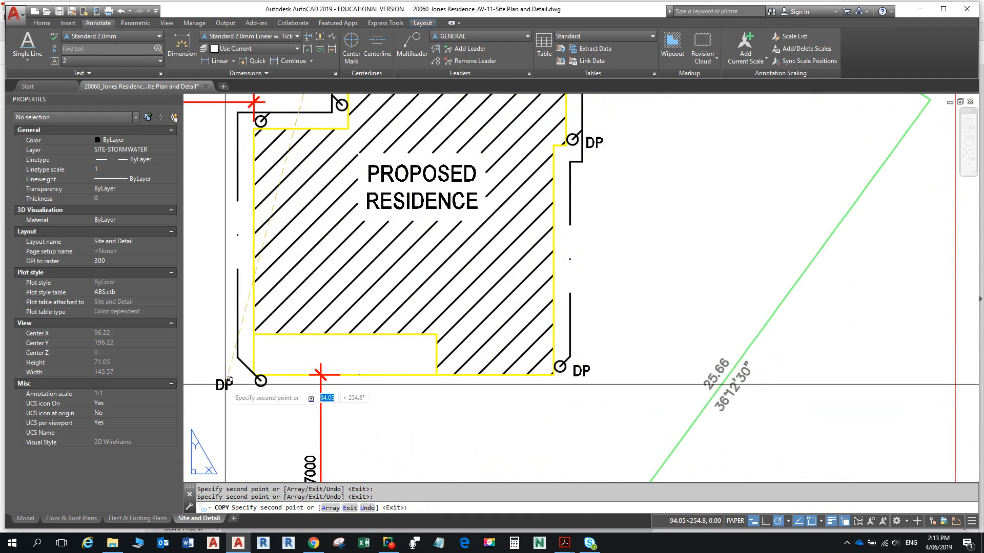
pyautogui.scroll(-4, 256, 359)
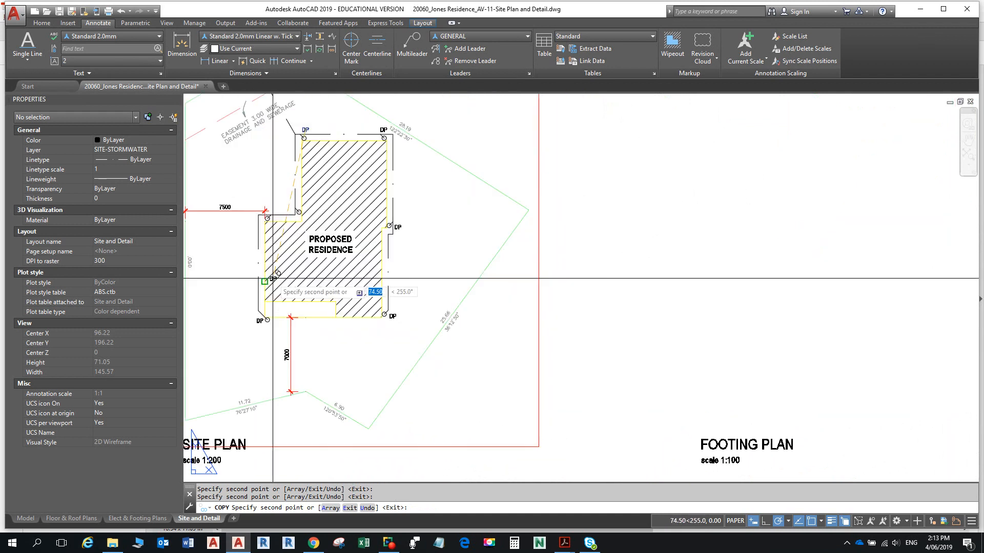
pyautogui.scroll(4, 289, 302)
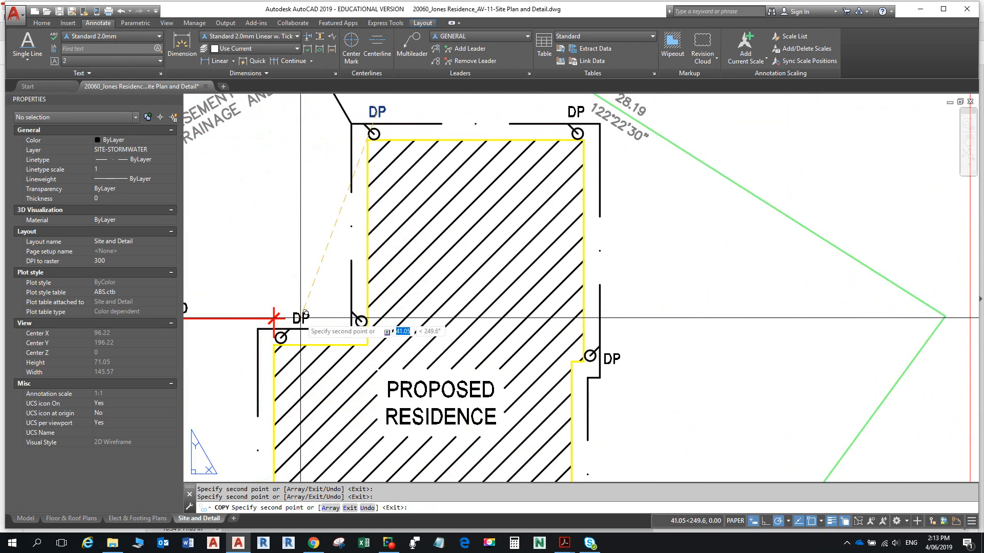
pyautogui.click(300, 316)
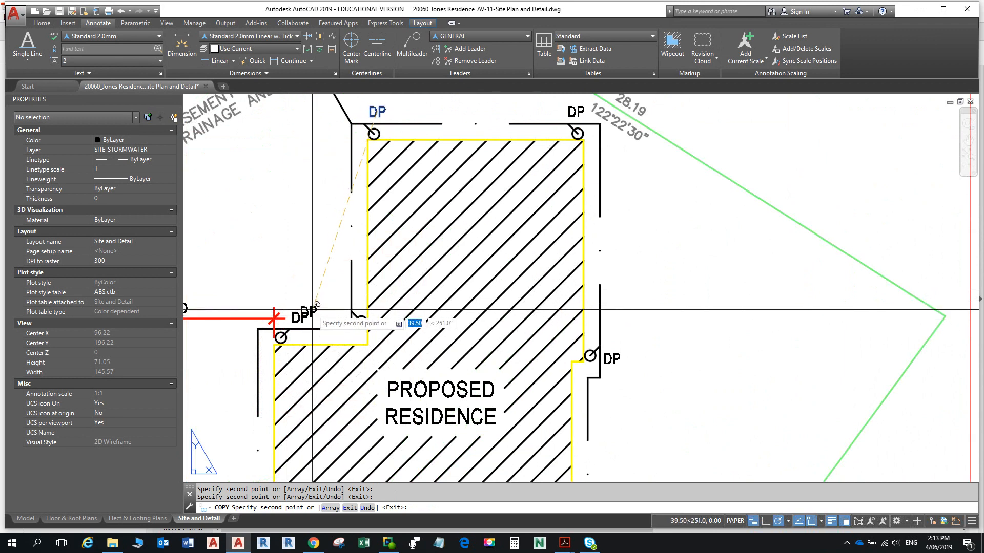
pyautogui.click(338, 300)
pyautogui.scroll(-5, 357, 292)
pyautogui.moveTo(361, 277)
pyautogui.mouseDown(button='middle')
pyautogui.moveTo(353, 245)
pyautogui.moveTo(354, 271)
pyautogui.mouseUp(button='middle')
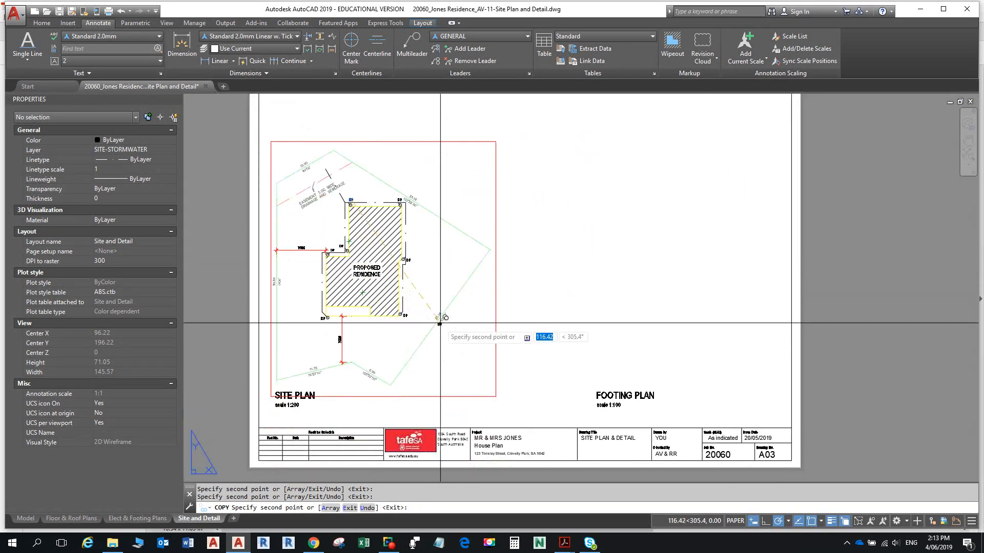
pyautogui.press('Escape')
pyautogui.hotkey('alt', 'Tab')
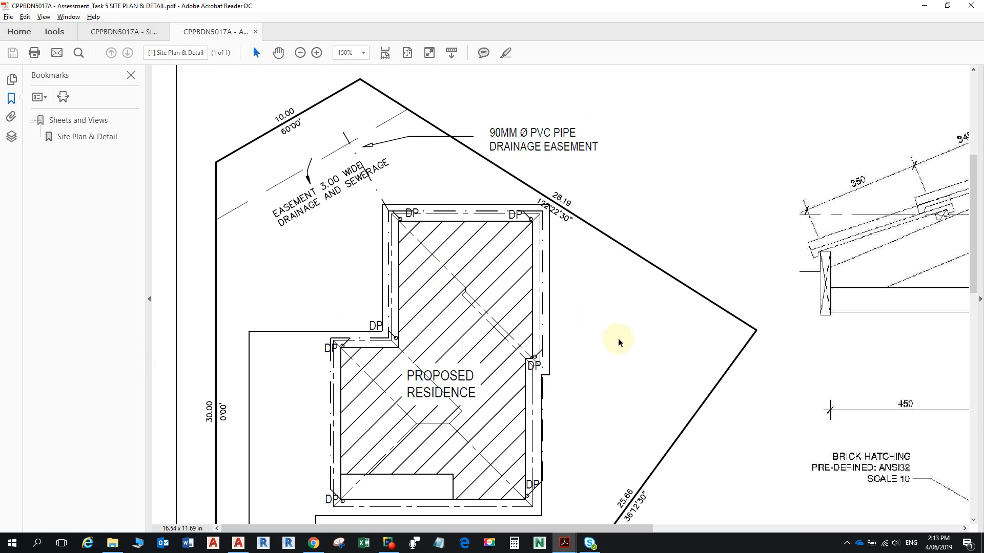
# - Scroll through the example site plan and review the assessment instructions document
pyautogui.scroll(-3, 618, 342)
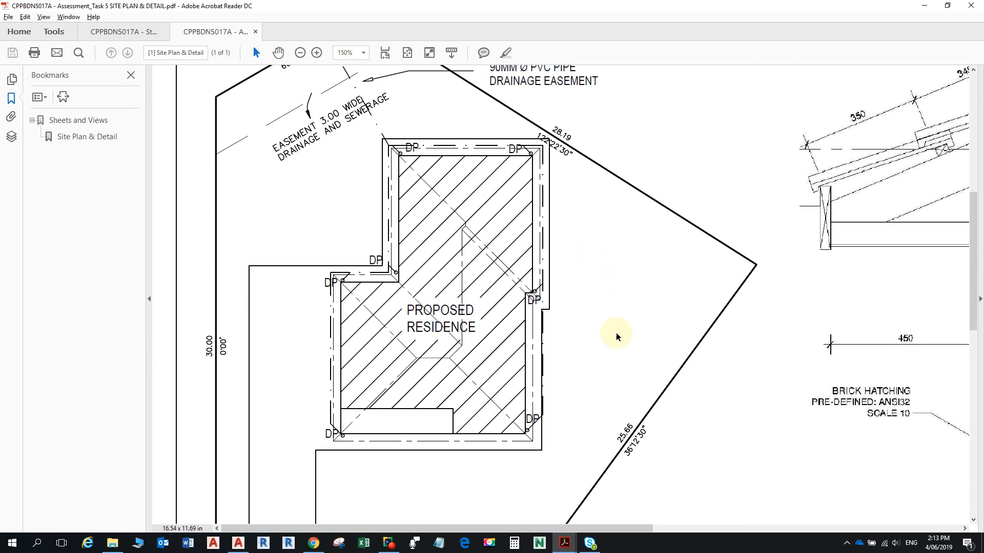
pyautogui.scroll(-12, 610, 336)
pyautogui.press('super')
pyautogui.press('super')
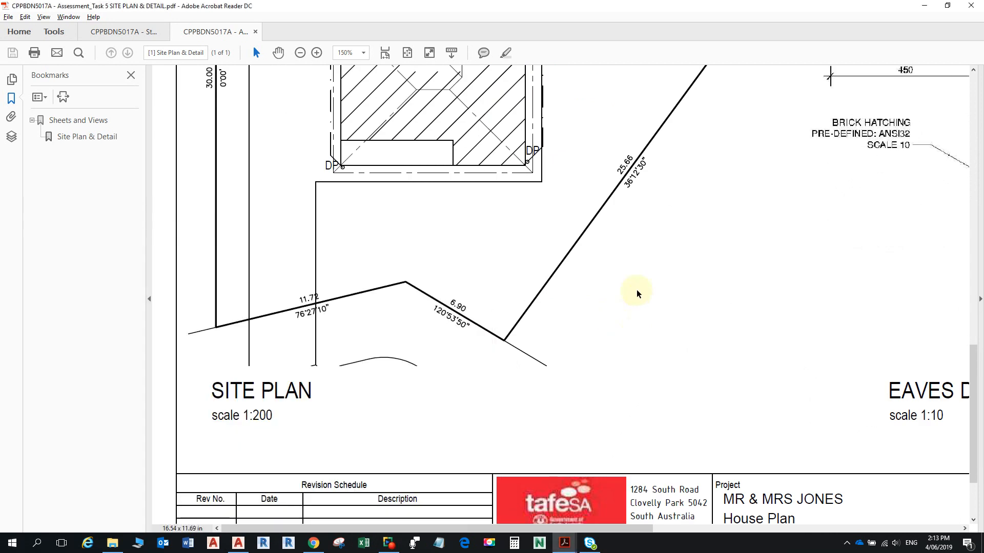
pyautogui.click(122, 31)
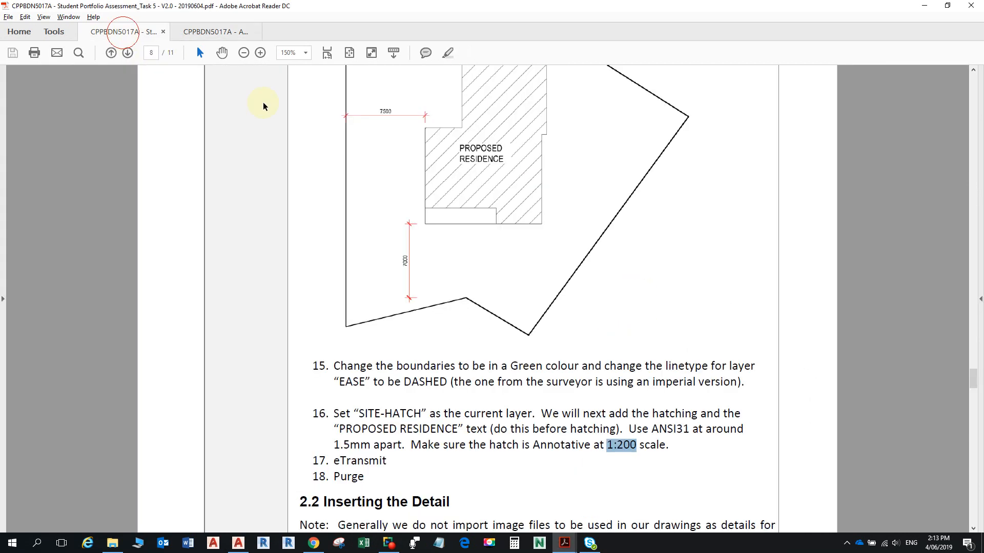
pyautogui.moveTo(972, 381); pyautogui.dragTo(967, 221)
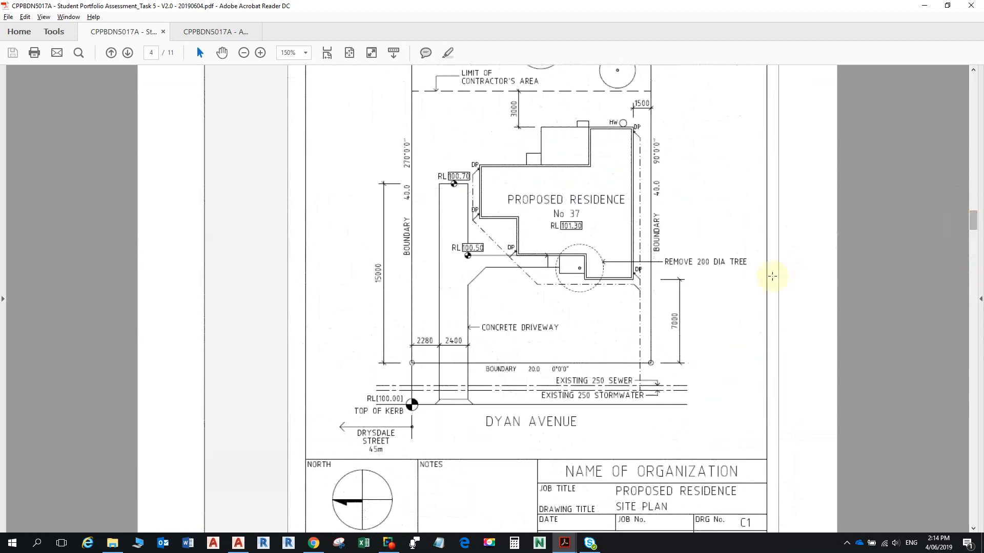
pyautogui.keyDown('ctrl'); pyautogui.scroll(1, 592, 206); pyautogui.keyUp('ctrl')
pyautogui.keyDown('ctrl'); pyautogui.scroll(2, 592, 206); pyautogui.keyUp('ctrl')
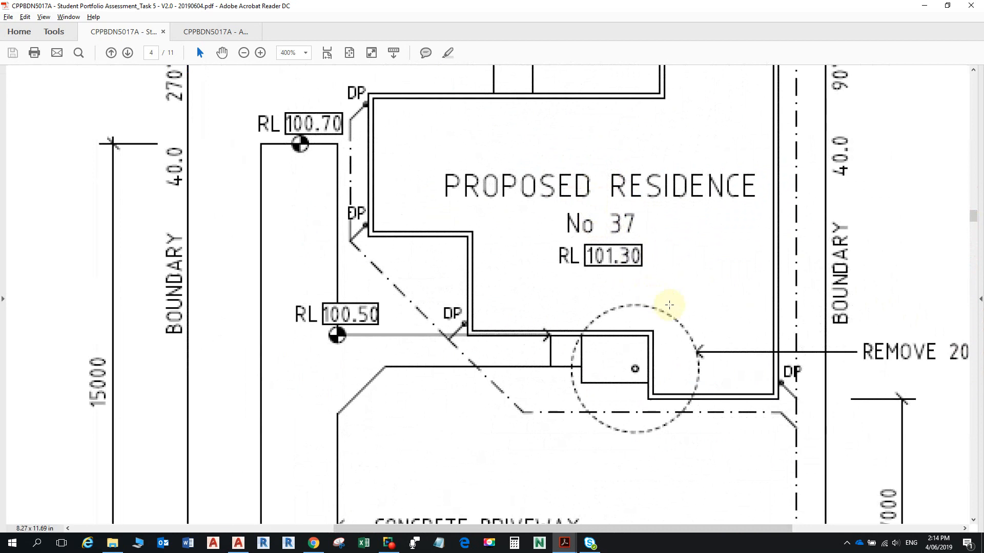
pyautogui.scroll(2, 669, 304)
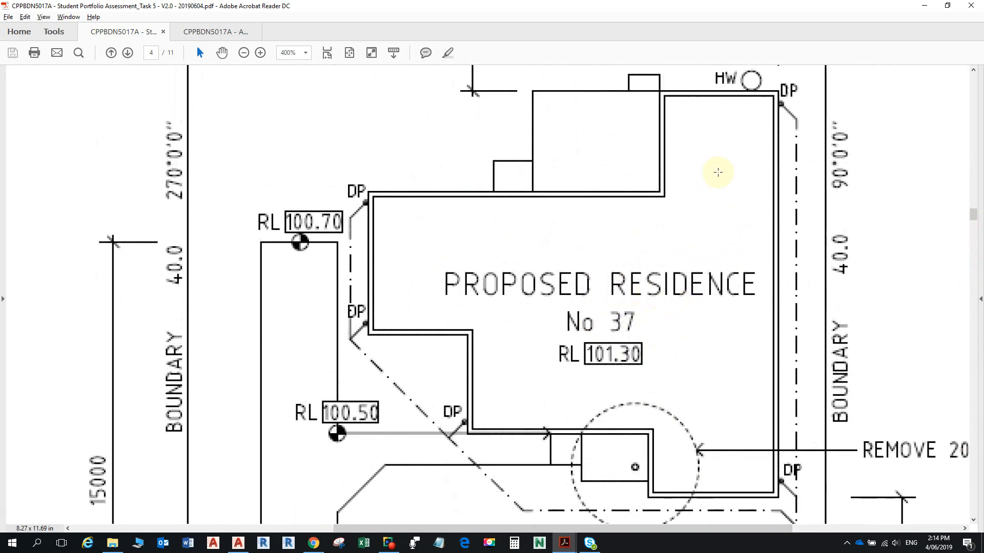
pyautogui.keyDown('ctrl'); pyautogui.scroll(-4, 727, 238); pyautogui.keyUp('ctrl')
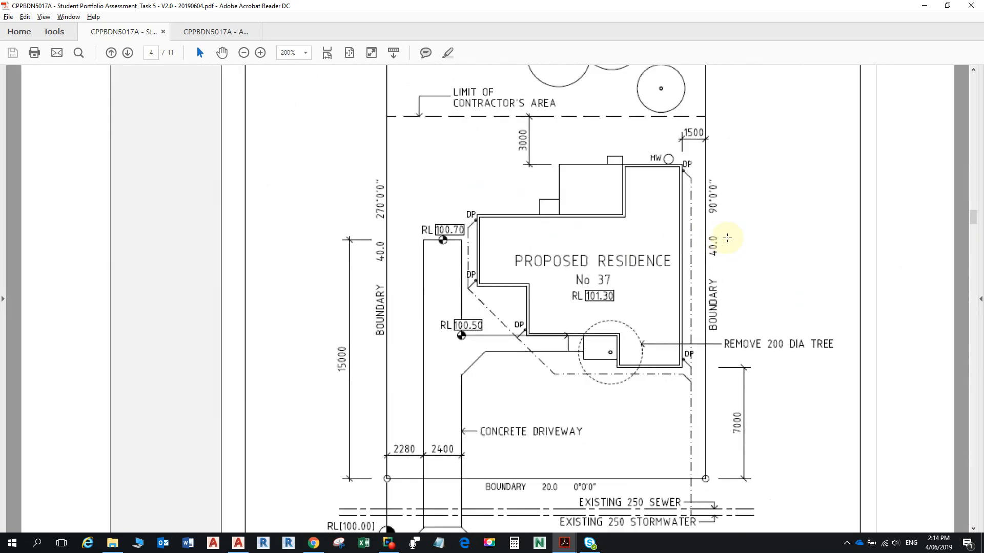
pyautogui.keyDown('ctrl'); pyautogui.scroll(-3, 727, 238); pyautogui.keyUp('ctrl')
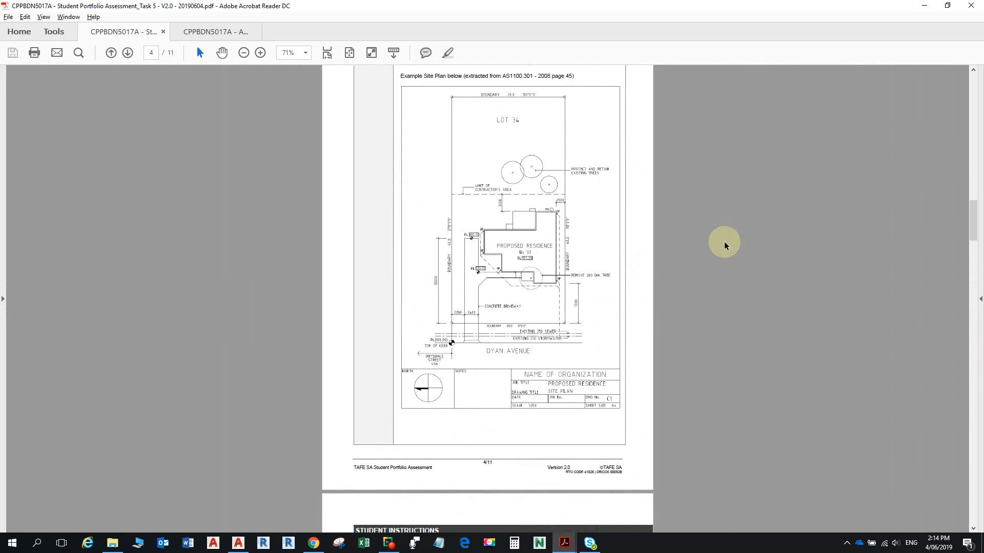
pyautogui.keyDown('ctrl'); pyautogui.scroll(2, 617, 311); pyautogui.keyUp('ctrl')
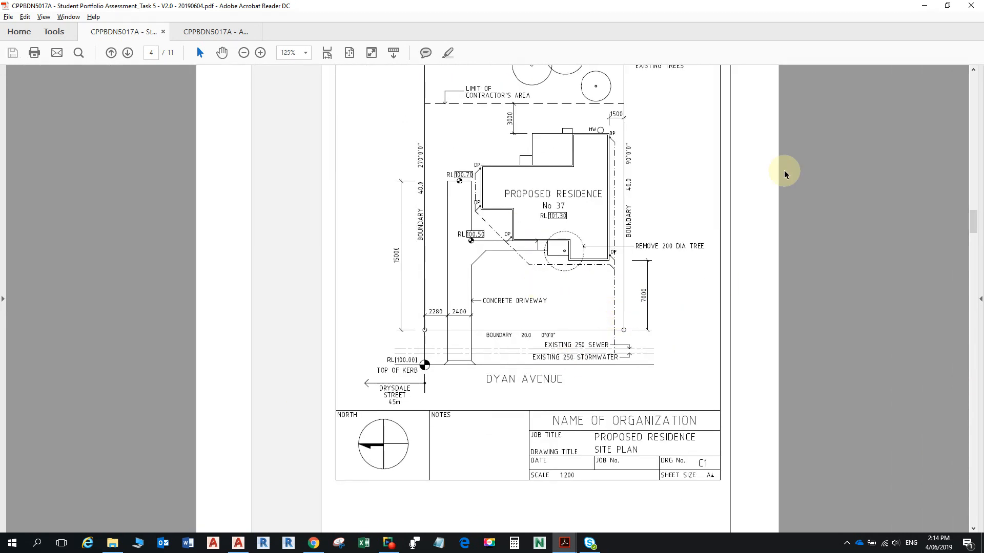
# - Bring the assessment site plan PDF forward, study it, then return to AutoCAD
pyautogui.hotkey('alt', 'Tab')
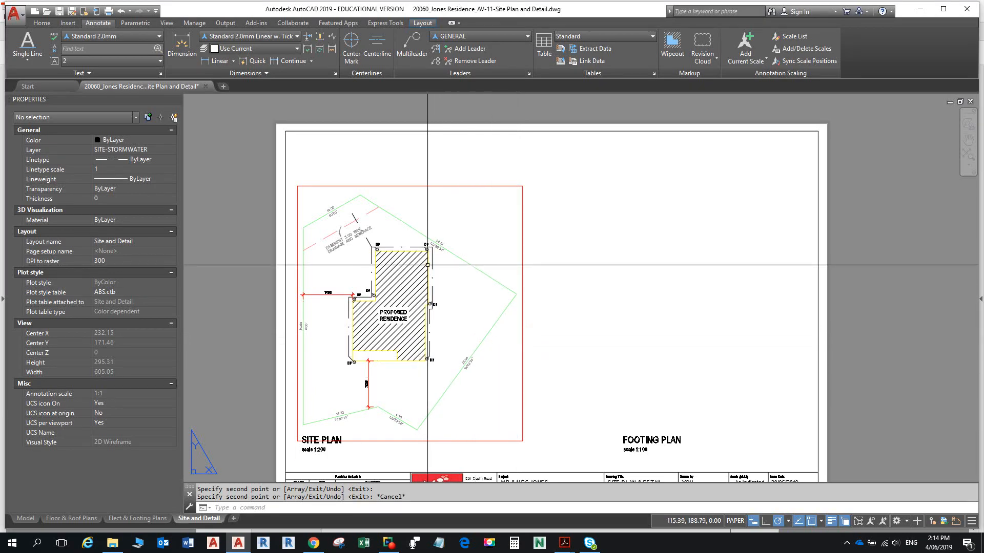
pyautogui.press('alt')
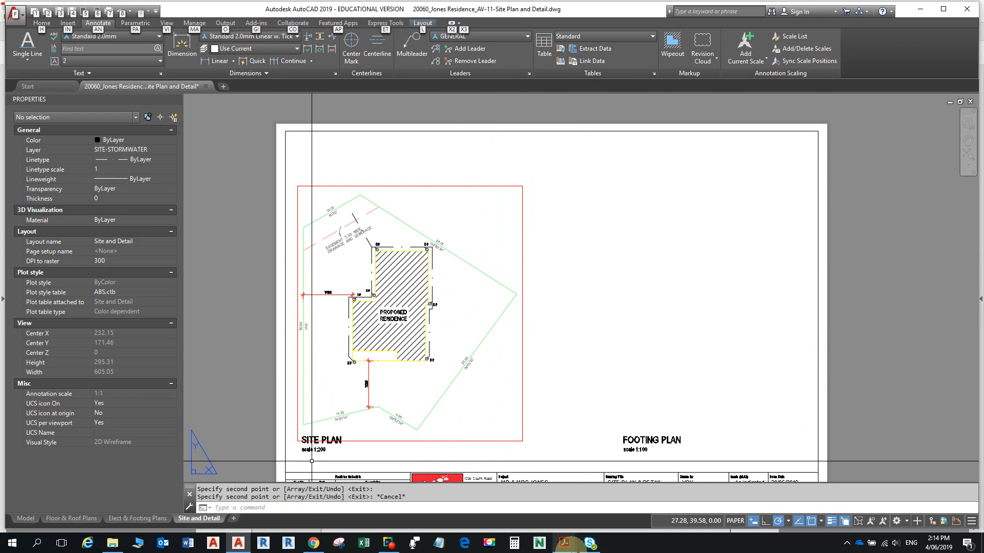
pyautogui.click(568, 544)
pyautogui.click(619, 500)
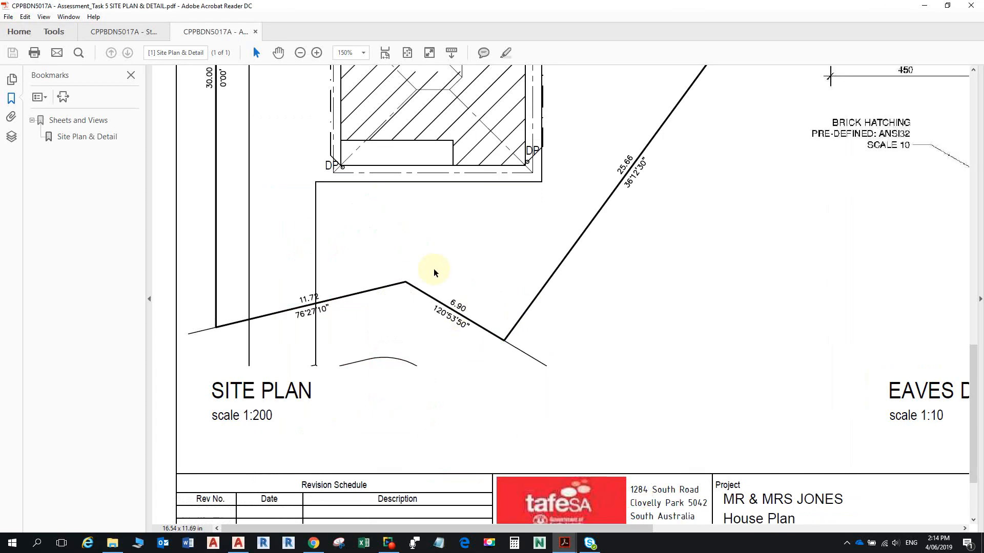
pyautogui.scroll(2, 425, 277)
pyautogui.scroll(5, 413, 279)
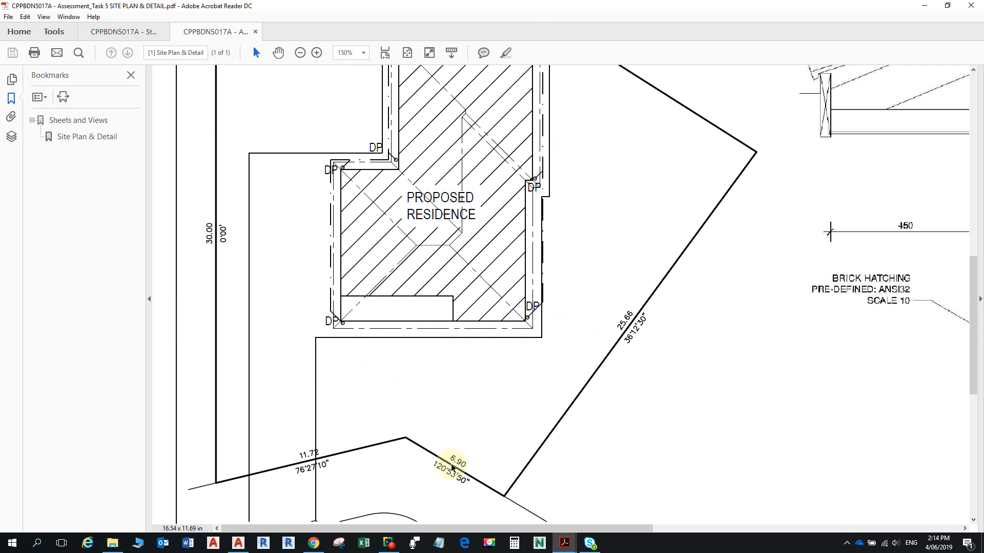
pyautogui.click(238, 543)
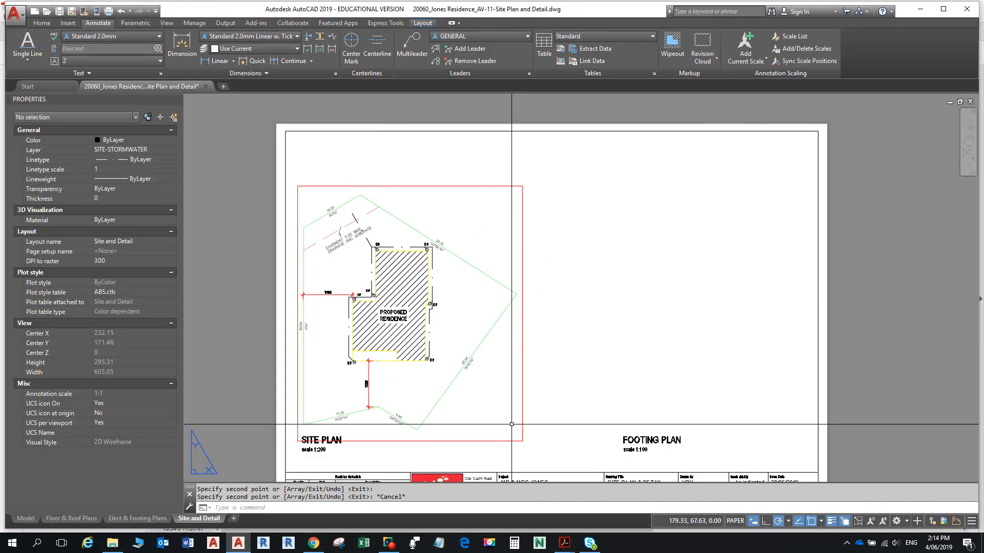
# - Enlarge the site plan viewport and make SITE-PATHS the current layer
pyautogui.click(523, 317)
pyautogui.doubleClick(523, 318)
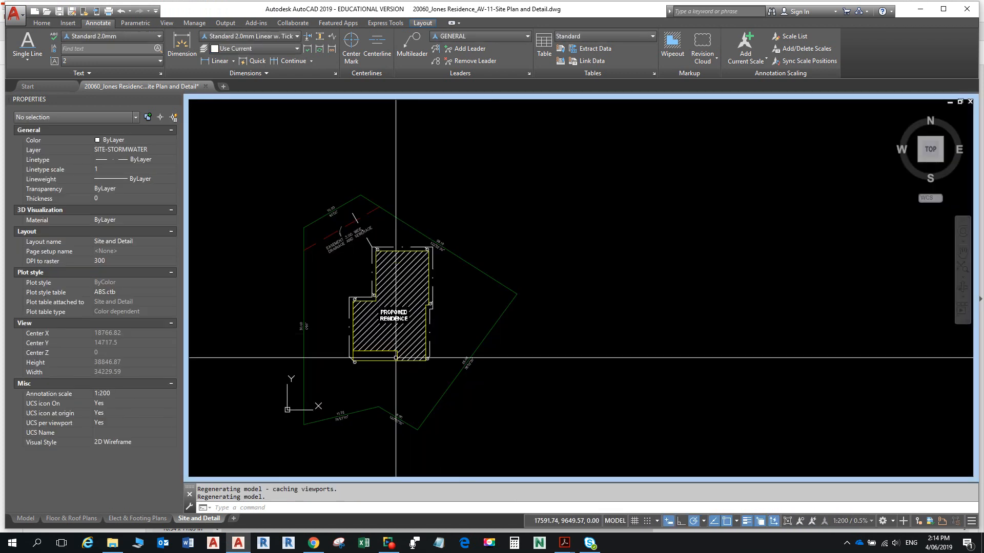
pyautogui.scroll(5, 392, 353)
pyautogui.moveTo(388, 359); pyautogui.dragTo(512, 399, button='middle')
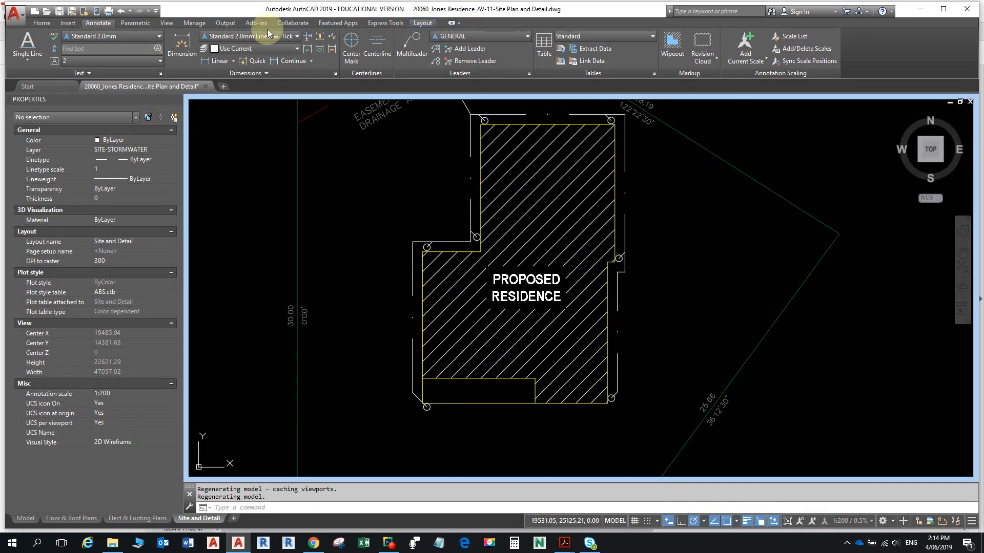
pyautogui.press('Escape')
pyautogui.press('Escape')
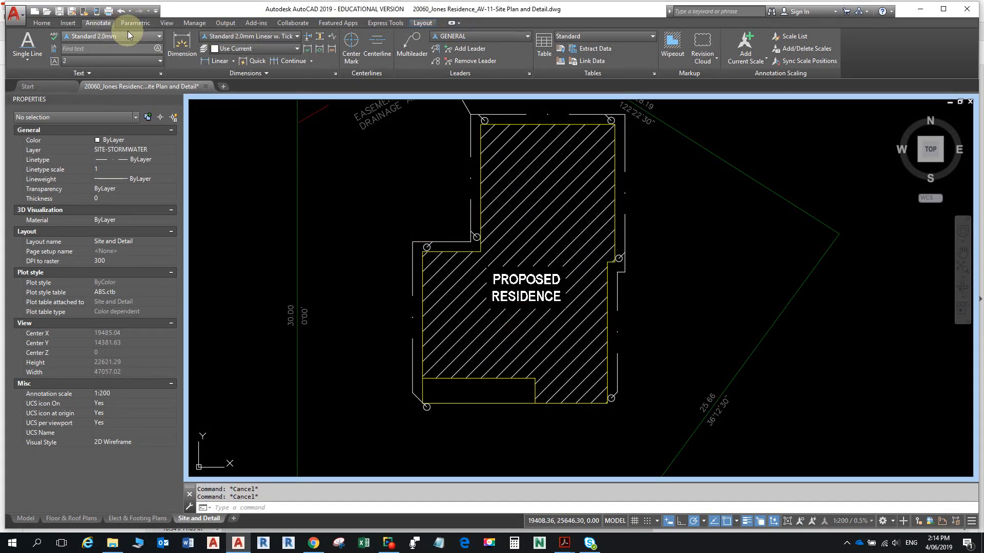
pyautogui.click(43, 23)
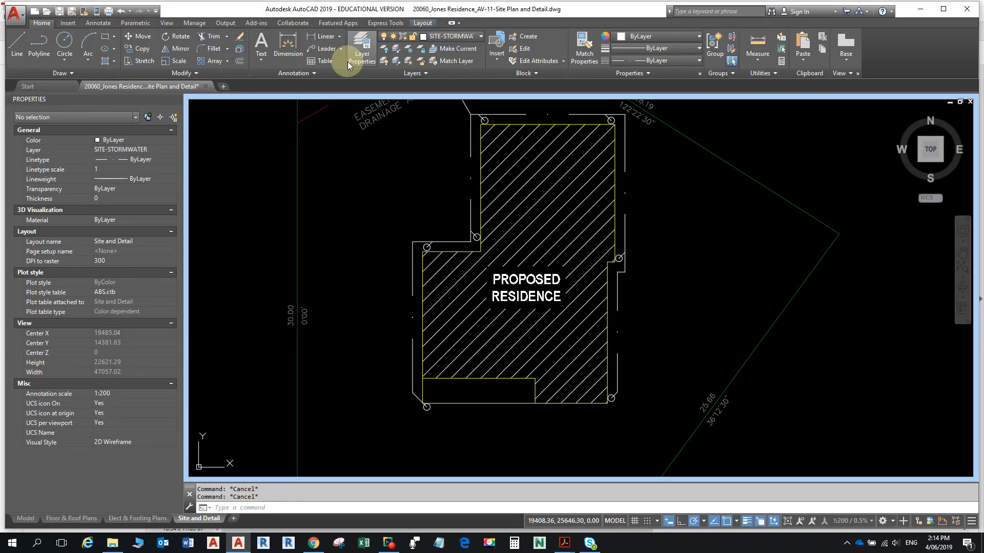
pyautogui.click(461, 37)
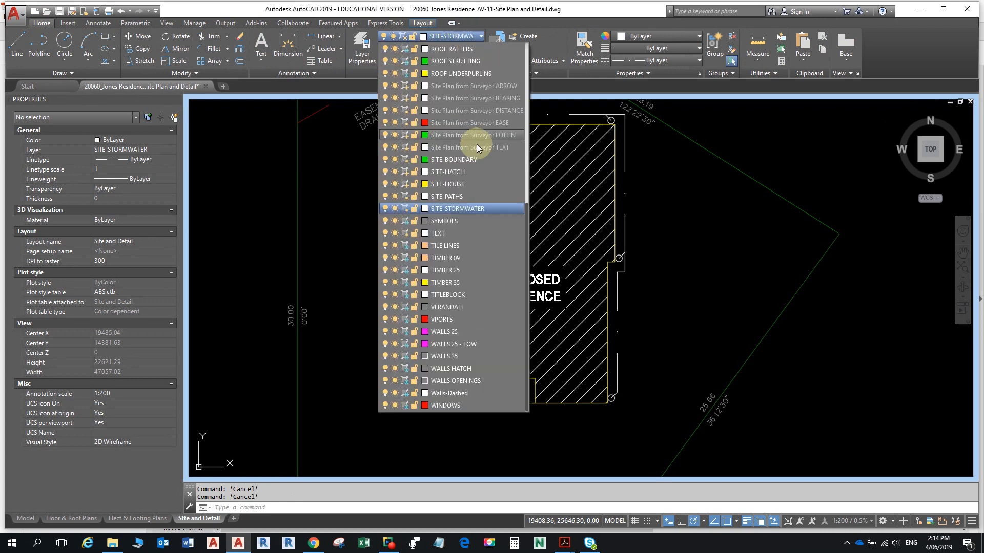
pyautogui.click(462, 197)
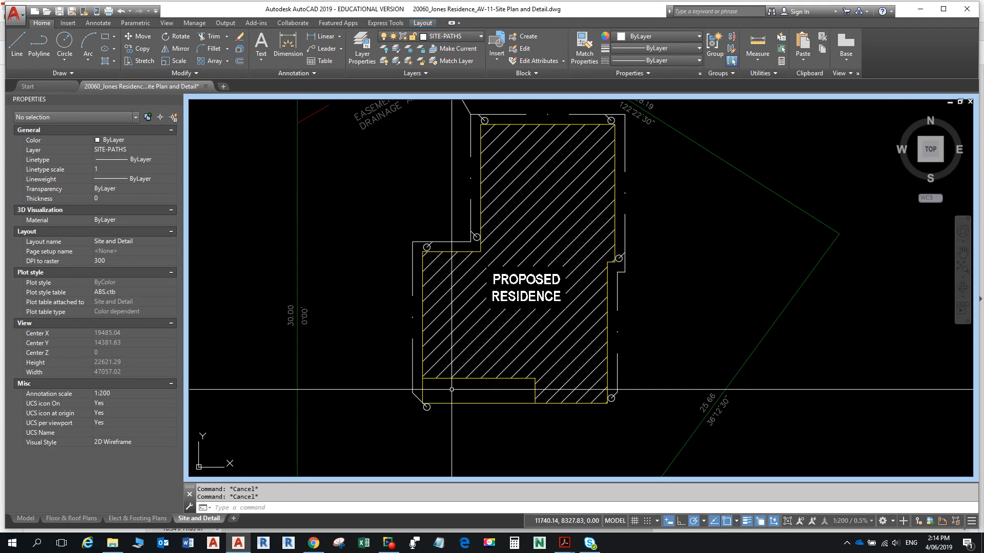
# - Pan to the lower site and try starting a line at the boundary's bottom-left corner, then cancel
pyautogui.moveTo(456, 353); pyautogui.dragTo(491, 241, button='middle')
pyautogui.scroll(-2, 490, 241)
pyautogui.moveTo(425, 296); pyautogui.dragTo(436, 369, button='middle')
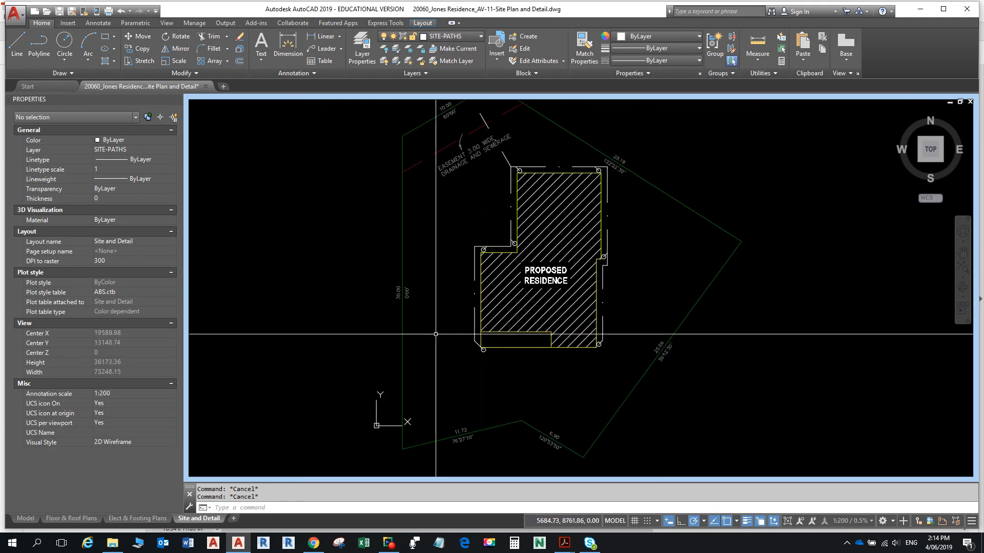
pyautogui.write('l')
pyautogui.press('Return')
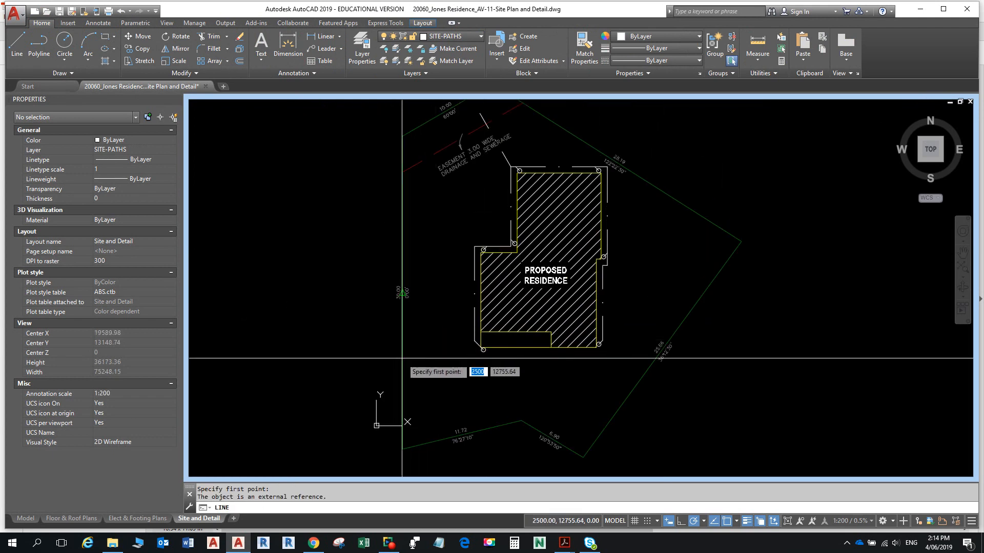
pyautogui.press('Escape')
pyautogui.click(405, 343)
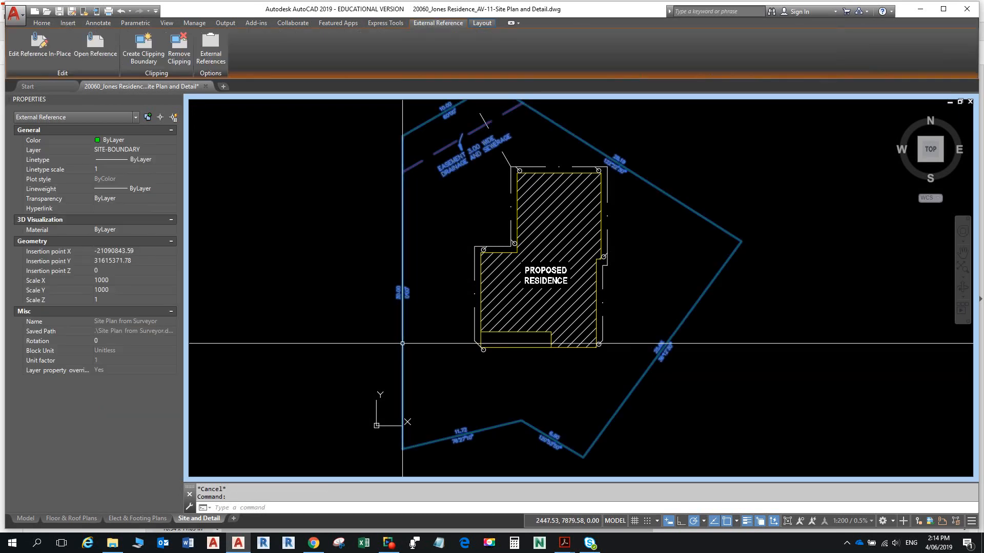
pyautogui.press('Escape')
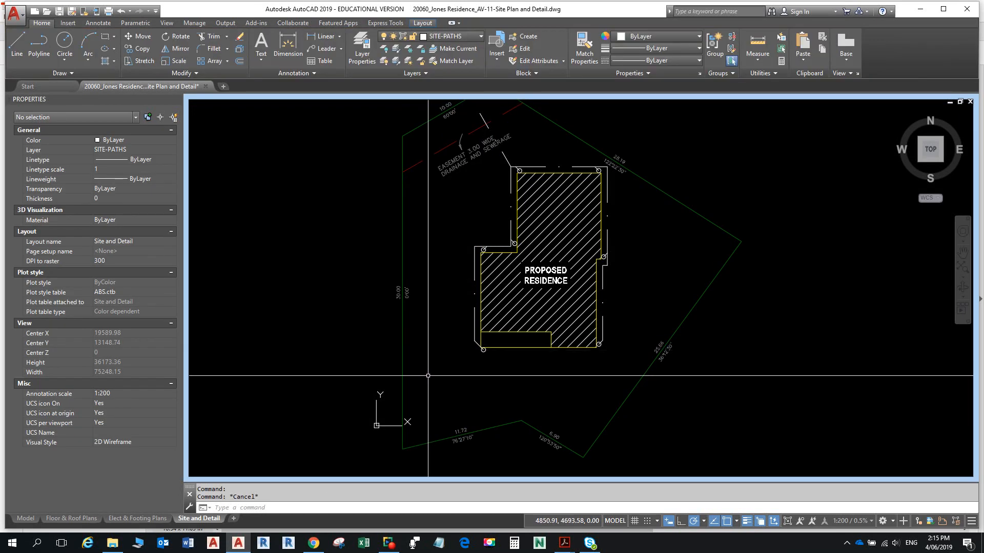
pyautogui.write('l')
pyautogui.press('Return')
pyautogui.click(402, 449)
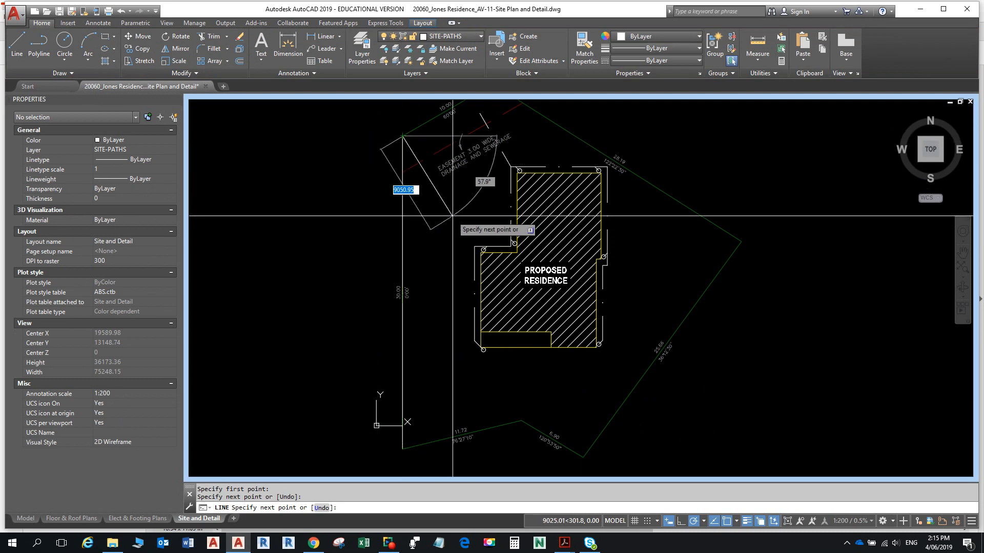
pyautogui.press('Escape')
pyautogui.press('Escape')
# - Offset the left boundary line 2000 inward to form the driveway edge
pyautogui.write('offset')
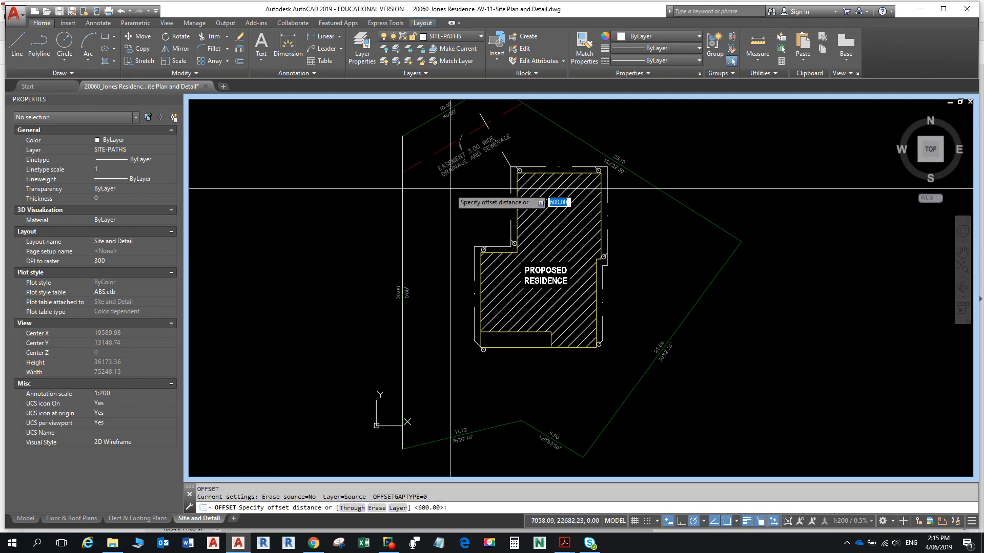
pyautogui.press('Return')
pyautogui.write('2000')
pyautogui.press('Return')
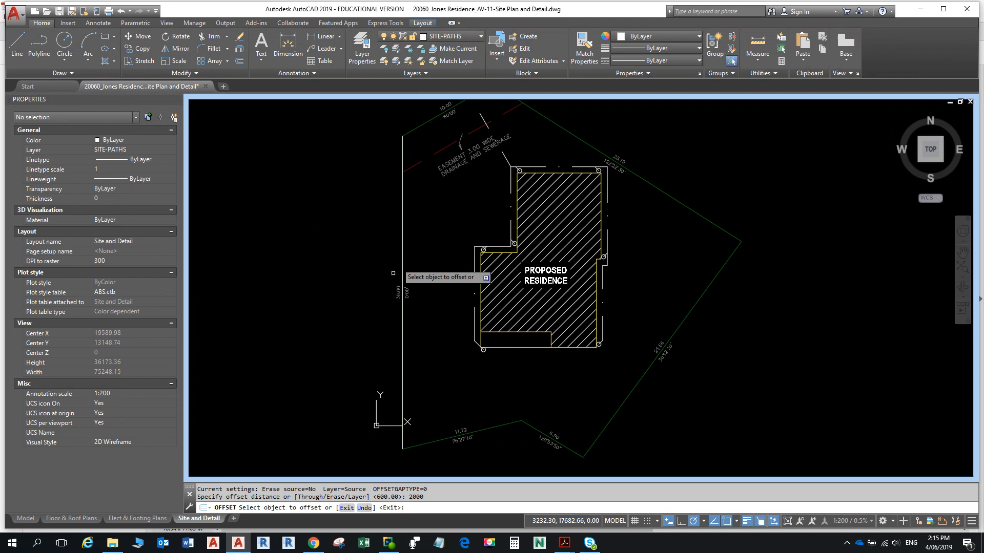
pyautogui.click(403, 357)
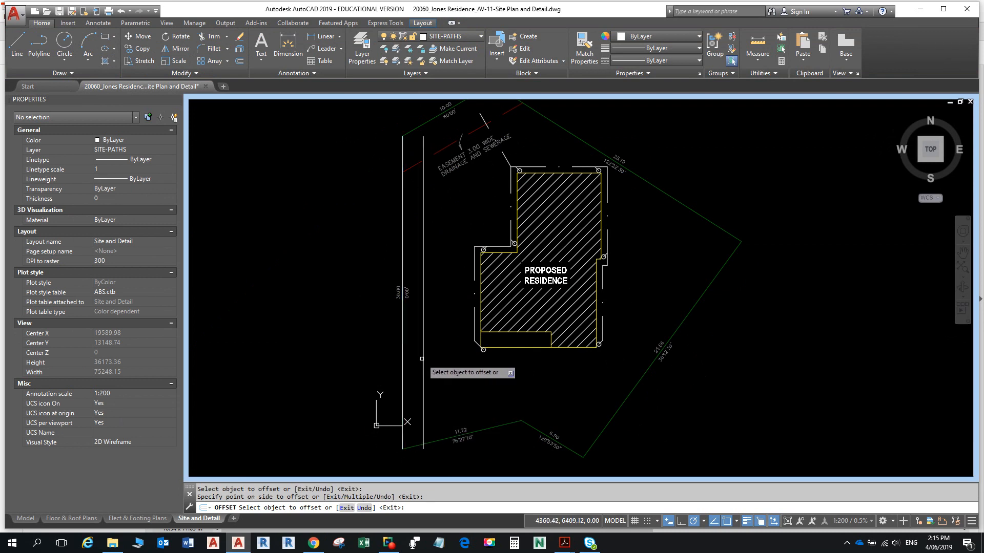
pyautogui.click(423, 360)
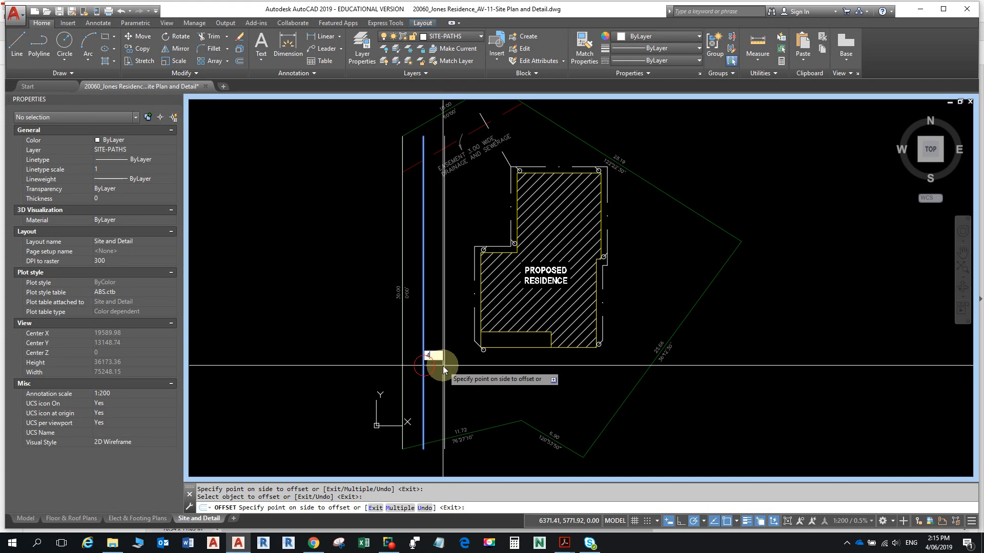
pyautogui.click(442, 366)
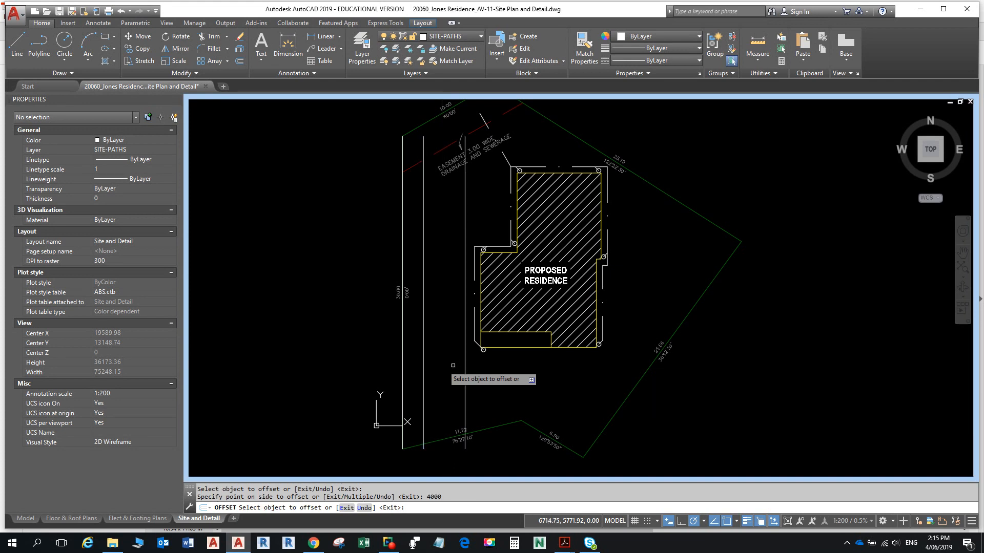
pyautogui.press('Escape')
pyautogui.scroll(3, 552, 323)
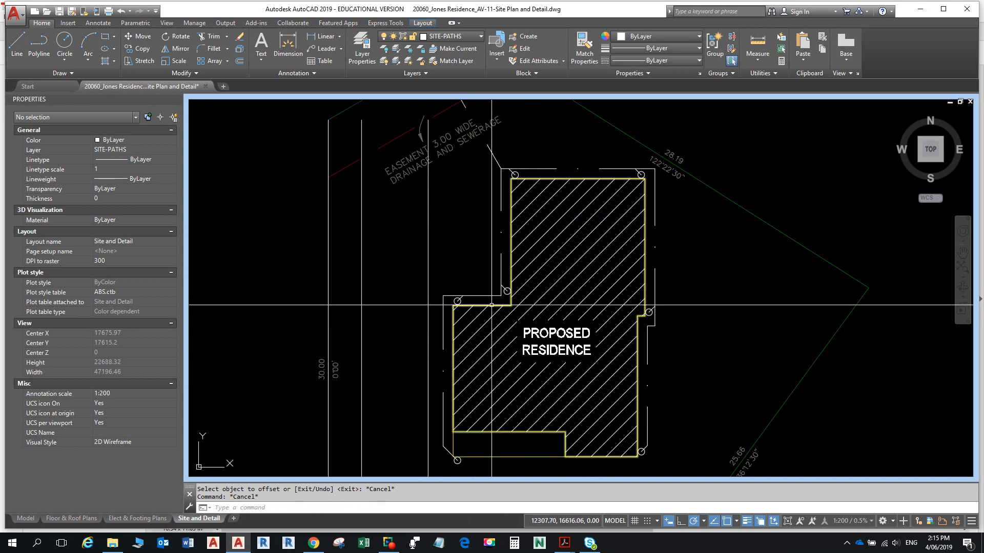
# - Offset the house outline 1000 outward to create the path outline
pyautogui.click(491, 306)
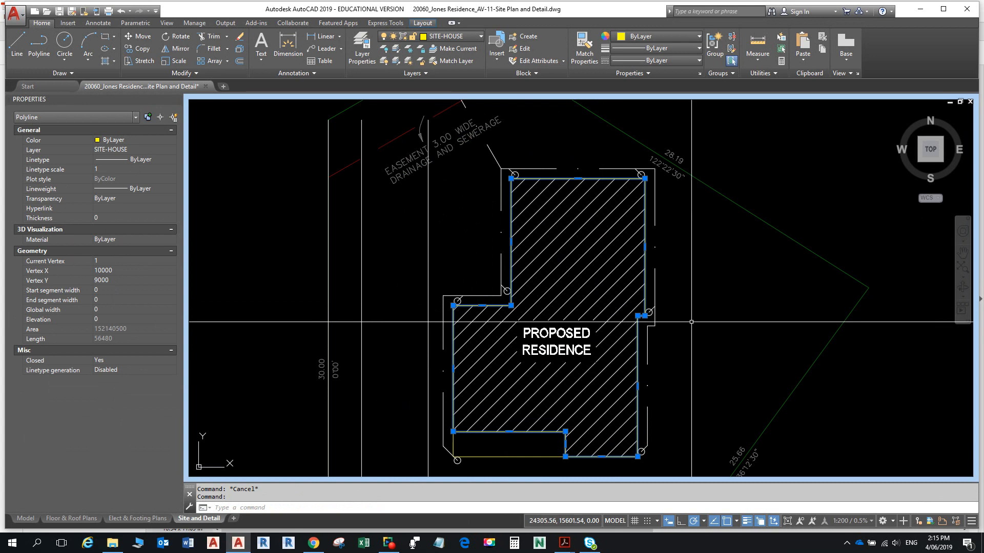
pyautogui.hotkey('alt', 'Tab')
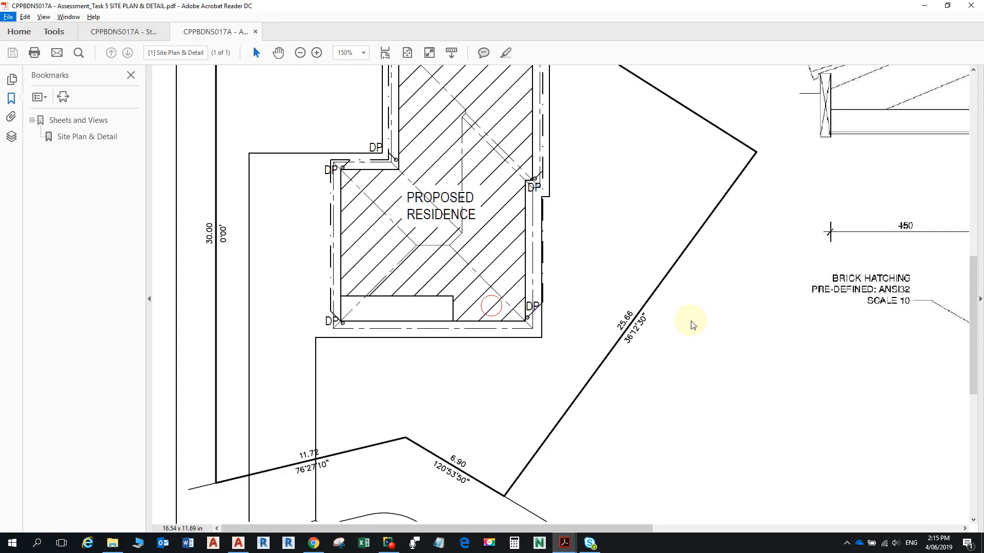
pyautogui.hotkey('alt', 'Tab')
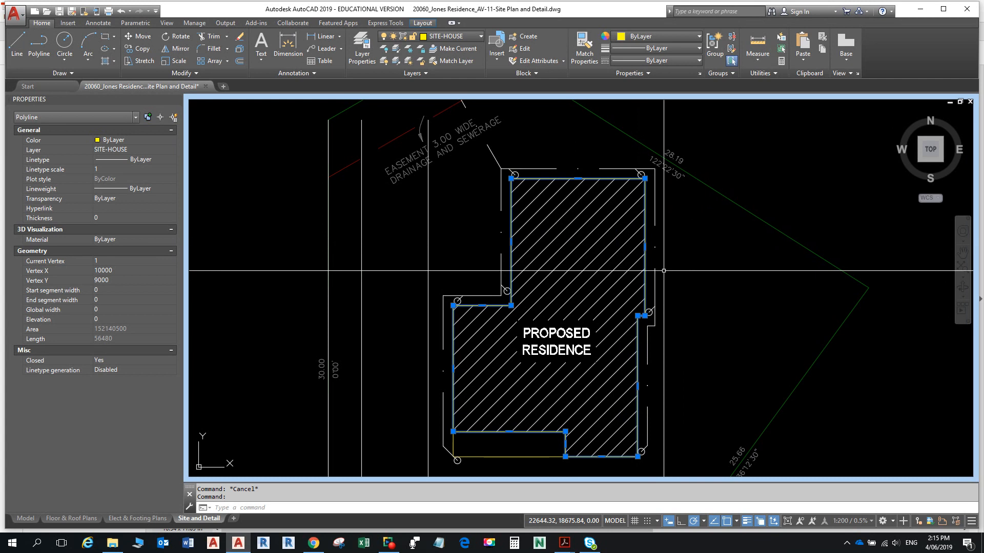
pyautogui.write('o')
pyautogui.press('Return')
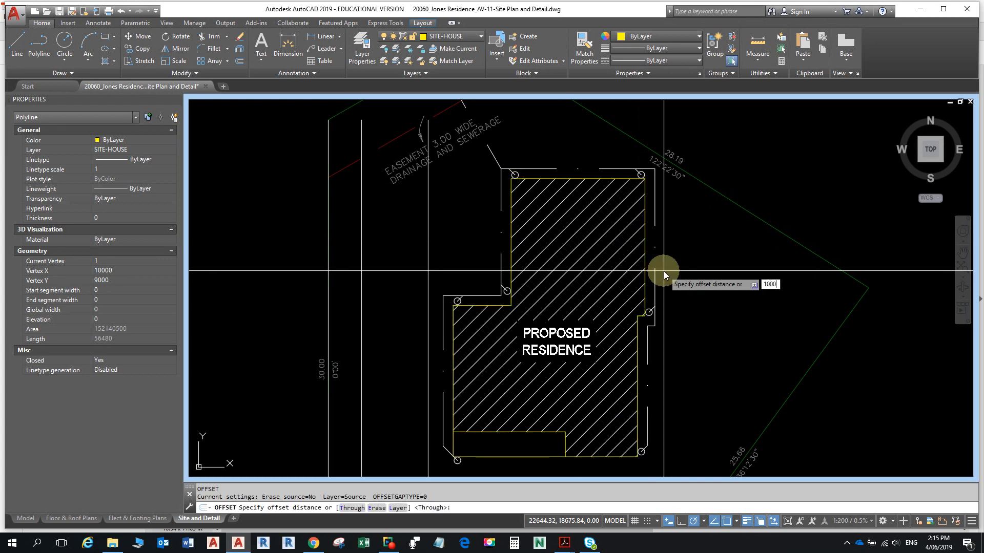
pyautogui.press('Return')
pyautogui.click(655, 269)
pyautogui.click(708, 273)
pyautogui.press('Escape')
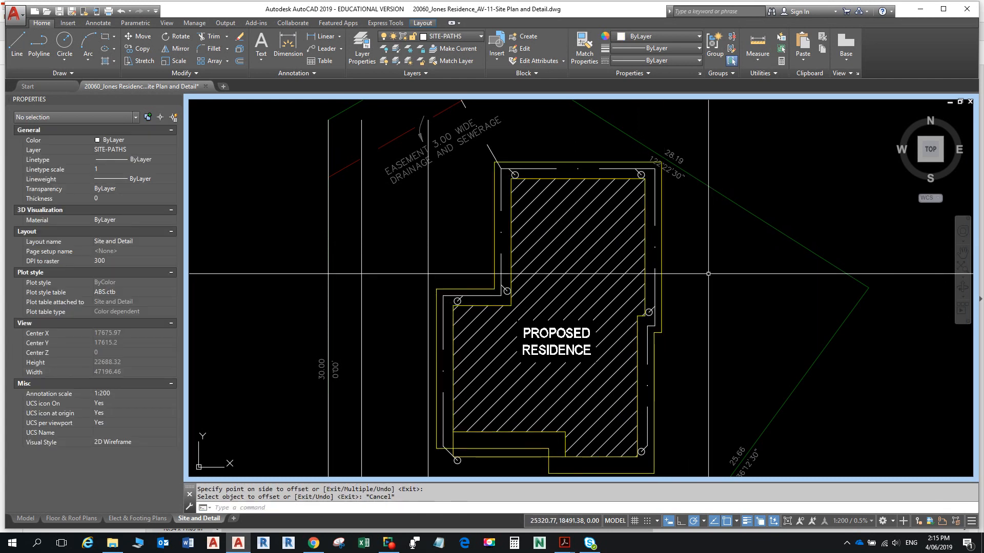
# - Move the new outer outline onto the SITE-PATHS layer
pyautogui.click(615, 161)
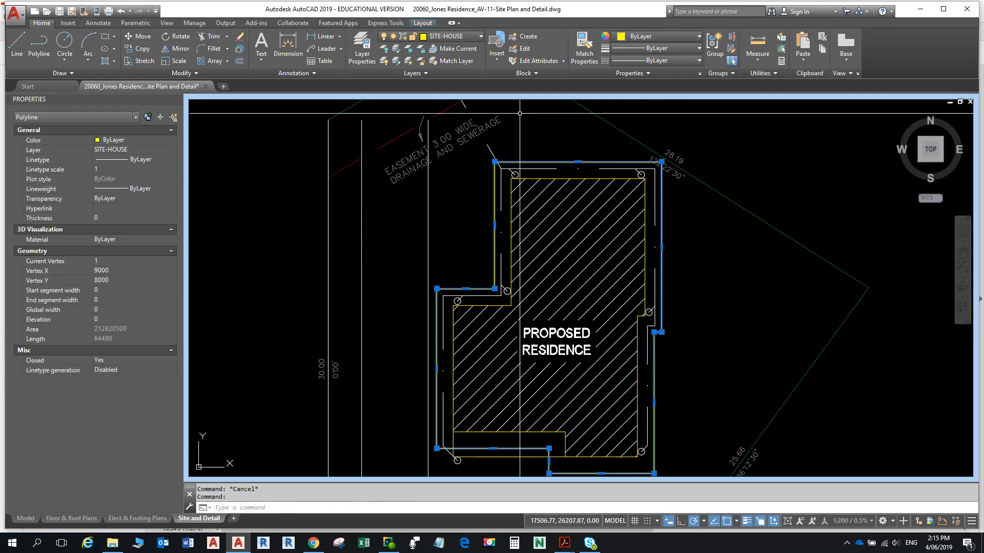
pyautogui.click(452, 36)
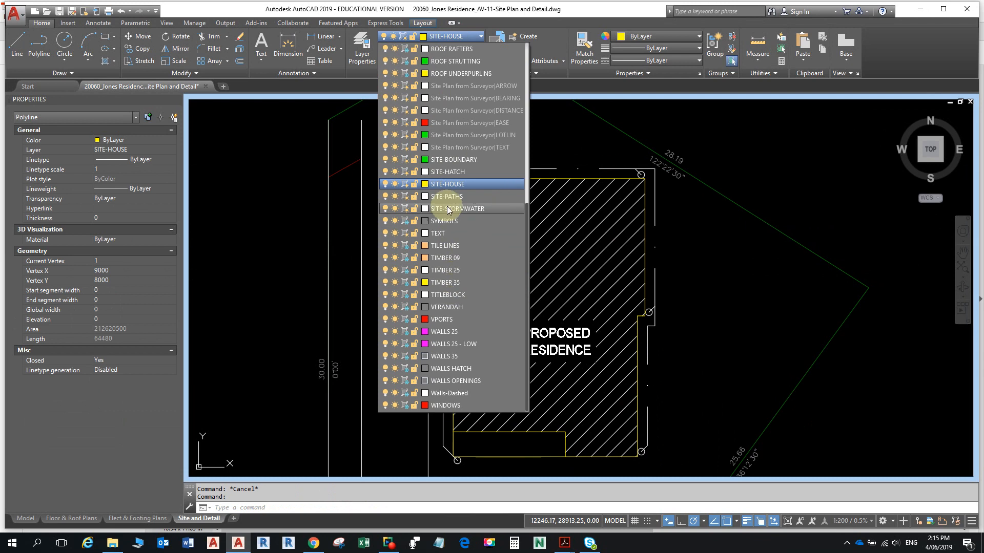
pyautogui.click(446, 196)
pyautogui.press('Escape')
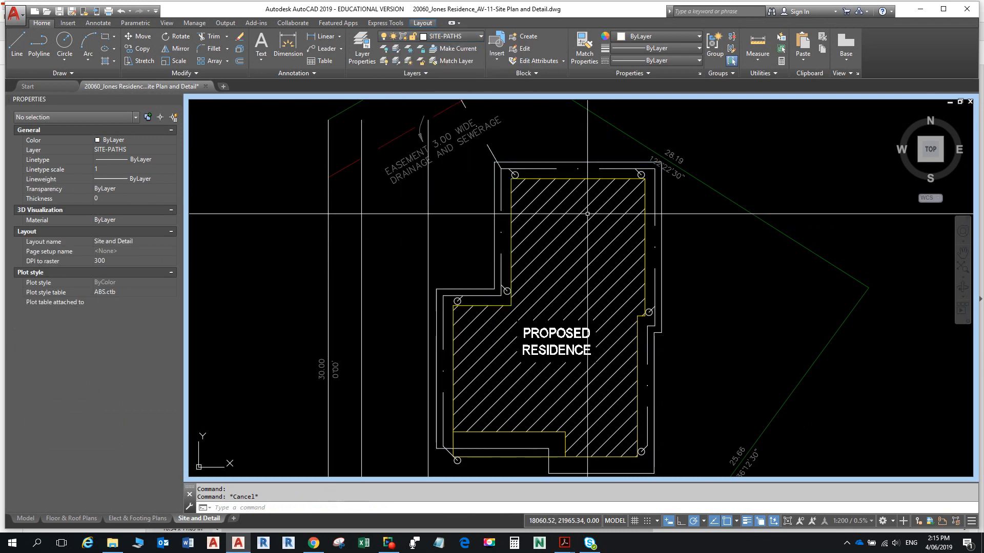
pyautogui.moveTo(531, 263); pyautogui.dragTo(585, 223, button='middle')
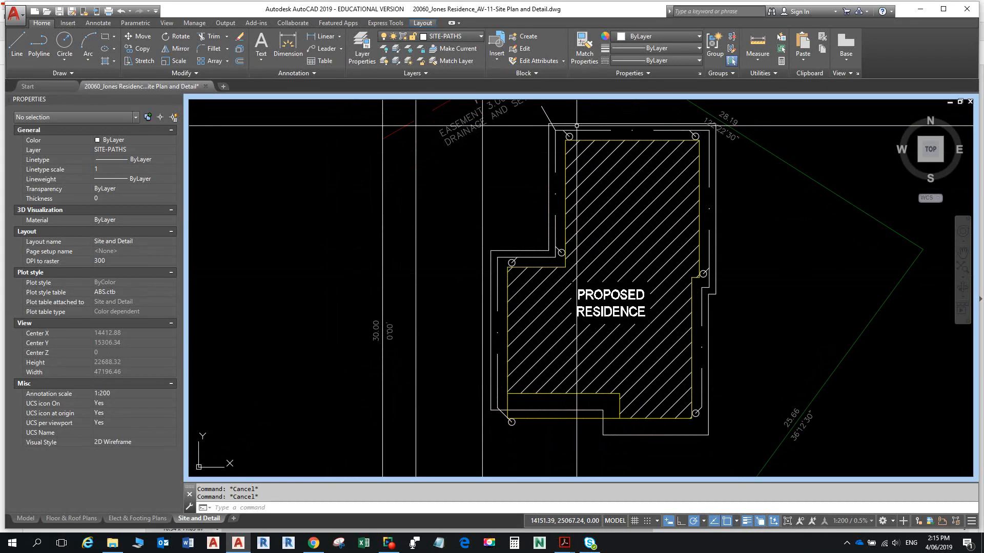
# - Explode the path outline and erase its left vertical edge
pyautogui.click(576, 125)
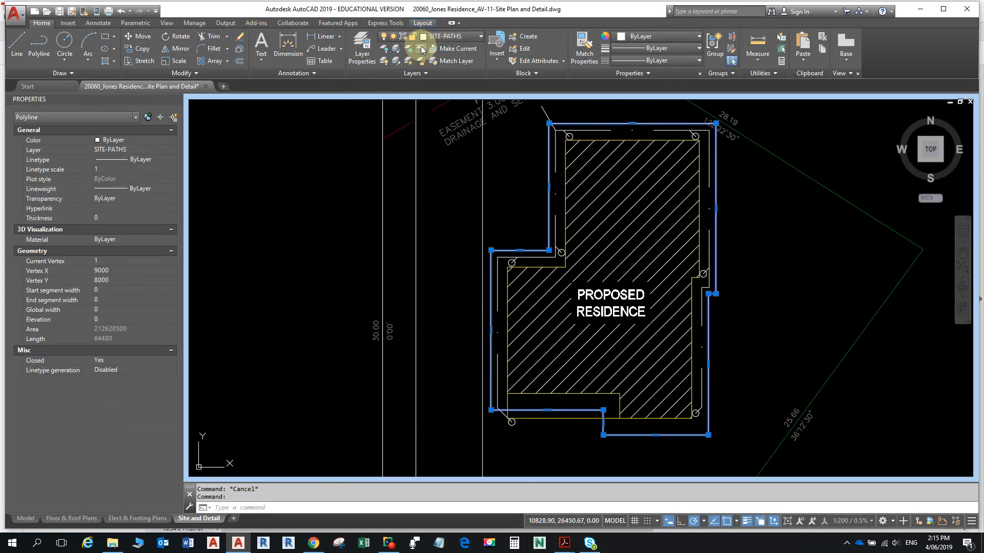
pyautogui.click(242, 51)
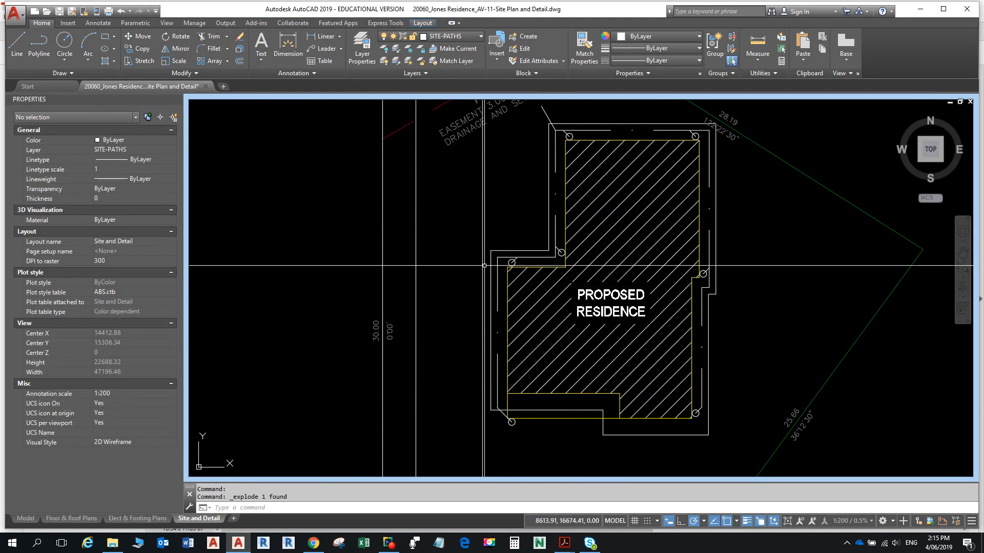
pyautogui.write('E')
pyautogui.press('Return')
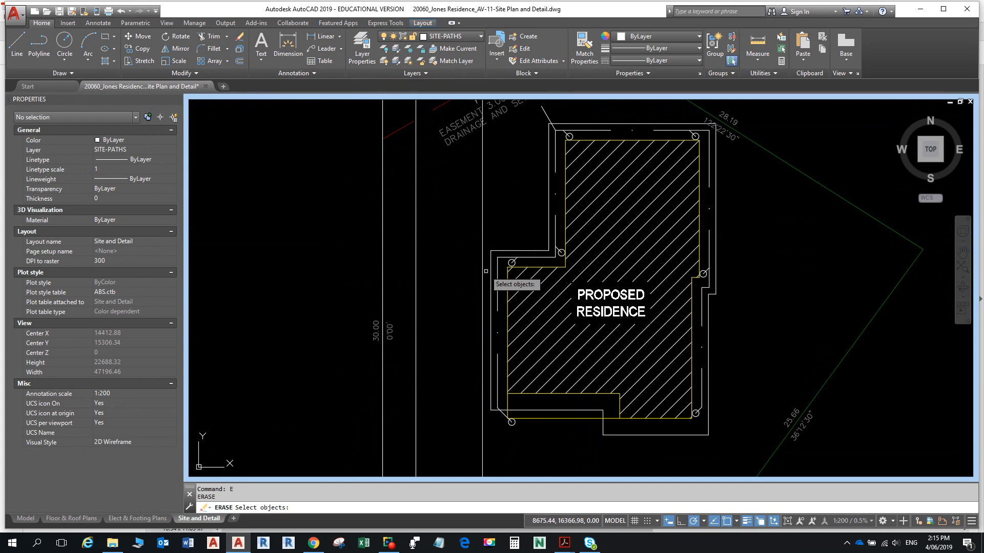
pyautogui.click(492, 260)
pyautogui.press('Return')
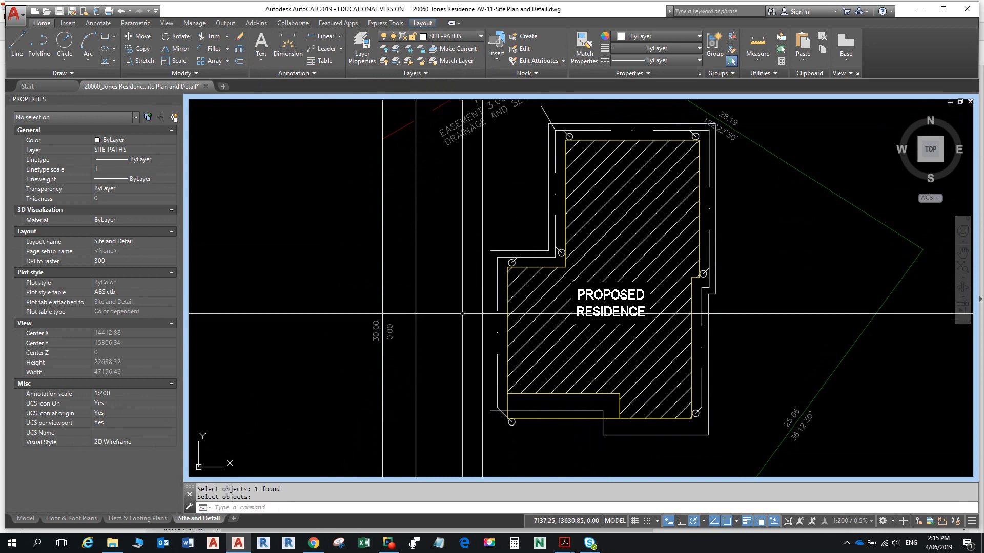
# - Fillet the path's upper-left edge to the driveway's vertical line
pyautogui.write('f')
pyautogui.press('Return')
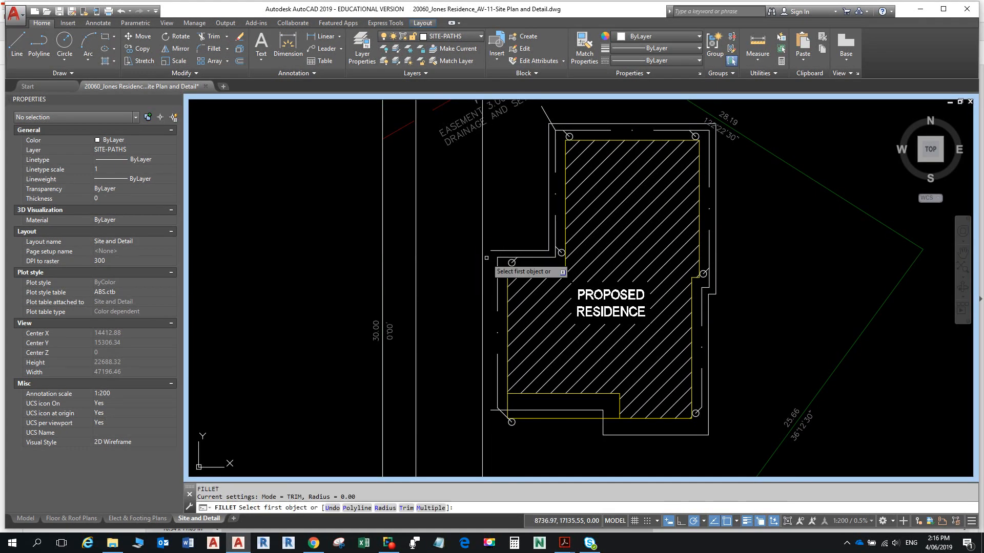
pyautogui.click(483, 253)
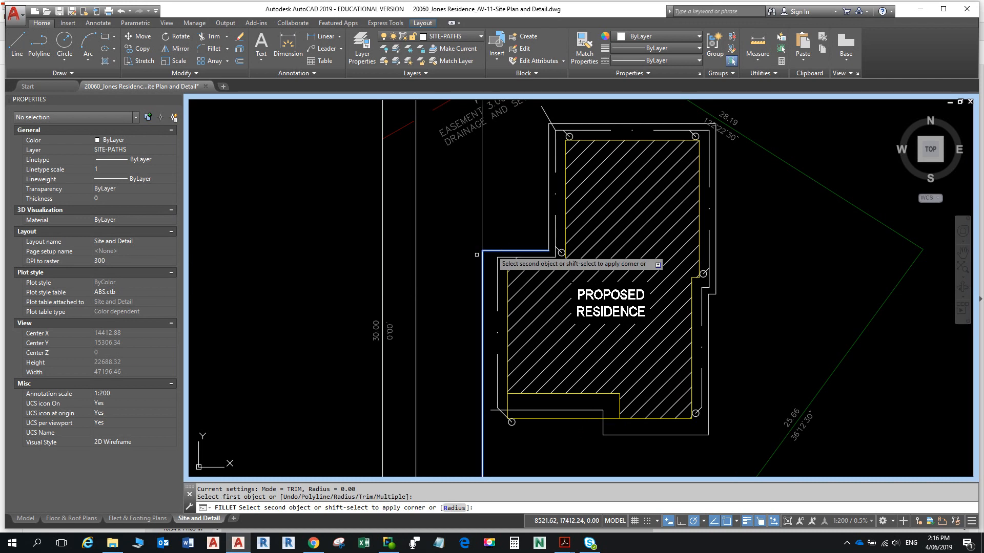
pyautogui.click(415, 285)
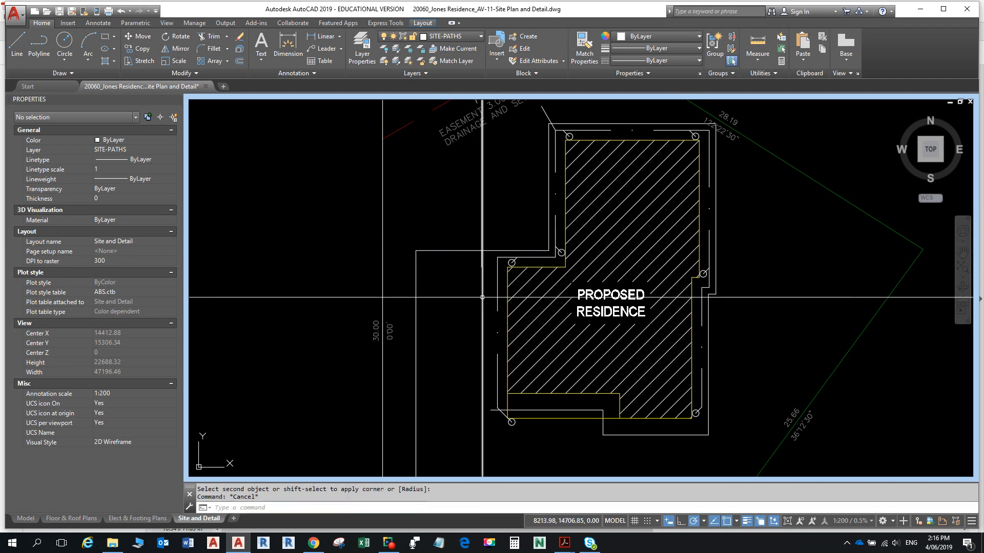
pyautogui.press('Escape')
pyautogui.press('Escape')
pyautogui.moveTo(506, 388); pyautogui.dragTo(499, 324, button='middle')
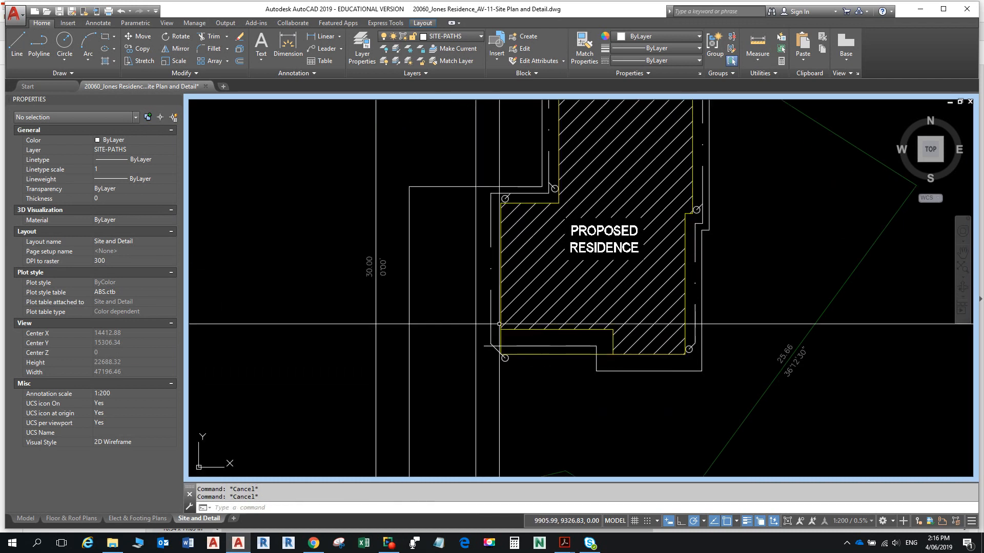
pyautogui.press('Return')
pyautogui.scroll(-2, 489, 350)
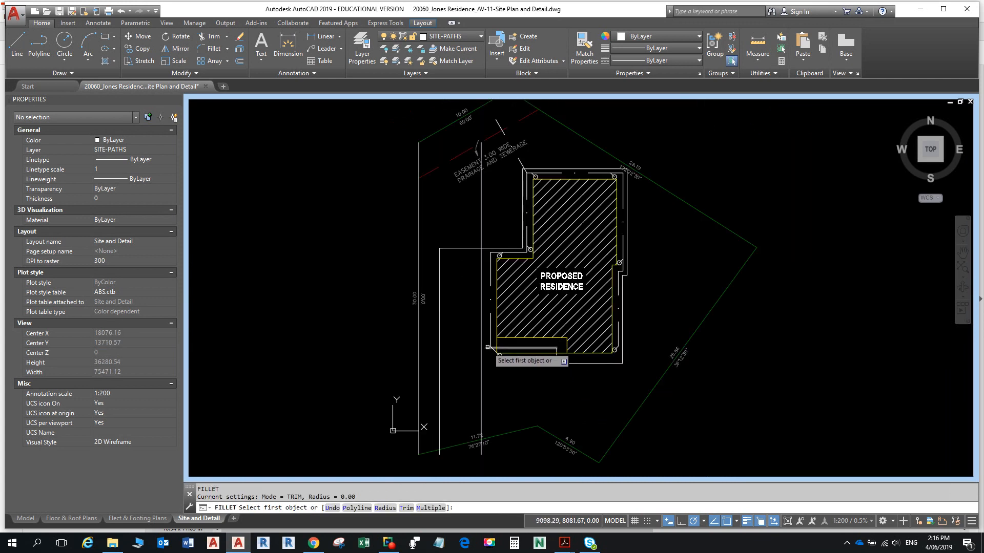
pyautogui.click(489, 350)
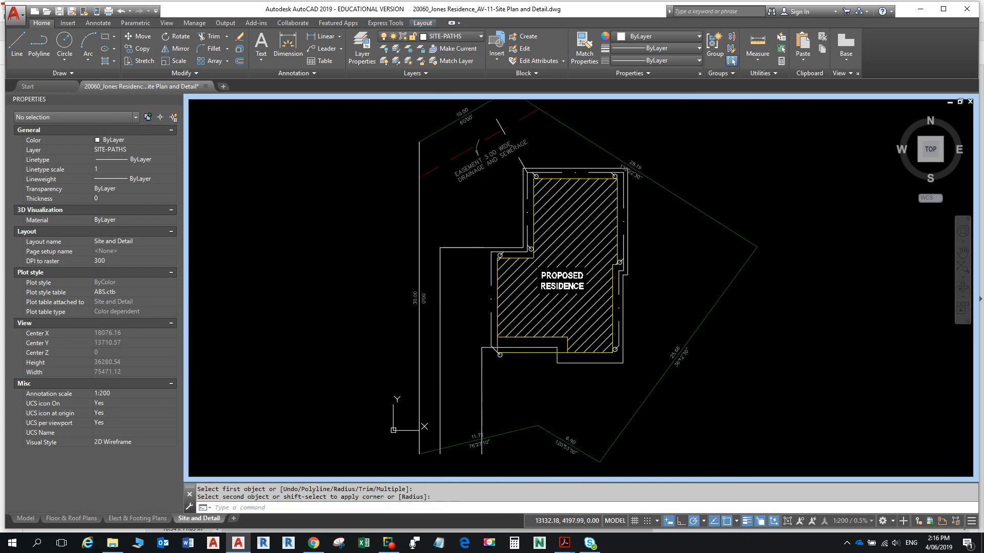
pyautogui.moveTo(592, 302); pyautogui.dragTo(518, 290, button='middle')
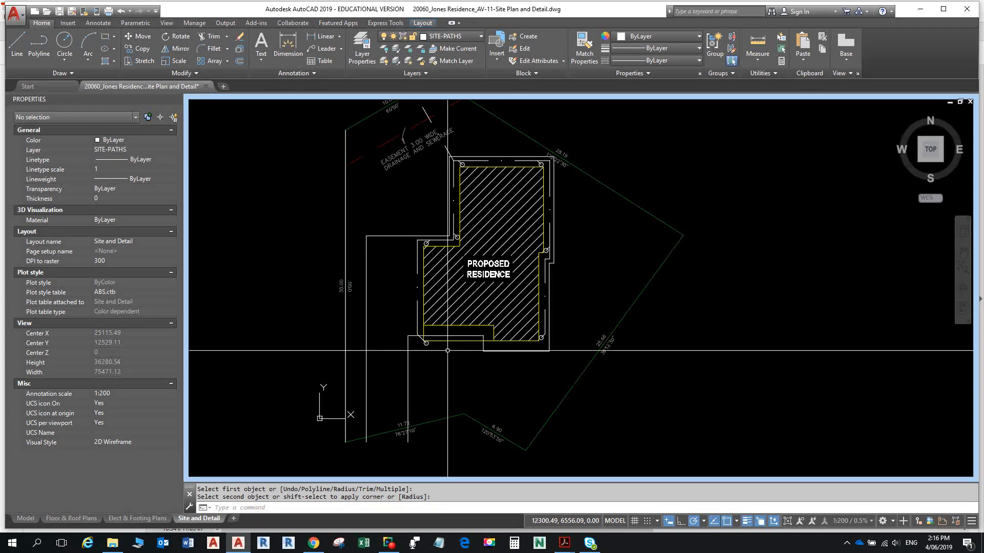
pyautogui.press('Return')
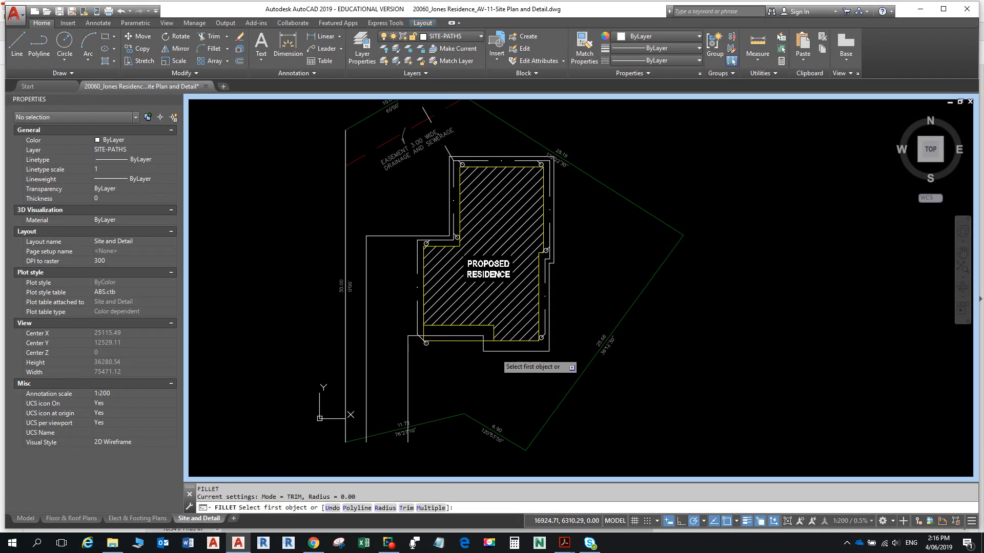
# - Try filleting and erasing the lines below the house, cancel both, and check the reference PDF
pyautogui.hotkey('alt', 'Tab')
pyautogui.hotkey('alt', 'Tab')
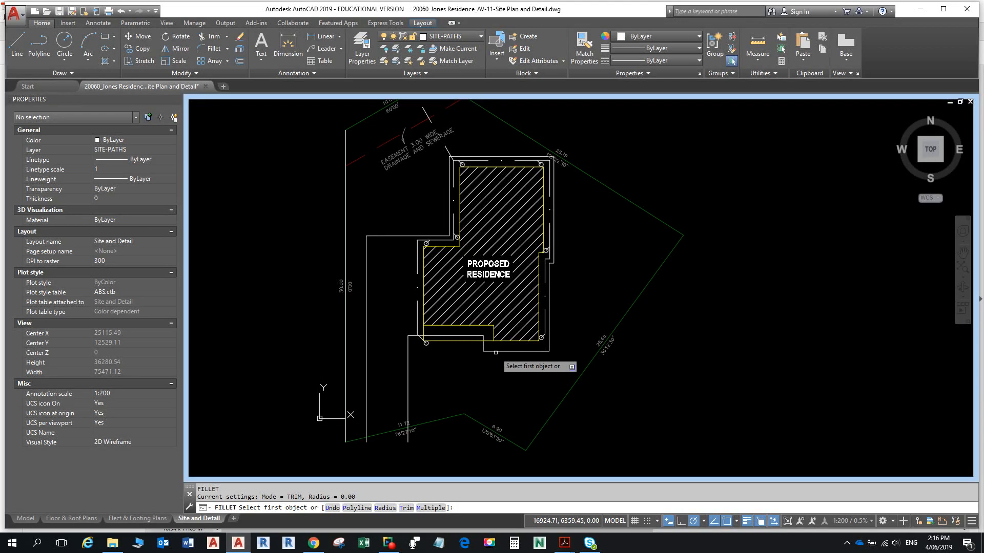
pyautogui.click(494, 352)
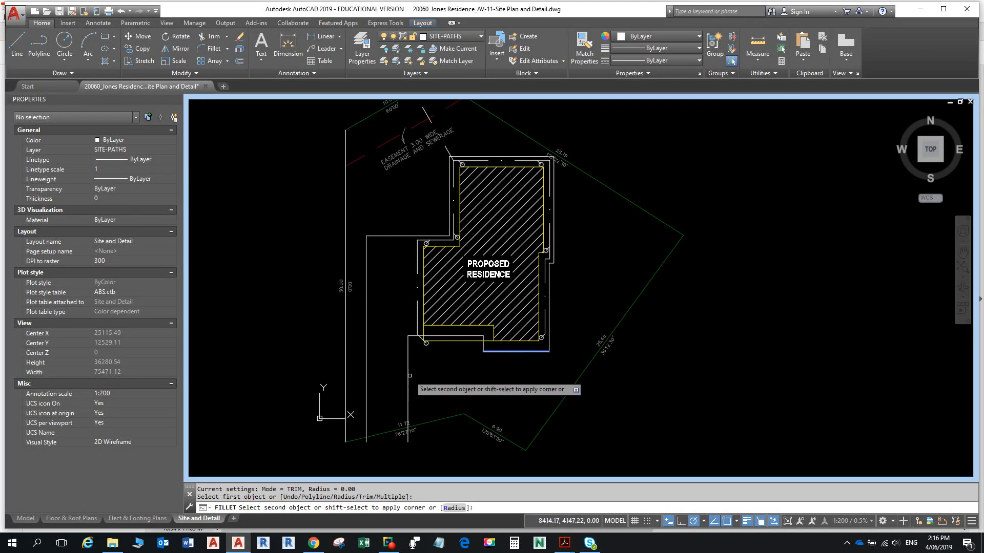
pyautogui.press('Escape')
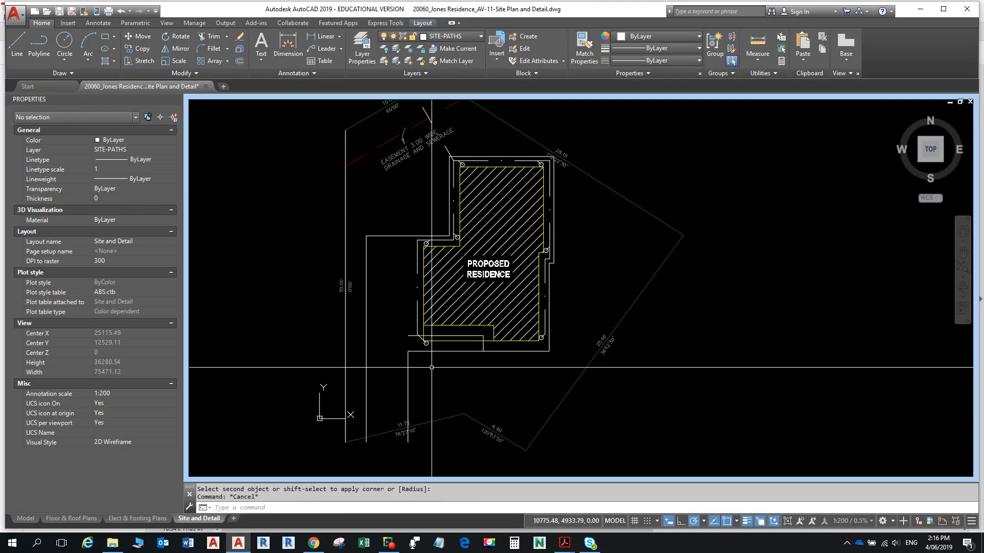
pyautogui.write('e')
pyautogui.press('Return')
pyautogui.click(413, 336)
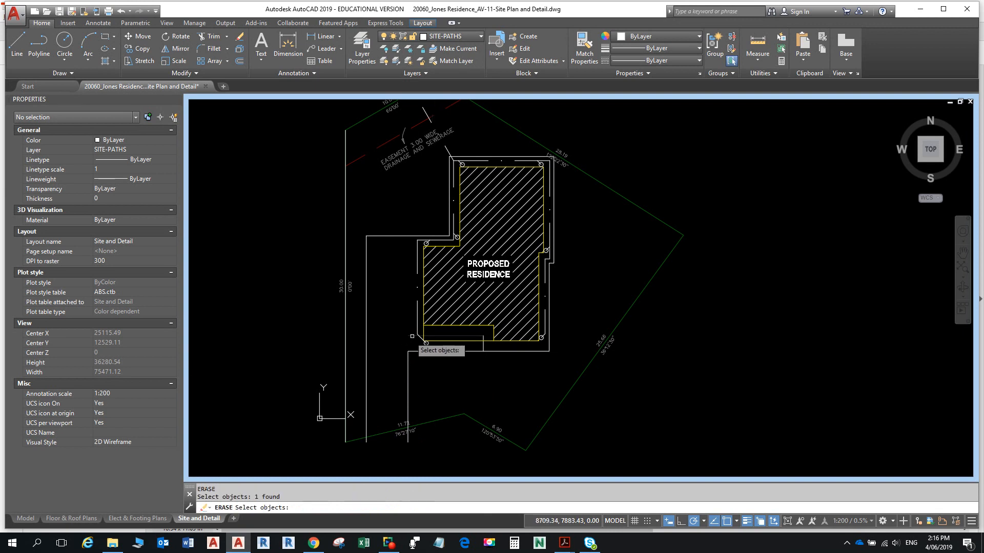
pyautogui.press('Escape')
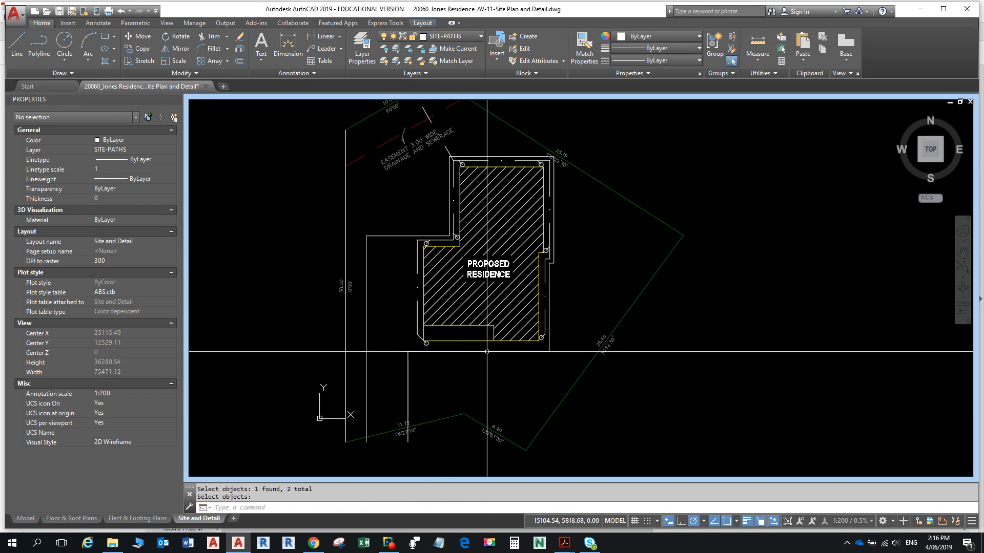
pyautogui.scroll(-3, 488, 340)
pyautogui.moveTo(520, 318); pyautogui.dragTo(542, 244, button='middle')
pyautogui.hotkey('alt', 'Tab')
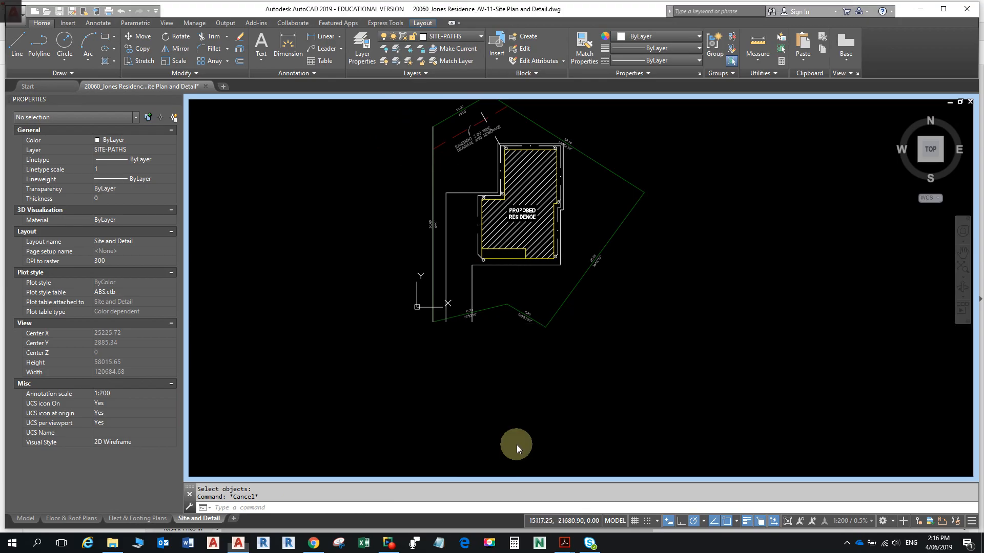
pyautogui.moveTo(406, 423); pyautogui.dragTo(407, 413, button='middle')
# - Scroll the reference PDF, compare it with the drawing, and start a new line in AutoCAD
pyautogui.scroll(-5, 414, 429)
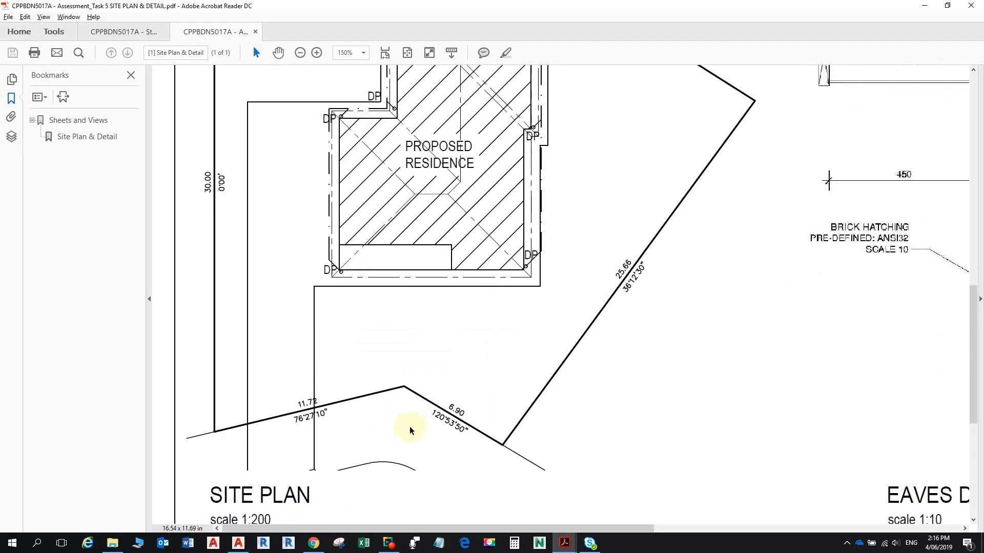
pyautogui.scroll(-1, 332, 447)
pyautogui.scroll(-1, 328, 441)
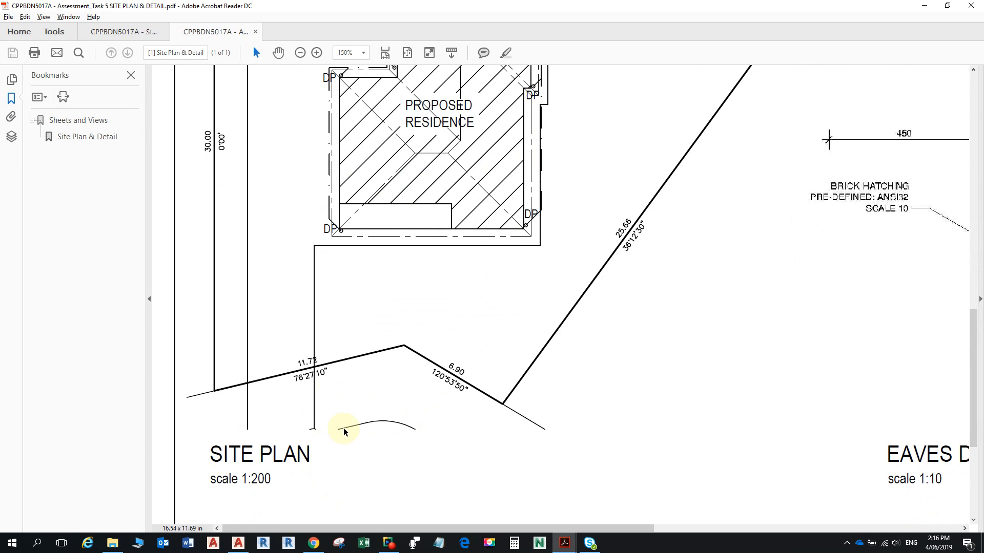
pyautogui.hotkey('alt', 'Tab')
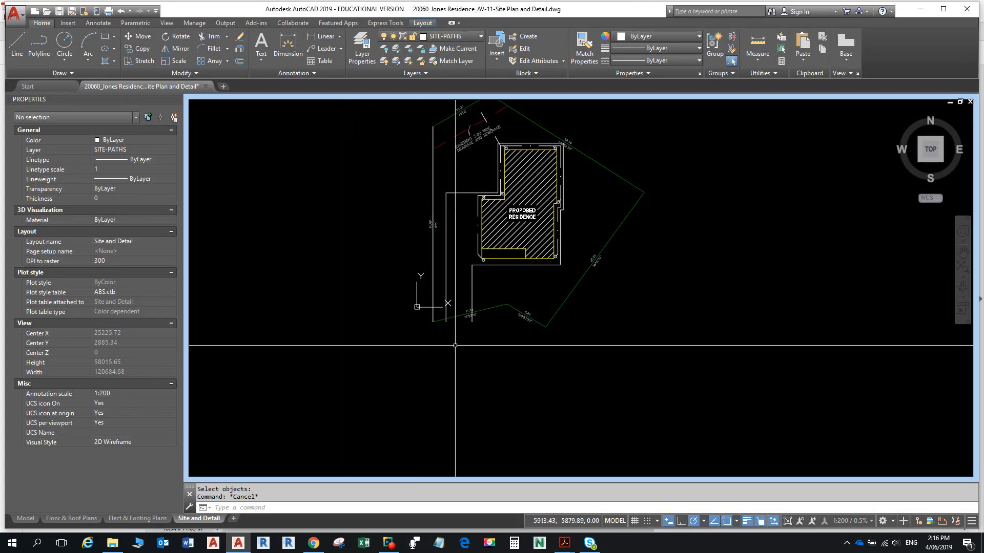
pyautogui.hotkey('alt', 'Tab')
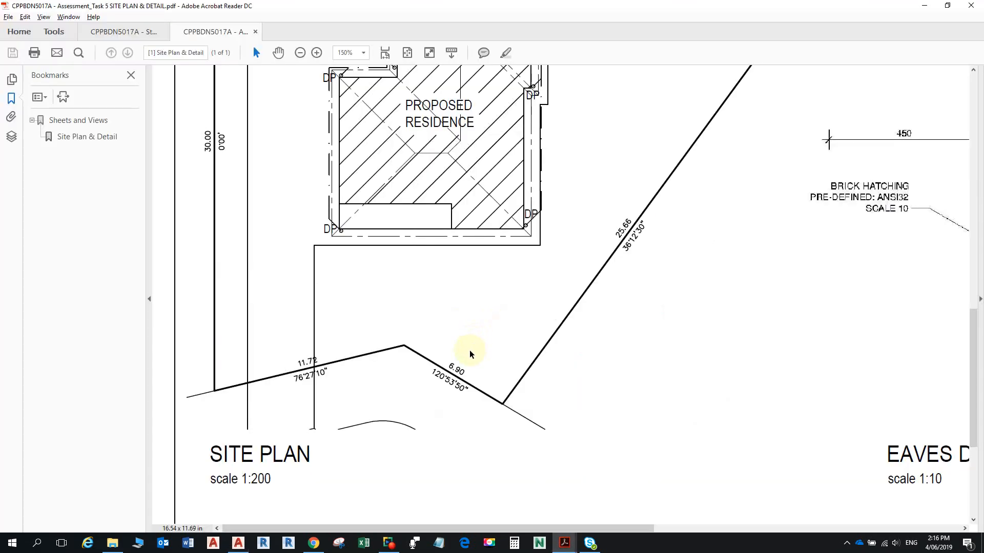
pyautogui.hotkey('alt', 'Tab')
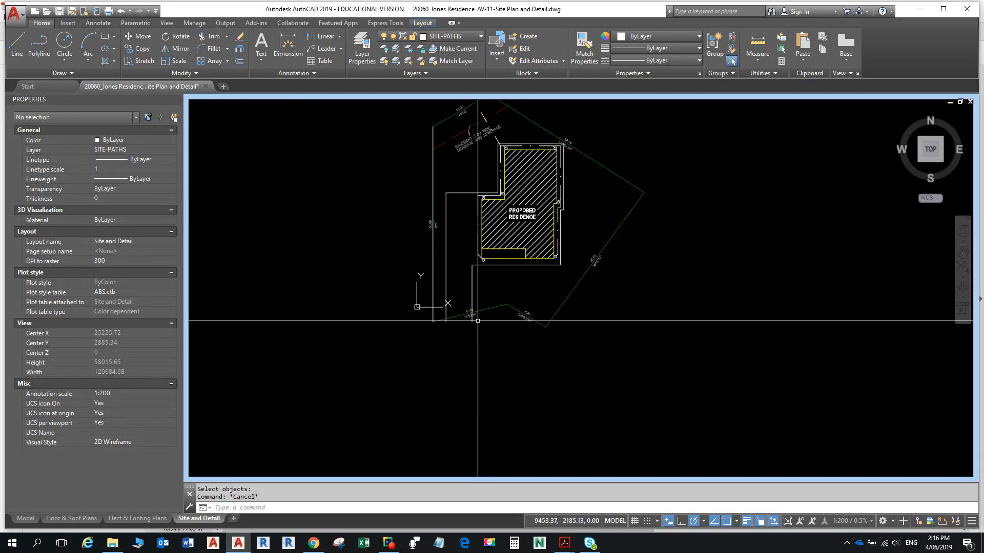
pyautogui.moveTo(470, 293); pyautogui.dragTo(452, 303, button='middle')
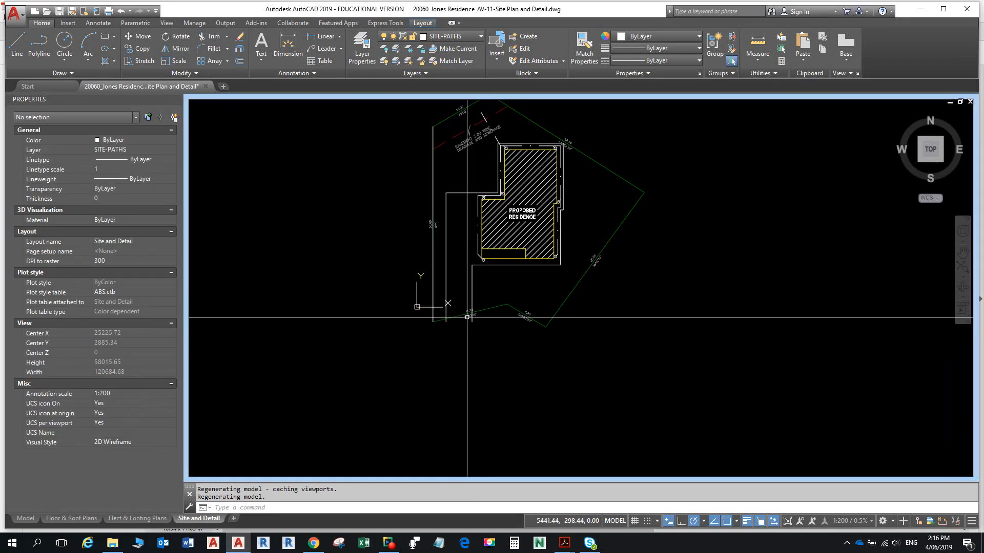
pyautogui.press('Escape')
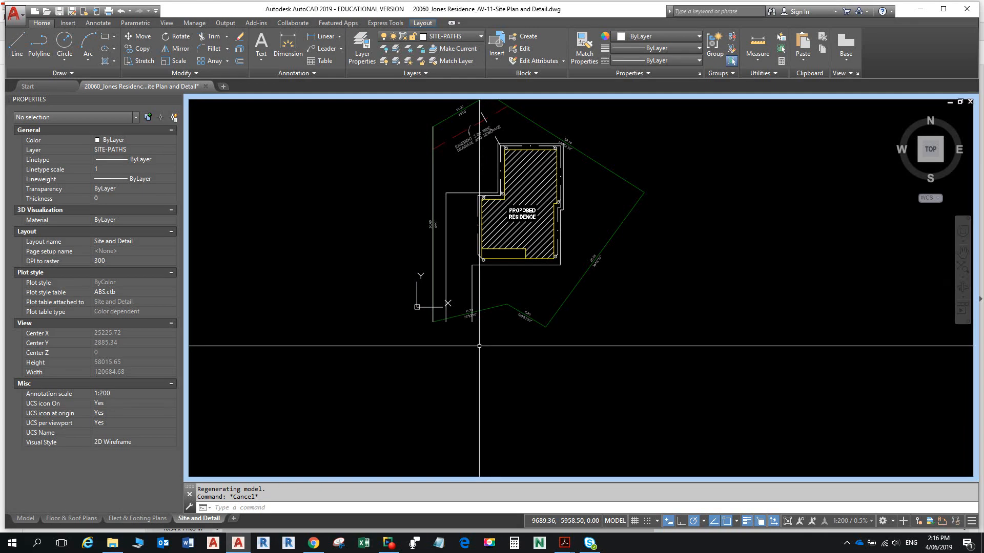
pyautogui.write('l')
pyautogui.press('Return')
# - Offset the front site boundary 3500 toward the street as a construction line
pyautogui.click(433, 322)
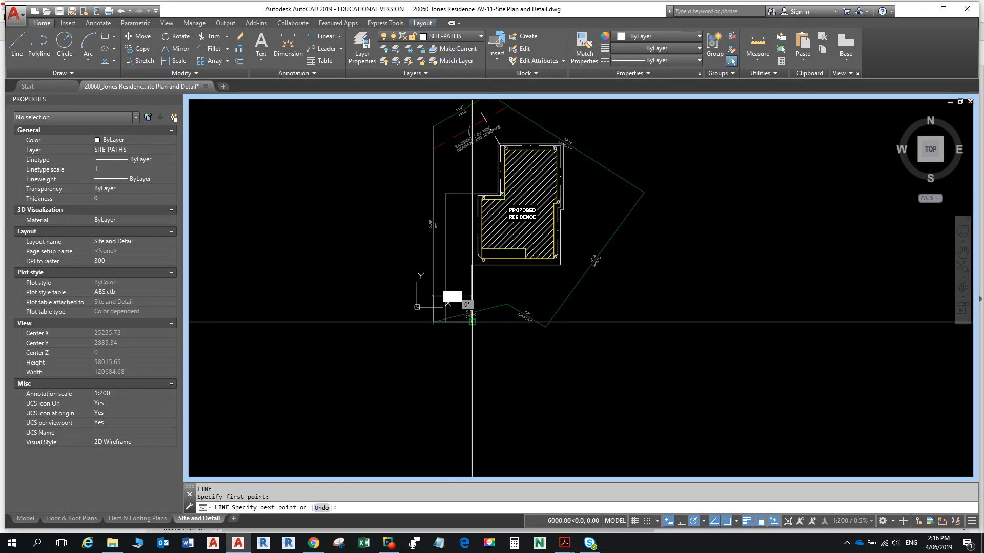
pyautogui.press('Escape')
pyautogui.press('Escape')
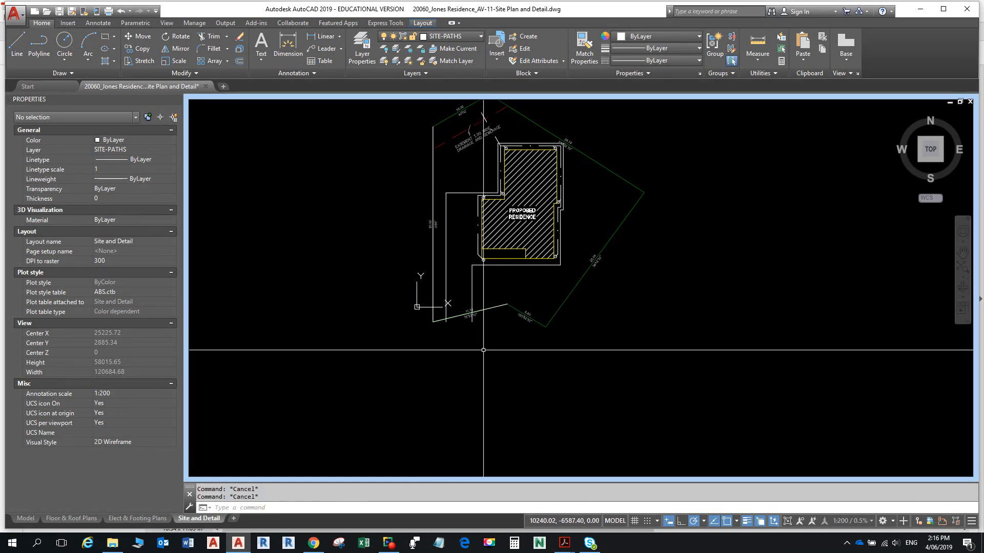
pyautogui.write('o')
pyautogui.press('Return')
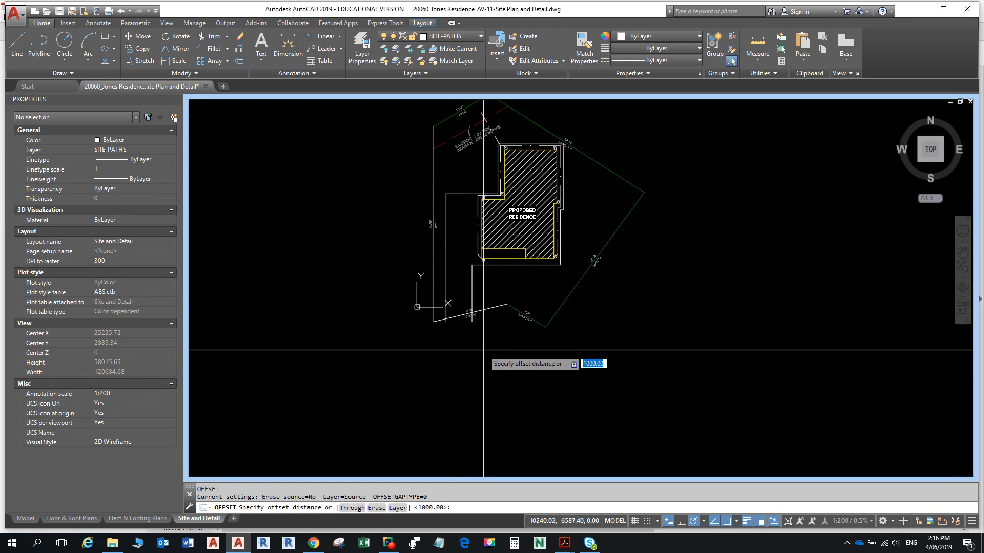
pyautogui.write('3500')
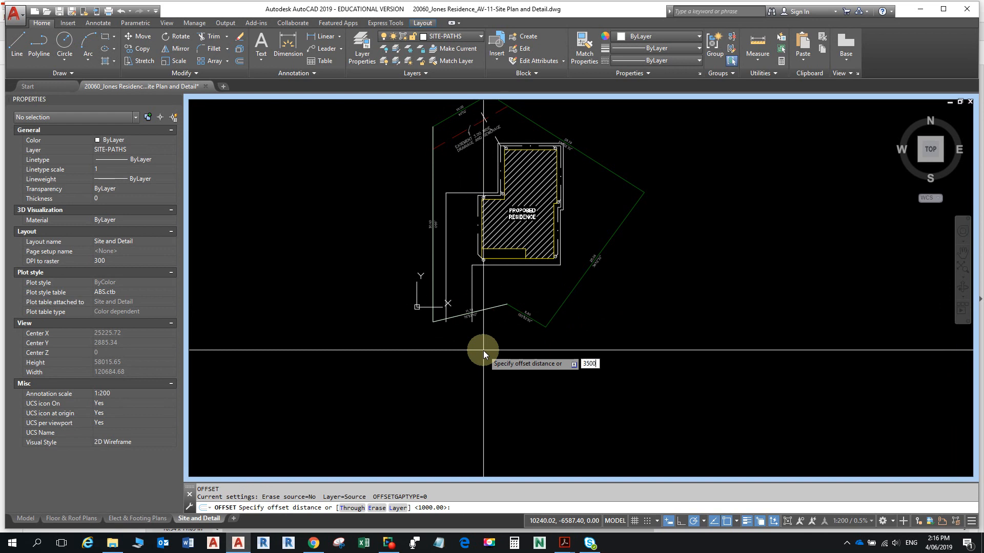
pyautogui.press('Return')
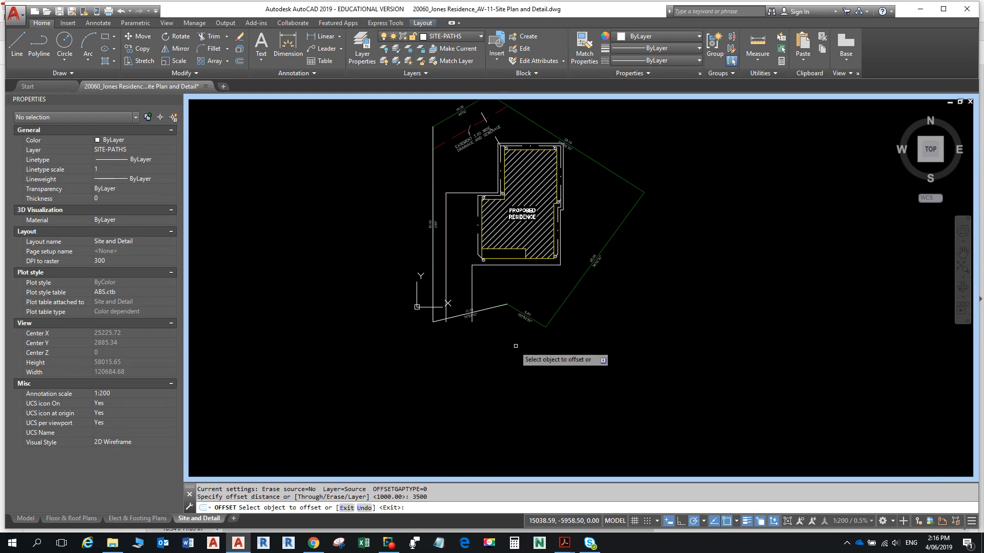
pyautogui.click(465, 314)
pyautogui.click(501, 349)
pyautogui.click(469, 358)
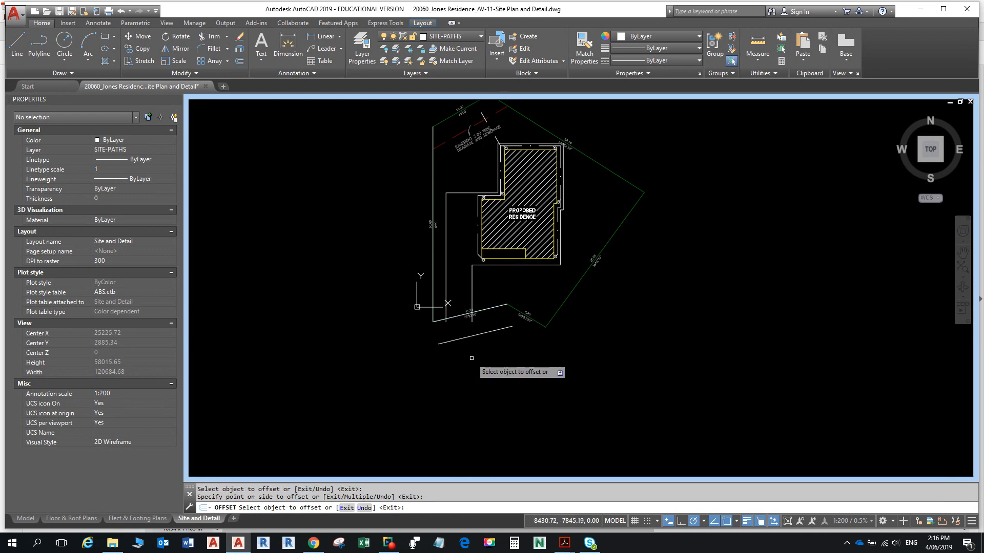
pyautogui.press('Escape')
pyautogui.press('Escape')
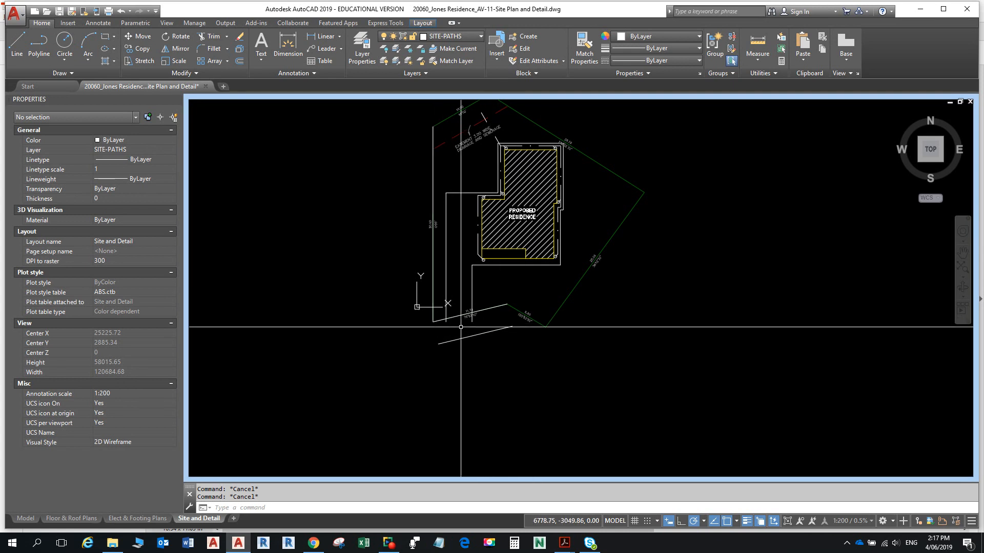
# - Extend the left and right driveway lines down to the offset boundary line
pyautogui.write('ex')
pyautogui.press('Return')
pyautogui.press('Return')
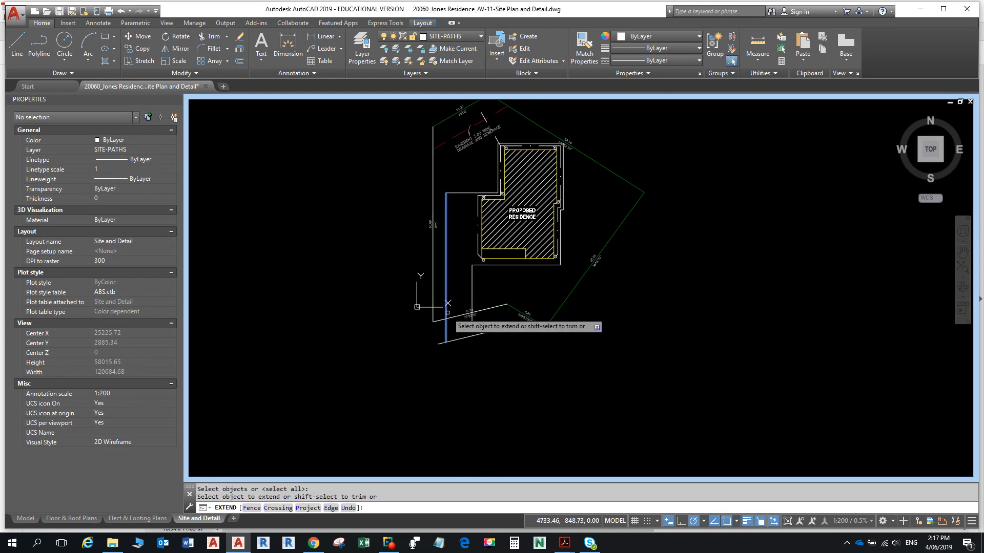
pyautogui.click(447, 312)
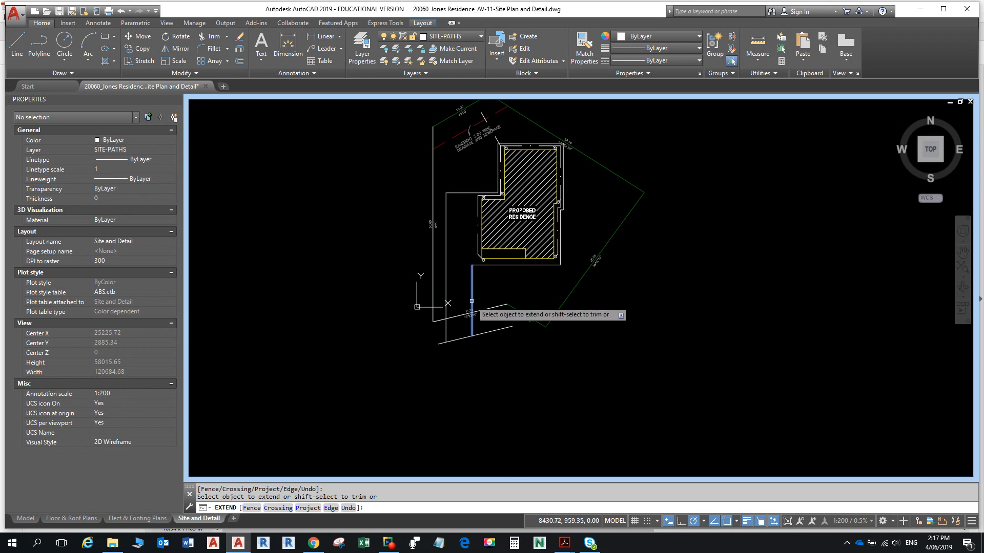
pyautogui.click(471, 301)
pyautogui.press('Escape')
pyautogui.press('Escape')
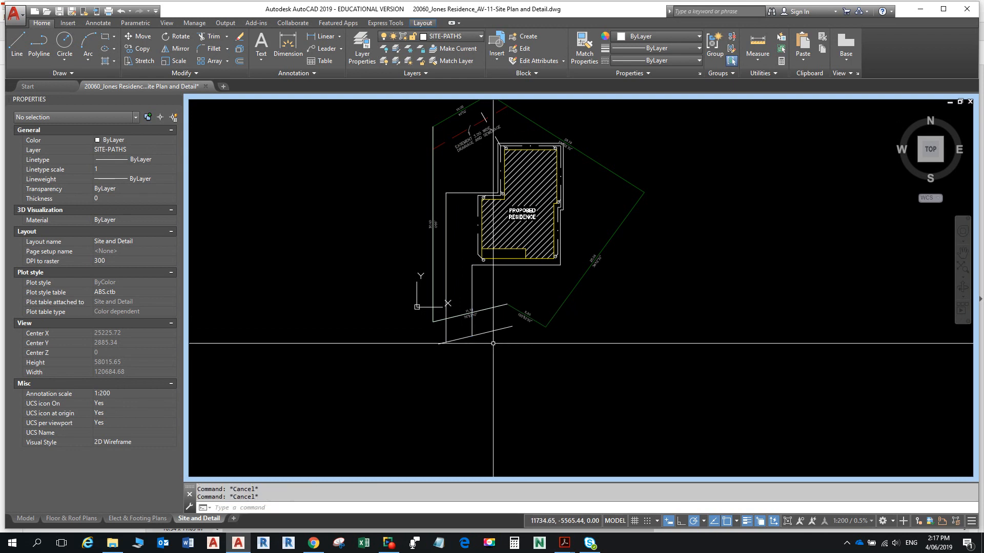
# - Erase the leftover construction lines, including the left vertical line
pyautogui.write('e')
pyautogui.press('Return')
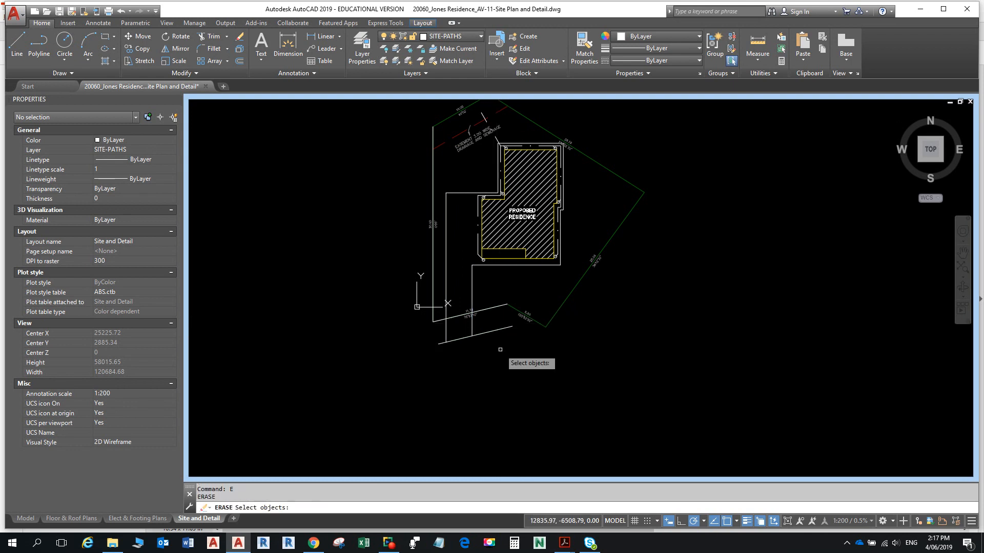
pyautogui.click(500, 328)
pyautogui.click(499, 306)
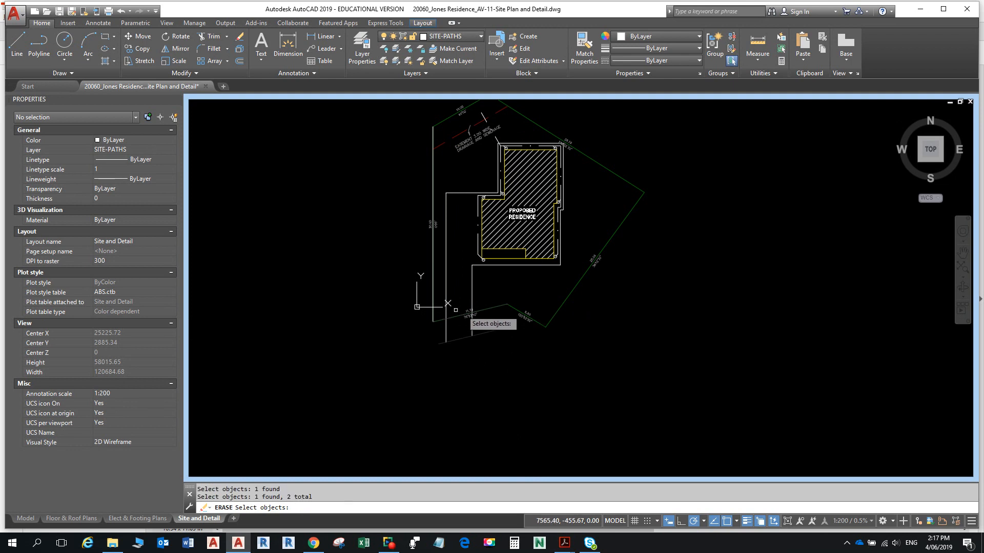
pyautogui.click(432, 289)
pyautogui.click(469, 327)
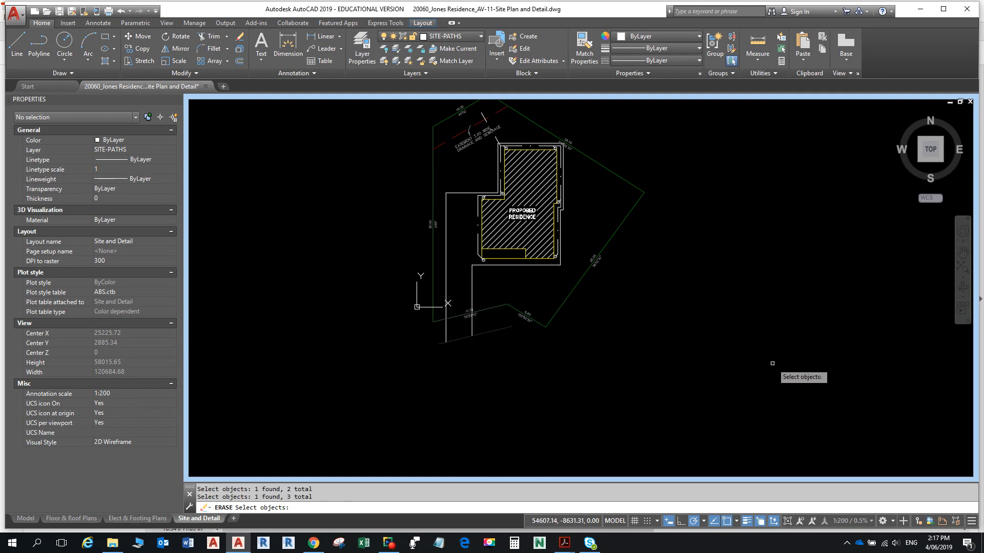
pyautogui.press('Escape')
pyautogui.press('Escape')
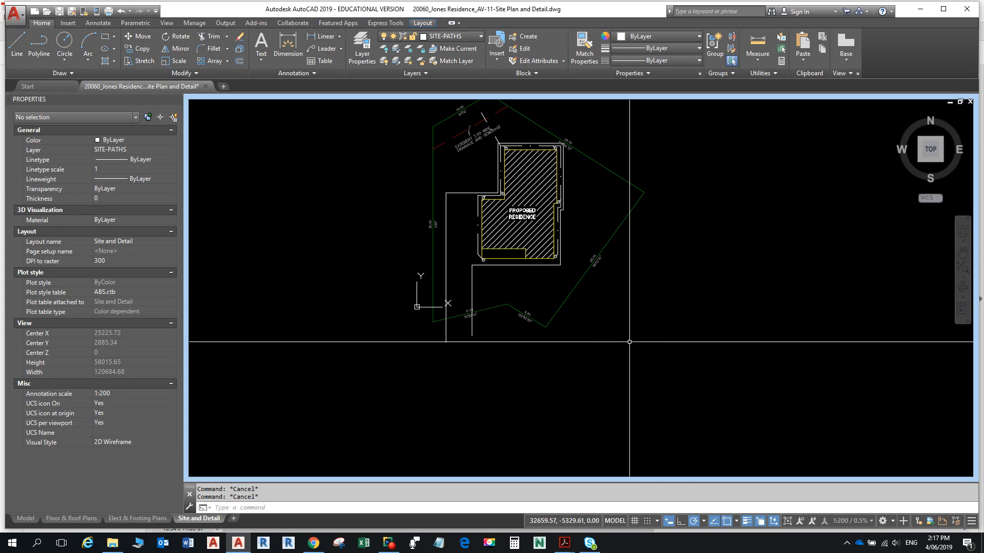
pyautogui.hotkey('alt', 'Tab')
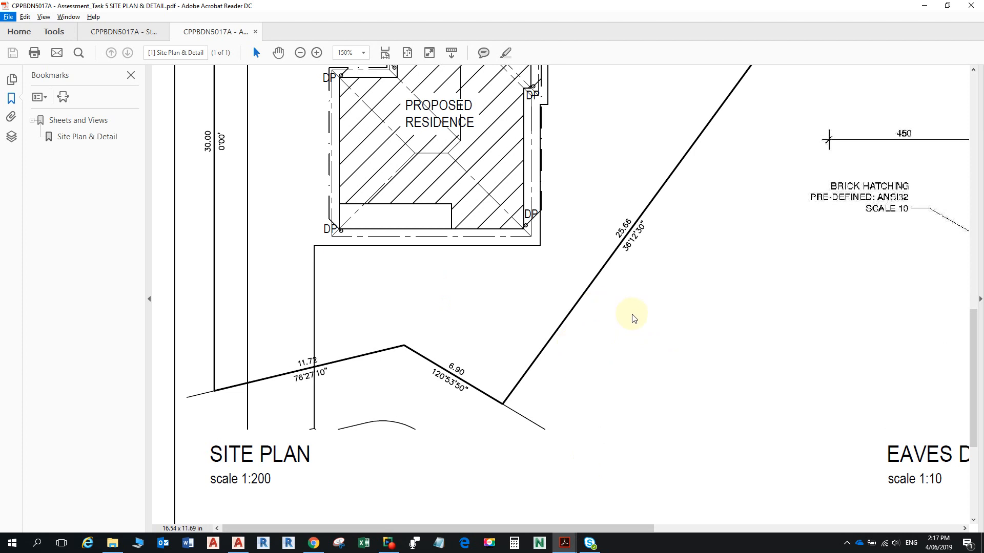
# - Review the reference site plan, then pan the AutoCAD drawing to recentre the site plan
pyautogui.keyDown('ctrl'); pyautogui.scroll(-3, 636, 286); pyautogui.keyUp('ctrl')
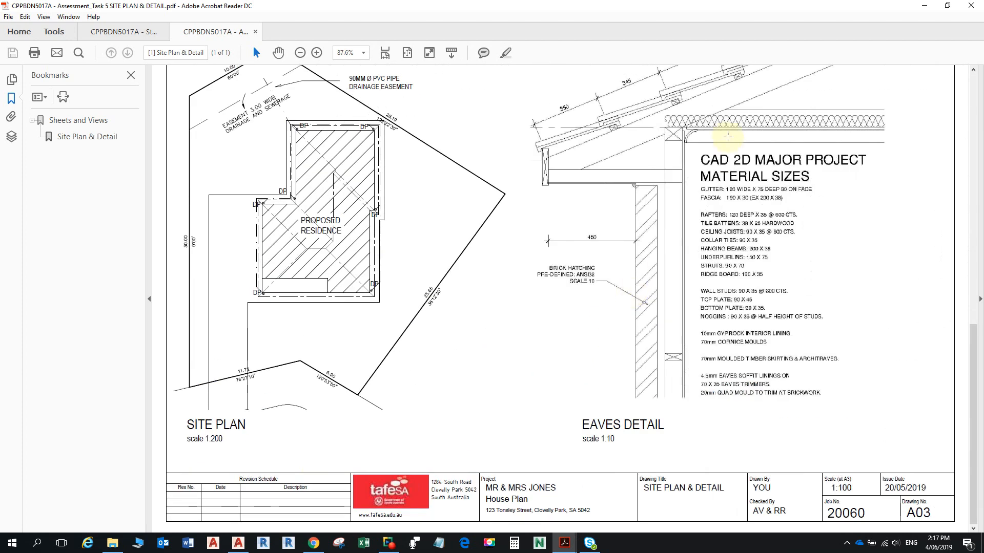
pyautogui.keyDown('ctrl'); pyautogui.scroll(-1, 584, 233); pyautogui.keyUp('ctrl')
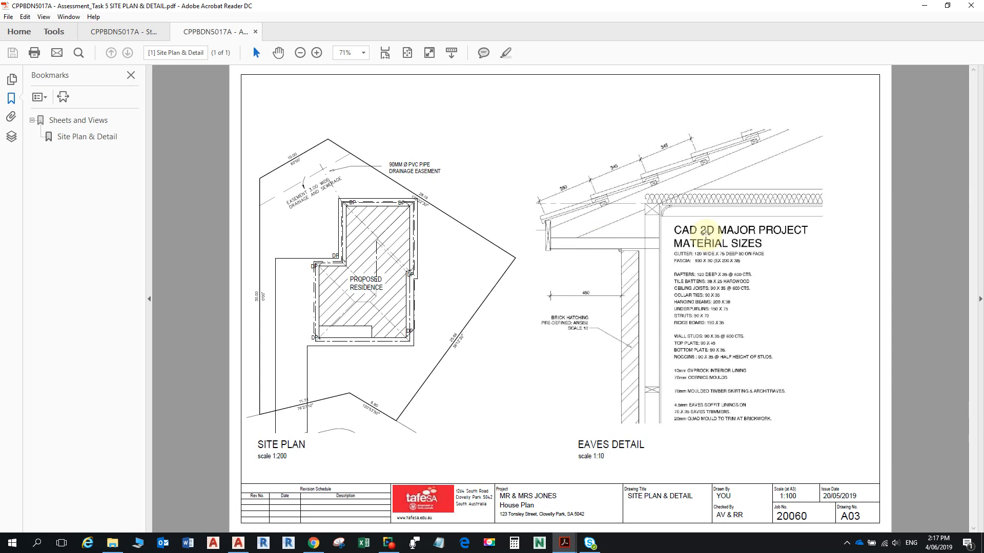
pyautogui.hotkey('alt', 'Tab')
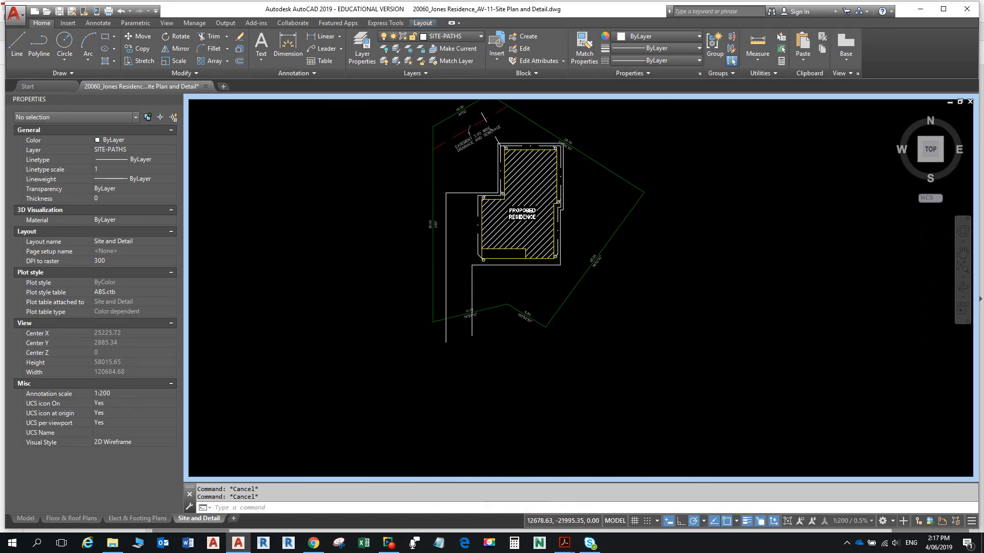
pyautogui.scroll(4, 499, 446)
pyautogui.scroll(-2, 502, 446)
pyautogui.moveTo(555, 305)
pyautogui.mouseDown(button='middle')
pyautogui.moveTo(562, 364)
pyautogui.moveTo(539, 376)
pyautogui.moveTo(440, 375)
pyautogui.mouseUp(button='middle')
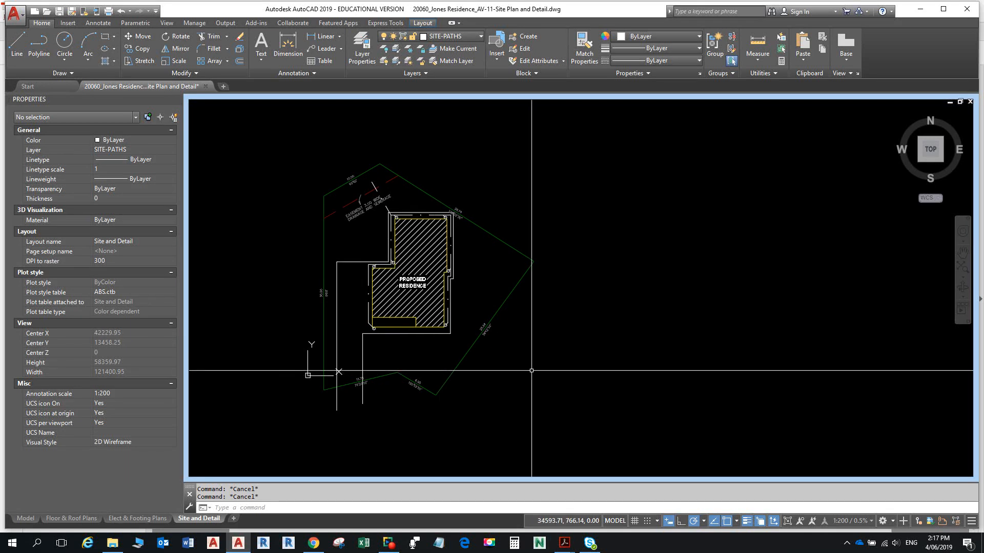
pyautogui.hotkey('alt', 'Tab')
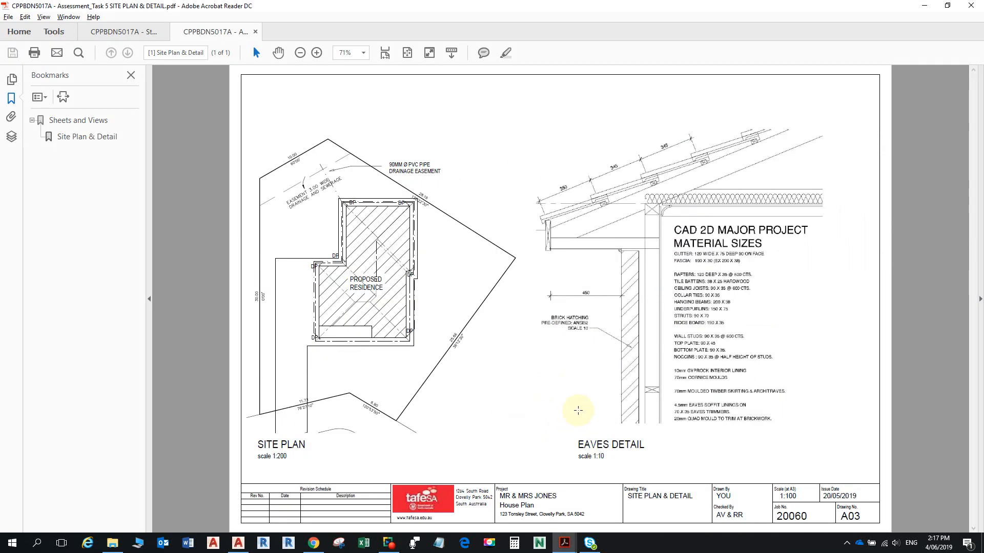
# - Page through the Student Portfolio Assessment PDF to the student instructions, items 15–18
pyautogui.click(126, 32)
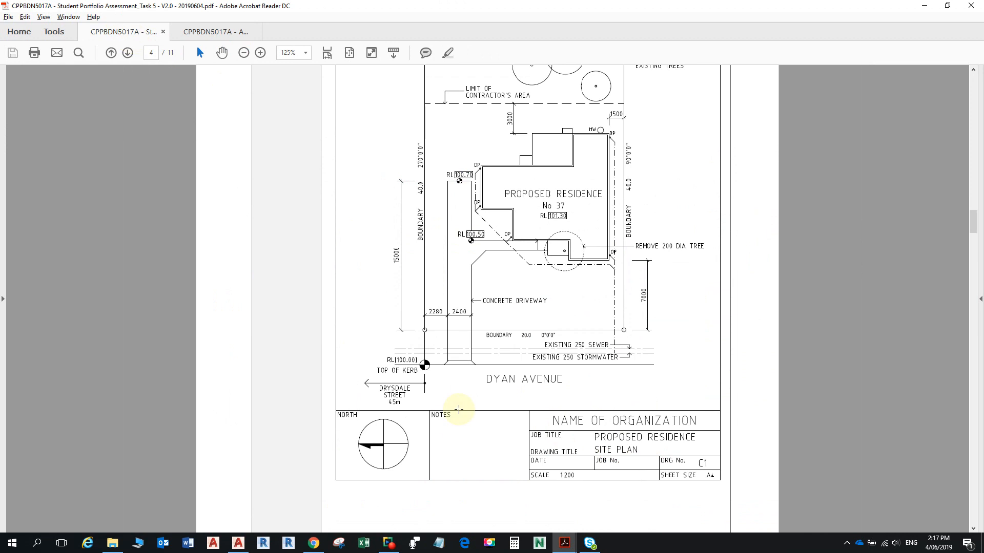
pyautogui.scroll(-10, 458, 409)
pyautogui.click(976, 499)
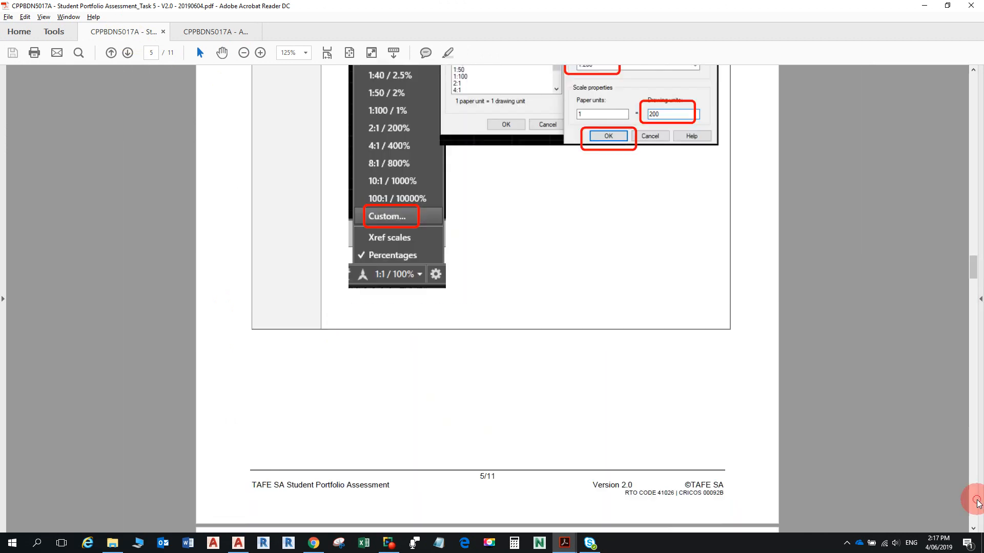
pyautogui.click(977, 502)
pyautogui.click(977, 503)
pyautogui.click(978, 504)
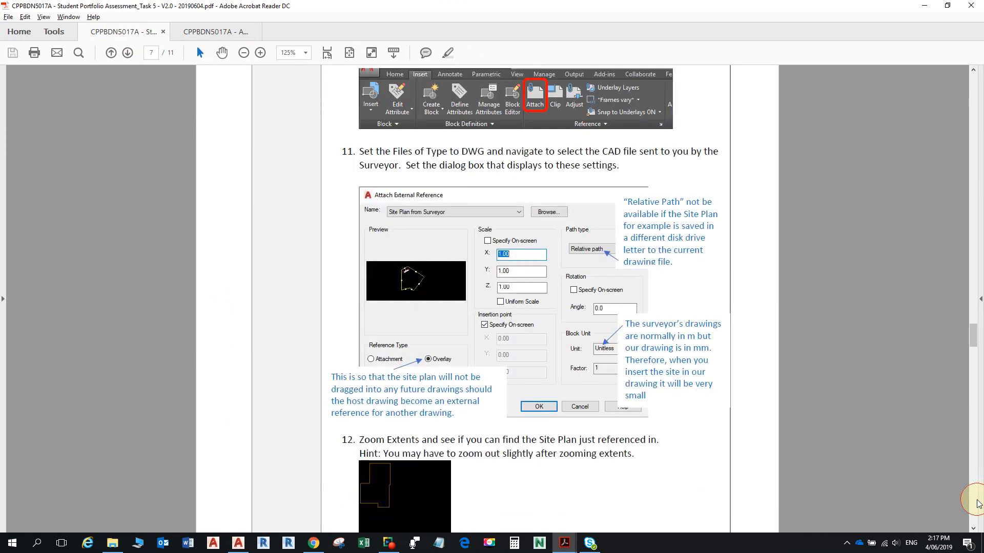
pyautogui.click(978, 504)
pyautogui.click(978, 504)
pyautogui.click(977, 503)
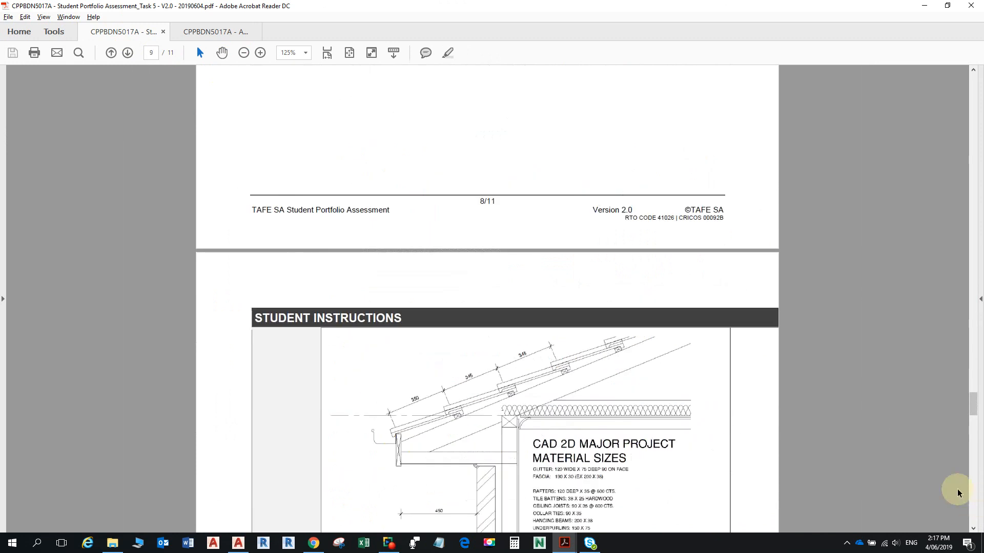
pyautogui.scroll(11, 622, 367)
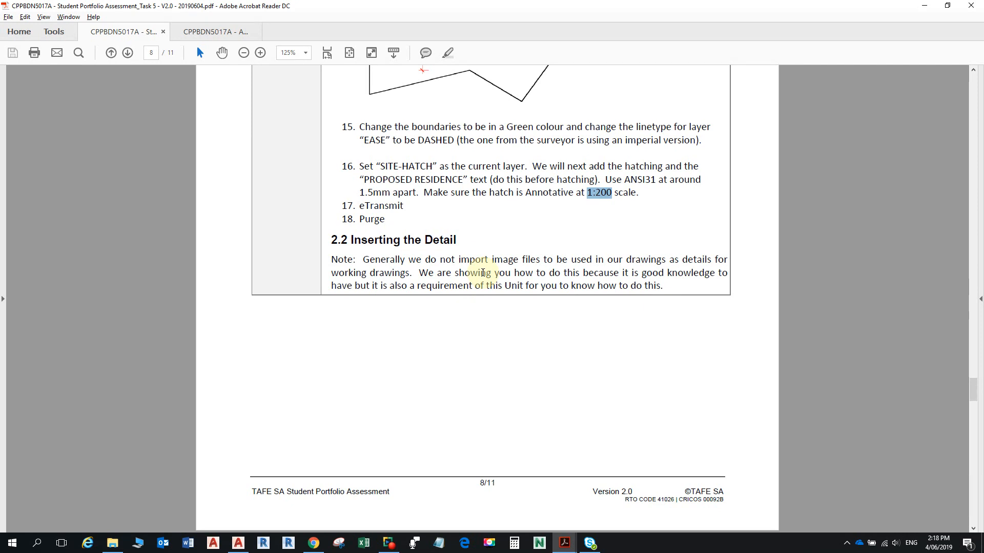
# - Scroll to page 9 and highlight 'CPPBDN5017A - Eaves Detail.png' in step 3
pyautogui.scroll(-6, 411, 259)
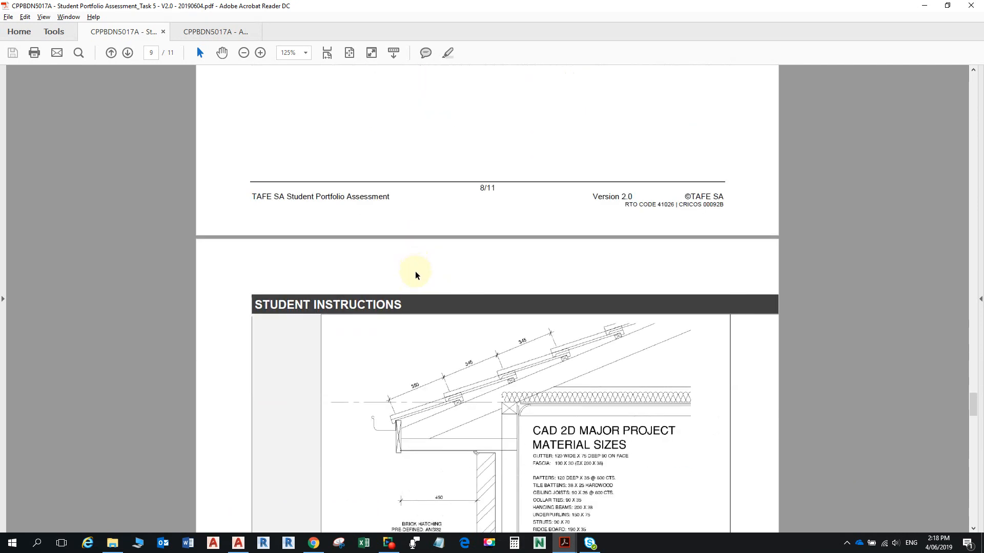
pyautogui.scroll(-2, 414, 271)
pyautogui.scroll(-1, 413, 269)
pyautogui.scroll(3, 430, 279)
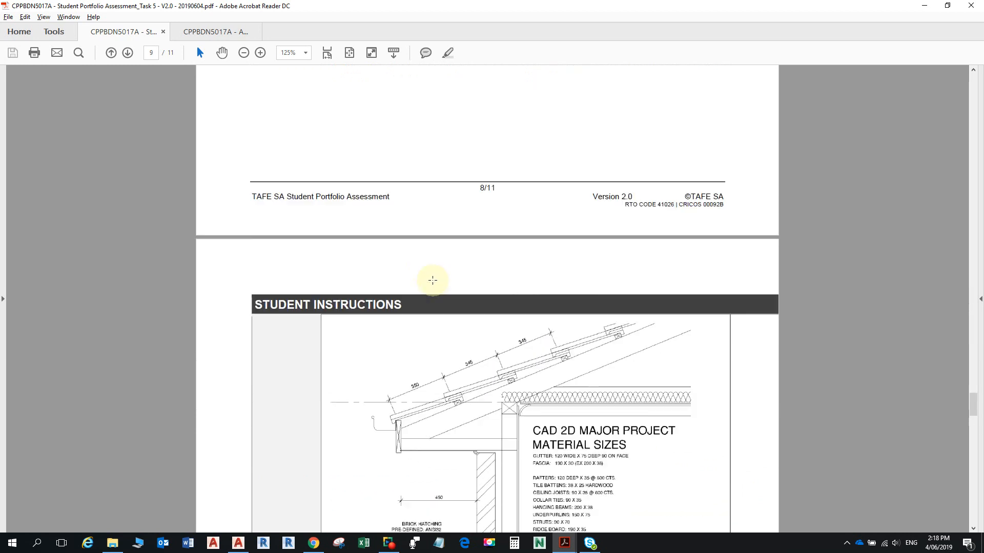
pyautogui.scroll(4, 433, 280)
pyautogui.scroll(-11, 436, 290)
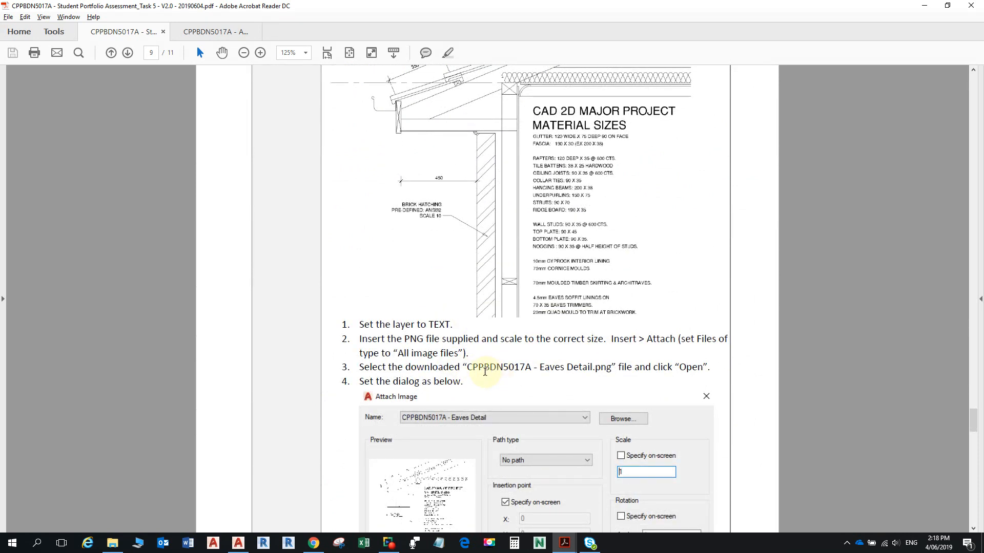
pyautogui.moveTo(468, 368); pyautogui.dragTo(604, 377)
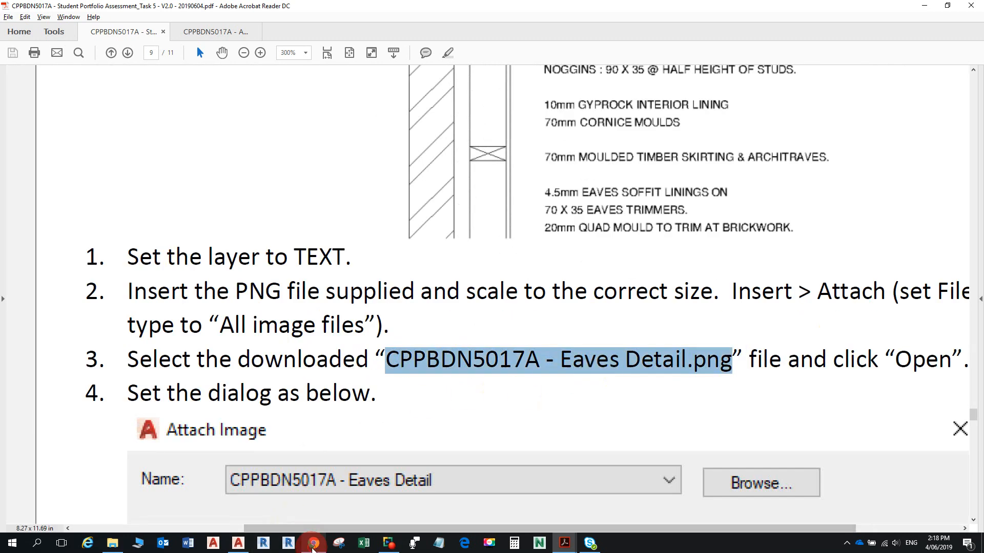
# - Check the course page in the browser, then keep reading the eaves detail instructions
pyautogui.click(314, 543)
pyautogui.scroll(-3, 452, 419)
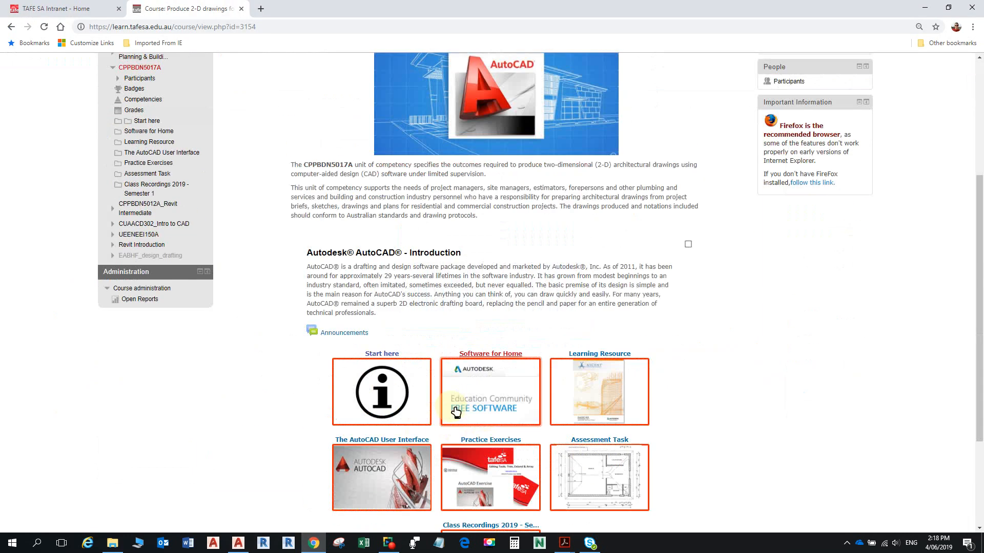
pyautogui.scroll(3, 469, 406)
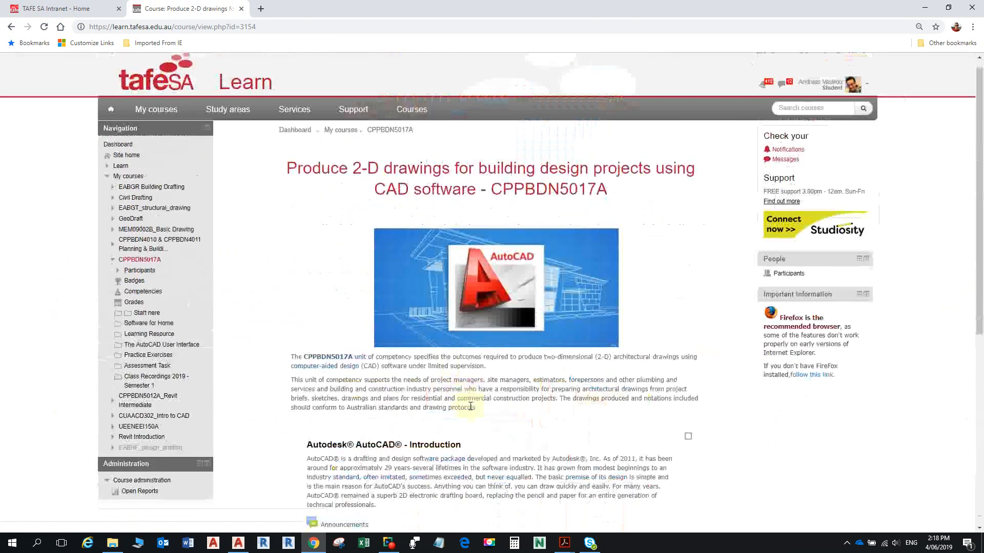
pyautogui.scroll(-4, 470, 404)
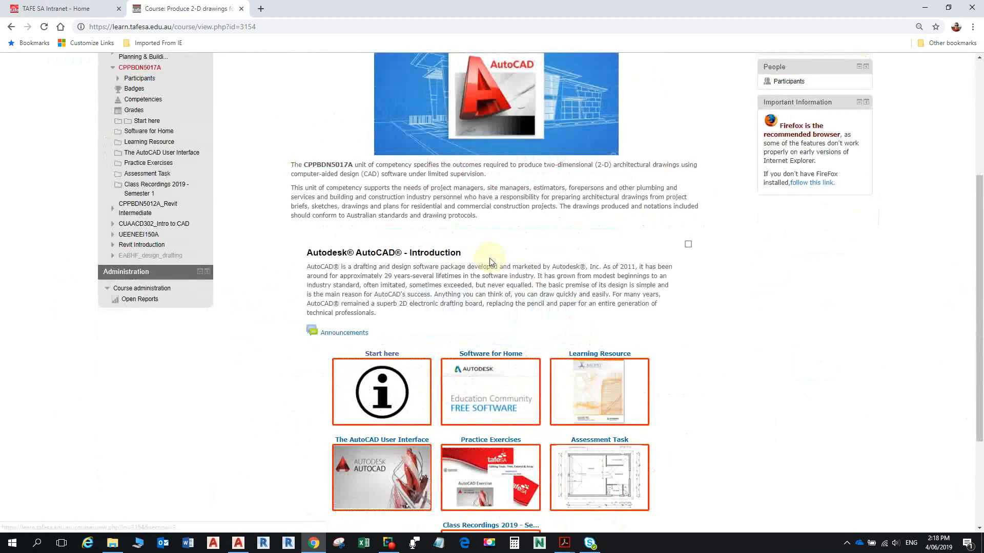
pyautogui.hotkey('alt', 'Tab')
pyautogui.keyDown('ctrl'); pyautogui.scroll(-2, 486, 249); pyautogui.keyUp('ctrl')
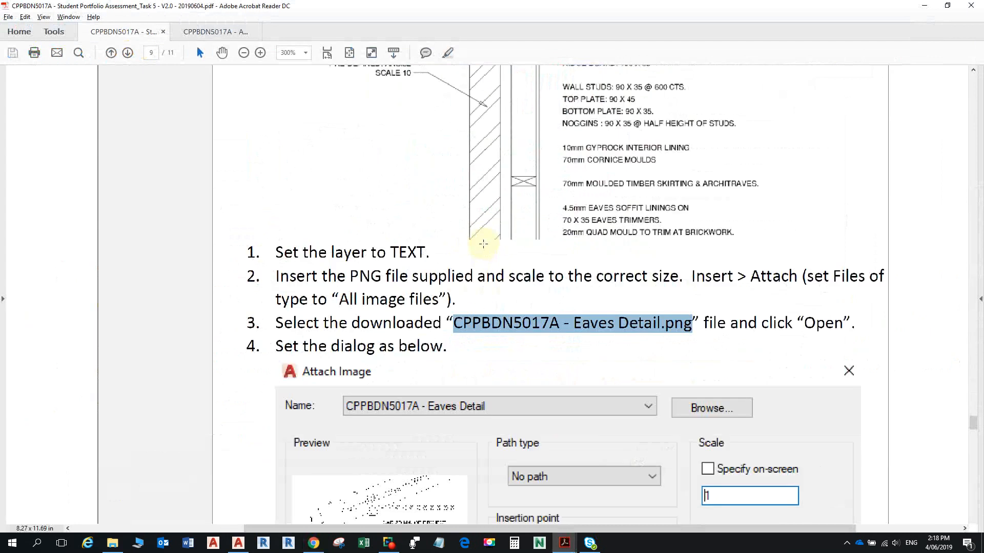
pyautogui.scroll(6, 467, 277)
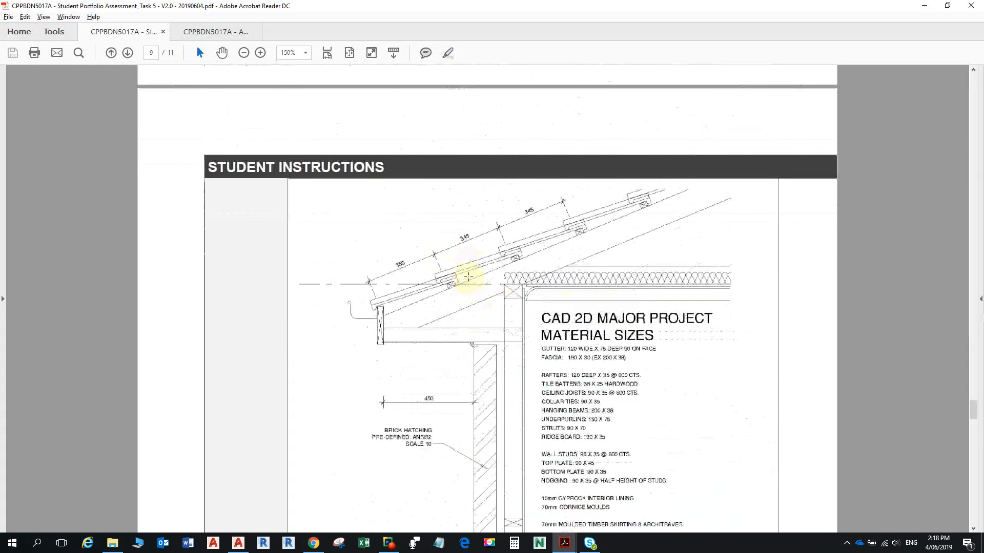
pyautogui.scroll(-2, 469, 279)
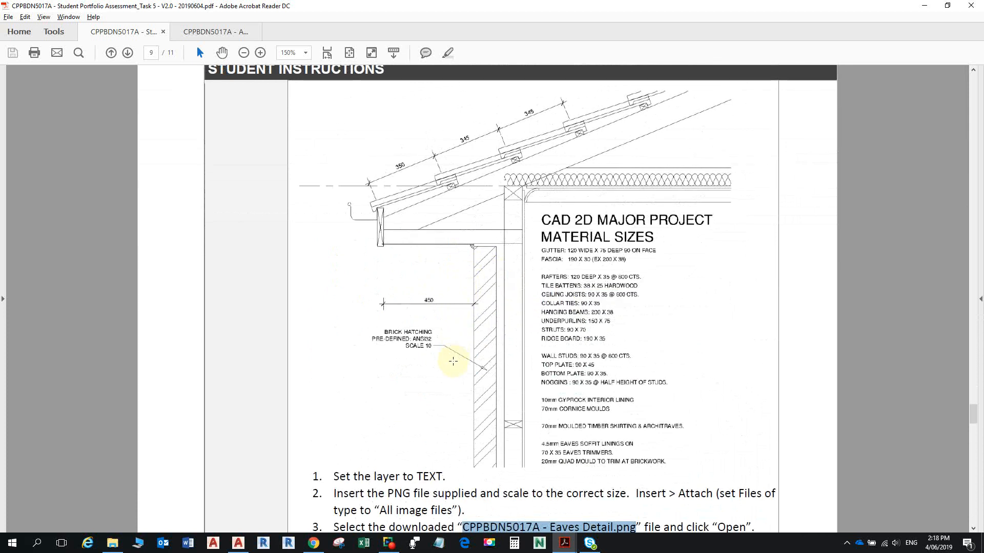
pyautogui.scroll(-2, 466, 325)
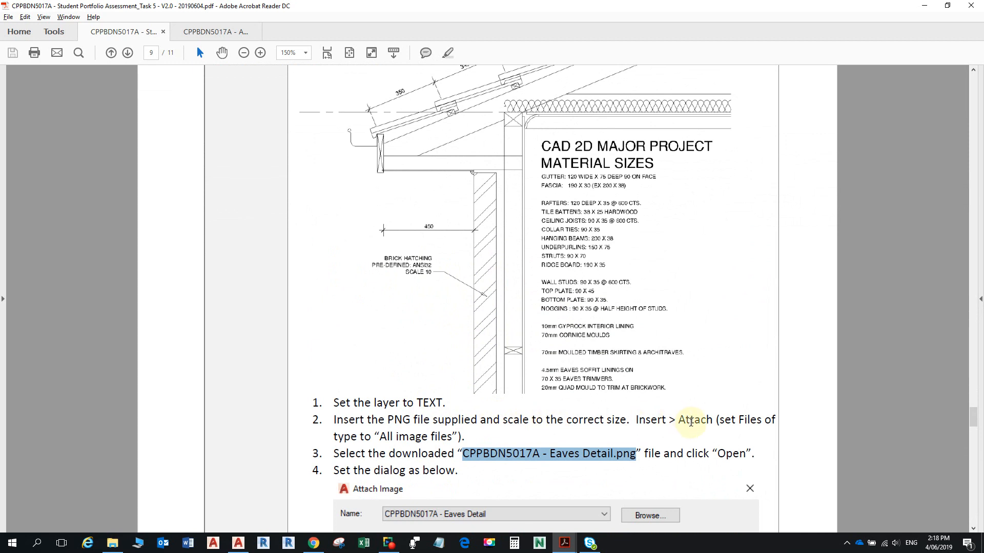
pyautogui.scroll(-1, 544, 475)
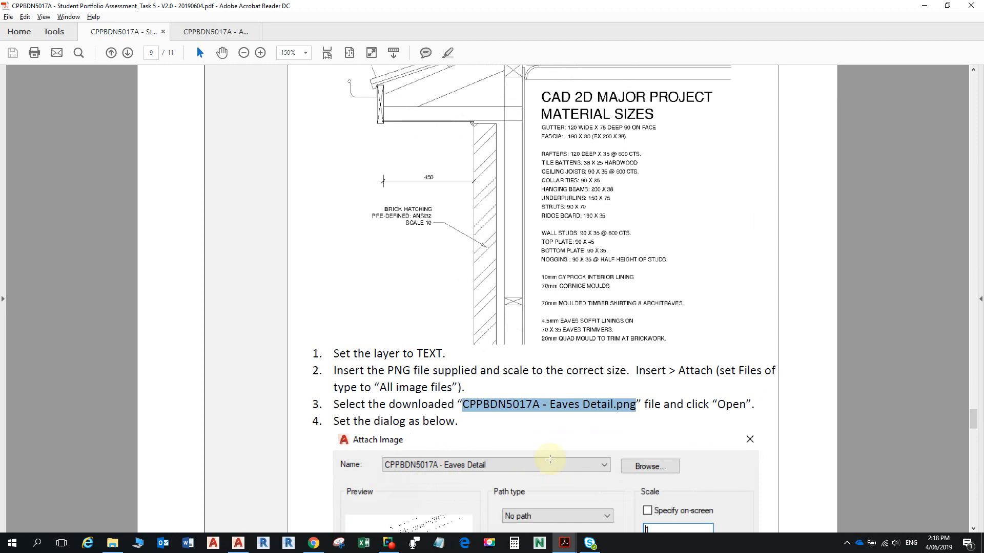
pyautogui.scroll(-6, 539, 449)
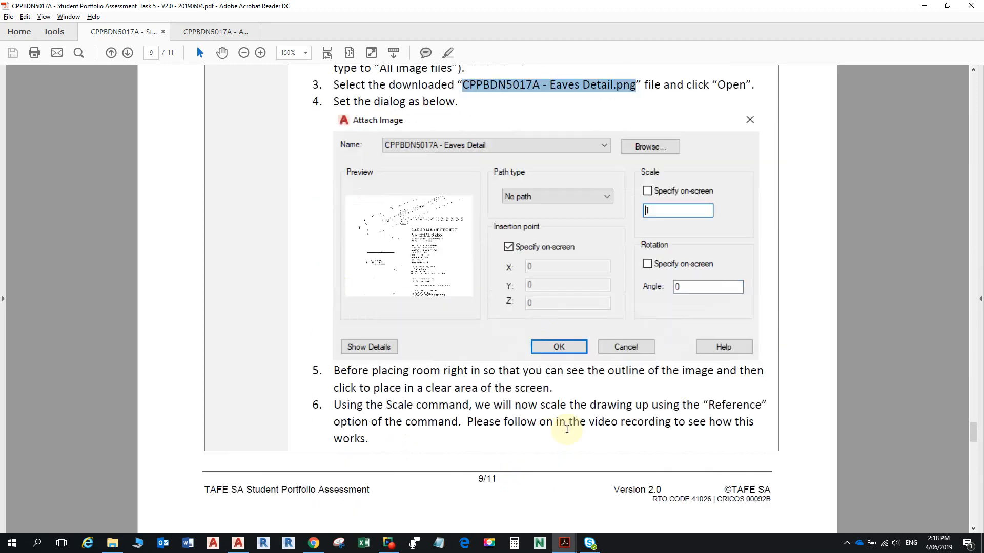
pyautogui.keyDown('ctrl'); pyautogui.scroll(2, 543, 246); pyautogui.keyUp('ctrl')
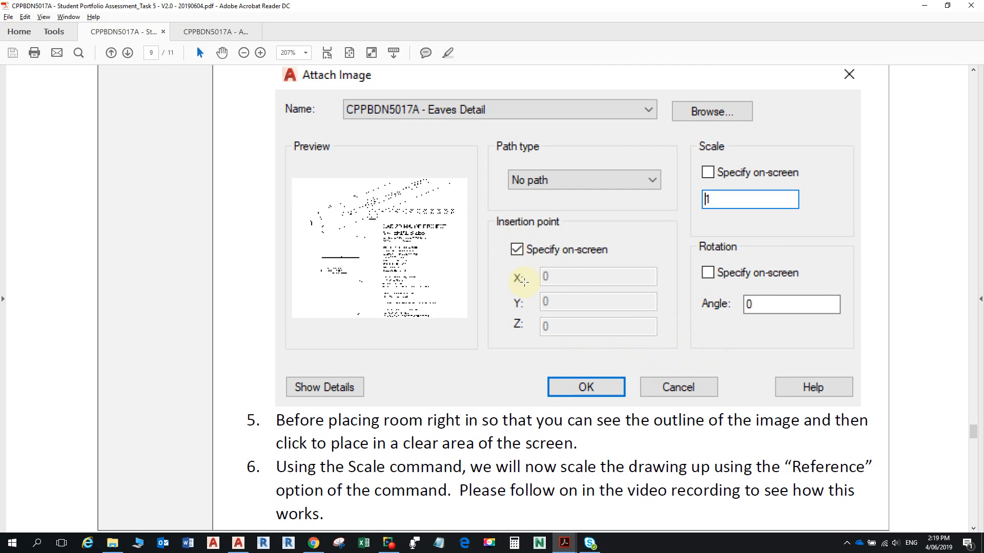
# - Glance at the course page and Jones Residence drawing, reread the instructions, then return to the browser
pyautogui.hotkey('alt', 'Tab')
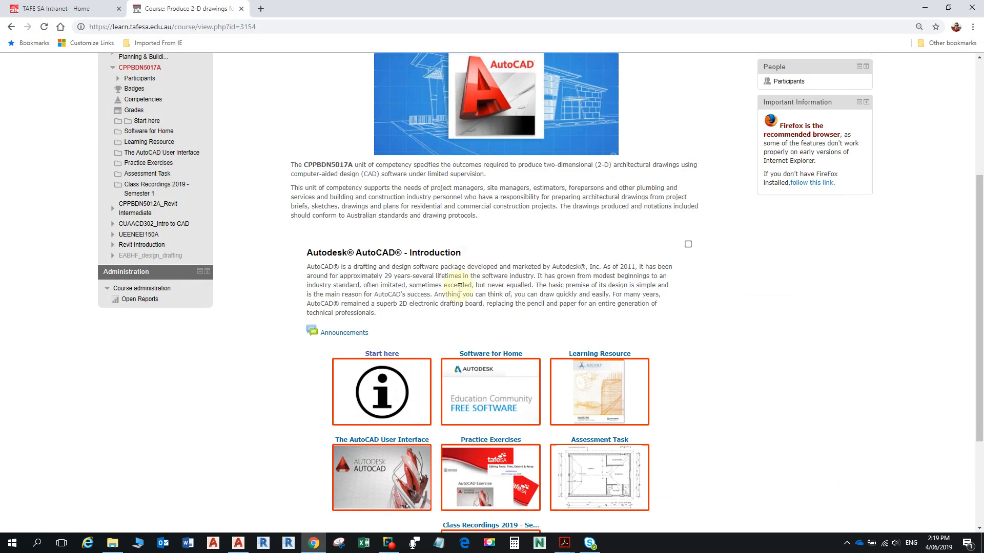
pyautogui.click(247, 550)
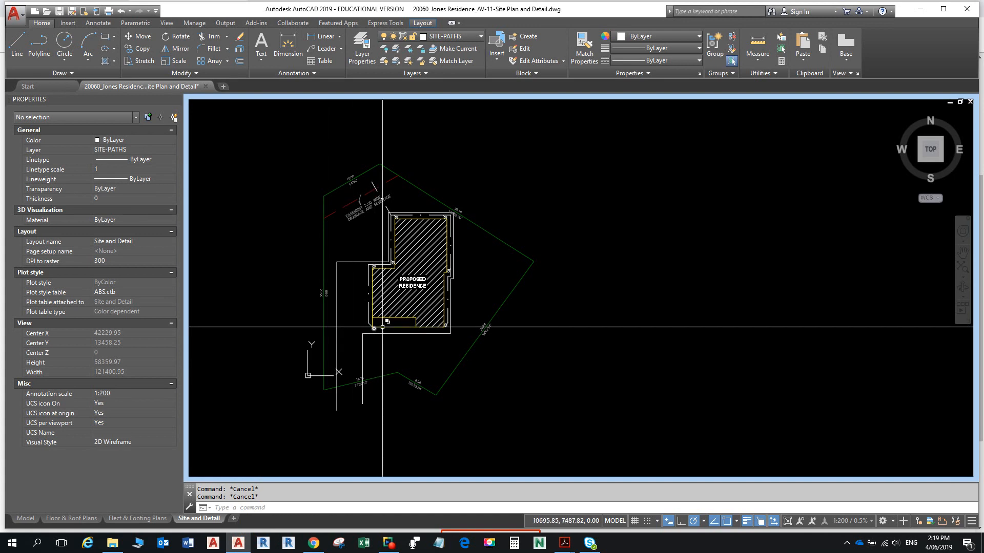
pyautogui.hotkey('alt', 'Tab')
pyautogui.hotkey('alt', 'Tab')
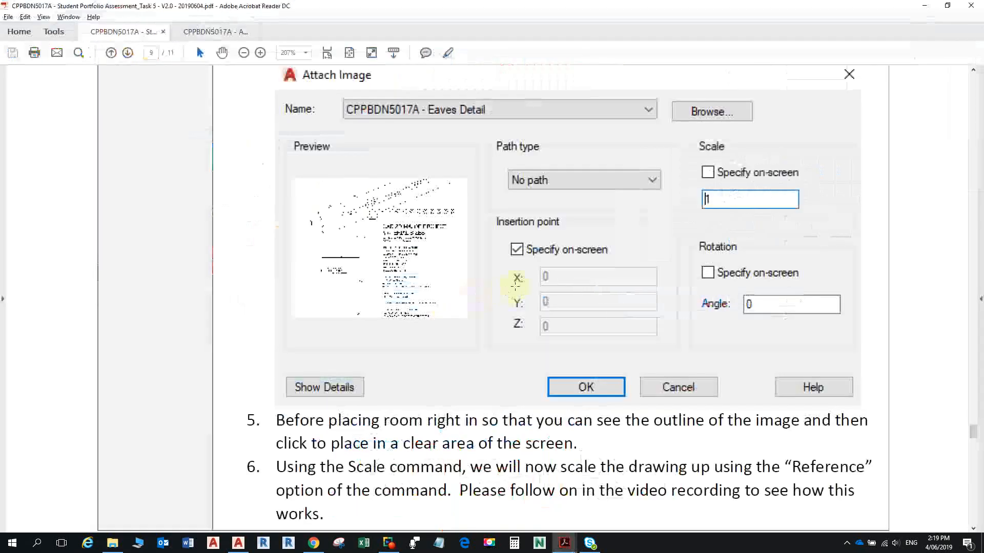
pyautogui.scroll(12, 464, 247)
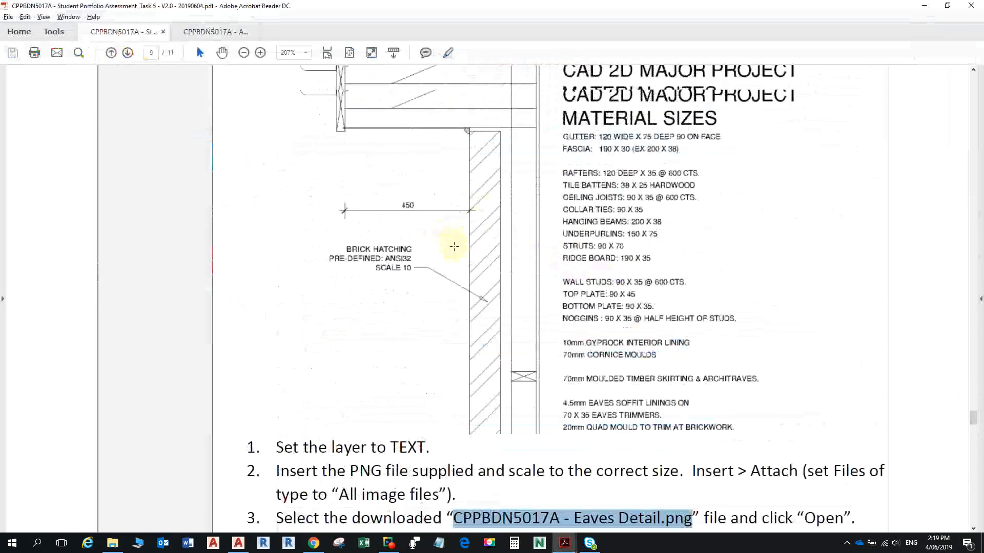
pyautogui.scroll(4, 464, 263)
pyautogui.scroll(-12, 468, 268)
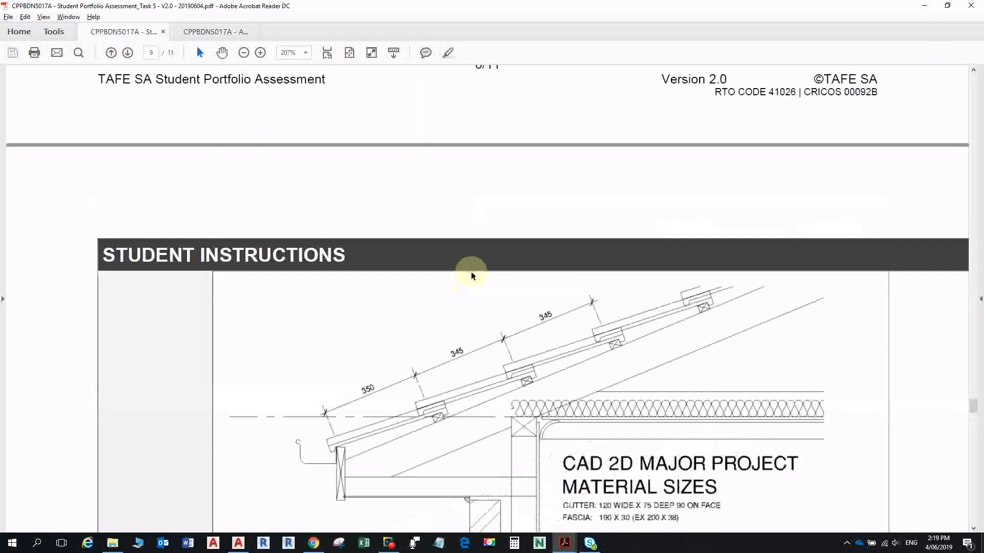
pyautogui.scroll(-3, 467, 255)
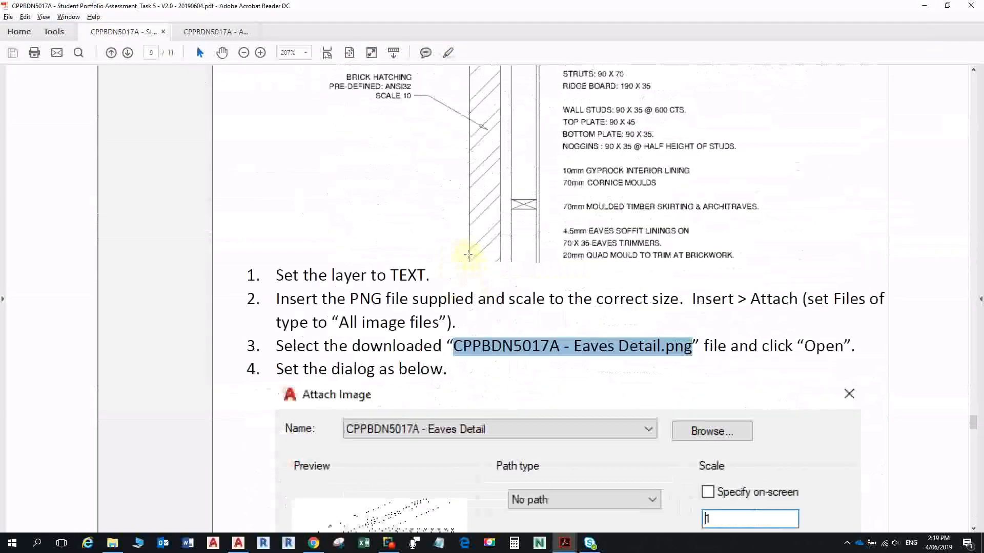
pyautogui.scroll(2, 467, 254)
pyautogui.hotkey('alt', 'Tab')
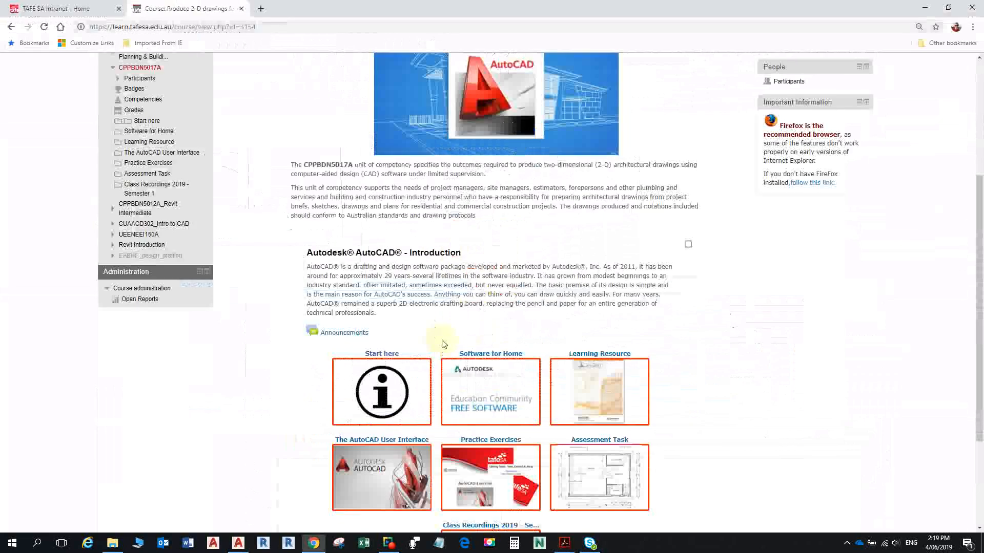
# - In paper space, change the FOOTING PLAN title text to EAVES DETAIL, scale 1:10
pyautogui.click(238, 543)
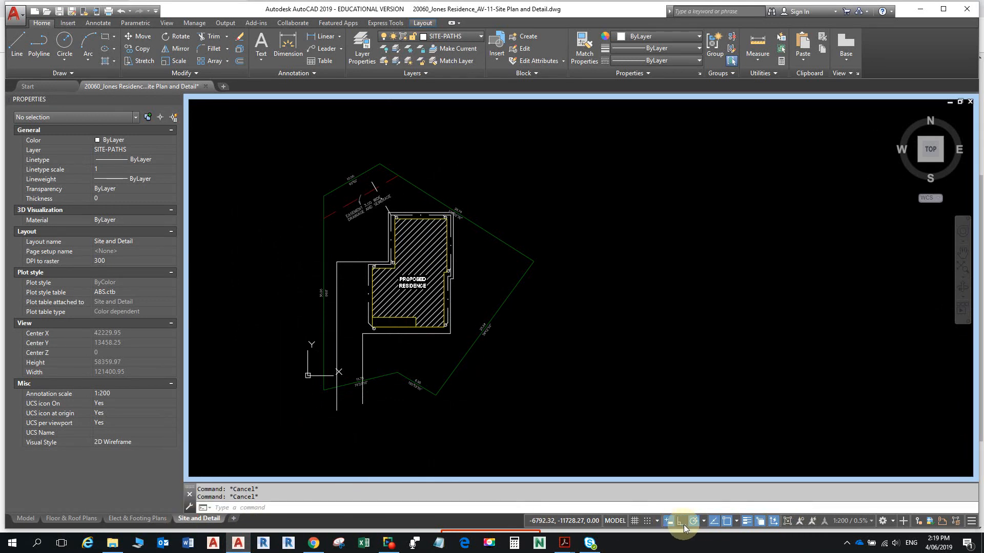
pyautogui.click(624, 521)
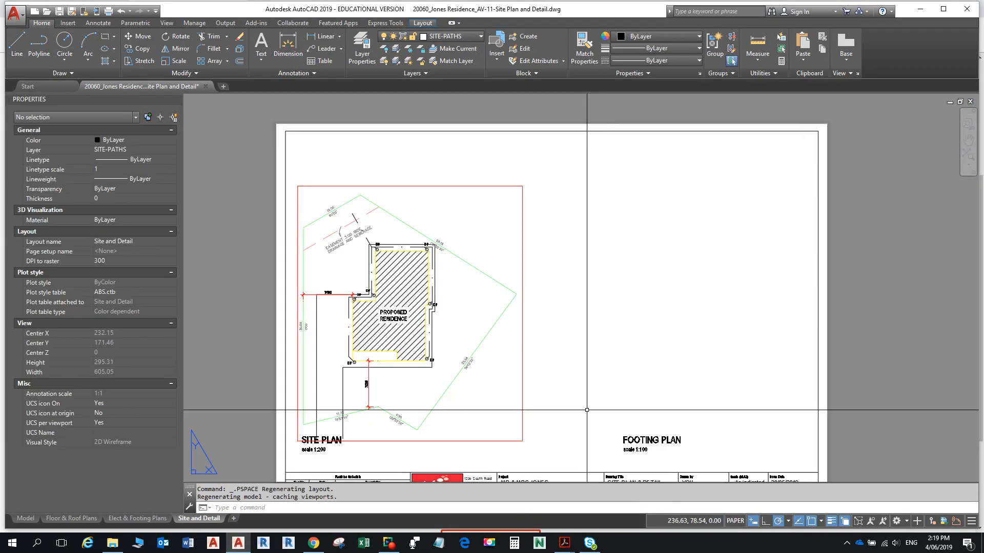
pyautogui.doubleClick(647, 442)
pyautogui.moveTo(682, 441); pyautogui.dragTo(588, 444)
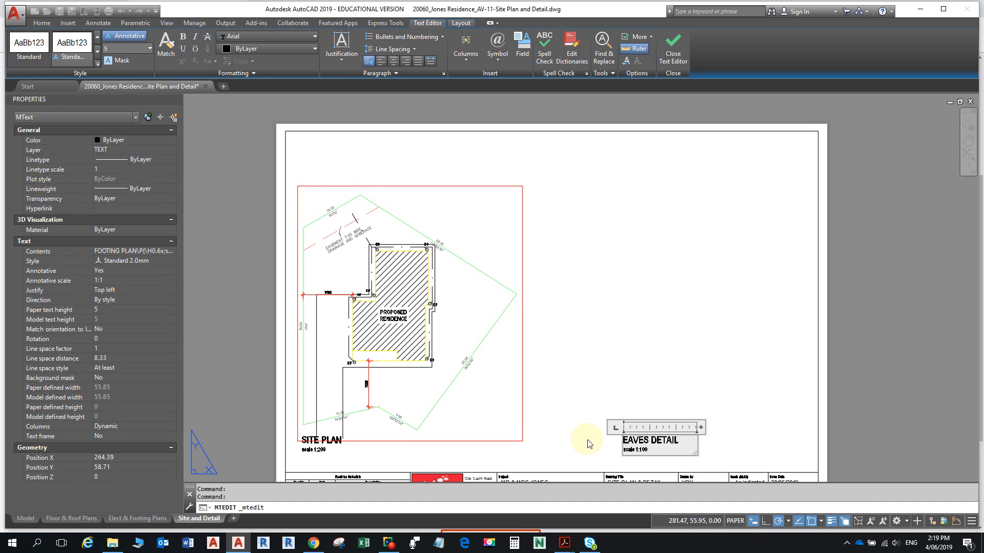
pyautogui.scroll(8, 648, 454)
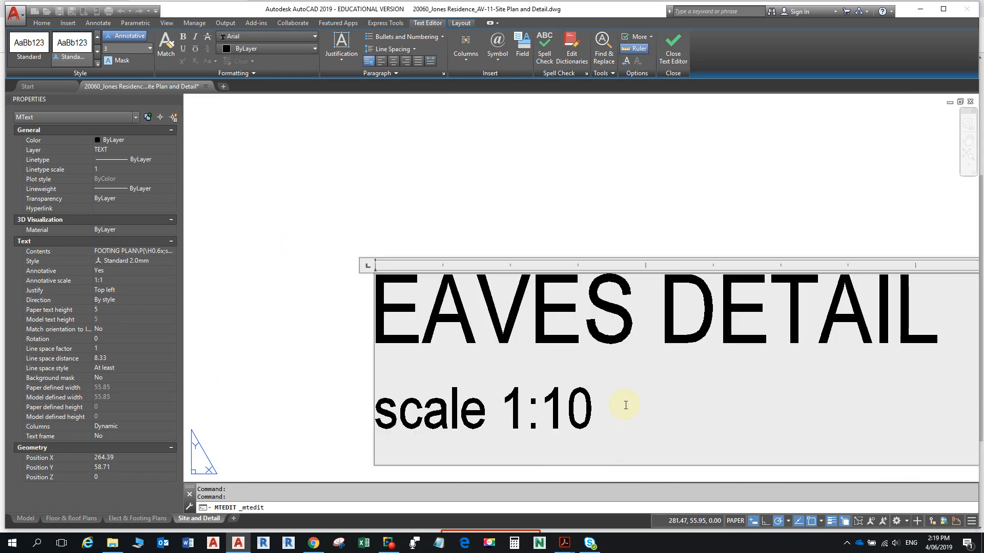
pyautogui.click(677, 178)
pyautogui.scroll(-8, 677, 178)
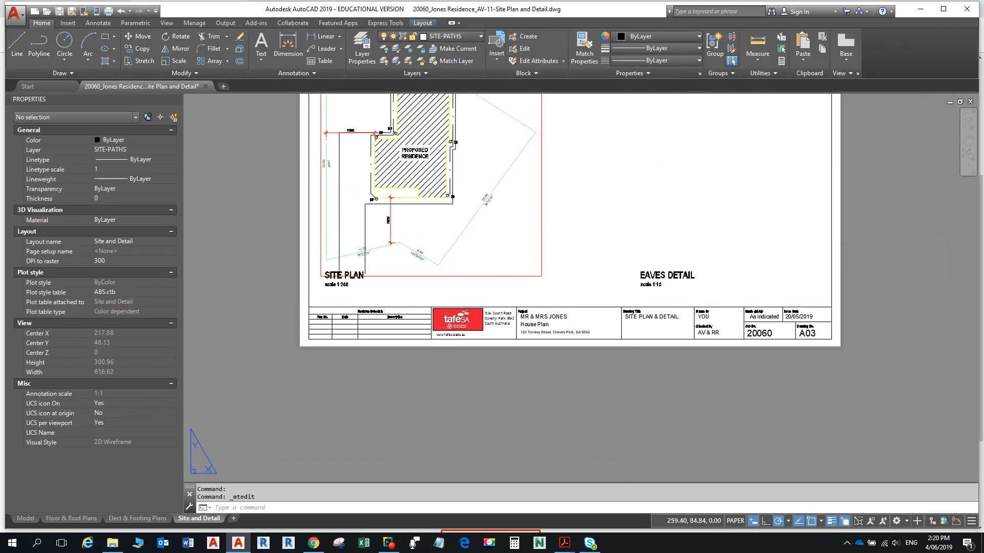
pyautogui.moveTo(509, 310); pyautogui.dragTo(497, 332, button='middle')
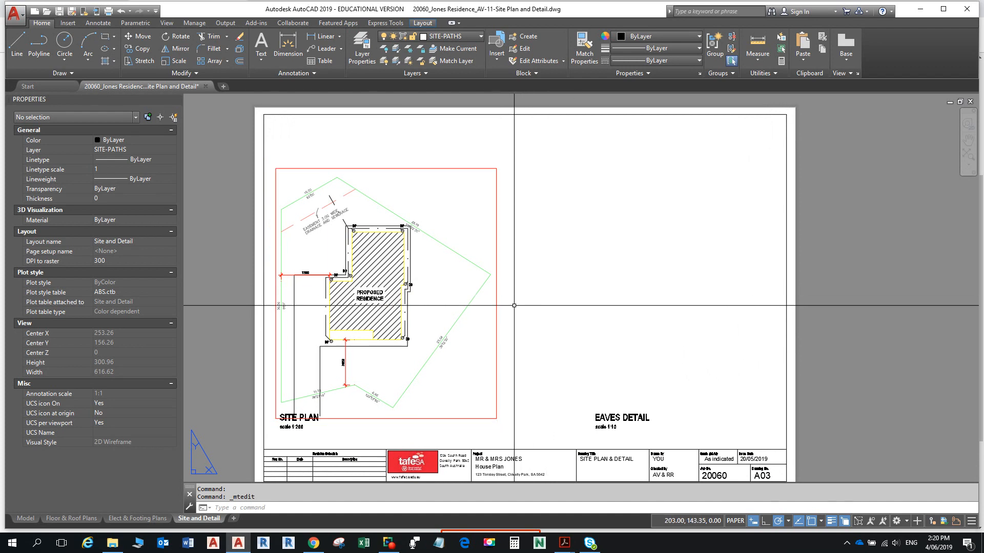
# - Copy the site plan viewport straight across into the Eaves Detail frame
pyautogui.click(497, 319)
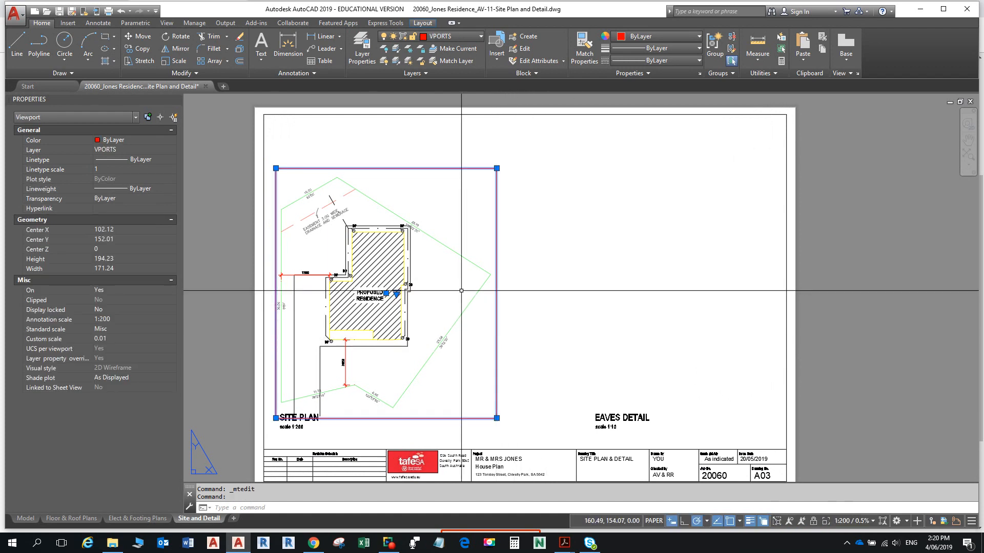
pyautogui.click(136, 52)
pyautogui.click(458, 367)
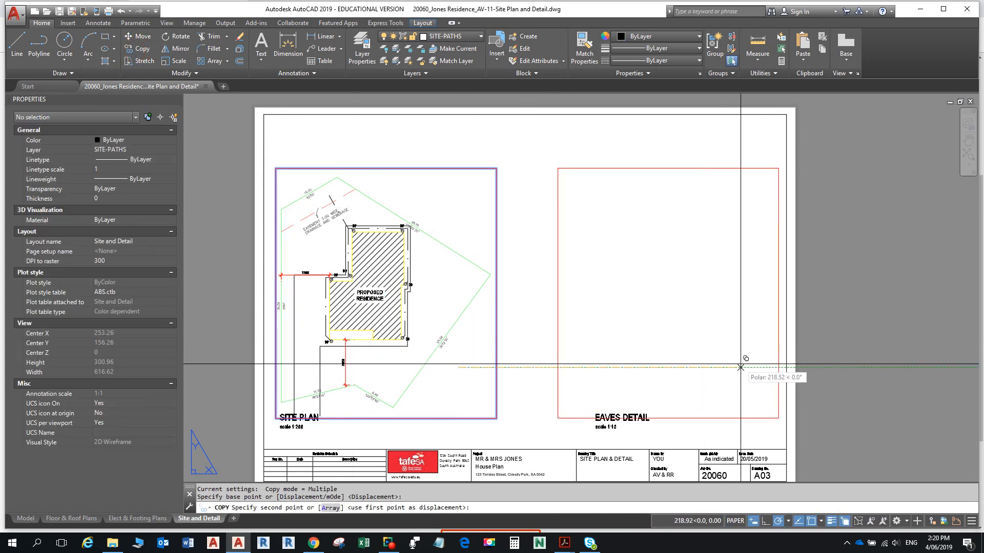
pyautogui.press('F8')
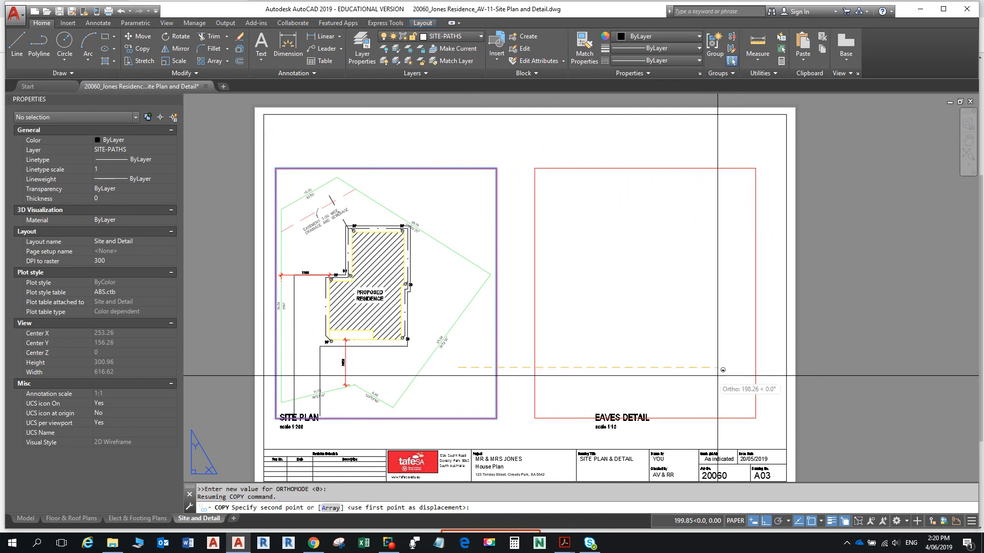
pyautogui.click(734, 376)
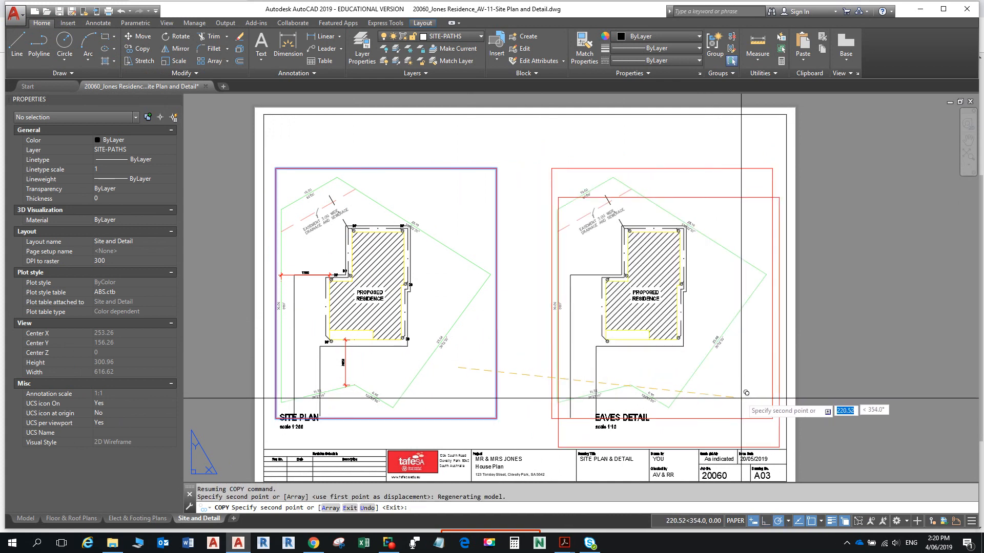
pyautogui.press('Escape')
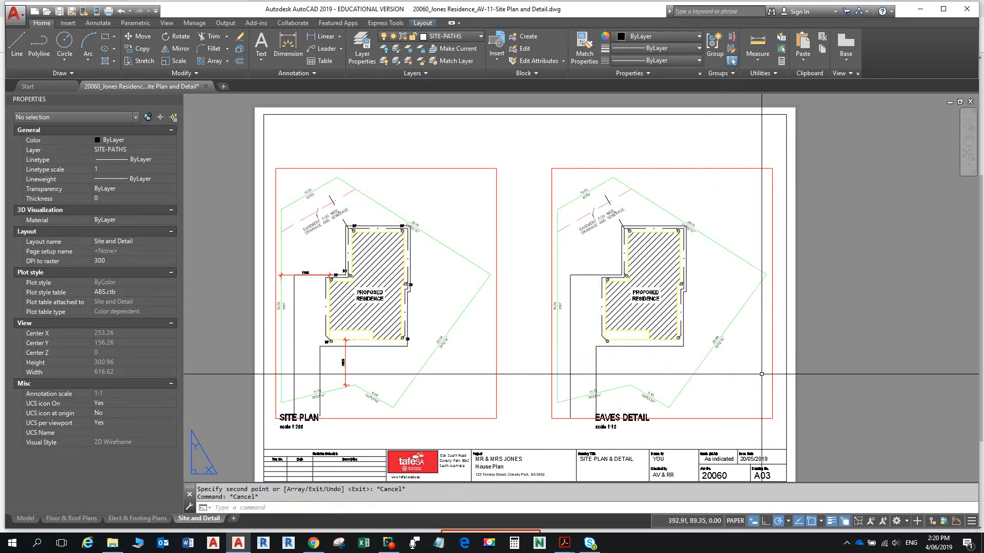
# - Maximize the copied viewport and make TEXT the current layer
pyautogui.doubleClick(772, 374)
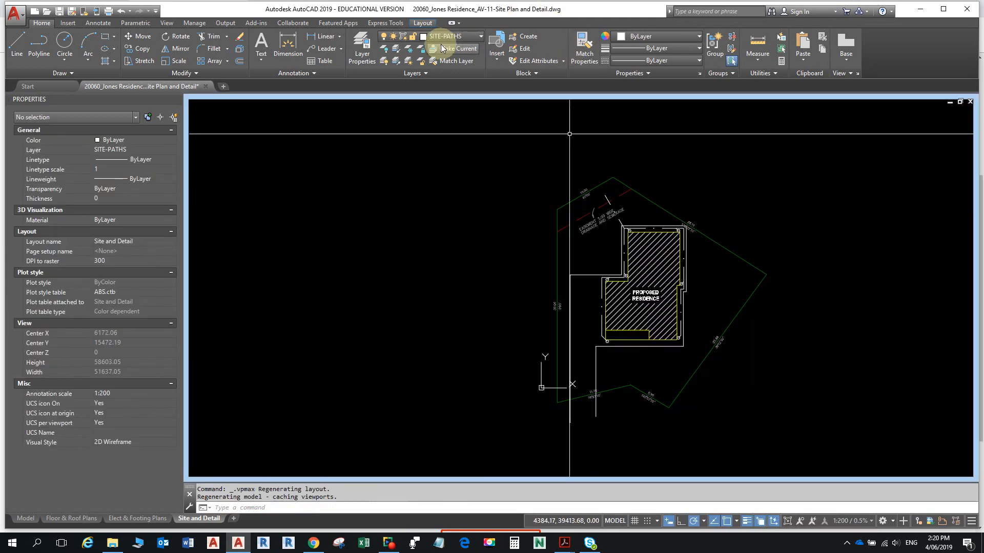
pyautogui.click(441, 38)
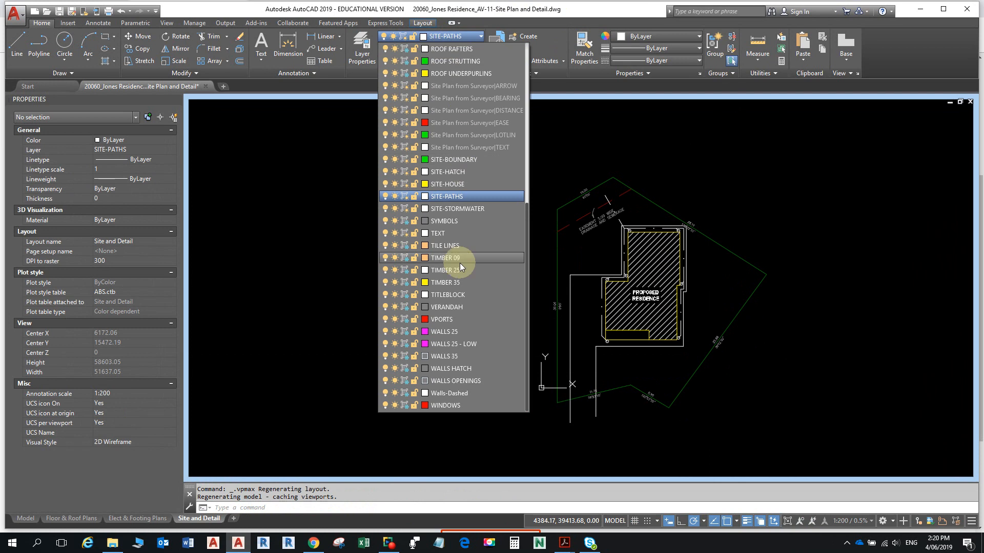
pyautogui.click(442, 235)
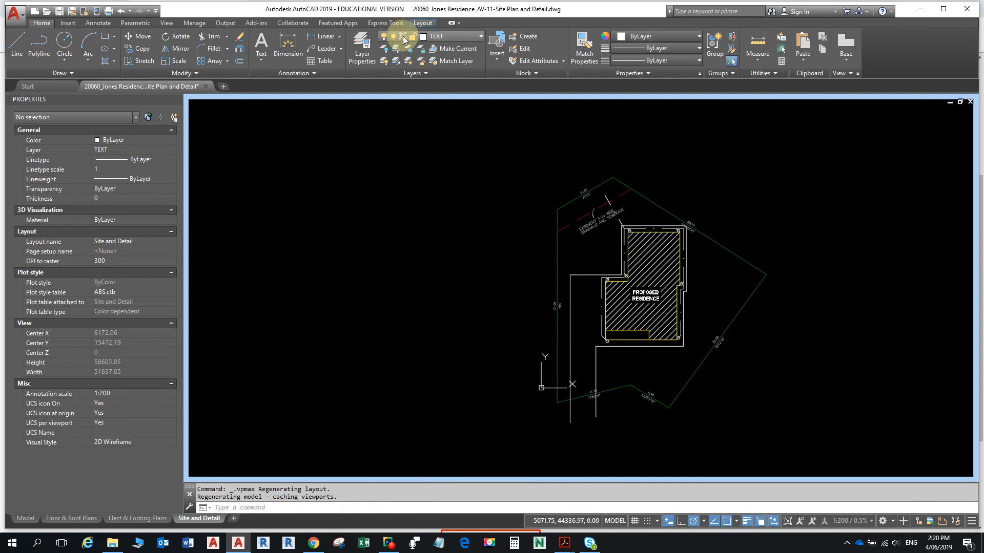
# - In Layer Properties, VP-freeze every layer except TEXT for the Eaves Detail viewport
pyautogui.click(362, 46)
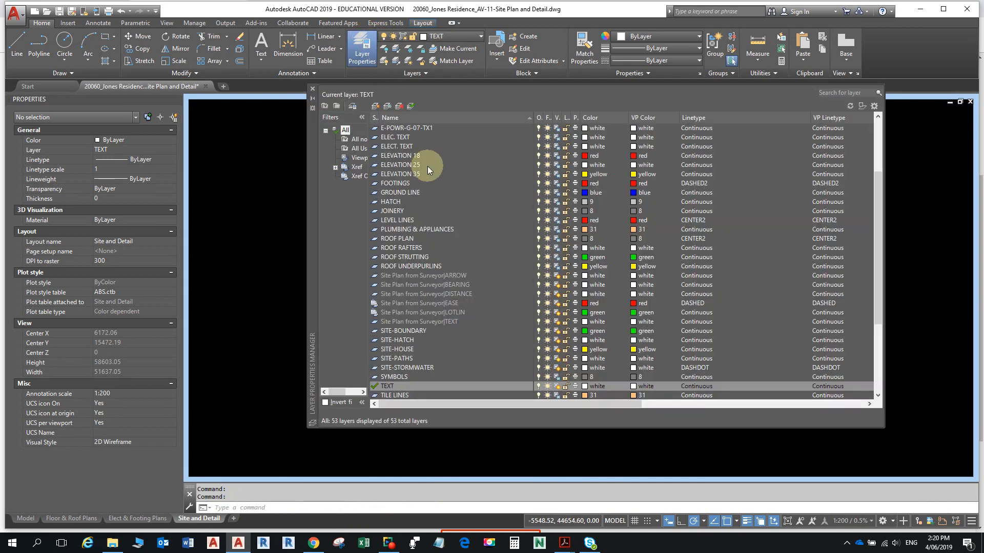
pyautogui.click(416, 166)
pyautogui.hotkey('ctrl', 'a')
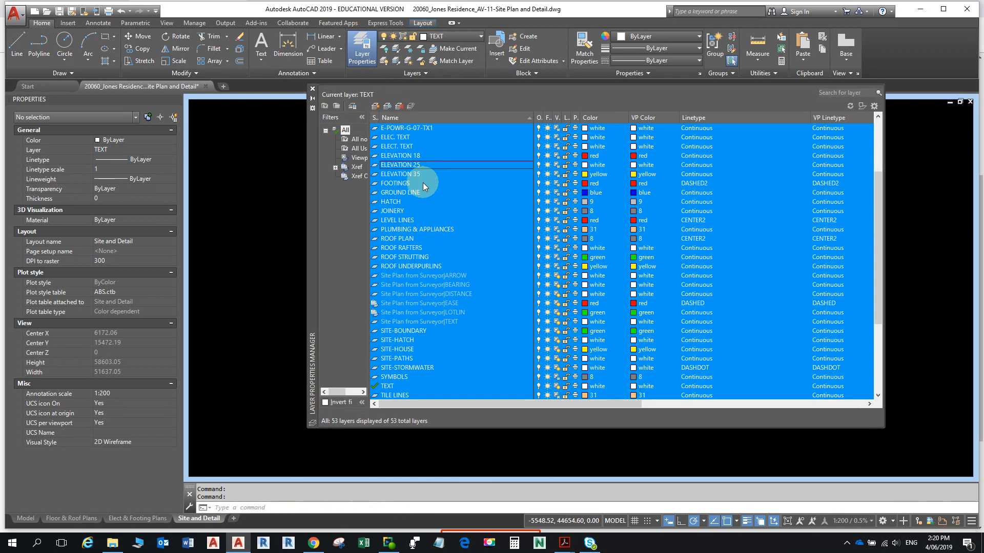
pyautogui.click(557, 276)
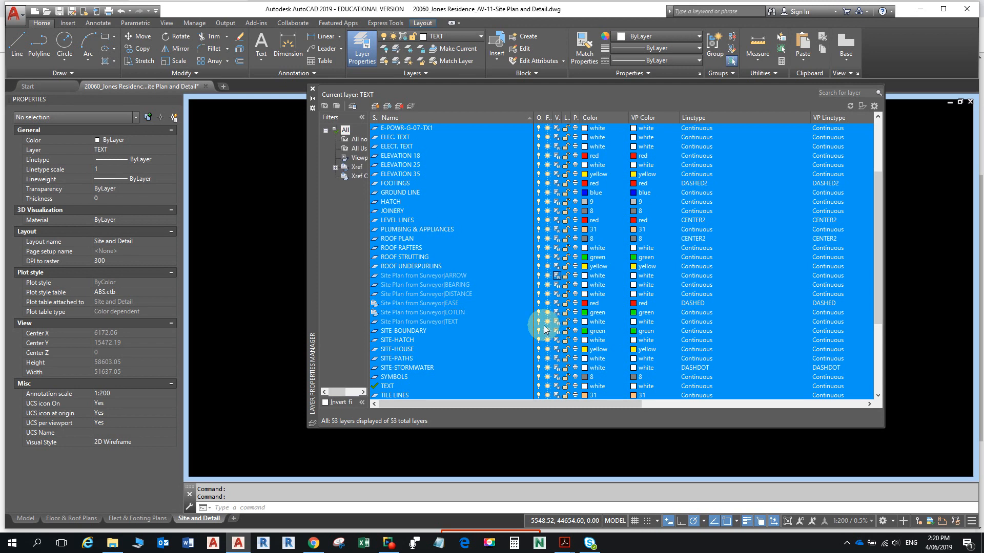
pyautogui.click(418, 332)
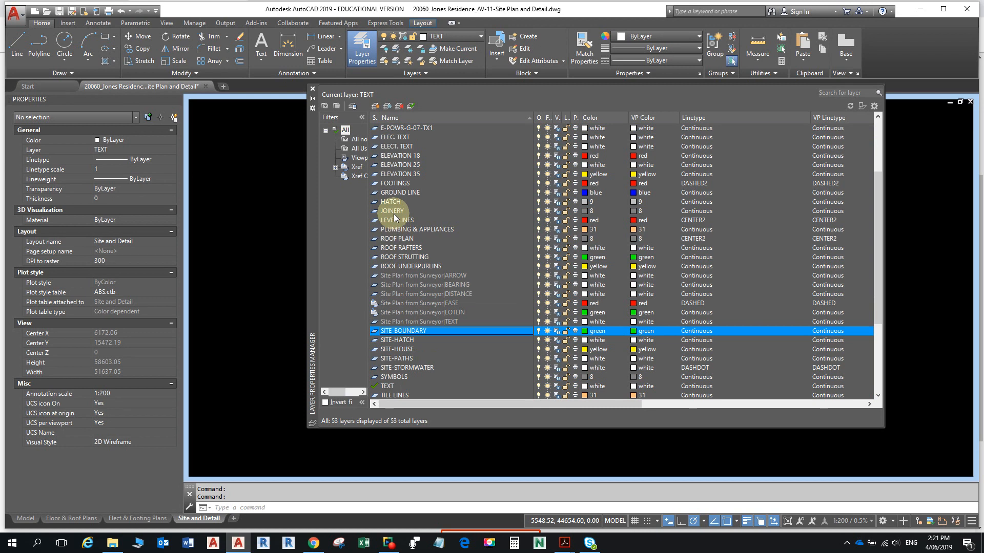
pyautogui.click(392, 388)
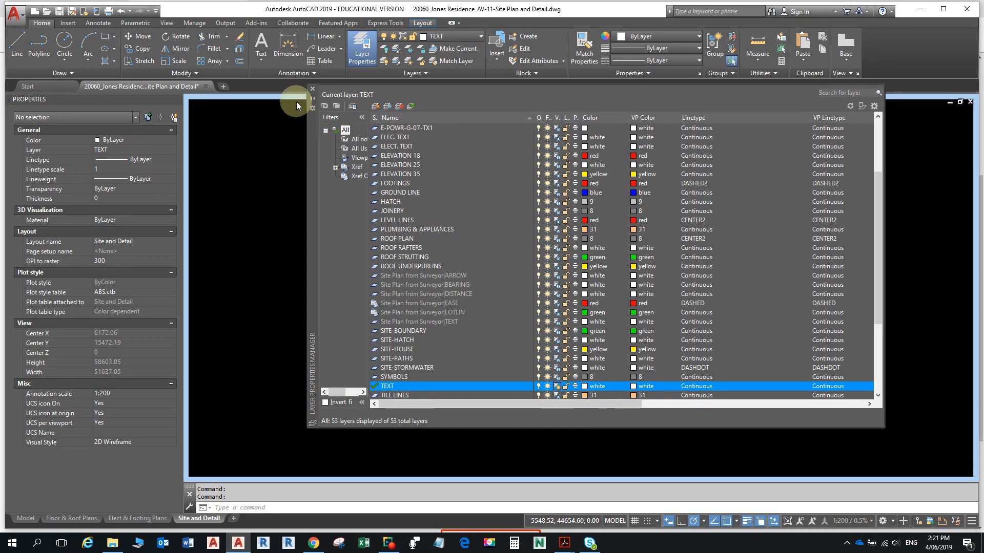
pyautogui.click(313, 89)
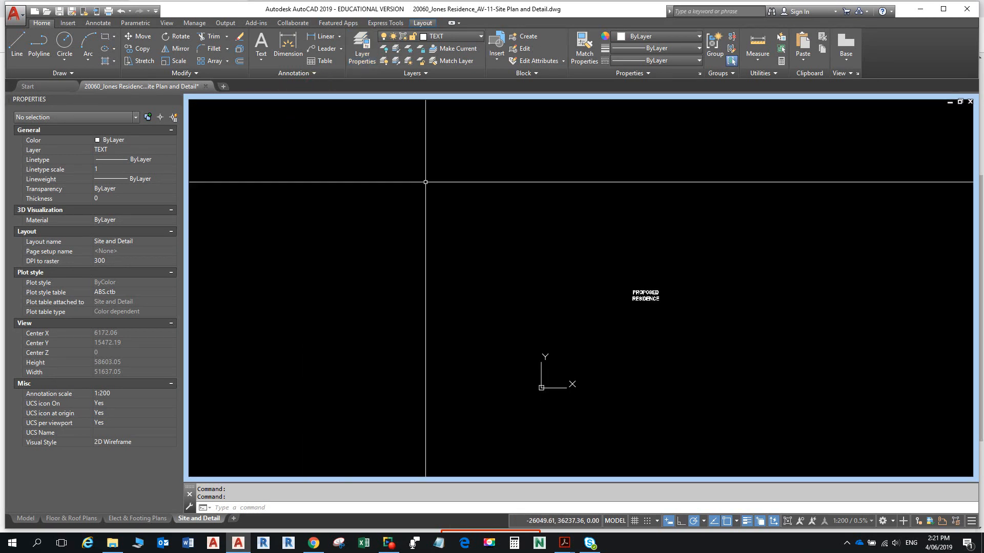
# - Recentre the PROPOSED RESIDENCE label in the viewport and restore the full sheet
pyautogui.scroll(-5, 679, 285)
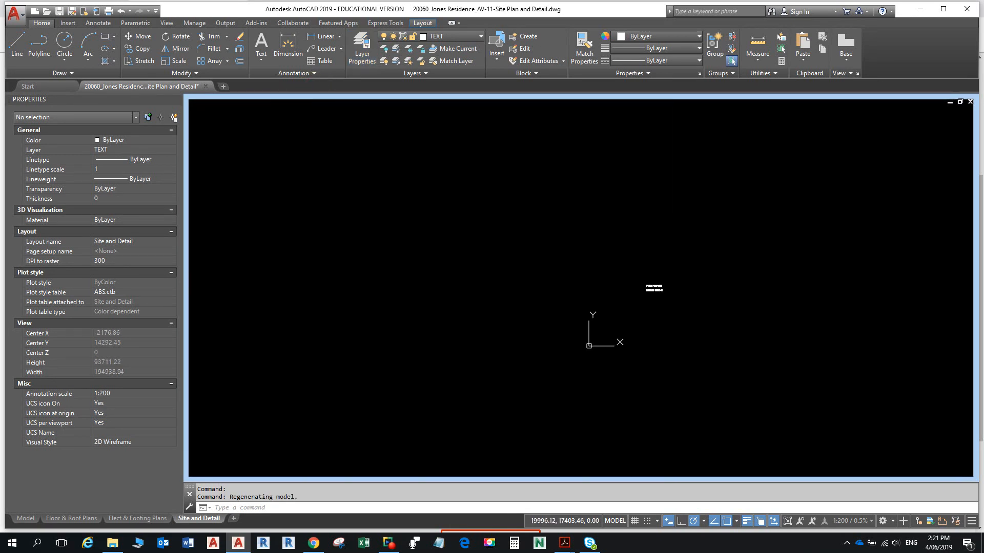
pyautogui.moveTo(504, 260); pyautogui.dragTo(503, 261, button='middle')
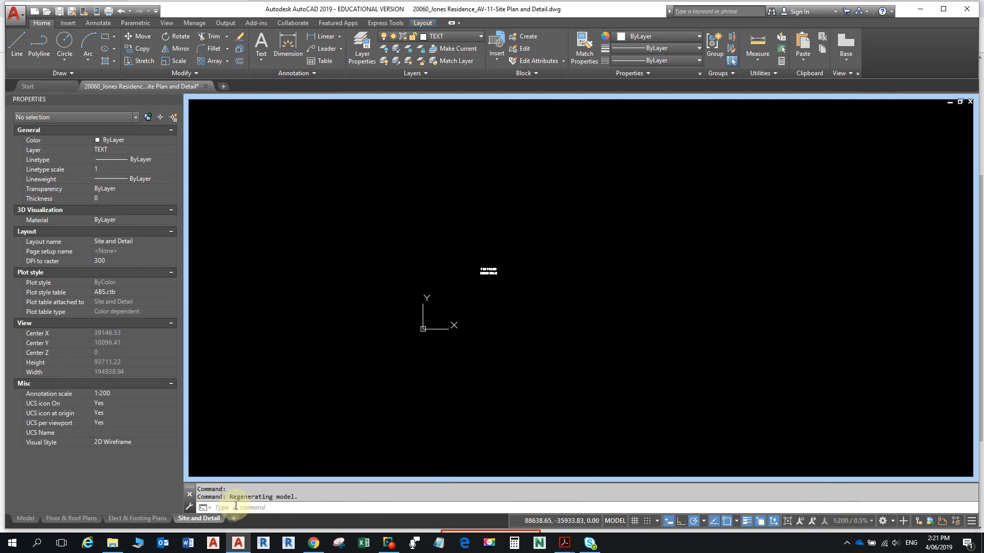
pyautogui.moveTo(158, 519)
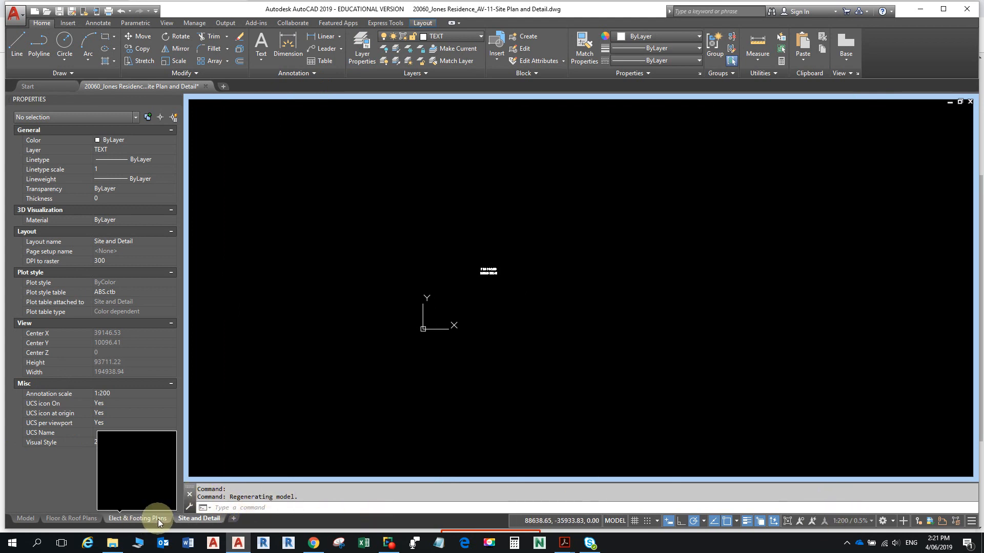
pyautogui.click(667, 521)
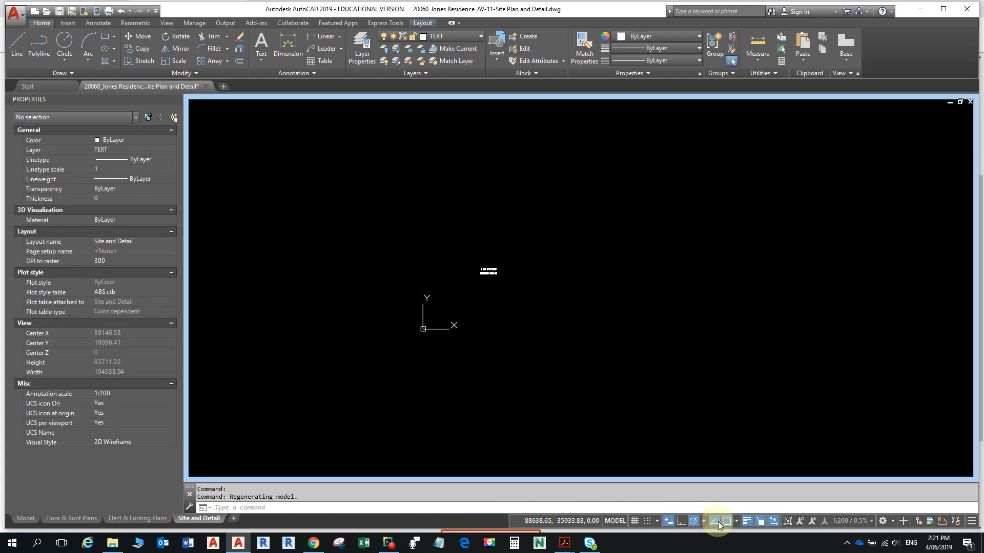
pyautogui.click(627, 521)
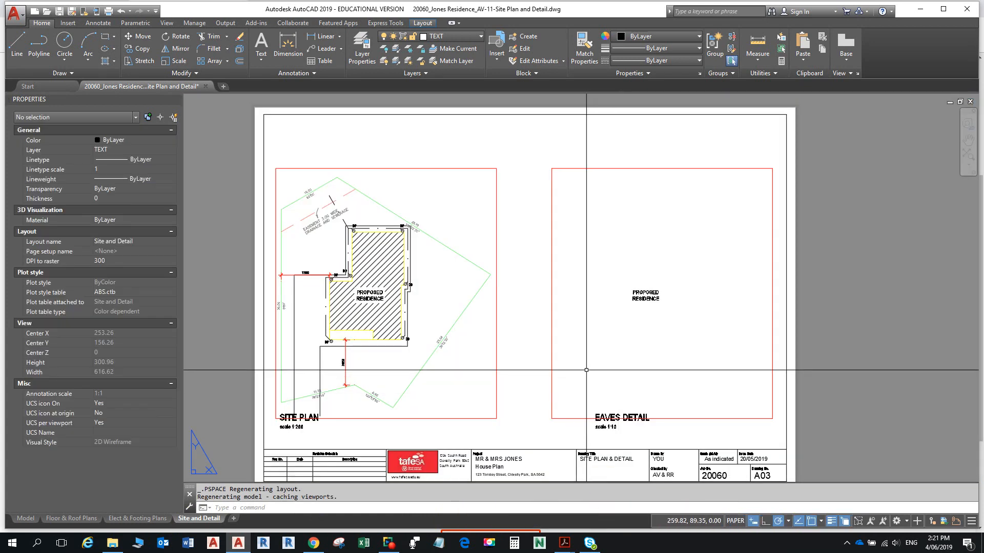
# - Set the Eaves Detail viewport scale to 1:10
pyautogui.click(552, 340)
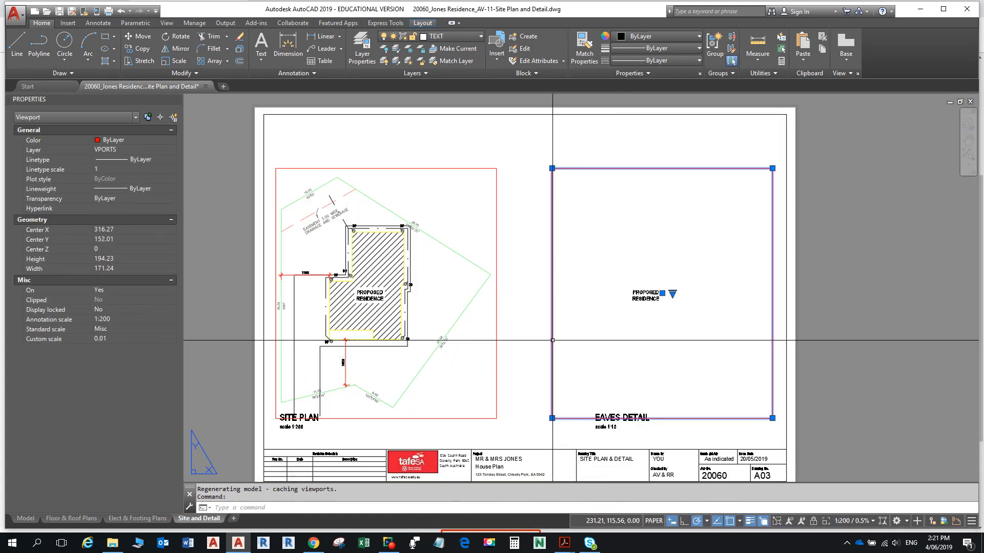
pyautogui.click(851, 521)
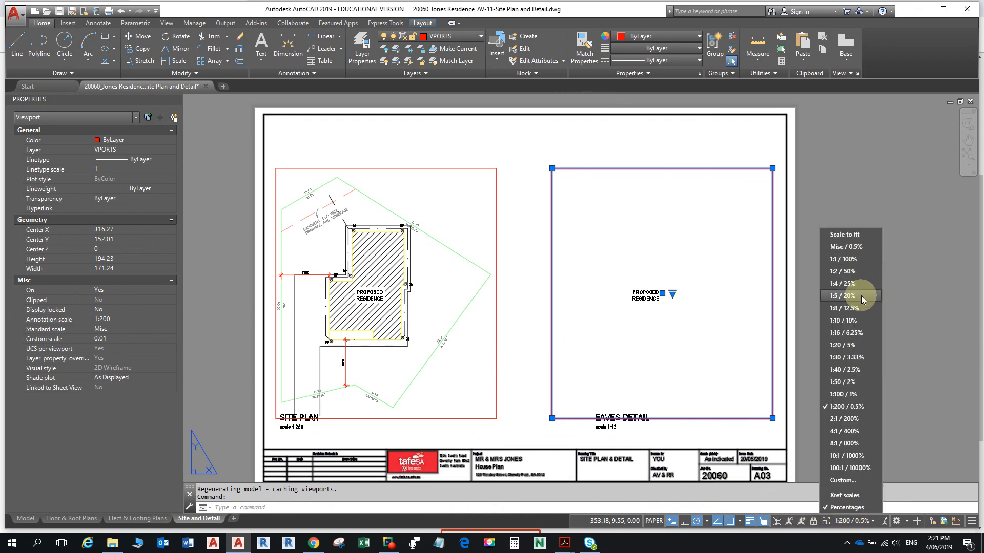
pyautogui.click(846, 320)
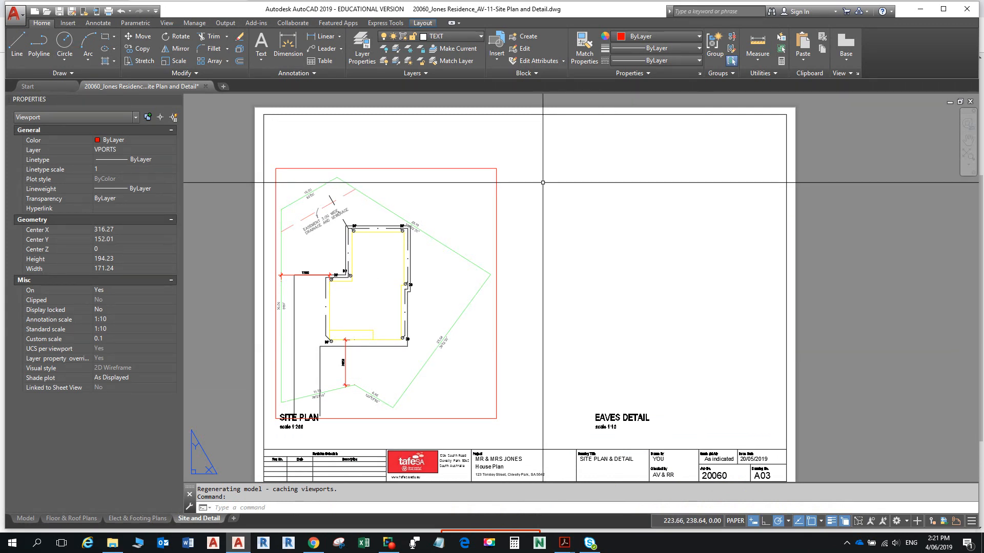
# - VP-freeze the VPORTS layer inside the Eaves Detail viewport, then return to paper space
pyautogui.click(639, 267)
pyautogui.click(639, 267)
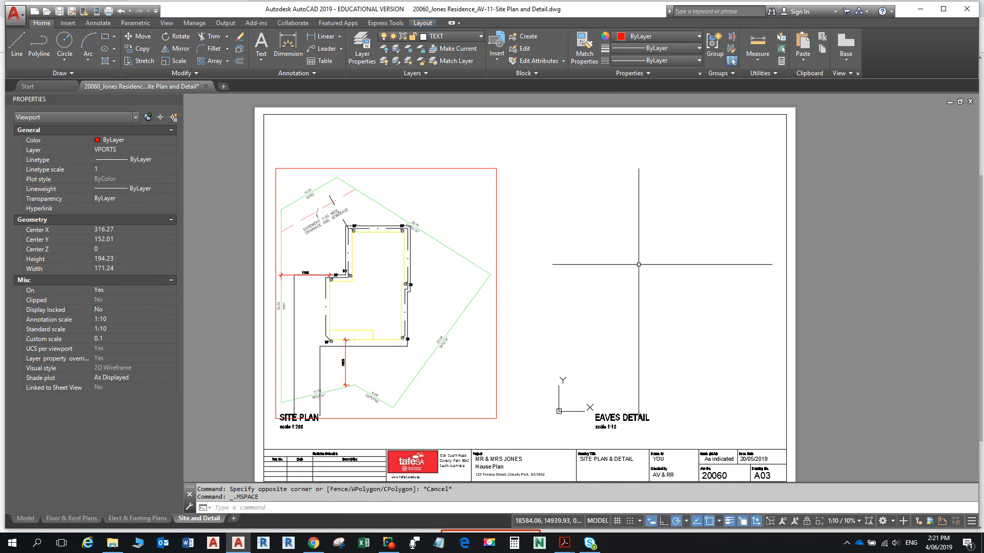
pyautogui.click(456, 36)
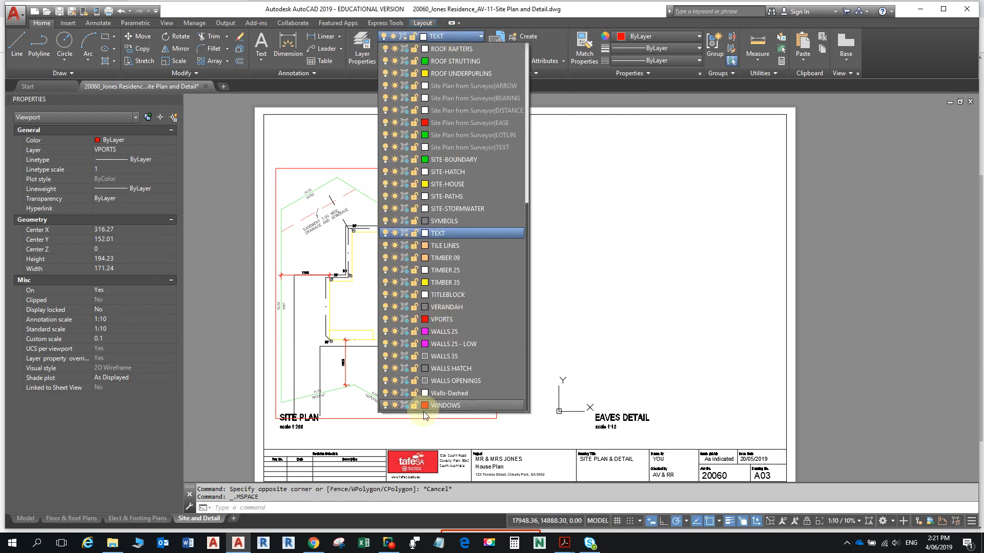
pyautogui.click(404, 319)
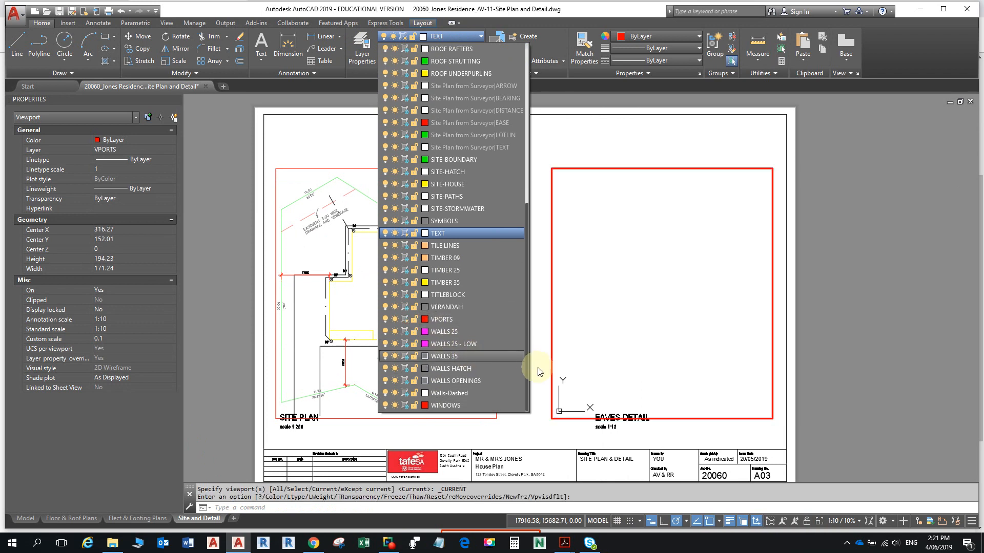
pyautogui.click(536, 330)
pyautogui.doubleClick(524, 343)
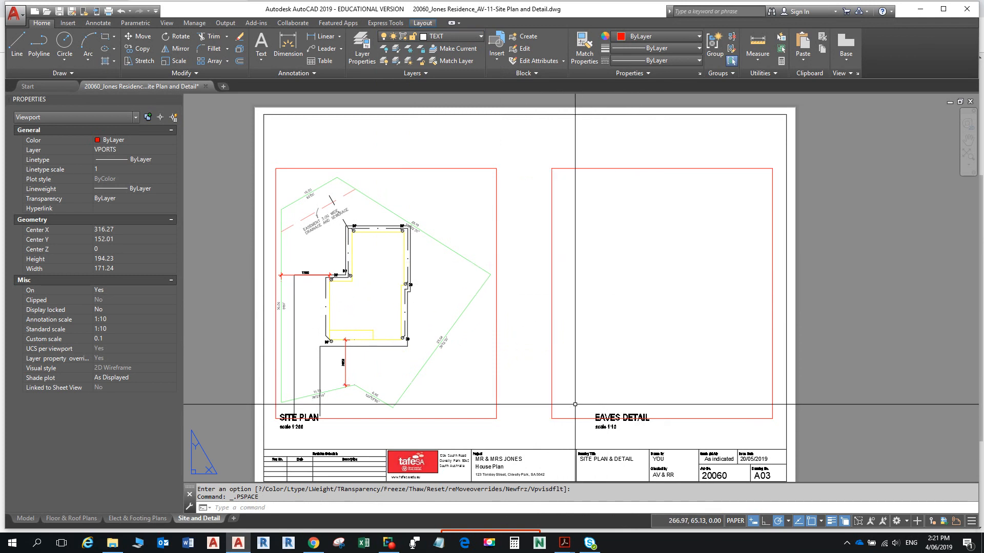
# - Lock the Eaves Detail viewport's display, check both viewports, then deselect them
pyautogui.click(552, 412)
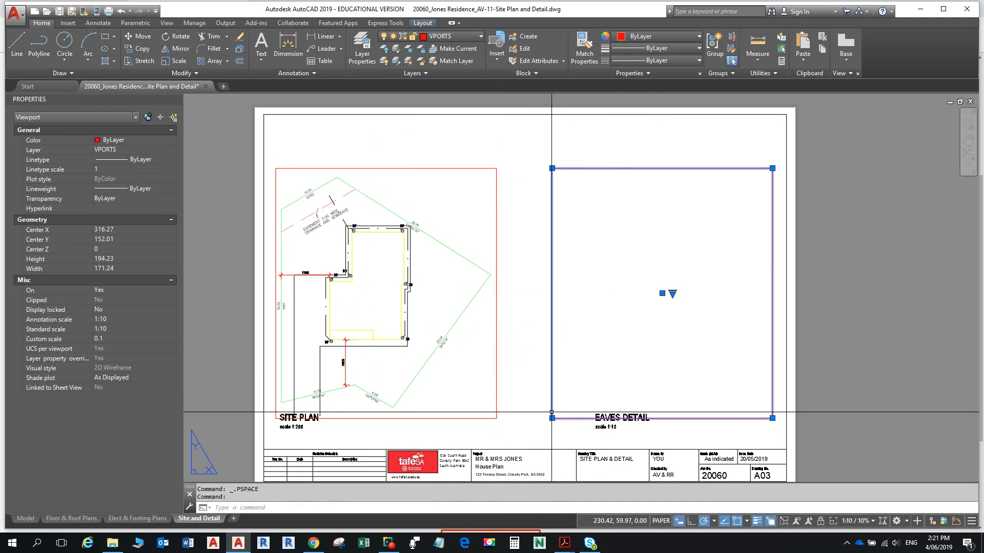
pyautogui.click(821, 521)
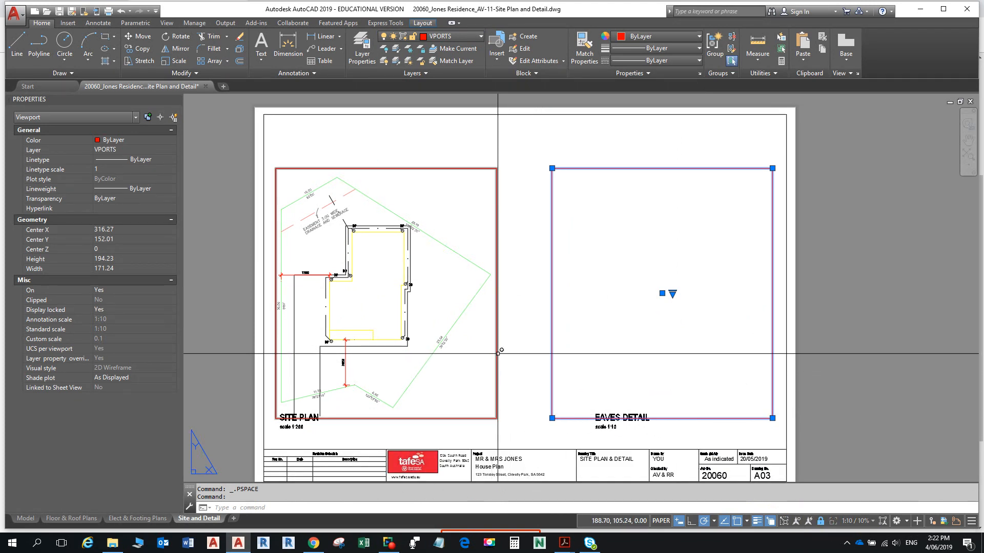
pyautogui.click(496, 354)
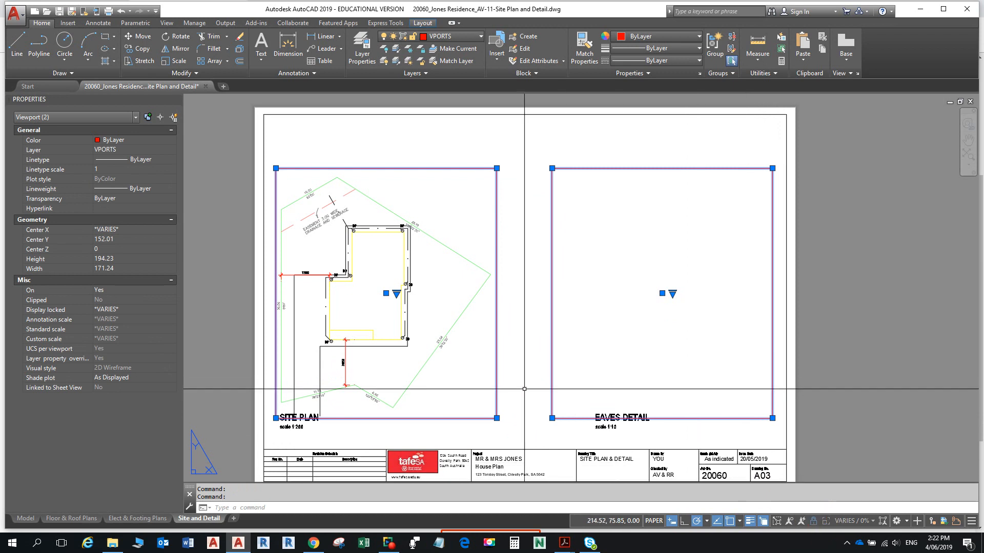
pyautogui.press('Escape')
pyautogui.press('Escape')
pyautogui.press('Escape')
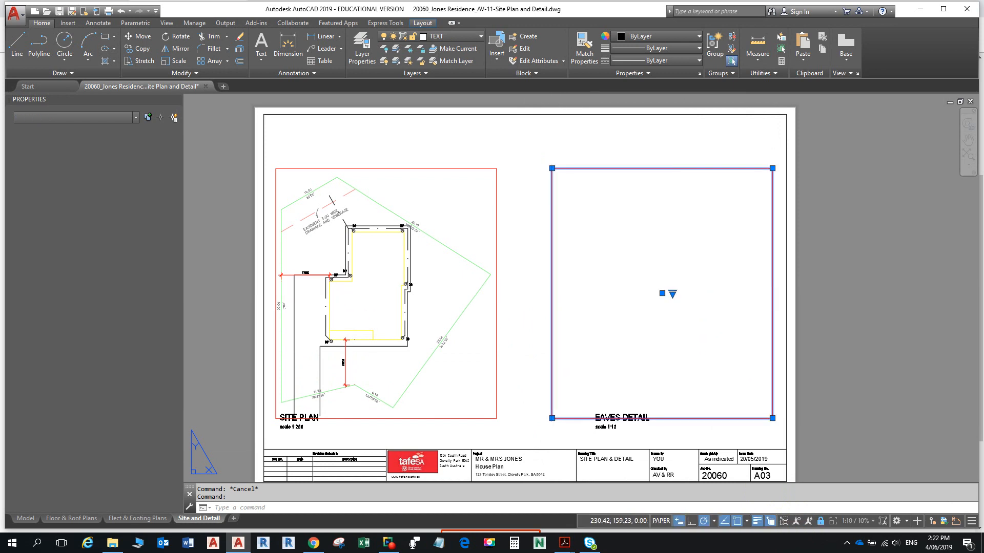
# - Maximize the Eaves Detail viewport and start Attach from the Insert tab's Reference panel
pyautogui.doubleClick(552, 285)
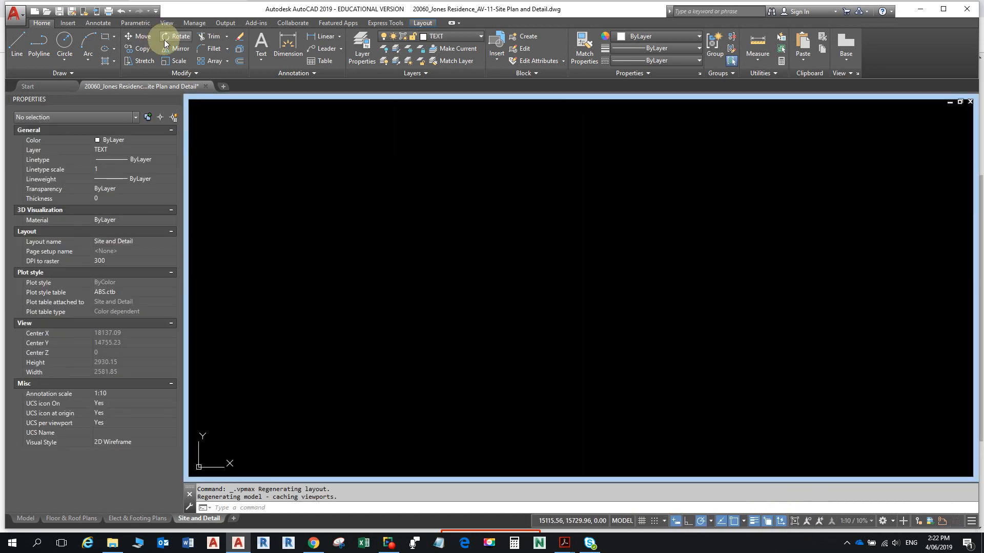
pyautogui.click(71, 23)
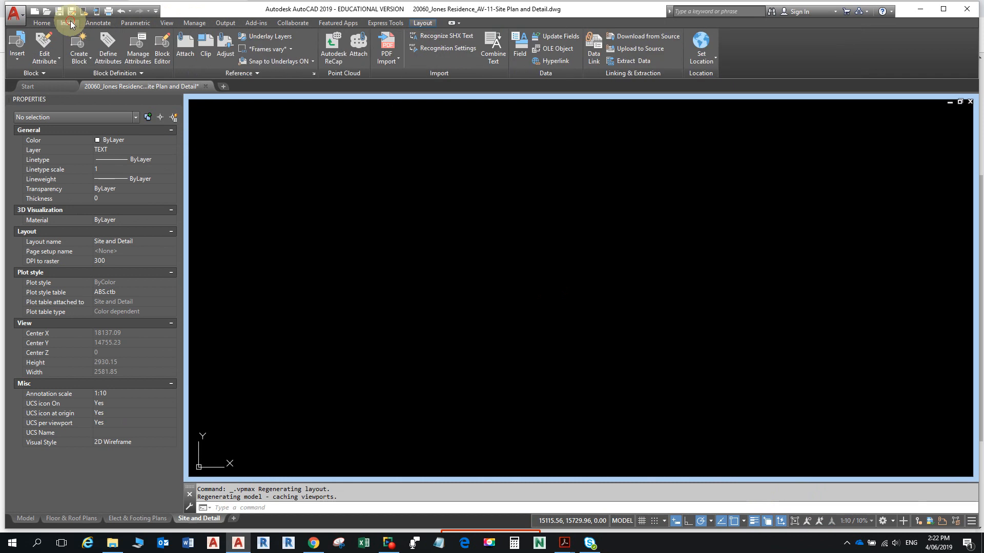
pyautogui.click(189, 50)
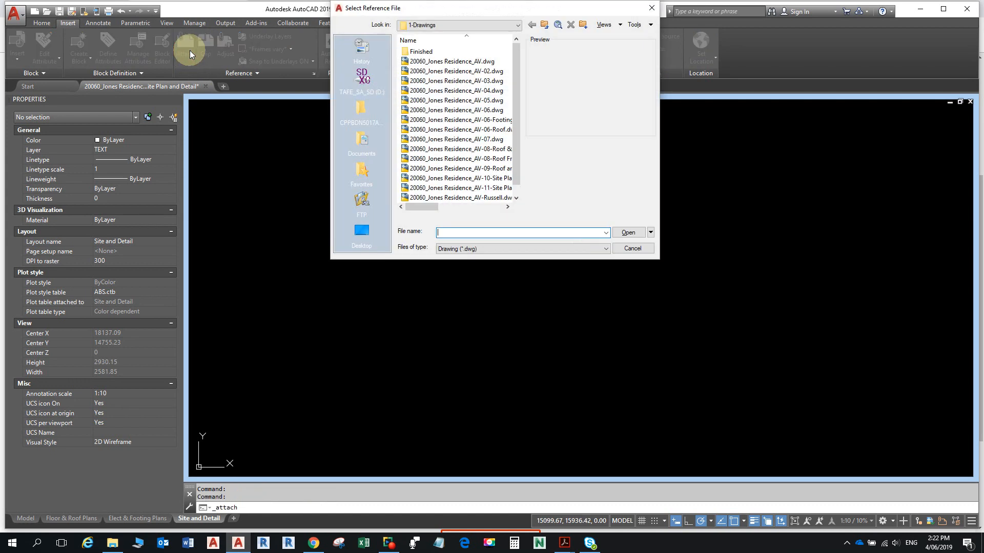
# - Pick the CPPBDN5017A - Eaves Detail image under All image files, set No path, and confirm
pyautogui.click(540, 252)
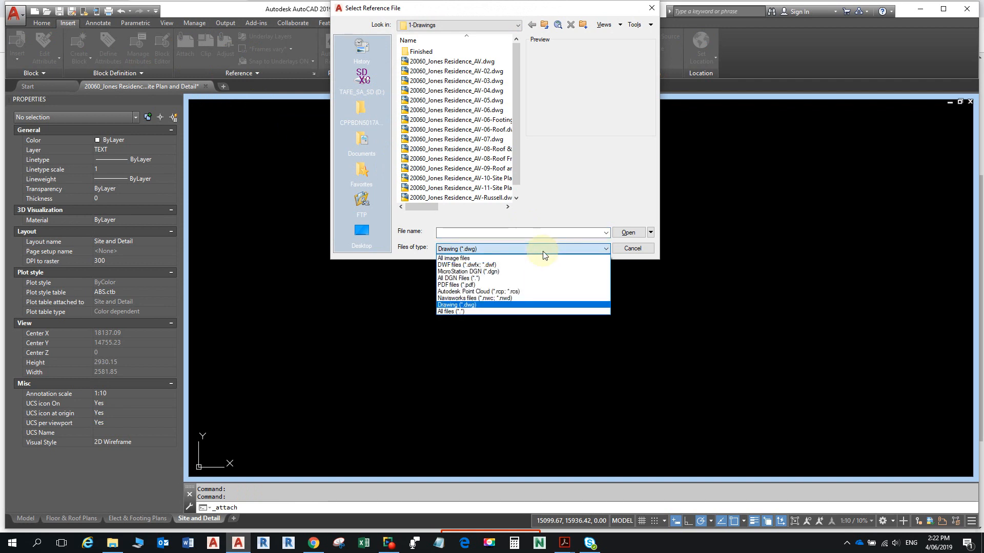
pyautogui.click(514, 258)
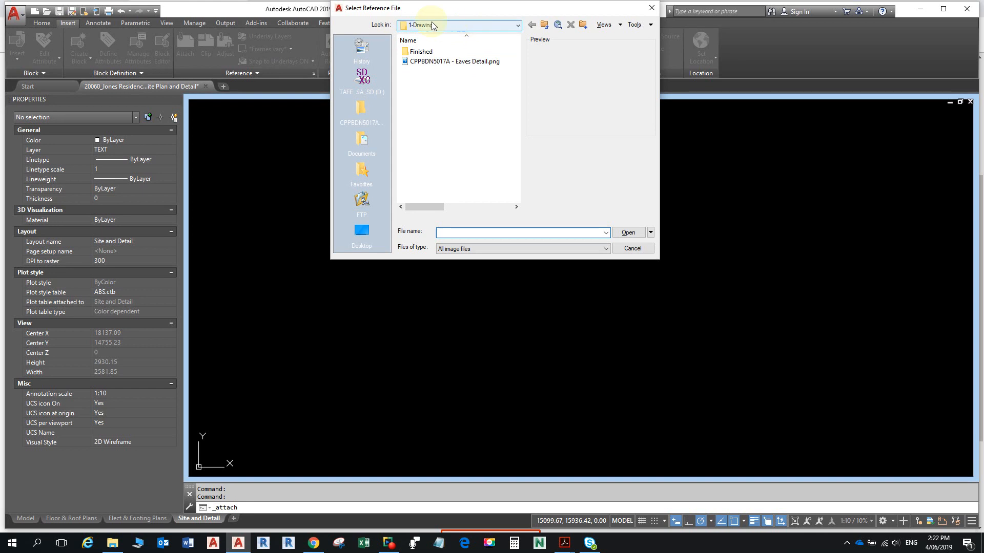
pyautogui.click(445, 62)
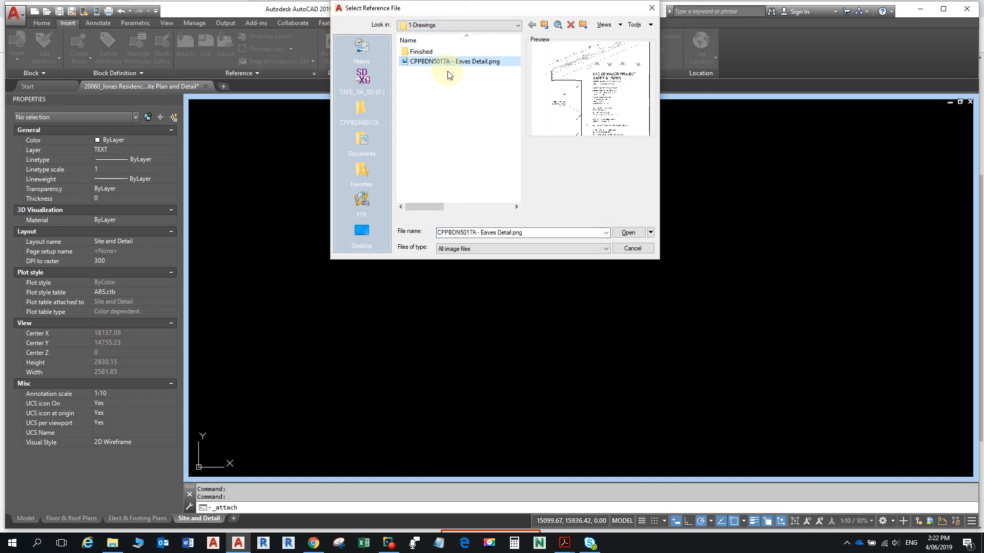
pyautogui.click(628, 233)
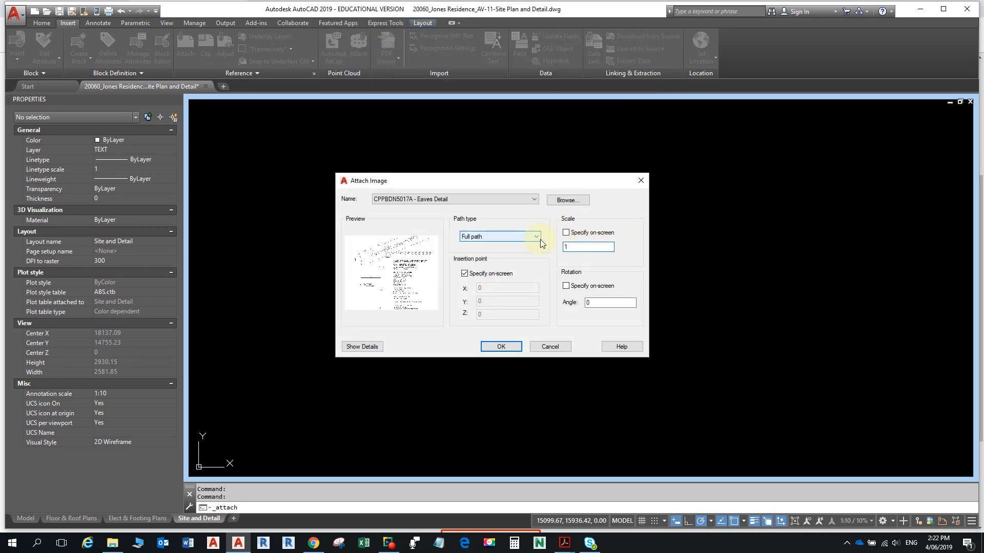
pyautogui.click(539, 238)
pyautogui.click(506, 244)
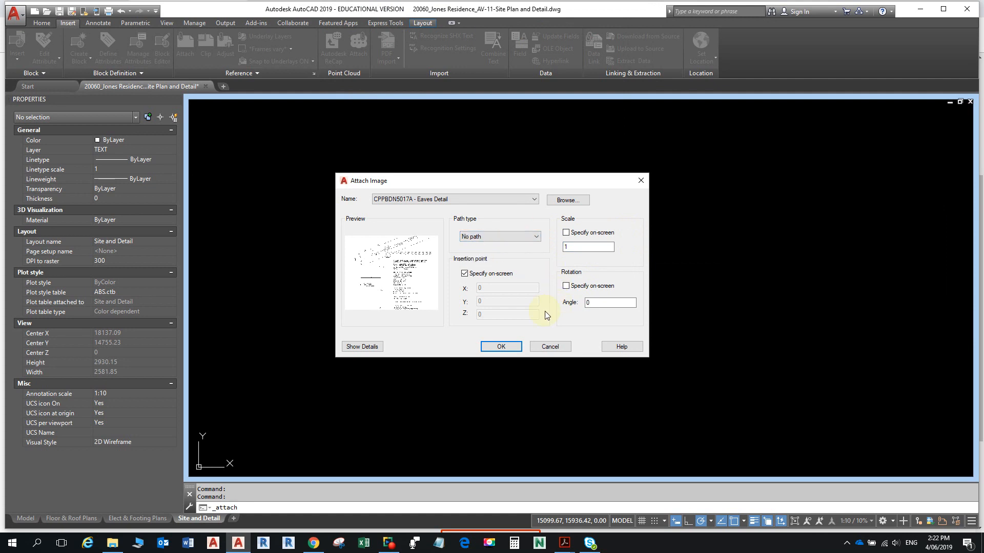
pyautogui.click(464, 274)
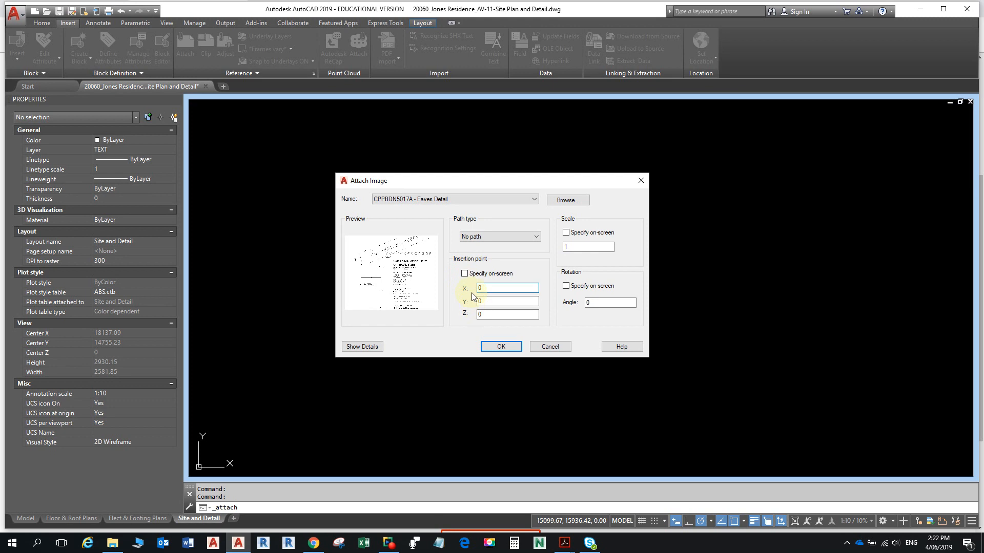
pyautogui.click(464, 275)
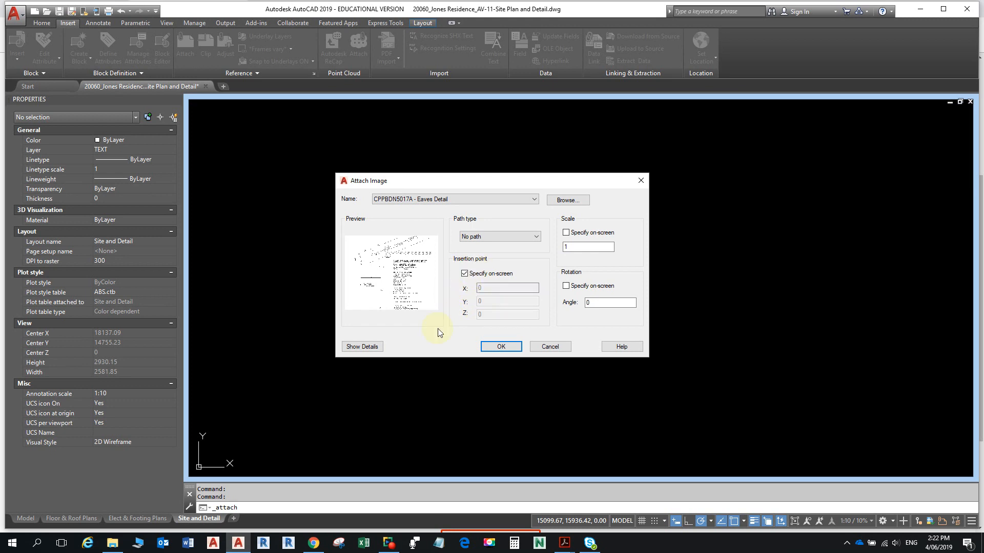
pyautogui.click(501, 347)
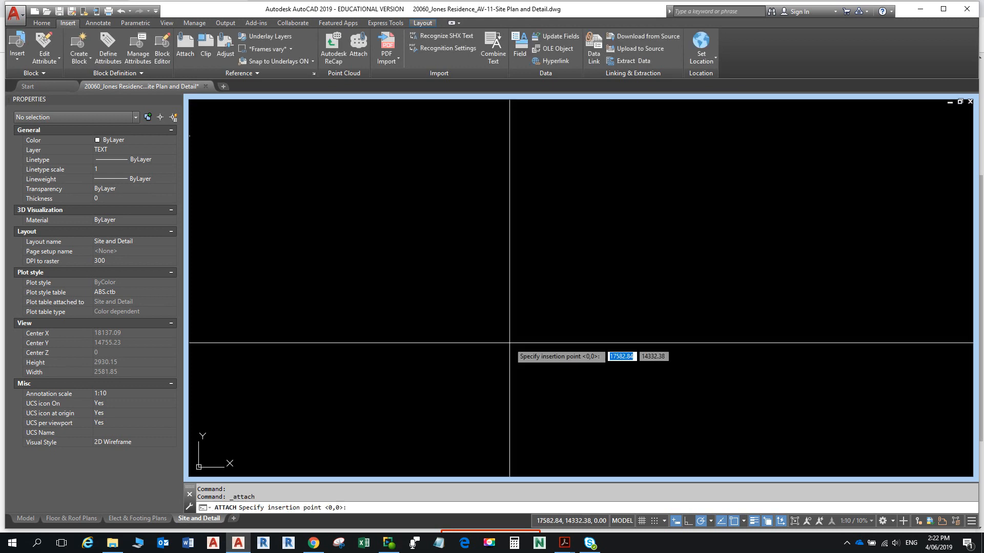
# - Place the Eaves Detail image in the drawing and zoom in to centre it
pyautogui.click(519, 312)
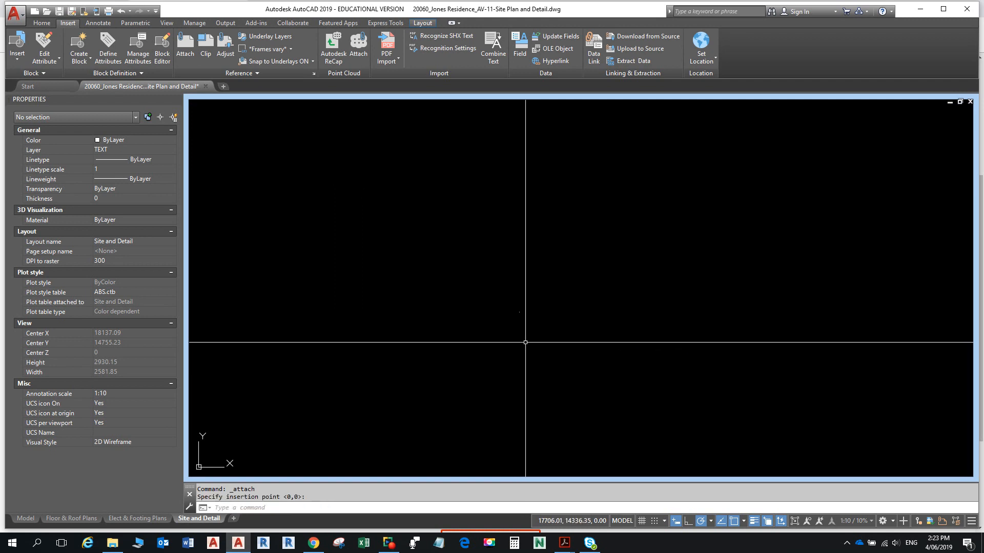
pyautogui.scroll(2, 522, 316)
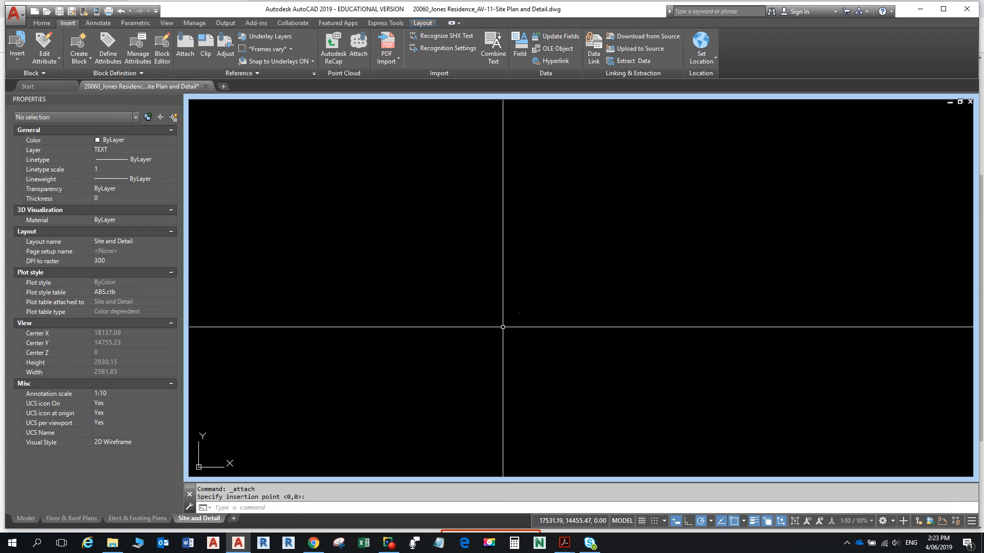
pyautogui.scroll(6, 527, 308)
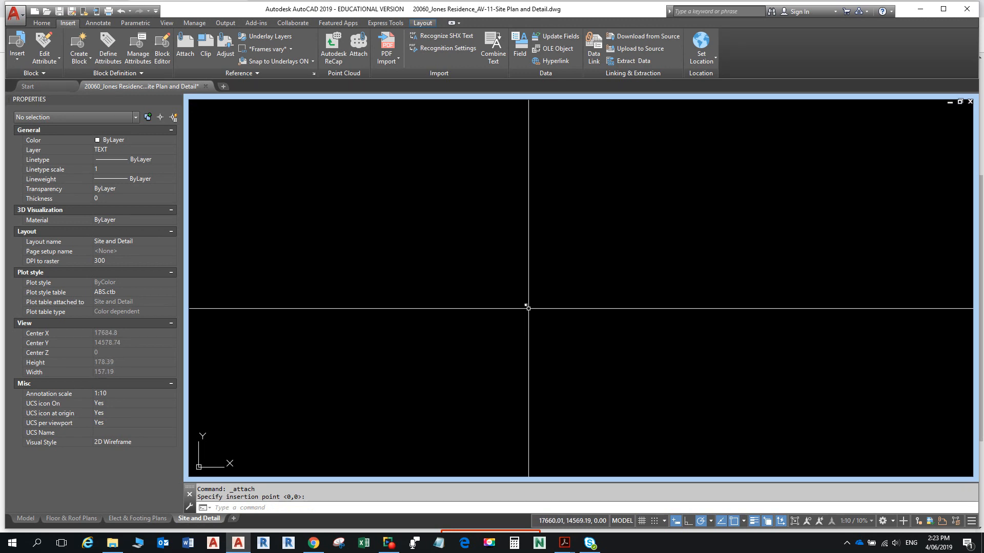
pyautogui.scroll(20, 528, 308)
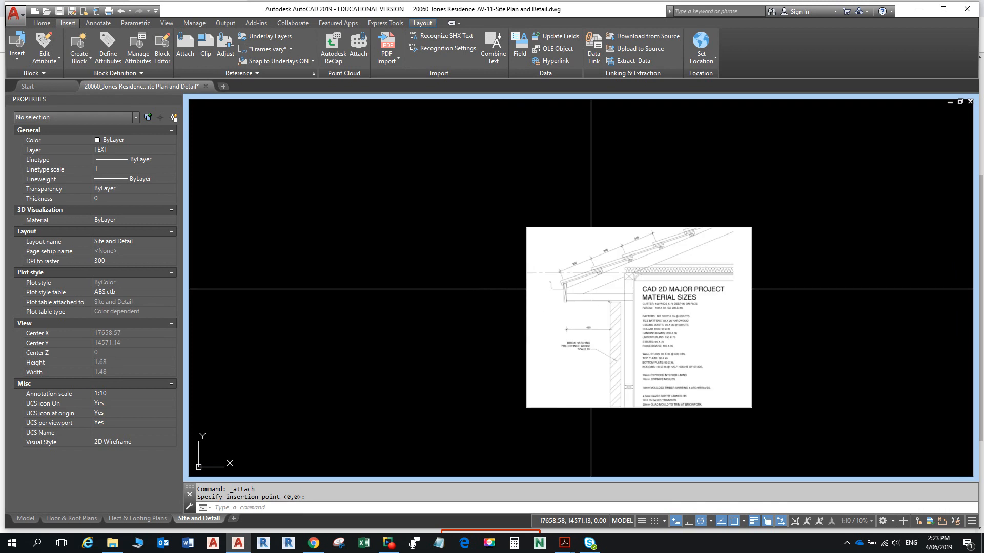
pyautogui.scroll(2, 642, 292)
pyautogui.scroll(-1, 645, 293)
pyautogui.moveTo(646, 294); pyautogui.dragTo(577, 255, button='middle')
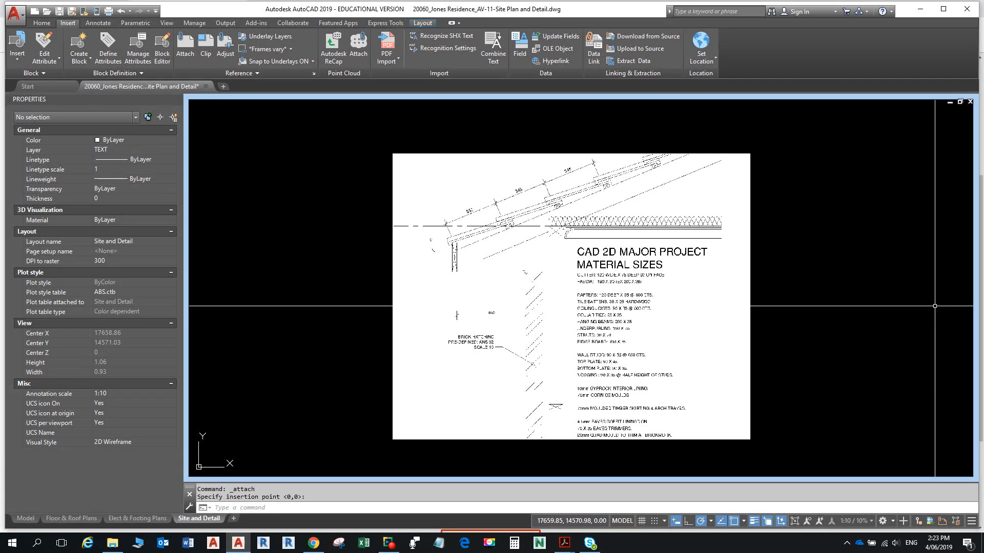
# - Unlock the EAVES DETAIL viewport and zoom and pan the eaves image into it
pyautogui.click(621, 521)
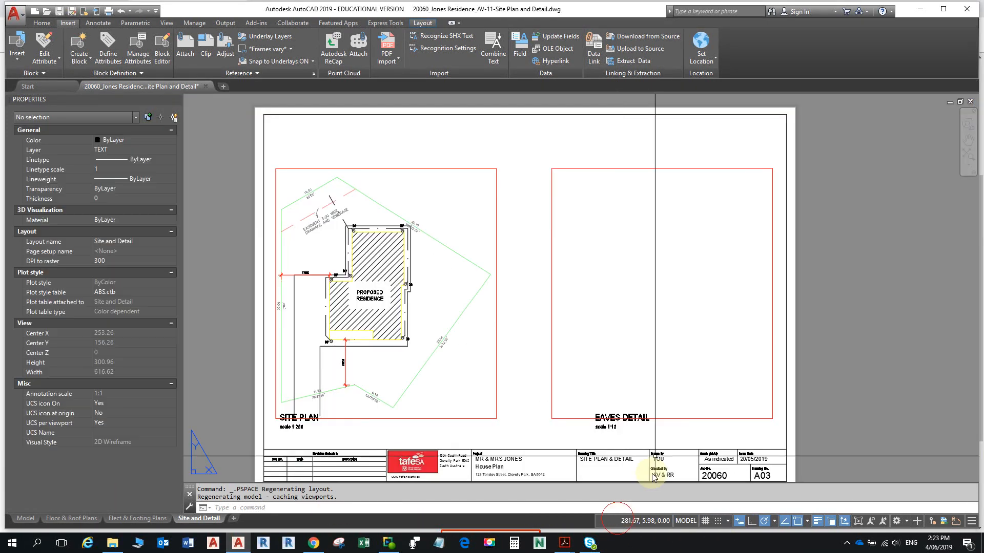
pyautogui.doubleClick(677, 287)
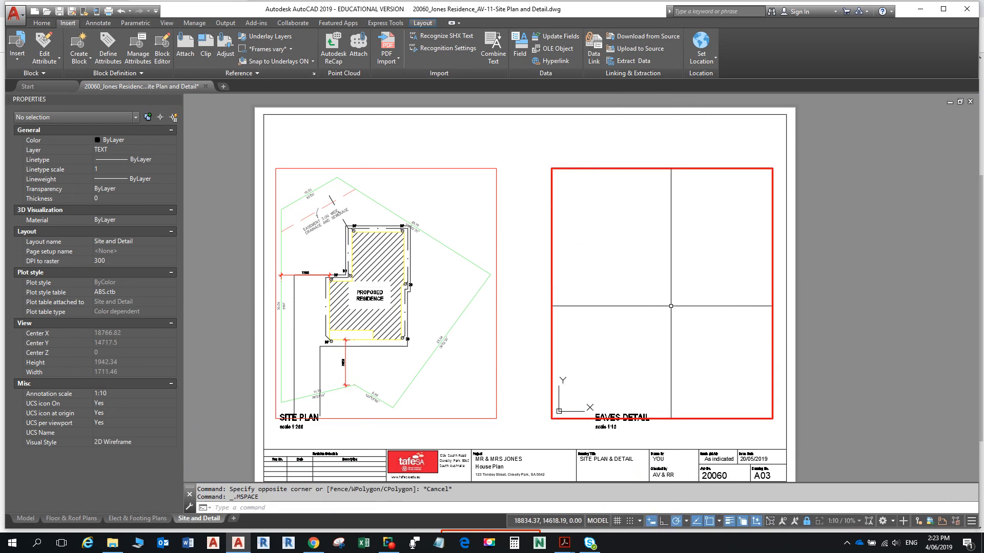
pyautogui.scroll(1, 671, 305)
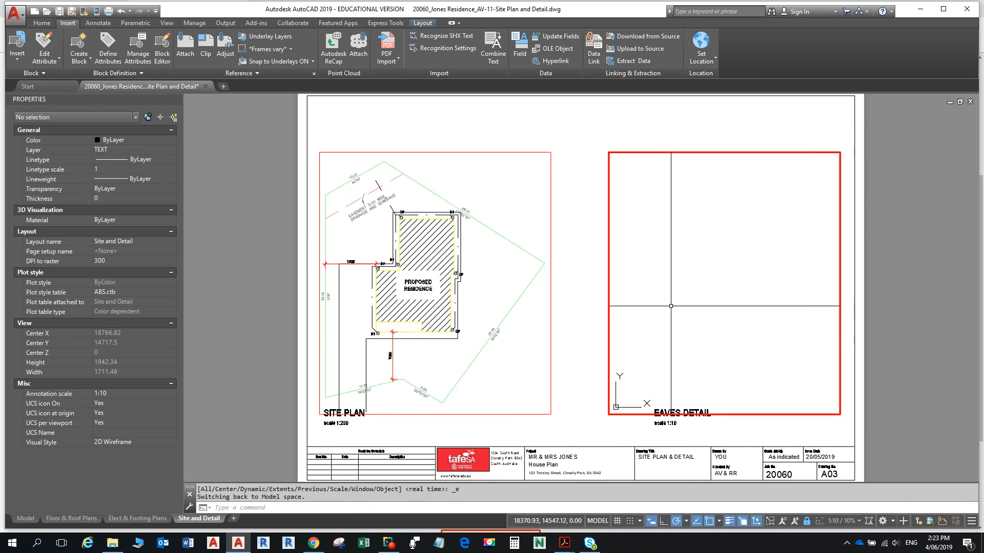
pyautogui.click(807, 522)
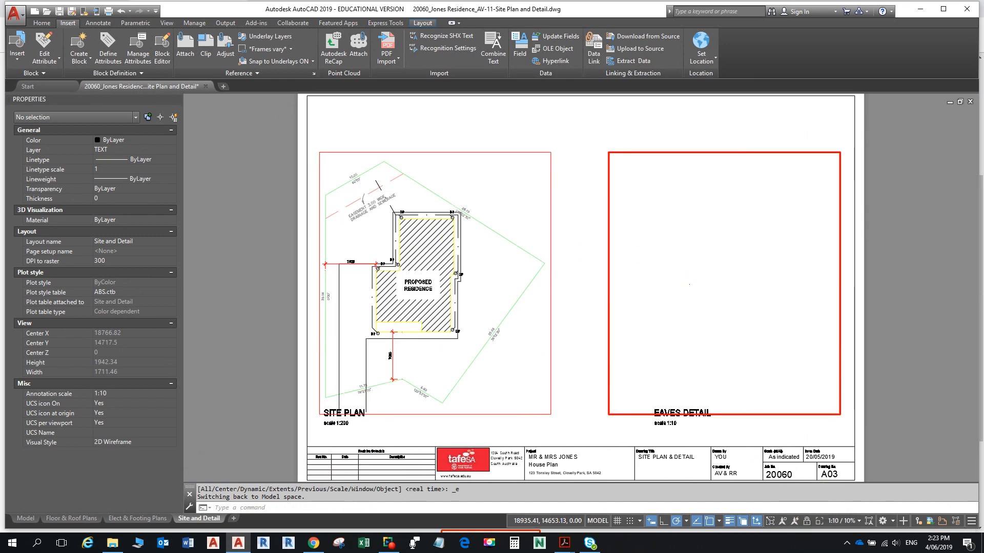
pyautogui.middleClick(746, 292)
pyautogui.middleClick(746, 292)
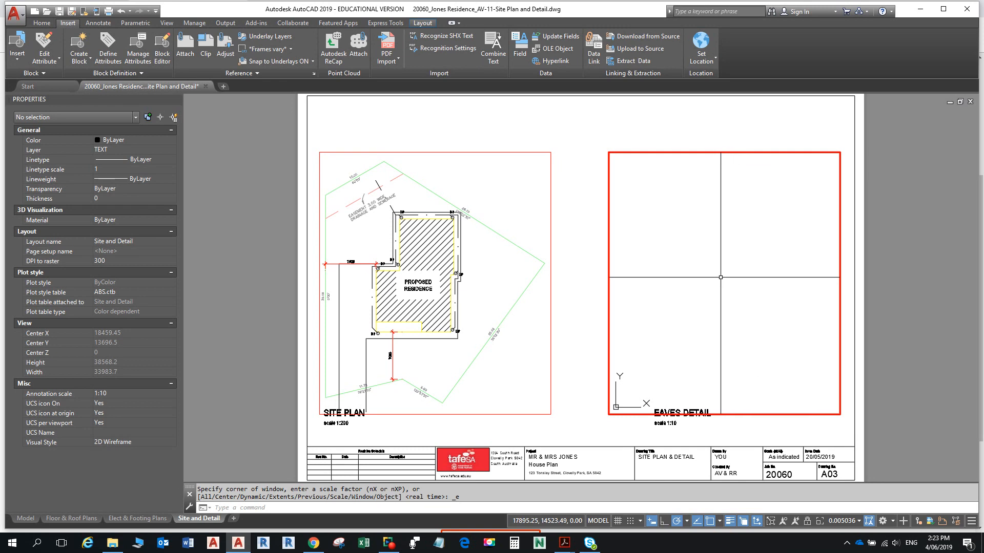
pyautogui.scroll(4, 717, 277)
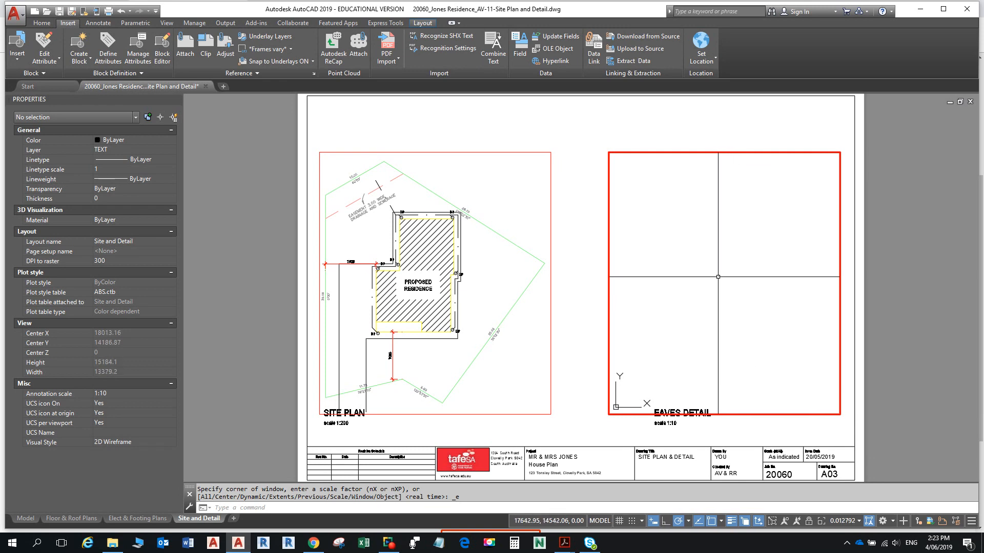
pyautogui.scroll(12, 718, 271)
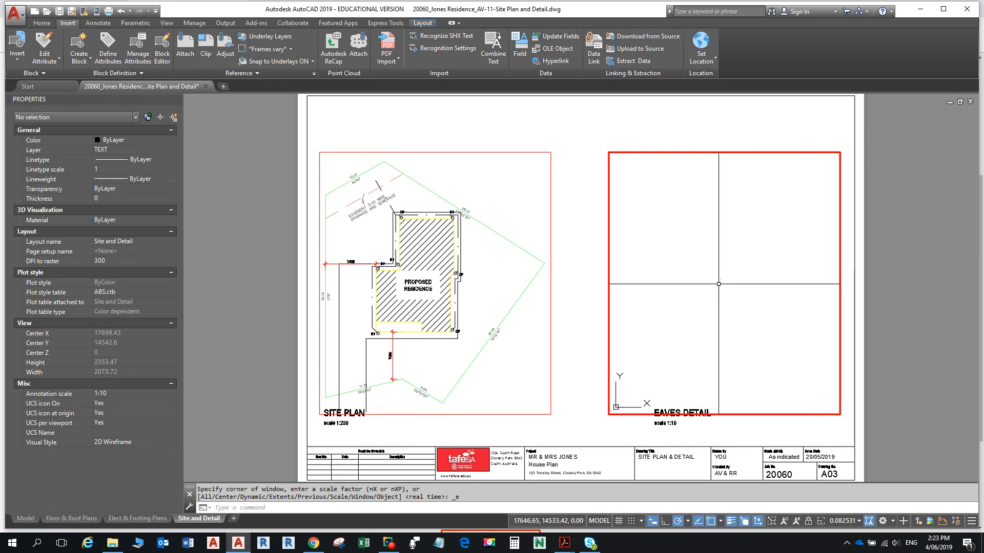
pyautogui.scroll(4, 718, 283)
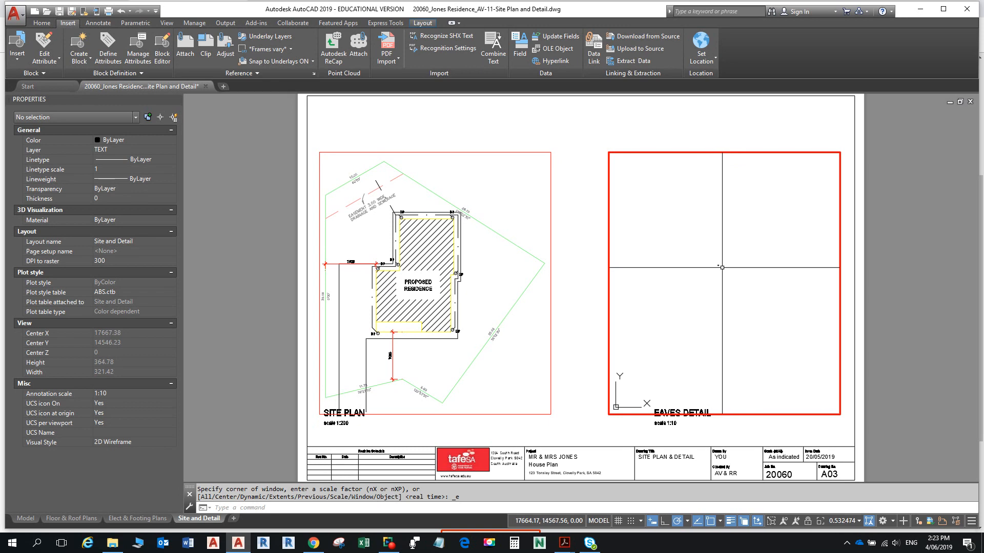
pyautogui.scroll(12, 697, 257)
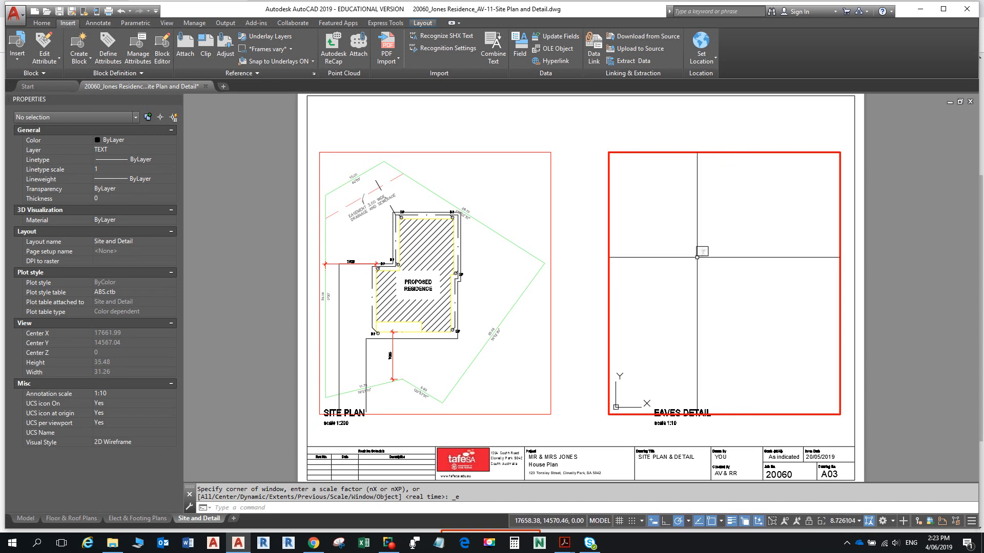
pyautogui.scroll(10, 697, 257)
pyautogui.moveTo(697, 257)
pyautogui.mouseDown(button='middle')
pyautogui.moveTo(688, 336)
pyautogui.moveTo(695, 319)
pyautogui.mouseUp(button='middle')
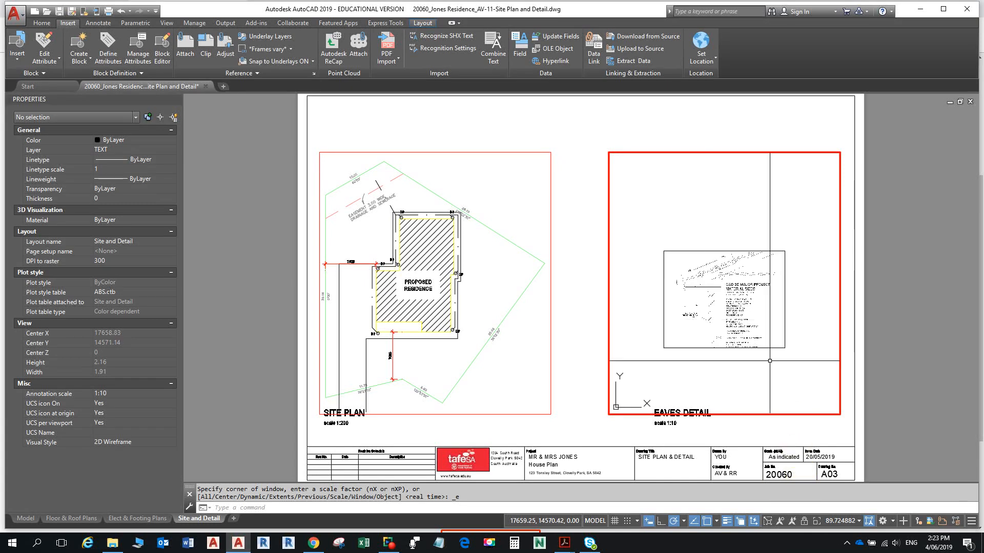
pyautogui.scroll(2, 752, 292)
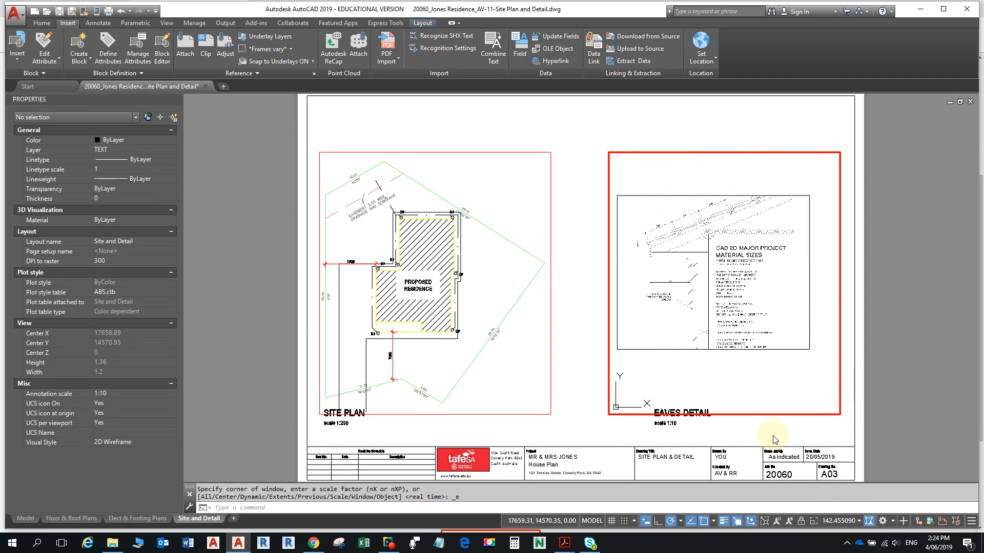
# - Set the EAVES DETAIL viewport scale to 1:10 and return to the layout
pyautogui.click(844, 527)
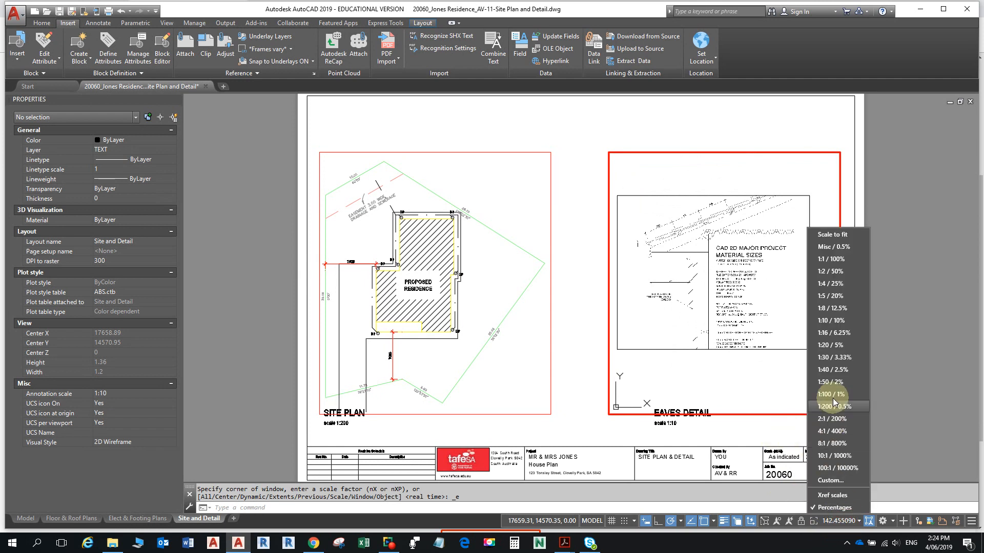
pyautogui.click(832, 322)
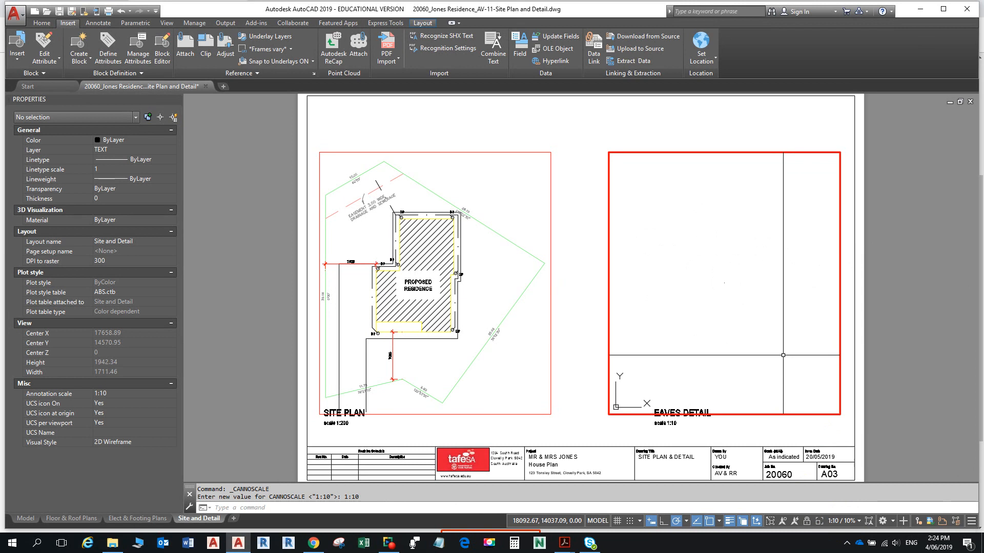
pyautogui.doubleClick(570, 275)
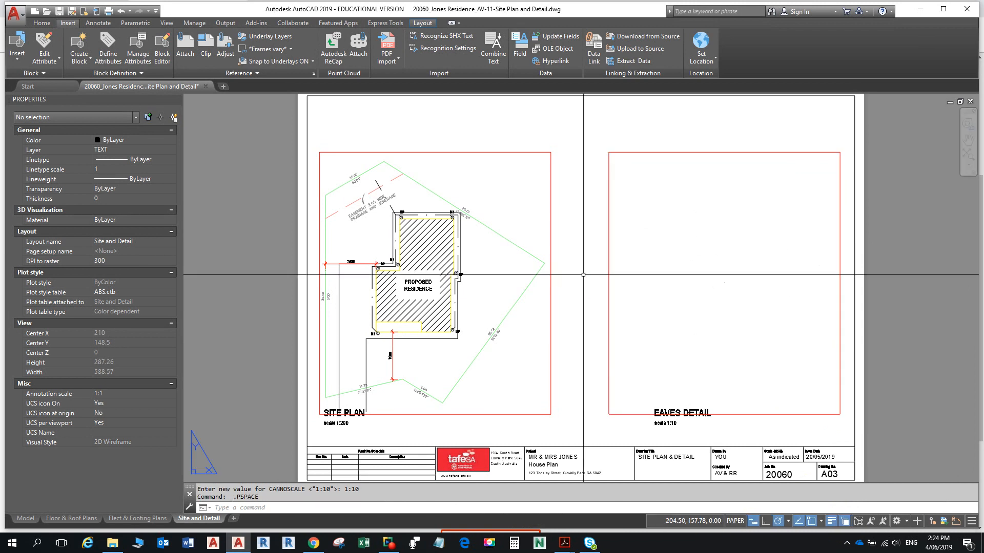
# - Maximize the EAVES DETAIL viewport and zoom in to centre the small eaves detail image
pyautogui.doubleClick(609, 267)
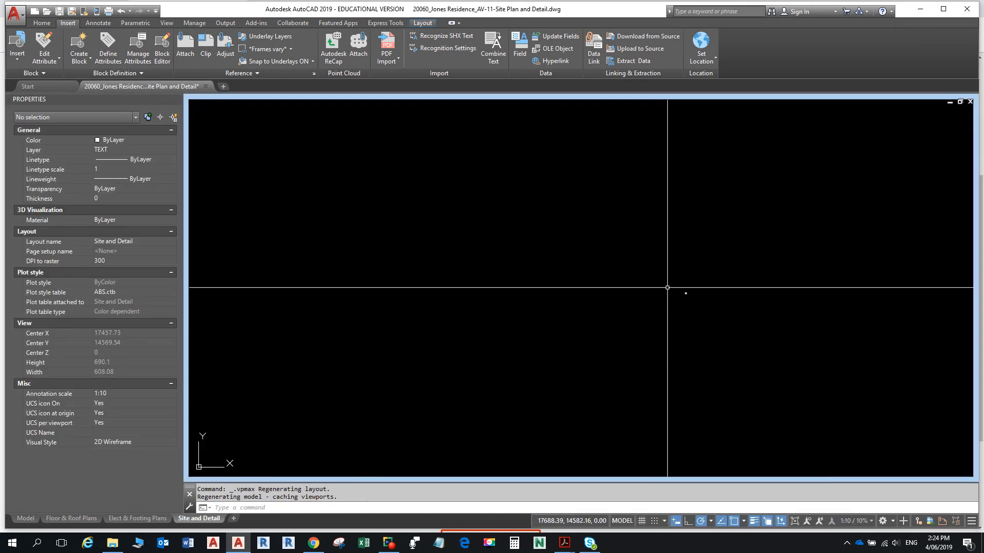
pyautogui.scroll(6, 667, 287)
pyautogui.scroll(2, 820, 331)
pyautogui.moveTo(820, 331); pyautogui.dragTo(820, 331, button='middle')
pyautogui.scroll(15, 594, 286)
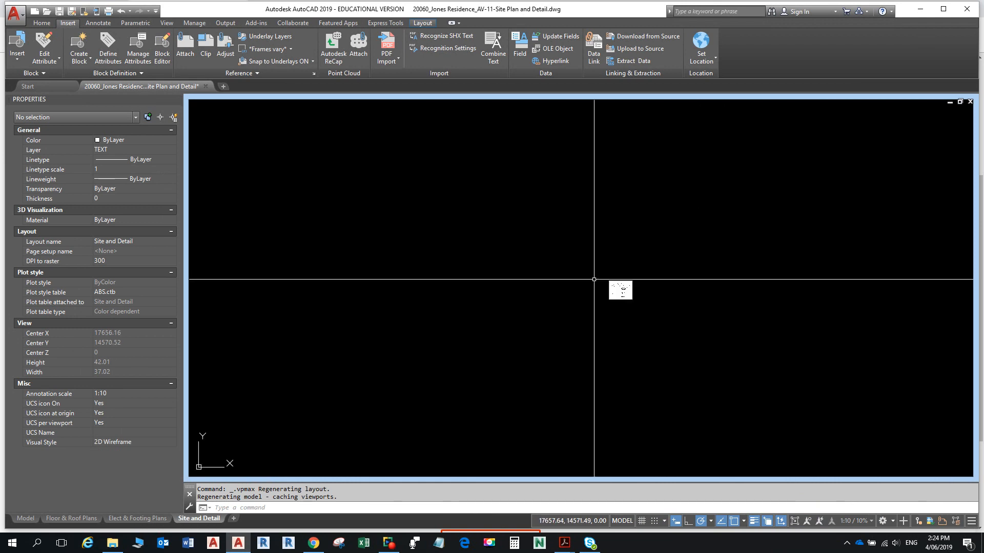
pyautogui.scroll(-3, 654, 240)
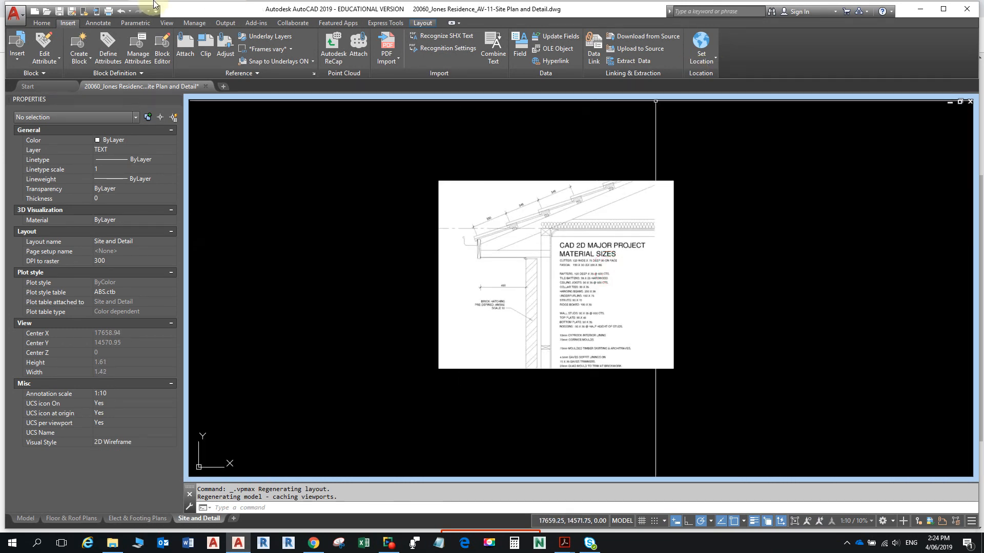
pyautogui.click(41, 22)
pyautogui.scroll(6, 504, 301)
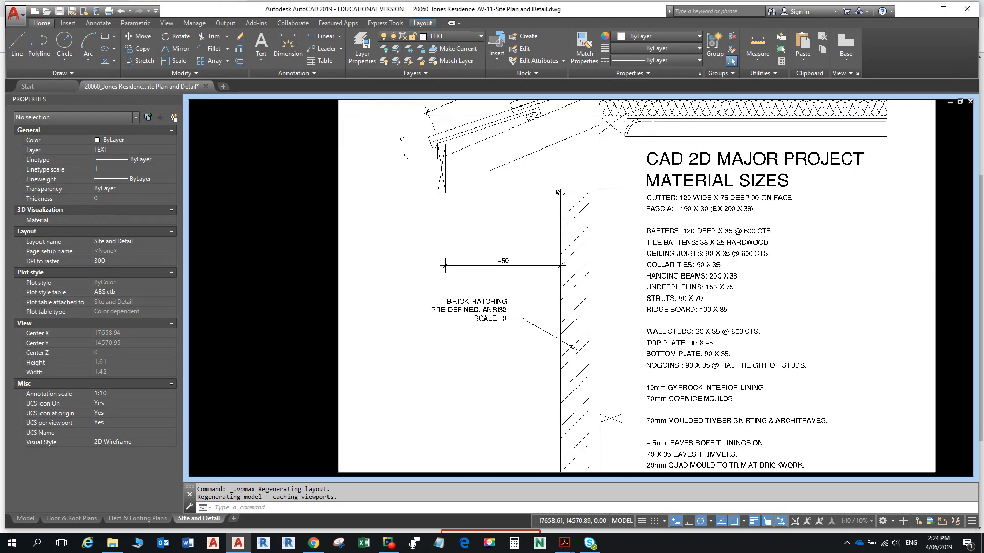
pyautogui.scroll(-2, 556, 228)
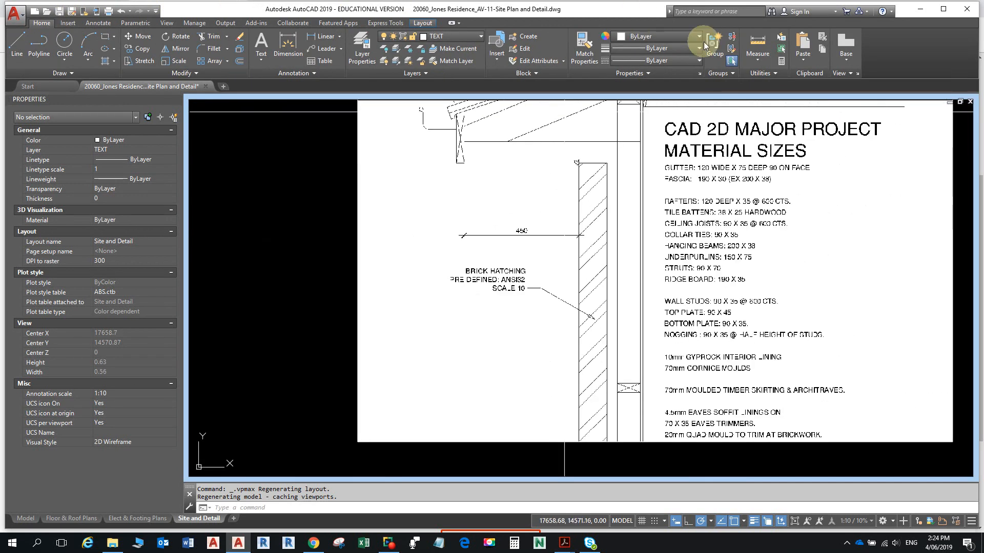
pyautogui.click(757, 45)
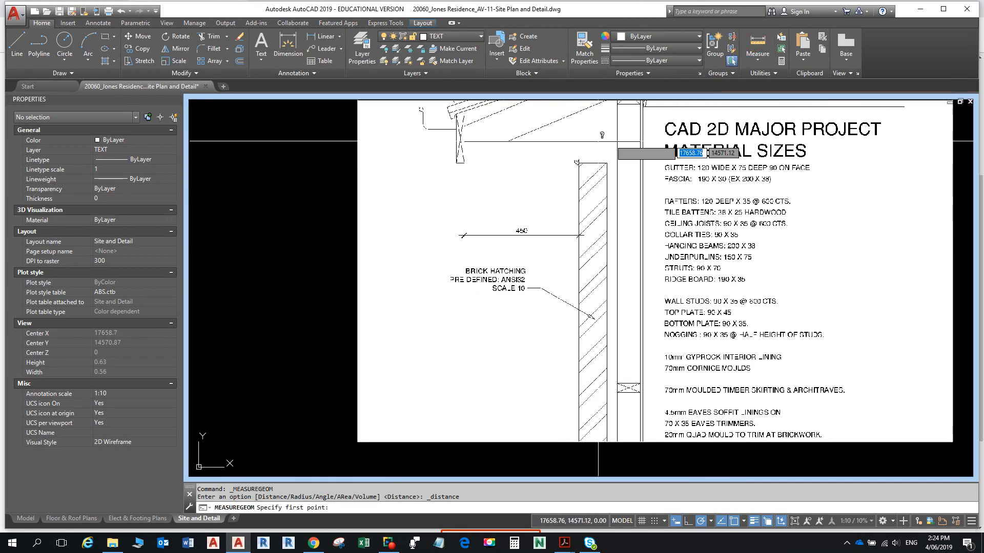
pyautogui.click(449, 192)
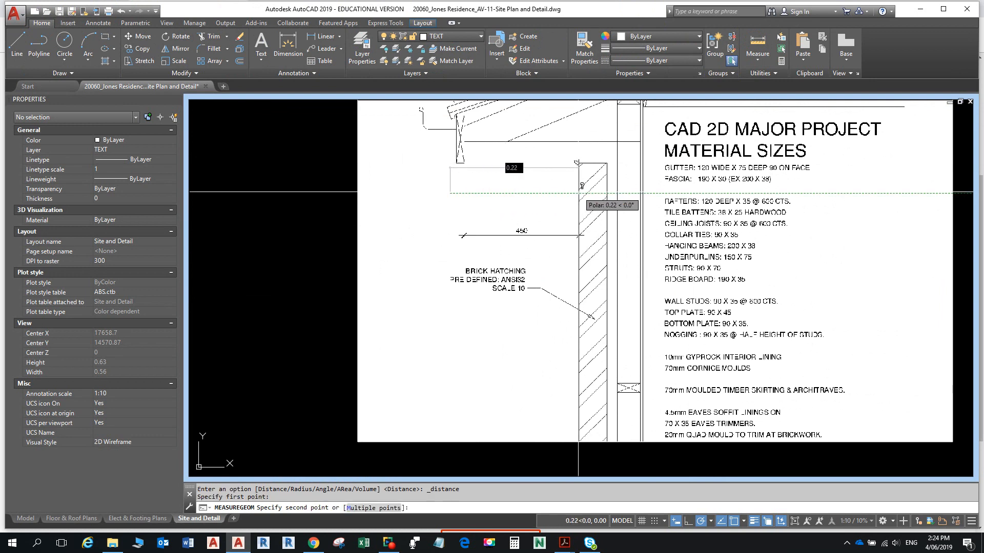
pyautogui.click(578, 192)
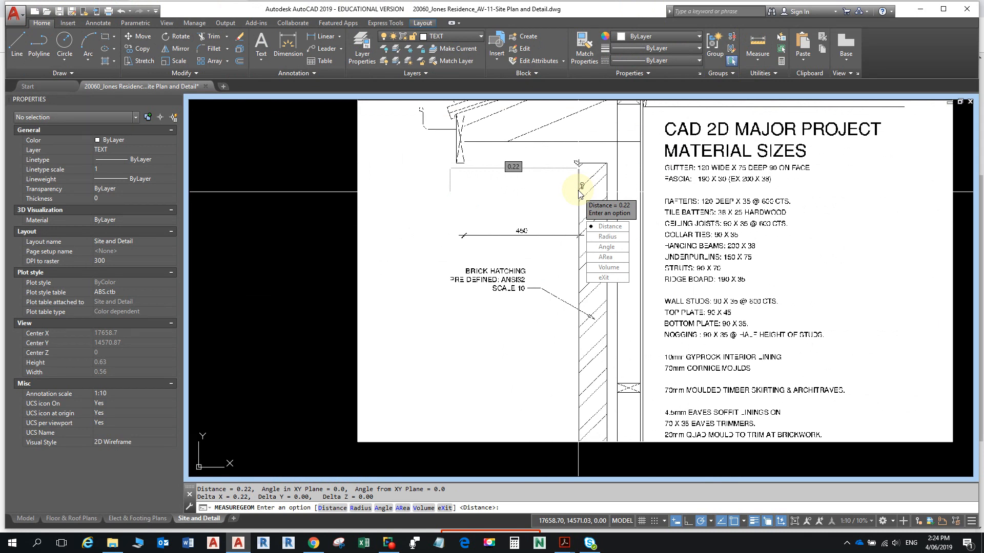
pyautogui.scroll(-5, 581, 210)
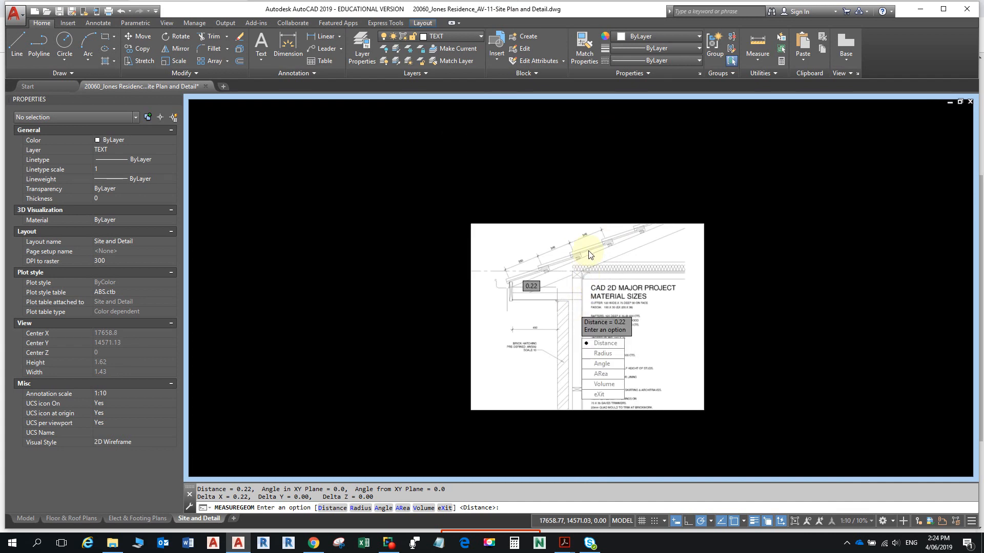
pyautogui.scroll(6, 589, 261)
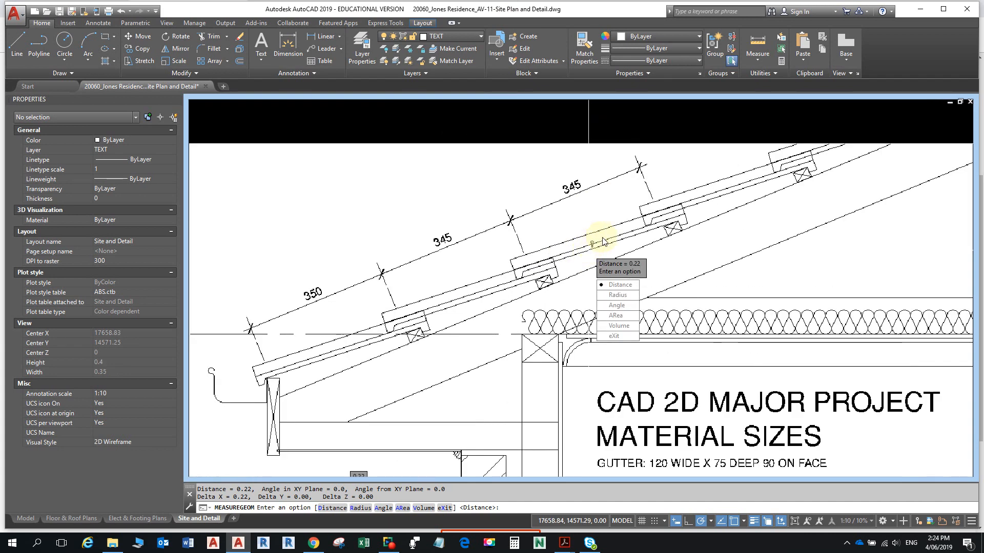
pyautogui.scroll(-6, 603, 242)
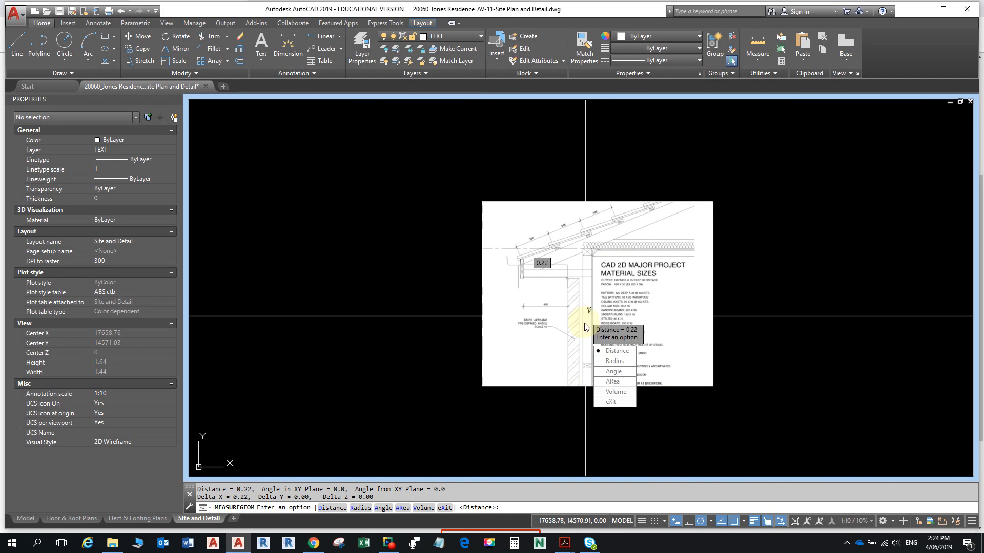
pyautogui.scroll(5, 589, 322)
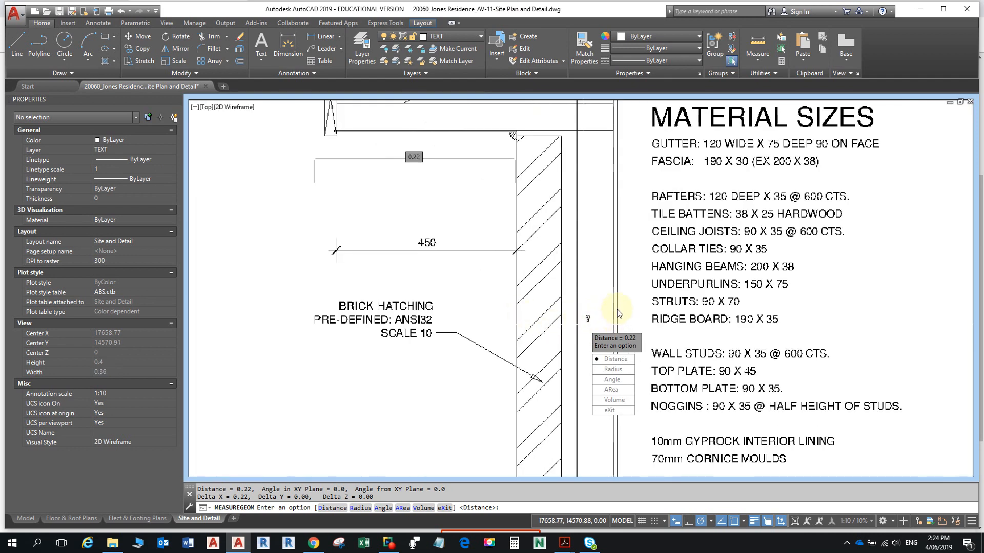
pyautogui.scroll(-5, 617, 309)
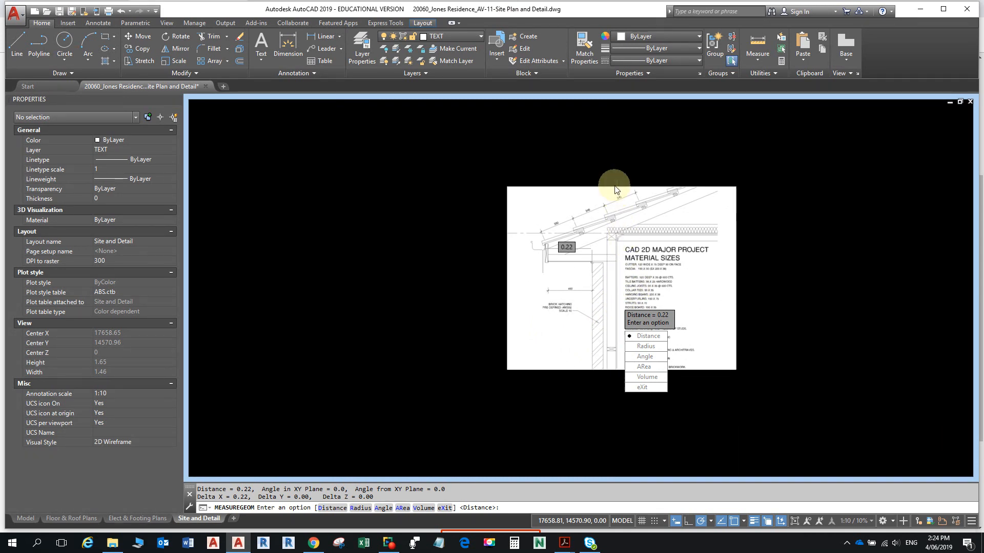
pyautogui.scroll(5, 616, 196)
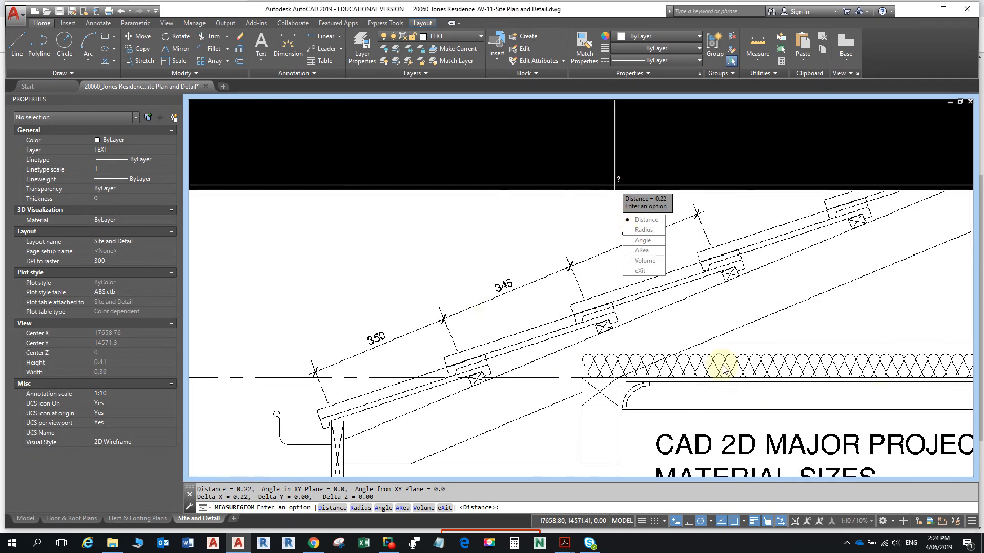
pyautogui.press('Escape')
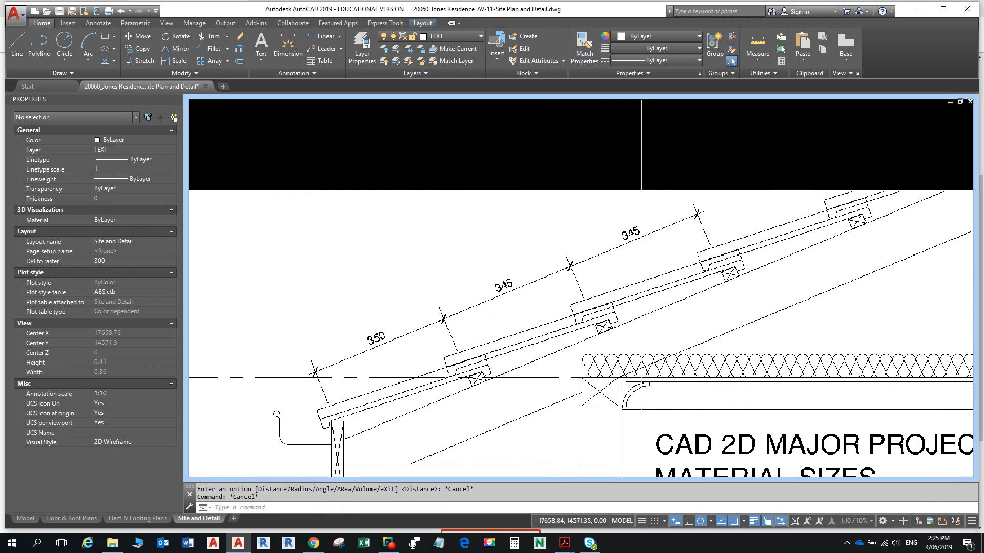
pyautogui.scroll(-4, 548, 289)
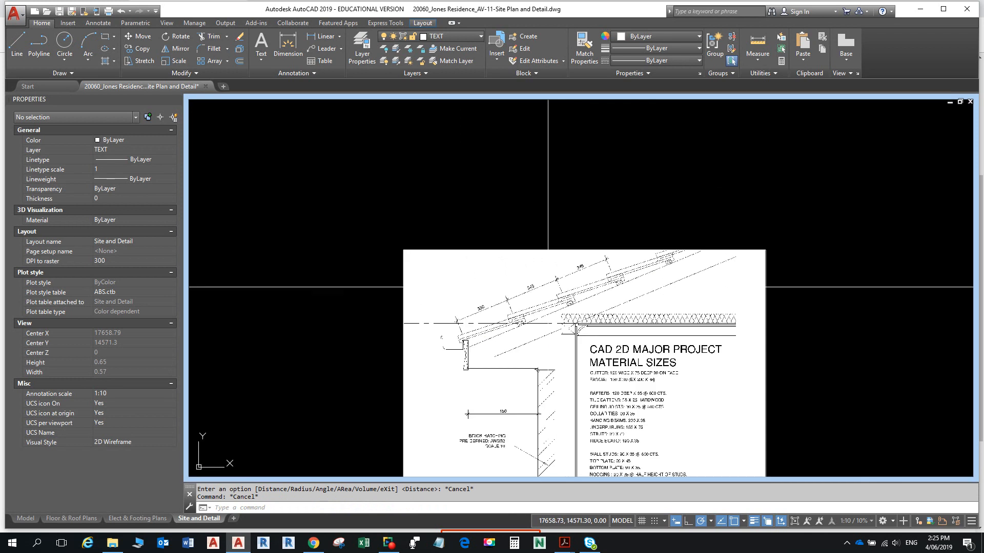
# - Select the eaves detail image and start the Scale command on it
pyautogui.click(500, 249)
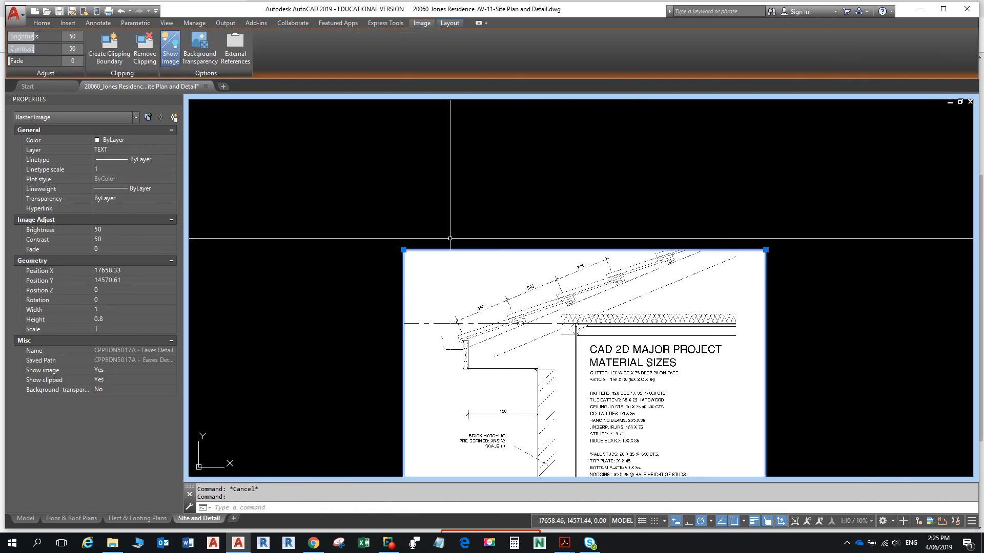
pyautogui.click(40, 22)
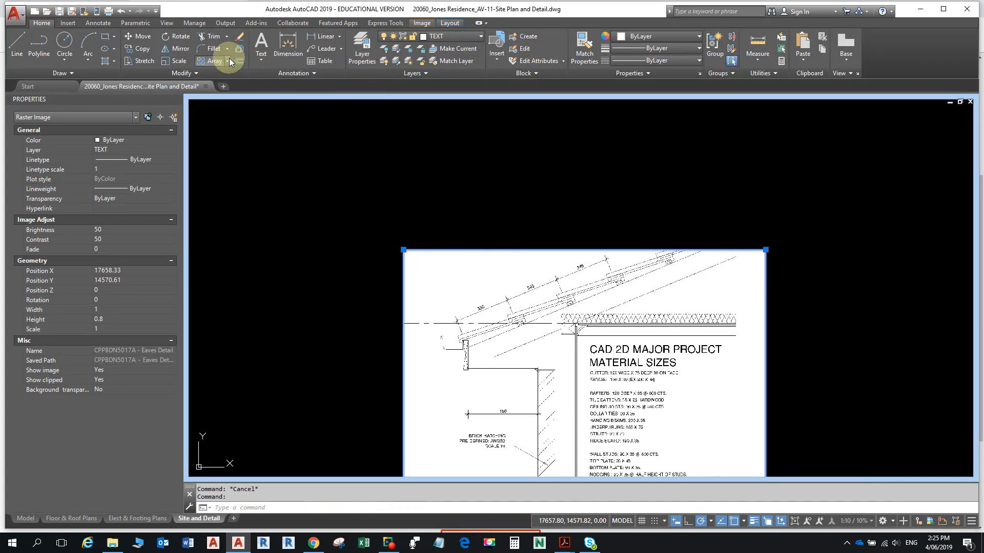
pyautogui.click(180, 61)
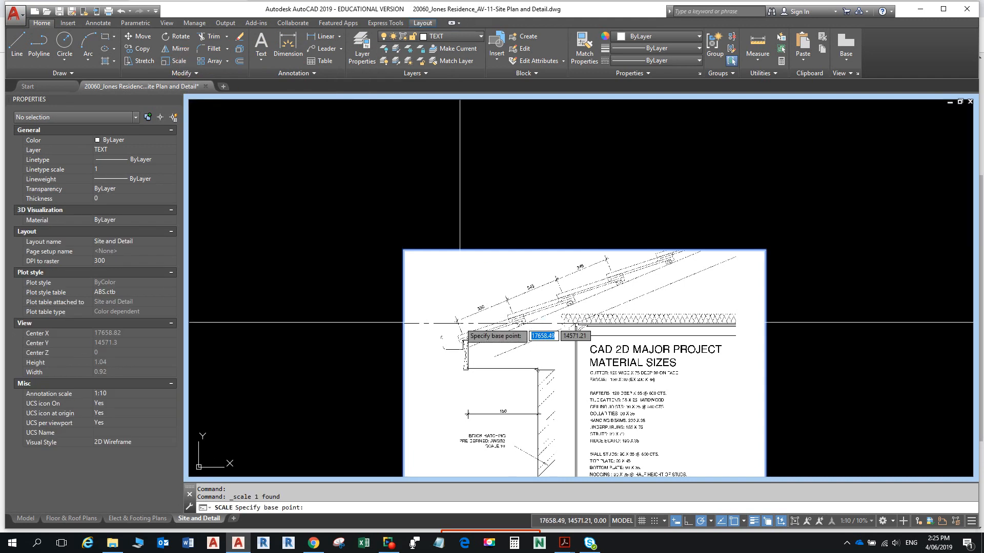
# - Set the scale base point at the lower tick of the 350 tile-spacing dimension
pyautogui.moveTo(499, 331); pyautogui.dragTo(459, 208, button='middle')
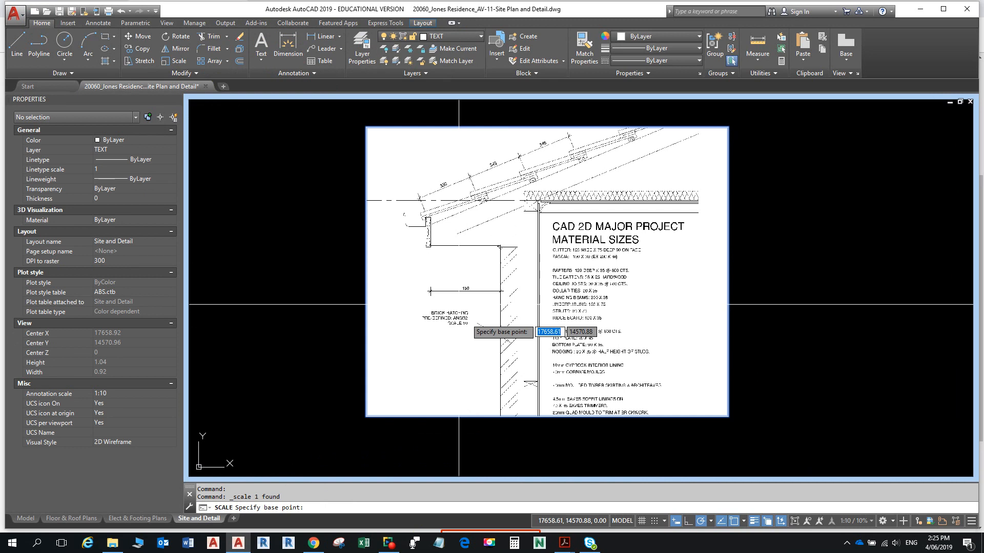
pyautogui.moveTo(498, 233); pyautogui.dragTo(514, 314, button='middle')
pyautogui.scroll(8, 451, 277)
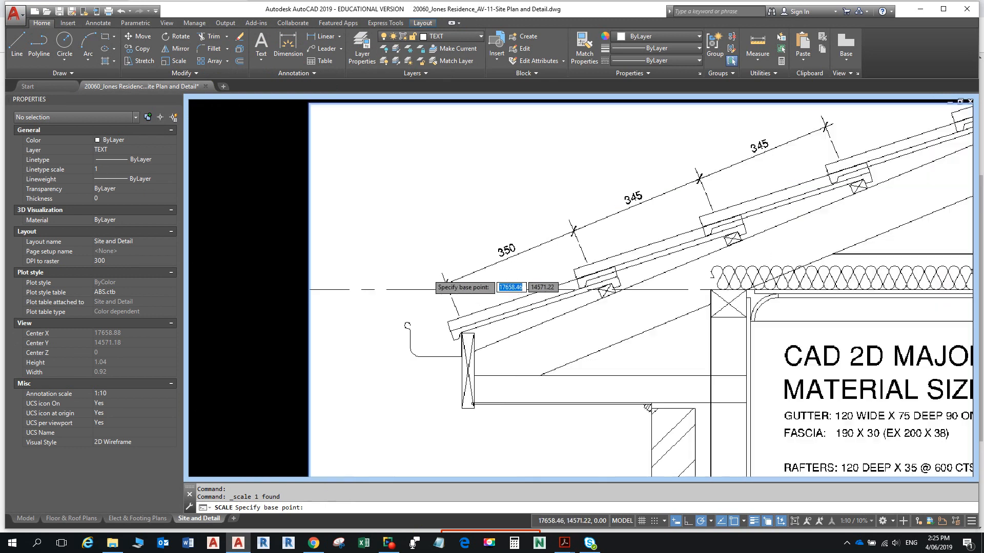
pyautogui.scroll(-5, 513, 338)
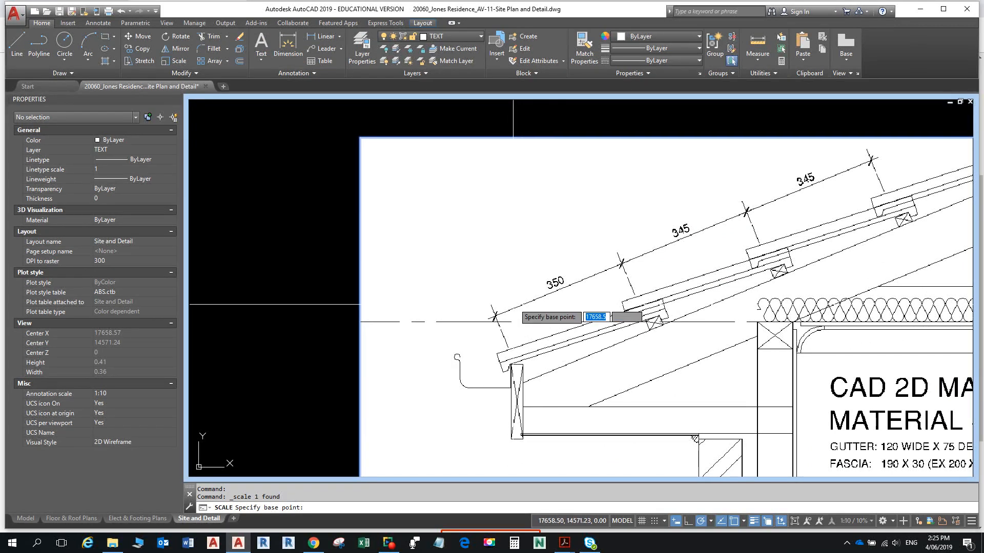
pyautogui.scroll(4, 493, 316)
pyautogui.scroll(3, 493, 317)
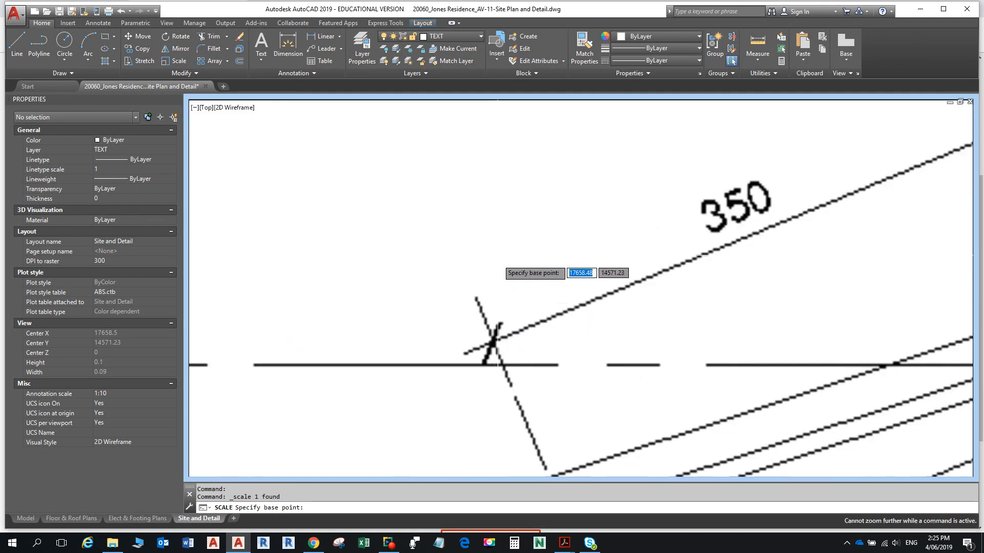
pyautogui.click(493, 341)
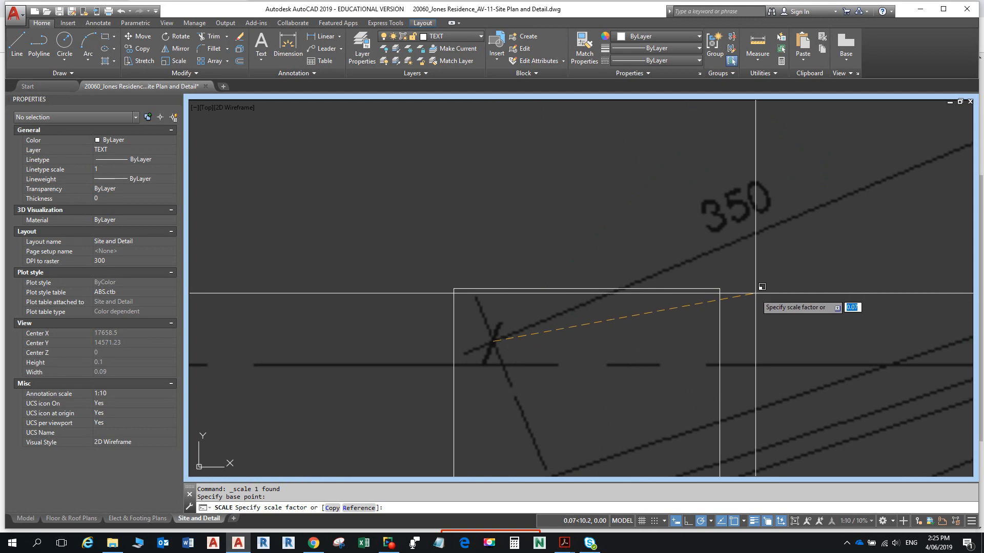
pyautogui.scroll(-5, 756, 294)
pyautogui.moveTo(755, 294); pyautogui.dragTo(530, 272, button='middle')
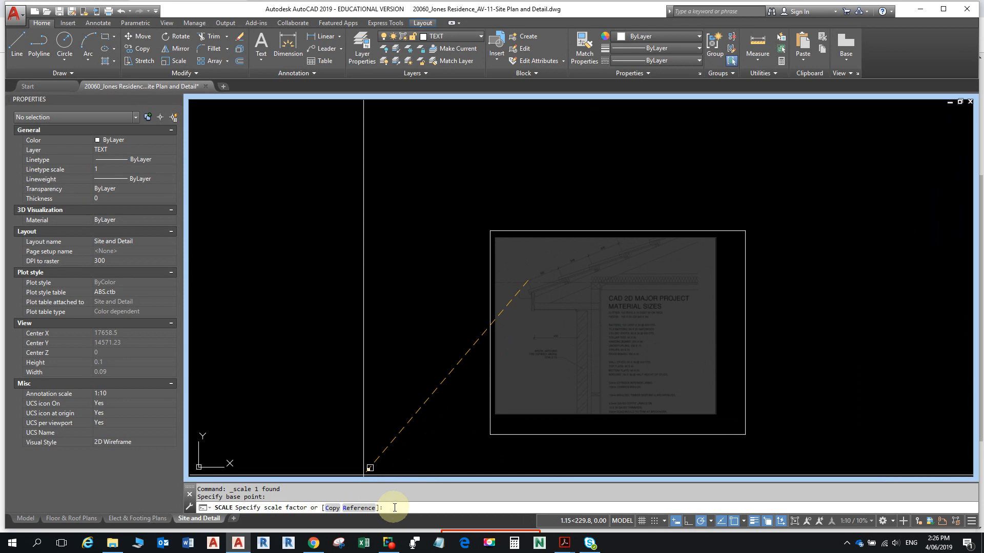
# - Switch Scale to Reference mode, starting the reference length at the 350 dimension tick
pyautogui.click(358, 509)
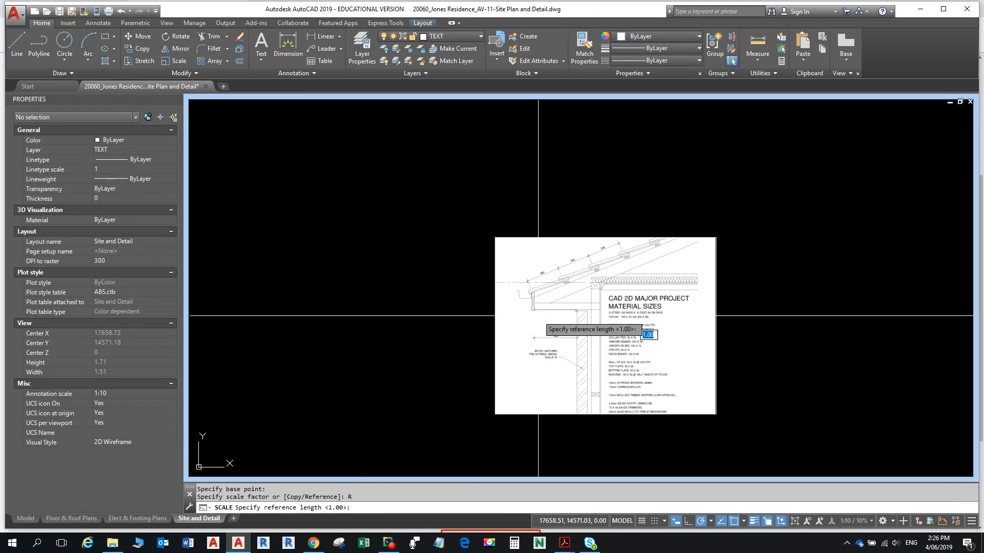
pyautogui.scroll(6, 580, 263)
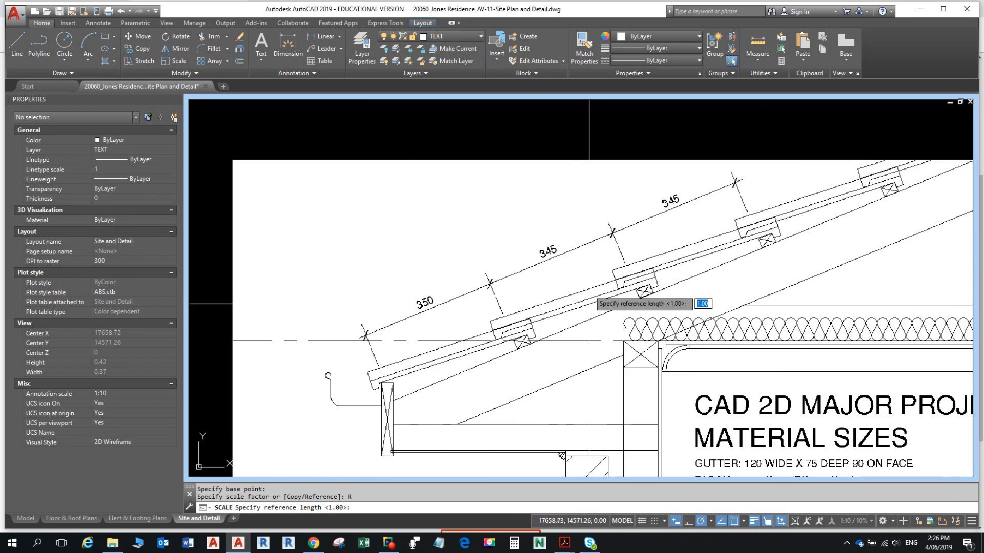
pyautogui.scroll(4, 365, 336)
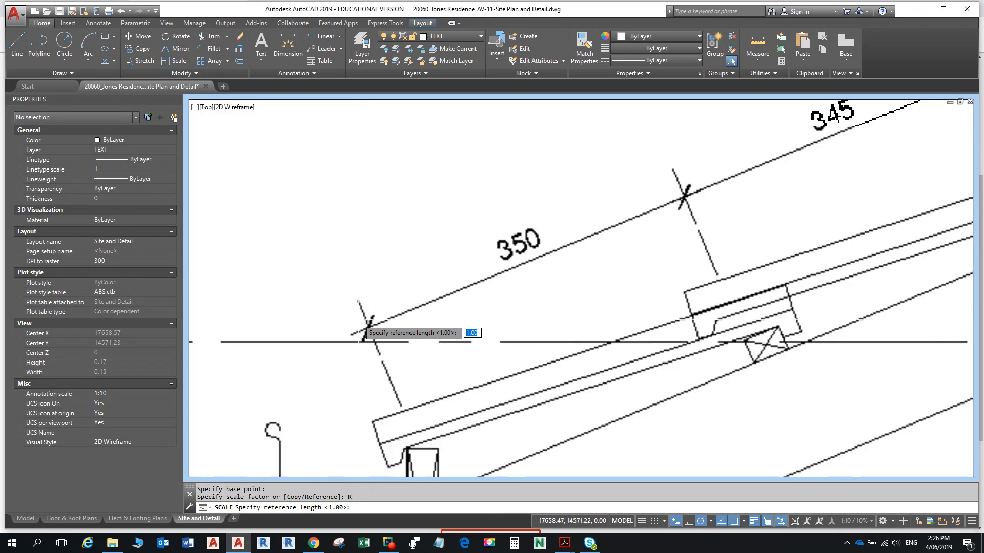
pyautogui.scroll(-4, 359, 334)
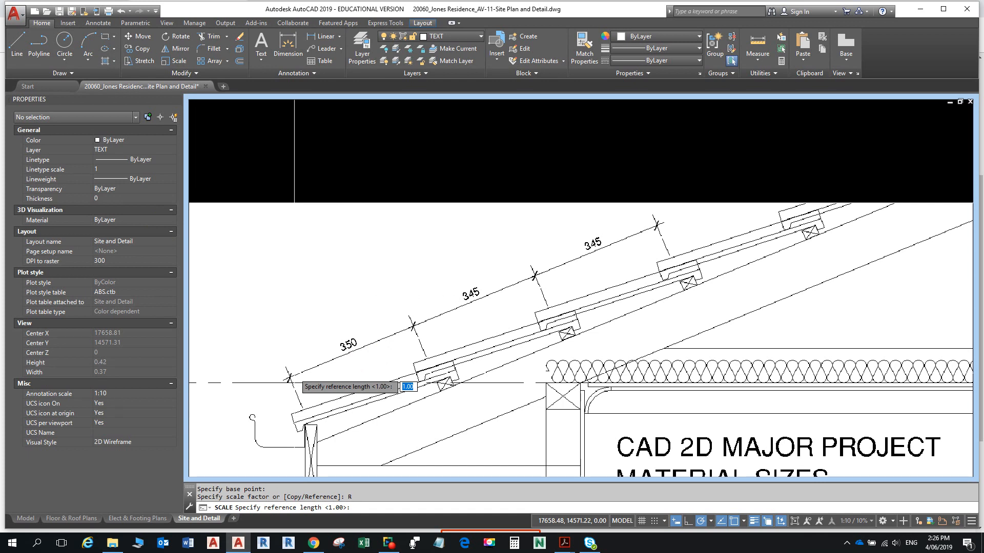
pyautogui.click(293, 376)
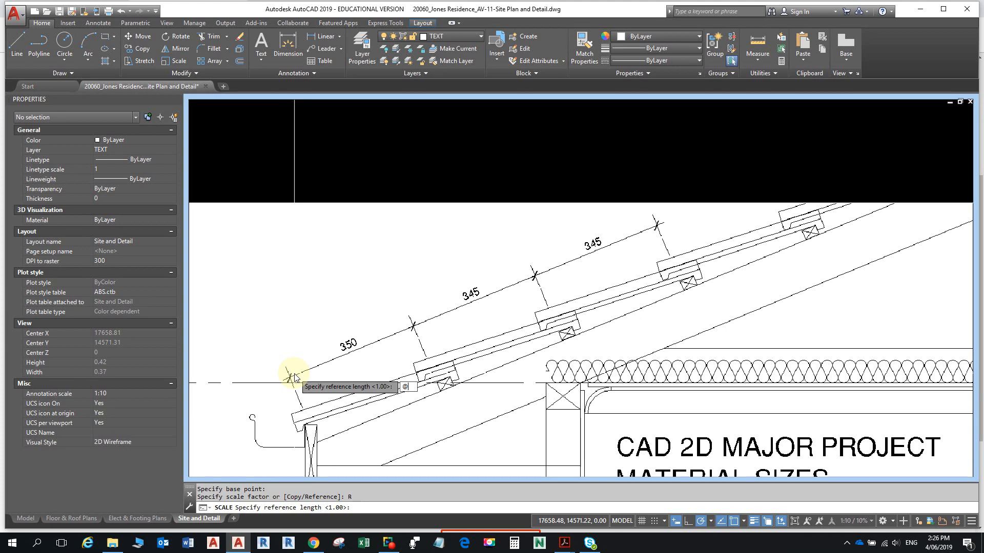
pyautogui.press('Return')
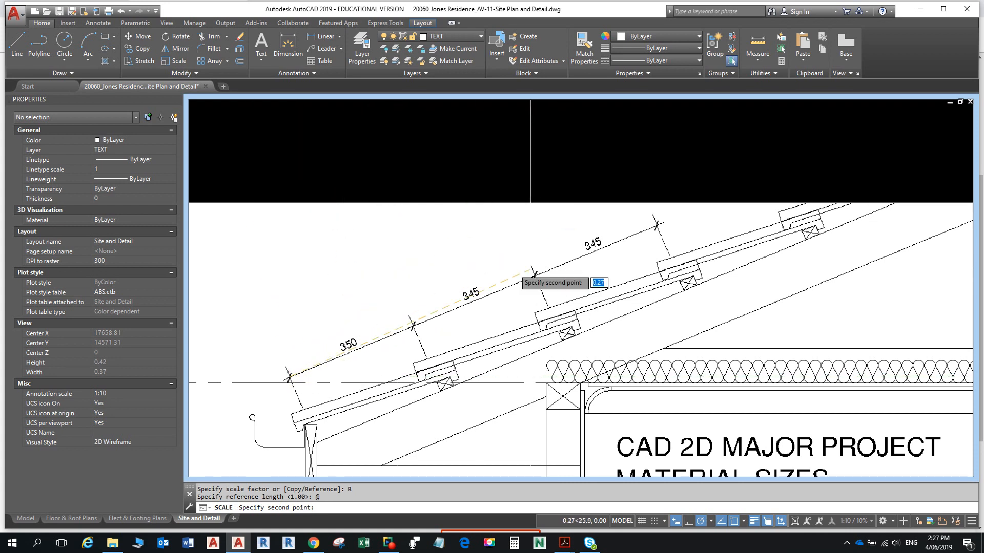
# - Pick the far end of the reference length across the rafter spacings
pyautogui.scroll(5, 654, 238)
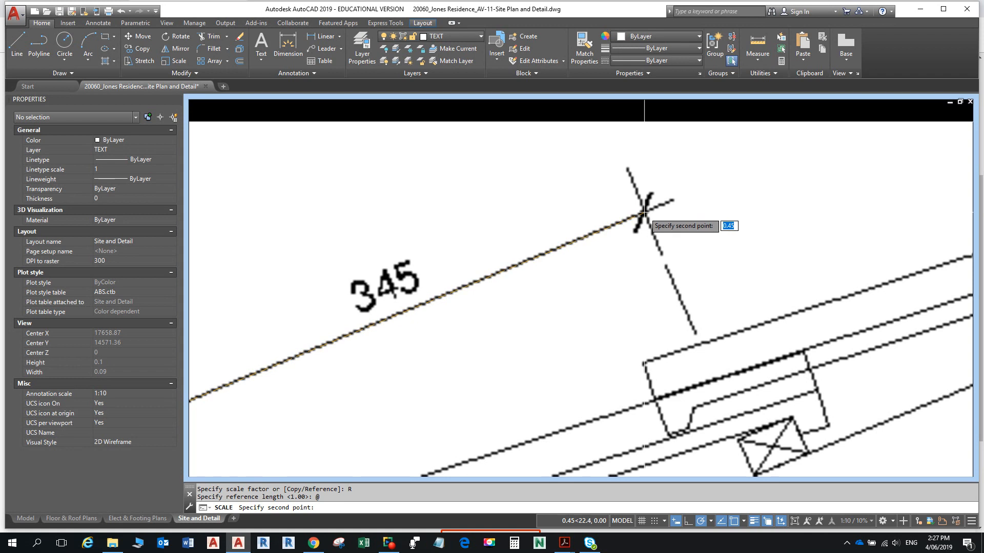
pyautogui.scroll(-4, 644, 211)
pyautogui.click(647, 217)
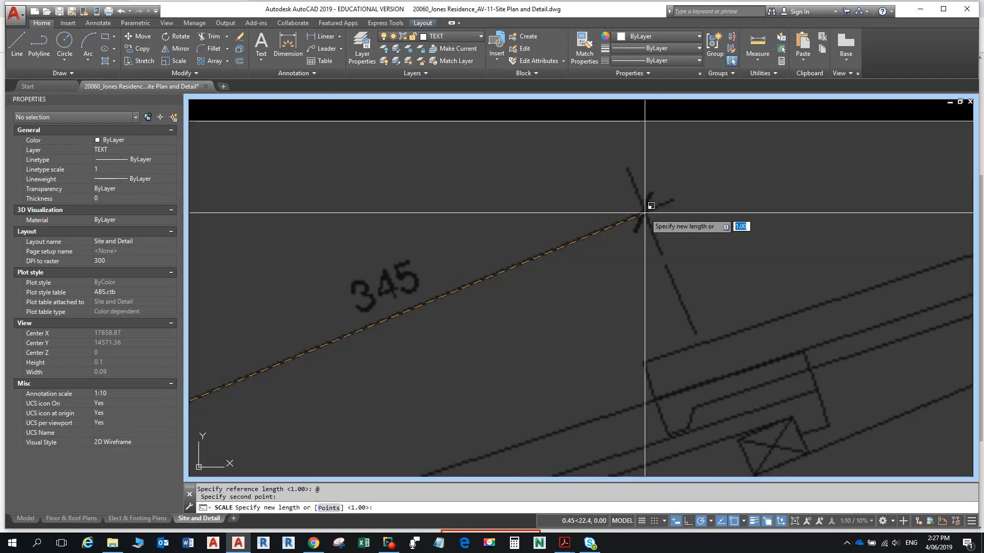
pyautogui.scroll(-6, 647, 217)
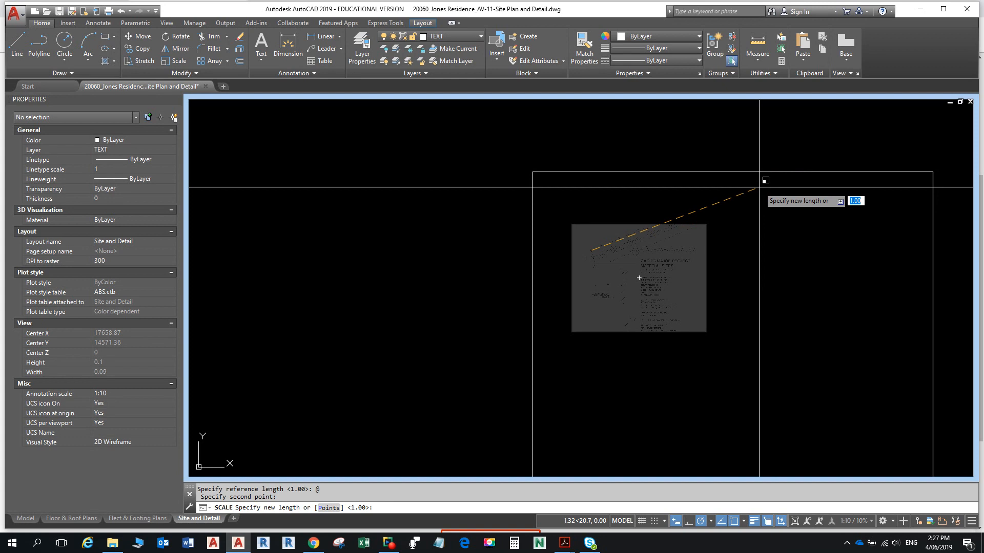
pyautogui.scroll(6, 661, 237)
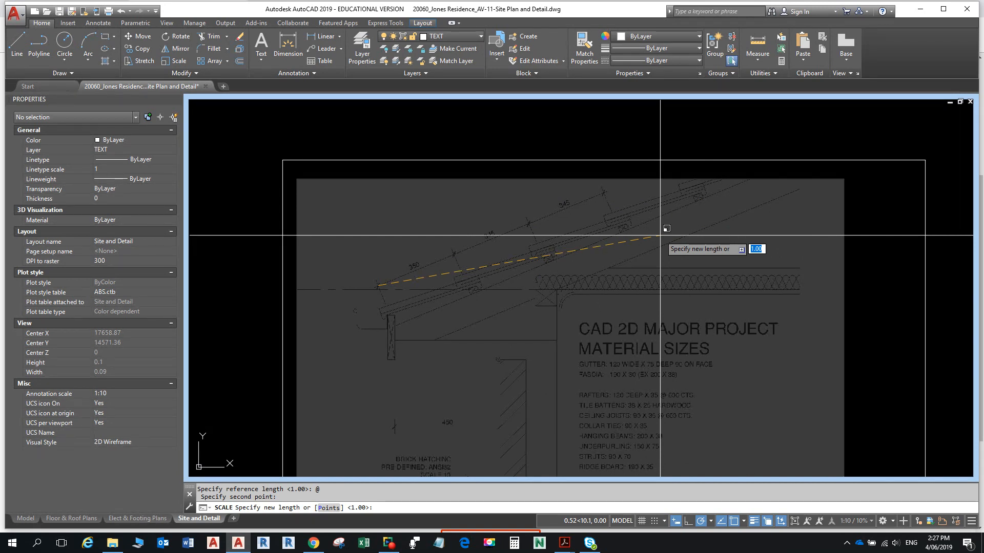
# - Enter the new length with 'CAL as 350+345+345 to rescale the image
pyautogui.write('1')
pyautogui.write('CAL')
pyautogui.press('Return')
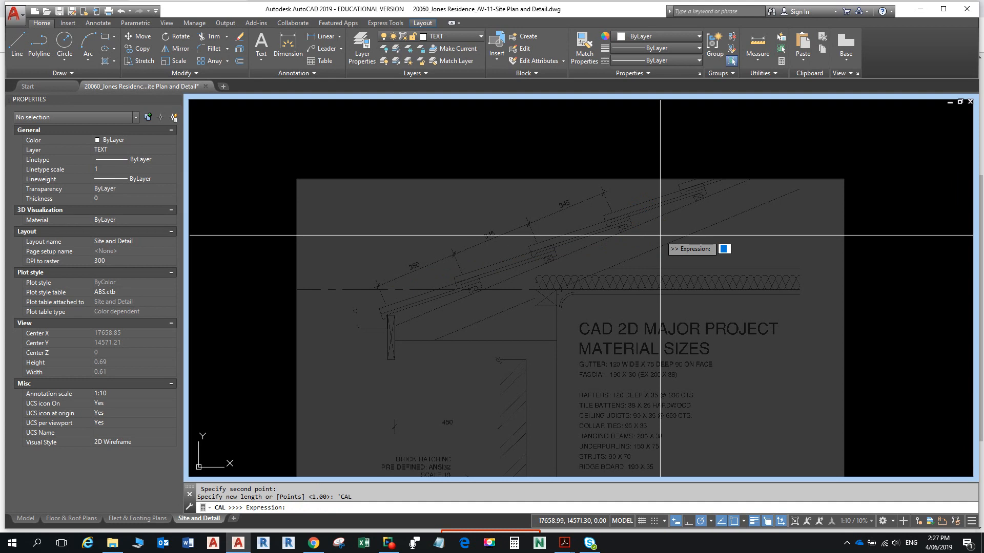
pyautogui.write('350+345+345')
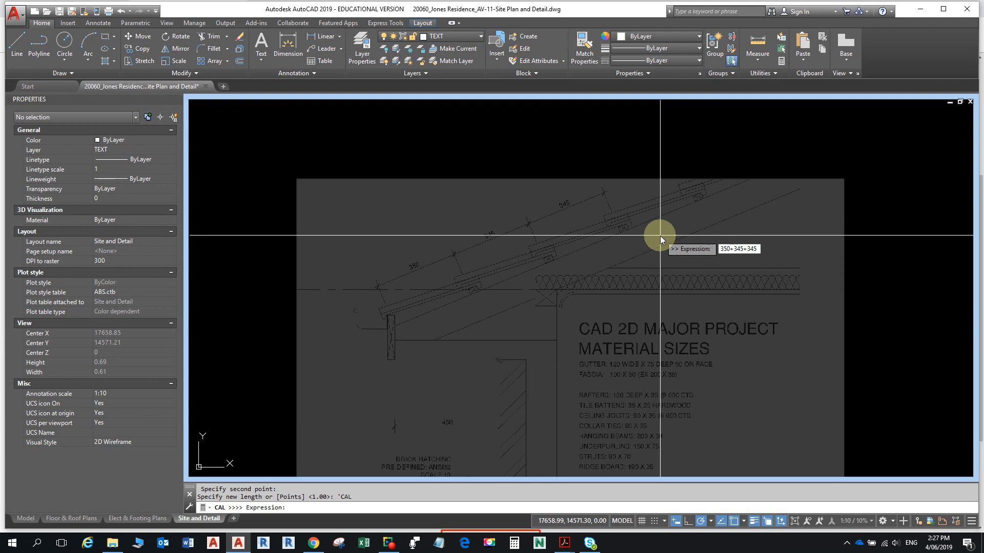
pyautogui.press('Return')
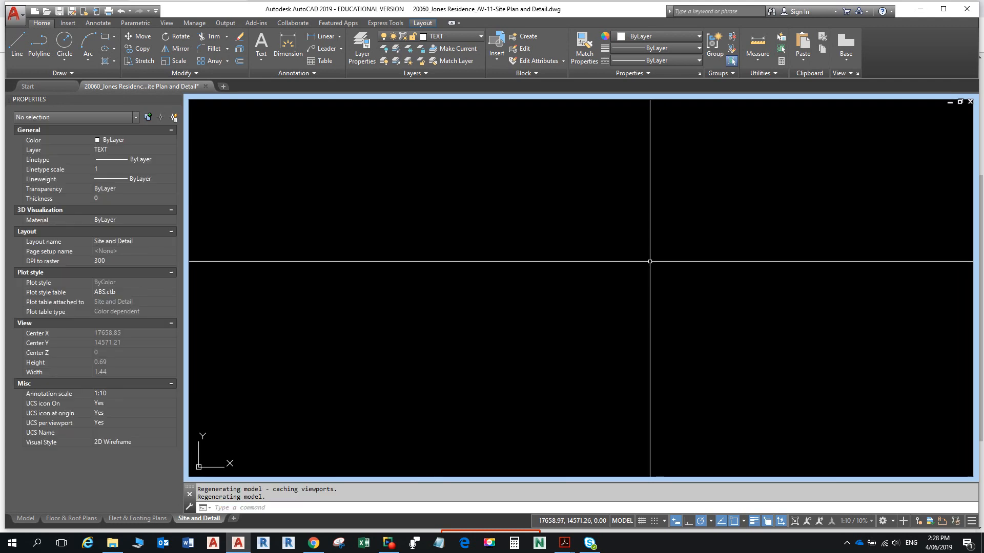
pyautogui.middleClick(649, 261)
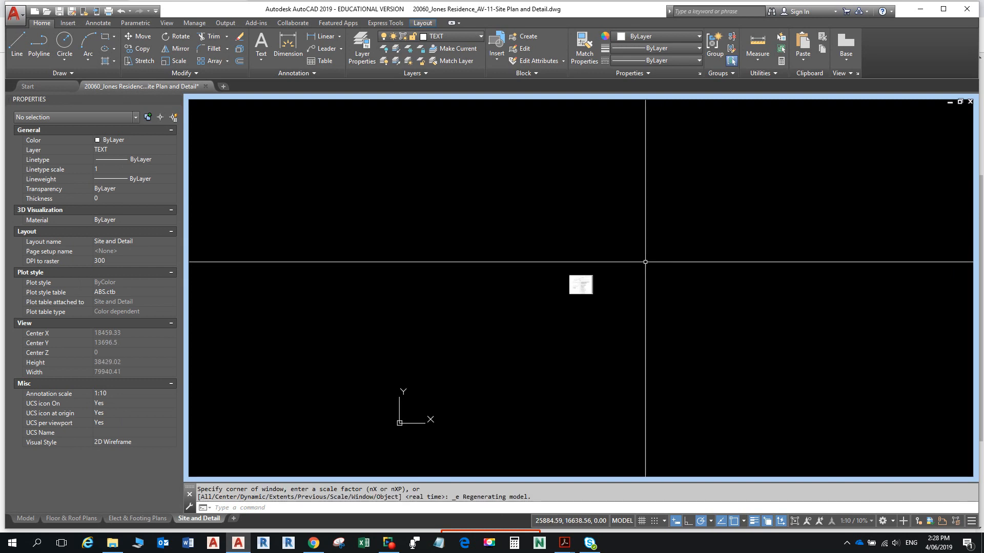
pyautogui.scroll(15, 567, 282)
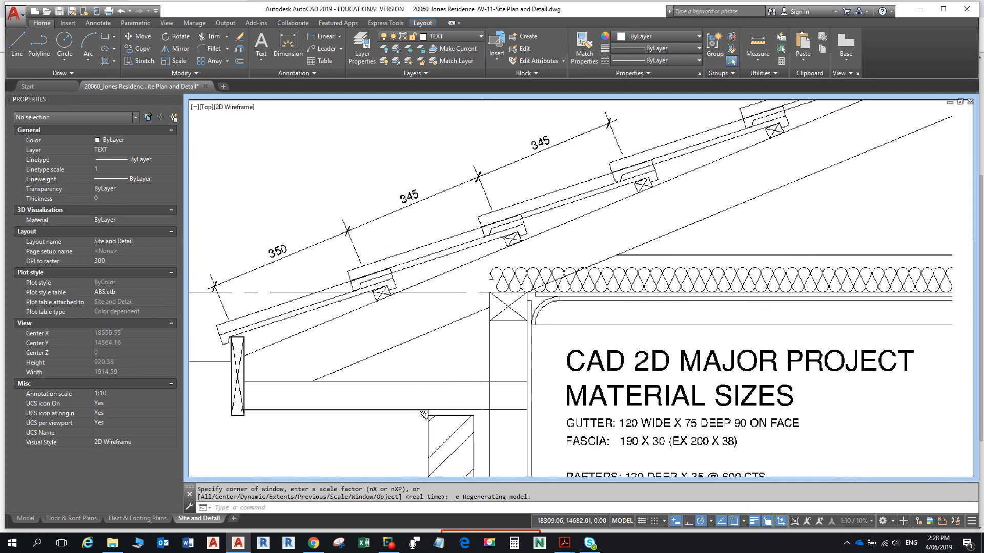
pyautogui.moveTo(464, 228); pyautogui.dragTo(585, 246, button='middle')
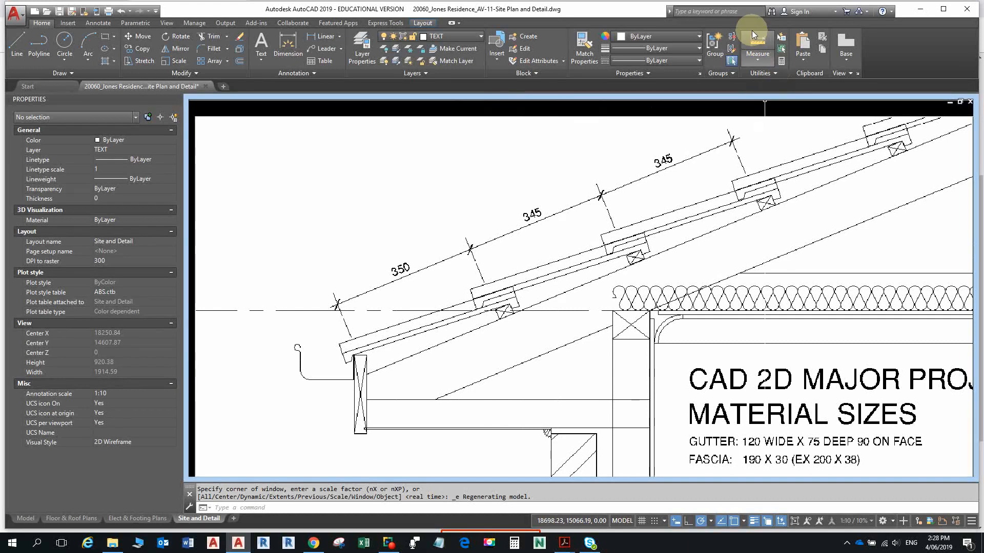
pyautogui.click(756, 56)
pyautogui.click(758, 95)
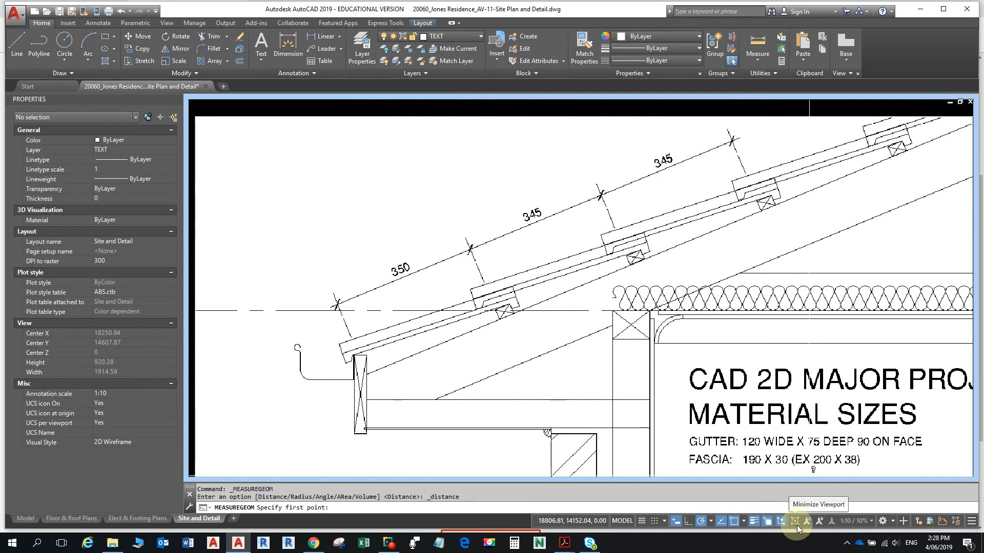
pyautogui.click(734, 522)
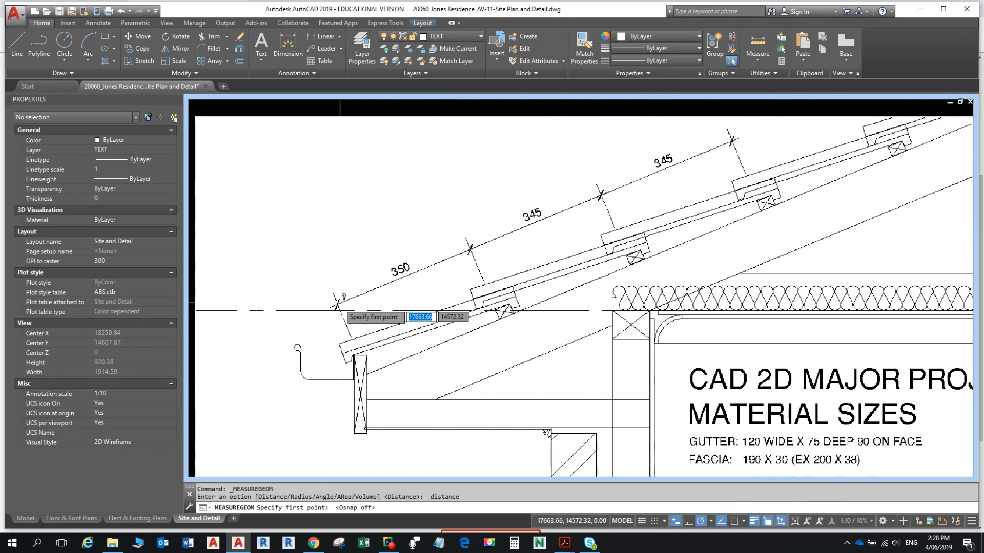
pyautogui.scroll(10, 336, 305)
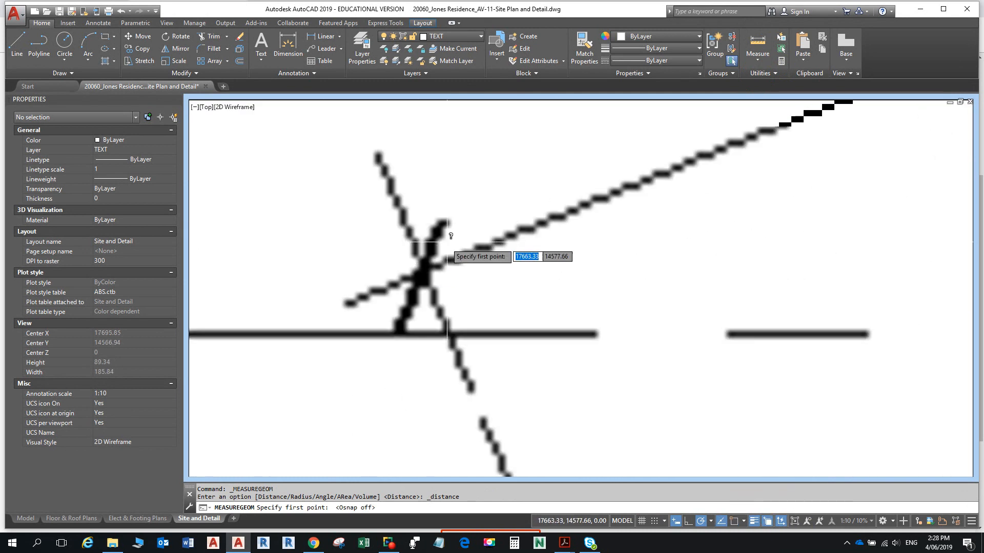
pyautogui.click(448, 241)
pyautogui.scroll(-5, 481, 256)
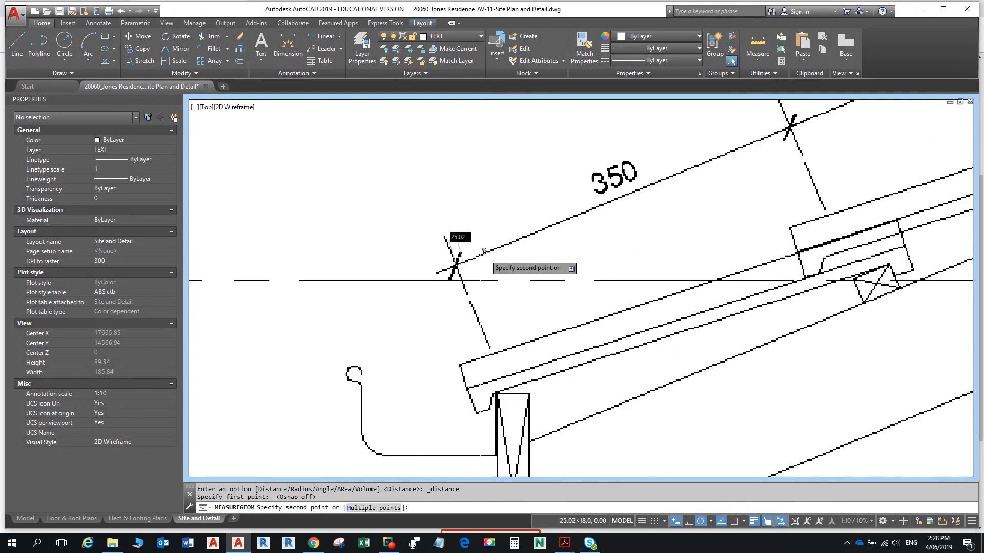
pyautogui.scroll(-7, 615, 236)
pyautogui.moveTo(720, 201); pyautogui.dragTo(328, 385, button='middle')
pyautogui.scroll(5, 331, 382)
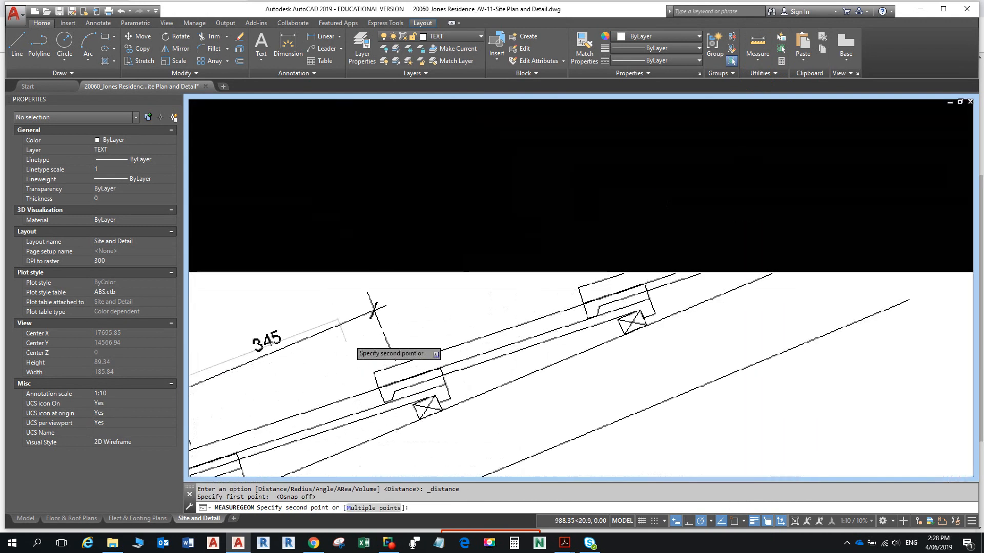
pyautogui.scroll(10, 351, 334)
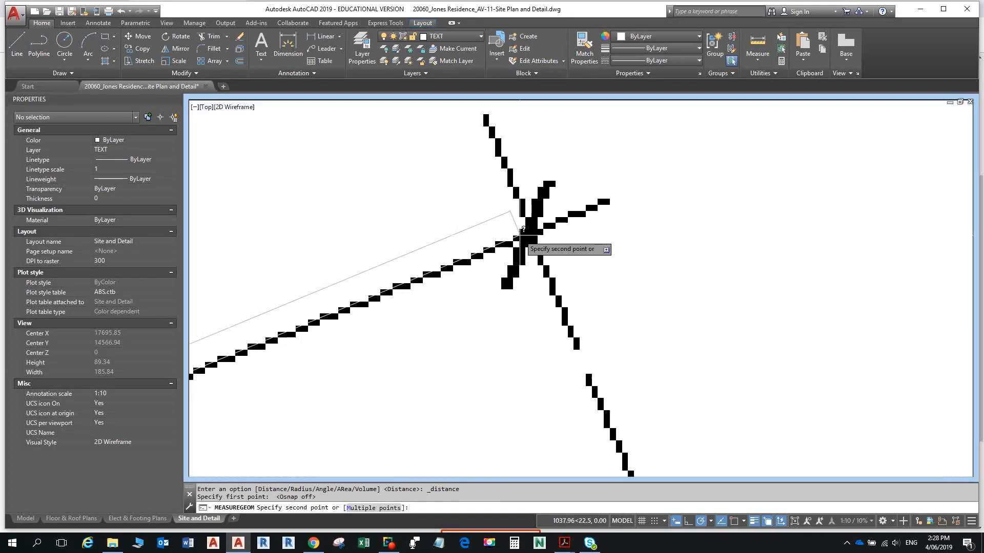
pyautogui.scroll(4, 523, 229)
pyautogui.click(538, 224)
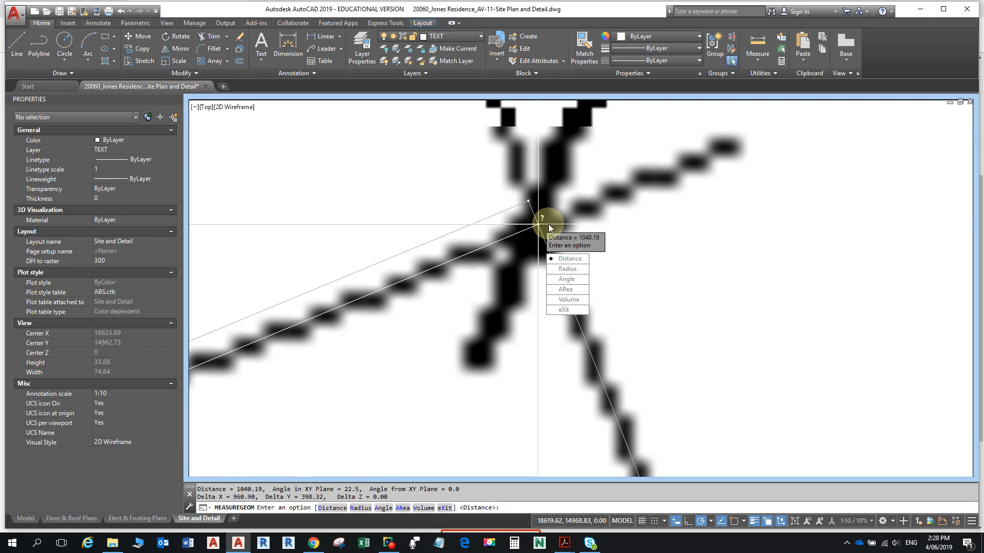
pyautogui.press('Escape')
pyautogui.scroll(-6, 805, 322)
pyautogui.scroll(-3, 769, 410)
pyautogui.moveTo(692, 445)
pyautogui.mouseDown(button='middle')
pyautogui.moveTo(643, 101)
pyautogui.moveTo(683, 237)
pyautogui.mouseUp(button='middle')
pyautogui.scroll(2, 630, 356)
pyautogui.scroll(2, 630, 356)
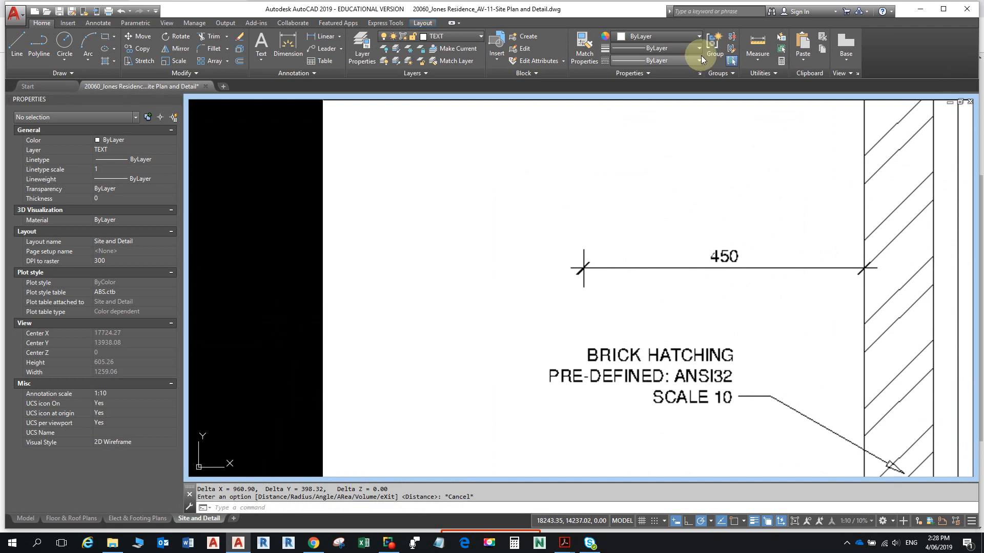
pyautogui.click(757, 44)
pyautogui.scroll(8, 584, 268)
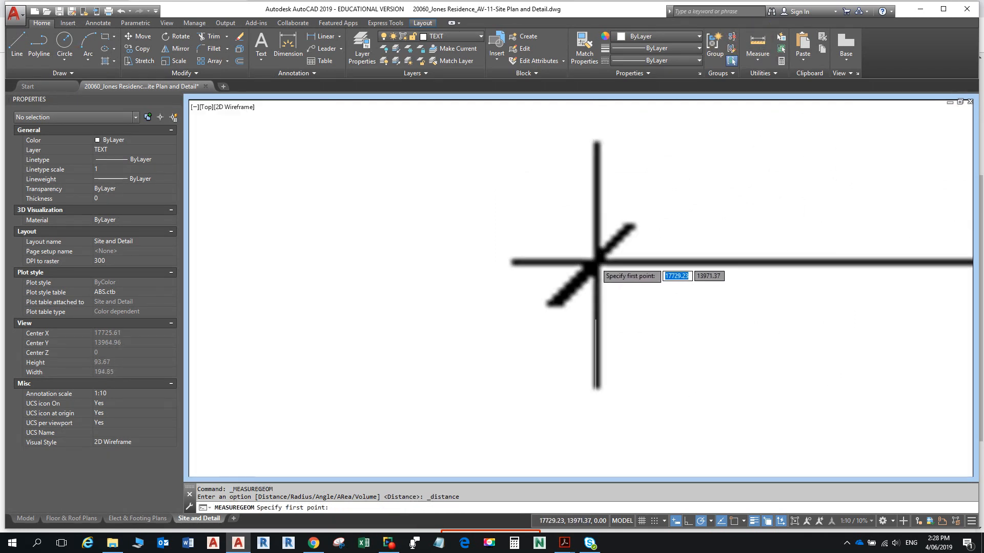
pyautogui.click(597, 262)
pyautogui.scroll(-9, 650, 259)
pyautogui.moveTo(783, 260); pyautogui.dragTo(480, 294, button='middle')
pyautogui.scroll(8, 495, 294)
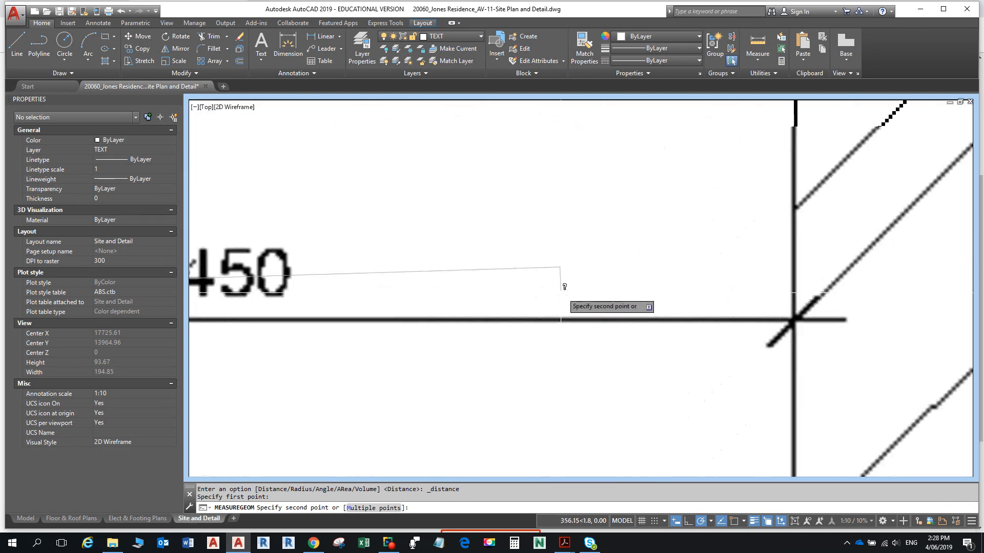
pyautogui.click(794, 320)
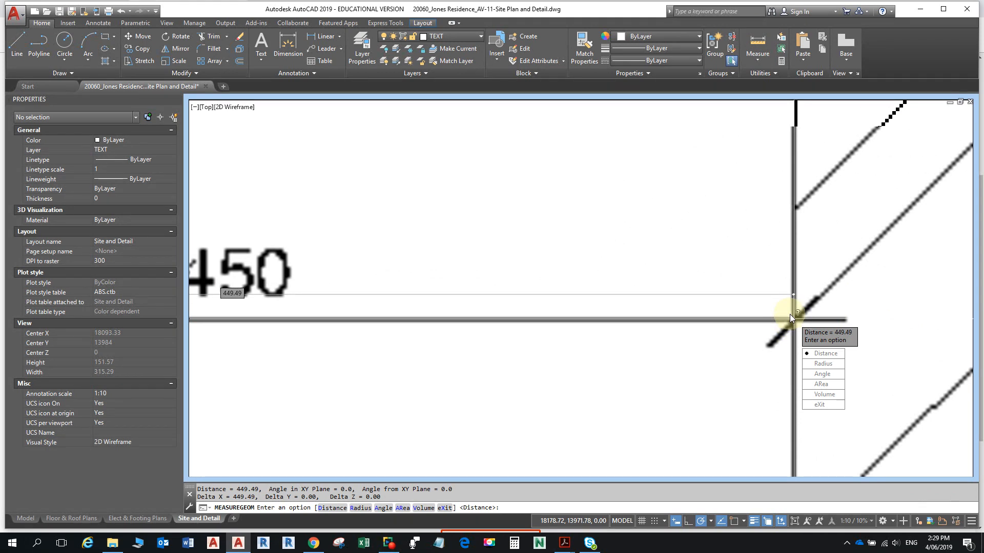
pyautogui.press('Escape')
pyautogui.scroll(-8, 788, 314)
pyautogui.scroll(-5, 719, 353)
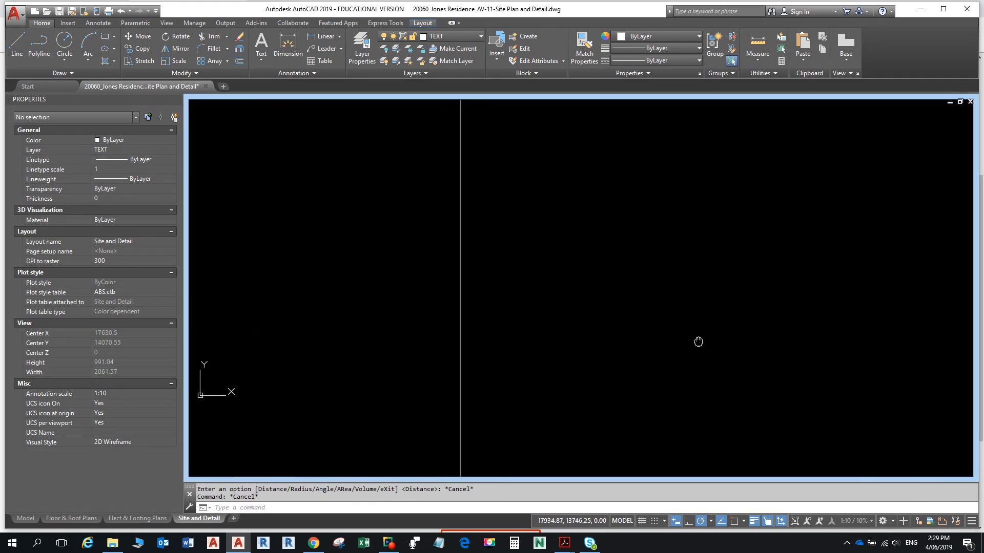
# - Return to paper space and pan the rescaled eaves detail into place inside the EAVES DETAIL viewport
pyautogui.moveTo(720, 354)
pyautogui.mouseDown(button='middle')
pyautogui.moveTo(681, 340)
pyautogui.moveTo(517, 343)
pyautogui.mouseUp(button='middle')
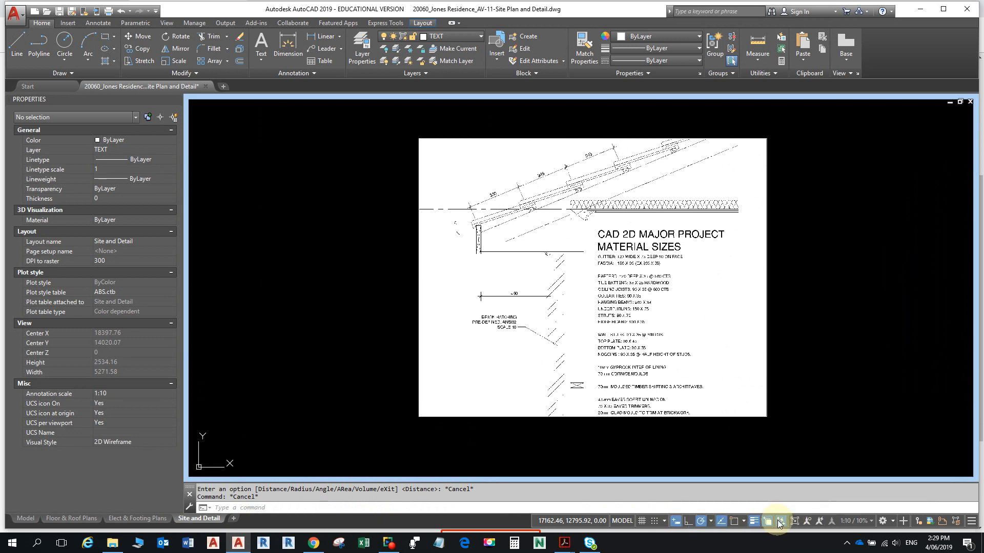
pyautogui.click(631, 525)
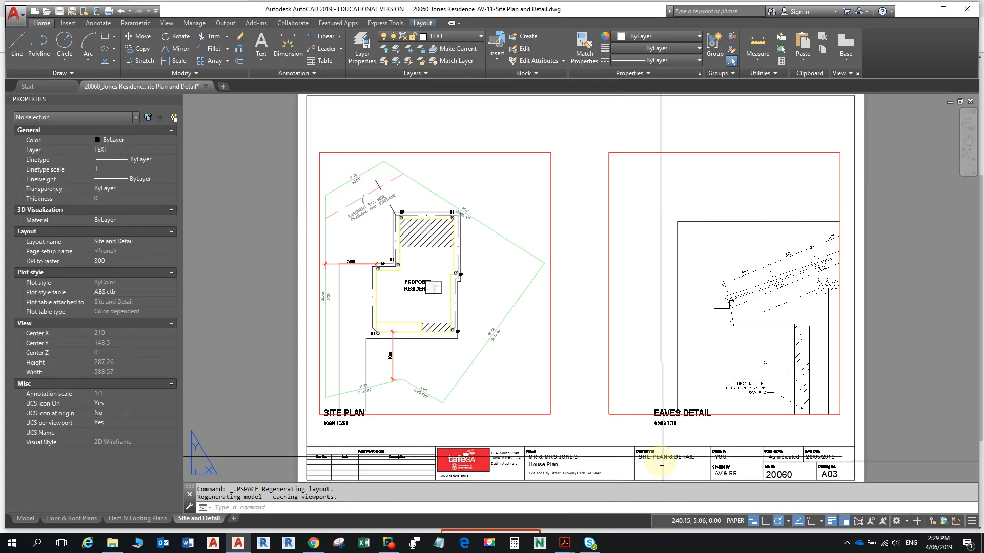
pyautogui.doubleClick(711, 282)
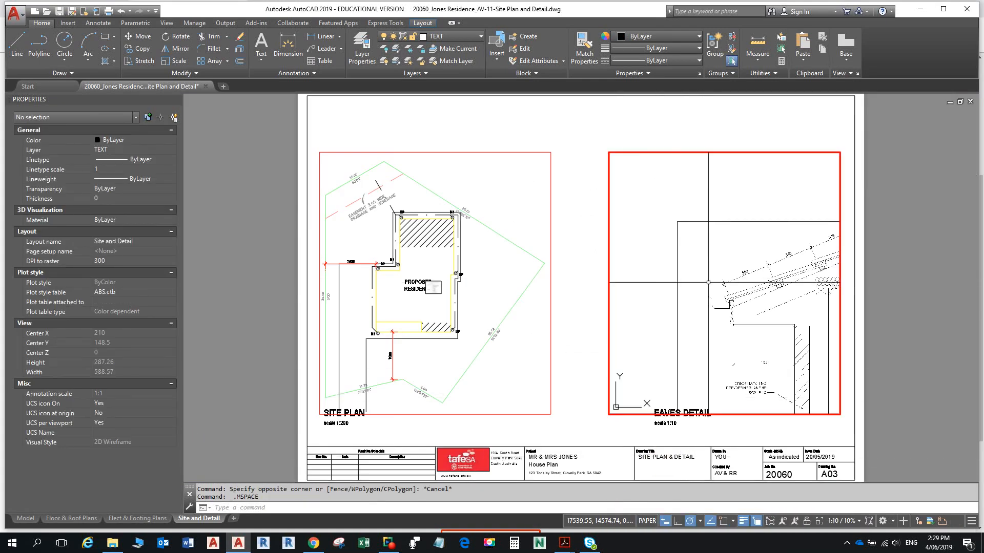
pyautogui.moveTo(707, 283)
pyautogui.mouseDown(button='middle')
pyautogui.moveTo(587, 207)
pyautogui.moveTo(579, 222)
pyautogui.mouseUp(button='middle')
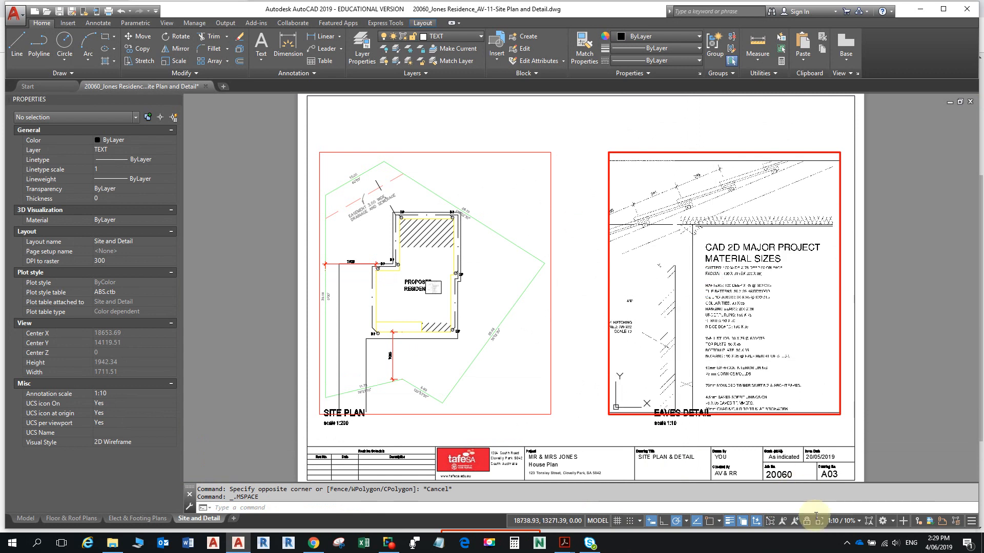
pyautogui.moveTo(736, 345); pyautogui.dragTo(730, 343, button='middle')
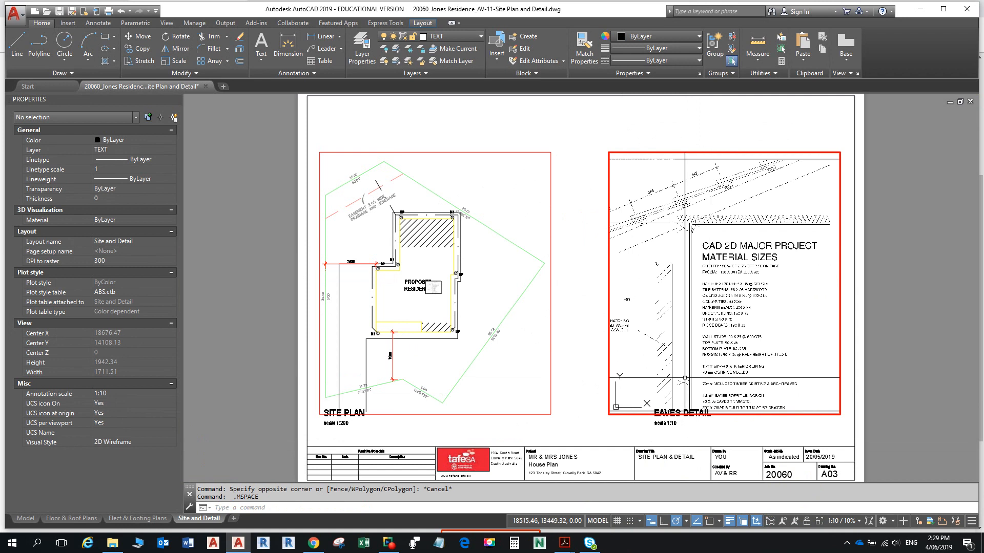
pyautogui.doubleClick(579, 347)
# - Try stretching the Eaves Detail viewport frame's corner grips, then cancel the stretch with Esc
pyautogui.scroll(2, 599, 335)
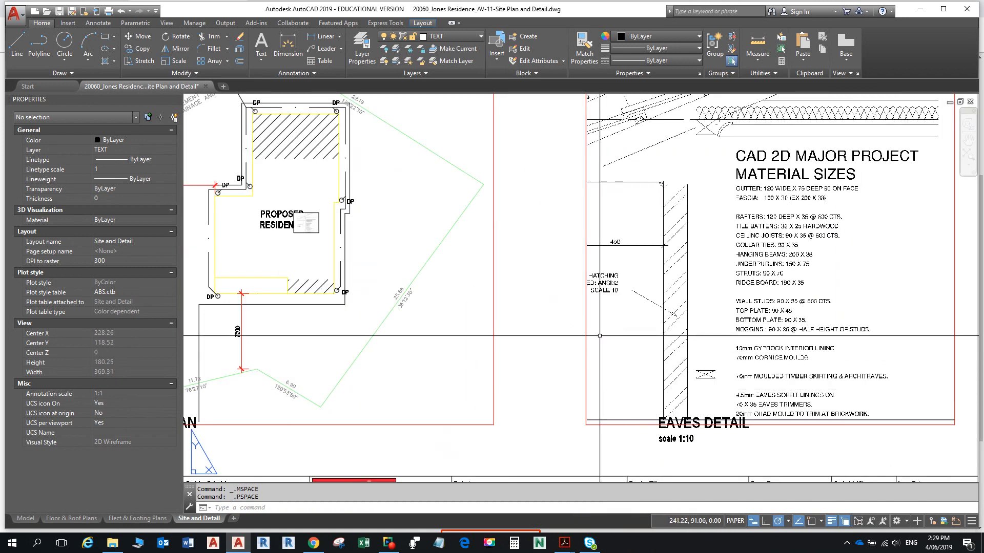
pyautogui.scroll(5, 600, 335)
pyautogui.scroll(-3, 556, 307)
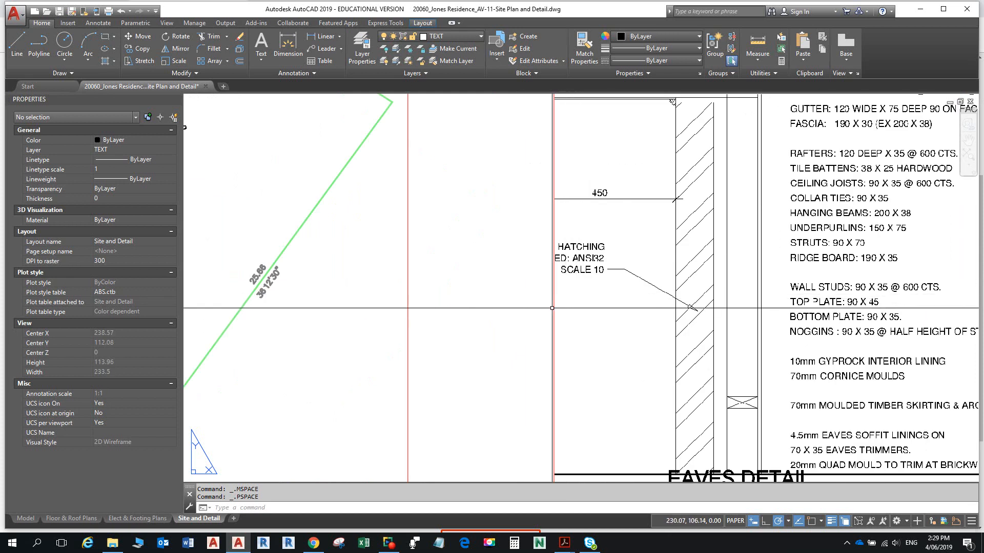
pyautogui.click(553, 308)
pyautogui.scroll(-2, 553, 328)
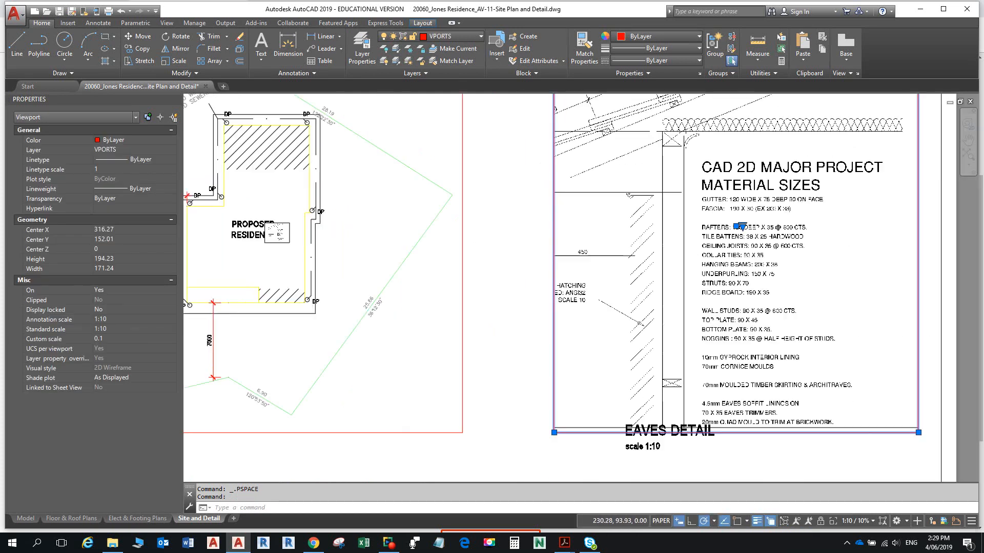
pyautogui.scroll(-3, 544, 383)
pyautogui.click(543, 382)
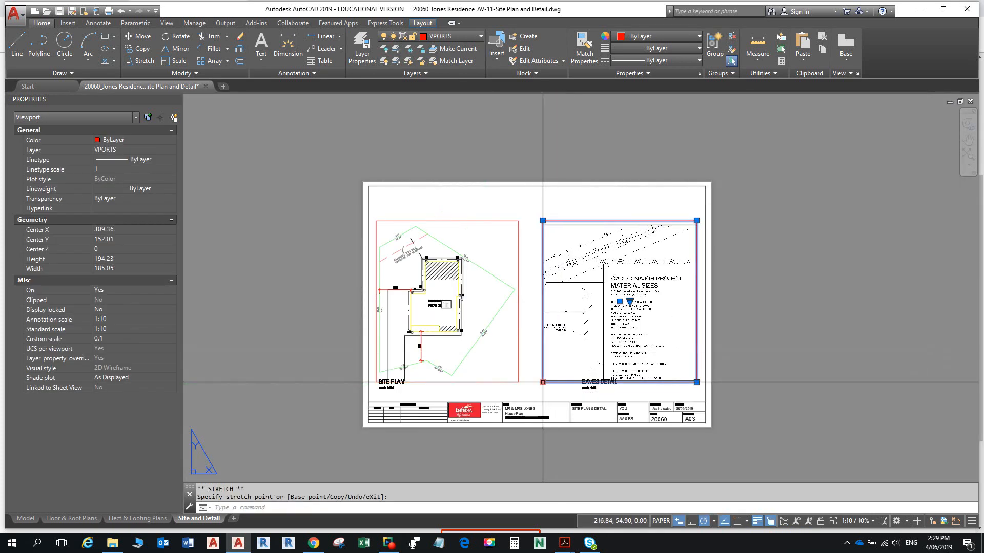
pyautogui.click(527, 382)
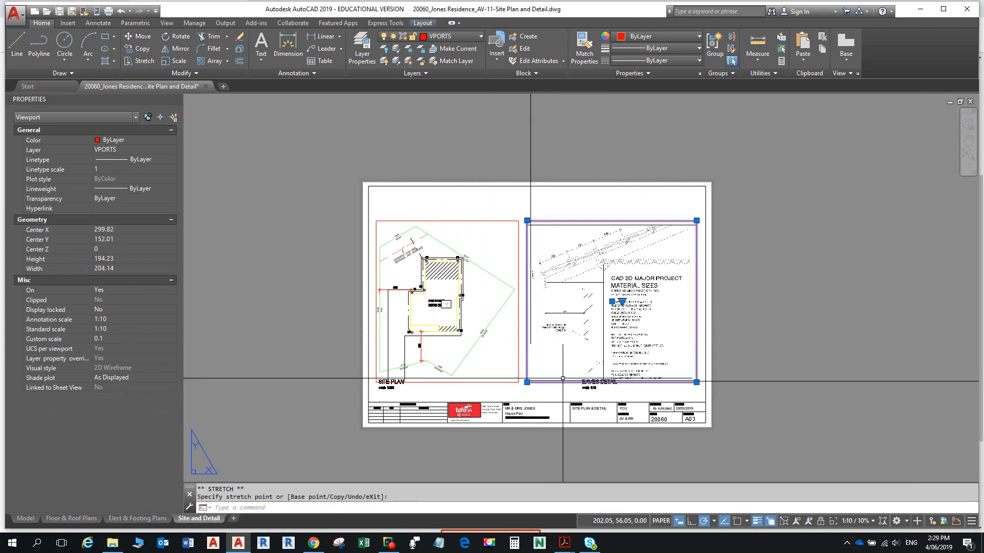
pyautogui.click(696, 395)
pyautogui.scroll(2, 678, 366)
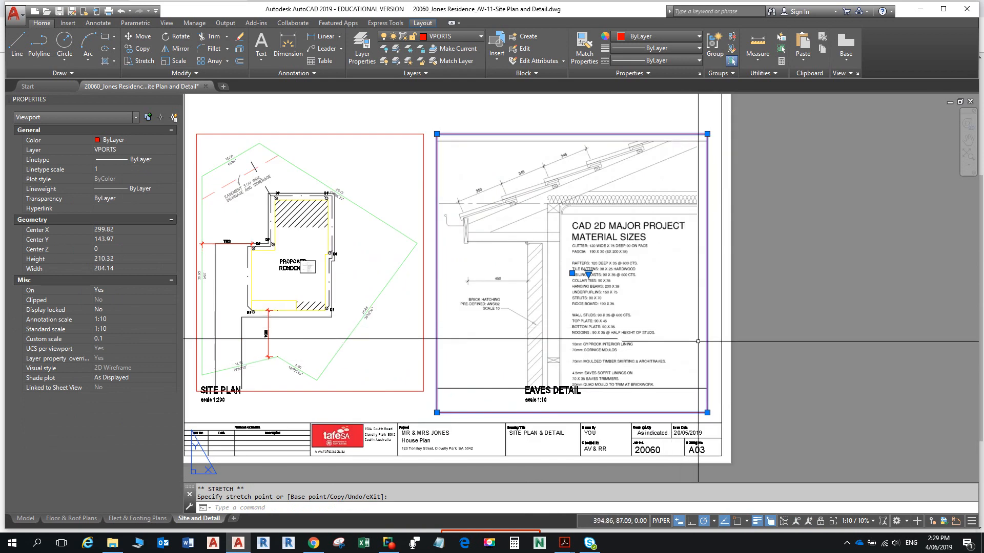
pyautogui.hotkey('ctrl', 'Up')
pyautogui.hotkey('ctrl', 'Up')
pyautogui.hotkey('ctrl', 'Up')
pyautogui.hotkey('ctrl', 'Up')
pyautogui.hotkey('ctrl', 'Up')
pyautogui.hotkey('ctrl', 'Up')
pyautogui.hotkey('ctrl', 'Up')
pyautogui.hotkey('ctrl', 'Up')
pyautogui.hotkey('ctrl', 'Up')
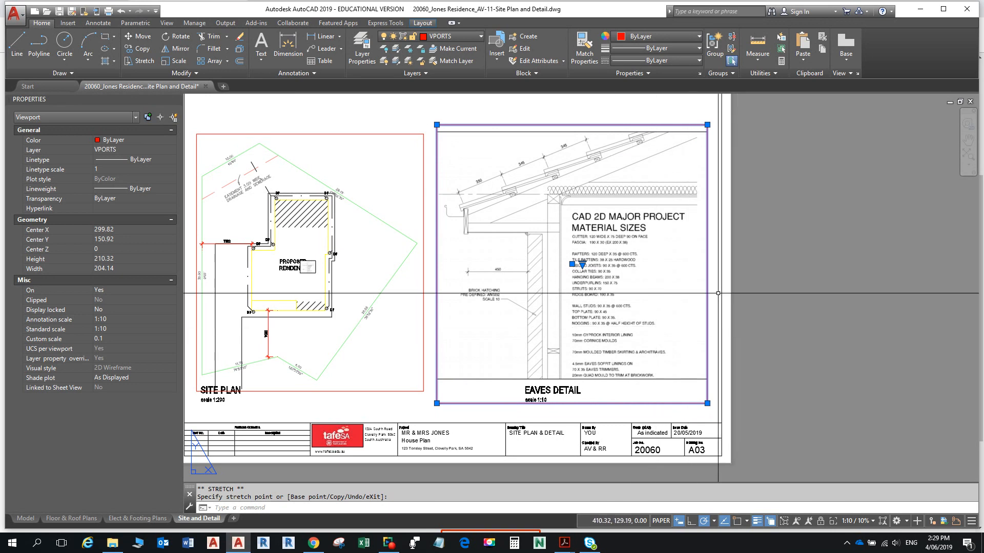
pyautogui.press('Escape')
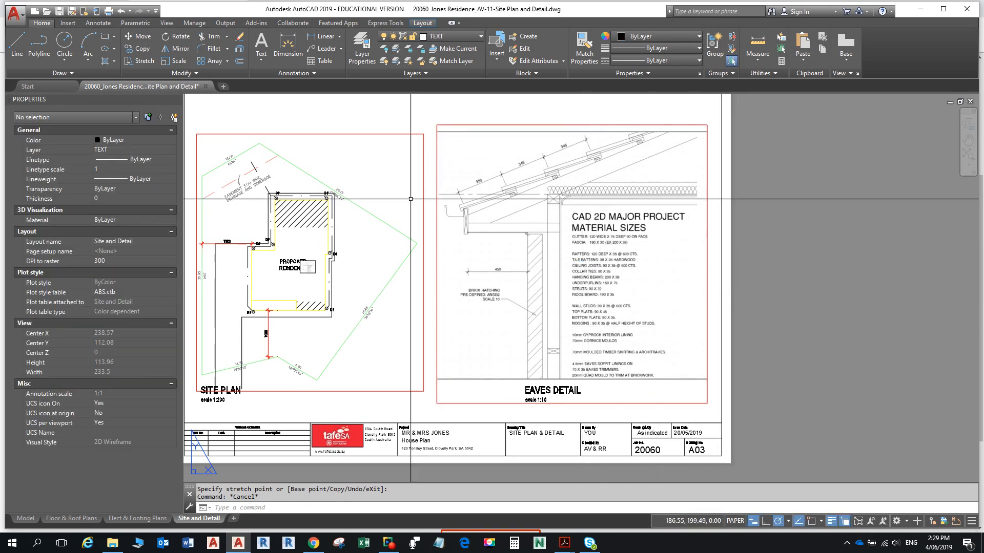
pyautogui.click(15, 14)
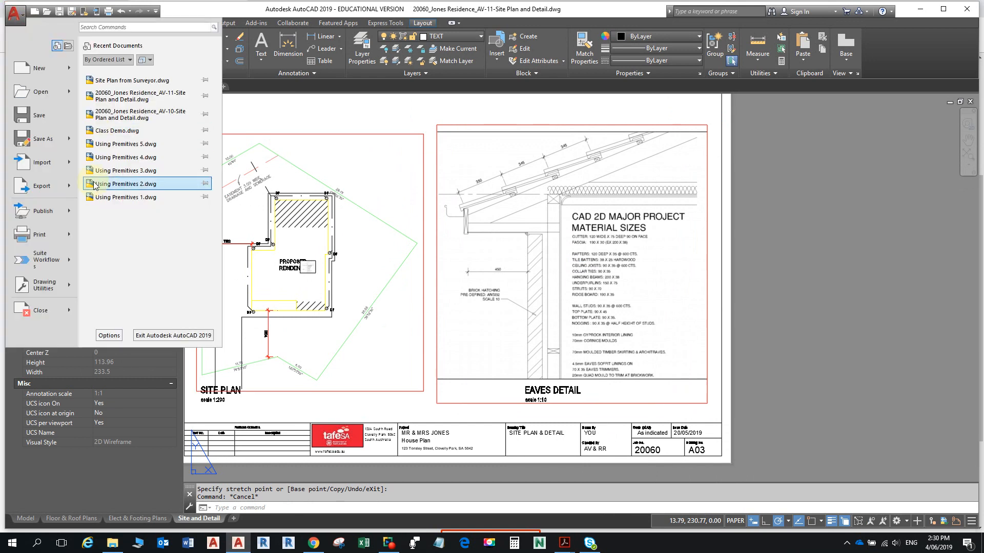
pyautogui.click(70, 234)
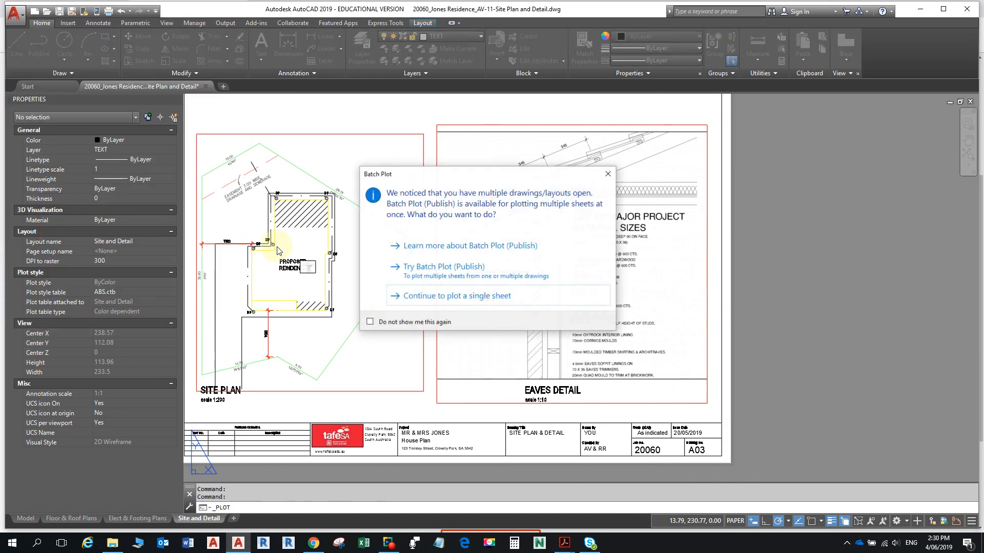
pyautogui.click(447, 296)
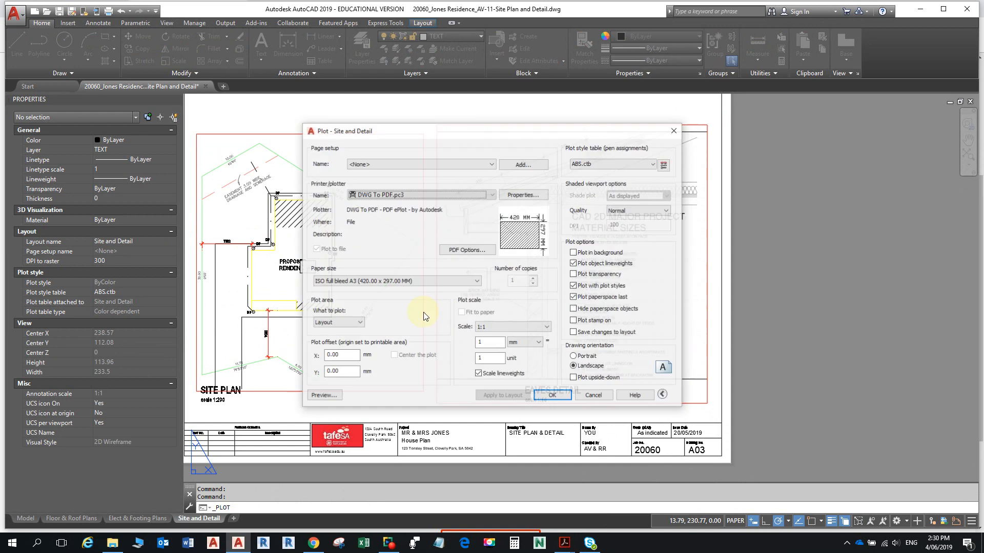
pyautogui.click(330, 397)
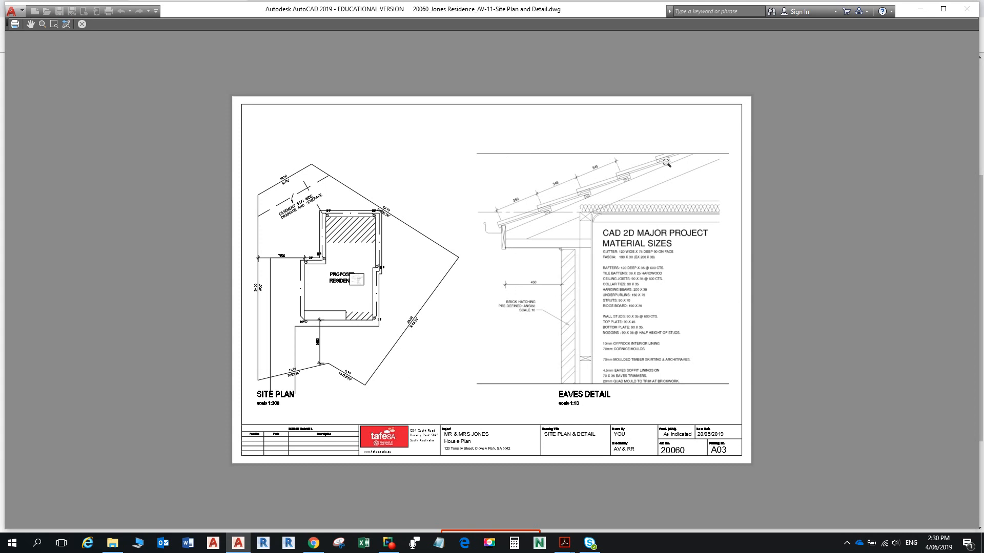
pyautogui.press('Escape')
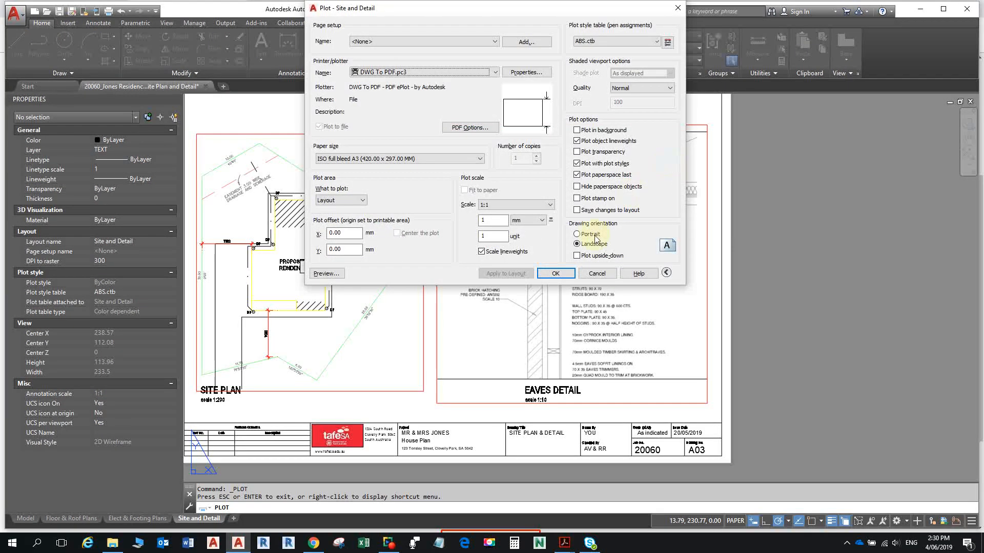
pyautogui.click(601, 275)
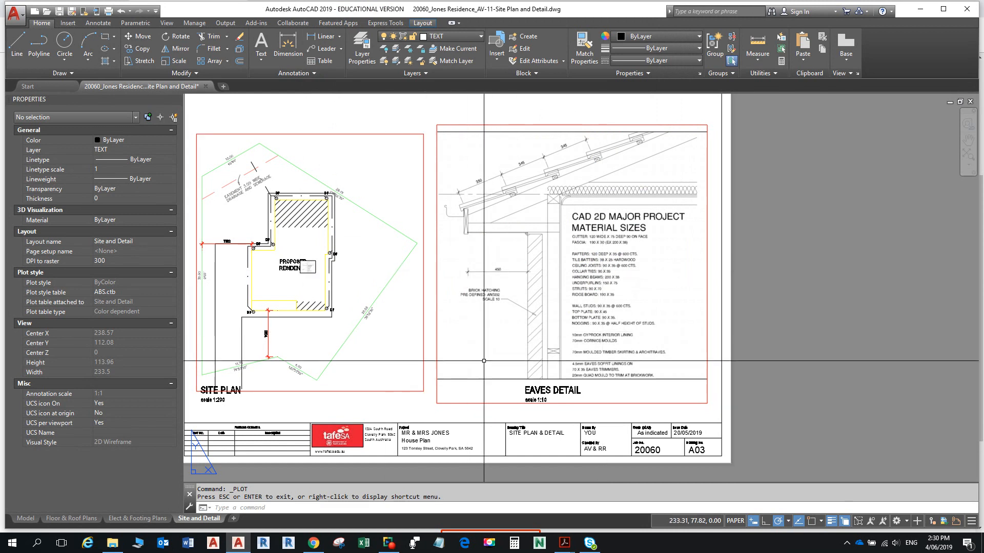
# - Activate the Eaves Detail viewport and rerun IMAGEFRAME, keeping its value at 2
pyautogui.write('IMAGE')
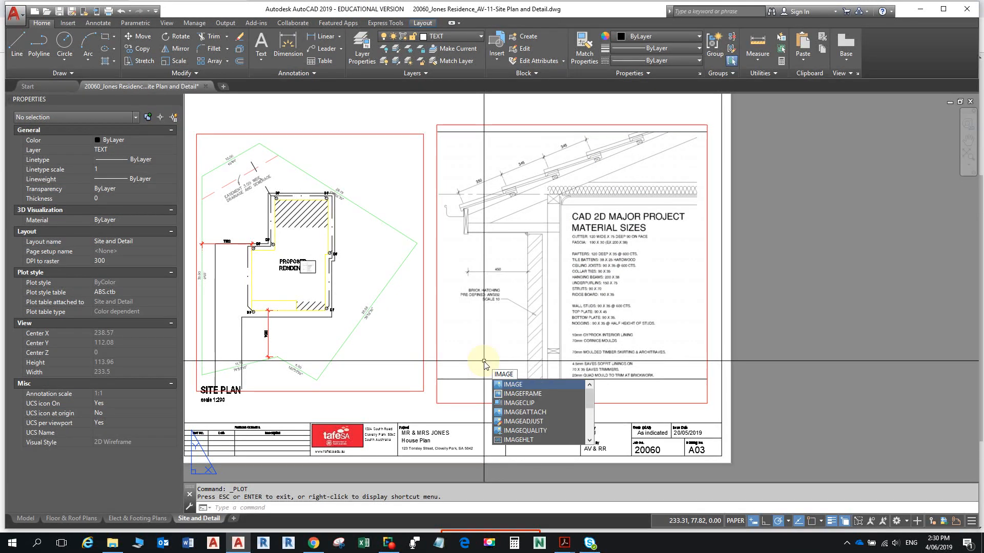
pyautogui.write('FRAME')
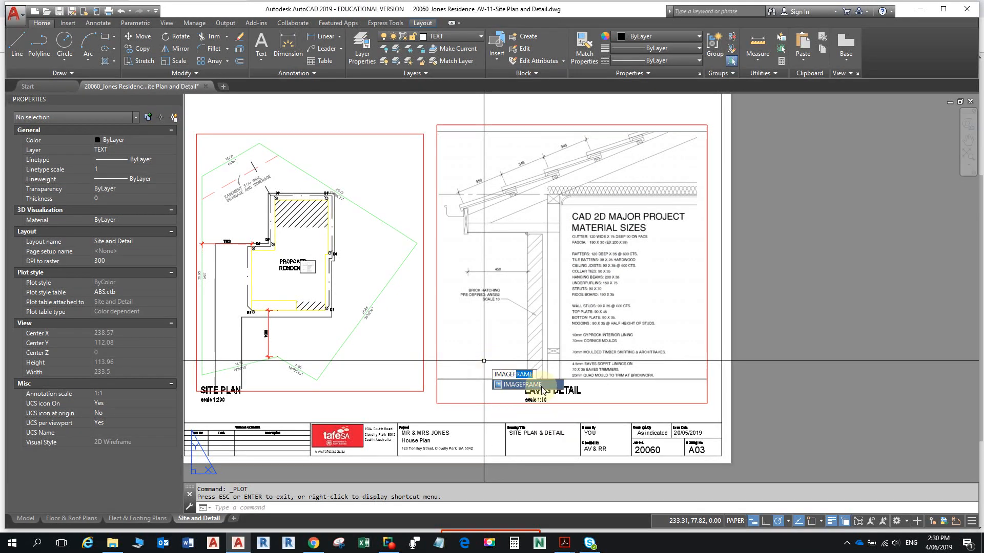
pyautogui.press('Return')
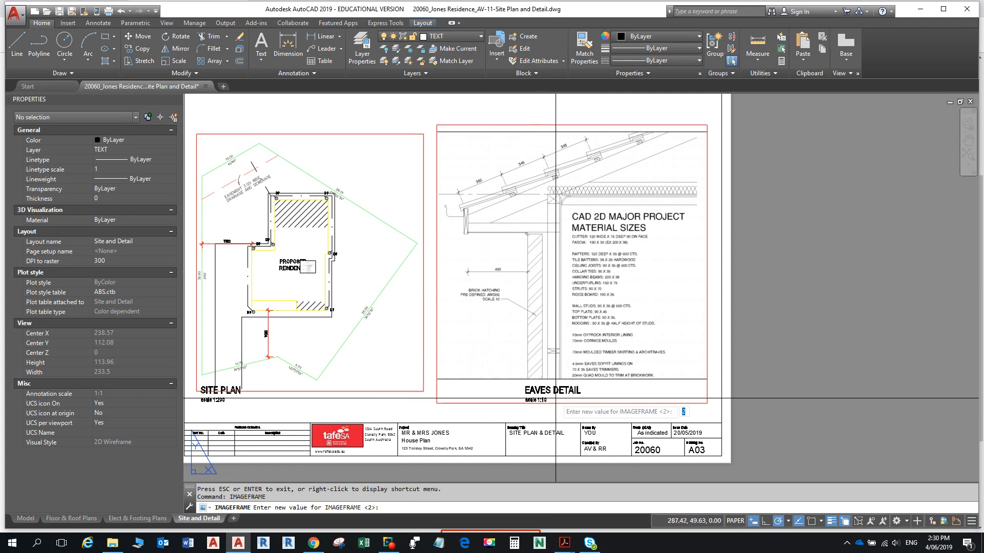
pyautogui.press('Escape')
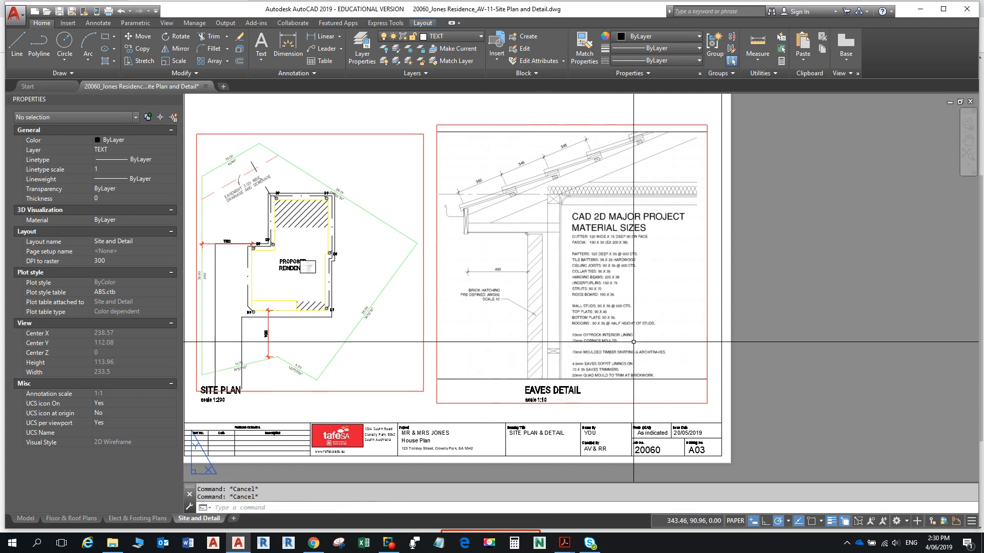
pyautogui.doubleClick(634, 343)
pyautogui.write('IMAGEF')
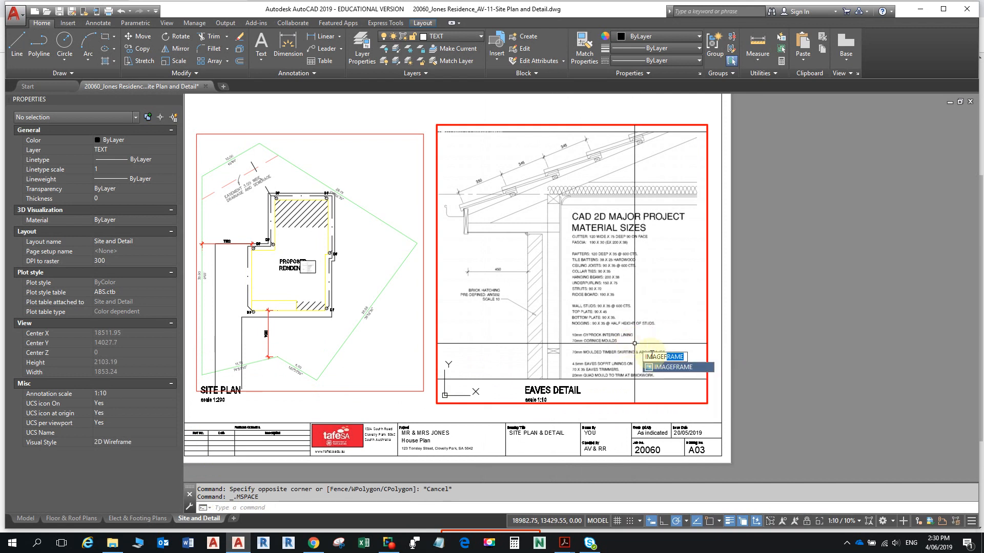
pyautogui.press('Return')
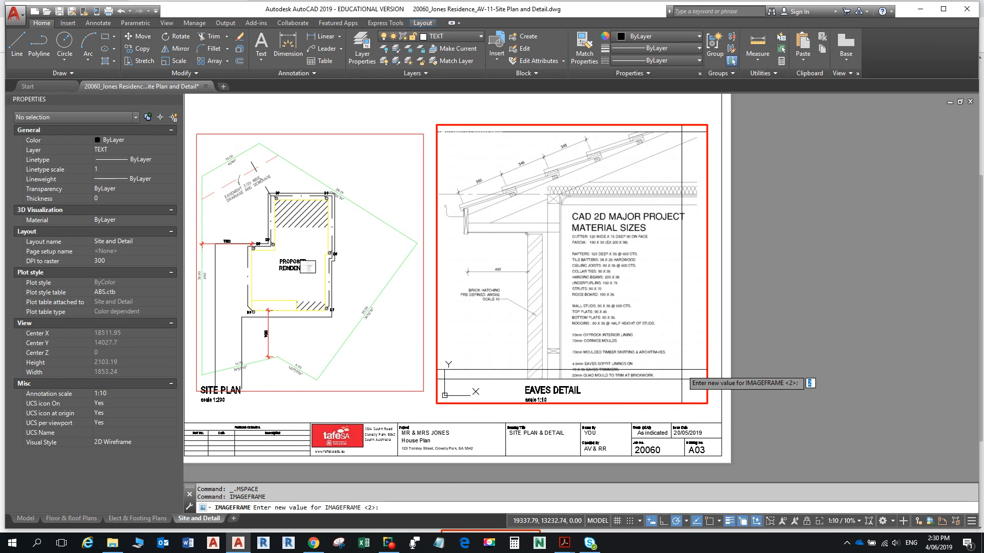
pyautogui.press('Return')
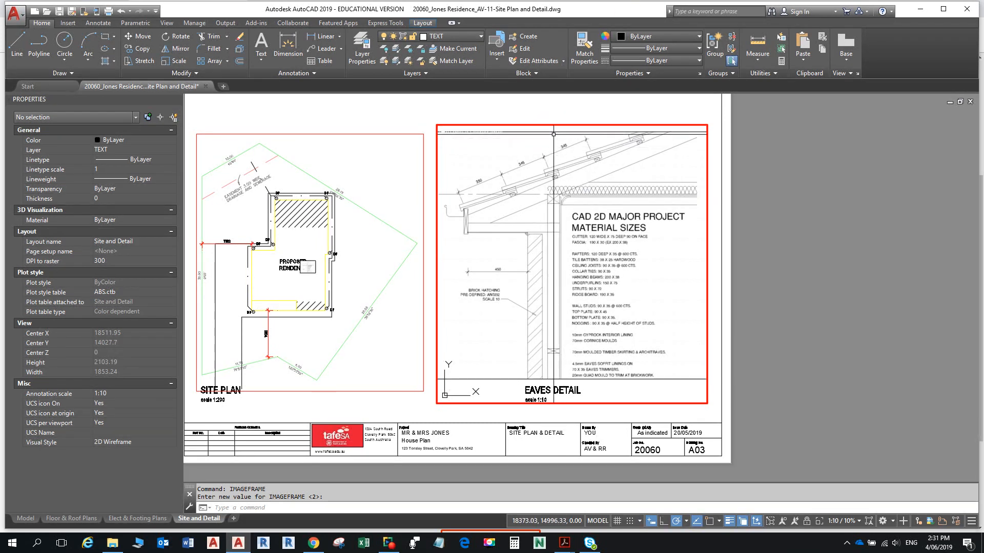
pyautogui.click(26, 518)
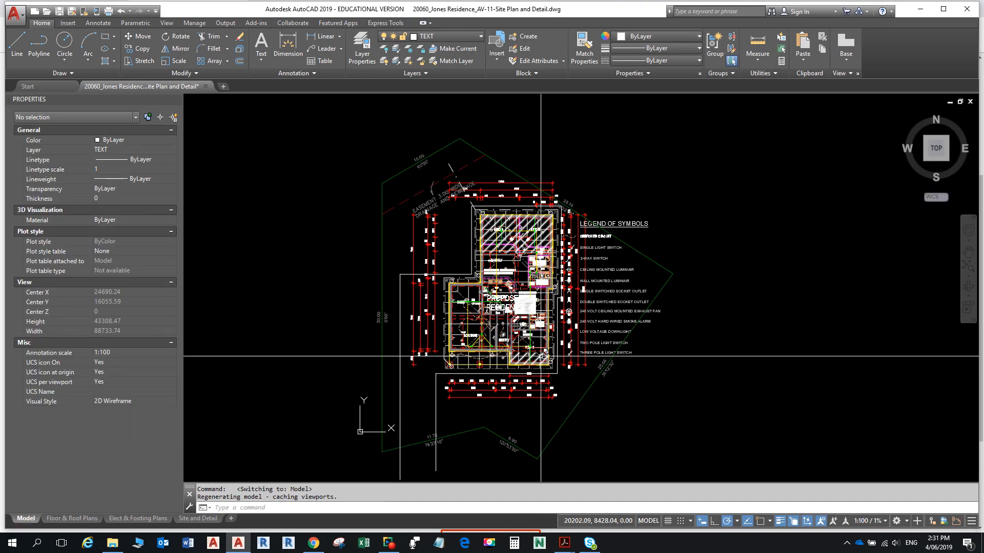
pyautogui.scroll(6, 543, 360)
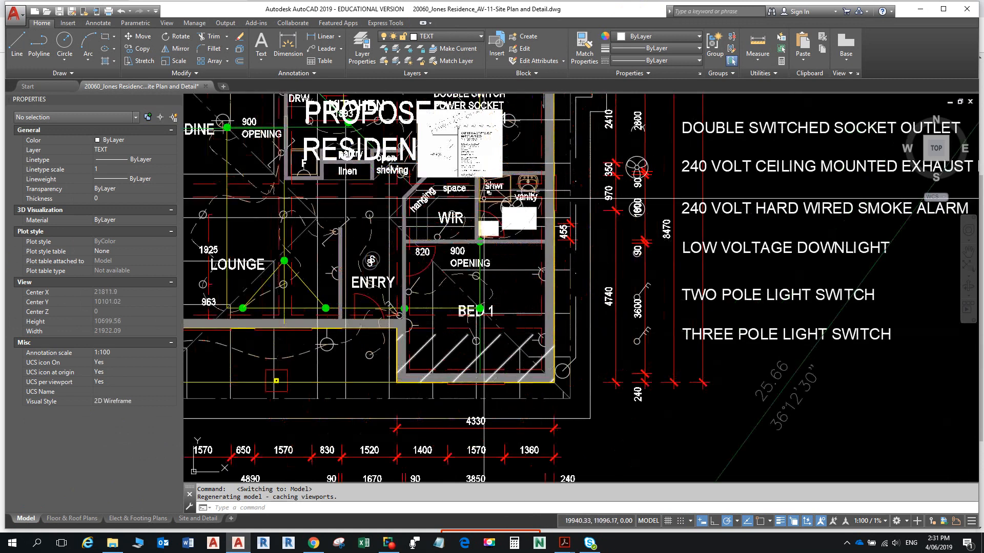
pyautogui.moveTo(479, 177); pyautogui.dragTo(564, 318, button='middle')
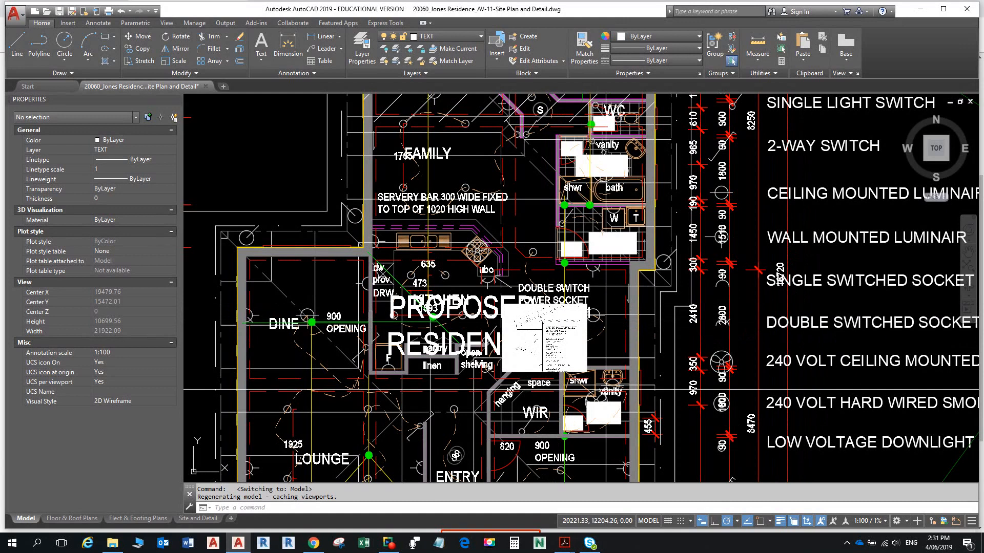
pyautogui.click(198, 518)
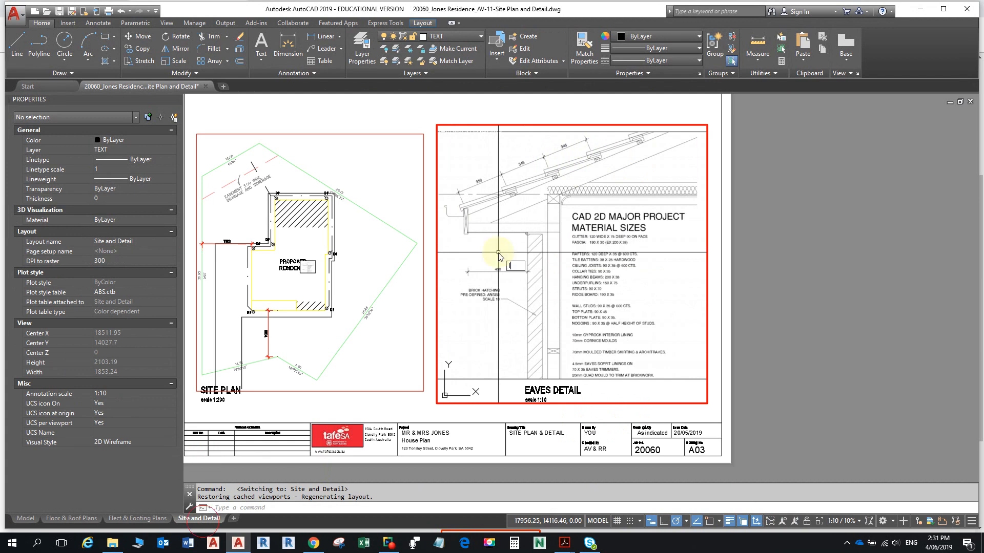
# - Set IMAGEFRAME to 0 to hide image borders, then reopen the Plot dialog
pyautogui.write('IMAFR')
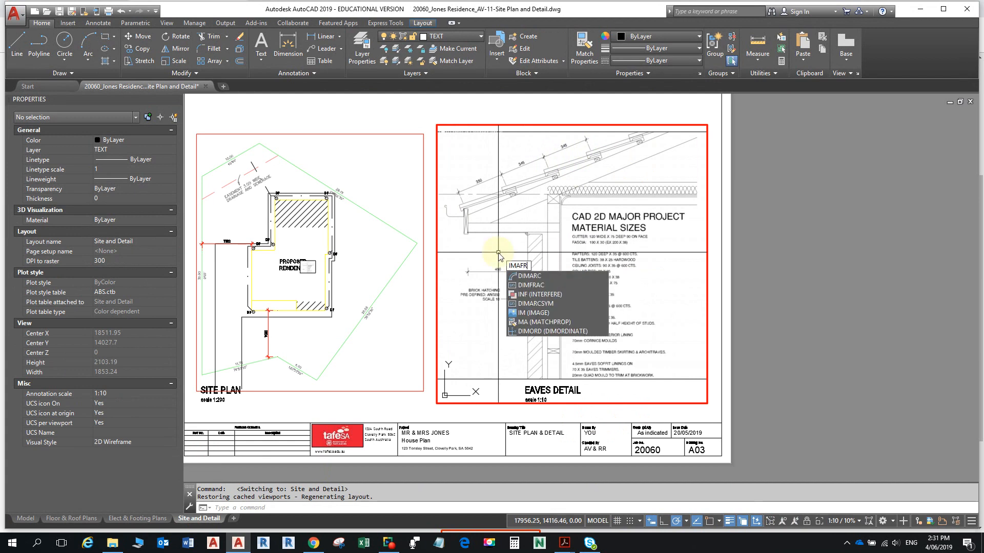
pyautogui.press('BackSpace')
pyautogui.press('BackSpace')
pyautogui.press('BackSpace')
pyautogui.press('BackSpace')
pyautogui.press('BackSpace')
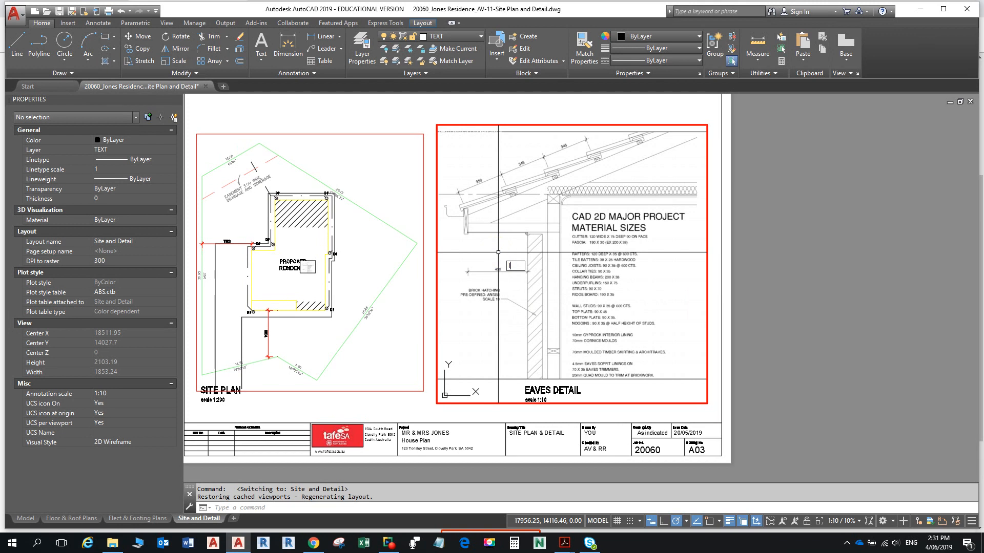
pyautogui.write('IMAGEFRAME')
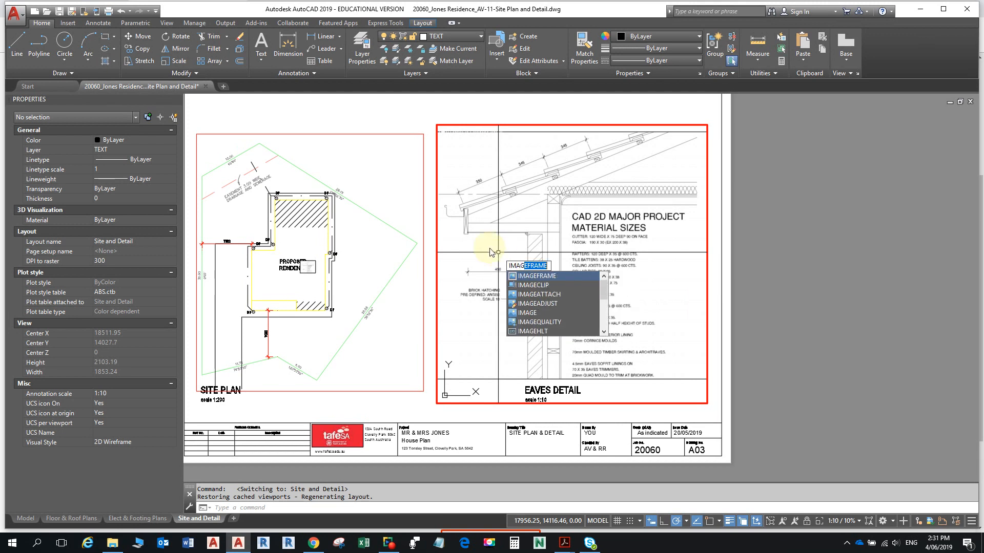
pyautogui.click(551, 282)
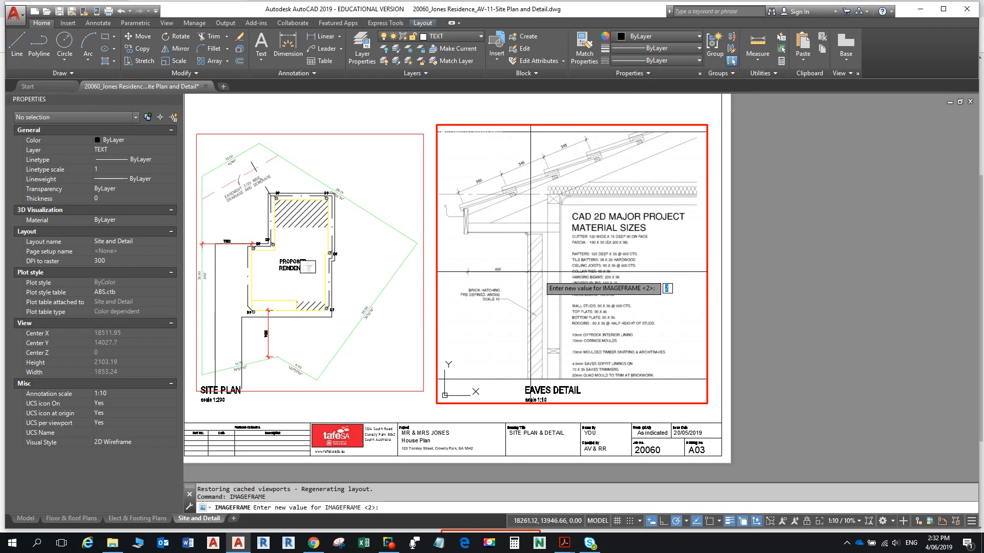
pyautogui.write('0')
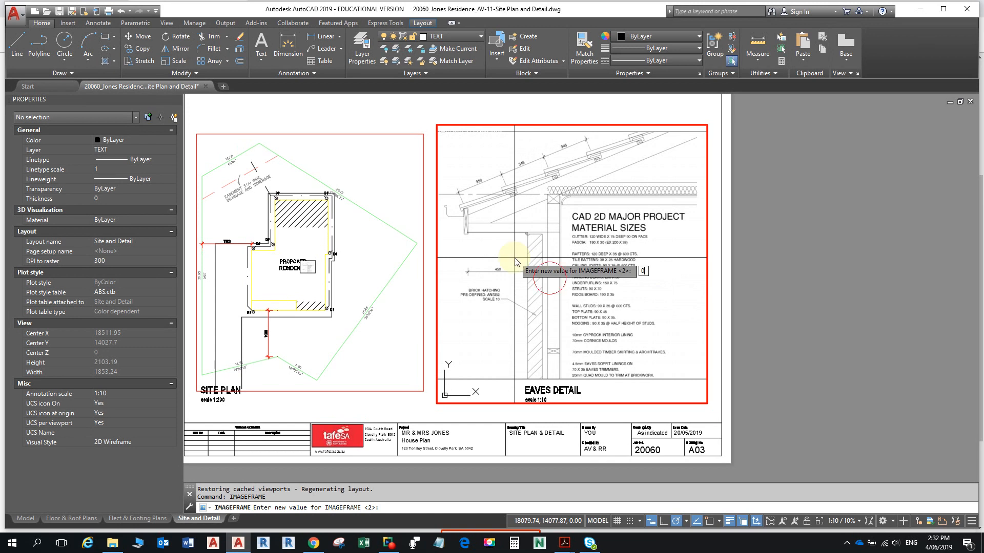
pyautogui.press('Return')
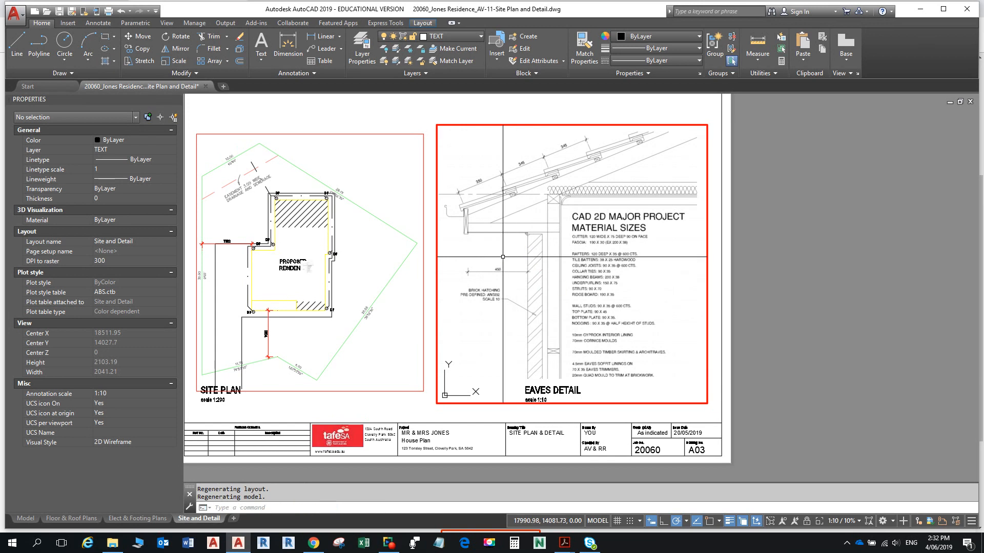
pyautogui.write('PLOT')
pyautogui.press('Return')
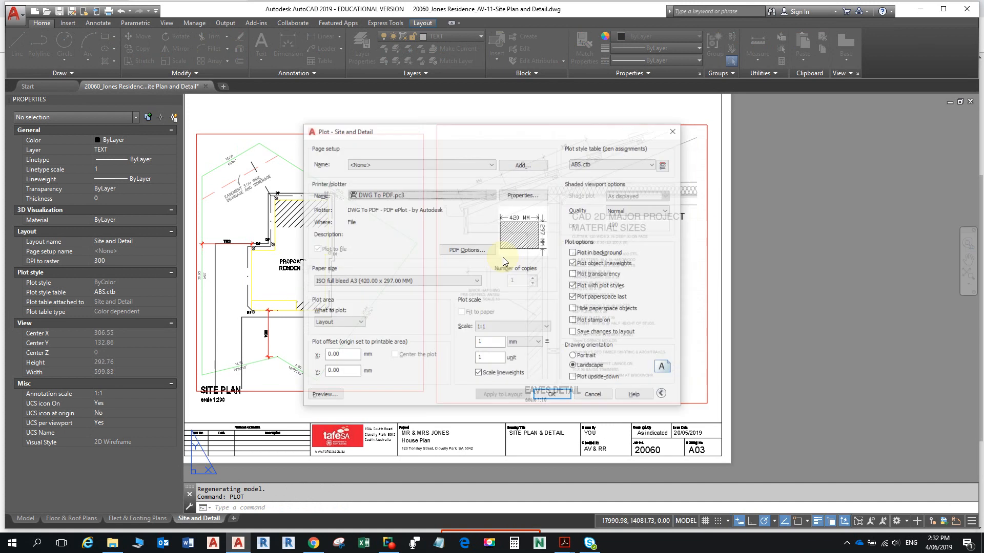
# - Preview the Site and Detail sheet plot, then close the Plot dialog without plotting
pyautogui.click(320, 396)
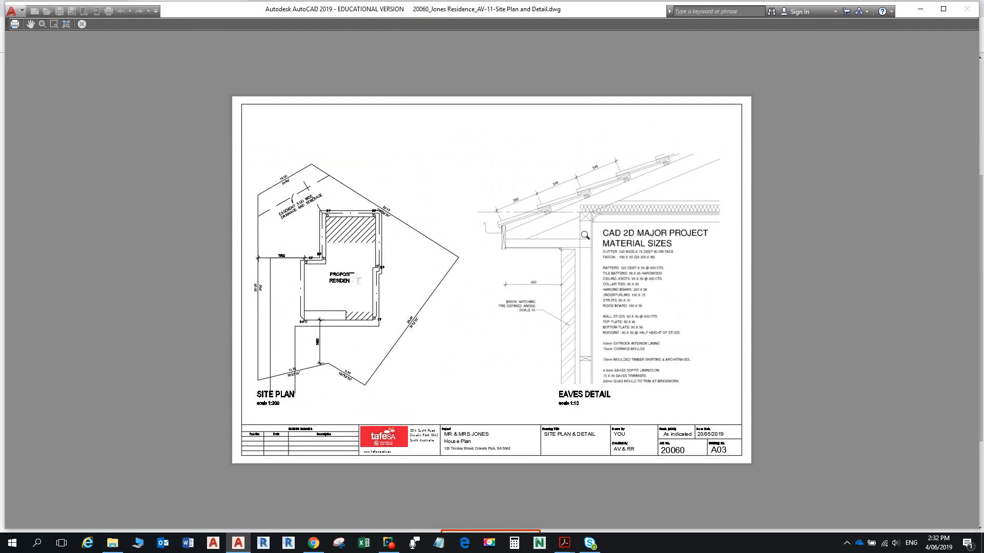
pyautogui.press('Escape')
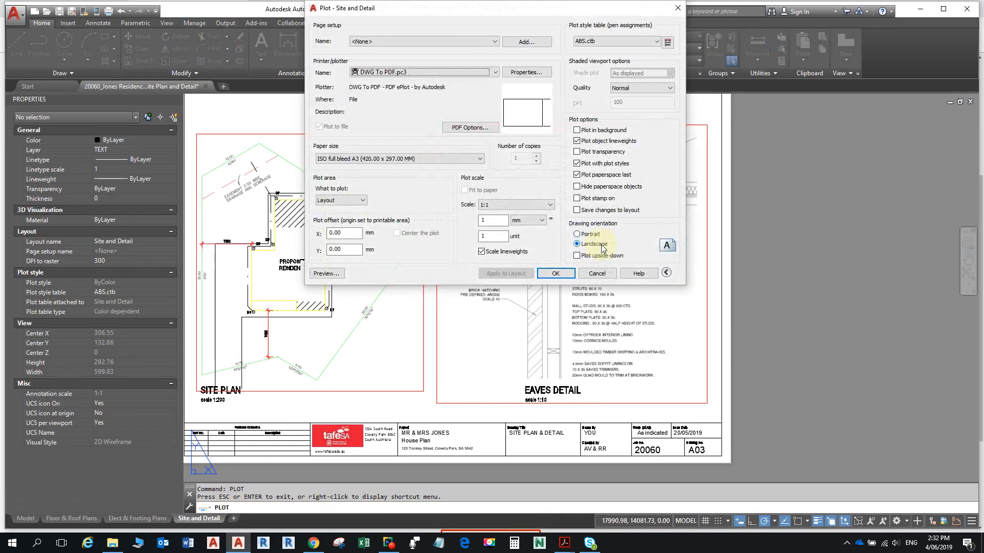
pyautogui.click(596, 273)
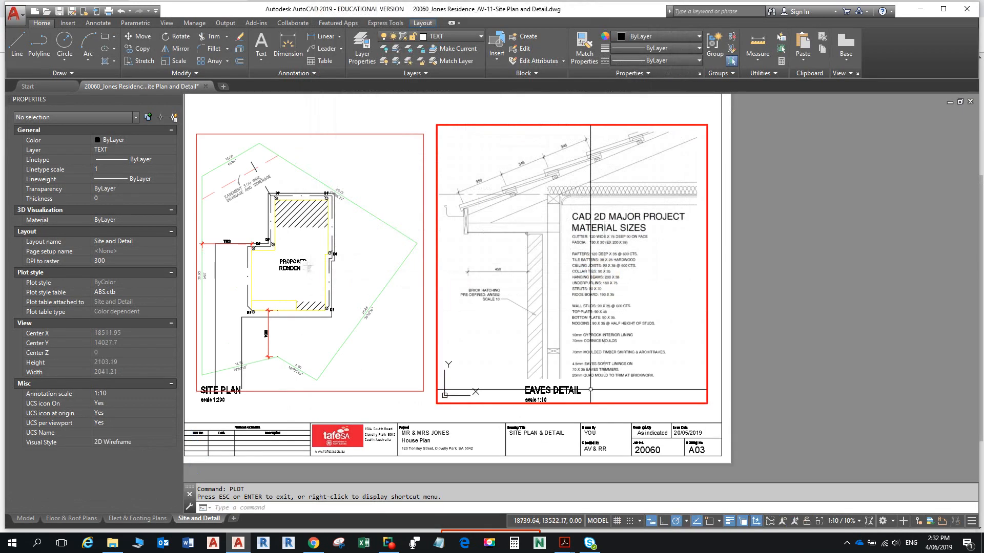
# - Undo the accidental zoom and lock the Eaves Detail viewport's 1:10 view
pyautogui.scroll(-1, 568, 372)
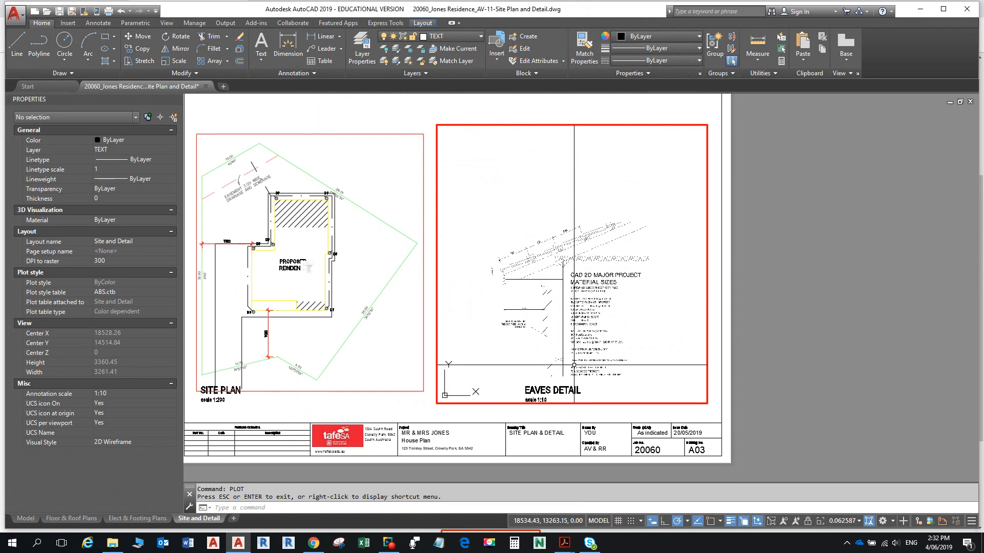
pyautogui.hotkey('ctrl', 'z')
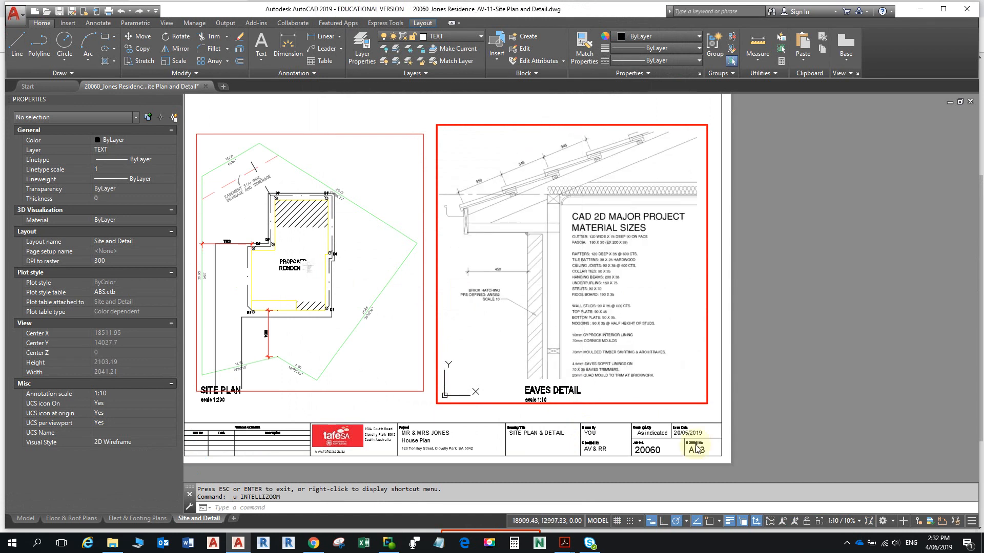
pyautogui.click(807, 522)
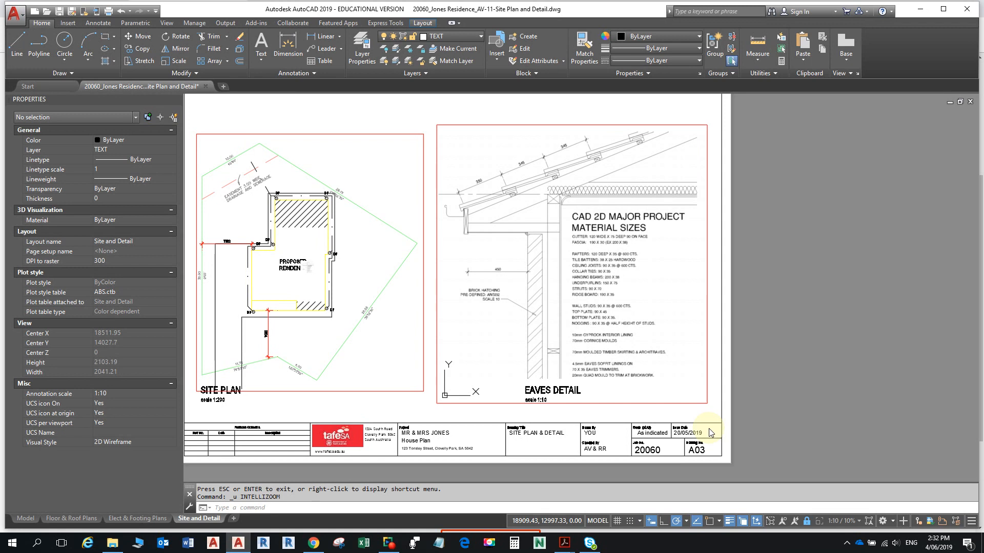
# - Open Purge with PU and review the drawing's unused blocks and linetypes
pyautogui.write('PU')
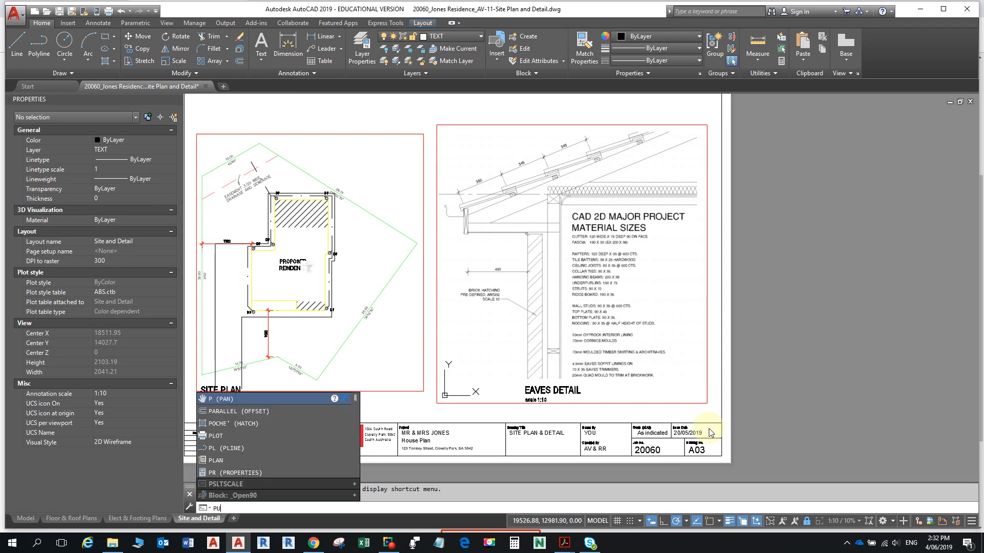
pyautogui.press('Return')
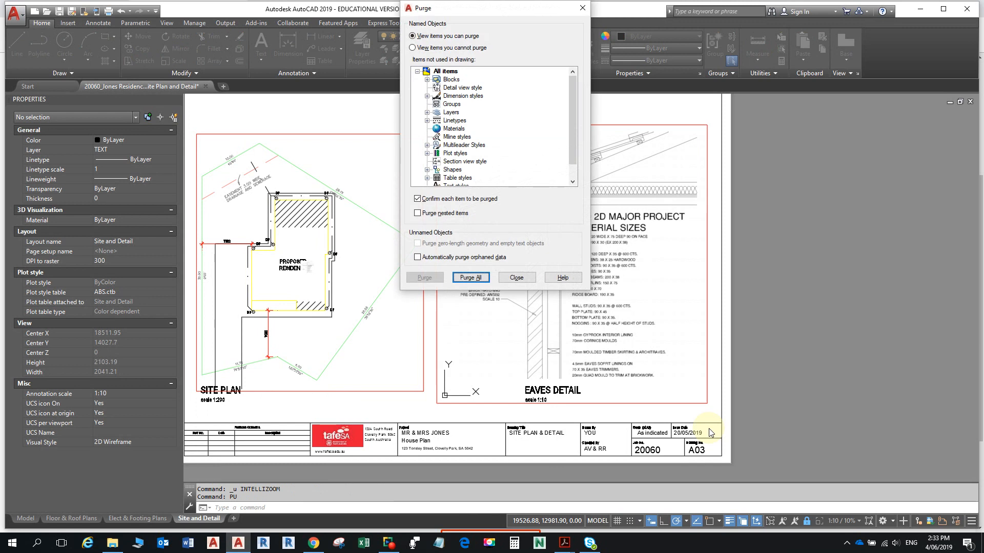
pyautogui.click(427, 79)
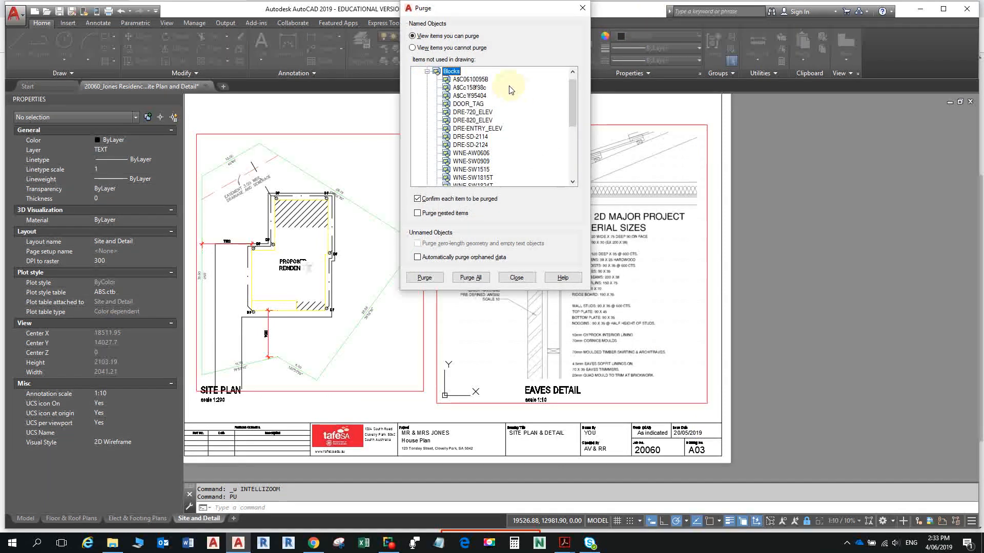
pyautogui.scroll(-1, 485, 109)
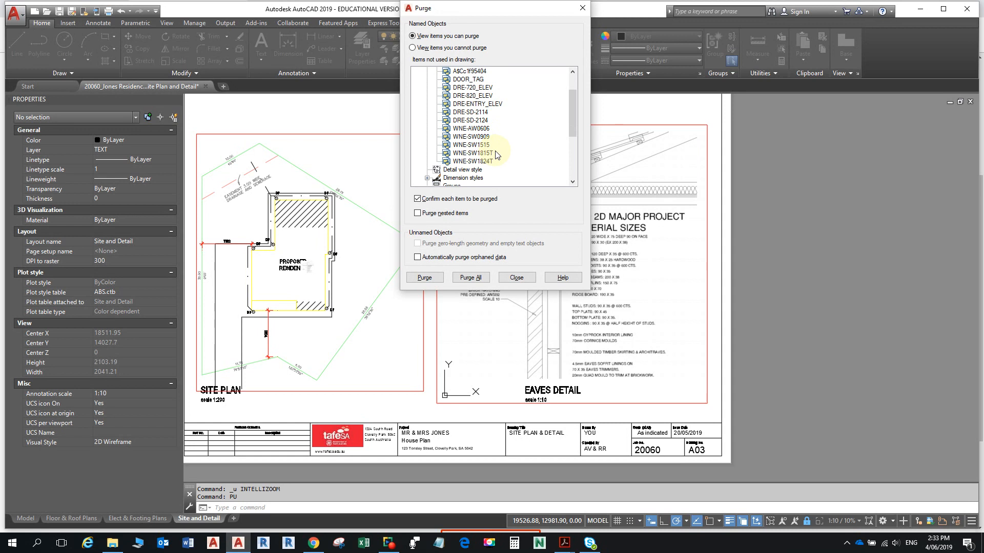
pyautogui.scroll(2, 496, 155)
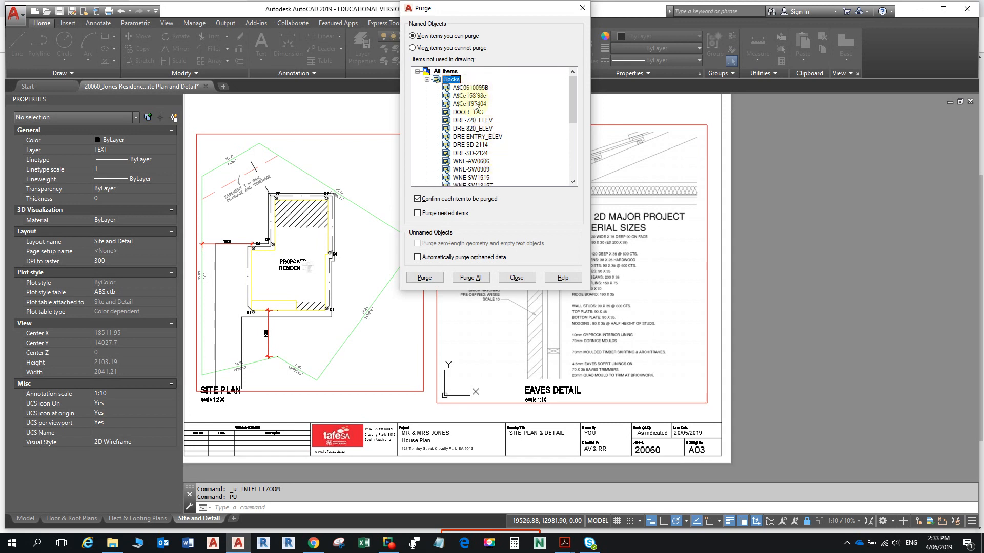
pyautogui.scroll(-1, 476, 128)
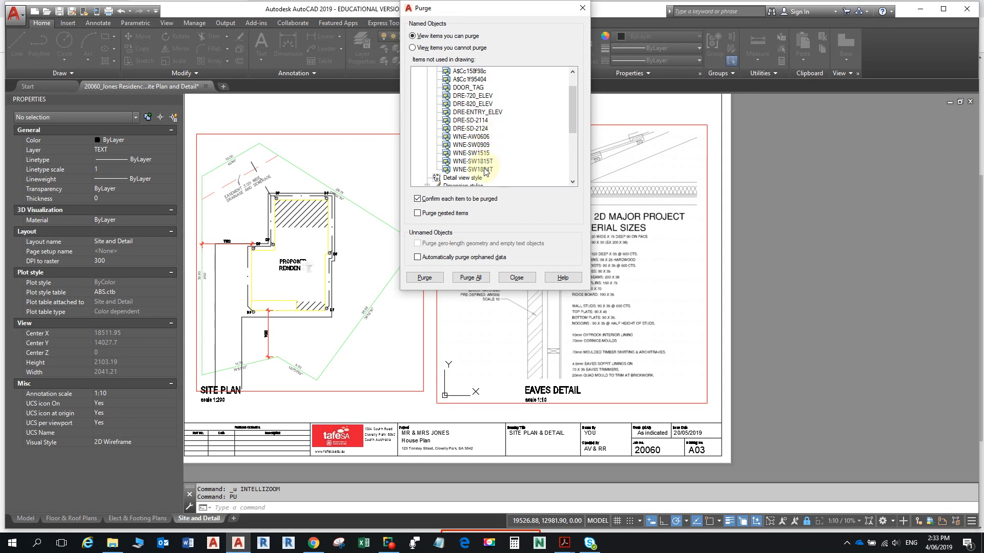
pyautogui.scroll(-1, 481, 177)
pyautogui.scroll(-2, 441, 167)
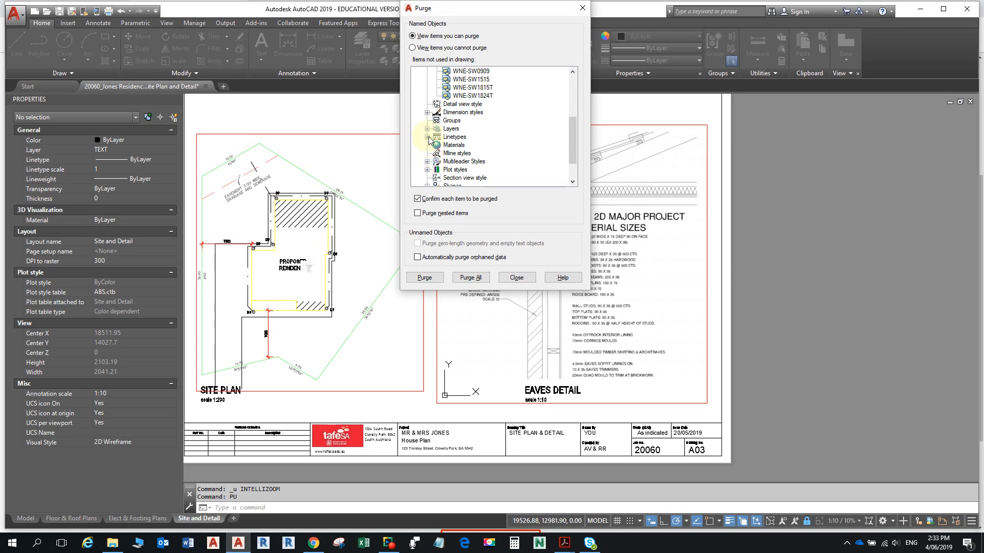
pyautogui.click(427, 137)
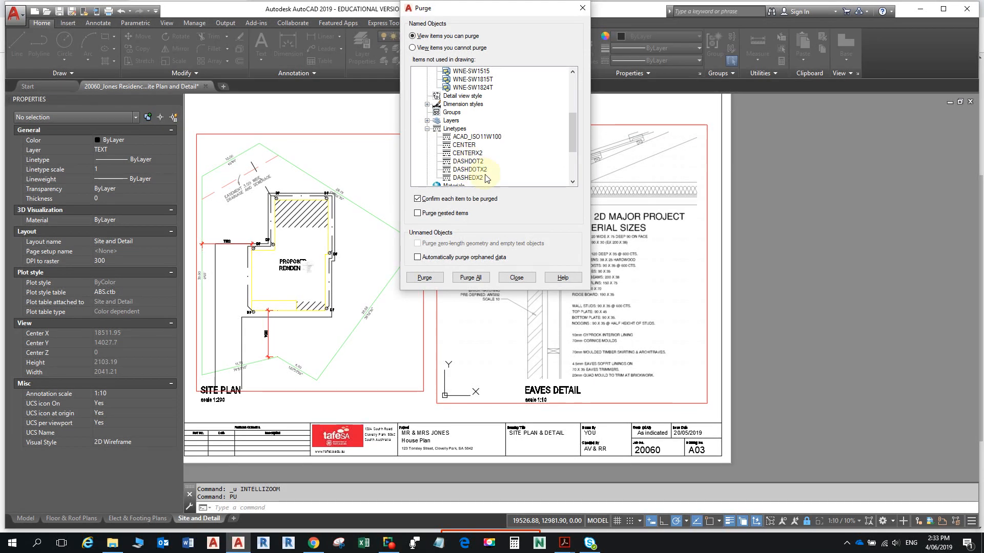
pyautogui.scroll(-2, 492, 172)
pyautogui.scroll(-1, 494, 171)
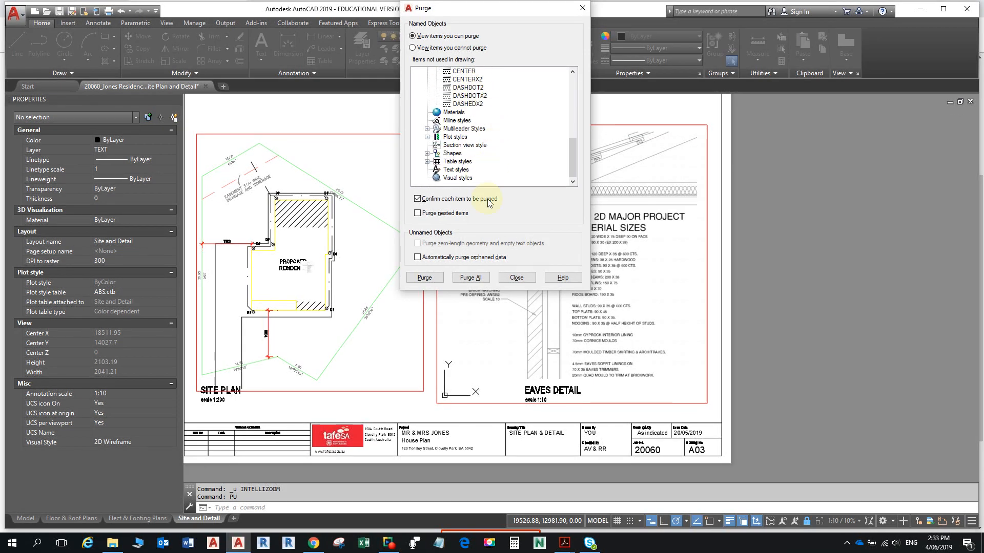
# - Run Purge All twice, purging all items each time, and close the Purge dialog
pyautogui.click(482, 279)
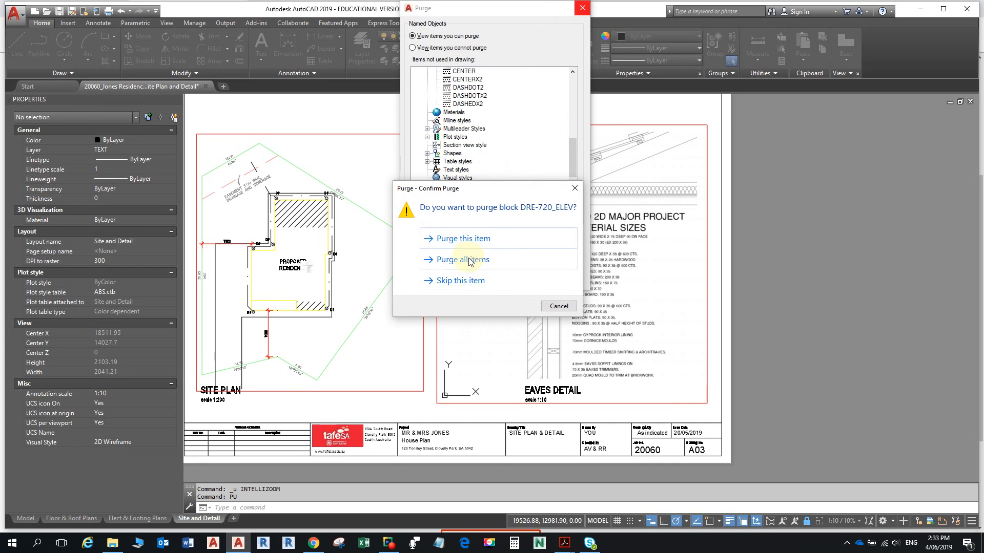
pyautogui.click(470, 261)
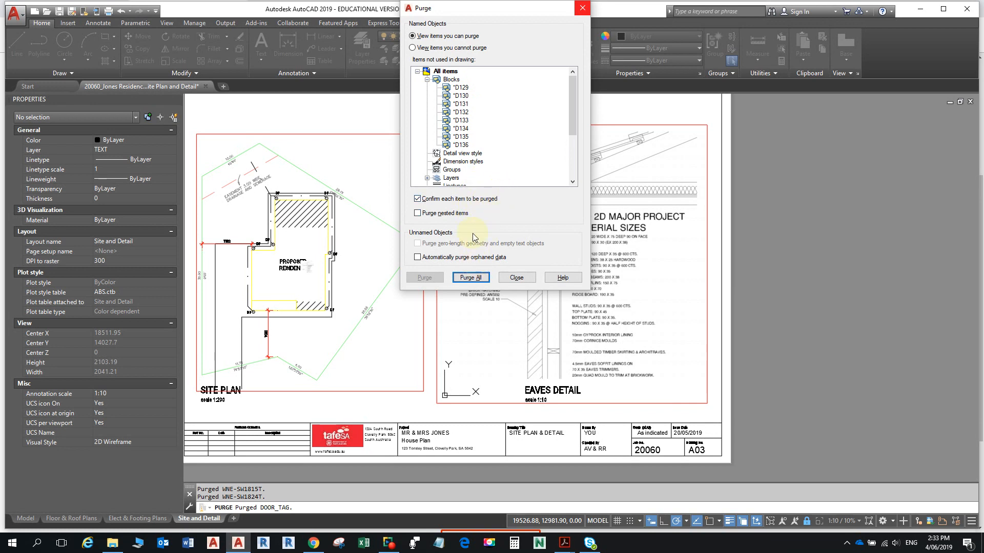
pyautogui.click(469, 277)
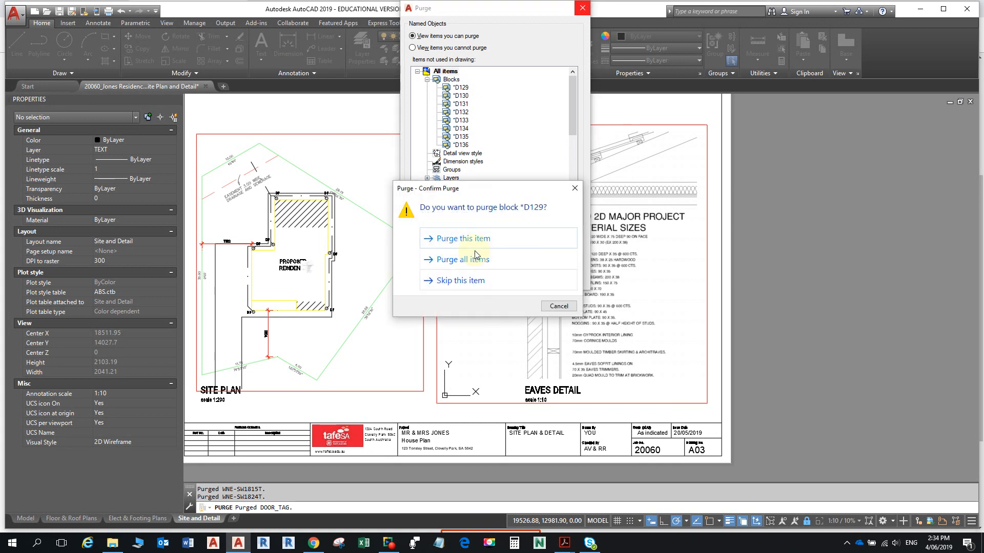
pyautogui.click(475, 260)
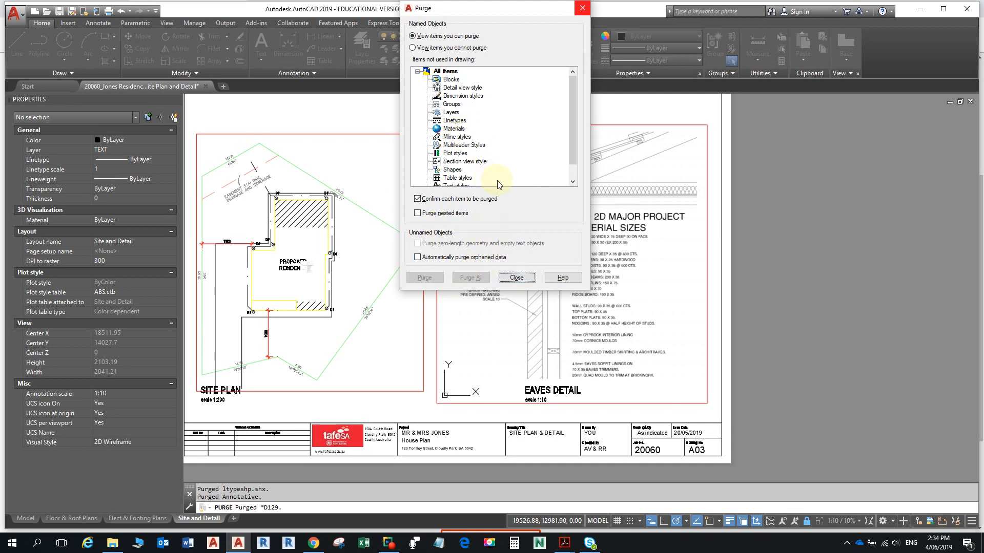
pyautogui.click(514, 277)
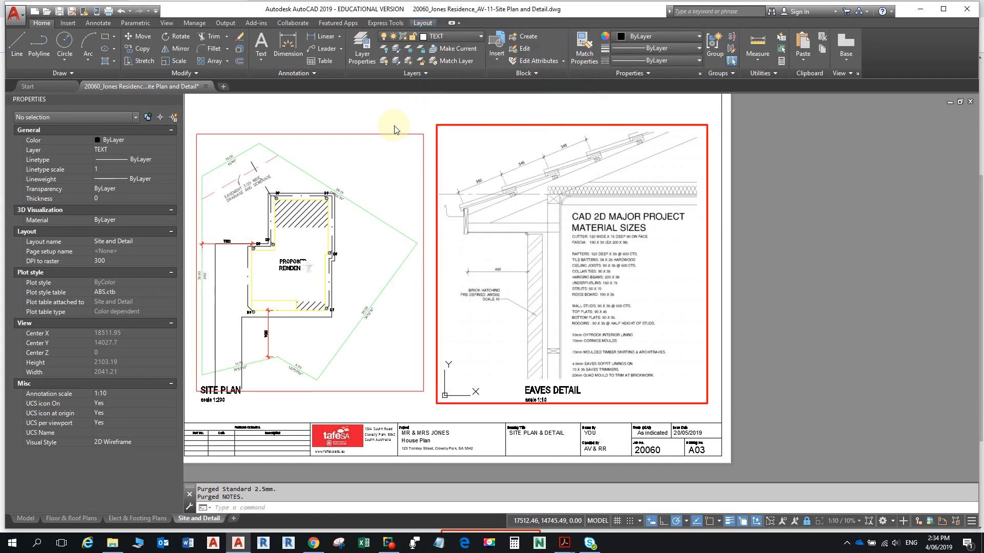
pyautogui.scroll(-5, 744, 301)
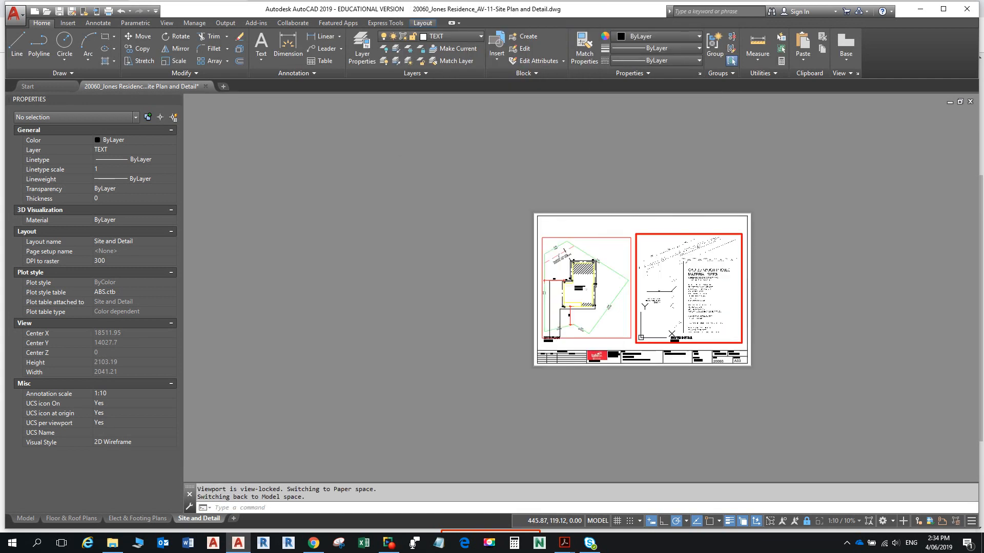
pyautogui.scroll(3, 746, 301)
pyautogui.scroll(3, 659, 431)
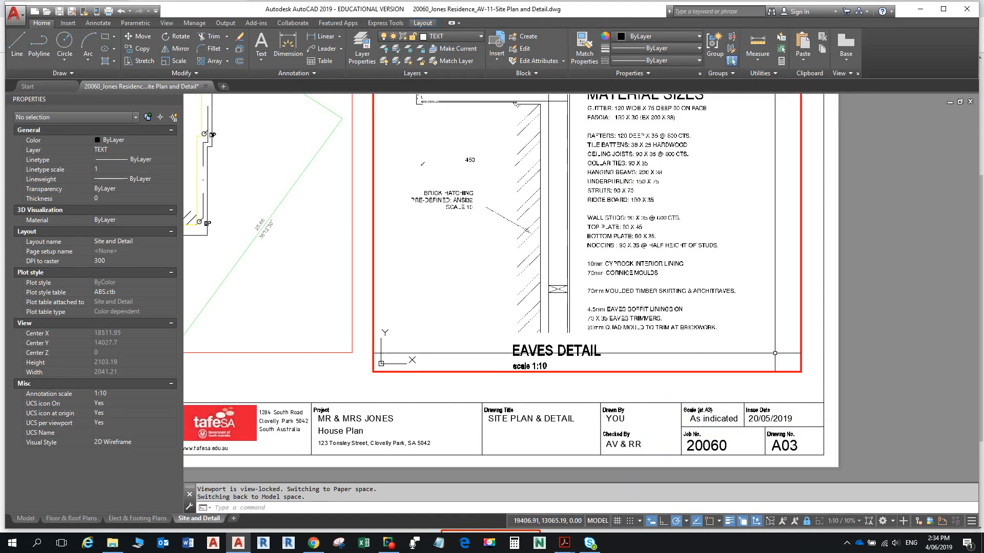
pyautogui.click(553, 390)
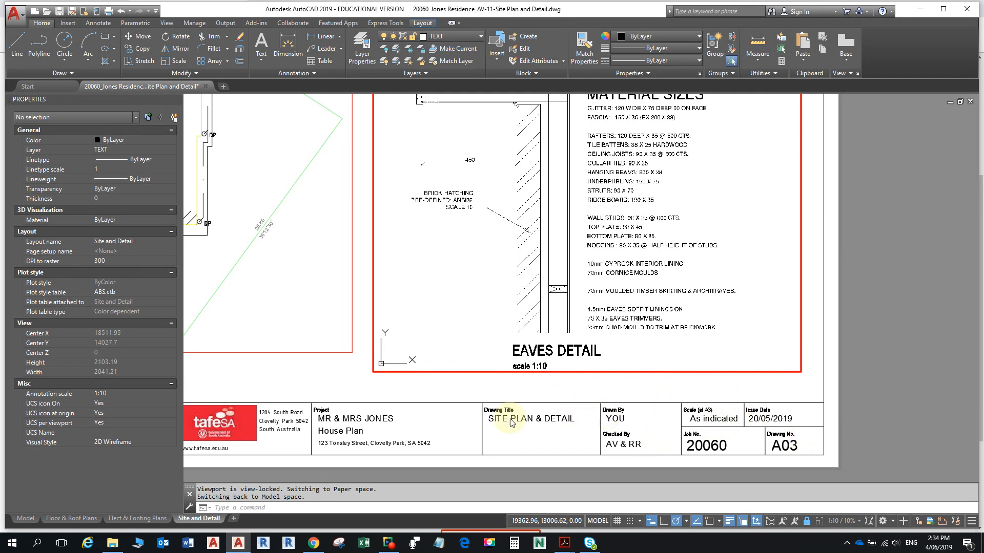
pyautogui.moveTo(533, 420); pyautogui.dragTo(623, 421, button='middle')
pyautogui.scroll(-5, 623, 421)
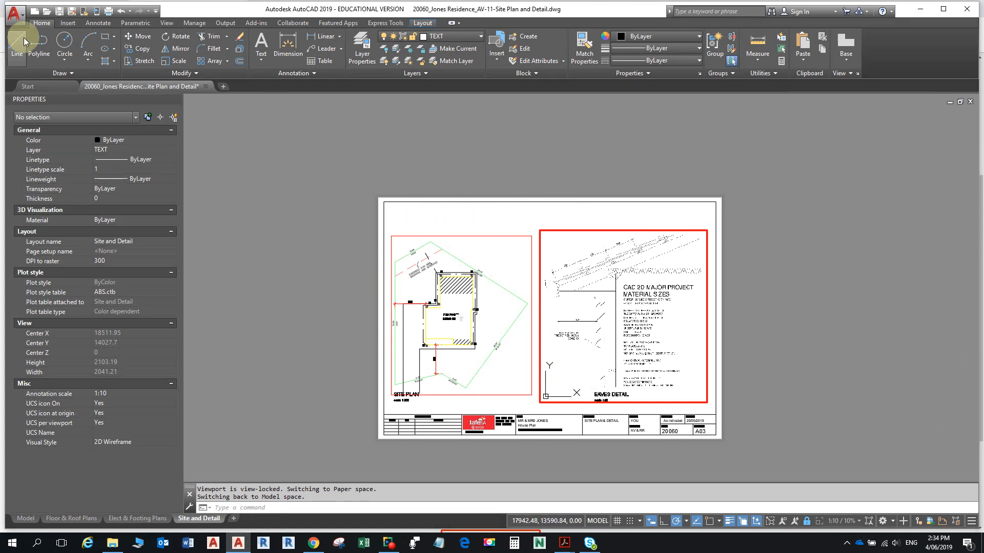
pyautogui.click(14, 13)
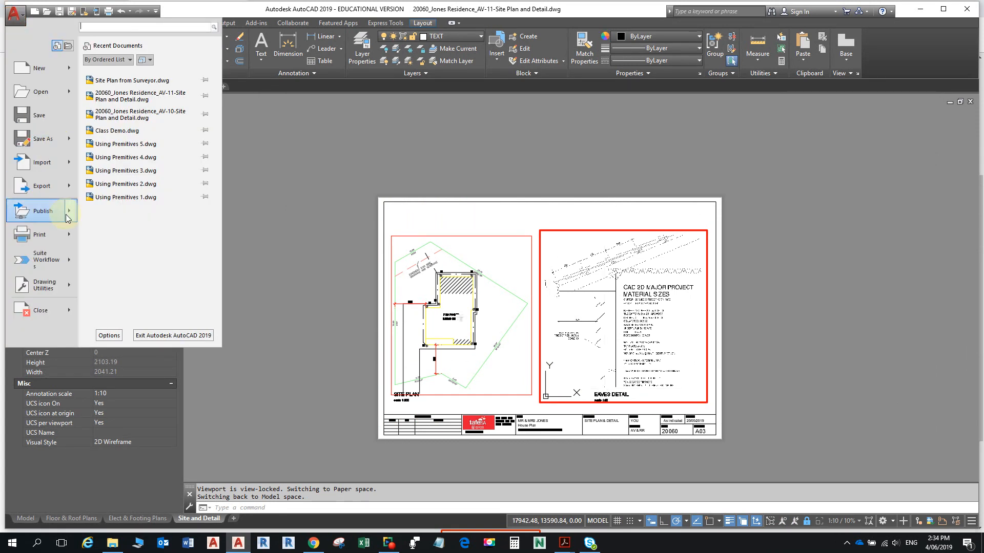
# - Launch eTransmit from the Application menu's Publish submenu, triggering the save-drawing prompt
pyautogui.moveTo(69, 290)
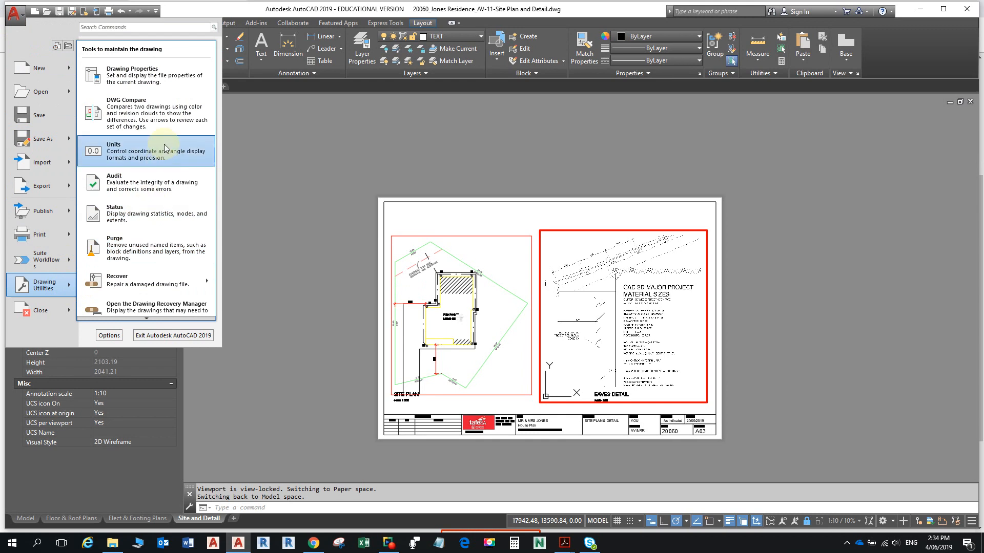
pyautogui.moveTo(70, 214)
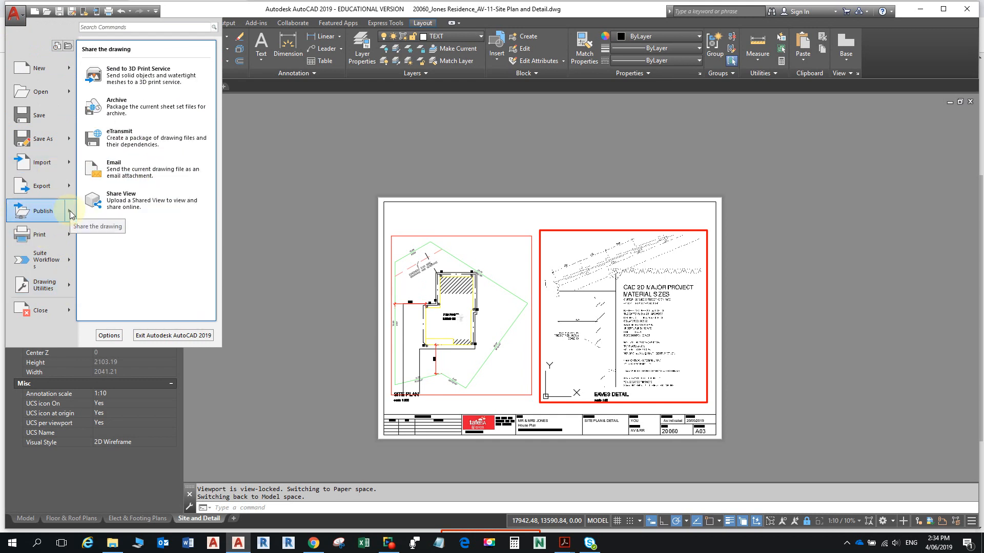
pyautogui.click(145, 137)
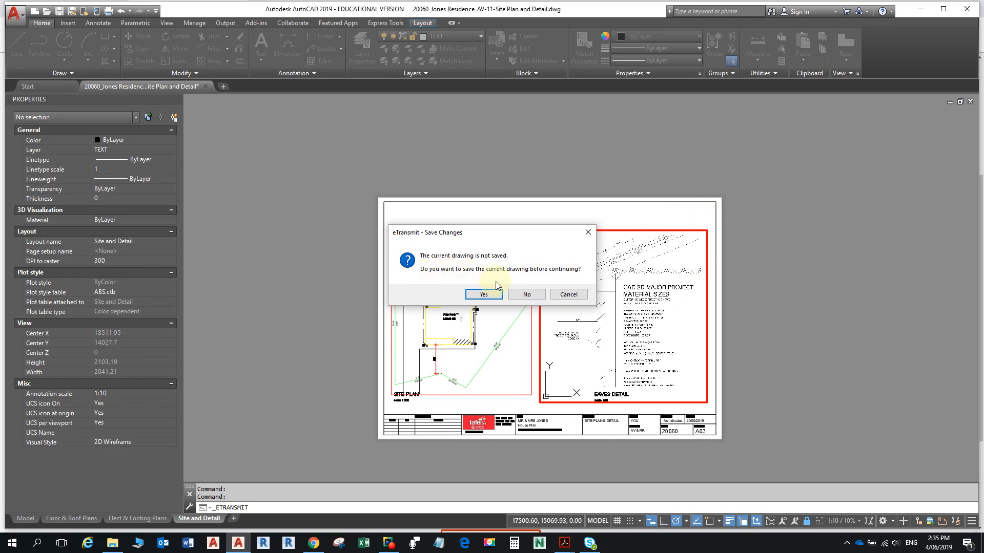
# - Save the drawing, then expand the JPG, PNG, plot style and plotter configuration file groups
pyautogui.click(490, 295)
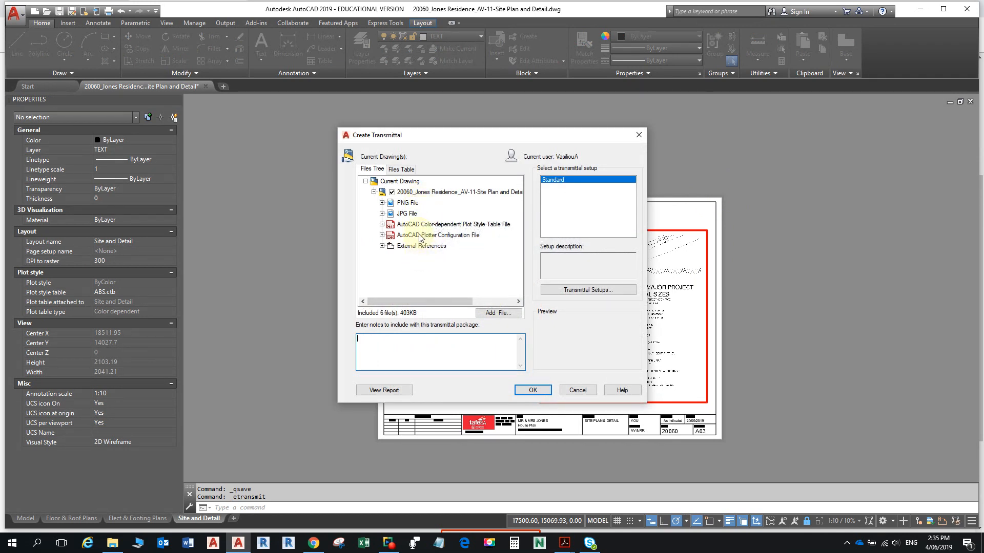
pyautogui.click(382, 214)
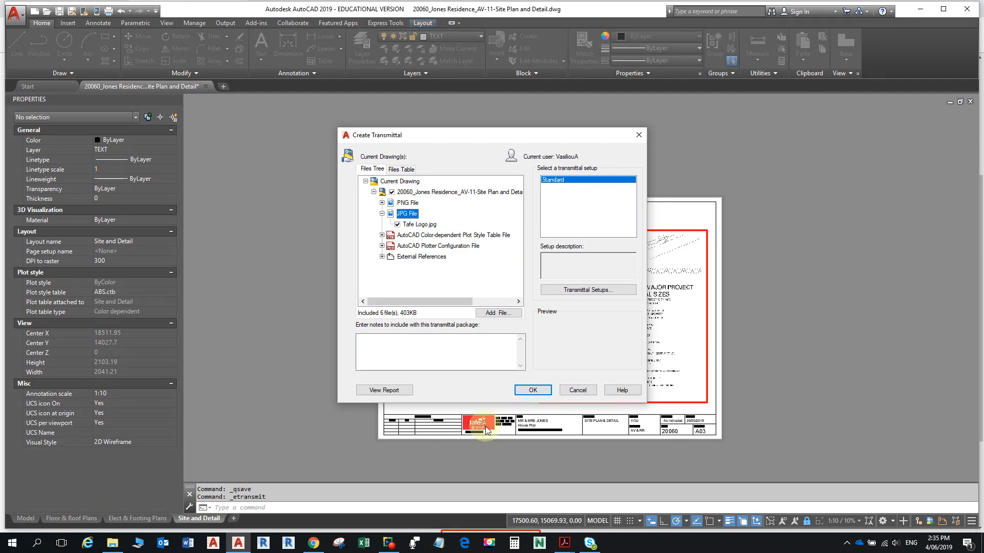
pyautogui.click(398, 224)
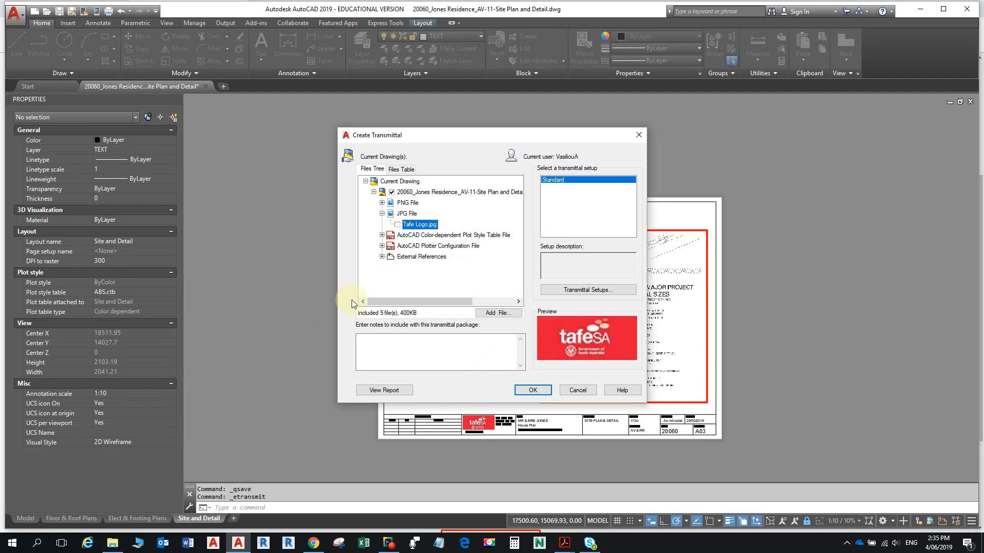
pyautogui.click(398, 224)
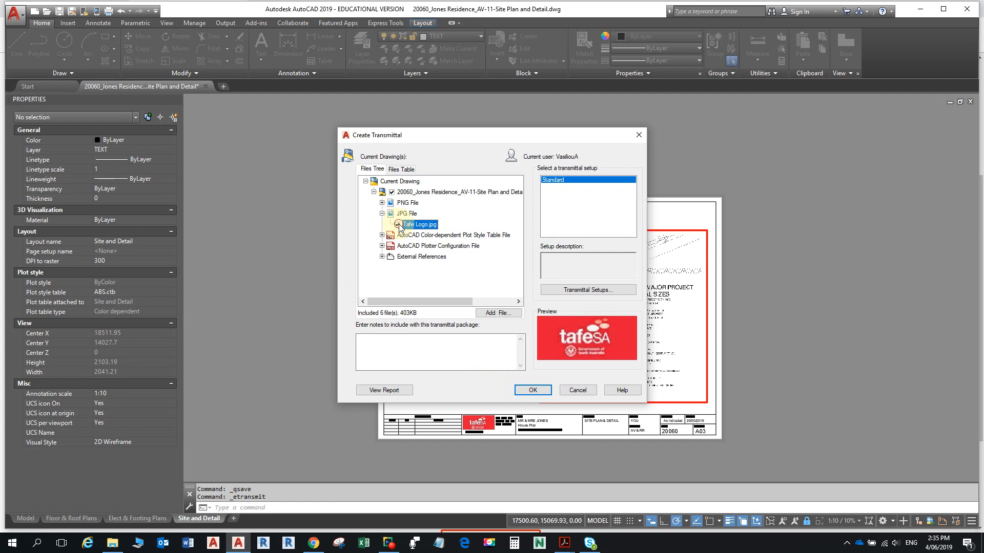
pyautogui.click(382, 203)
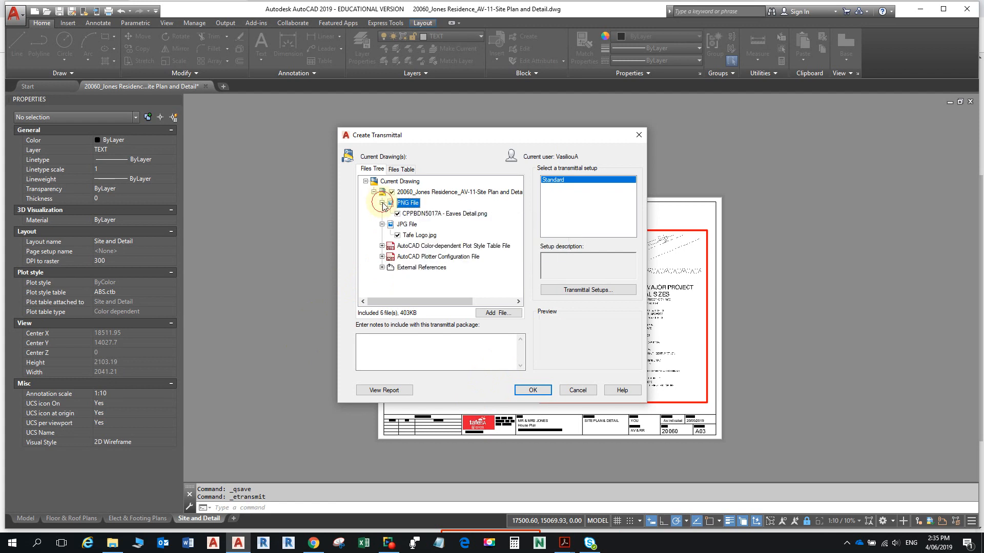
pyautogui.click(381, 246)
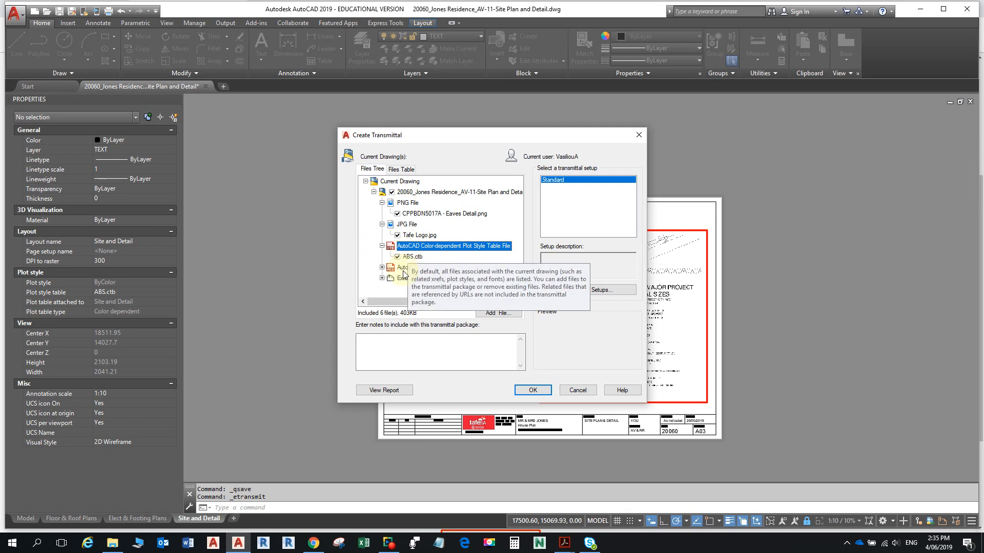
pyautogui.doubleClick(385, 268)
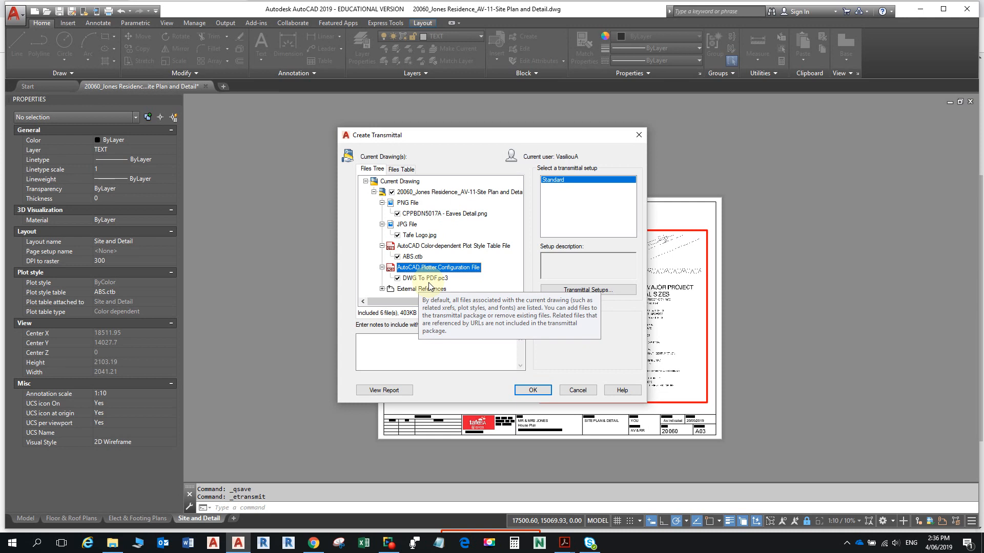
# - Exclude DWG To PDF.pc3 and ABS.ctb, and expand External References to show Site Plan from Surveyor.dwg
pyautogui.click(397, 278)
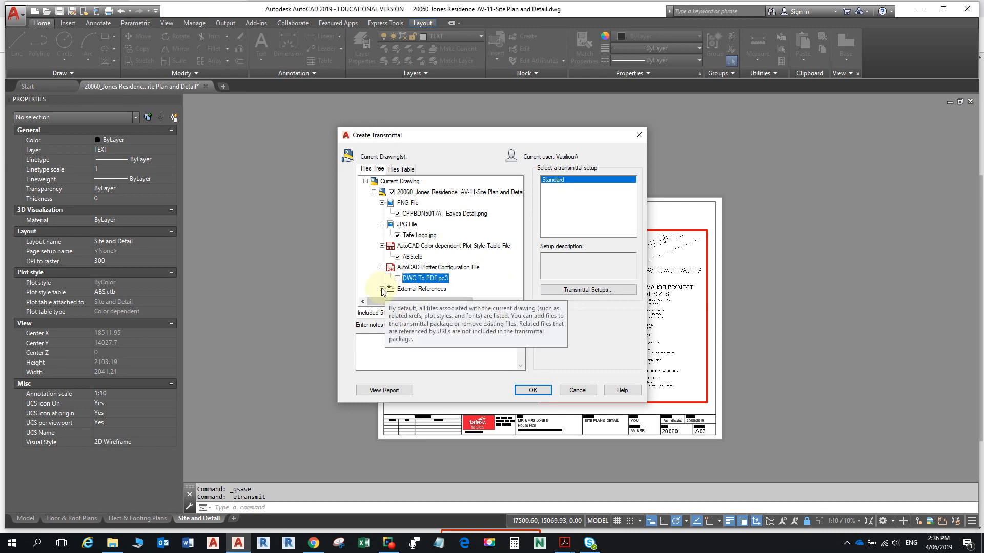
pyautogui.click(397, 257)
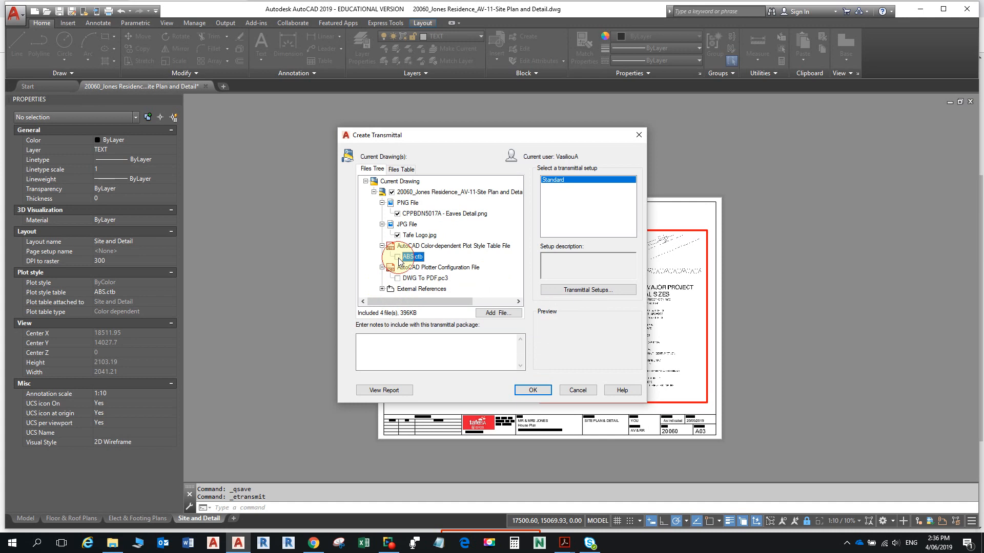
pyautogui.click(382, 288)
pyautogui.click(414, 289)
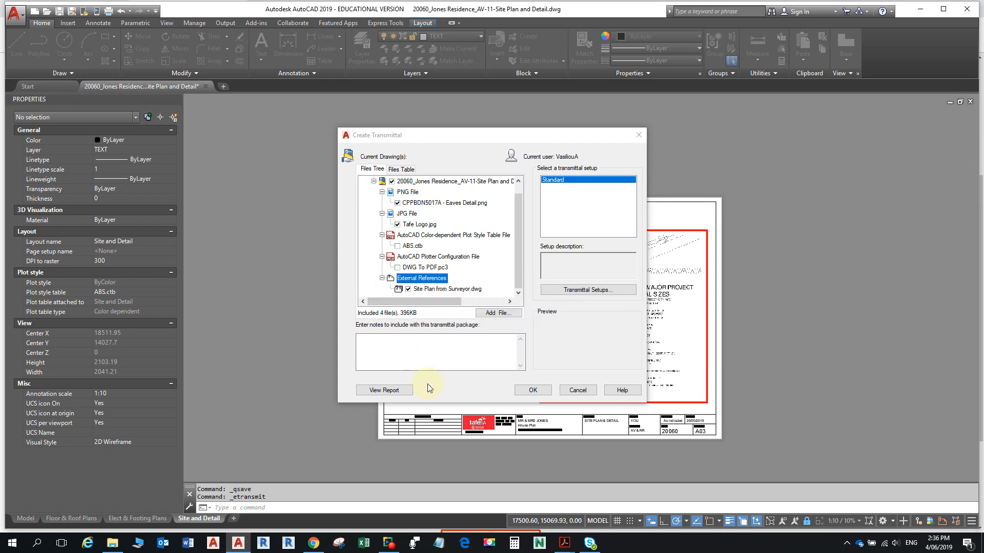
pyautogui.click(507, 313)
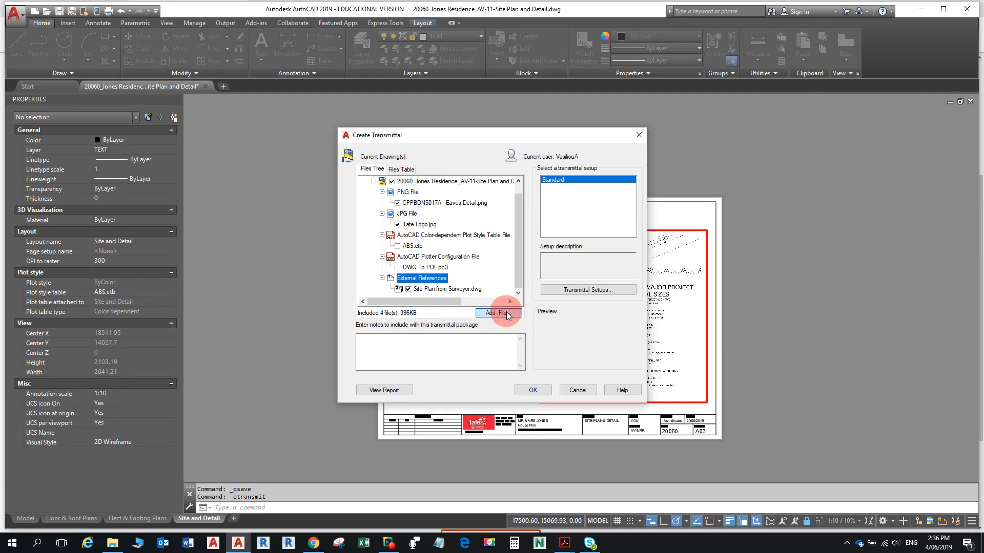
# - Browse to the 4-Sheets folder inside CPPBDN5017A Assessment Task
pyautogui.click(463, 160)
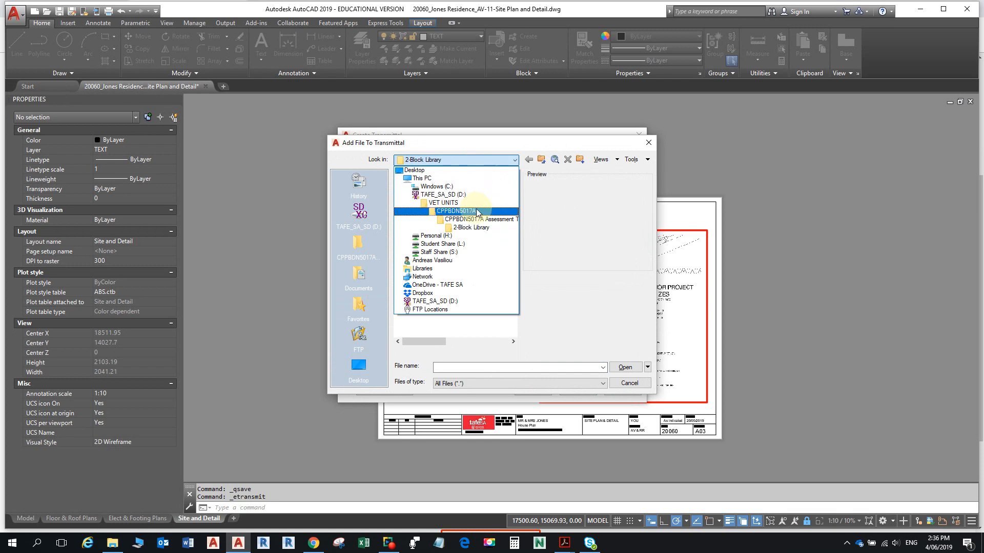
pyautogui.click(477, 211)
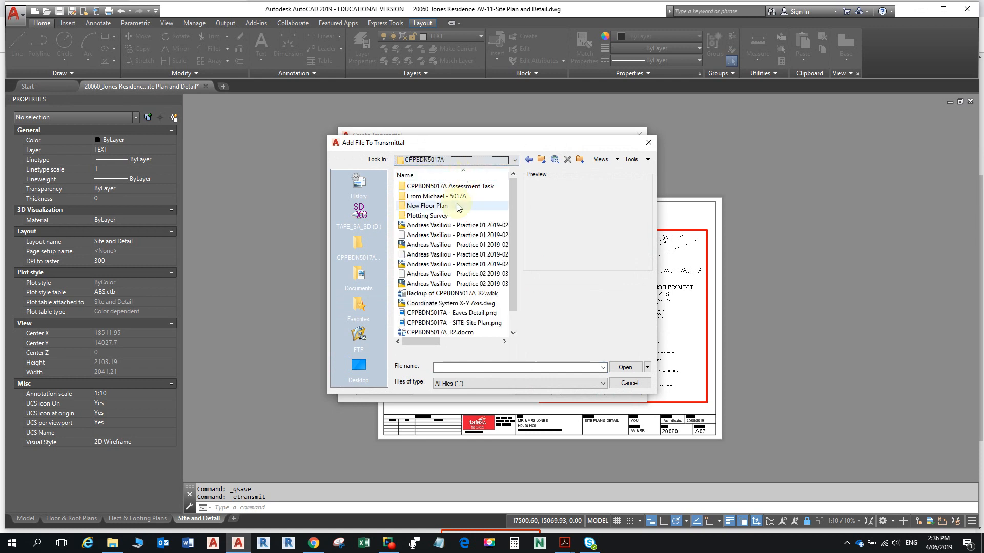
pyautogui.click(456, 160)
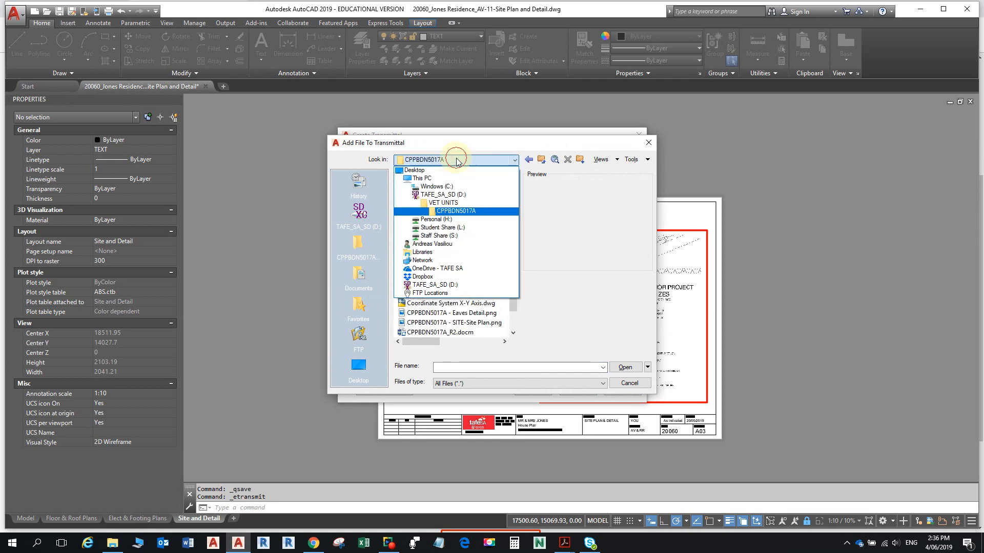
pyautogui.click(456, 208)
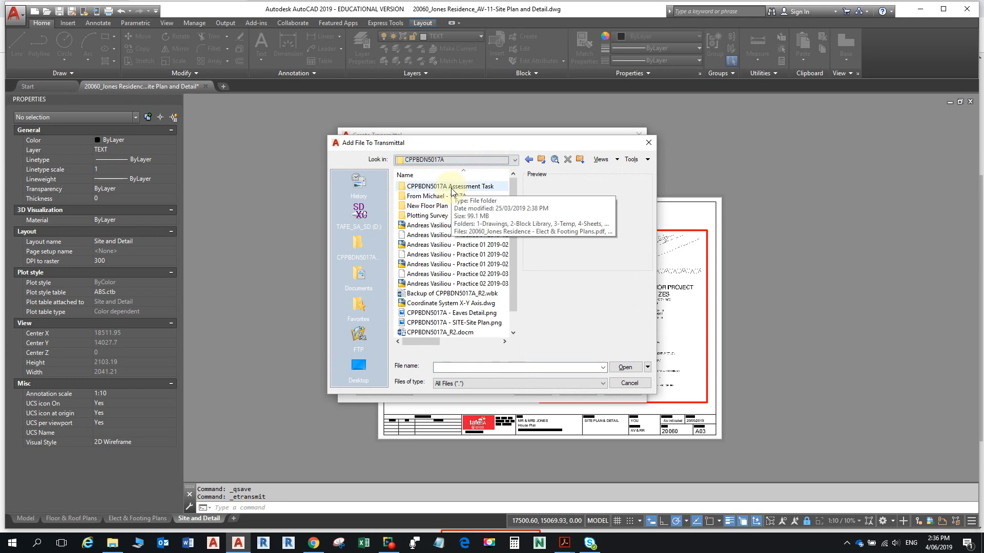
pyautogui.doubleClick(452, 188)
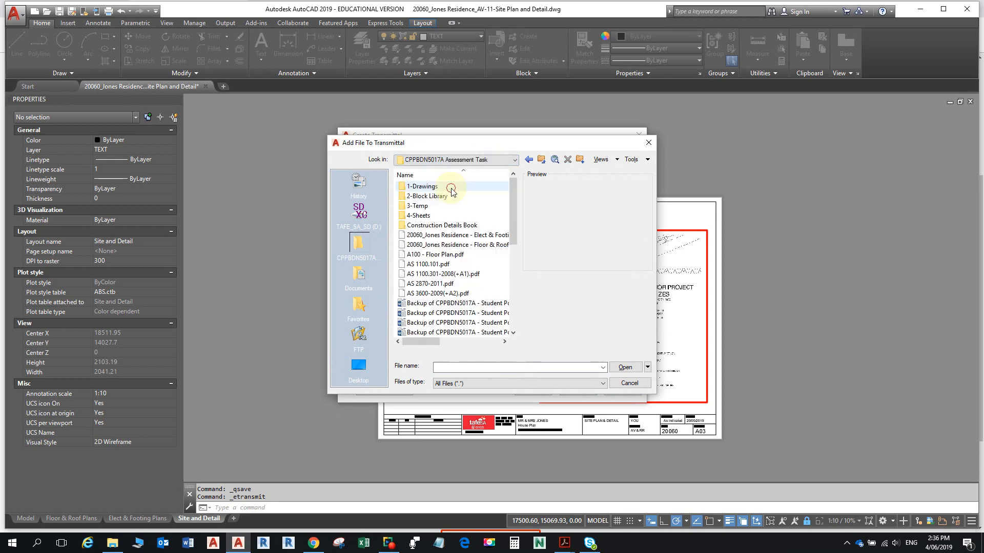
pyautogui.doubleClick(433, 216)
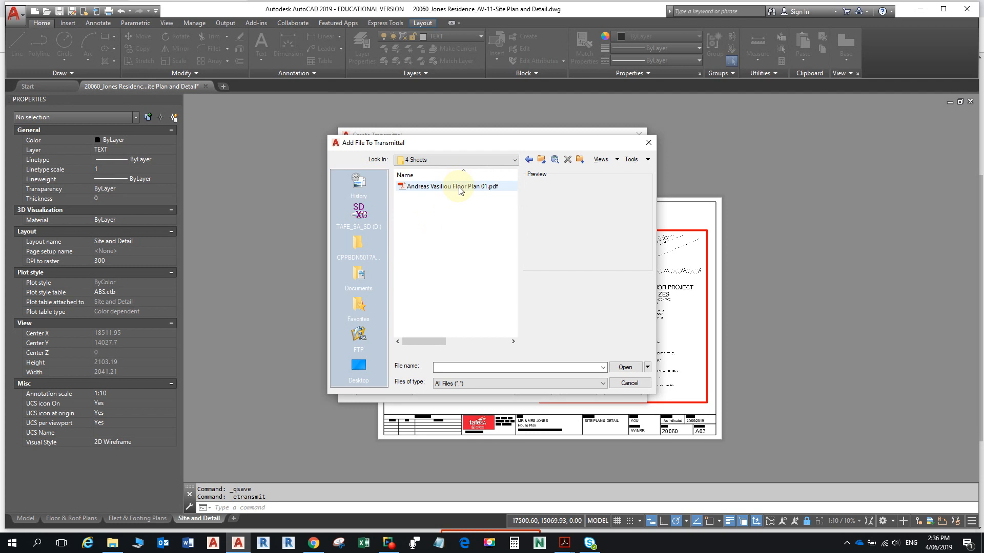
# - Select A100 - Floor Plan.pdf plus the Elect & Footing and Floor & Roof Jones Residence PDFs and add them
pyautogui.click(459, 187)
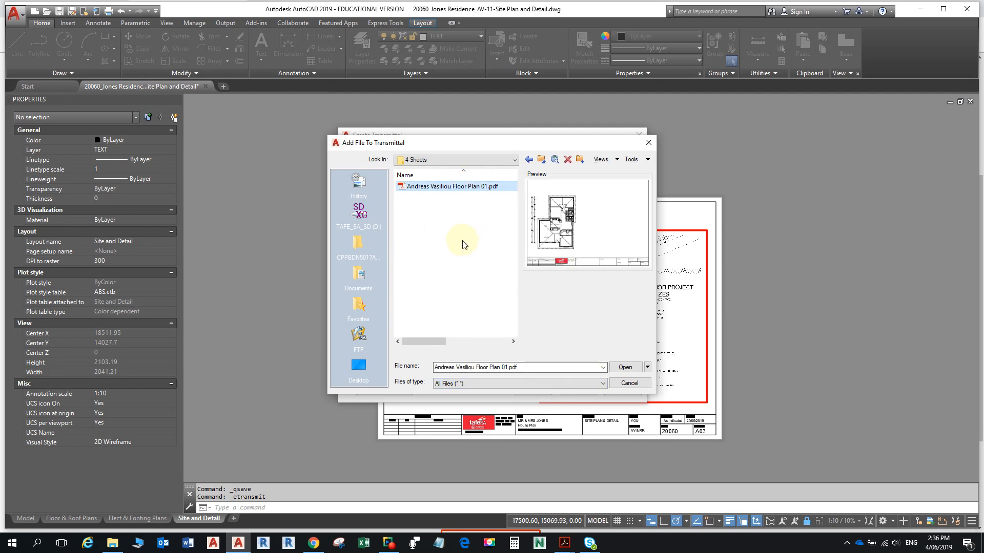
pyautogui.click(541, 159)
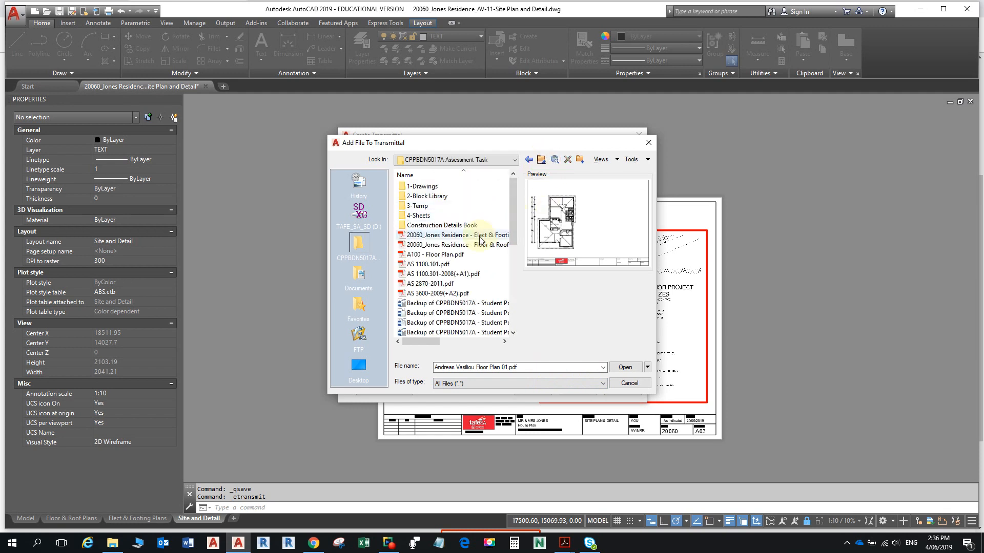
pyautogui.click(476, 236)
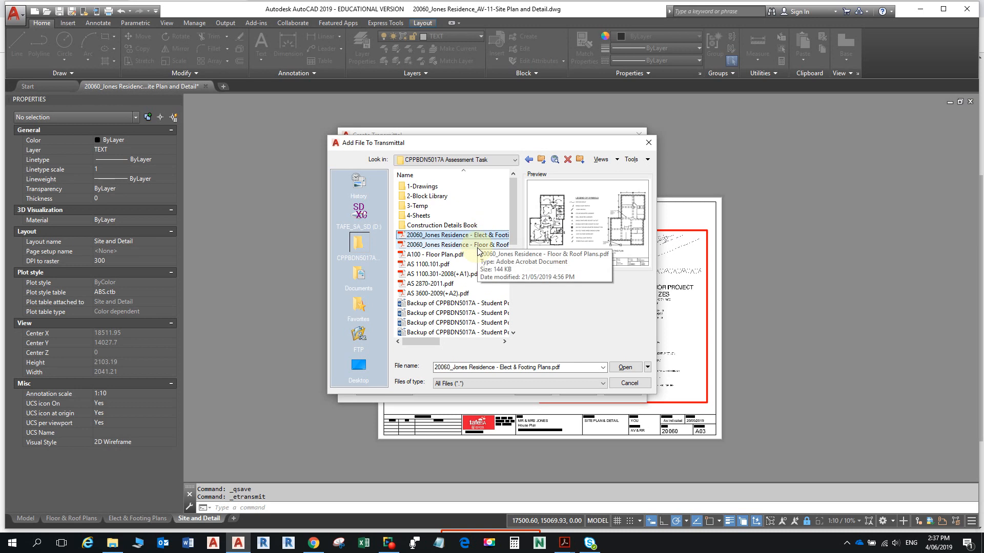
pyautogui.keyDown('ctrl'); pyautogui.click(477, 244); pyautogui.keyUp('ctrl')
pyautogui.keyDown('ctrl'); pyautogui.click(447, 255); pyautogui.keyUp('ctrl')
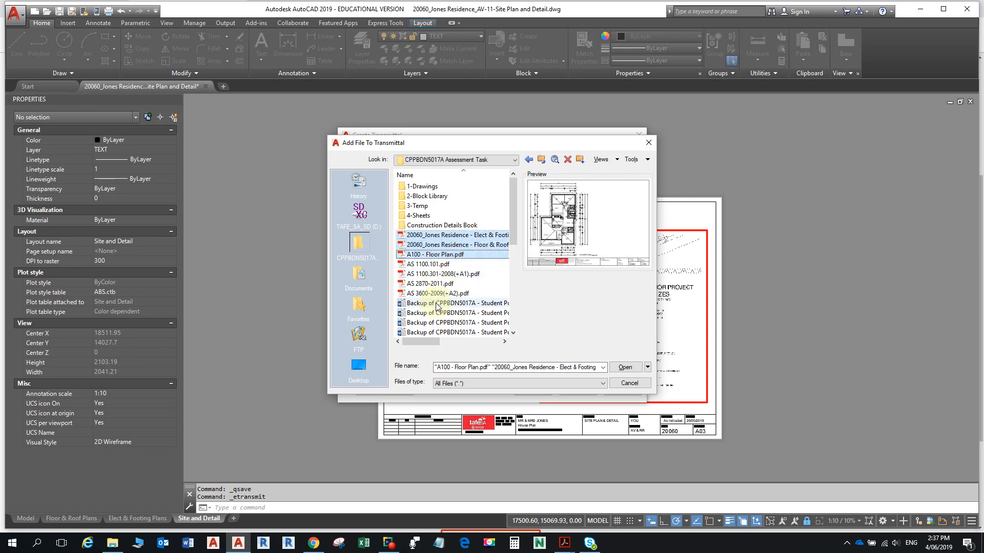
pyautogui.click(617, 371)
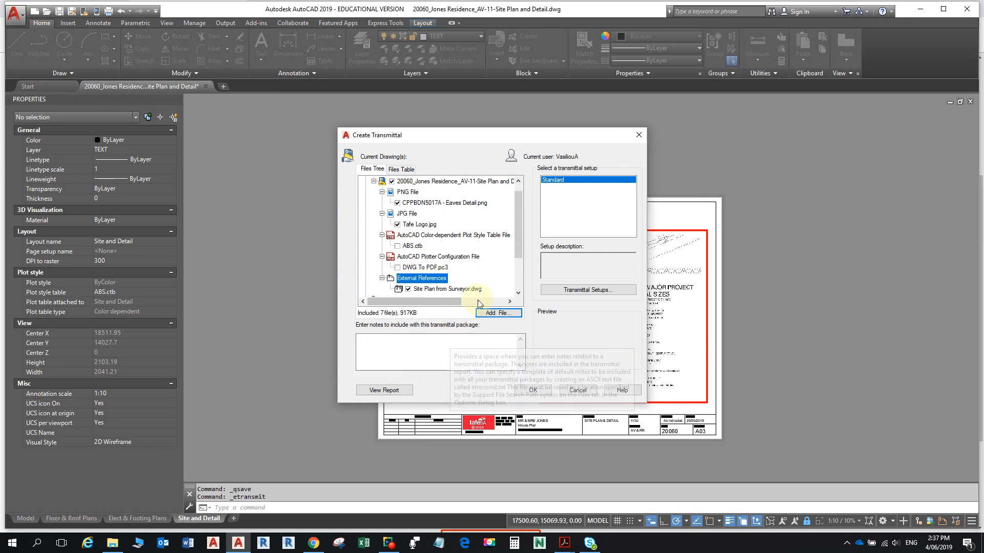
pyautogui.click(518, 293)
pyautogui.click(520, 291)
pyautogui.click(521, 291)
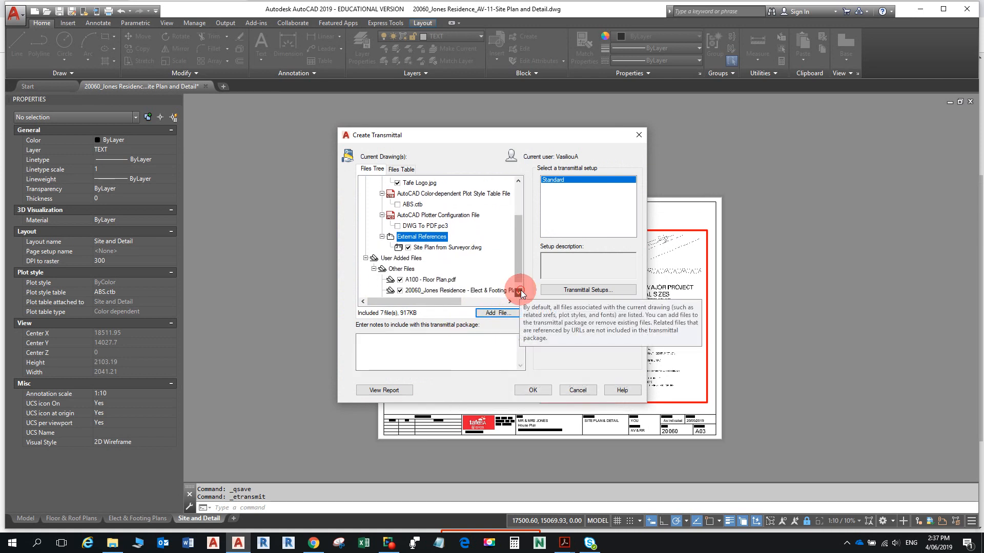
pyautogui.click(521, 291)
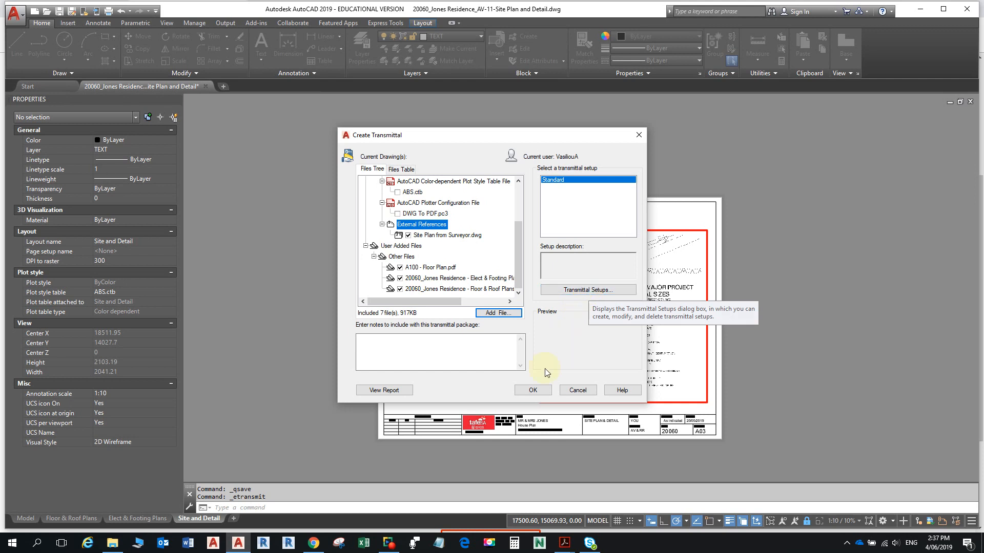
pyautogui.click(595, 290)
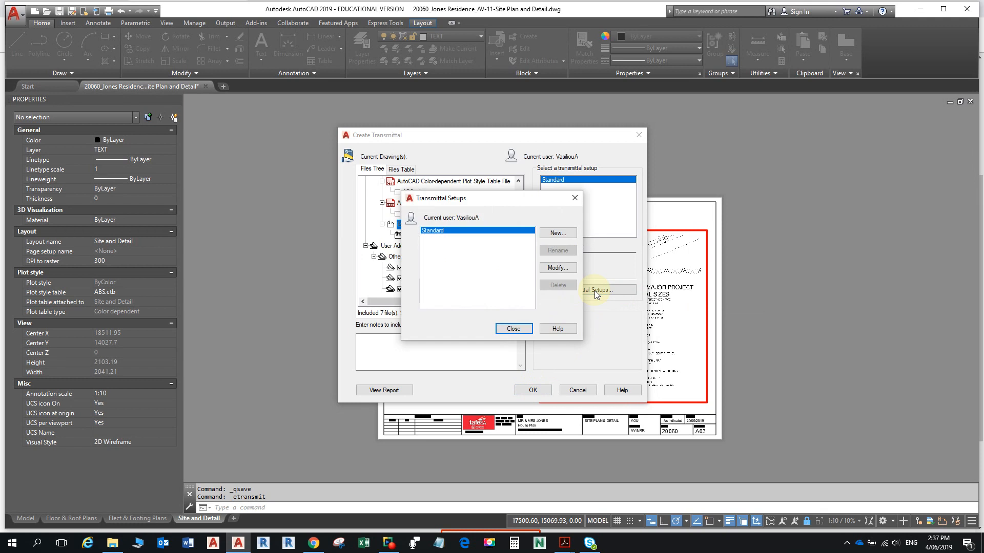
pyautogui.click(567, 268)
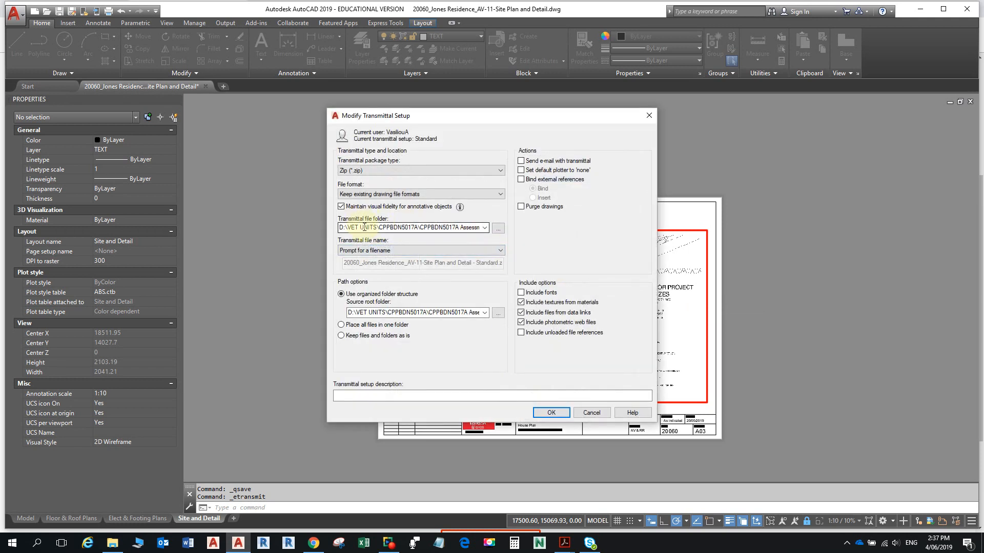
pyautogui.click(370, 172)
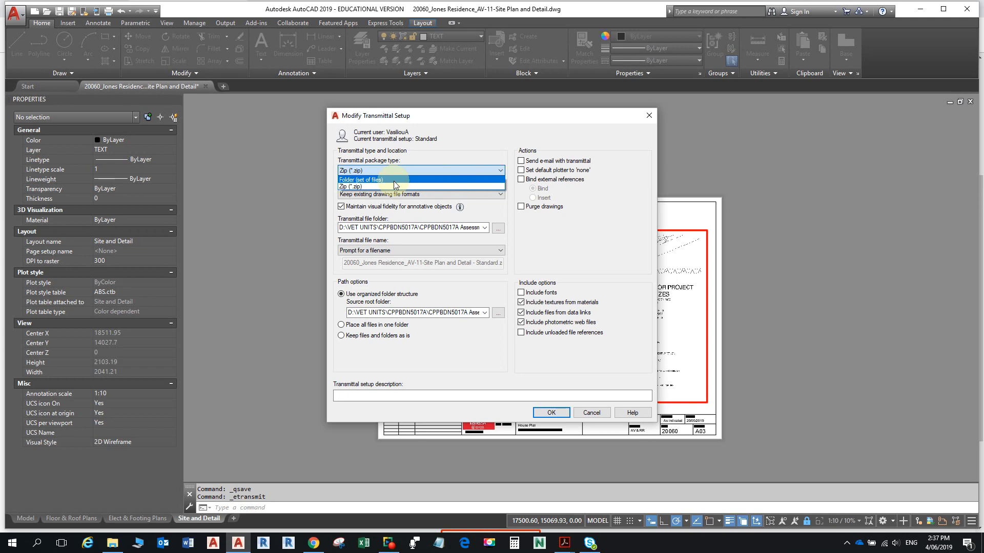
pyautogui.click(370, 186)
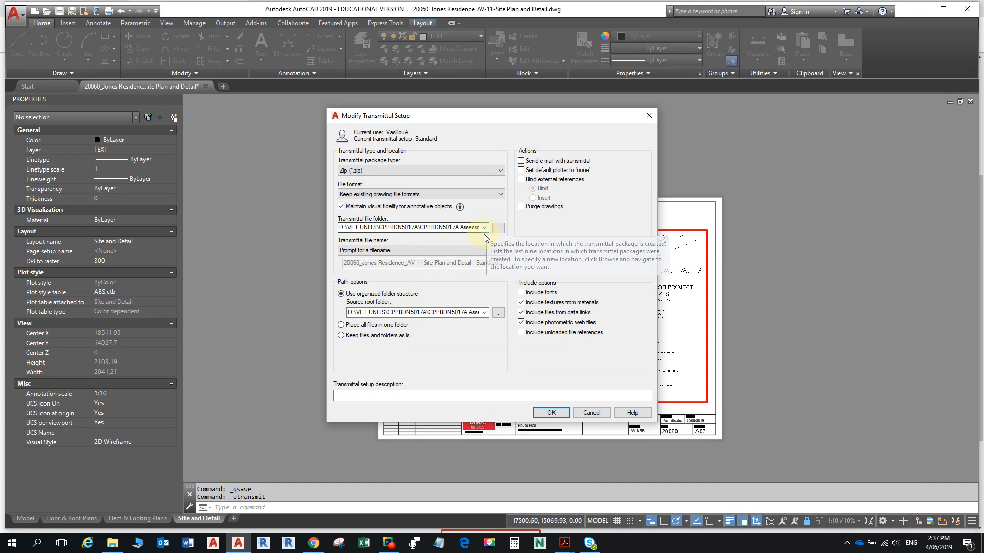
pyautogui.click(551, 414)
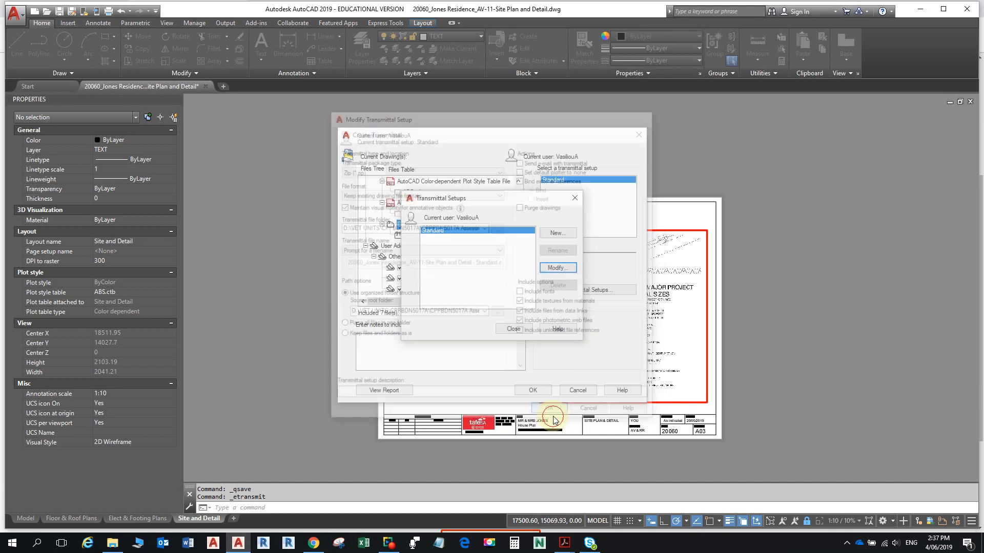
pyautogui.click(530, 331)
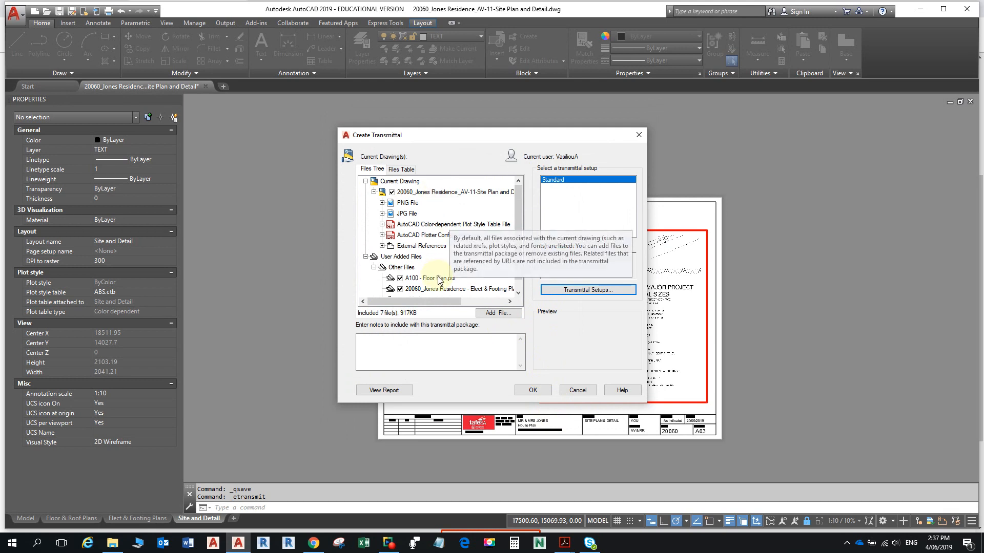
# - Confirm the transmittal and save the zip as 20060_Jones Residence-yOUR nAME.zip in 1-Drawings
pyautogui.click(539, 389)
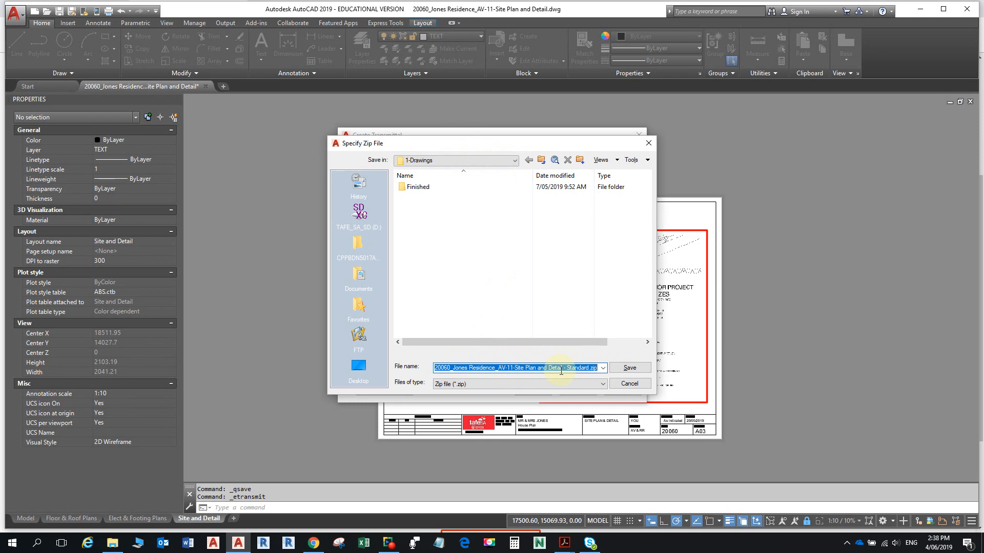
pyautogui.click(589, 368)
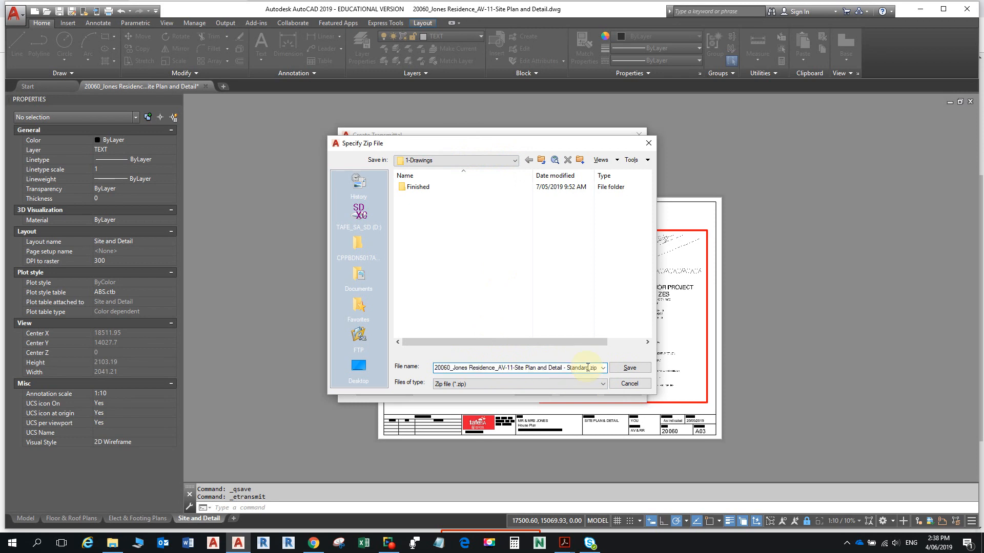
pyautogui.moveTo(588, 368); pyautogui.dragTo(372, 381)
pyautogui.click(499, 368)
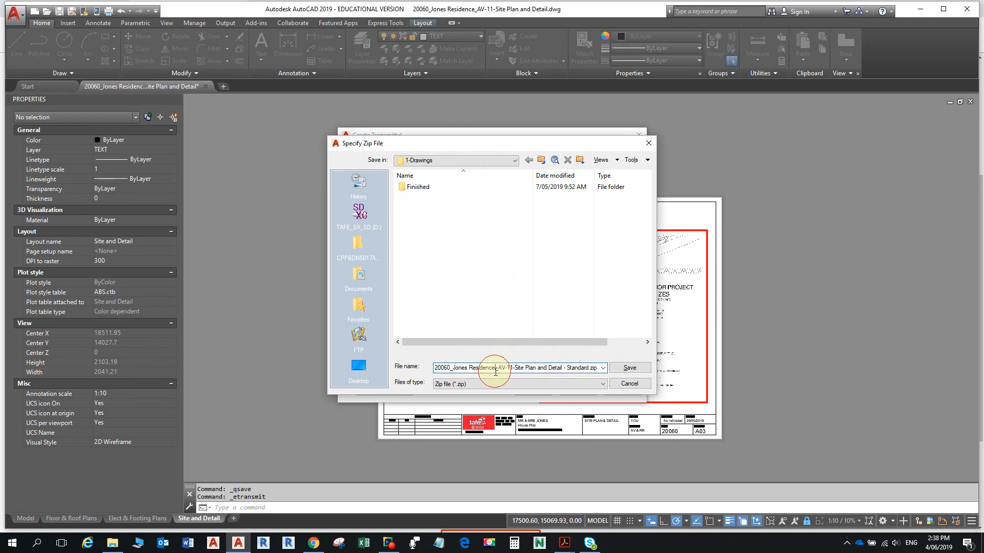
pyautogui.moveTo(498, 368); pyautogui.dragTo(589, 368)
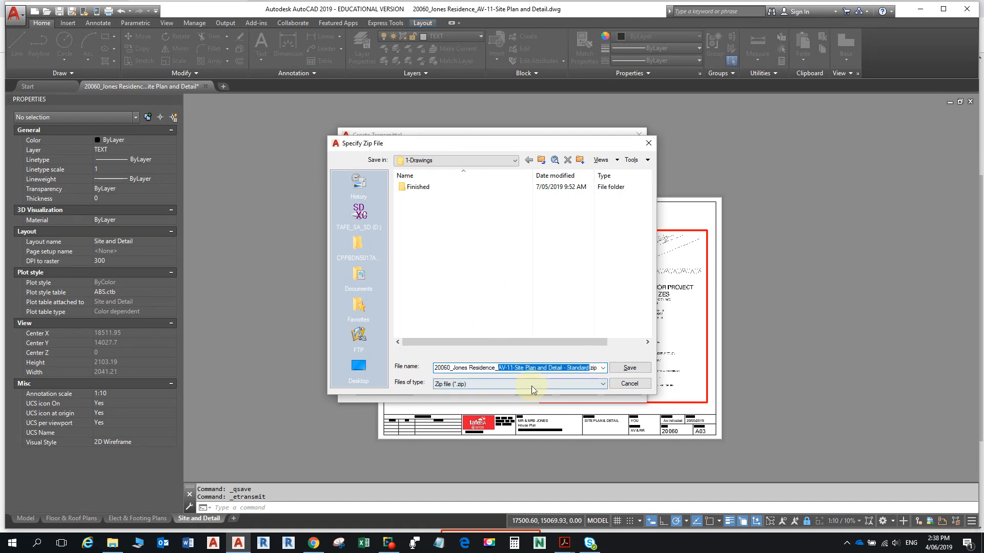
pyautogui.press('Delete')
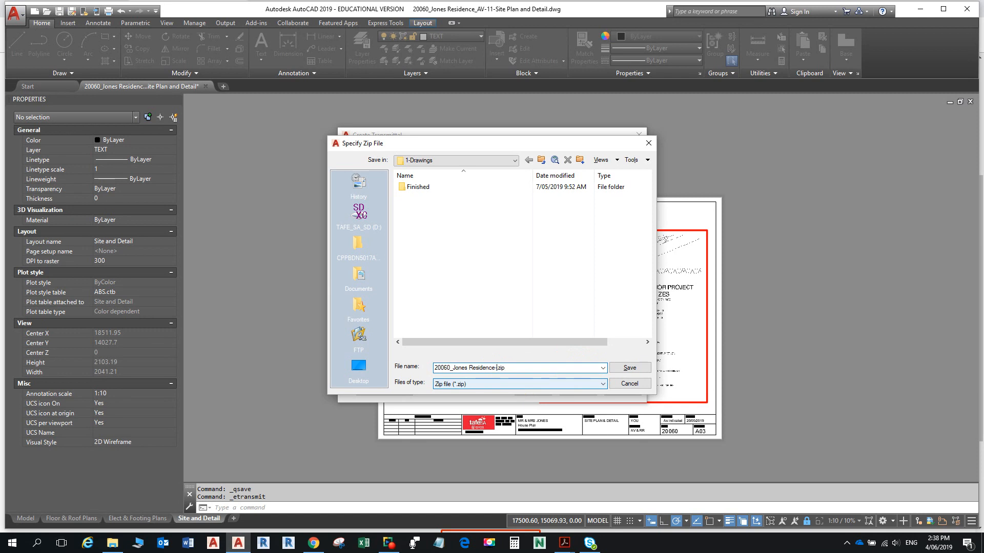
pyautogui.write('yOUR nAME')
pyautogui.click(633, 368)
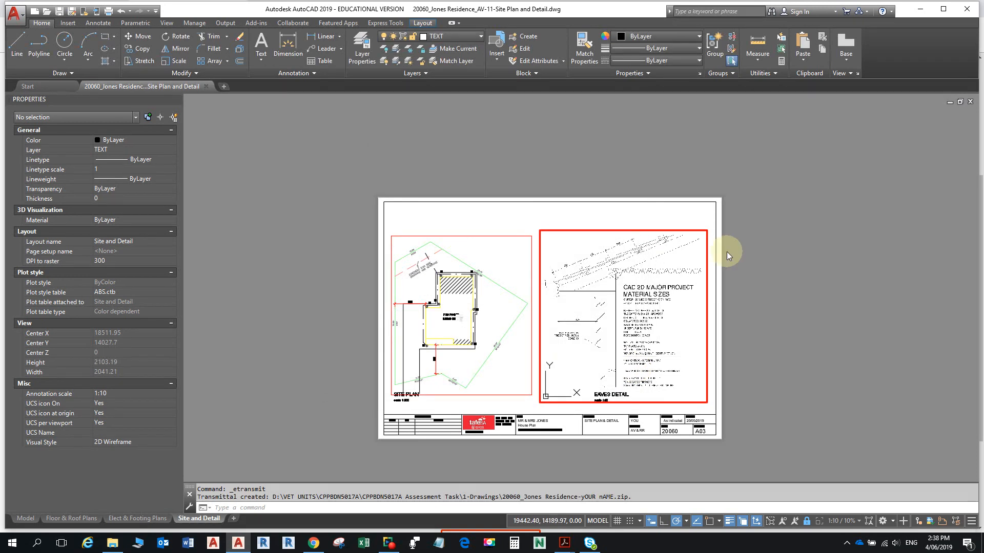
# - Open the 1-Drawings folder in File Explorer and look over the new zip's Send to options
pyautogui.click(112, 543)
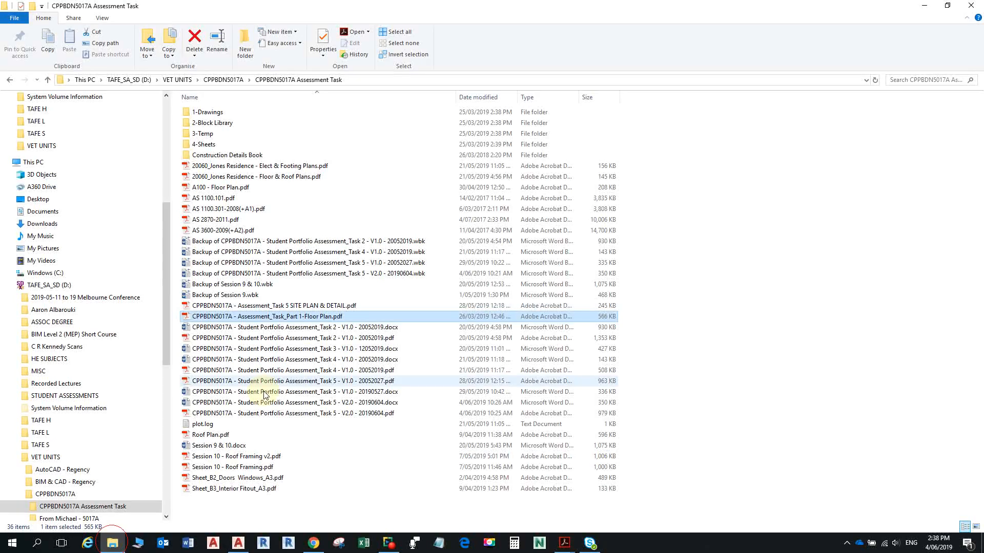
pyautogui.doubleClick(215, 113)
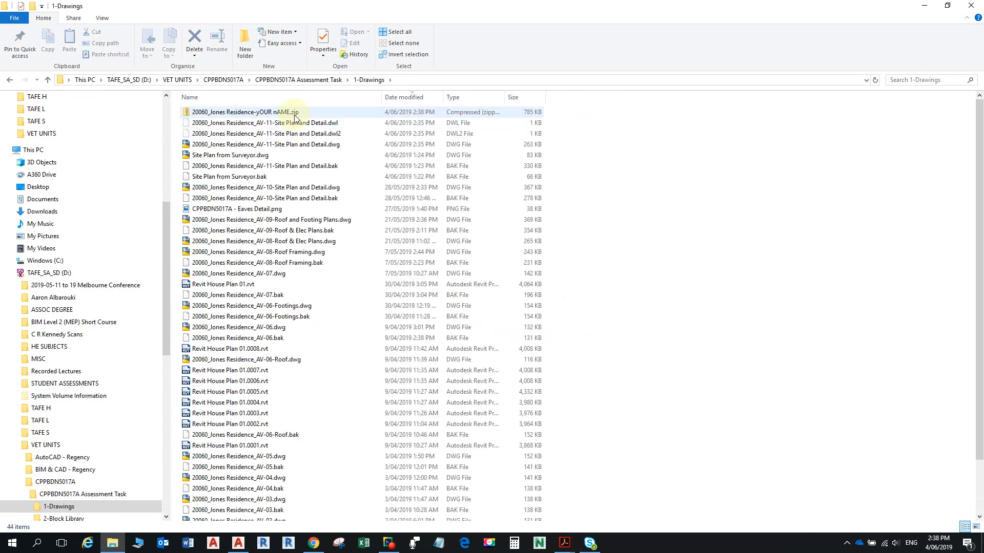
pyautogui.click(295, 116)
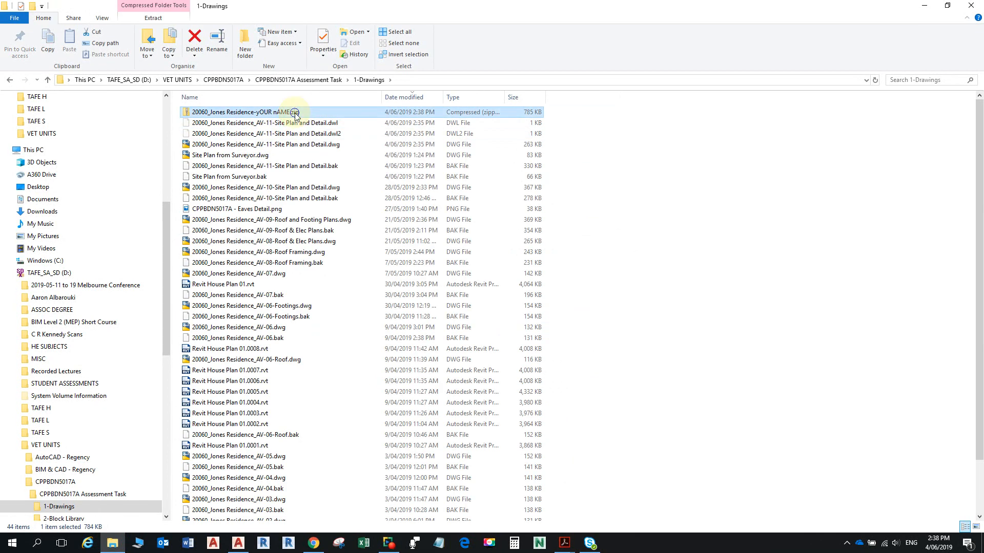
pyautogui.rightClick(295, 116)
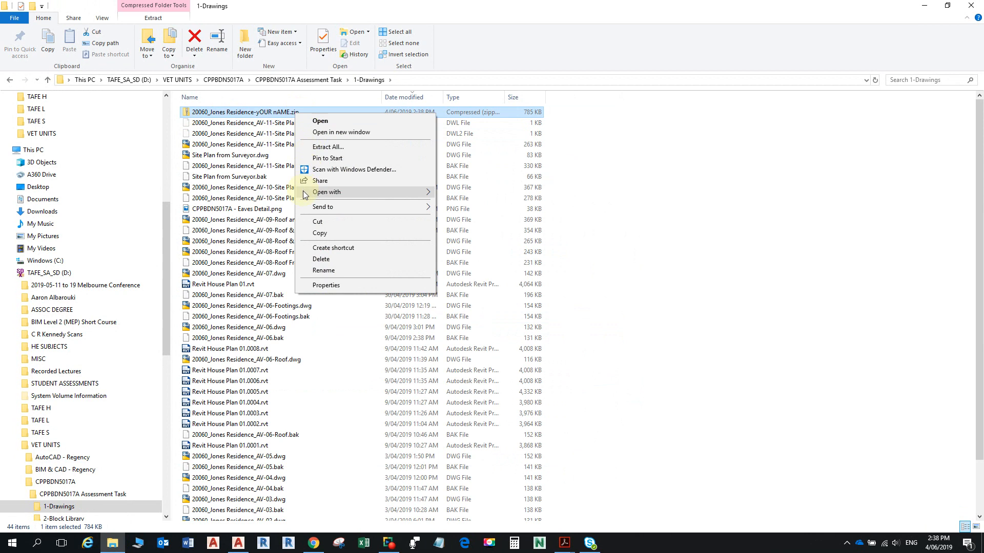
pyautogui.click(342, 208)
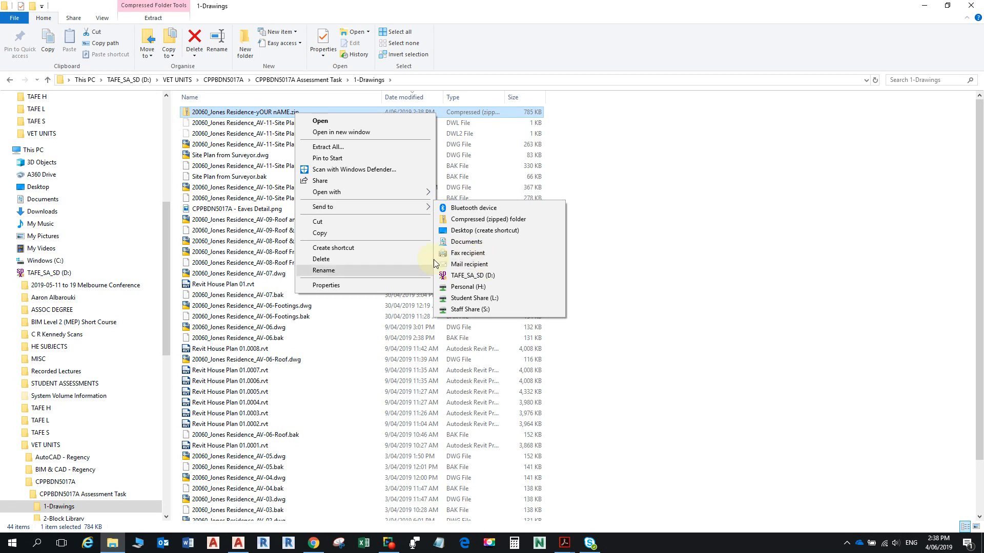
pyautogui.click(655, 43)
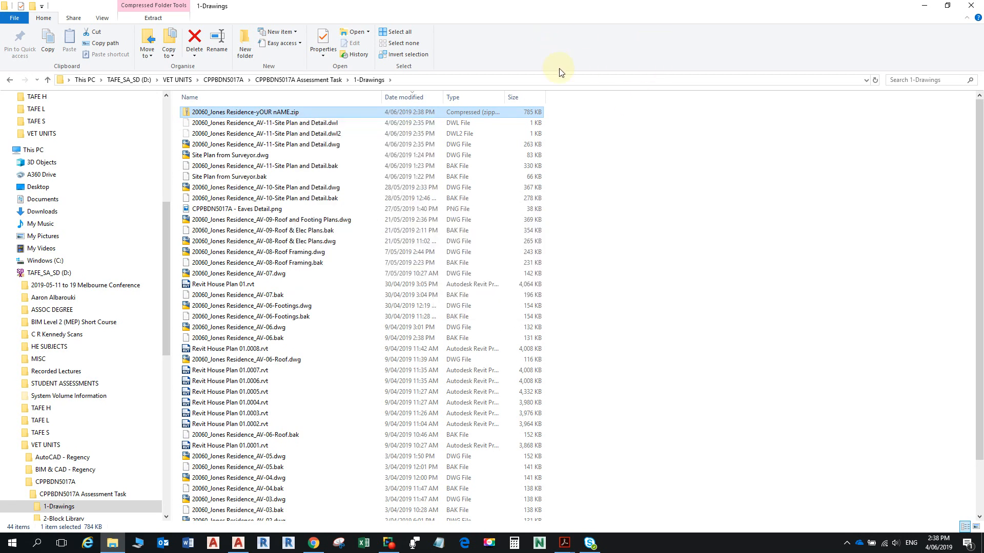
# - Browse the zip's contents, including 2-Block Library, then minimize the recorder and Explorer
pyautogui.doubleClick(285, 112)
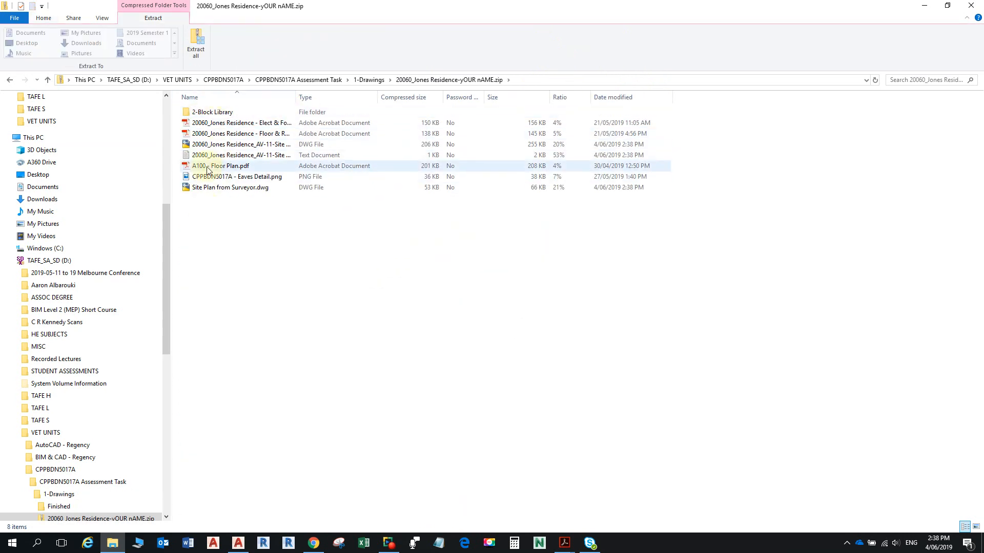
pyautogui.doubleClick(226, 112)
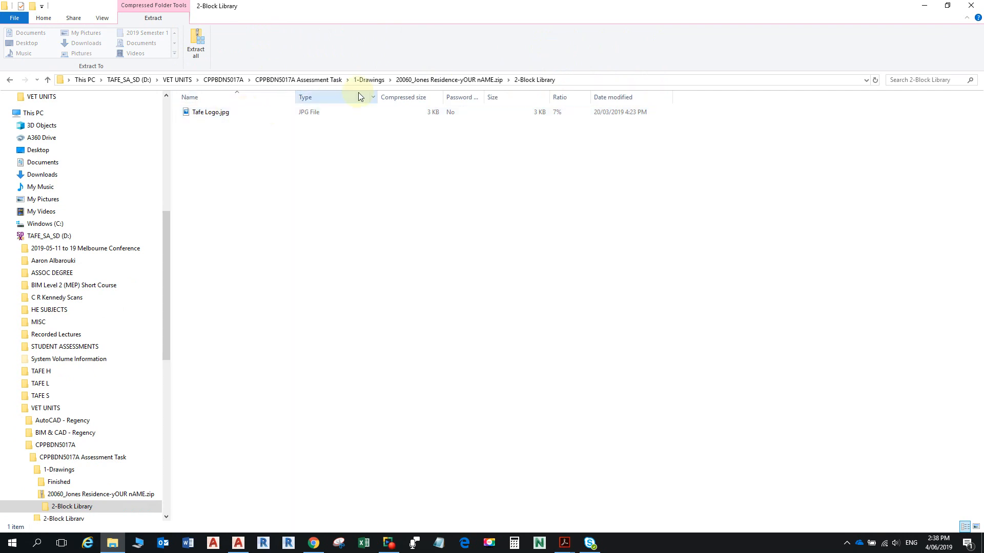
pyautogui.click(463, 79)
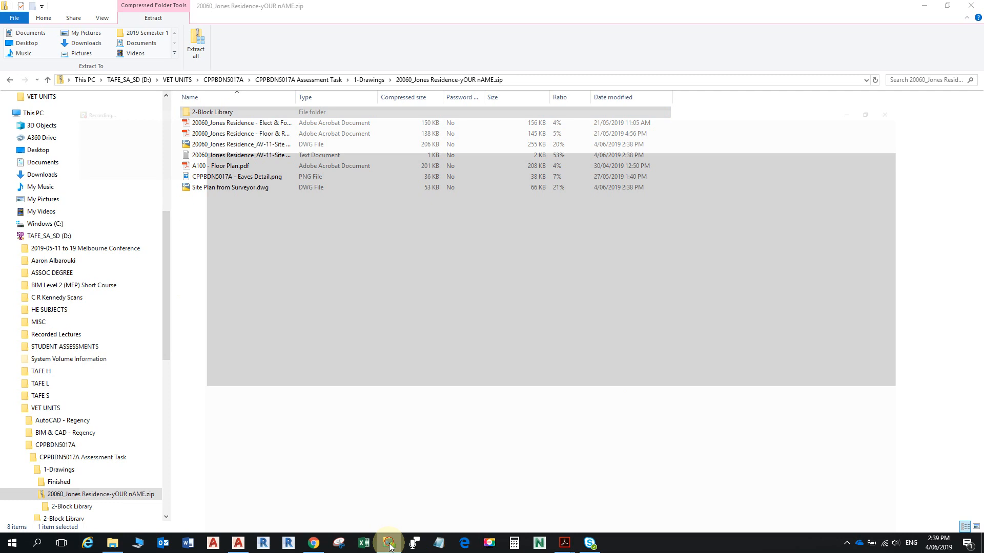
pyautogui.click(389, 542)
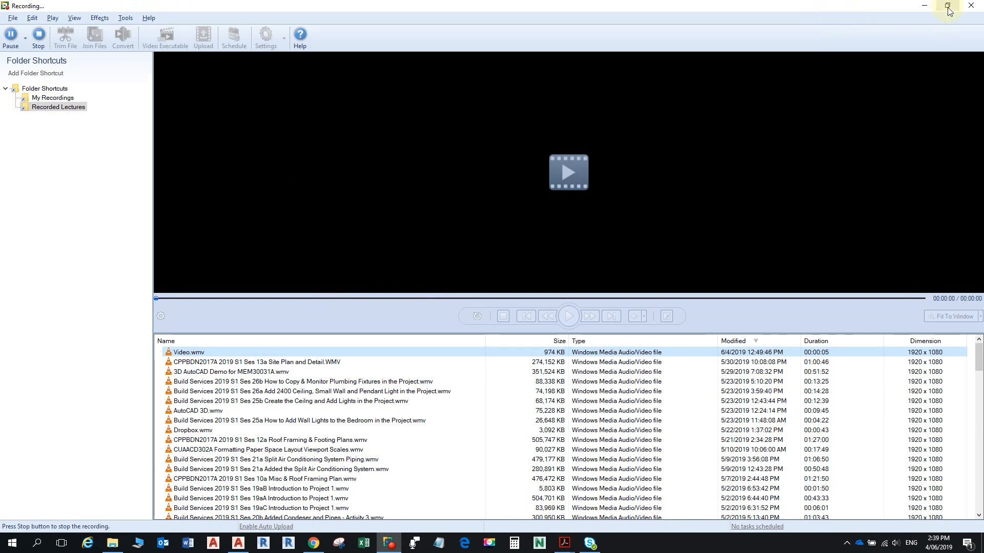
pyautogui.click(927, 7)
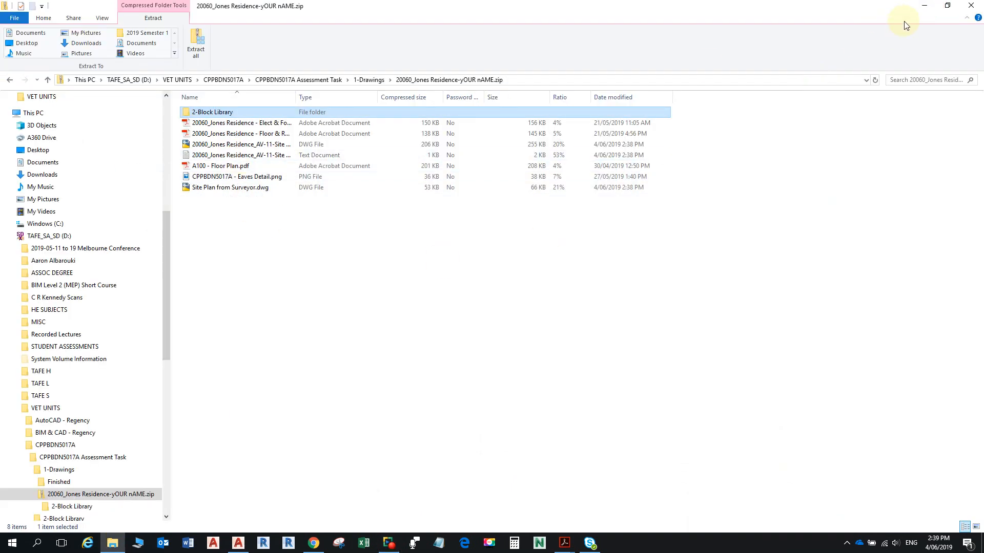
pyautogui.click(925, 6)
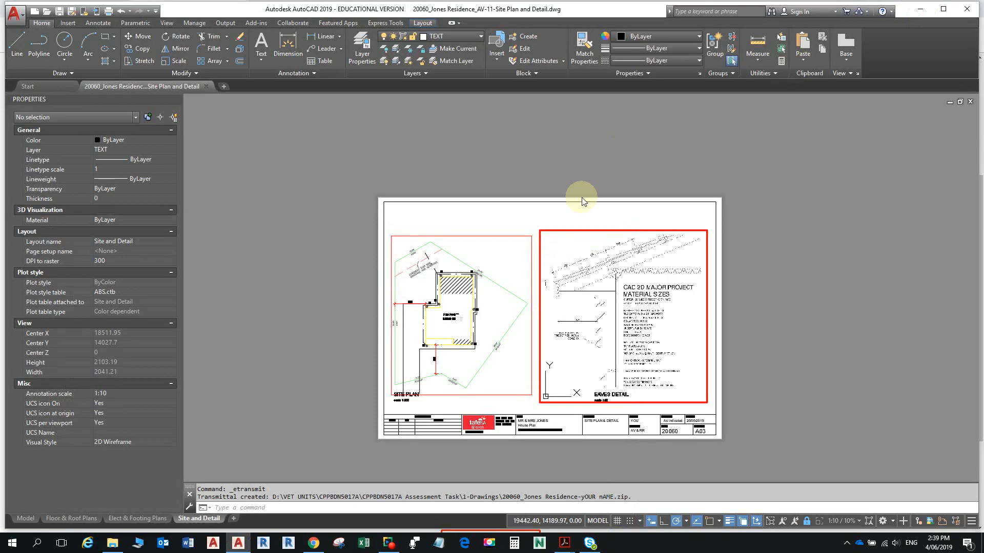
# - Return to paper space and grip-stretch the 7500 site plan dimension's endpoint higher
pyautogui.doubleClick(509, 219)
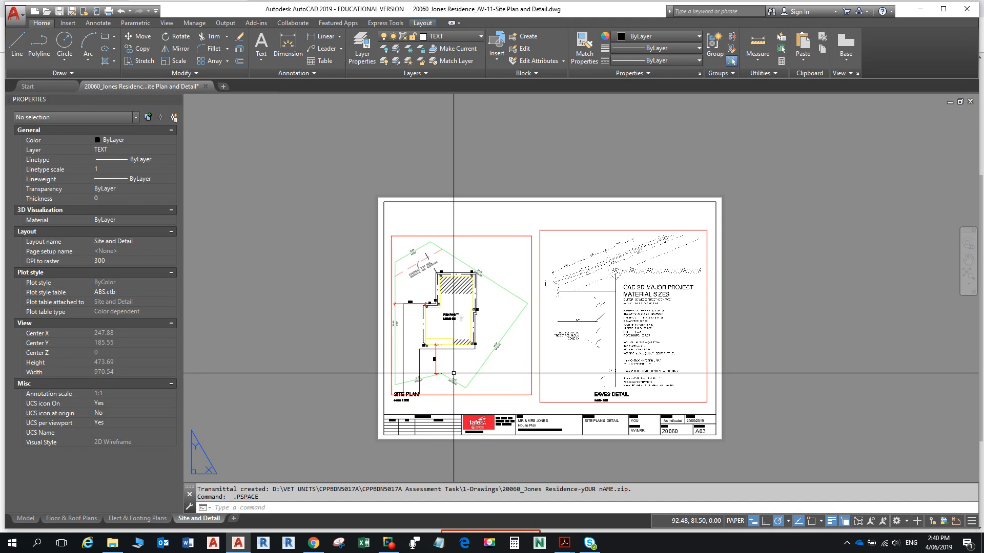
pyautogui.scroll(8, 408, 304)
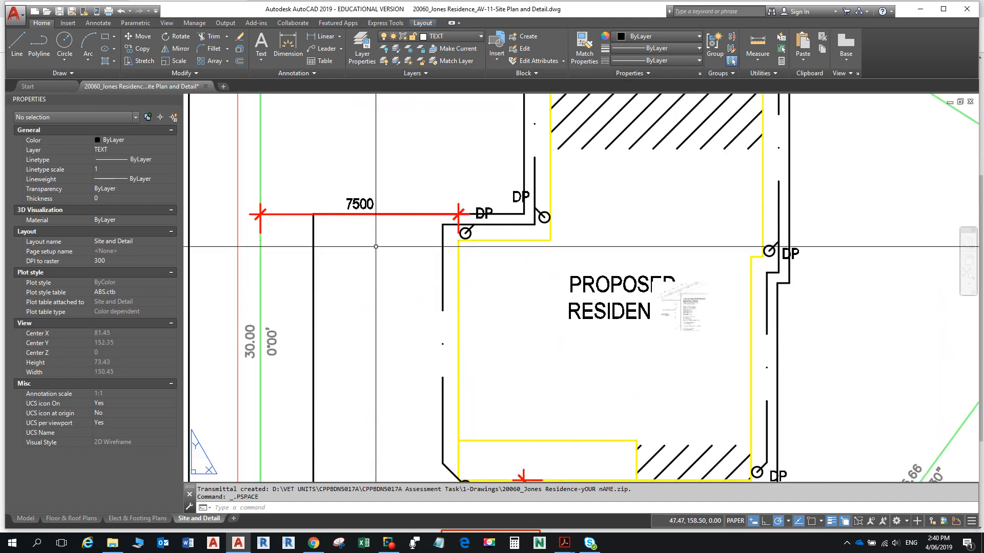
pyautogui.click(339, 214)
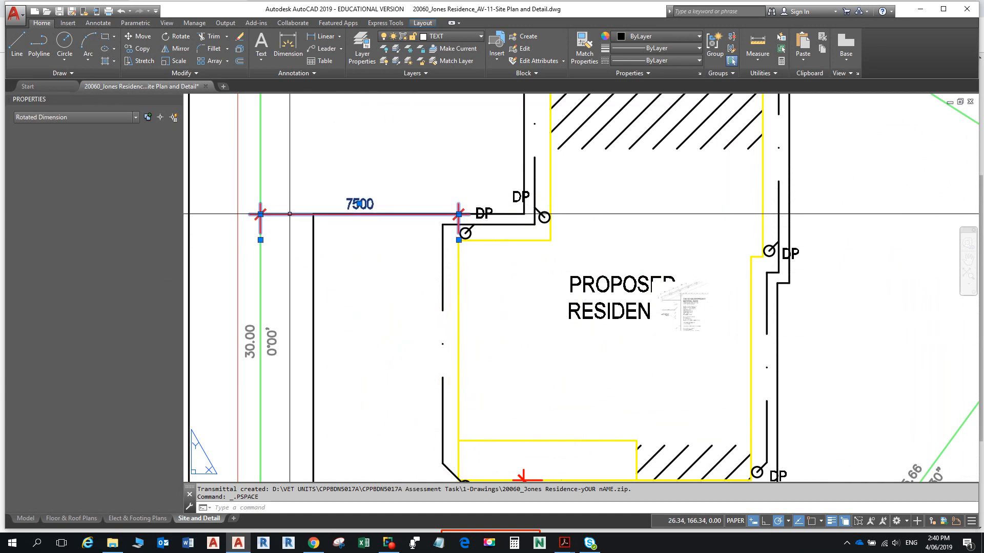
pyautogui.click(459, 214)
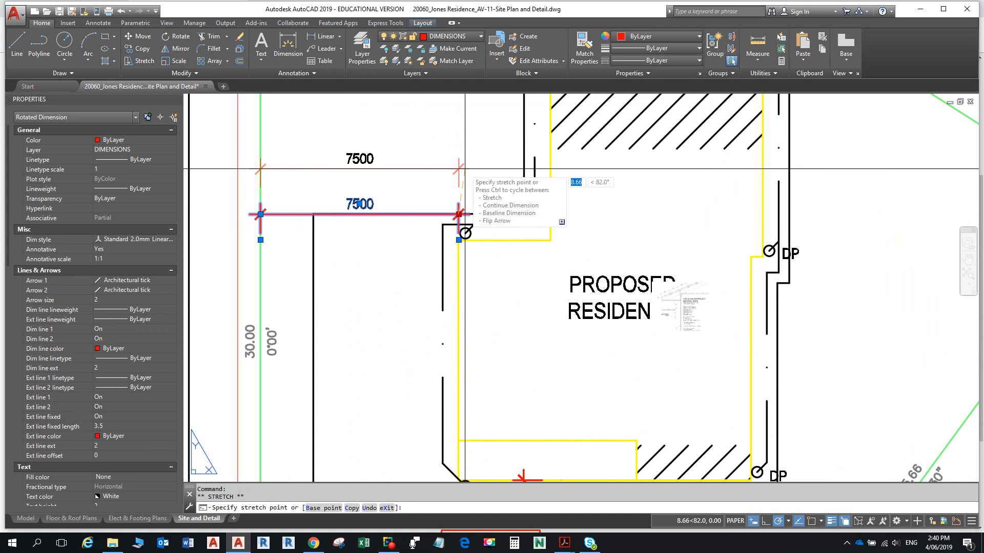
pyautogui.click(459, 169)
pyautogui.scroll(-2, 470, 290)
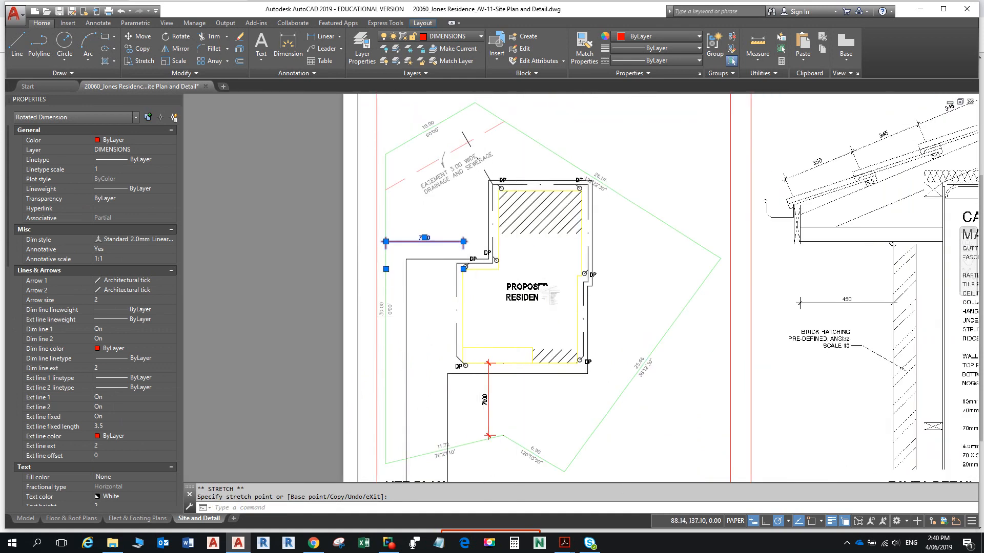
pyautogui.scroll(-1, 549, 310)
pyautogui.moveTo(559, 319); pyautogui.dragTo(453, 289, button='middle')
# - Cancel the stretch and start a single-sheet plot with Ctrl+P
pyautogui.press('Escape')
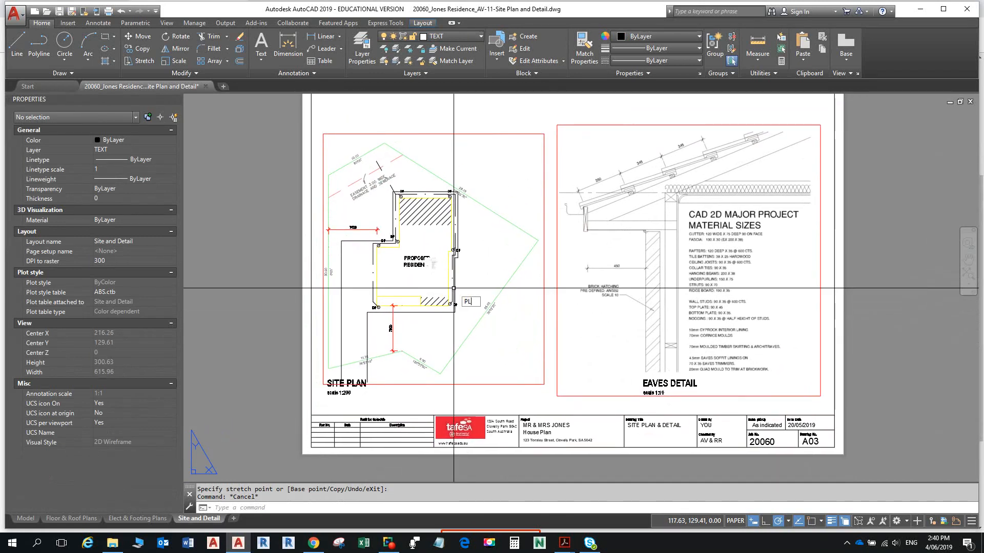
pyautogui.hotkey('ctrl', 'p')
pyautogui.click(492, 296)
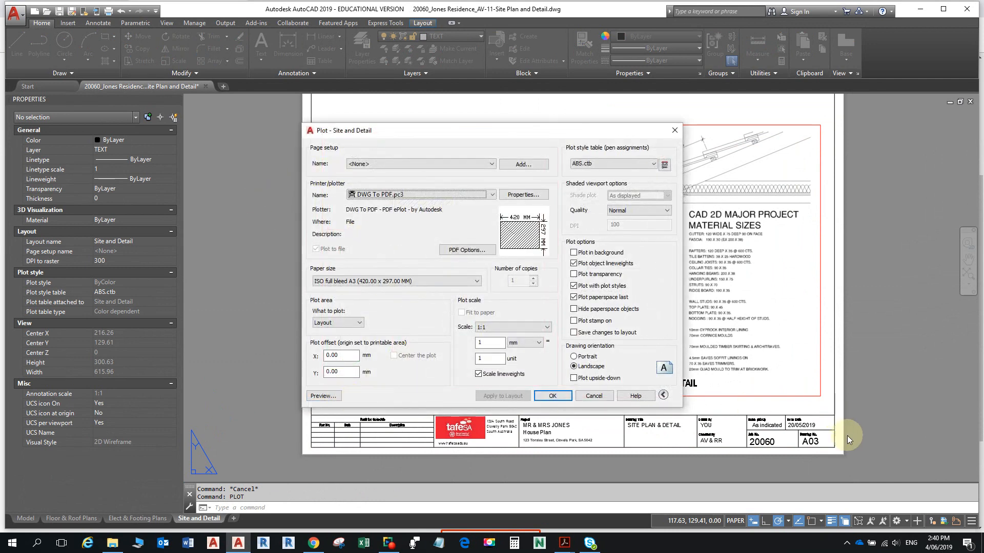
# - Preview the plotted Site and Detail sheet, zooming around it before exiting the preview
pyautogui.click(327, 396)
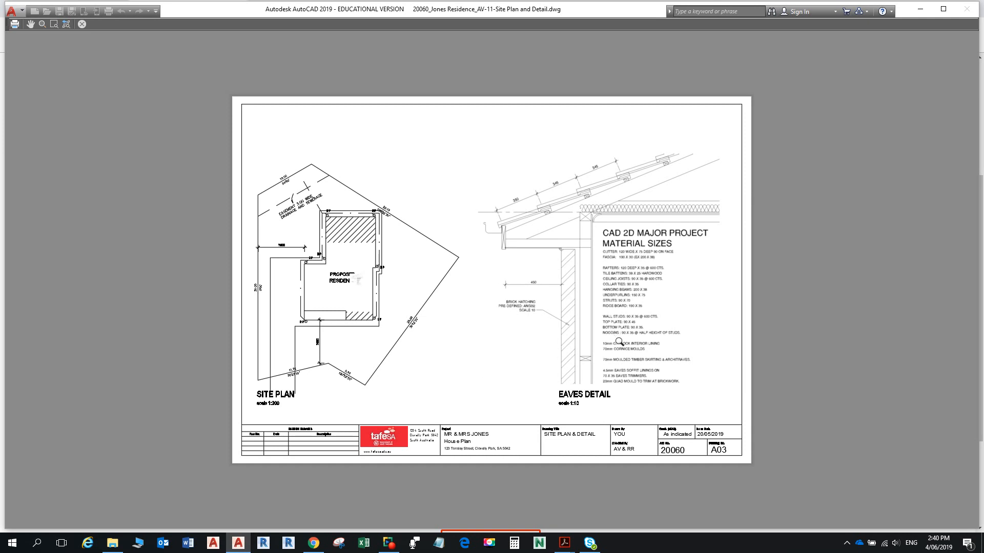
pyautogui.scroll(5, 620, 338)
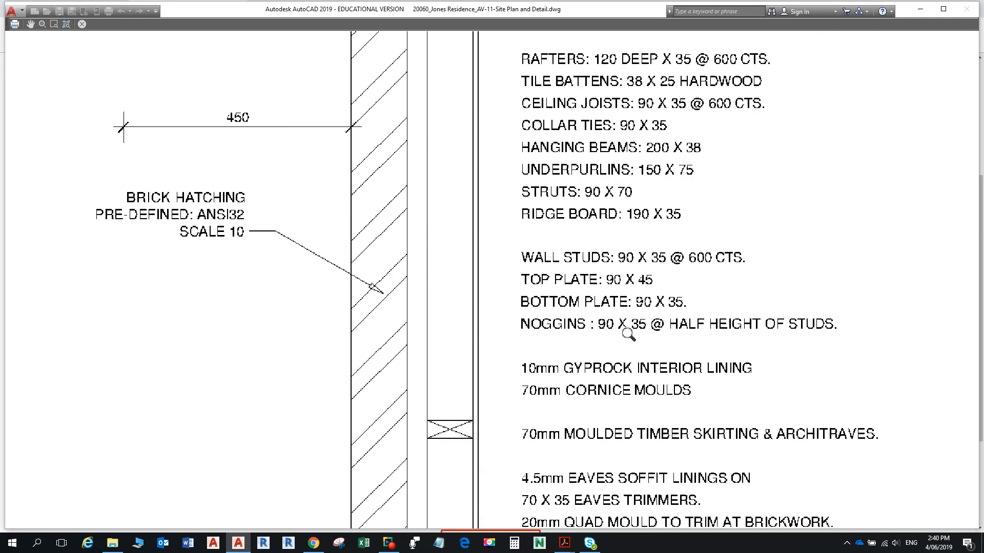
pyautogui.scroll(-3, 634, 323)
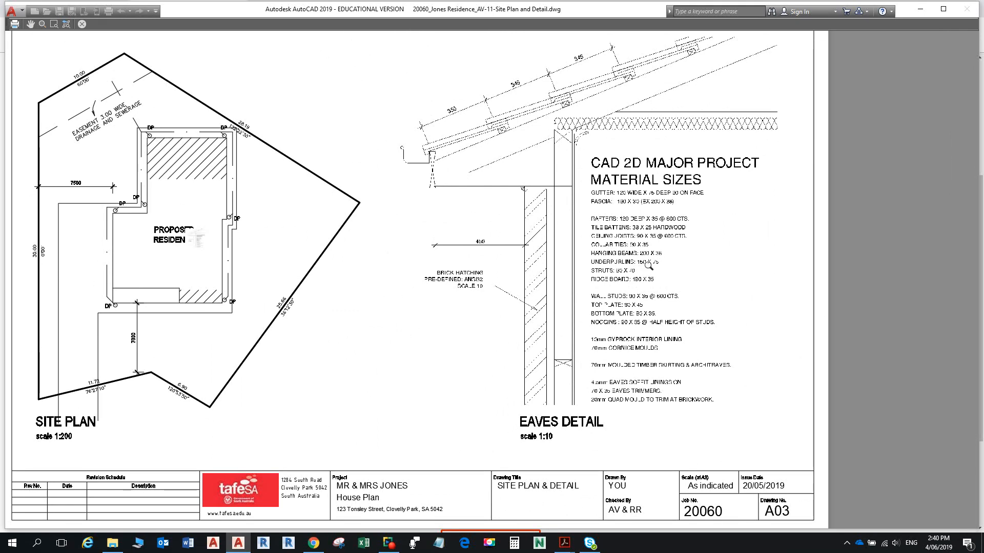
pyautogui.scroll(2, 650, 265)
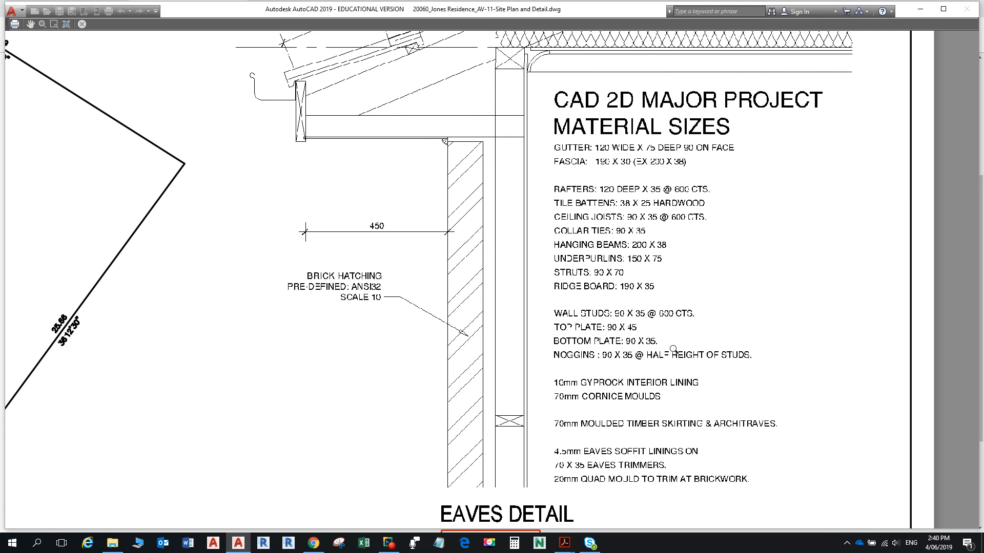
pyautogui.scroll(2, 696, 238)
pyautogui.scroll(-2, 697, 239)
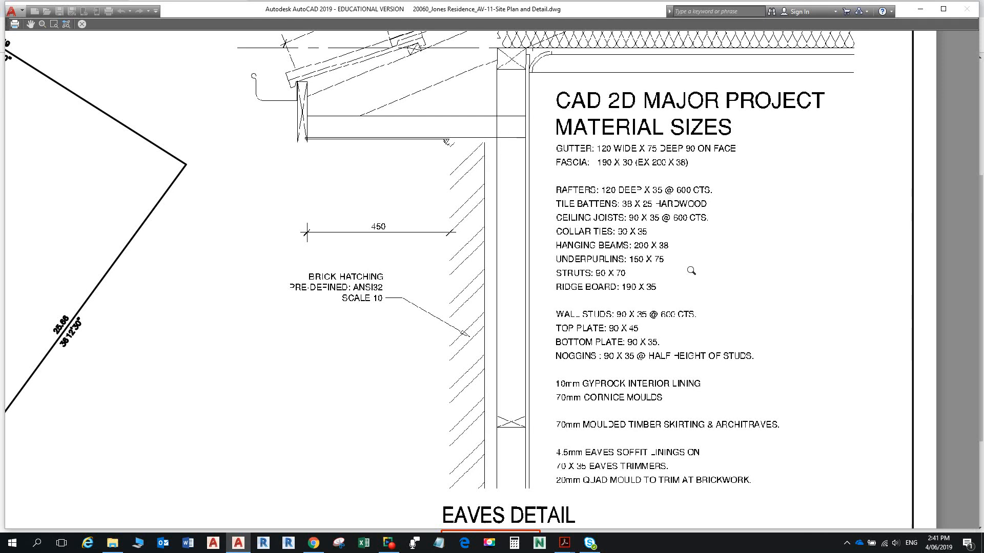
pyautogui.scroll(2, 692, 269)
pyautogui.scroll(-2, 692, 261)
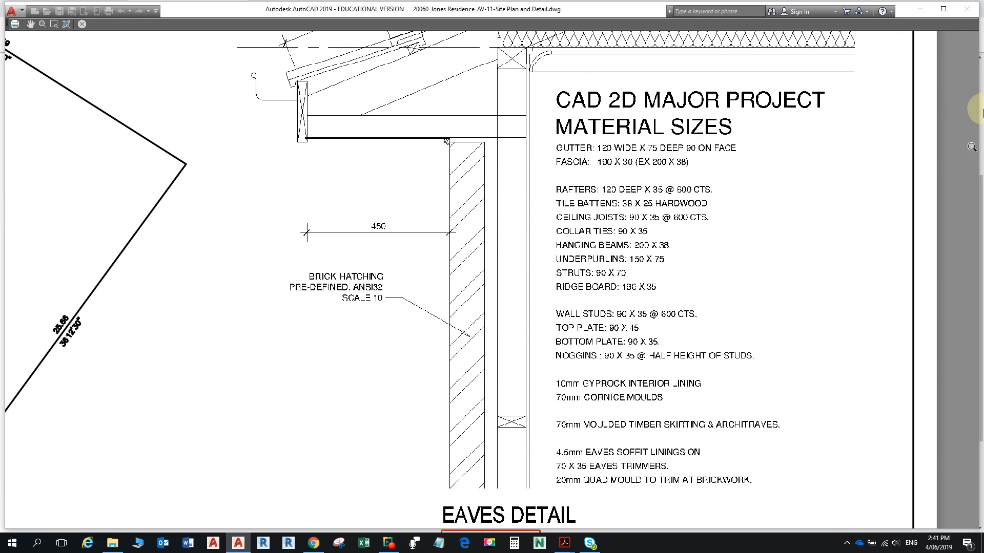
pyautogui.moveTo(794, 127); pyautogui.dragTo(549, 207)
pyautogui.scroll(3, 531, 98)
pyautogui.scroll(-8, 531, 99)
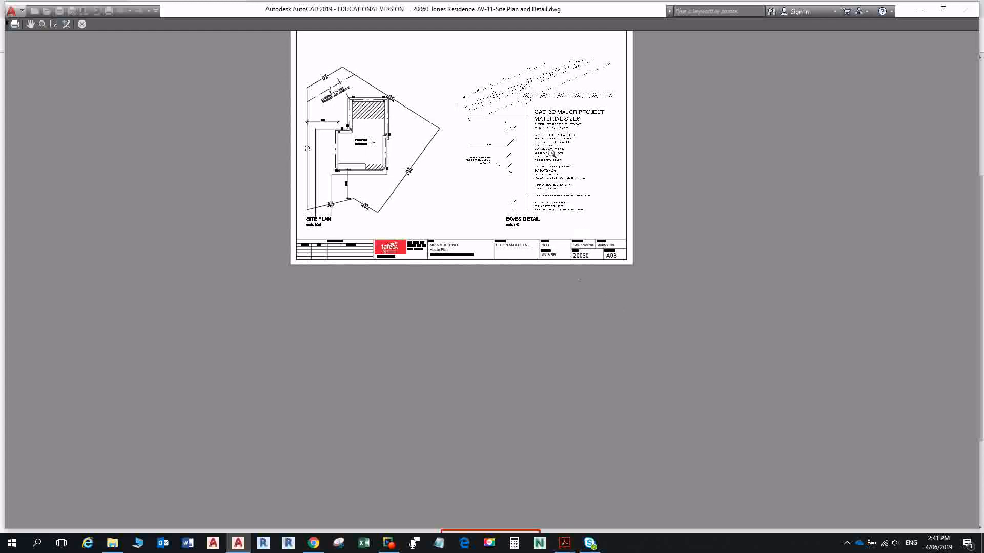
pyautogui.scroll(4, 543, 131)
pyautogui.scroll(4, 540, 108)
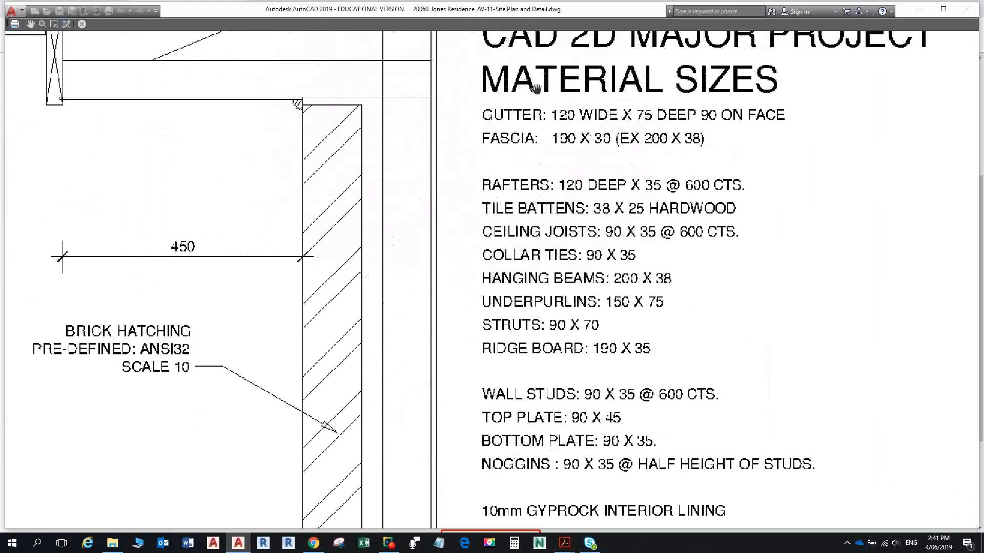
pyautogui.scroll(-4, 541, 107)
pyautogui.press('Escape')
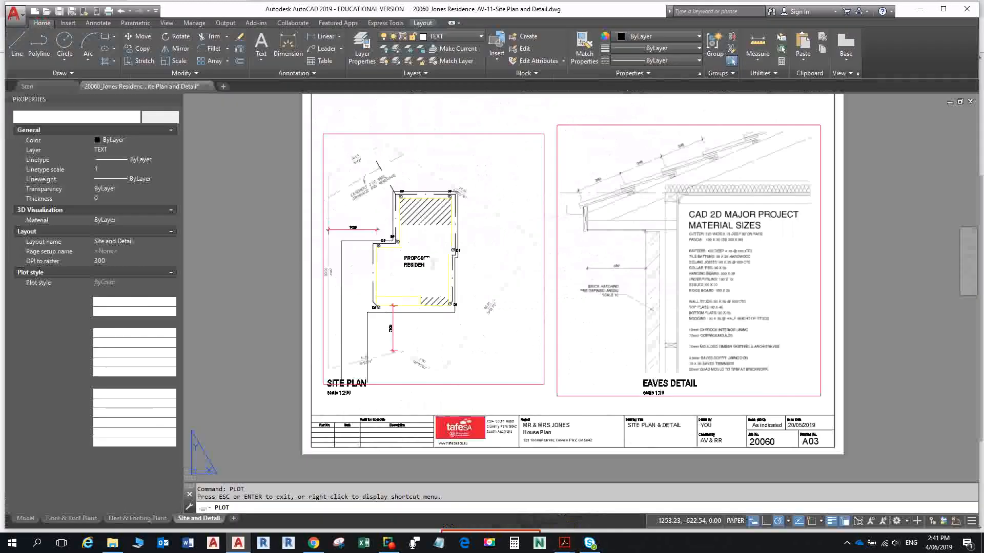
# - Close the Plot dialog without plotting and pan the layout to the roof dimensions
pyautogui.click(678, 8)
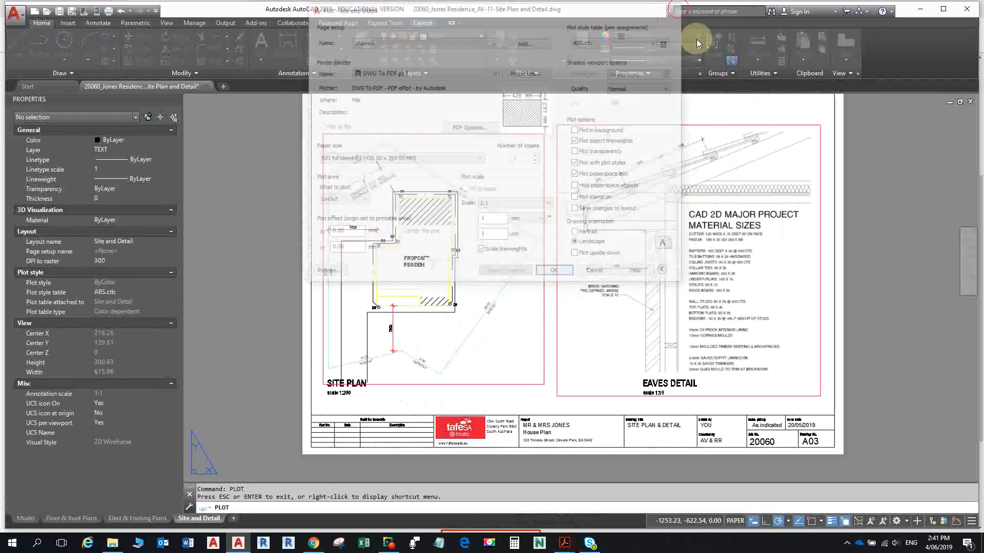
pyautogui.scroll(7, 720, 192)
pyautogui.moveTo(718, 217); pyautogui.dragTo(709, 215)
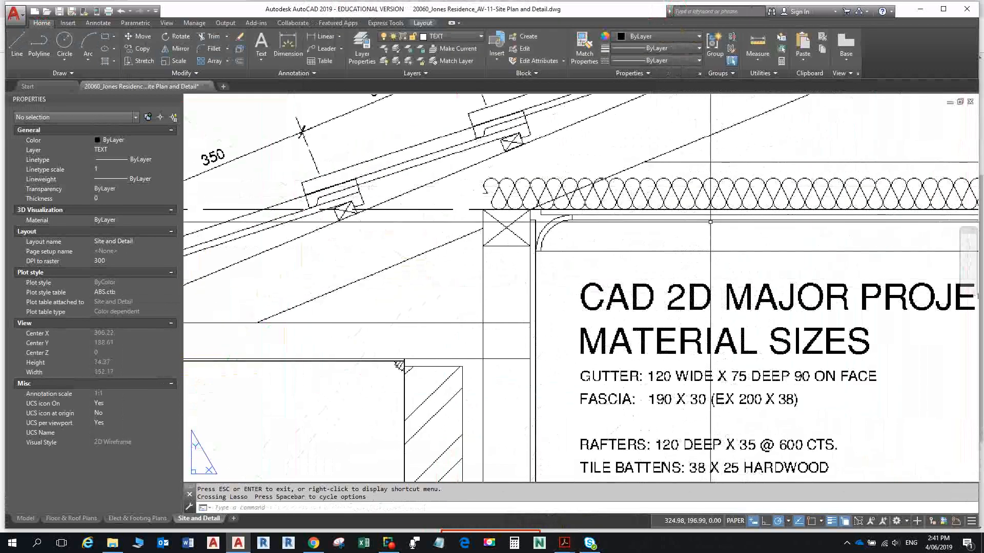
pyautogui.press('Escape')
pyautogui.moveTo(709, 215); pyautogui.dragTo(694, 374, button='middle')
pyautogui.scroll(-8, 693, 374)
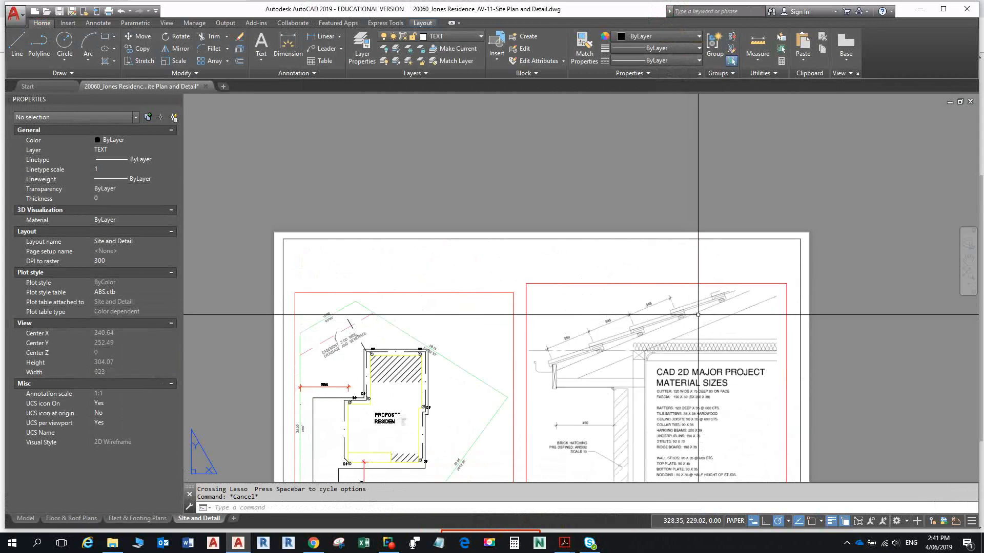